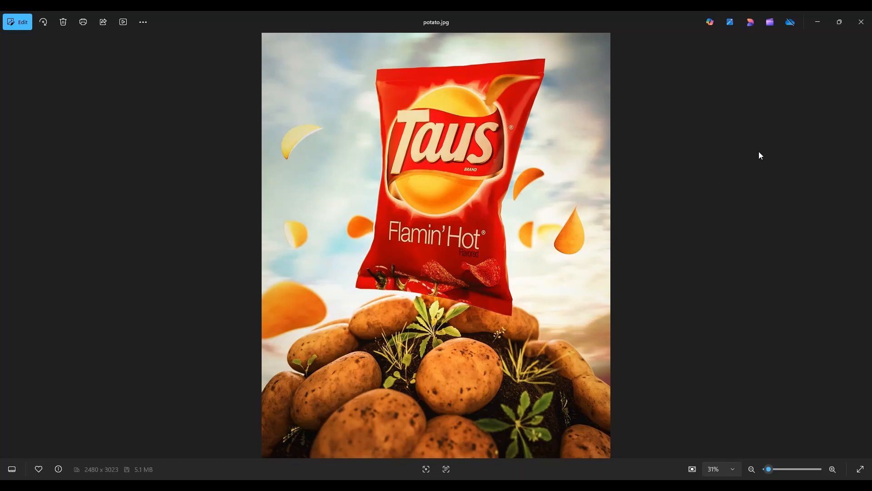
Put away the potato.jpg reference and its folder, switch to Cinema 4D and add a sphere primitive to the empty scene
click(818, 22)
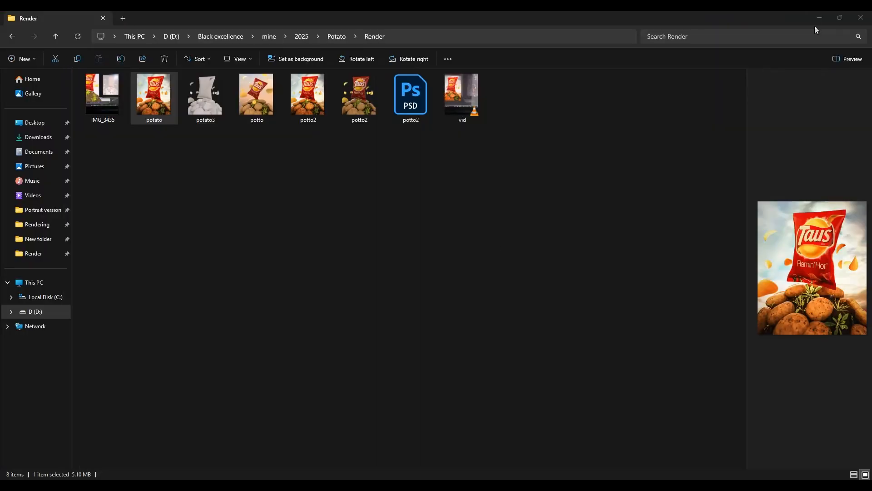
click(818, 22)
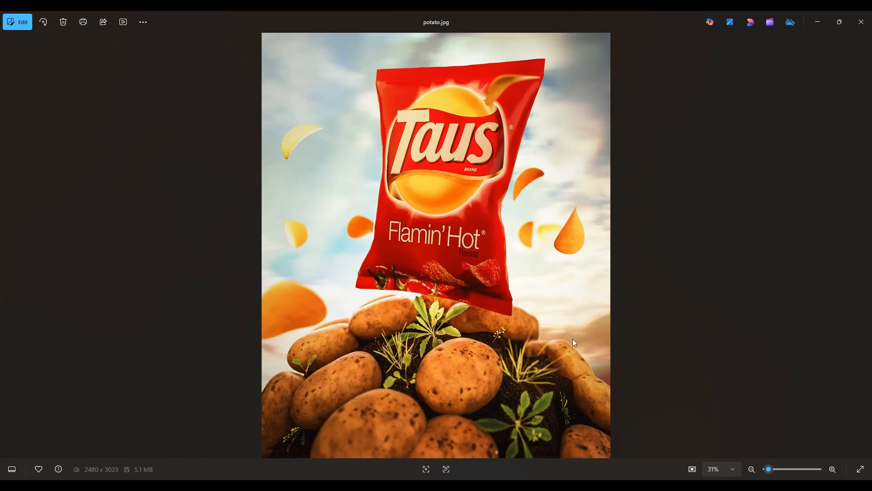
click(822, 24)
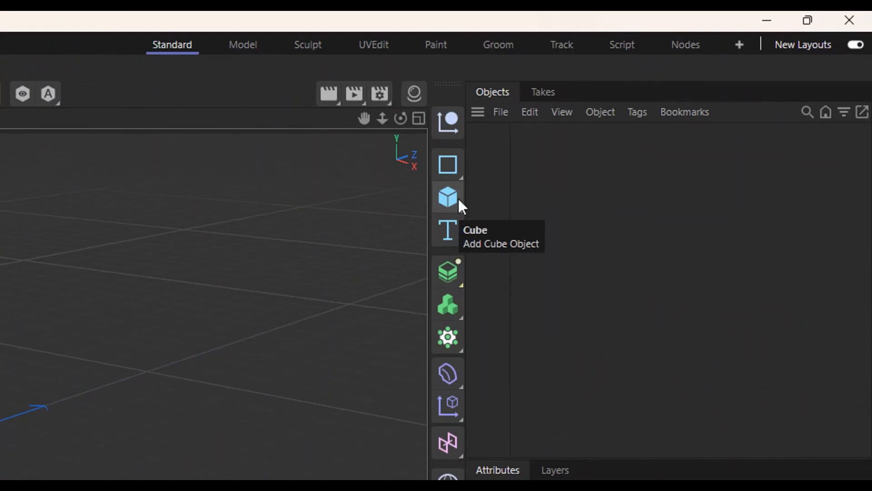
click(458, 197)
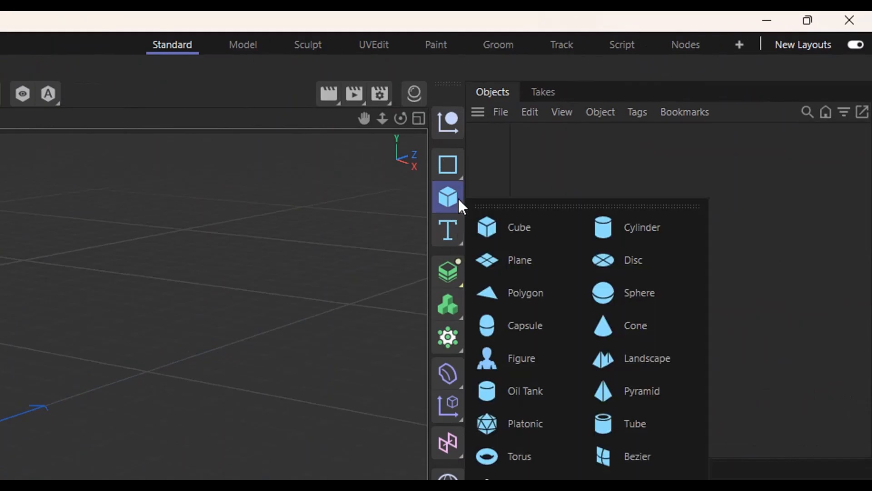
click(631, 293)
scroll(298, 268, up, 2)
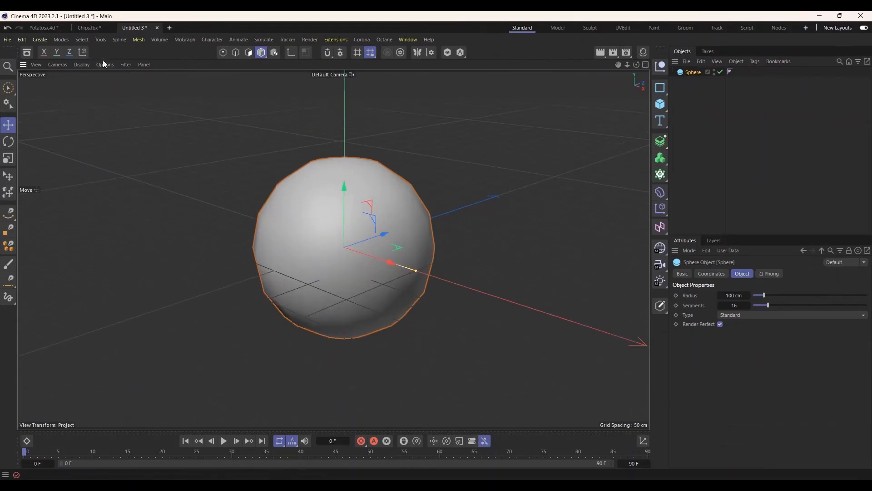
Hide the grid in the perspective viewport
click(126, 64)
click(138, 273)
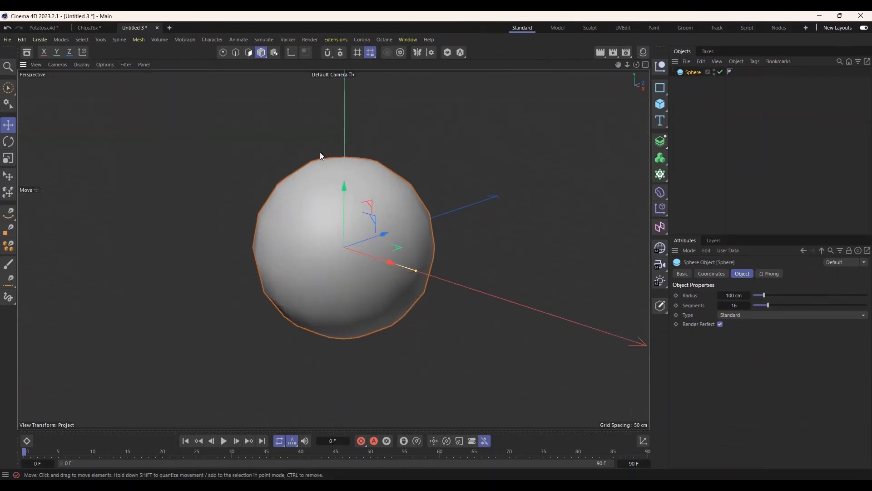
alt+drag(436, 235, 454, 233)
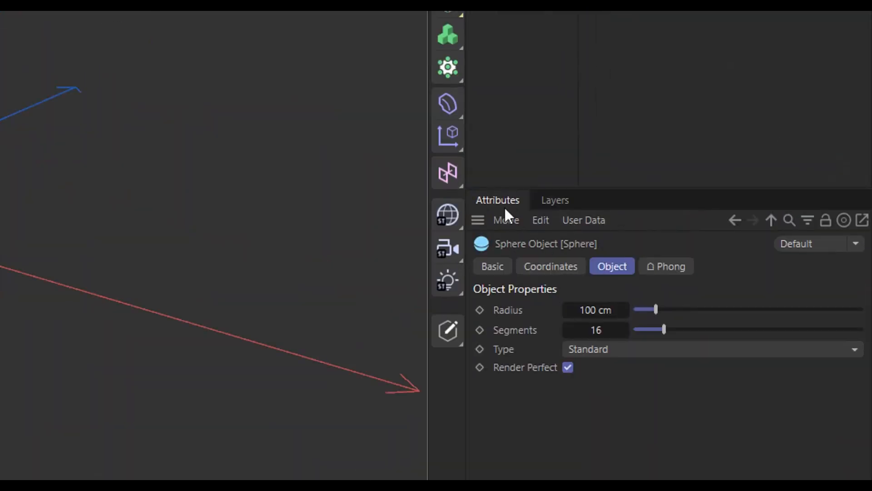
Set the sphere's segments to 100
drag(596, 330, 673, 330)
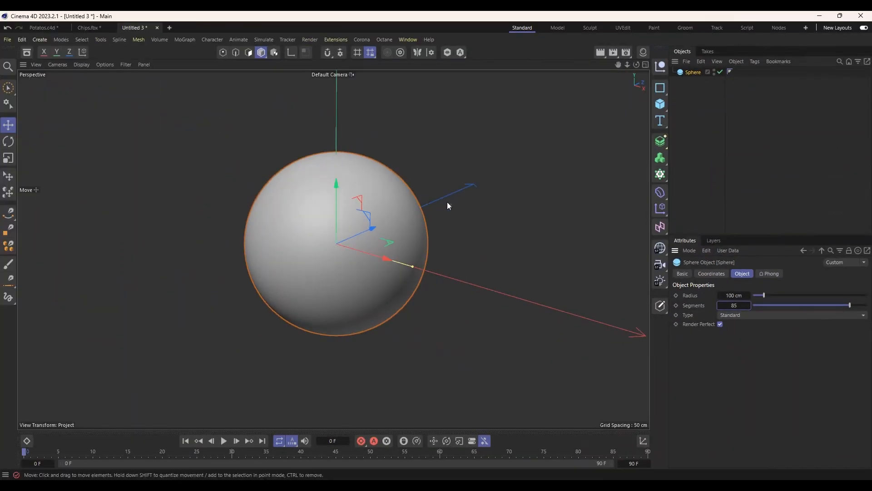
mouse_move(447, 202)
alt+mouse_down()
mouse_move(380, 198)
mouse_move(445, 212)
alt+mouse_up()
drag(738, 306, 740, 244)
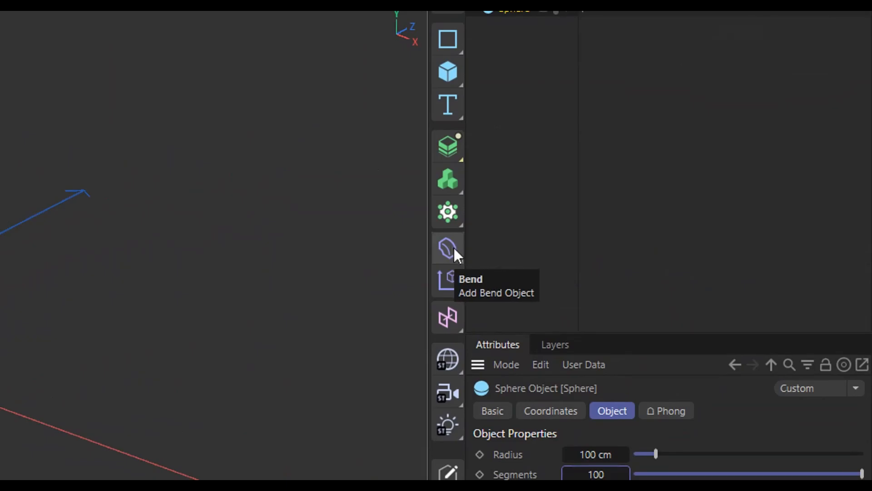
Add a Displacer deformer and make it a child of the sphere
click(453, 248)
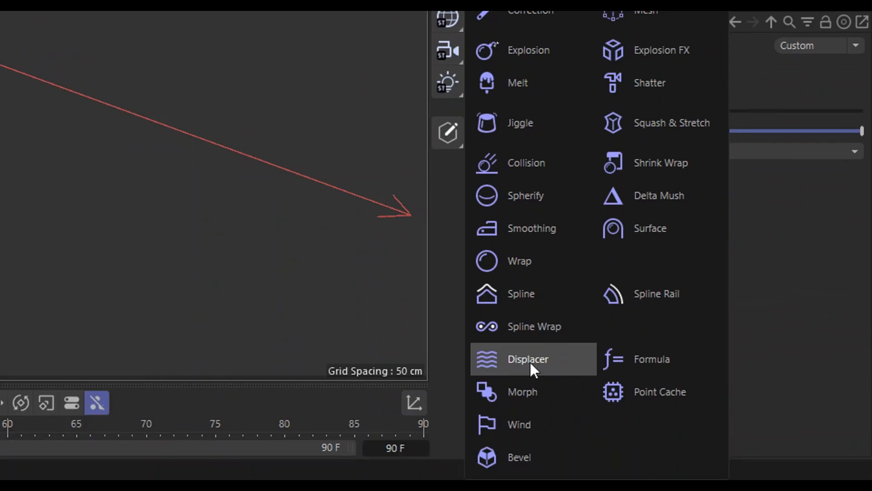
click(532, 368)
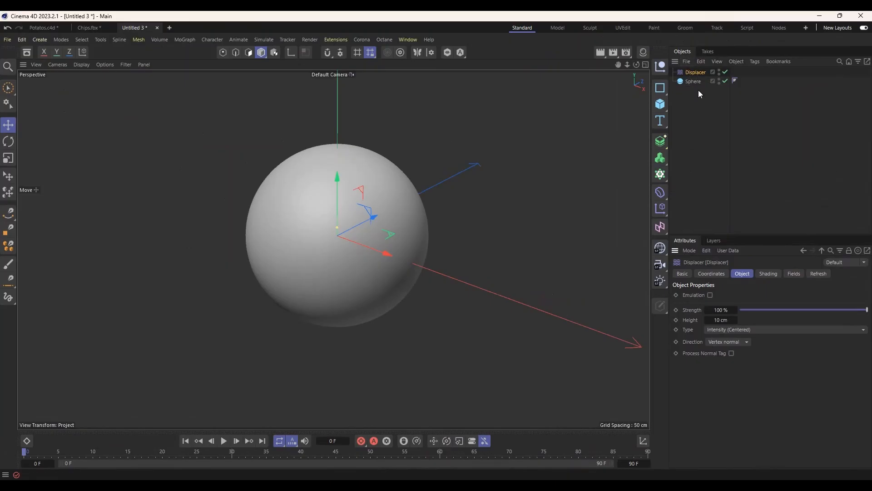
drag(694, 75, 694, 86)
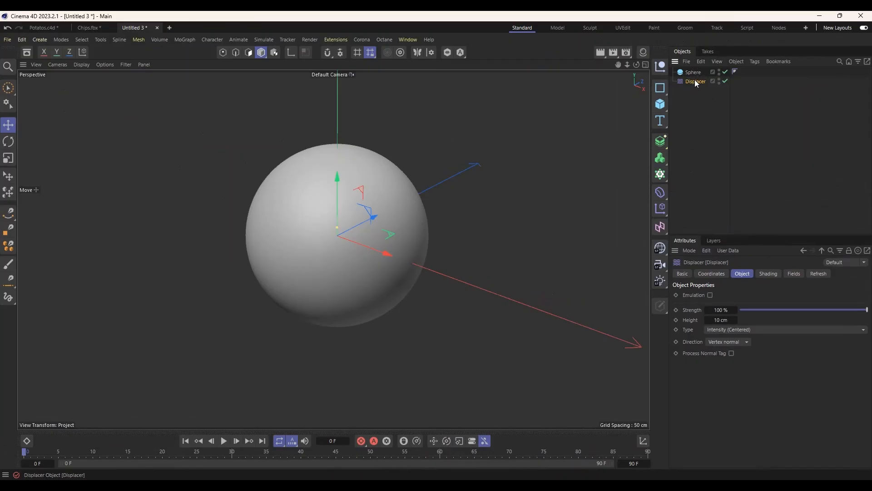
drag(695, 80, 691, 74)
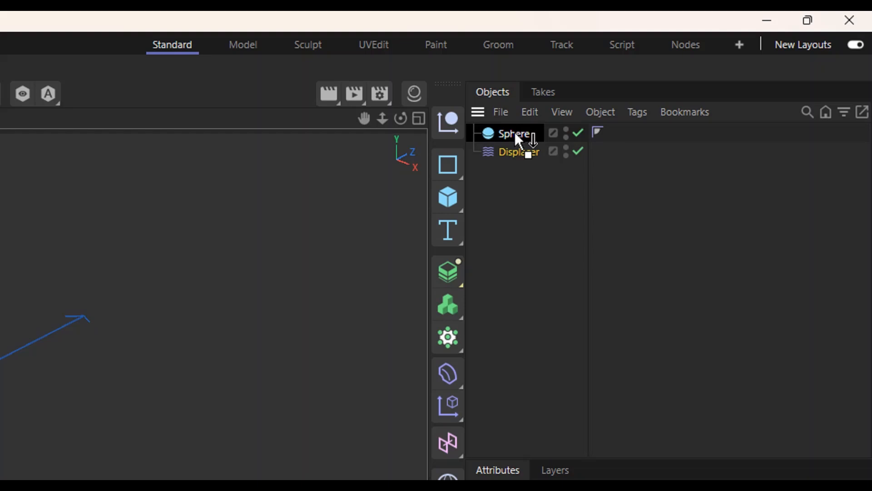
drag(515, 134, 516, 134)
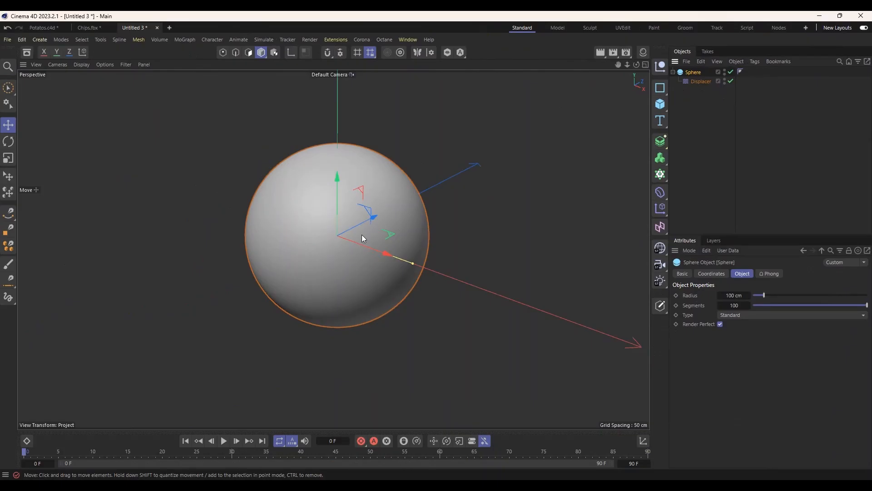
Assign a Noise shader to the Displacer's shading and check the deformed sphere
drag(362, 235, 380, 271)
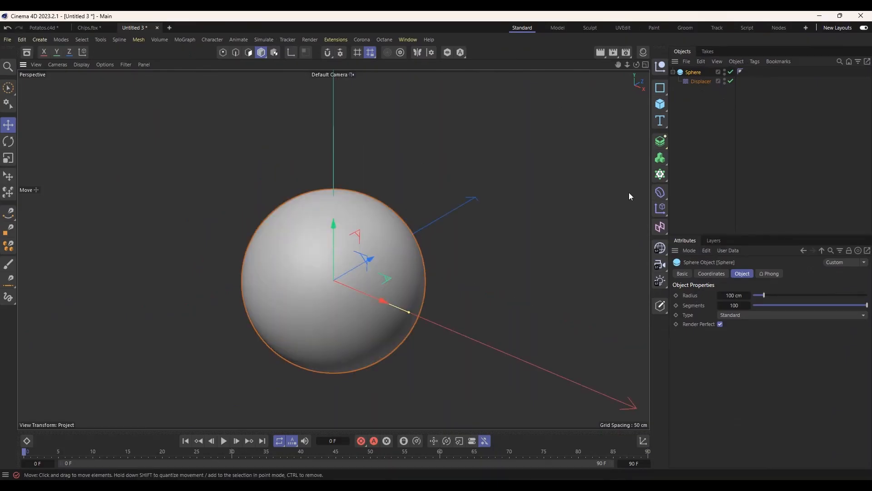
click(698, 81)
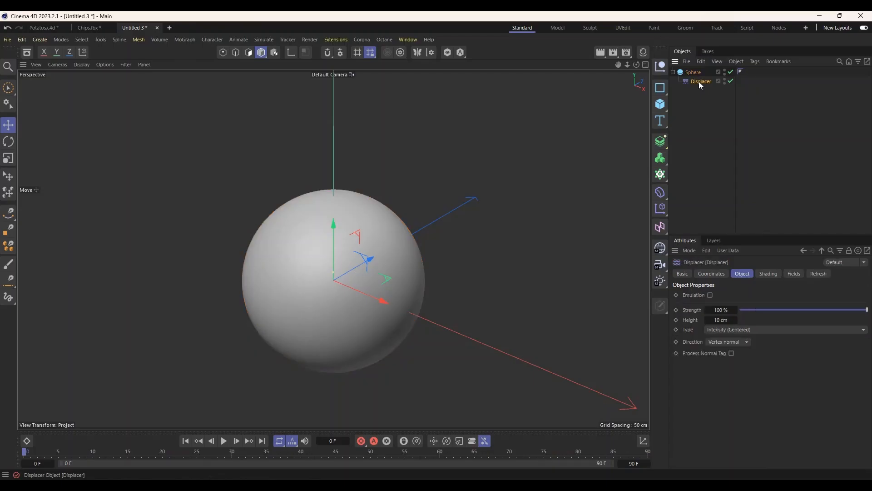
click(775, 276)
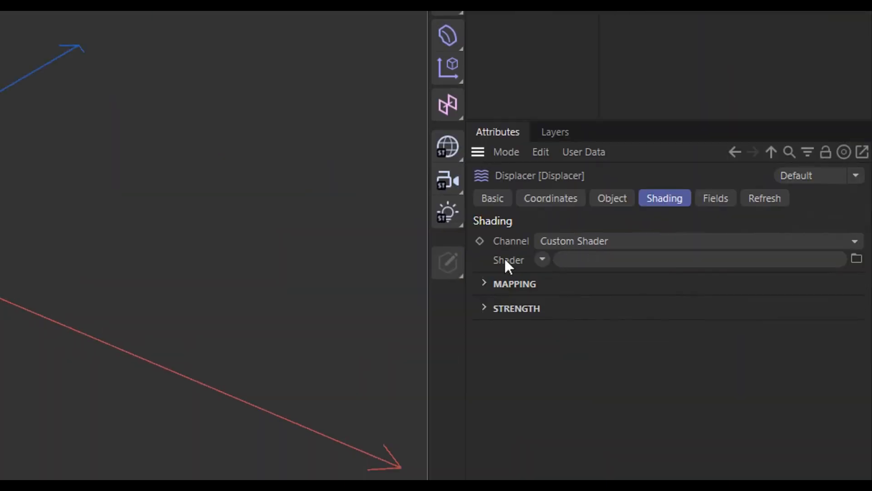
click(543, 259)
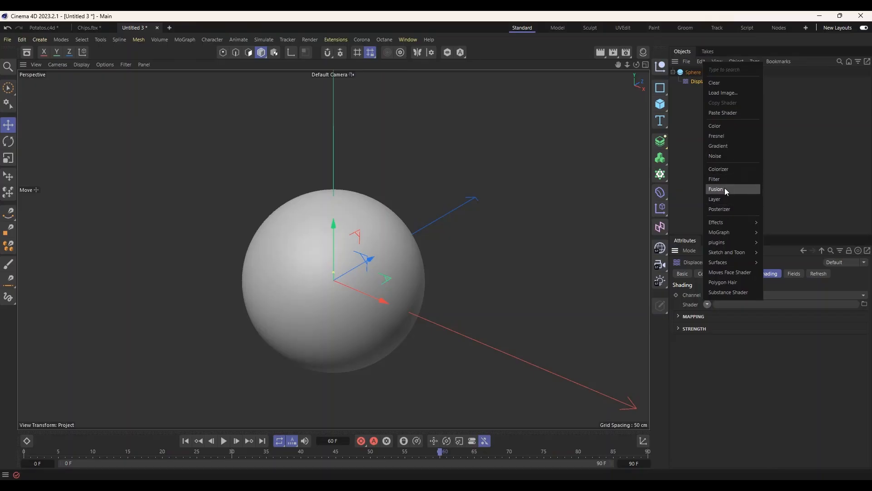
click(727, 156)
scroll(487, 251, up, 4)
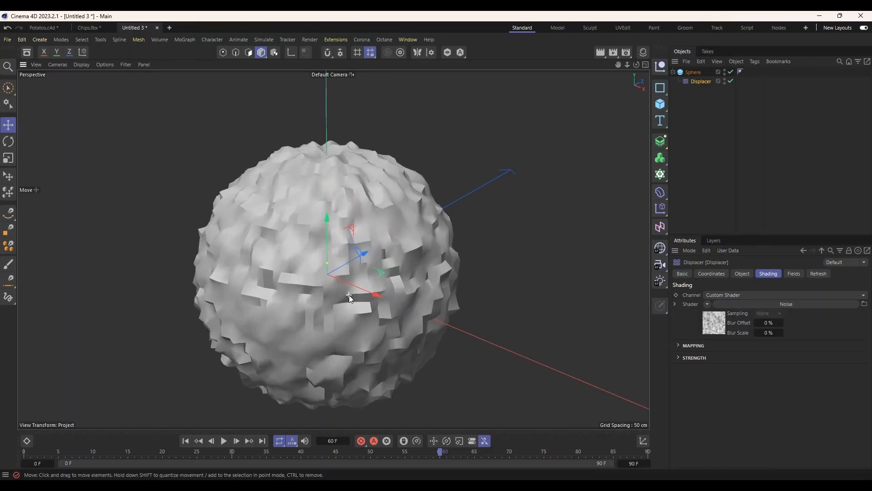
alt+drag(486, 249, 396, 256)
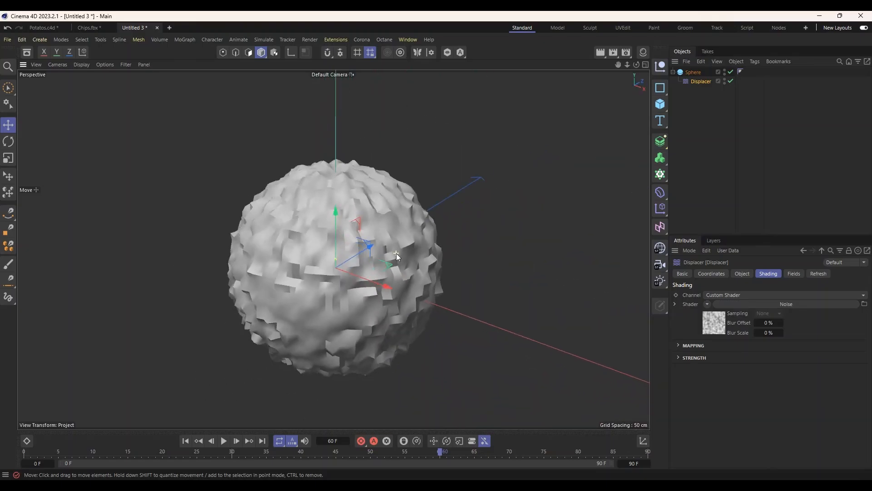
alt+drag(466, 261, 437, 258)
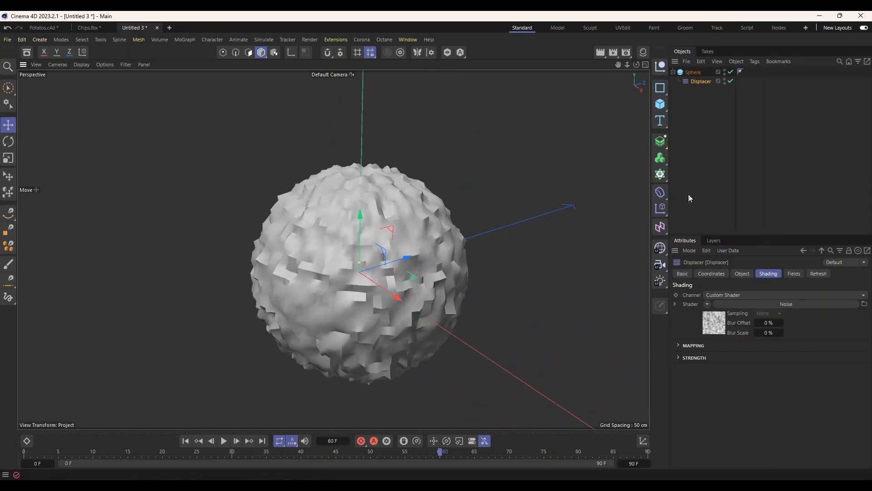
Set the global scale of the Displacer's Noise shader to 347 %
click(685, 75)
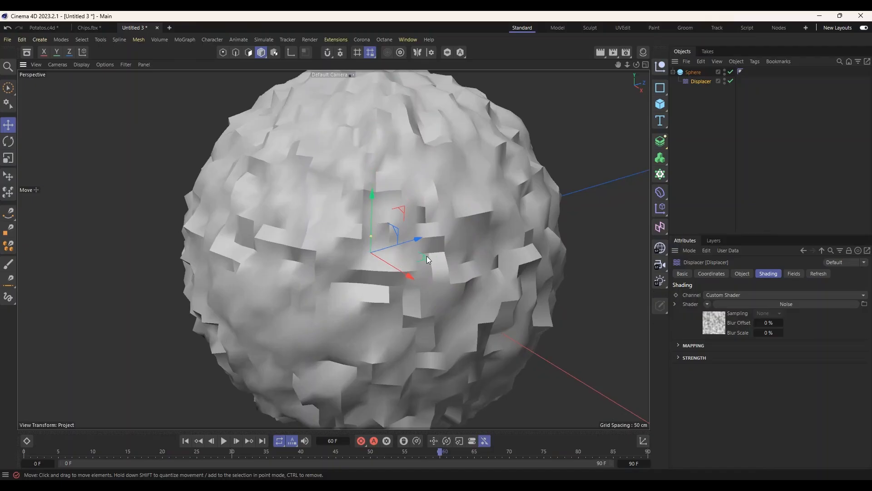
scroll(343, 233, down, 2)
scroll(344, 235, down, 2)
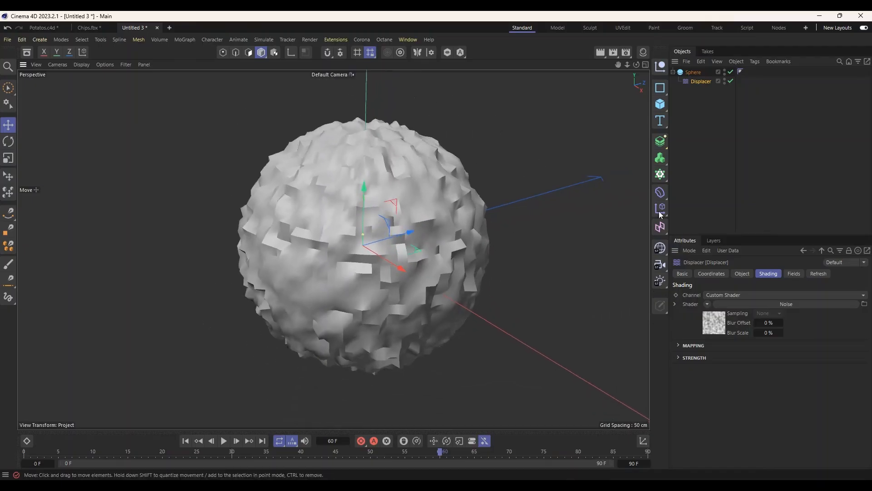
click(716, 327)
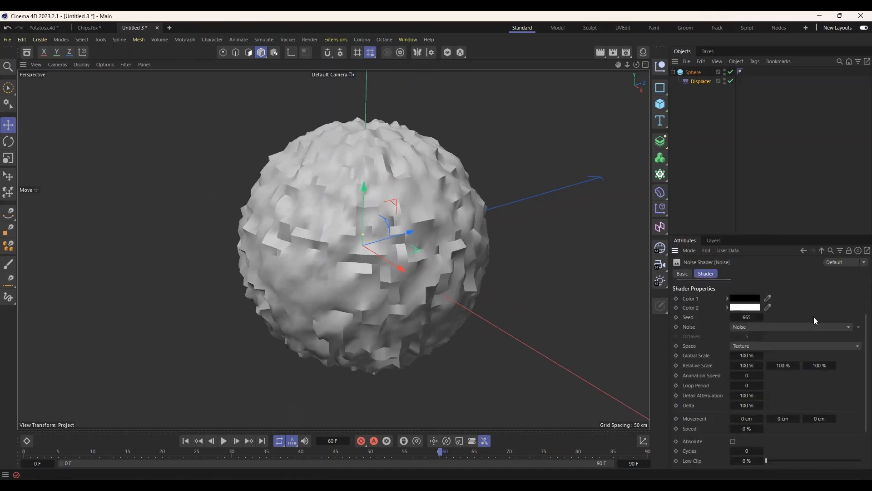
drag(868, 338, 867, 357)
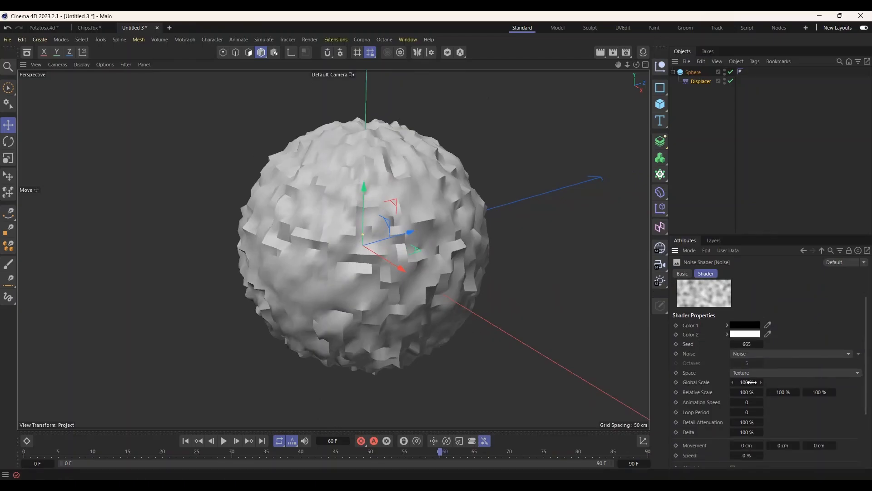
drag(749, 382, 861, 382)
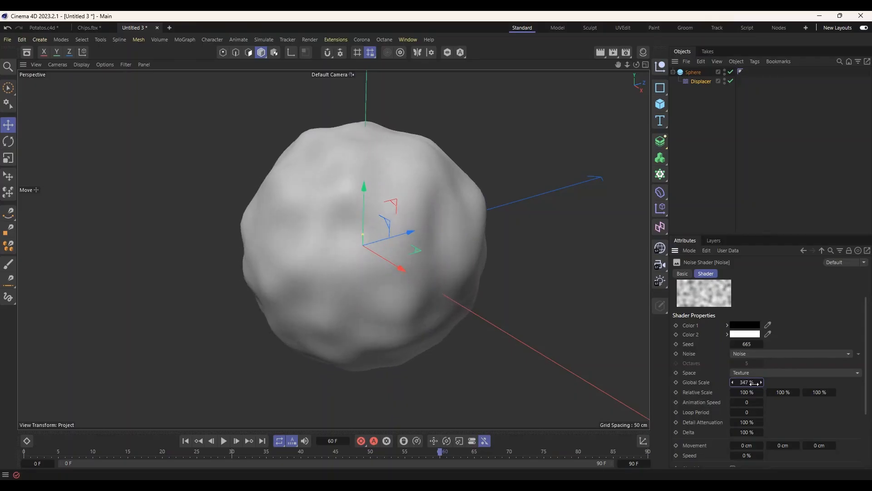
alt+drag(493, 329, 495, 296)
alt+drag(533, 275, 489, 288)
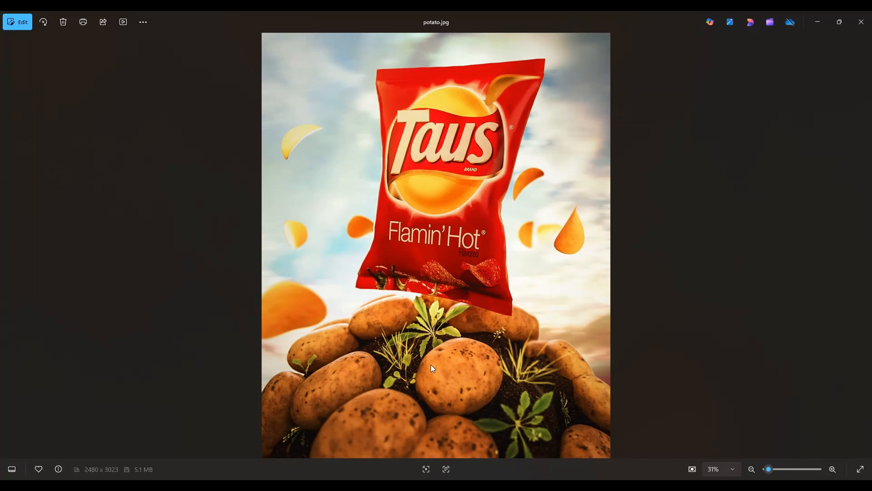
Return to Cinema 4D from the reference image and set the Displacer's height to 13 cm
click(821, 27)
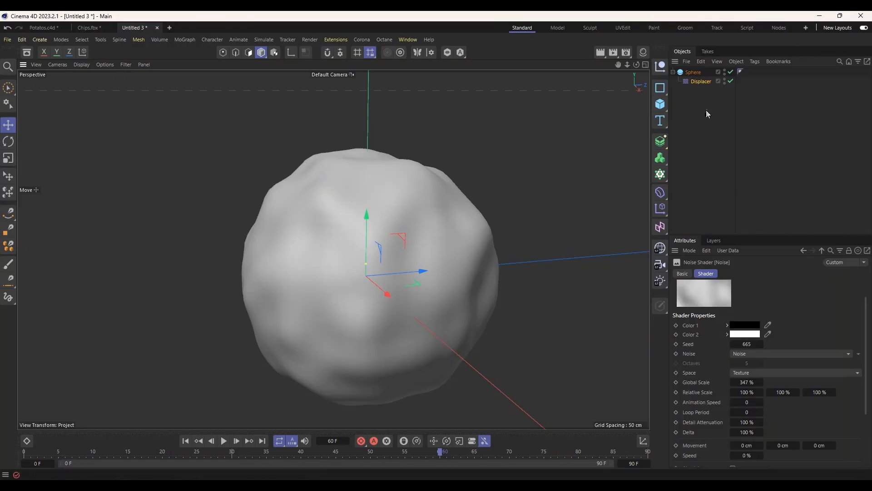
click(703, 80)
click(743, 275)
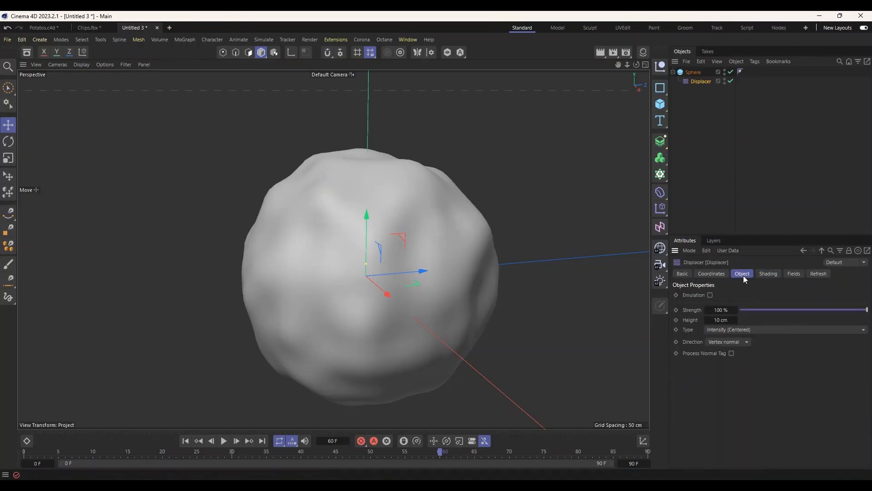
mouse_move(735, 320)
mouse_down()
mouse_move(764, 318)
mouse_move(749, 318)
mouse_up()
alt+drag(500, 255, 444, 279)
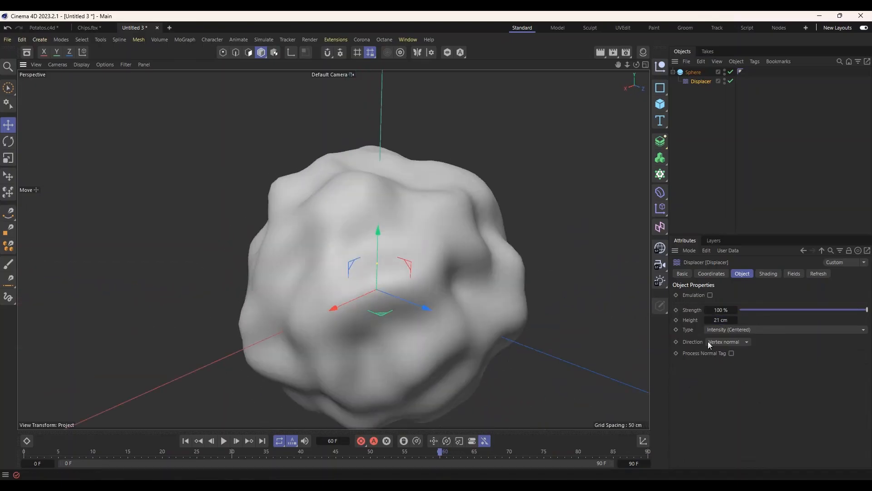
drag(721, 321, 710, 321)
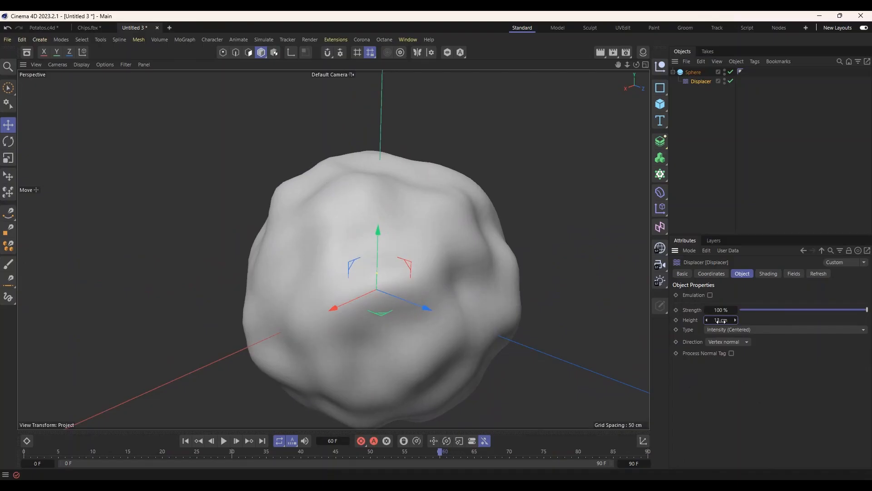
Inspect the displaced sphere from several angles and compare it with the potatoes in the potato.jpg reference image
alt+drag(445, 235, 483, 224)
scroll(394, 286, down, 3)
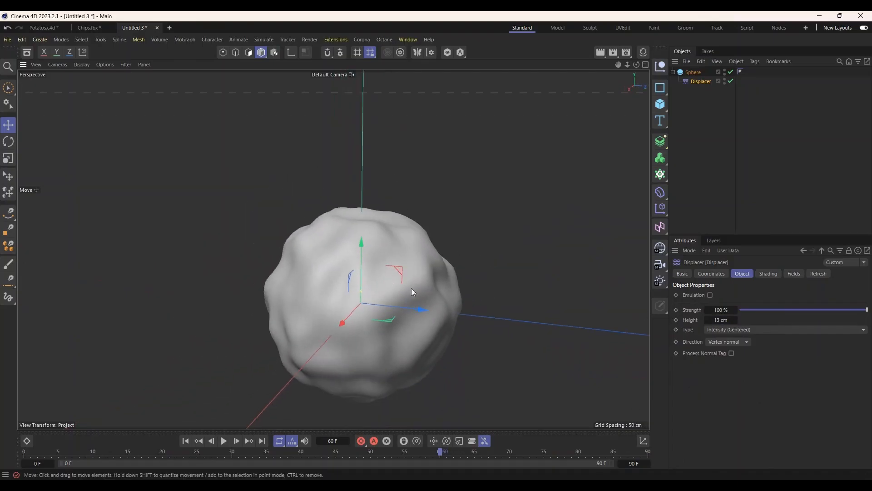
alt+middle_drag(446, 289, 445, 268)
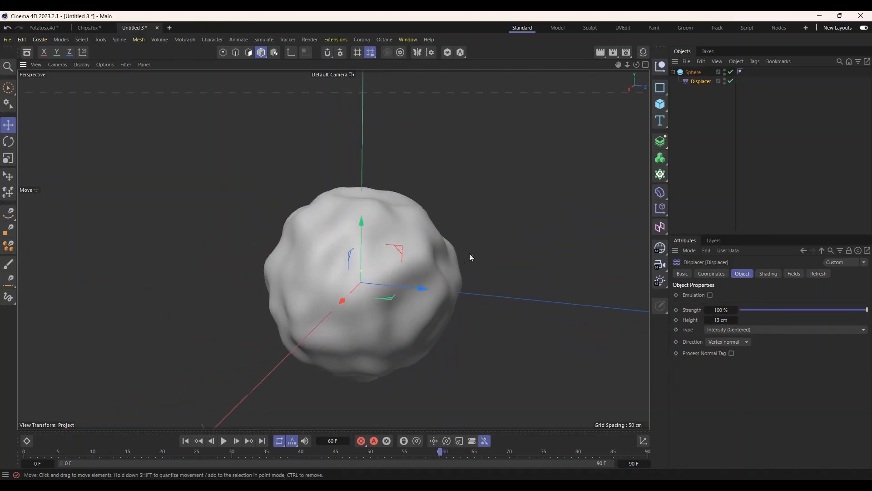
mouse_move(470, 252)
alt+mouse_down()
mouse_move(463, 233)
mouse_move(382, 244)
mouse_move(496, 251)
mouse_move(462, 264)
alt+mouse_up()
alt+middle_drag(463, 264, 482, 270)
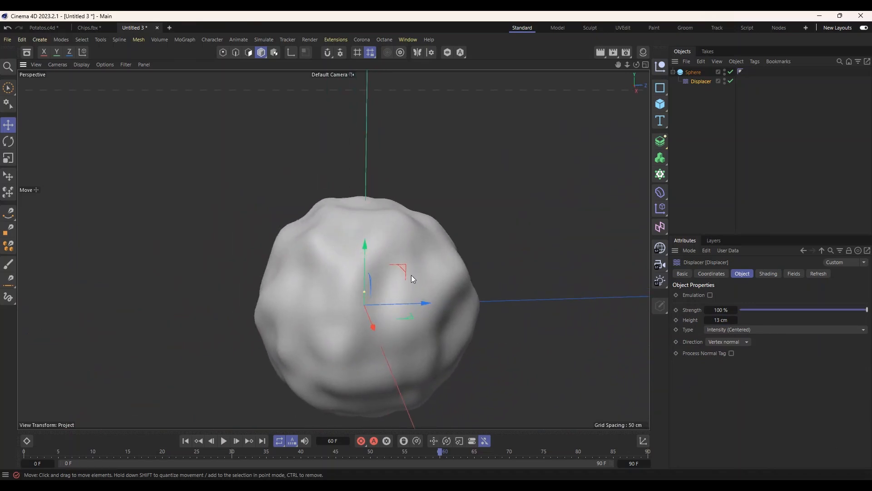
alt+drag(413, 268, 434, 250)
key(alt+Tab)
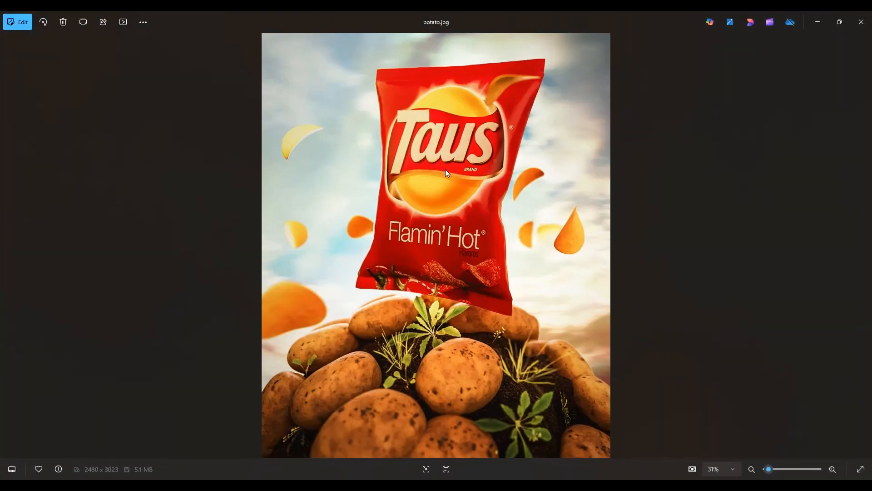
Return to Cinema 4D from the reference image and search the Asset Browser for "packa", with the result thumbnails enlarged
click(817, 22)
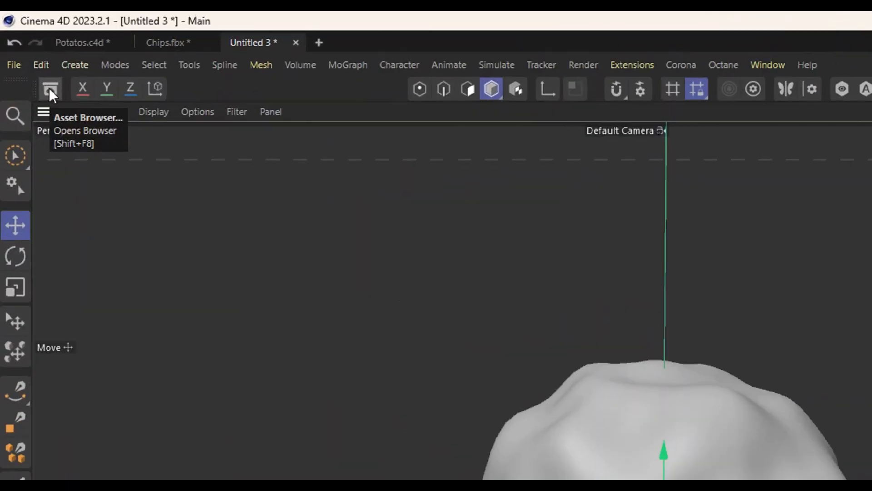
click(49, 100)
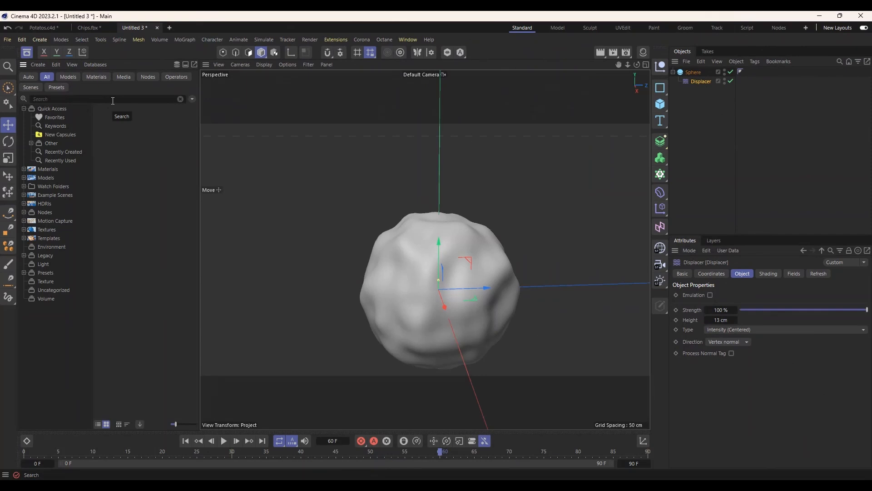
click(113, 99)
text(pack)
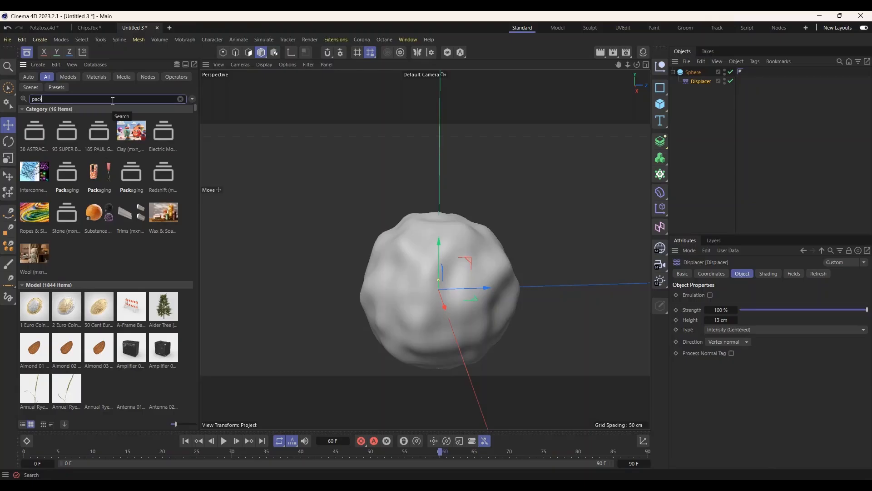
text(a)
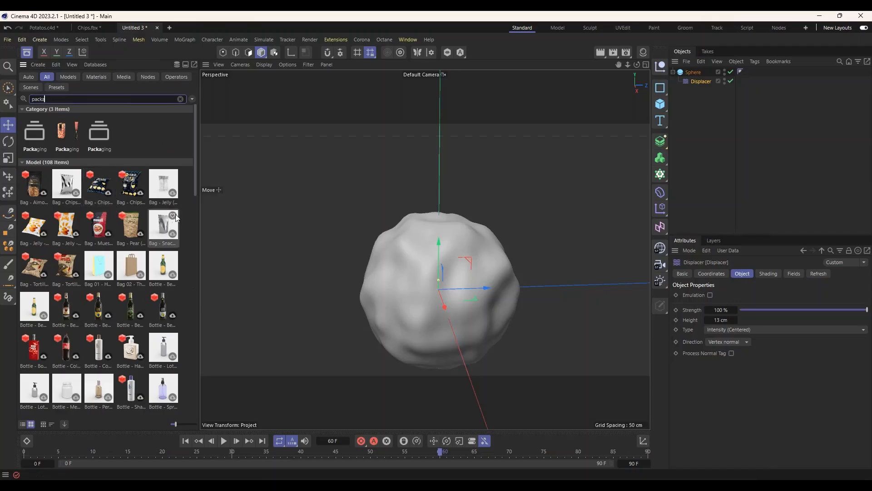
drag(174, 424, 185, 424)
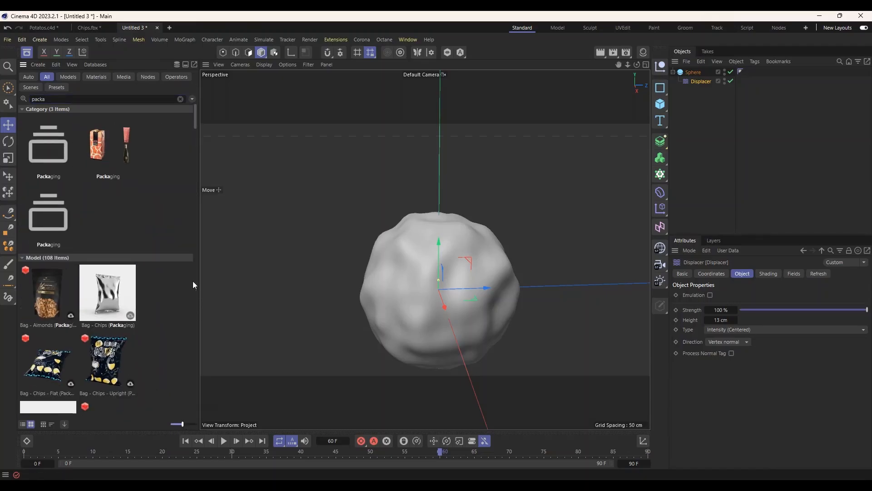
drag(195, 120, 199, 141)
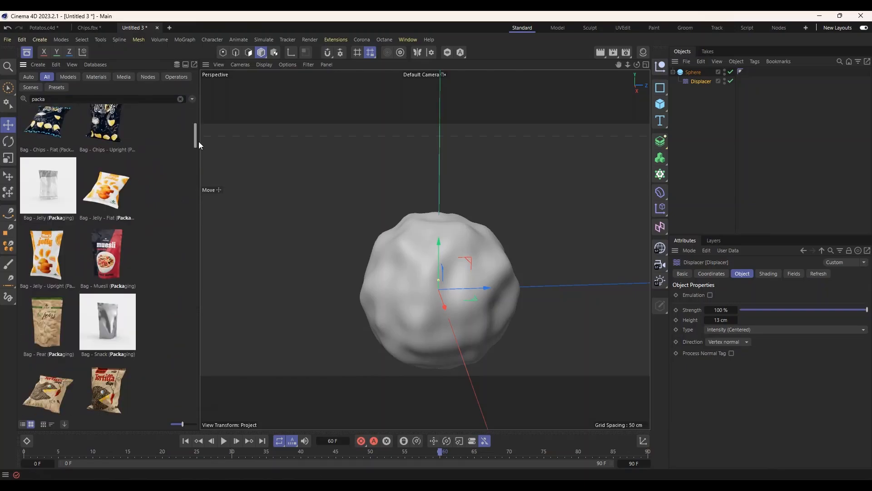
Add the Bag - Jelly - Flat packaging model to the scene and close the Asset Browser
drag(109, 192, 347, 226)
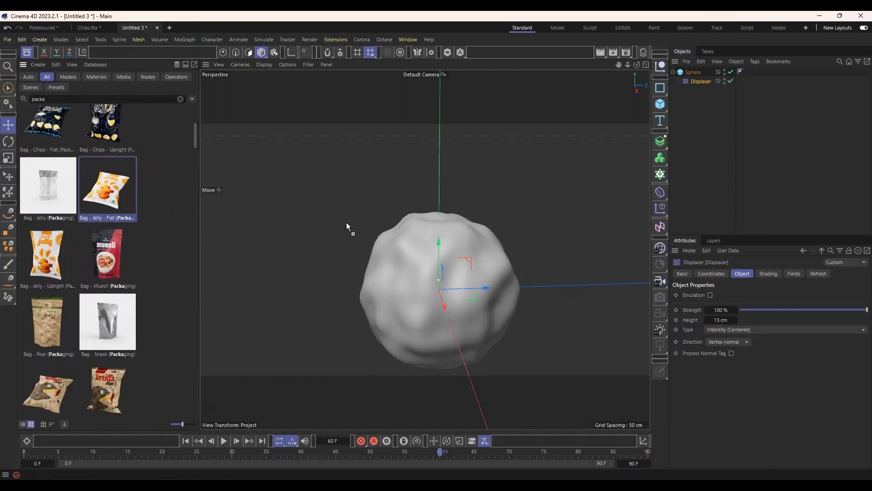
drag(426, 224, 426, 225)
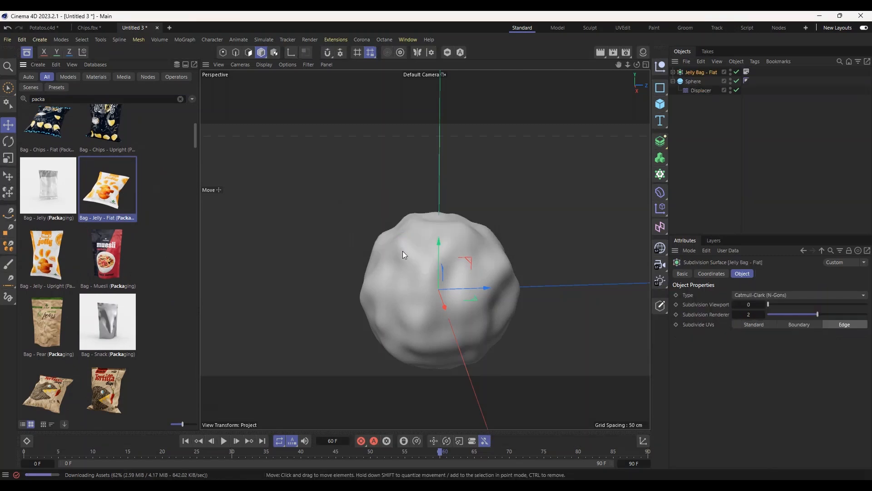
scroll(402, 251, down, 3)
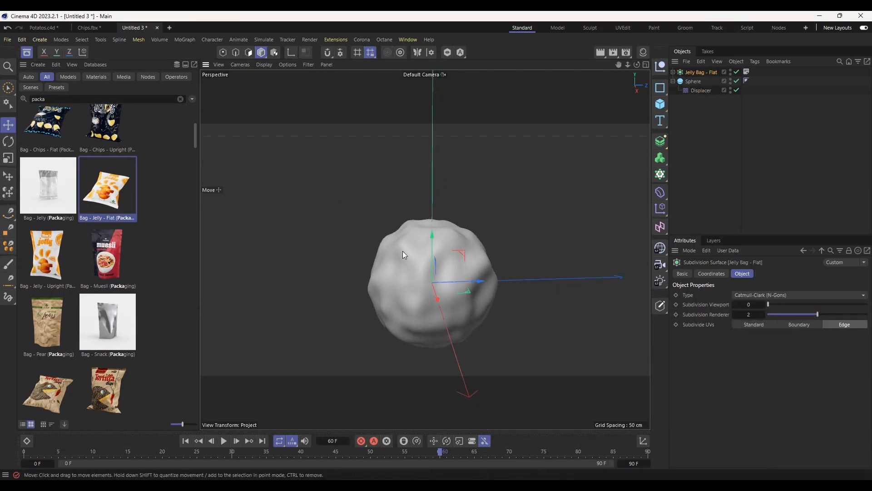
click(27, 51)
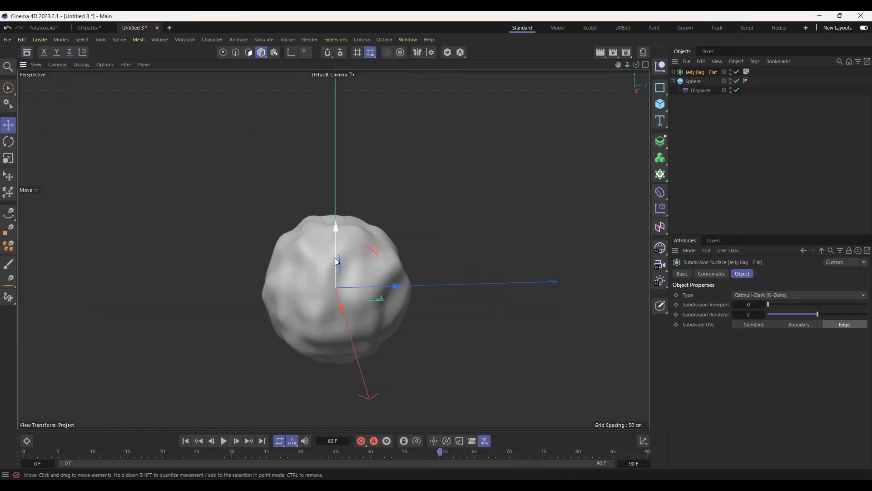
Scale the displaced sphere down uniformly in the perspective view
click(696, 82)
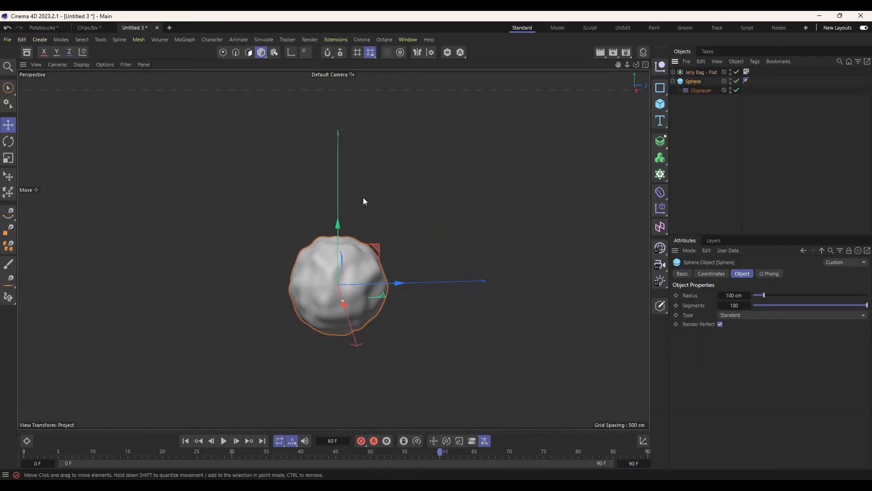
key(t)
drag(418, 254, 351, 276)
scroll(348, 298, up, 2)
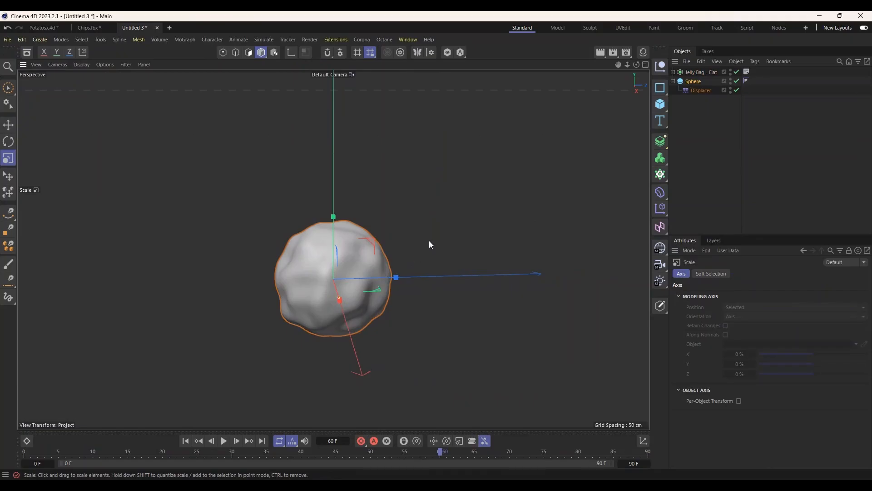
mouse_move(429, 244)
alt+mouse_down()
mouse_move(342, 233)
mouse_move(378, 225)
mouse_move(432, 245)
alt+mouse_up()
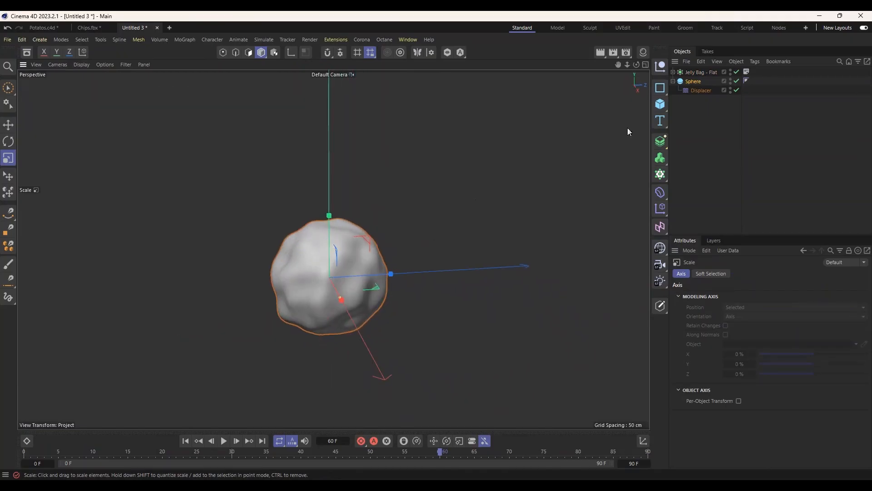
Scale the Jelly Bag - Flat object up until it extends out of both sides of the sphere
click(703, 72)
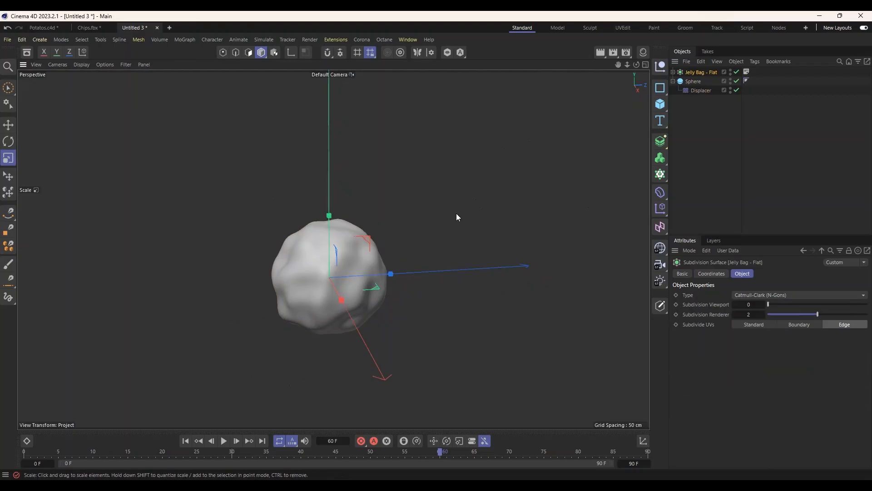
drag(265, 200, 346, 200)
drag(263, 208, 458, 207)
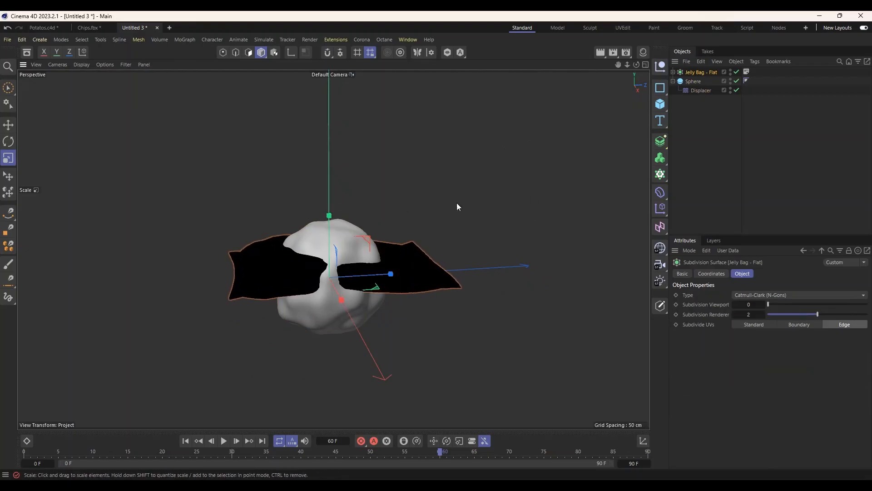
drag(341, 194, 274, 199)
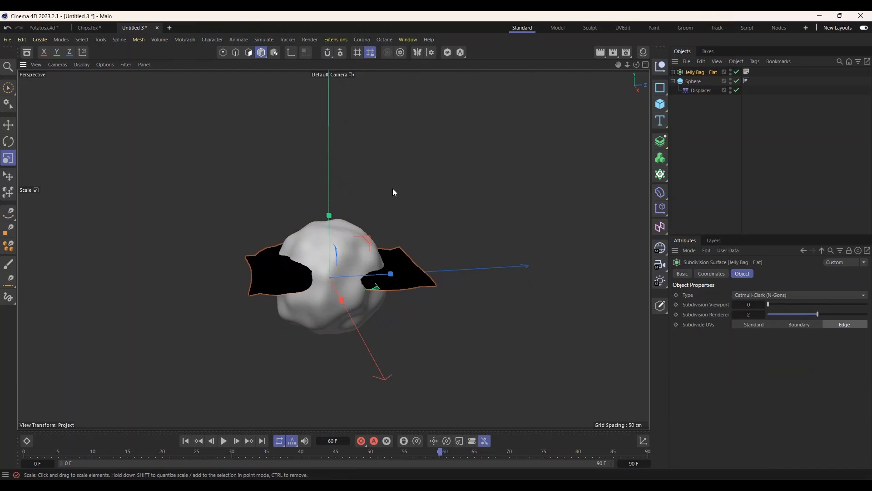
Delete the Jelly Bag material from the scene and close the material manager
click(644, 52)
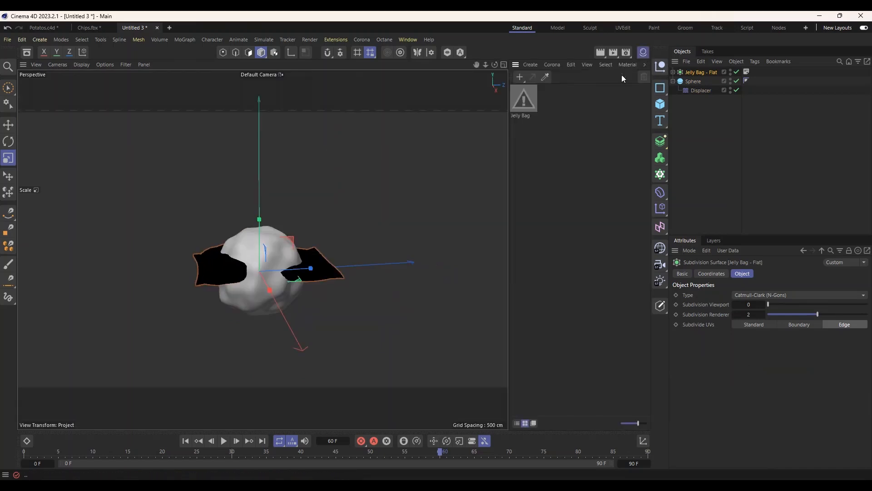
click(524, 104)
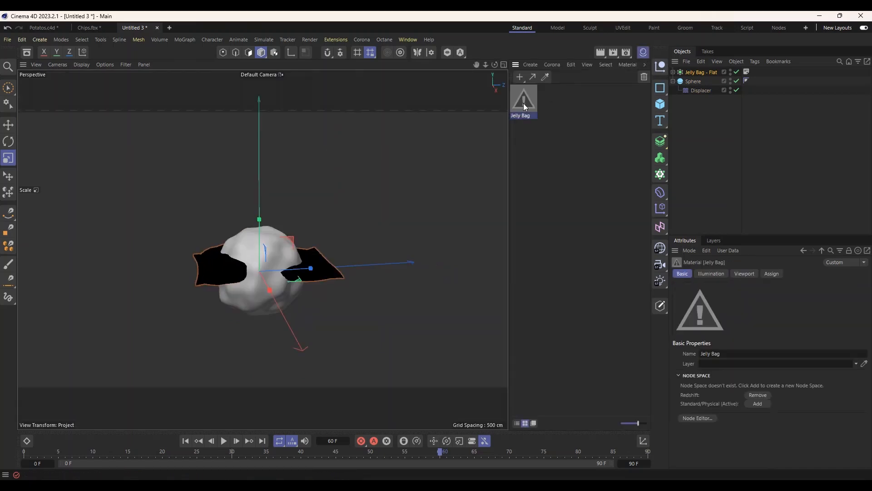
key(Delete)
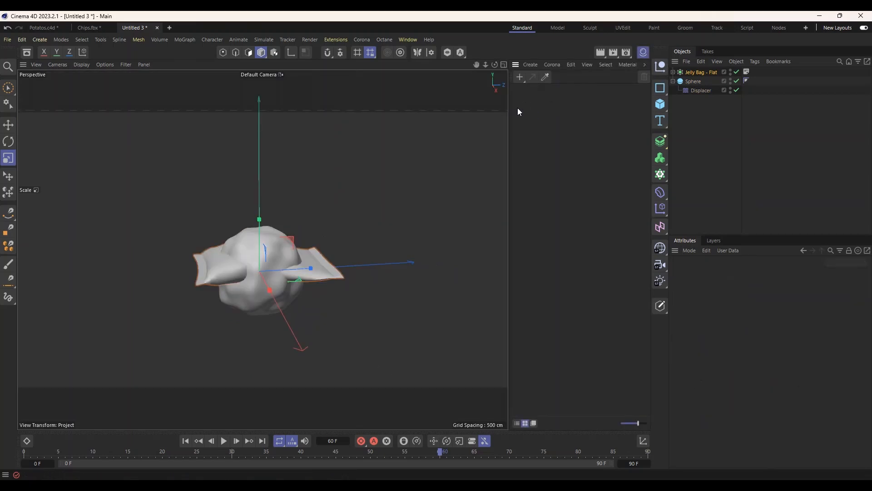
click(644, 52)
Rotate the jelly bag into an upright position, undoing the first tilted rotation
alt+drag(449, 250, 418, 276)
key(r)
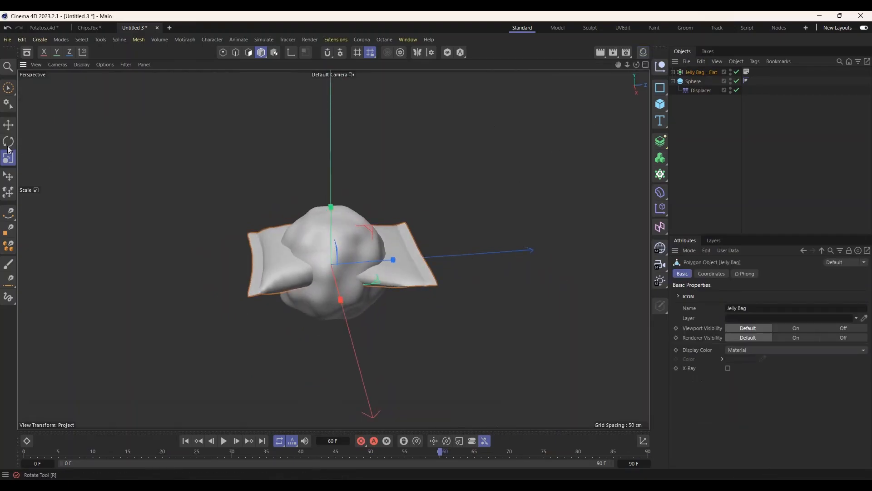
drag(313, 236, 275, 278)
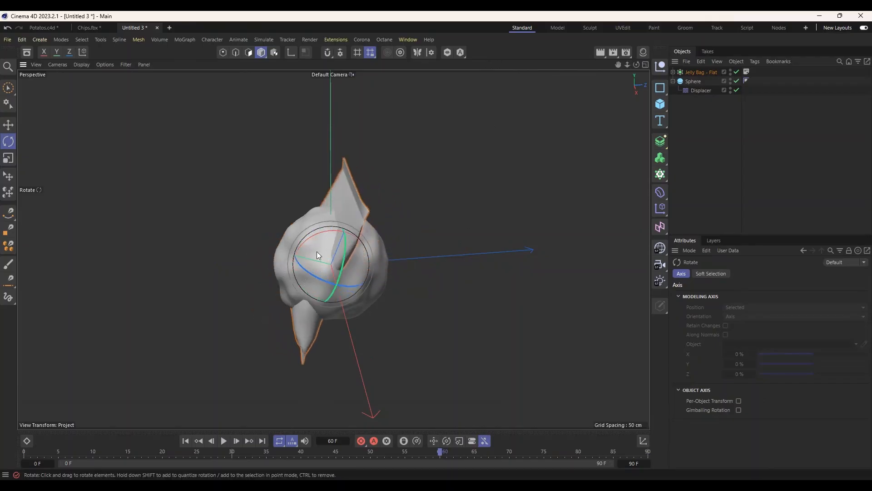
alt+drag(400, 256, 402, 234)
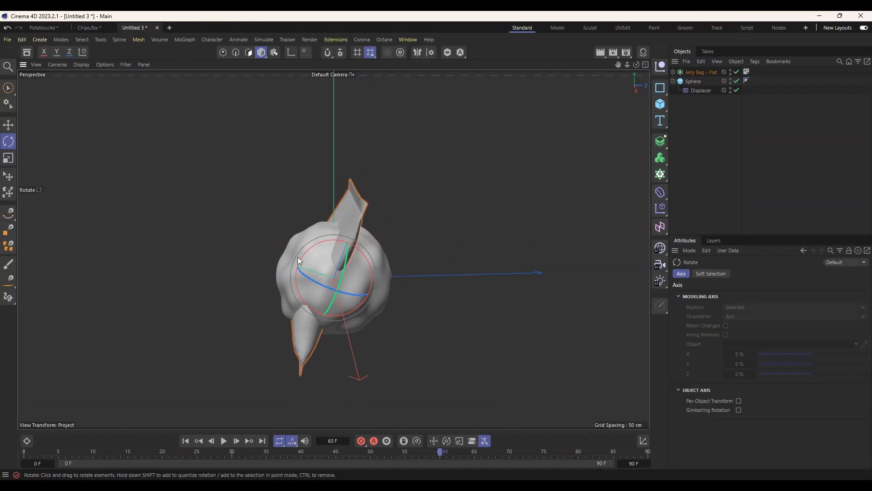
key(ctrl+z)
drag(315, 247, 266, 314)
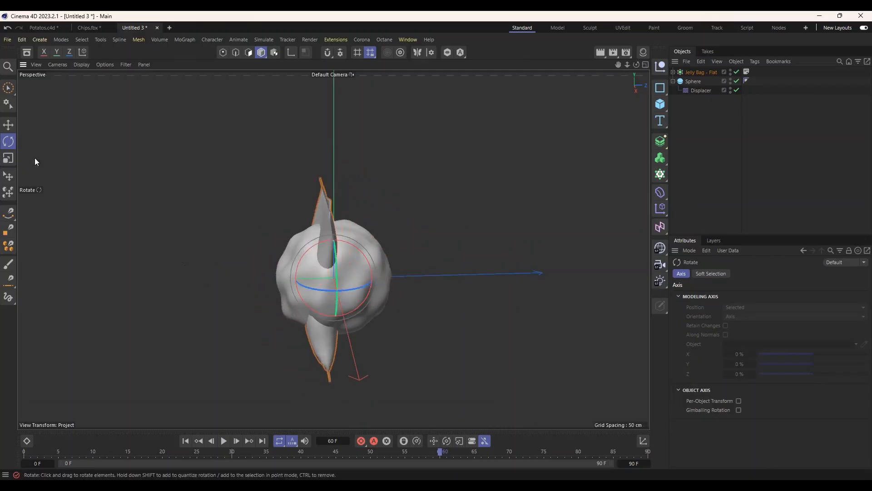
Move the upright bag above the displaced sphere and scale it down
key(e)
mouse_move(338, 251)
mouse_down()
mouse_move(358, 137)
mouse_move(422, 129)
mouse_move(452, 137)
mouse_move(422, 334)
mouse_move(308, 248)
mouse_move(426, 270)
mouse_move(333, 261)
mouse_up()
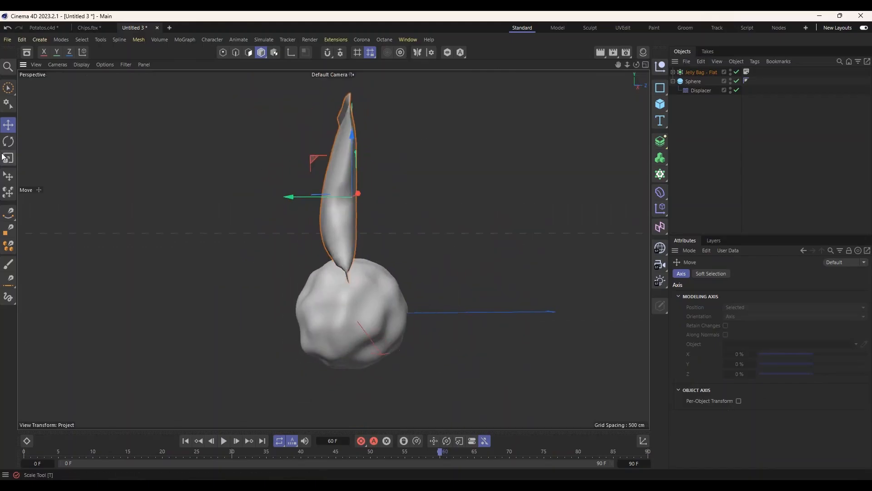
key(t)
alt+drag(394, 208, 228, 178)
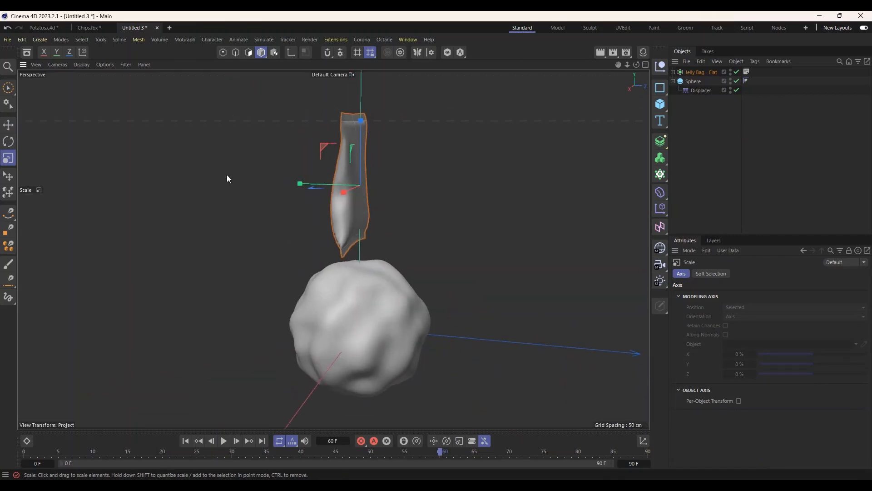
Rotate the Jelly Bag - Flat object about the vertical axis so its broad front faces the view
click(232, 192)
click(8, 141)
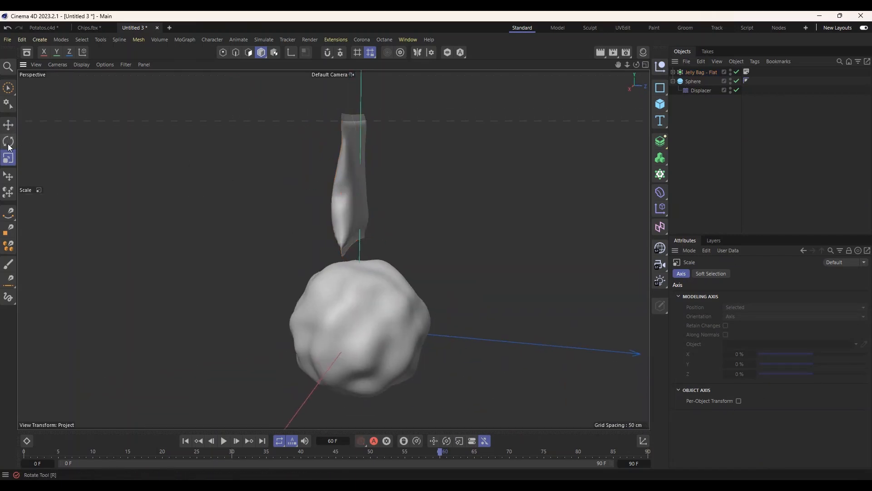
click(325, 214)
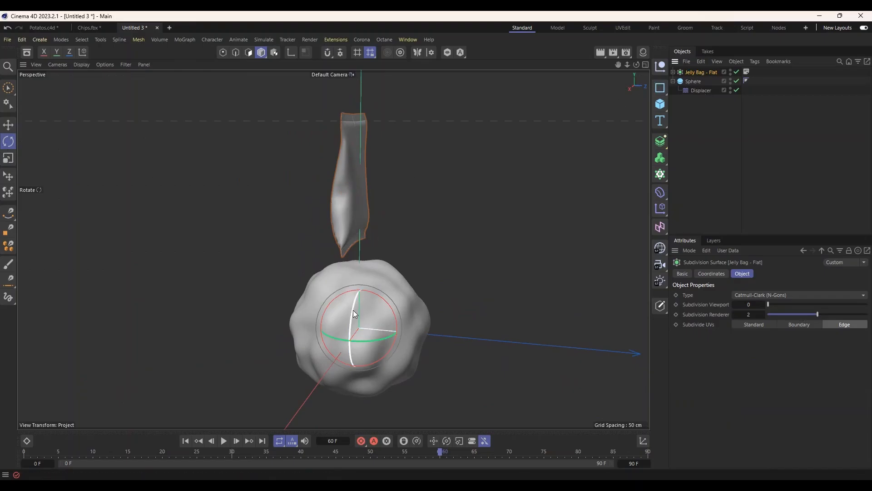
click(700, 102)
key(ctrl+z)
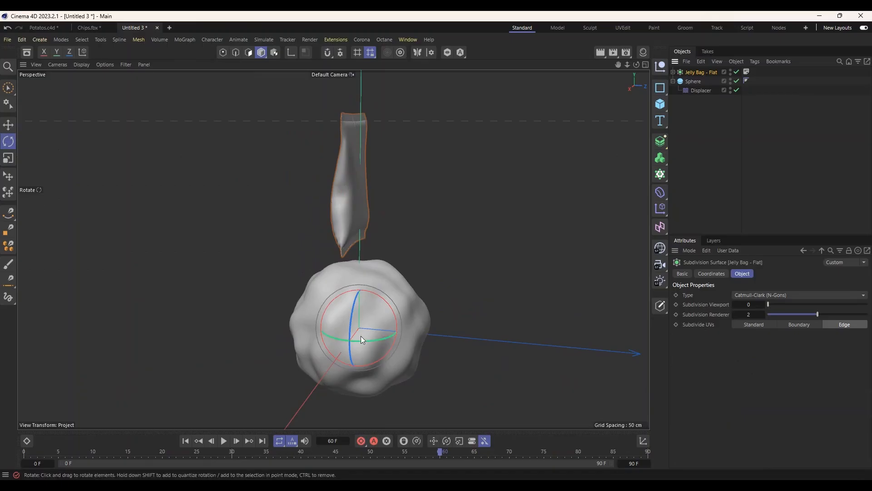
drag(362, 341, 430, 326)
scroll(422, 285, up, 3)
scroll(423, 285, down, 2)
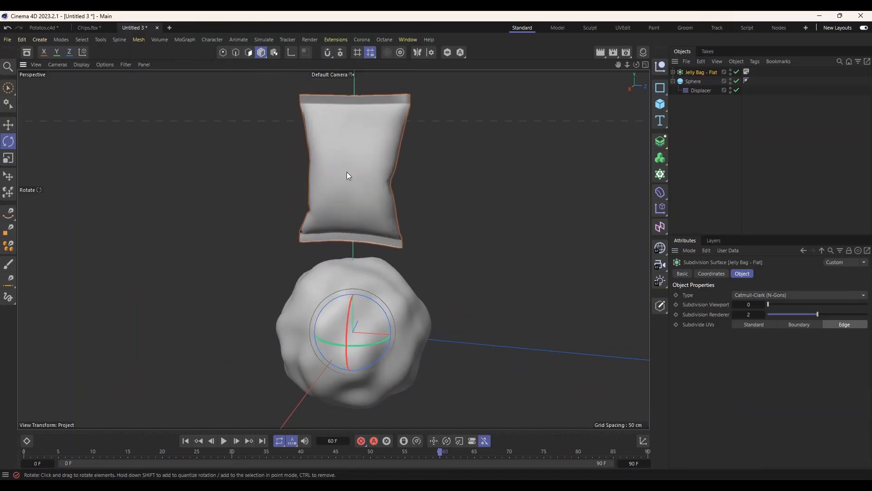
Scale the bag down relative to the sphere and lower it about 15 cm to just above the sphere's top
key(e)
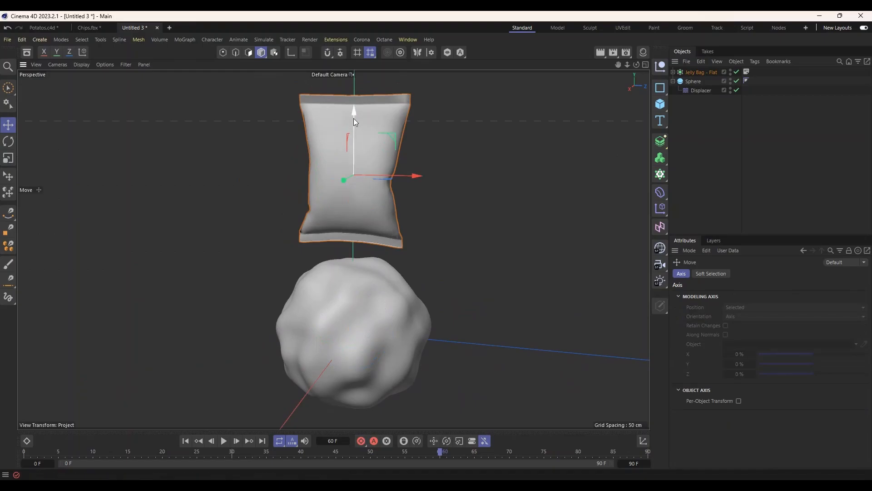
mouse_move(471, 162)
alt+mouse_down()
mouse_move(277, 146)
mouse_move(483, 151)
alt+mouse_up()
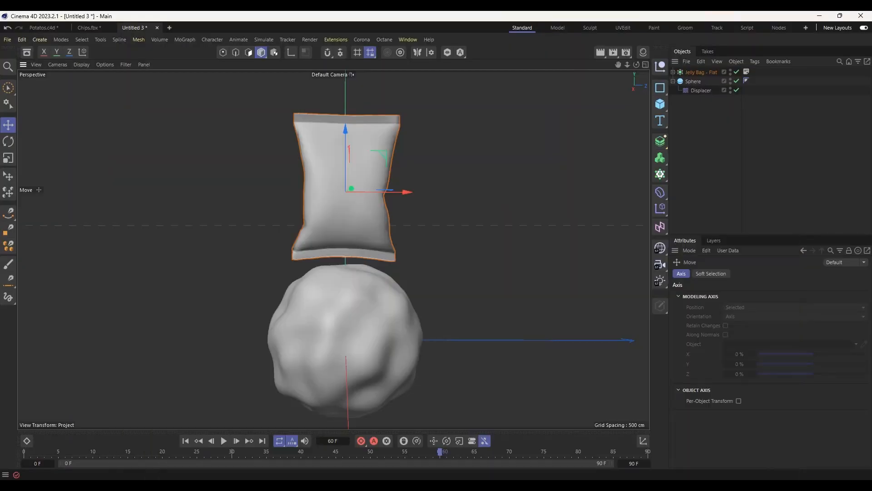
mouse_move(475, 255)
alt+mouse_down()
mouse_move(431, 263)
mouse_move(423, 224)
mouse_move(358, 265)
mouse_move(418, 241)
mouse_move(472, 234)
mouse_move(414, 246)
mouse_move(447, 233)
mouse_move(381, 238)
mouse_move(394, 255)
mouse_move(354, 265)
mouse_move(487, 256)
mouse_move(468, 261)
alt+mouse_up()
key(t)
scroll(311, 232, up, 3)
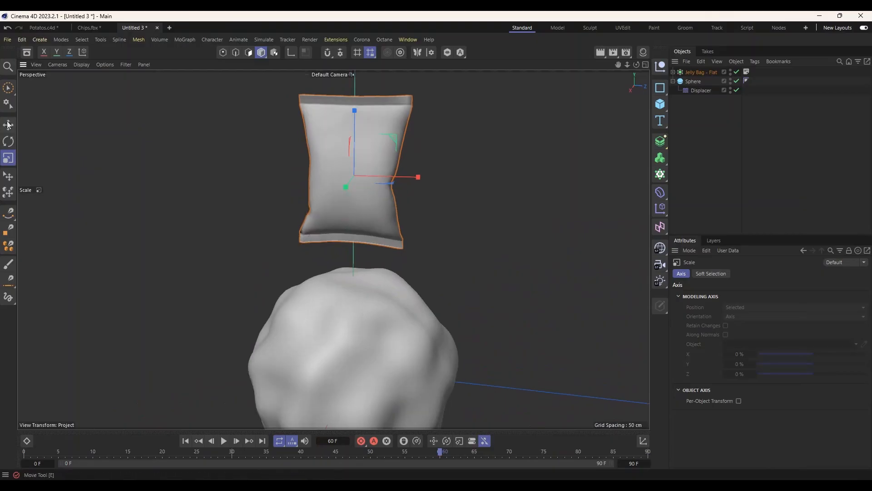
key(e)
drag(364, 121, 349, 132)
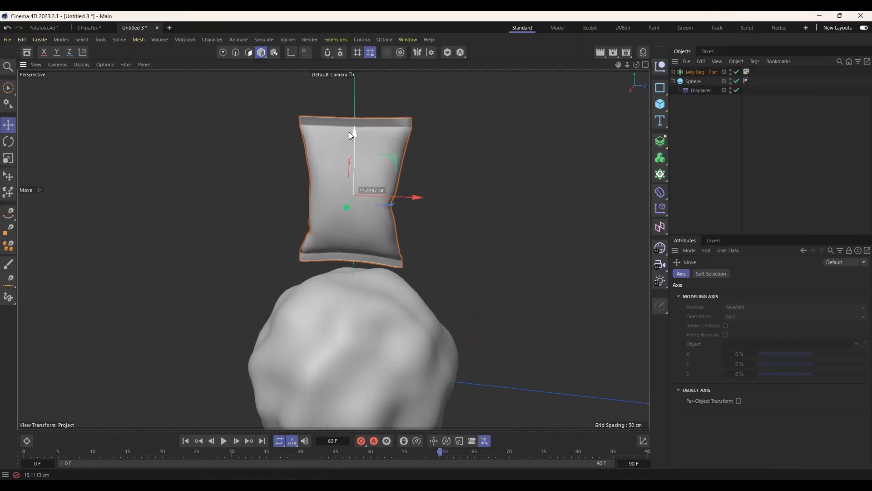
Hide and disable the Jelly Bag - Flat object, and check the potato.jpg reference image before returning to the scene
click(731, 71)
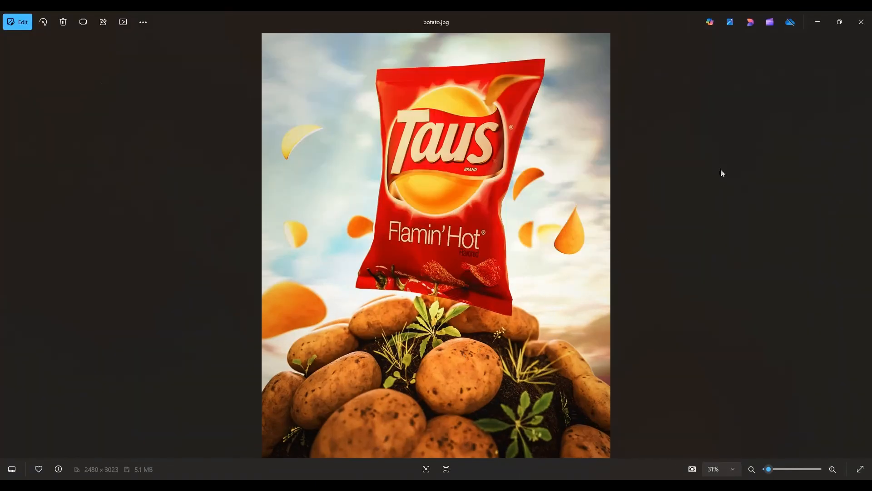
click(819, 23)
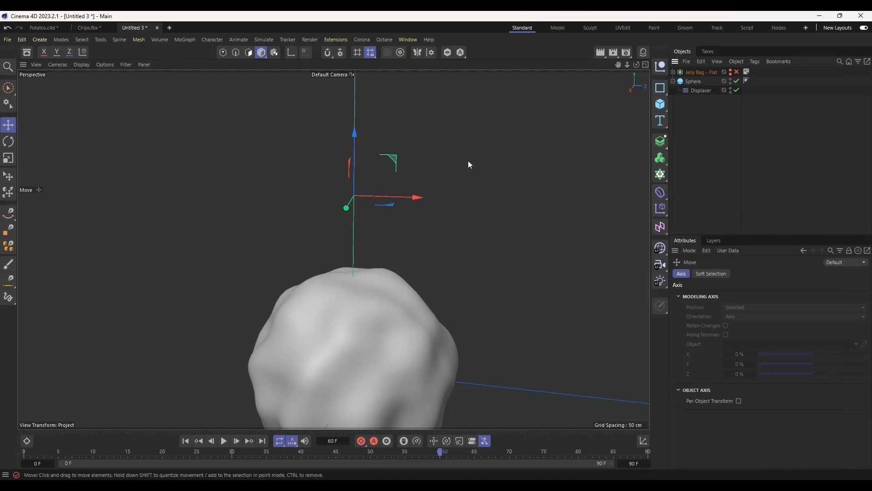
Create a new empty project and add a Capsule primitive to it
scroll(295, 234, down, 2)
alt+drag(333, 250, 443, 282)
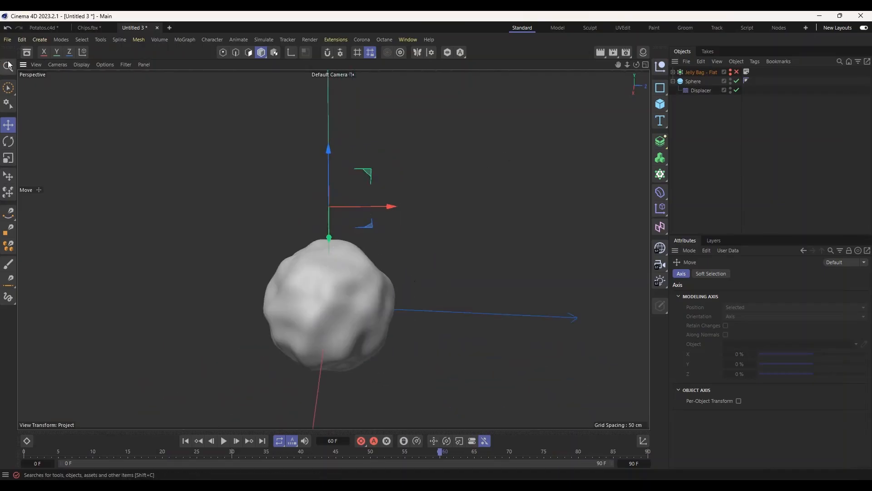
click(170, 28)
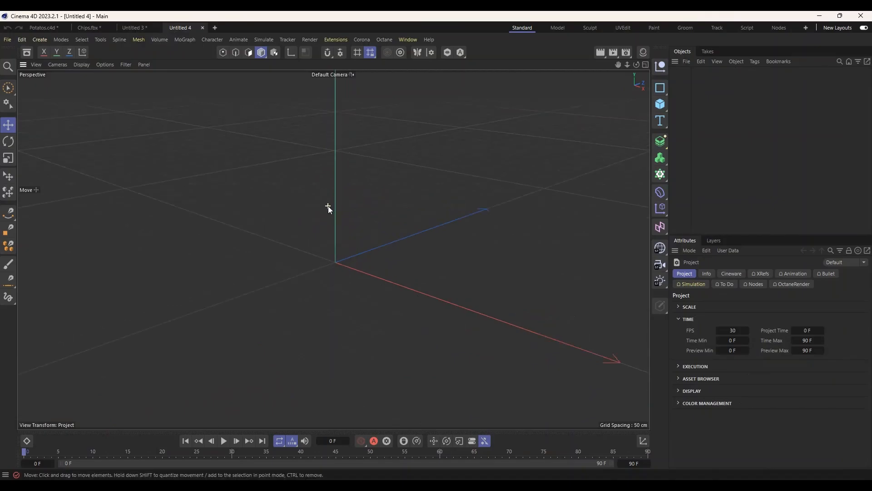
click(127, 66)
click(207, 128)
click(661, 105)
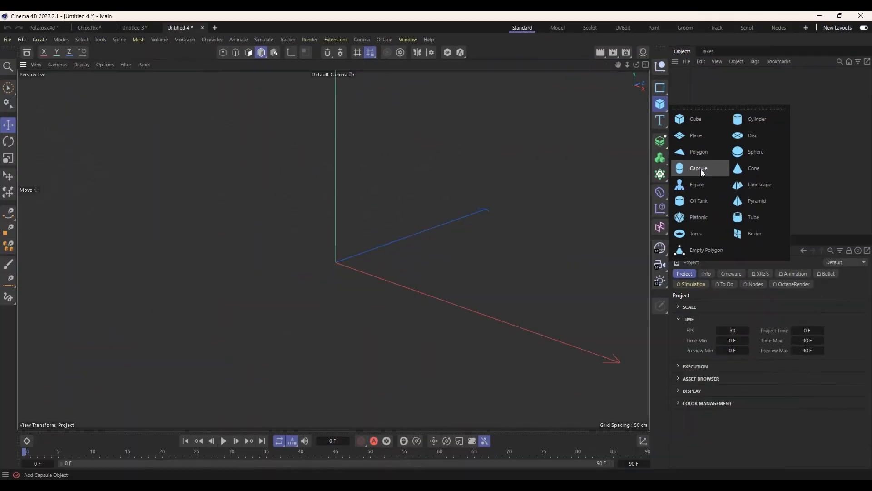
click(530, 244)
scroll(352, 269, up, 3)
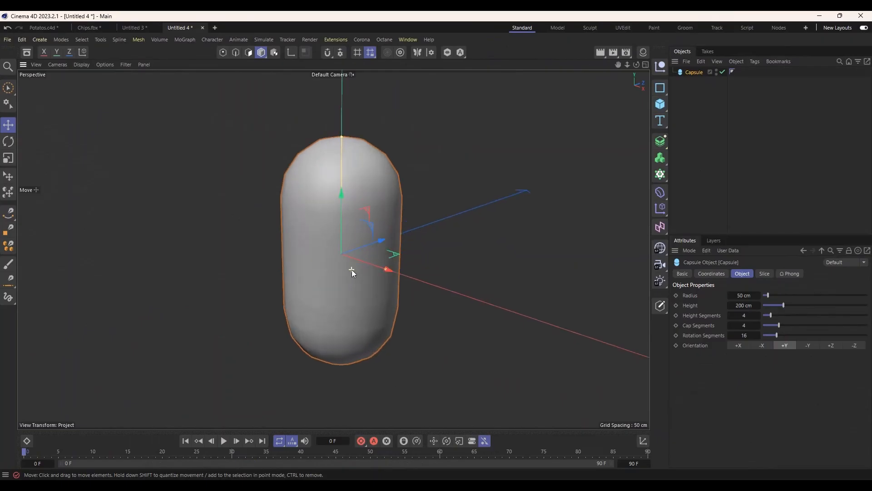
Set the capsule to radius 58 cm, height 164 cm, 28 height segments, 16 cap segments and 22 rotation segments
mouse_move(744, 316)
mouse_down()
mouse_move(768, 317)
mouse_move(727, 315)
mouse_move(756, 315)
mouse_move(760, 325)
mouse_move(728, 325)
mouse_move(751, 325)
mouse_move(754, 335)
mouse_move(741, 336)
mouse_up()
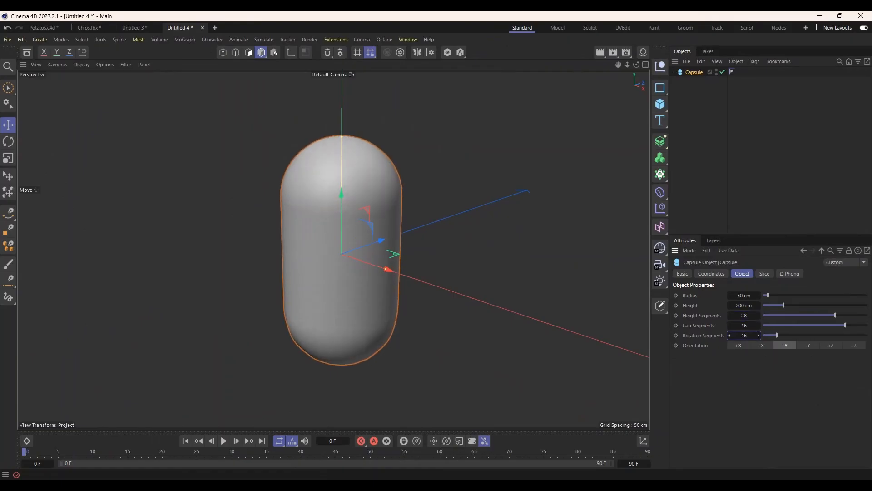
mouse_move(738, 295)
mouse_down()
mouse_move(766, 296)
mouse_move(729, 305)
mouse_move(743, 296)
mouse_up()
alt+drag(454, 249, 601, 160)
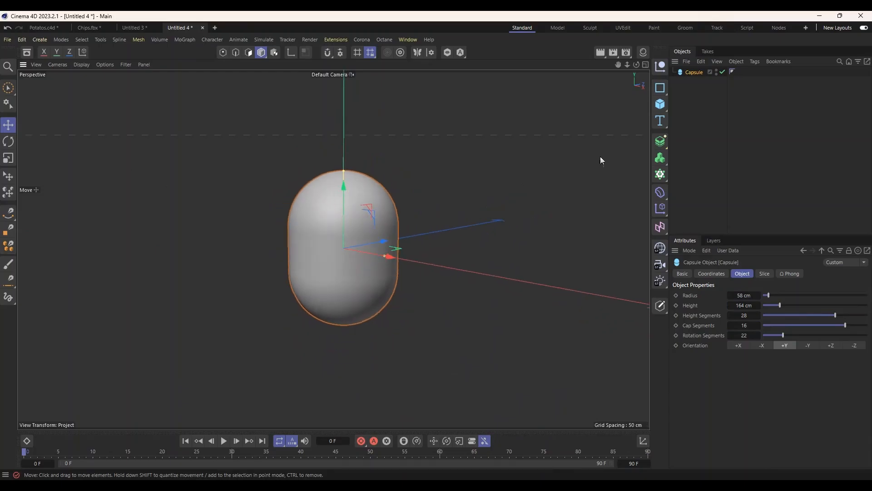
Add a Displacer deformer and make it a child of the Capsule
click(661, 196)
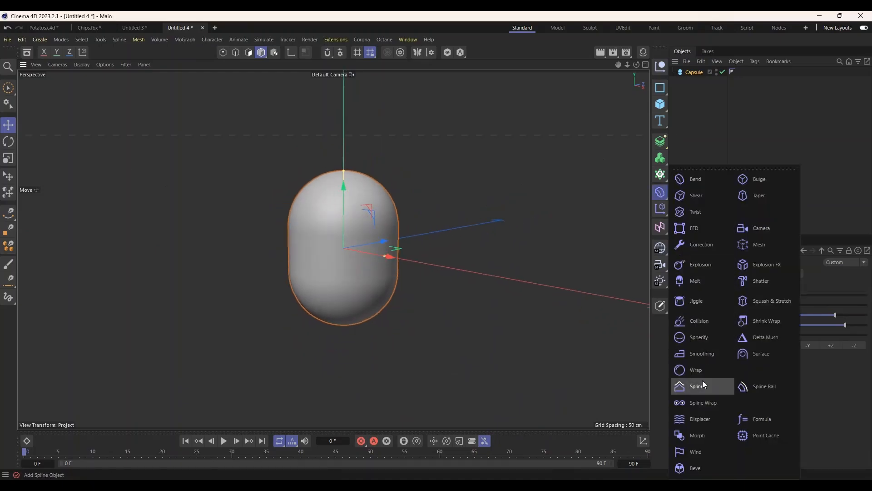
click(695, 418)
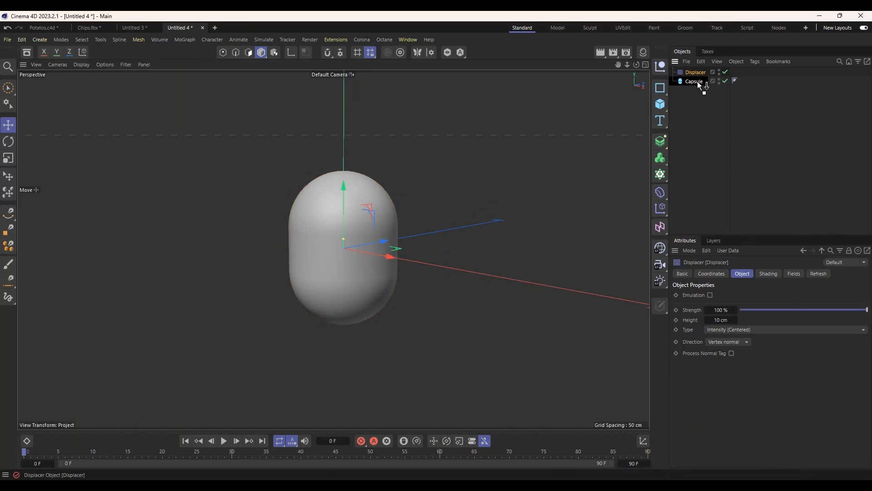
drag(698, 81, 698, 82)
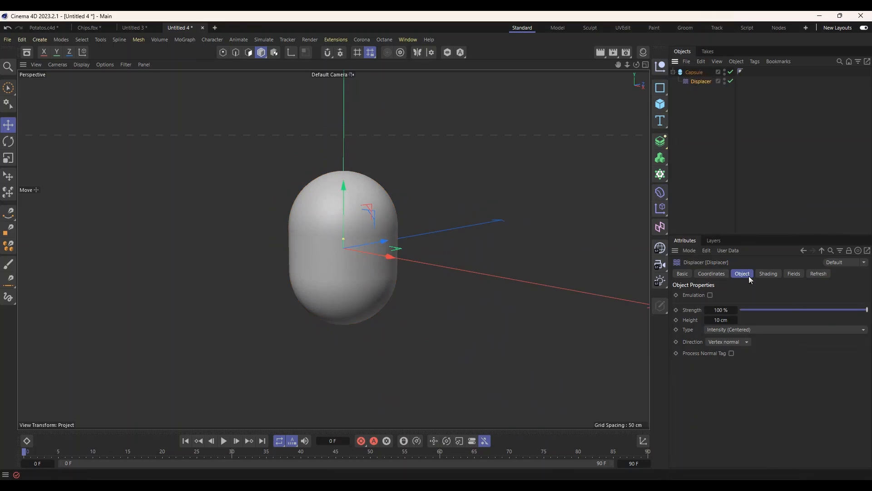
Assign a Noise shader to the capsule's Displacer and set the noise Global Scale to 377%
click(769, 274)
click(707, 304)
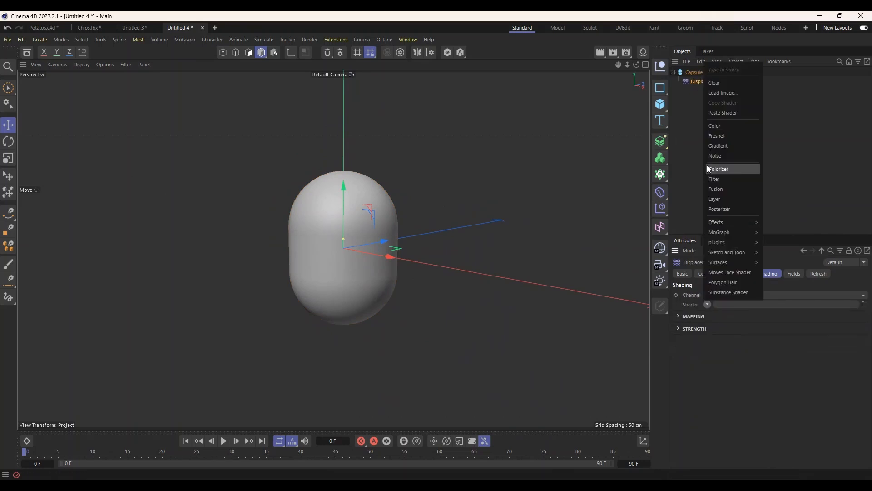
click(716, 156)
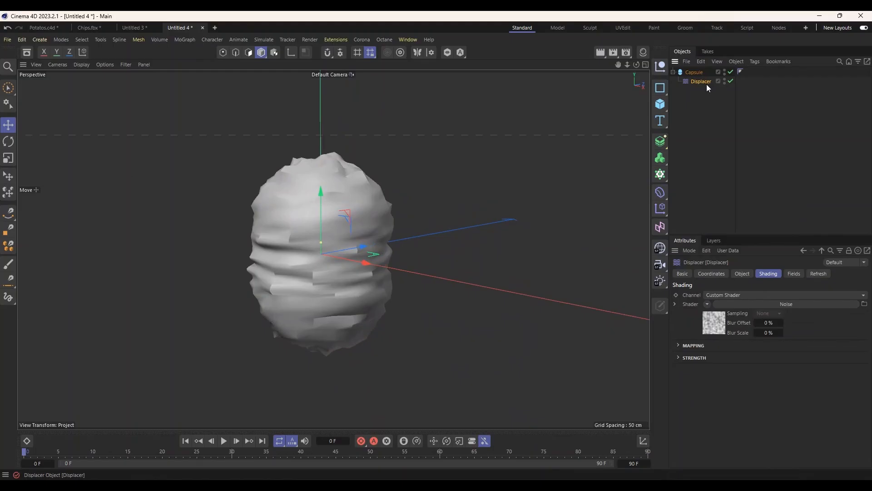
click(715, 323)
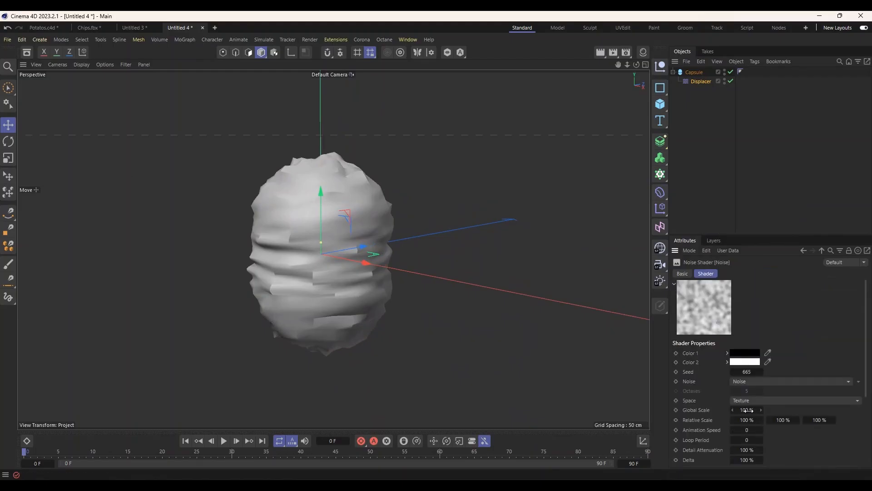
drag(747, 411, 807, 410)
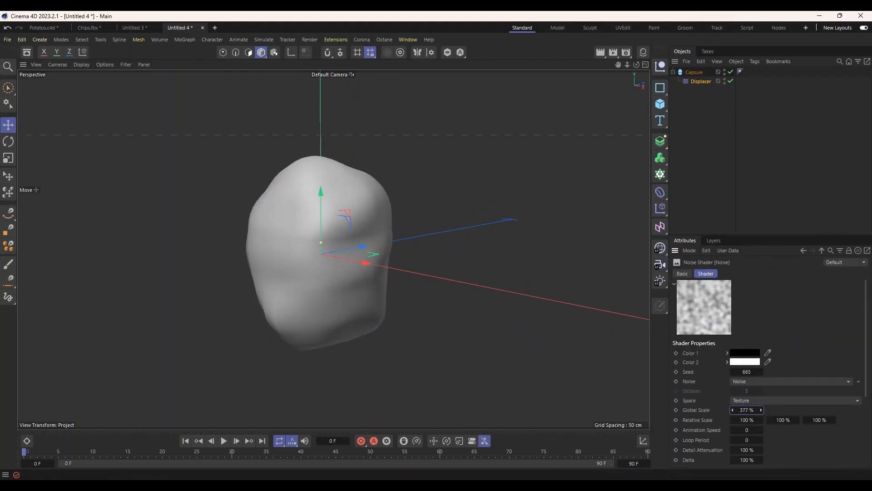
Raise the capsule's cap segments to 54 and its rotation segments to 40
click(695, 72)
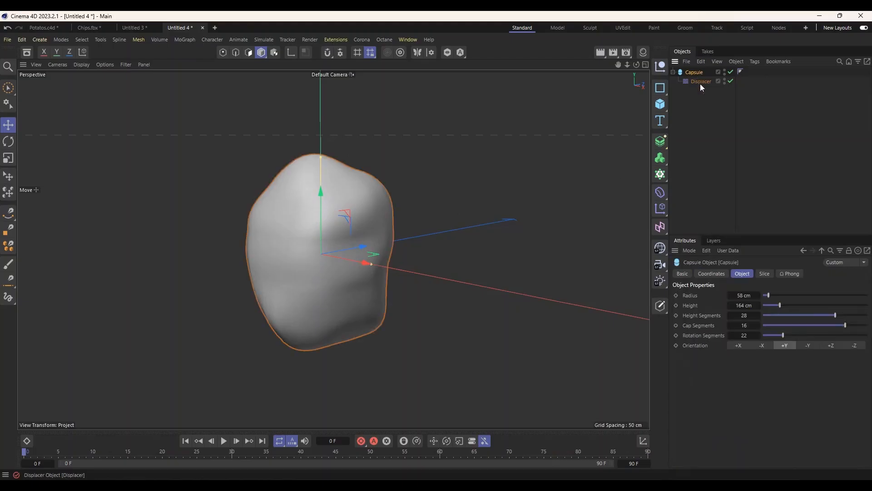
click(701, 84)
click(698, 73)
mouse_move(744, 339)
mouse_down()
mouse_move(753, 339)
mouse_move(739, 325)
mouse_move(747, 325)
mouse_up()
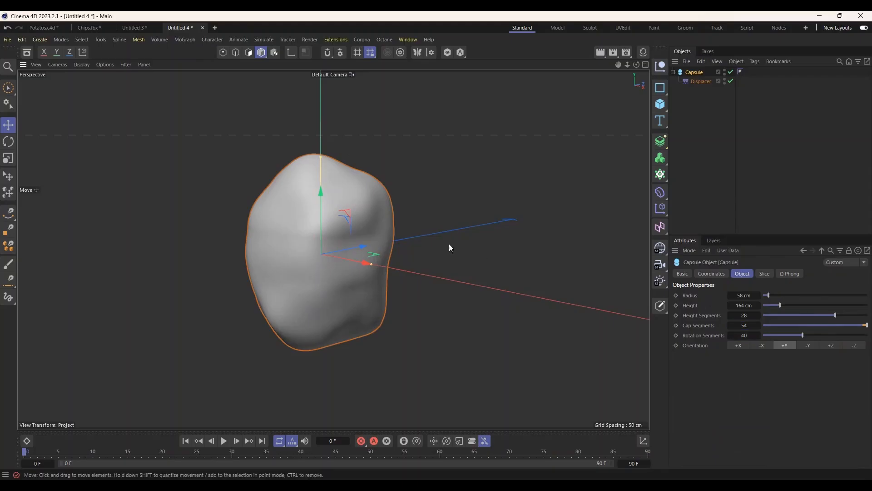
mouse_move(449, 244)
alt+mouse_down()
mouse_move(358, 176)
mouse_move(486, 225)
mouse_move(249, 208)
mouse_move(362, 210)
alt+mouse_up()
Set the Displacer's height to 7 cm to soften the capsule's bumps
click(700, 81)
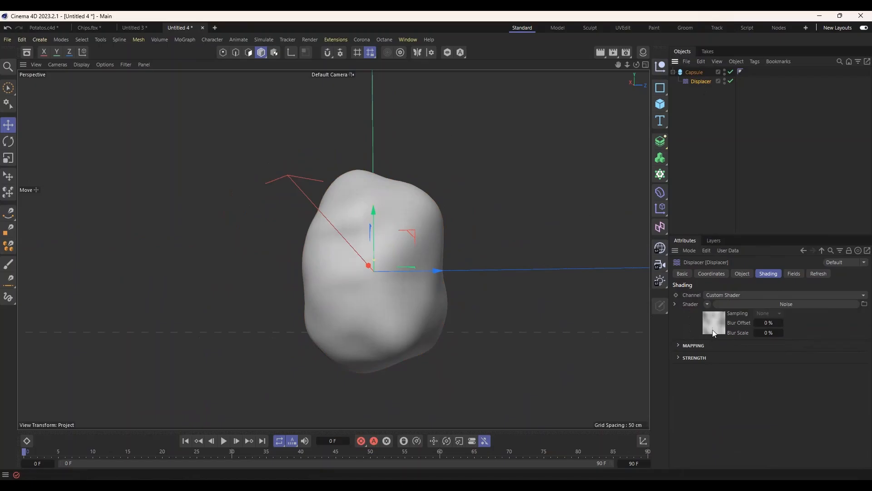
click(743, 273)
drag(723, 318, 718, 318)
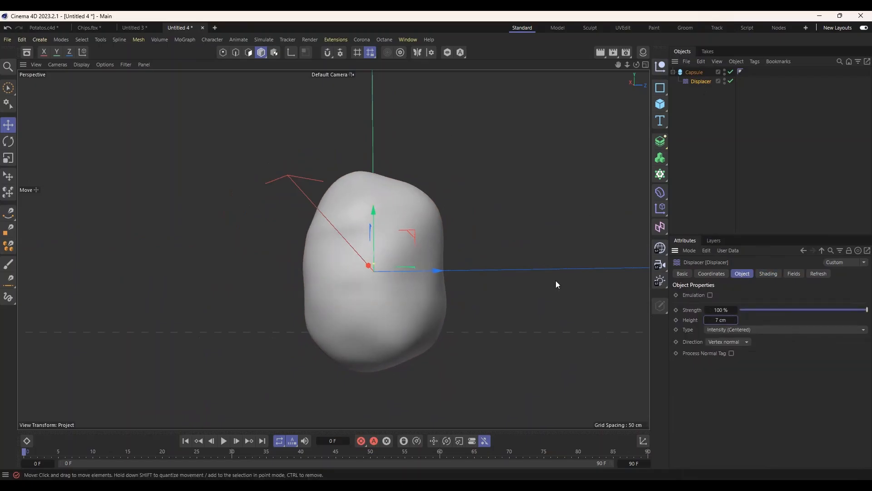
alt+drag(556, 280, 473, 256)
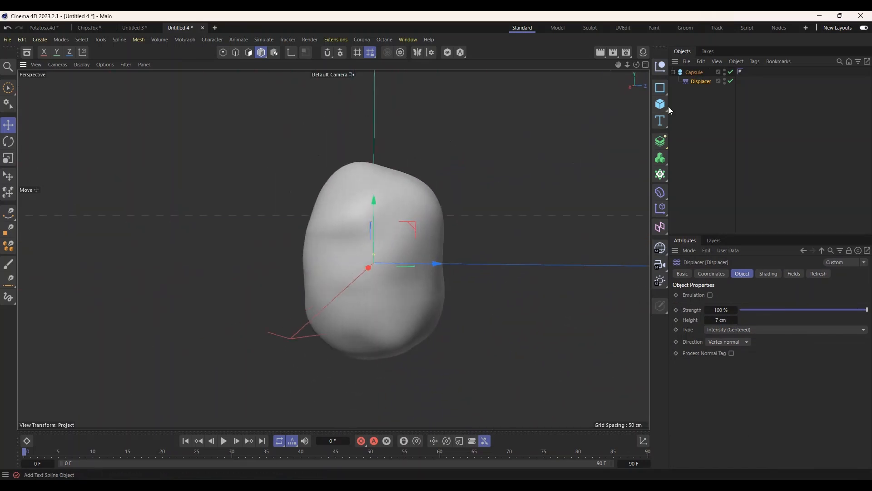
Bake the displaced Capsule into a separate polygon mesh with Connect Objects, keeping the original
right_click(688, 71)
click(686, 72)
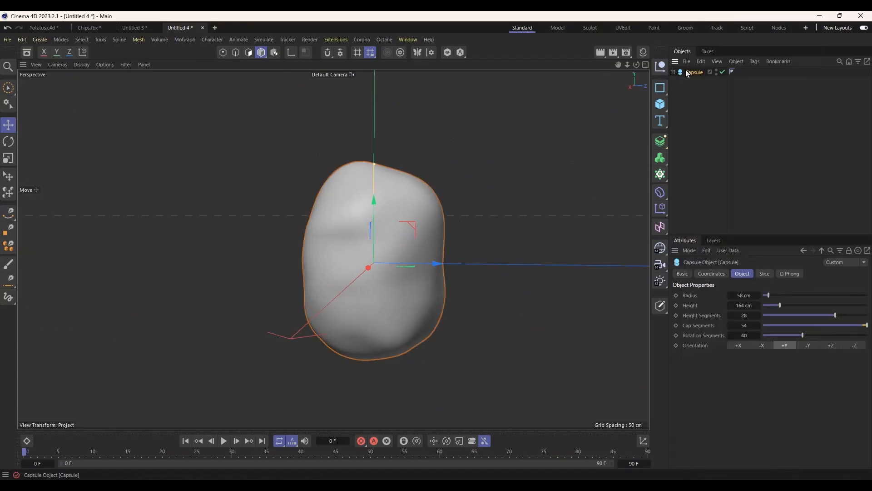
right_click(687, 72)
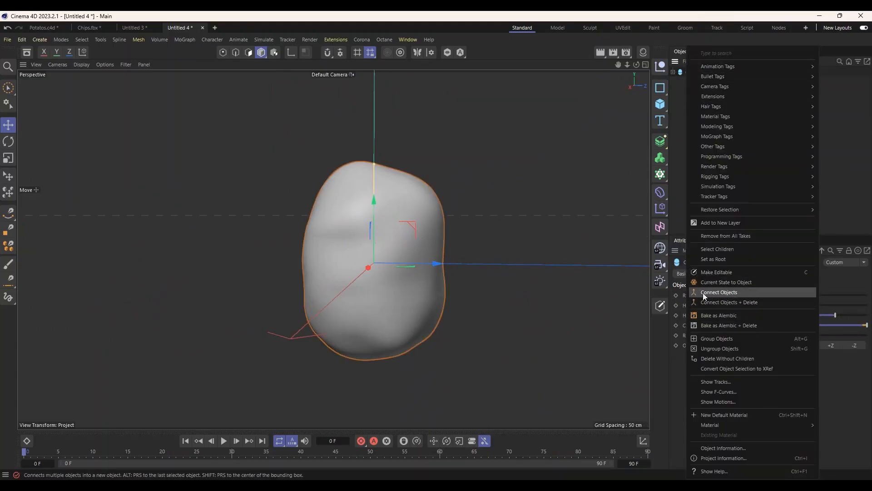
click(685, 73)
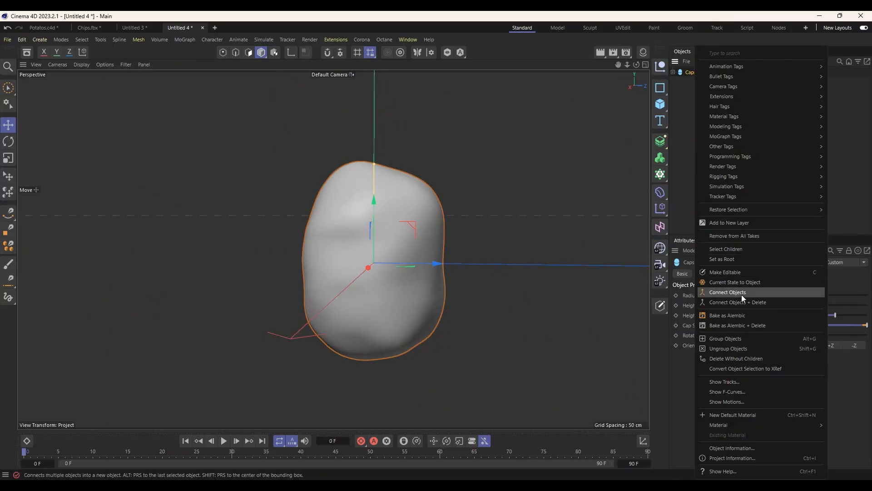
click(742, 295)
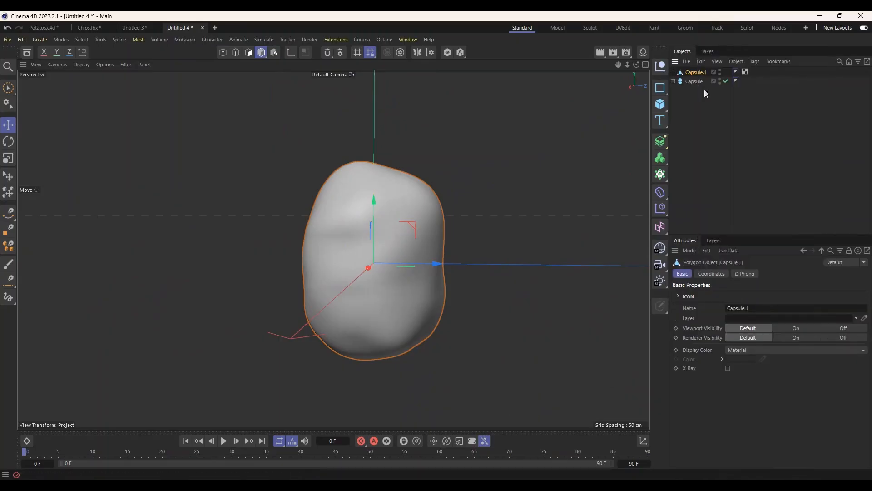
Disable the original parametric Capsule and hide it in both the viewport and the render
click(726, 80)
click(721, 79)
double_click(721, 84)
alt+drag(484, 238, 409, 253)
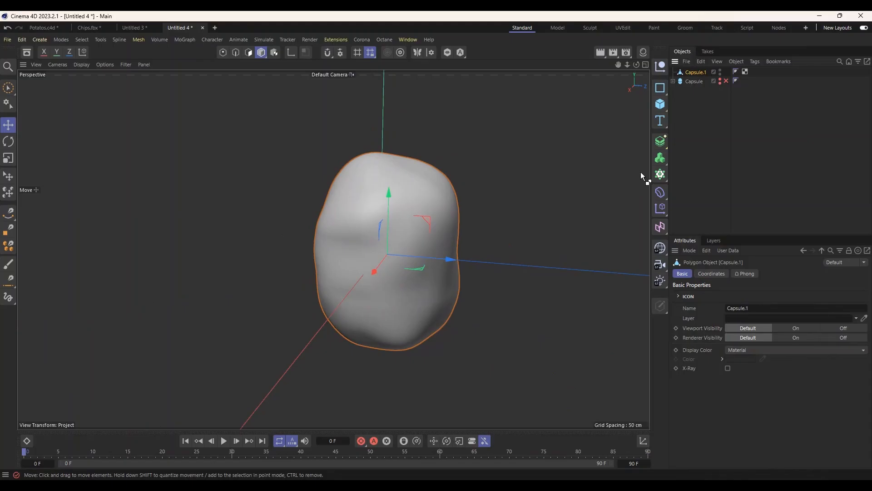
Copy the baked Capsule.1 mesh into the Untitled 3 scene containing the displaced sphere
click(129, 27)
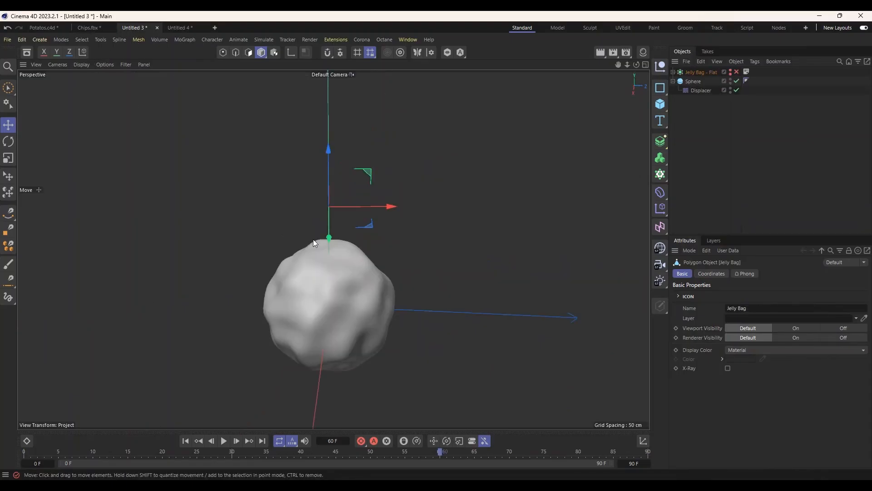
click(691, 160)
key(ctrl+v)
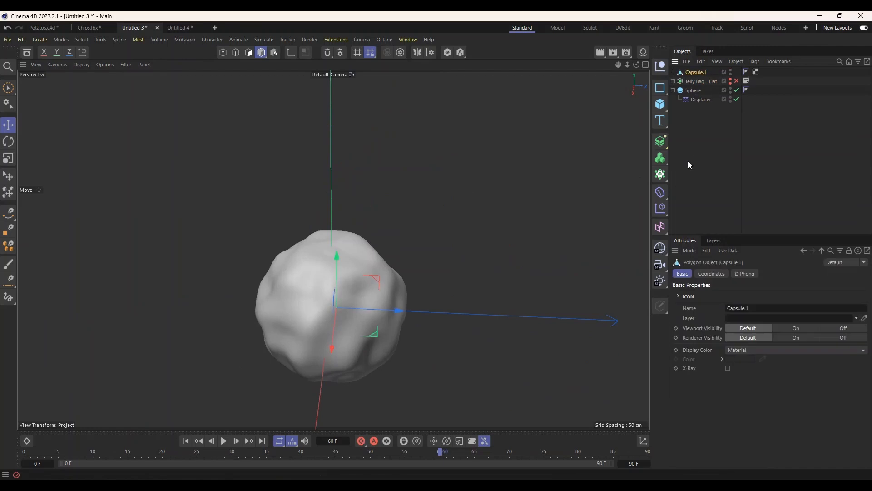
Move the Capsule.1 mesh up above the displaced sphere and scale it down to a small potato size
drag(364, 230, 80, 198)
click(9, 158)
scroll(388, 228, up, 1)
scroll(409, 232, up, 2)
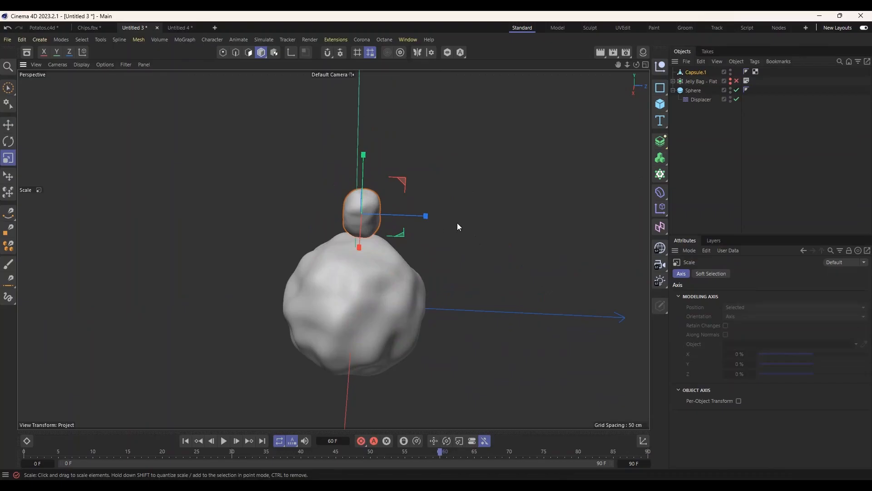
drag(457, 223, 293, 245)
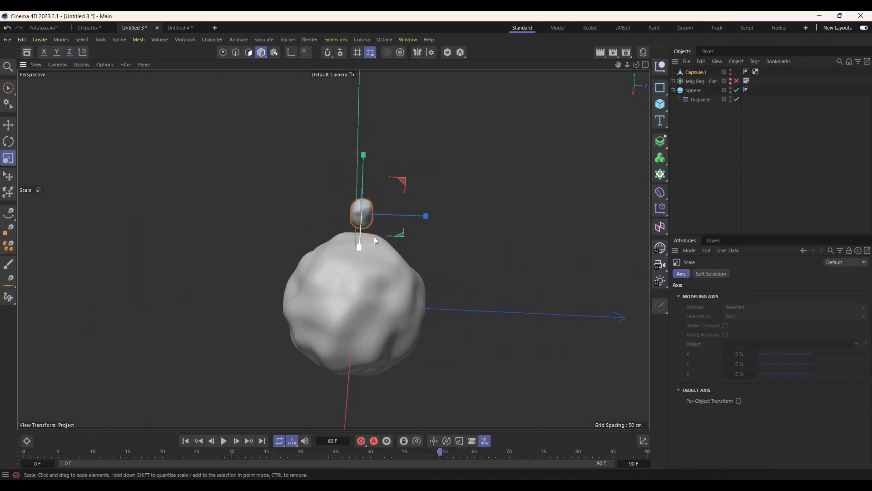
scroll(408, 234, up, 3)
alt+drag(394, 238, 412, 206)
Rename the Capsule.1 object as Potato
click(695, 73)
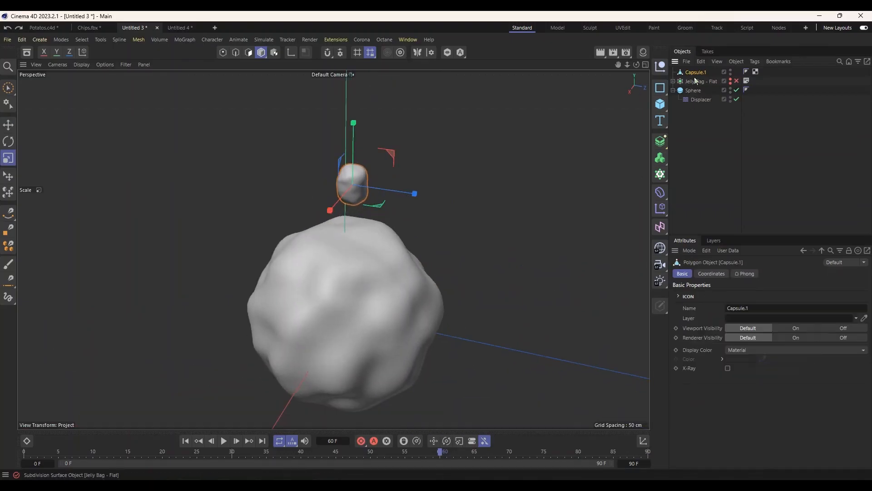
double_click(697, 73)
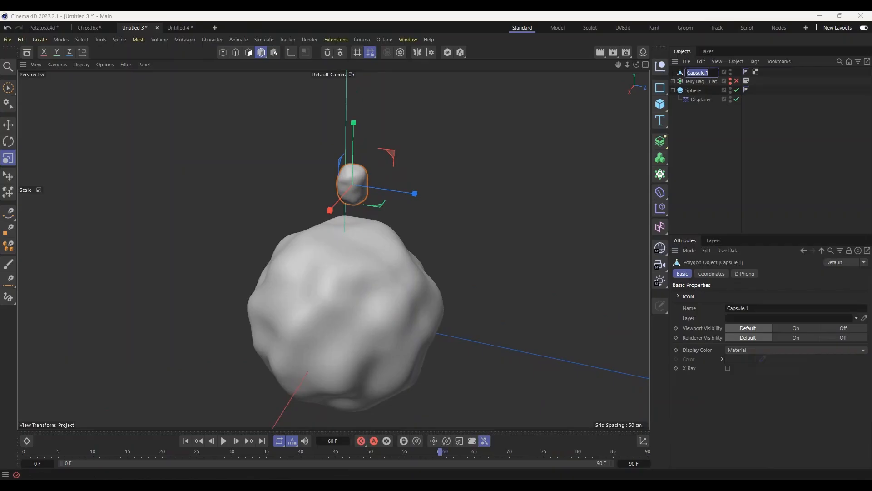
text(P)
key(BackSpace)
key(BackSpace)
key(BackSpace)
text(ota)
key(Return)
alt+drag(541, 319, 556, 333)
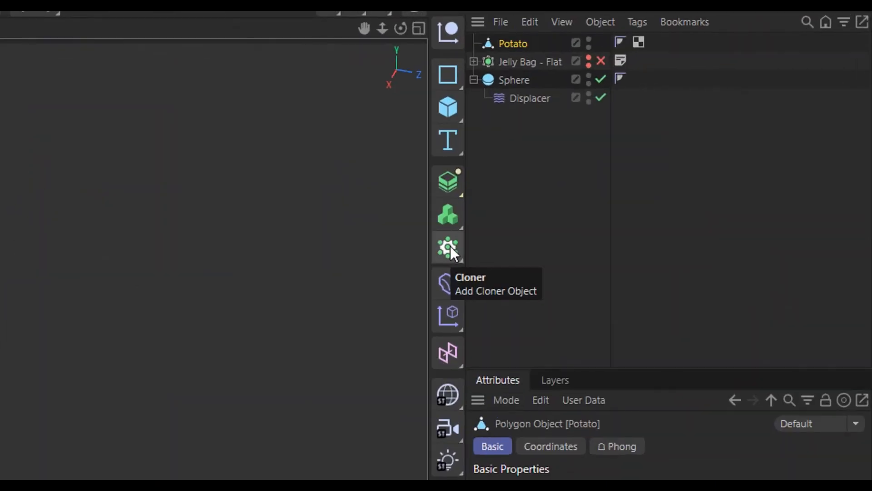
Add a Cloner object and make the Potato mesh its child
click(450, 246)
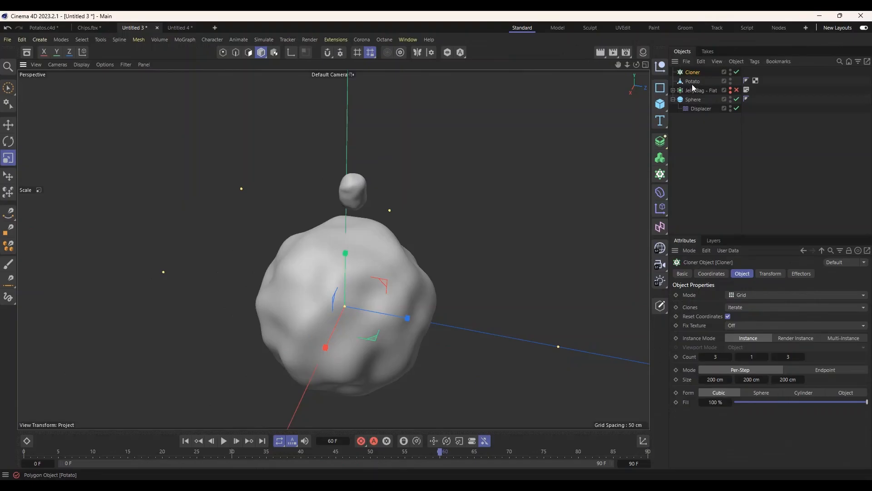
drag(691, 83, 692, 73)
scroll(413, 230, down, 5)
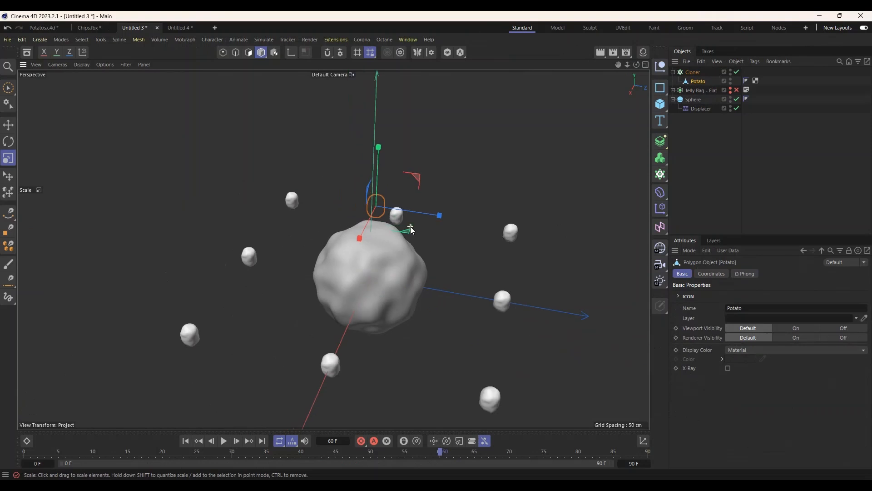
alt+drag(449, 234, 386, 258)
scroll(386, 257, up, 5)
scroll(472, 247, up, 1)
alt+middle_drag(523, 197, 464, 197)
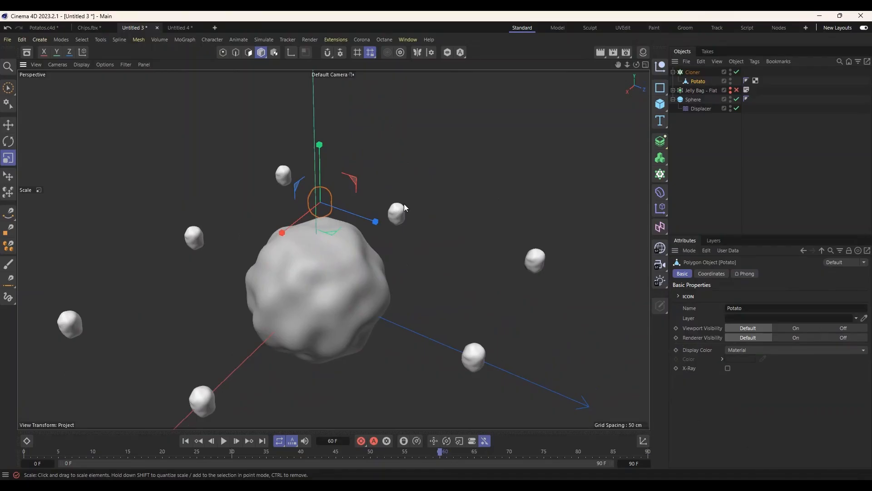
Set the Cloner's mode to Object and assign the displaced Sphere as the object to clone onto
click(694, 73)
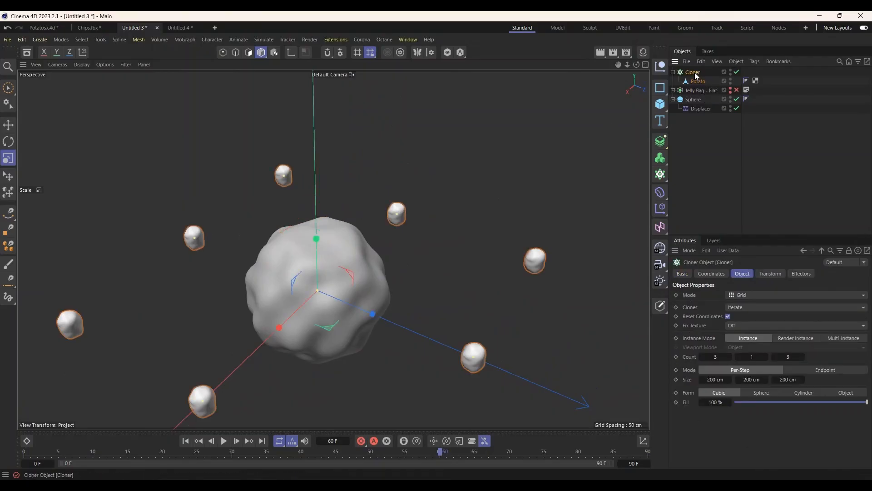
click(742, 296)
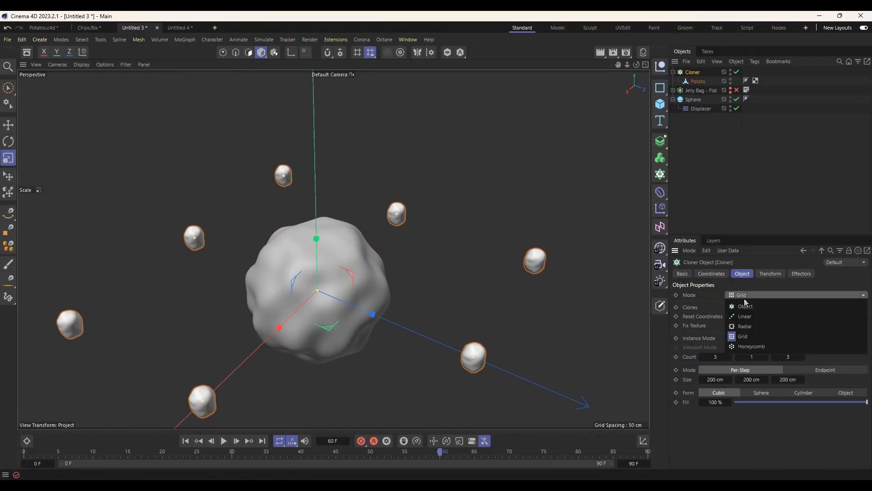
click(745, 308)
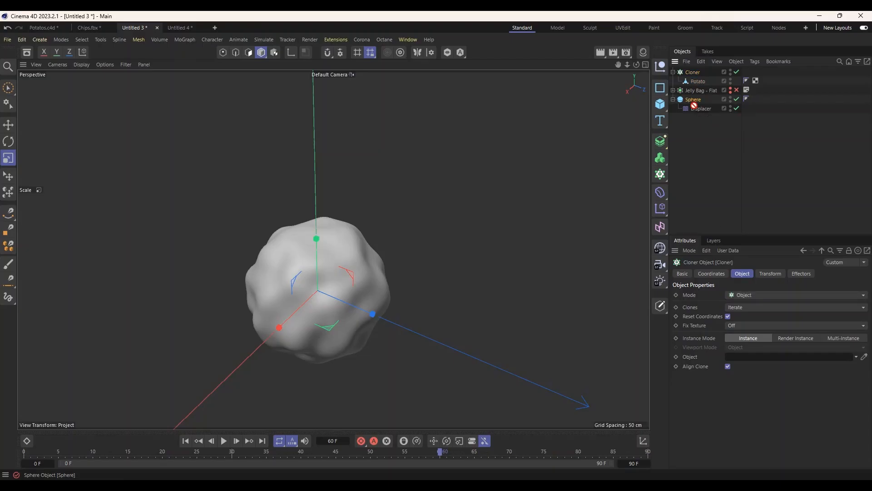
drag(695, 104, 742, 358)
mouse_move(299, 333)
alt+mouse_down()
mouse_move(320, 332)
mouse_move(469, 244)
mouse_move(360, 257)
mouse_move(284, 291)
mouse_move(426, 277)
mouse_move(347, 288)
mouse_move(382, 288)
mouse_move(270, 288)
mouse_move(407, 281)
mouse_move(520, 253)
mouse_move(341, 282)
alt+mouse_up()
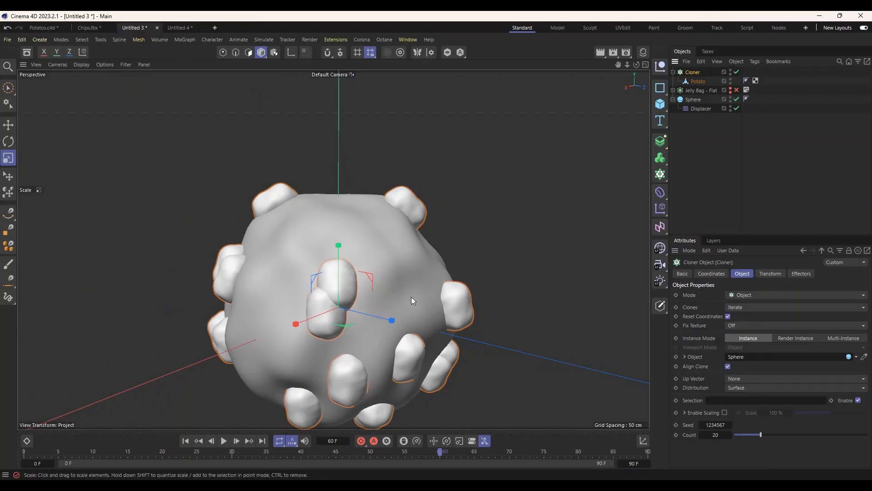
Try offsetting the clones by -14 cm in X and shifting them in Y, and undo both offsets
click(767, 276)
mouse_move(713, 307)
mouse_down()
mouse_move(741, 307)
mouse_move(698, 308)
mouse_move(754, 312)
mouse_up()
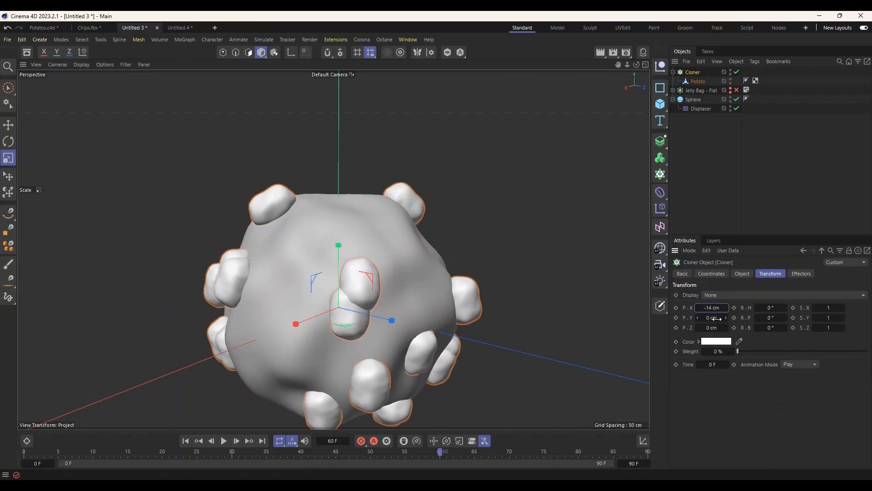
drag(726, 317, 737, 318)
key(ctrl+z)
key(ctrl+z)
click(743, 273)
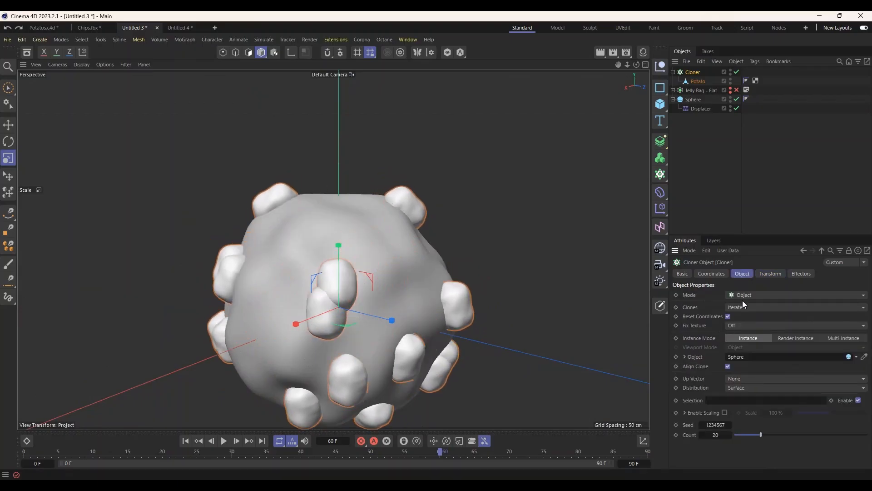
Set the Cloner's transform P.Y offset to -2 cm and scale the Potato mesh down slightly
click(770, 274)
mouse_move(726, 317)
mouse_down()
mouse_move(738, 318)
mouse_move(724, 318)
mouse_up()
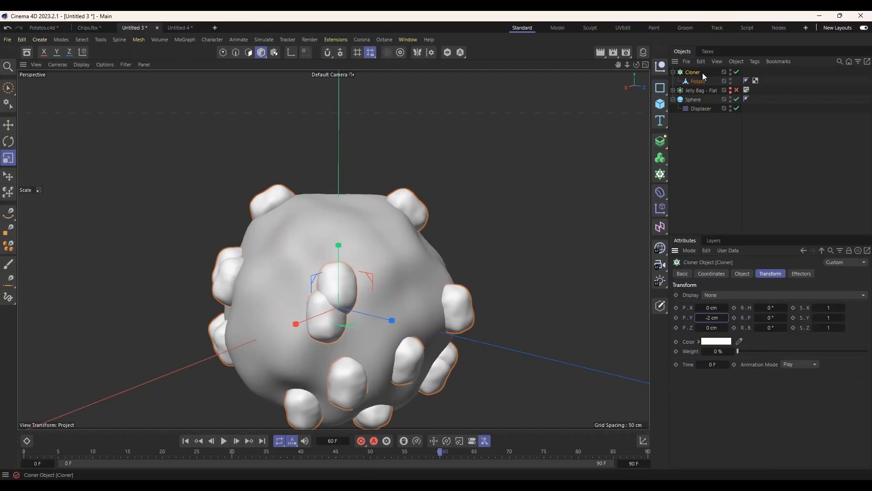
click(692, 82)
mouse_move(125, 165)
mouse_down()
mouse_move(165, 175)
mouse_move(149, 183)
mouse_move(209, 185)
mouse_up()
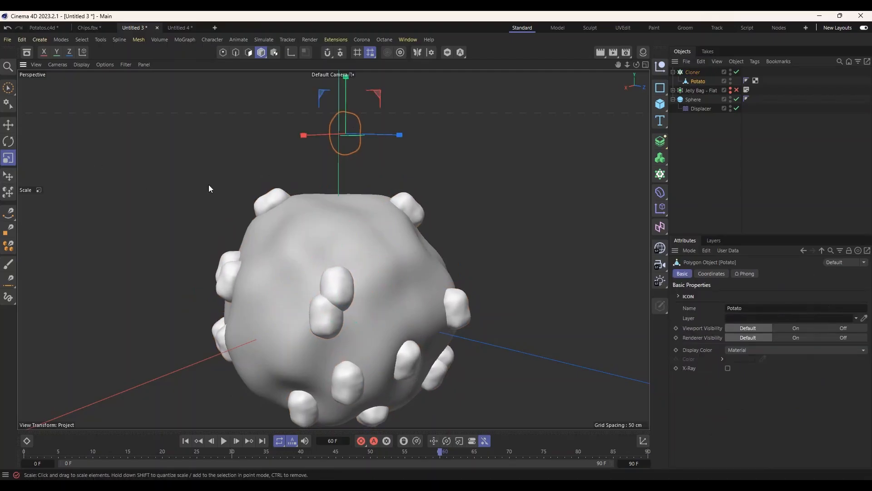
Raise the Cloner's count to 51 and collapse its hierarchy in the object list
click(692, 72)
click(745, 275)
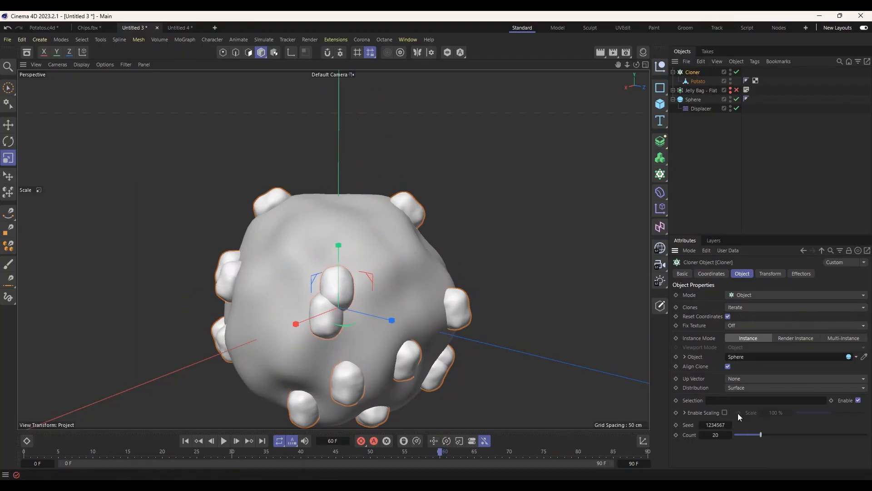
drag(760, 435, 804, 435)
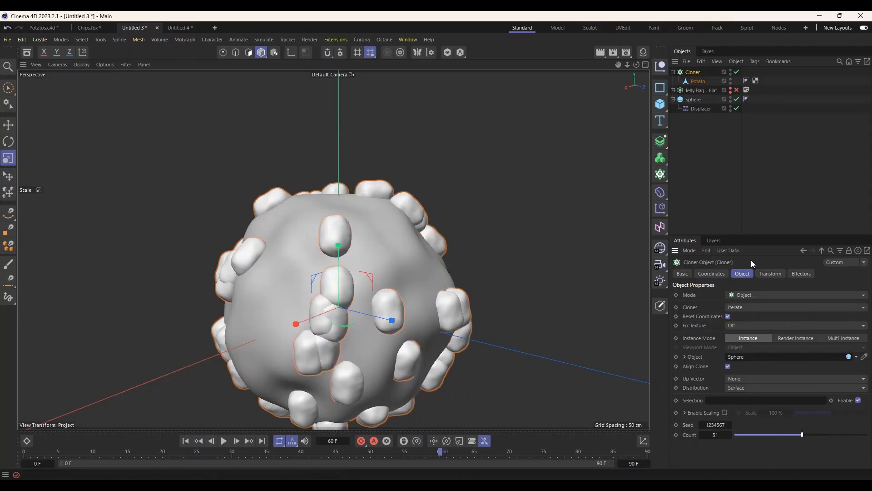
click(673, 72)
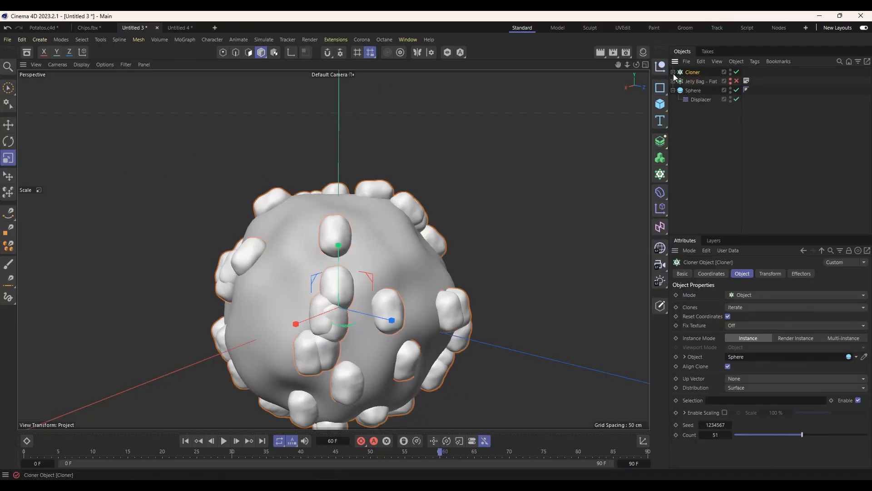
alt+drag(342, 350, 423, 262)
scroll(348, 265, down, 3)
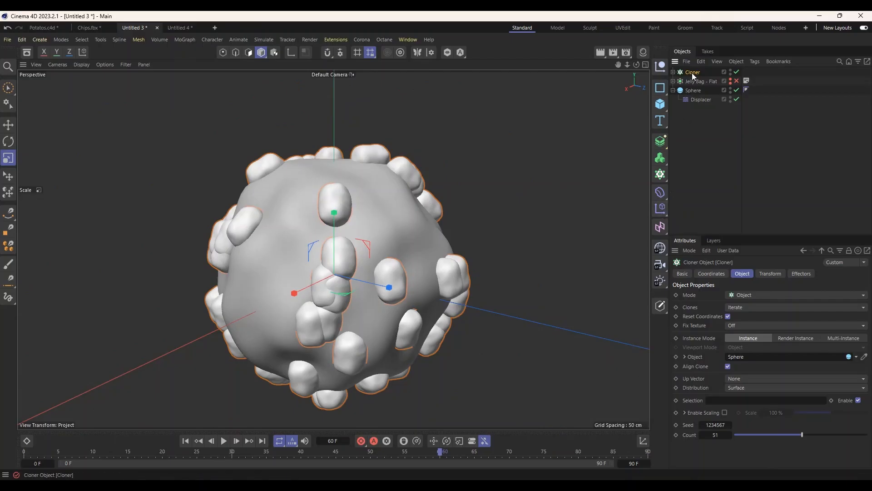
Add a Random effector to the Cloner and set its strength to 88 %
click(662, 210)
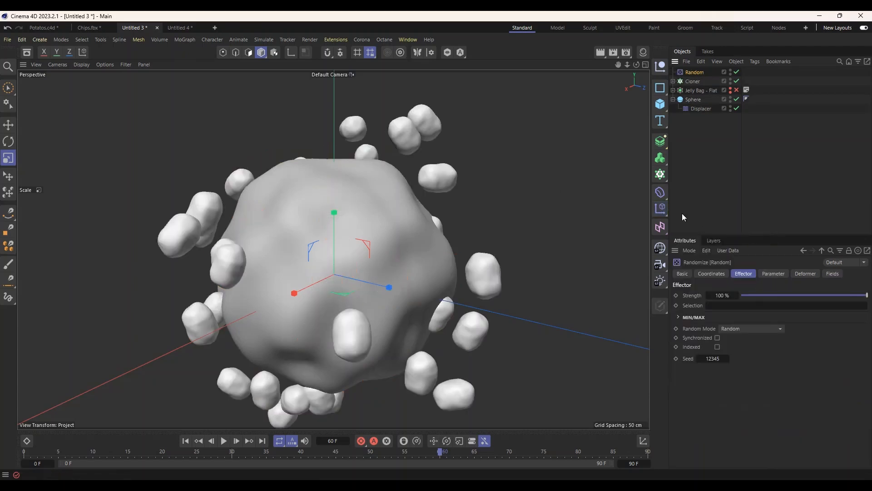
alt+drag(541, 192, 495, 171)
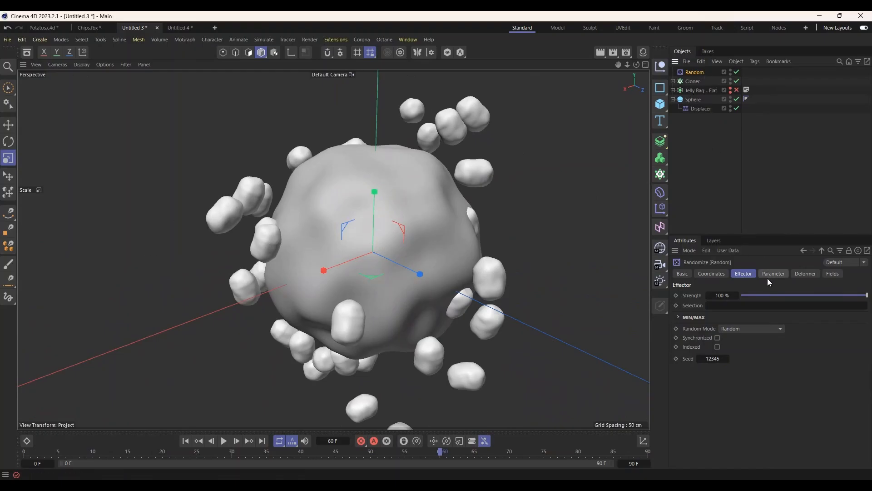
drag(806, 295, 852, 291)
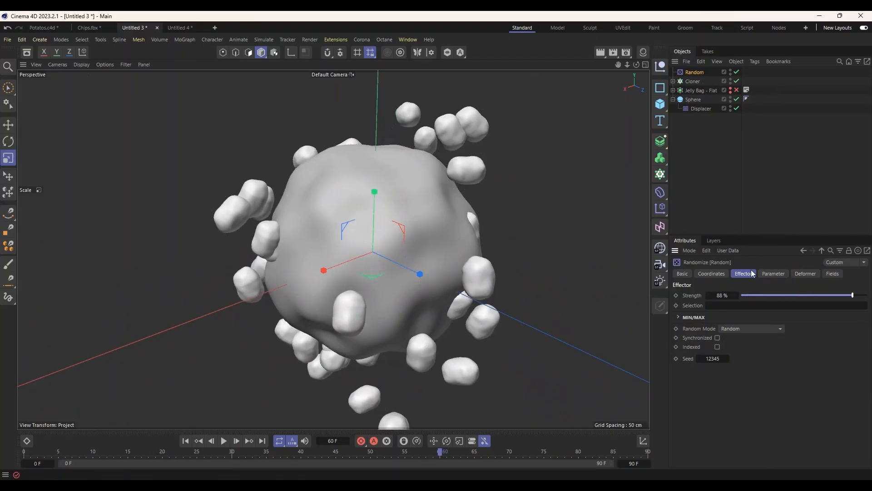
Disable the Random effector's position variation and enable rotation with R.H 107°, R.P -5° and R.B 183°
click(773, 274)
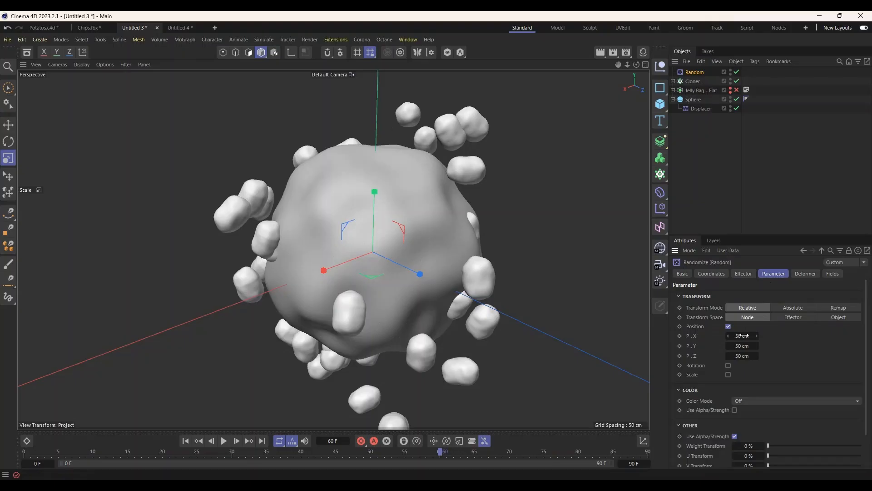
click(728, 327)
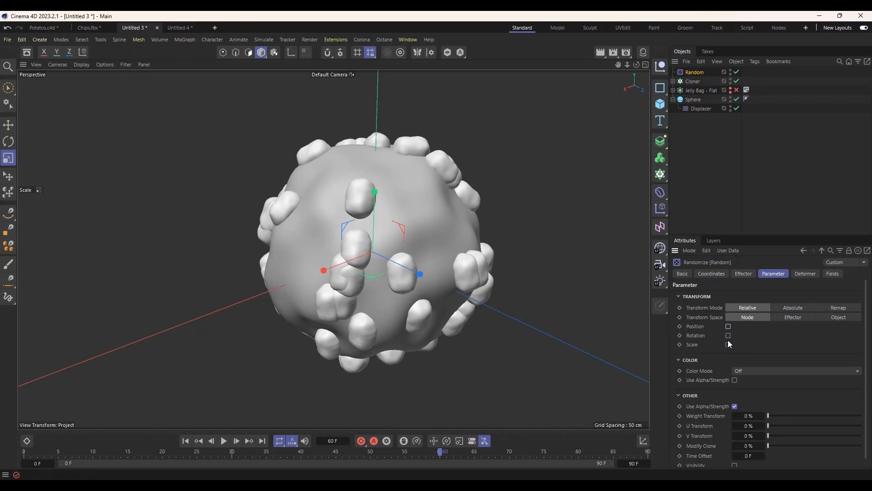
click(729, 336)
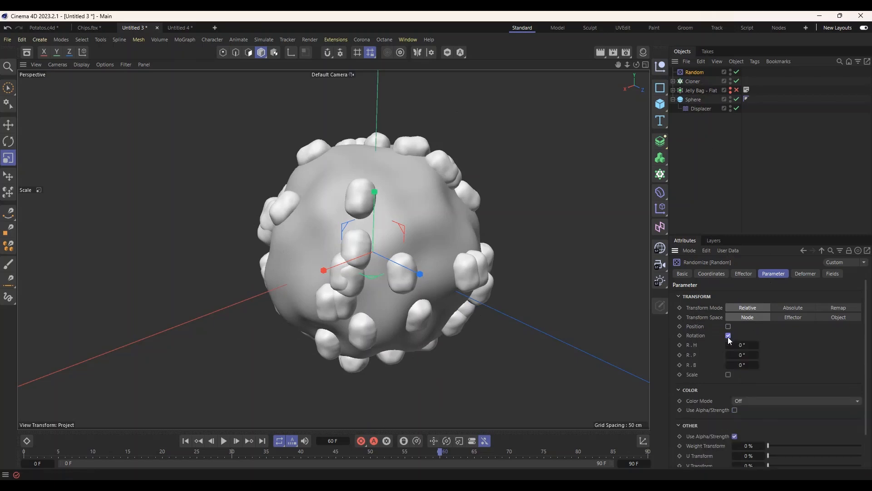
drag(735, 349, 715, 384)
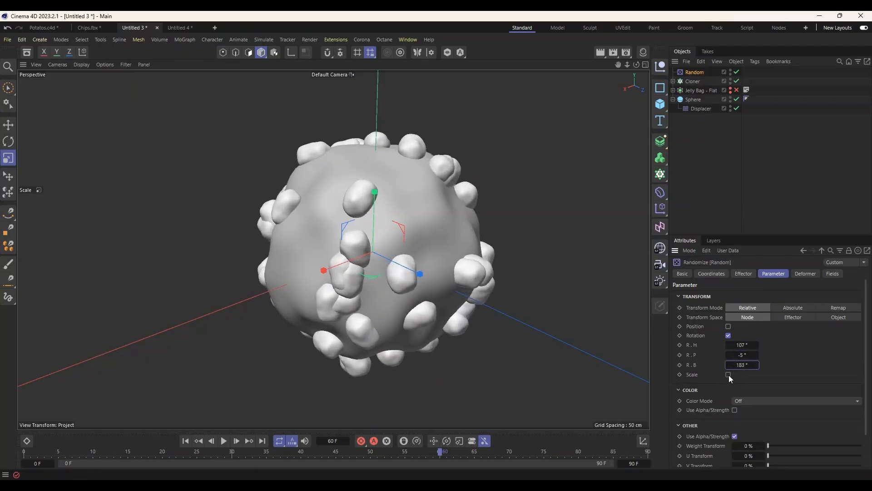
Enable scale variation with Uniform Scale in the Random effector and enter a positive scale amount
click(728, 375)
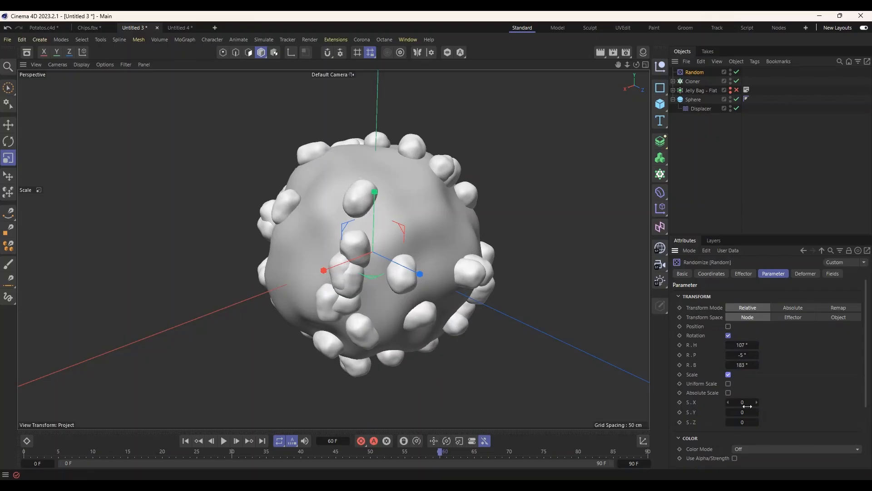
click(728, 384)
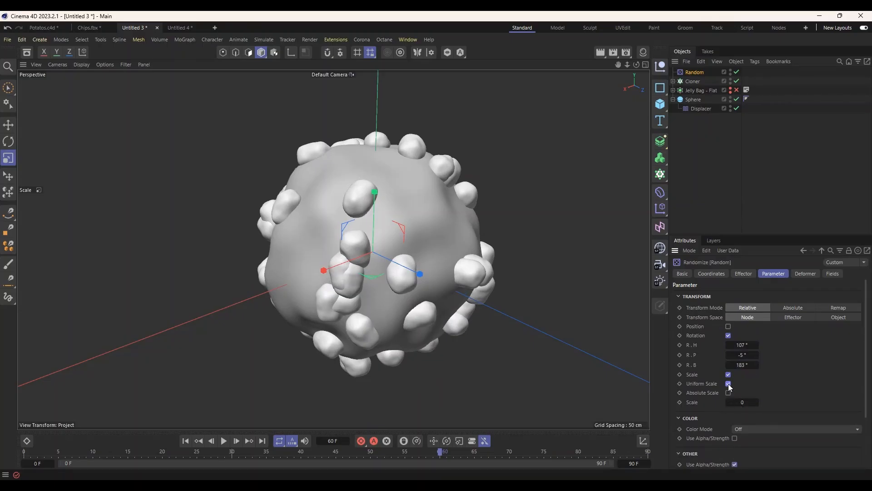
click(744, 402)
key(Return)
Try a scale variation of -1 in the Random effector and check the potatoes around the sphere
click(744, 403)
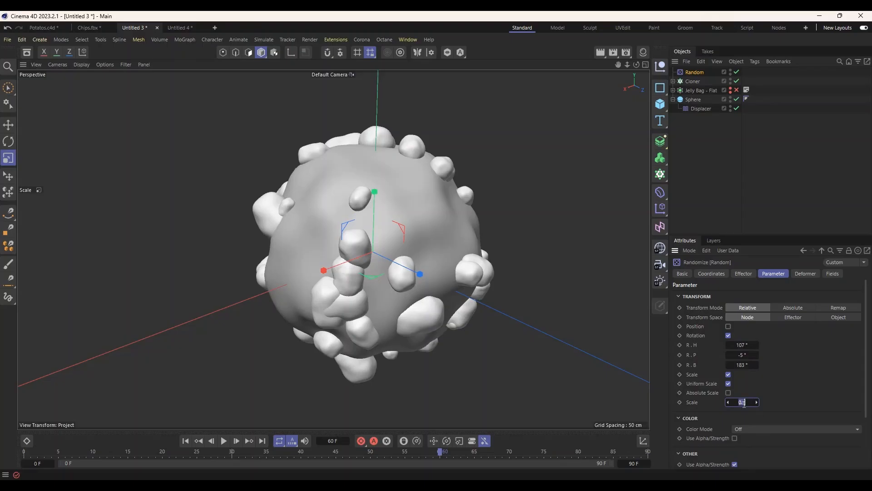
text(-1)
key(Return)
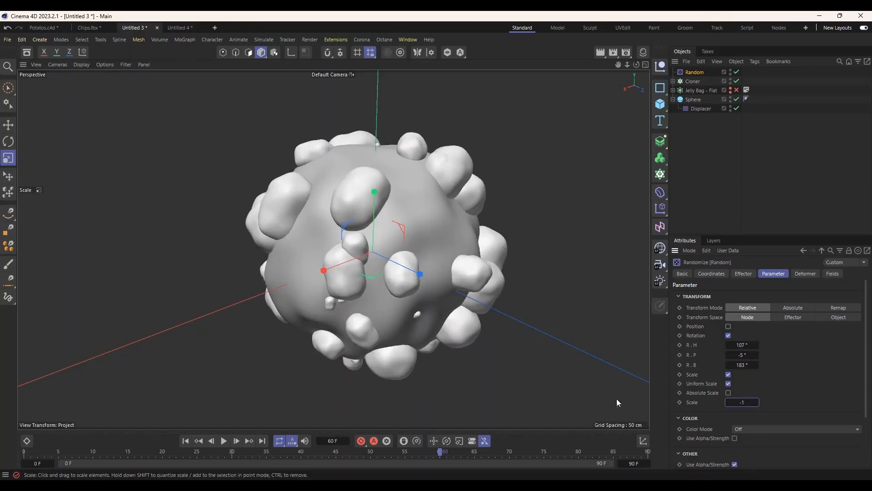
alt+drag(617, 399, 542, 312)
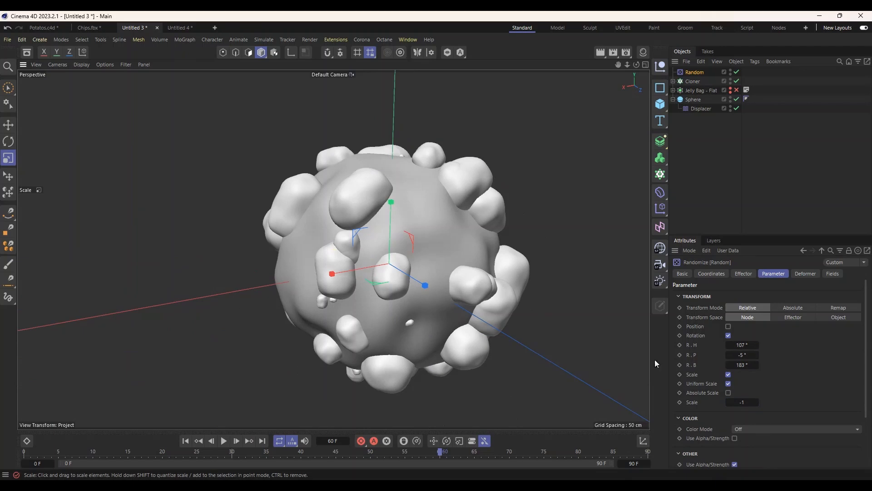
Set the Random effector's uniform scale variation to 0.5 and check the potatoes from several sides
click(746, 402)
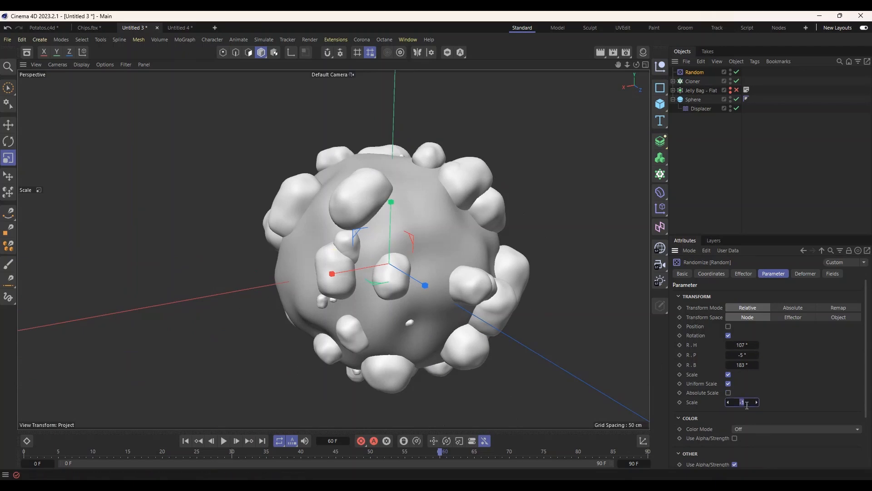
key(BackSpace)
text(.5)
key(Return)
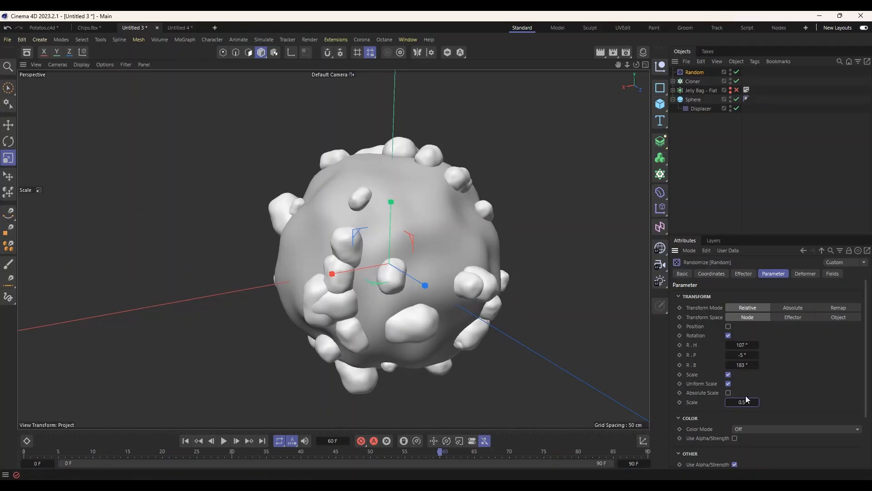
alt+drag(624, 375, 592, 310)
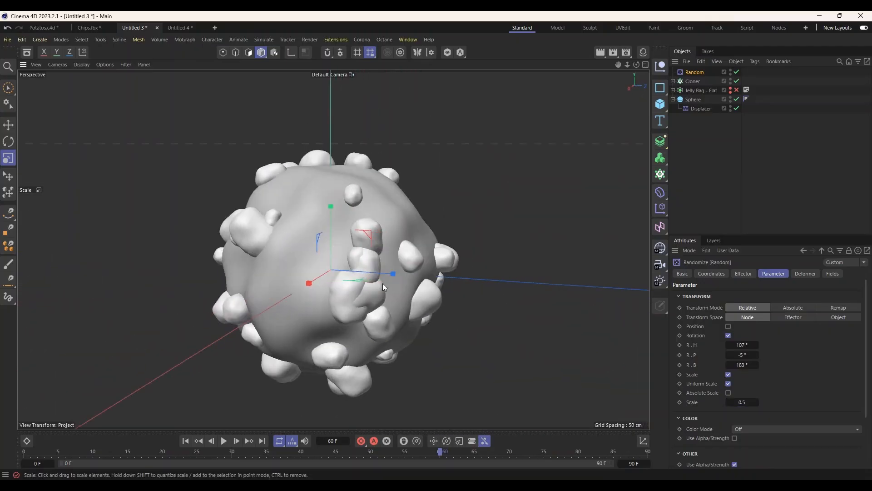
alt+drag(383, 286, 532, 275)
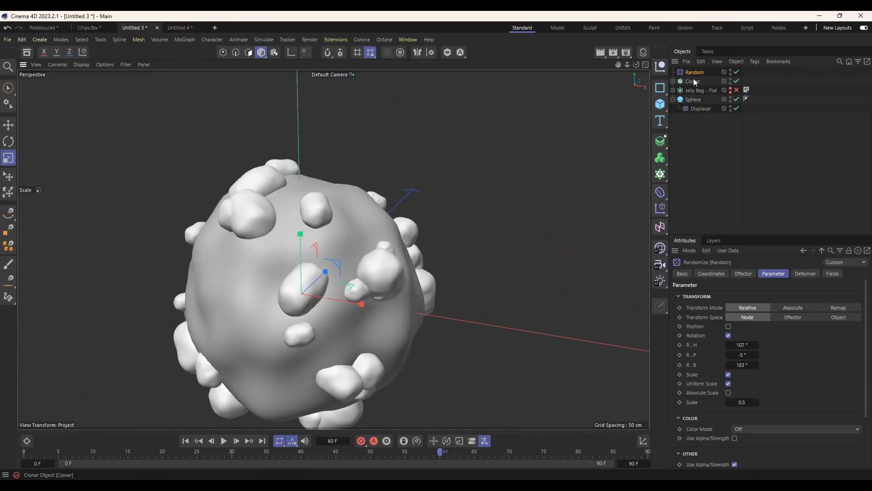
Try the Random effector's position variation with a changed P.Y offset and switch it off again
click(729, 327)
drag(743, 346, 722, 345)
click(729, 327)
Lower the Random effector's strength to 26 %
click(743, 273)
drag(853, 296, 774, 304)
Try the Gaussian and Turbulence random modes on the effector and switch back to Random
click(752, 328)
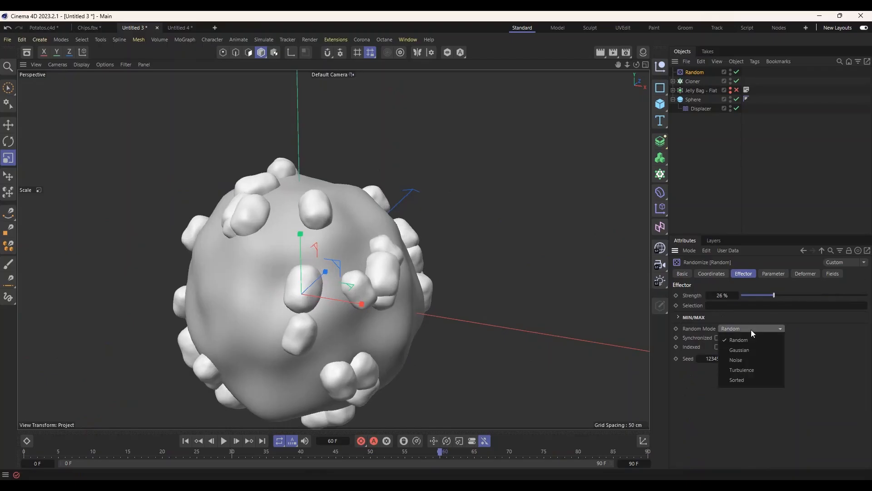
click(744, 350)
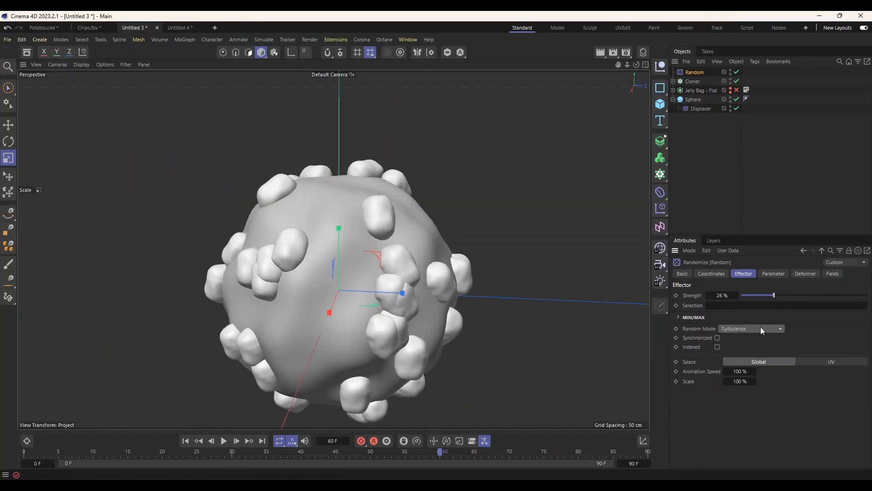
click(757, 329)
click(756, 340)
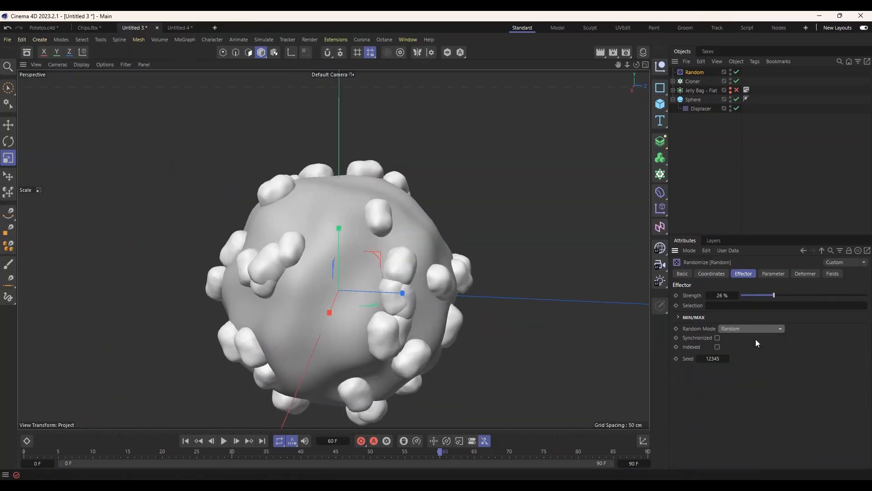
mouse_move(589, 272)
alt+mouse_down()
mouse_move(545, 268)
mouse_move(590, 266)
alt+mouse_up()
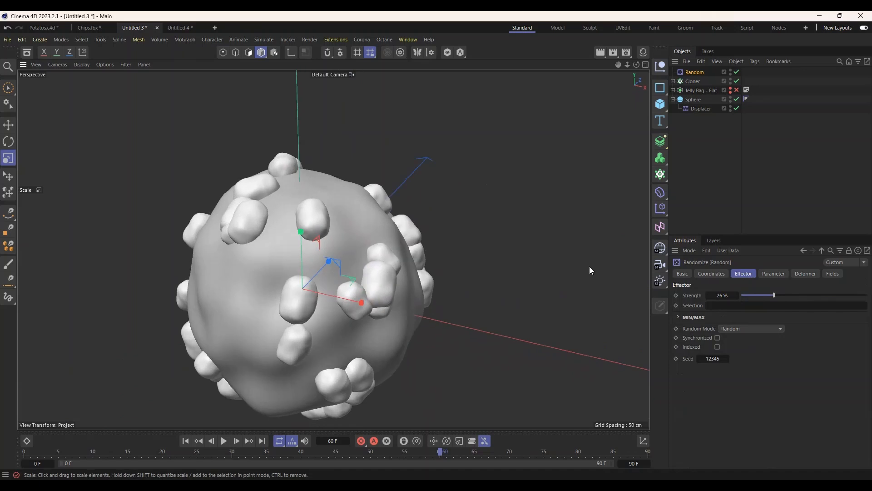
Try a different Cloner seed, 1234601, for the potato distribution and undo it
click(695, 81)
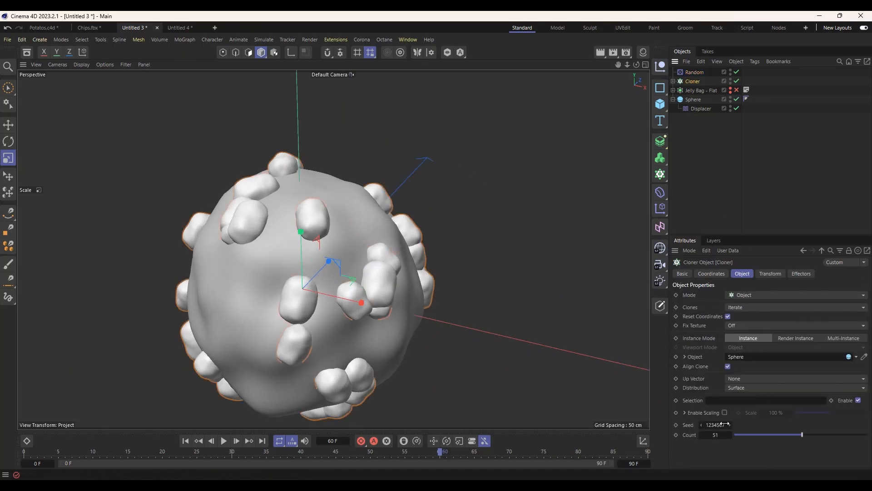
drag(714, 424, 732, 424)
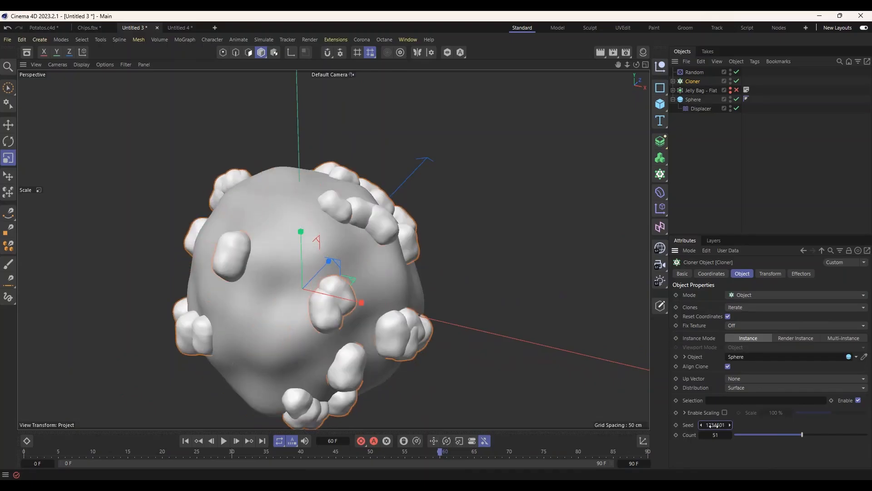
key(ctrl+z)
Increase the Cloner's count to 60
drag(792, 435, 815, 433)
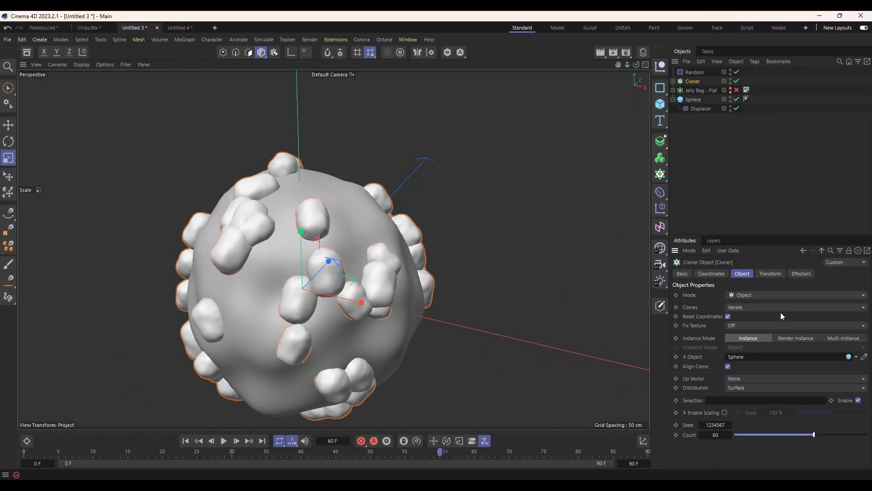
Offset the potato clones by -2 cm on Y in the Cloner's transform
click(770, 275)
mouse_move(726, 318)
mouse_down()
mouse_move(744, 317)
mouse_move(726, 318)
mouse_move(739, 308)
mouse_move(726, 308)
mouse_up()
Set the Random effector's rotation to 705°, 194° and 374° and enable a position offset of -90, 5 and 2 cm
click(696, 72)
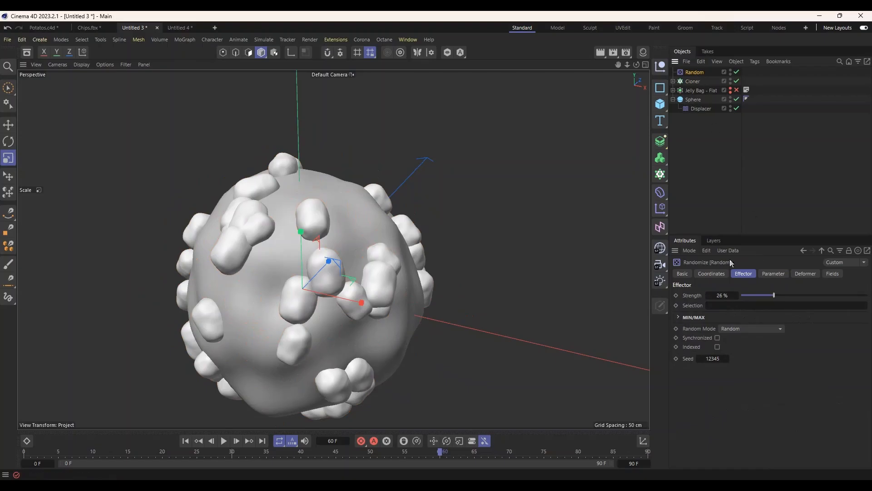
click(773, 273)
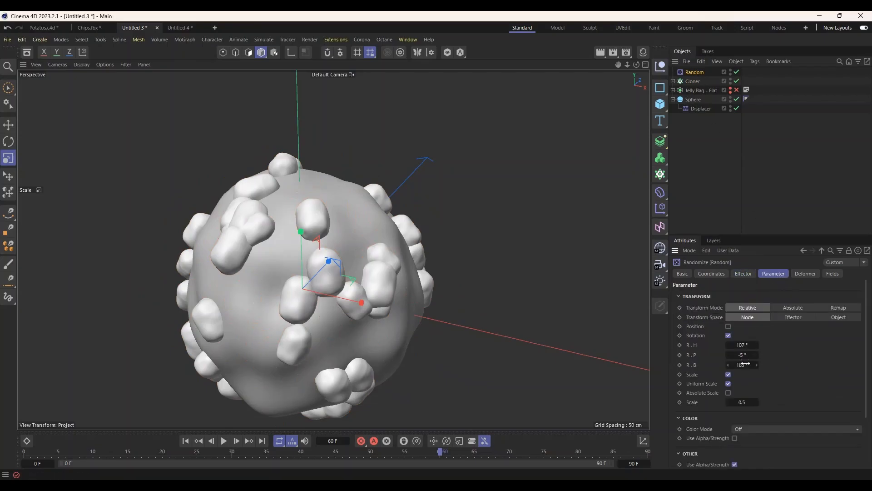
drag(742, 355, 748, 357)
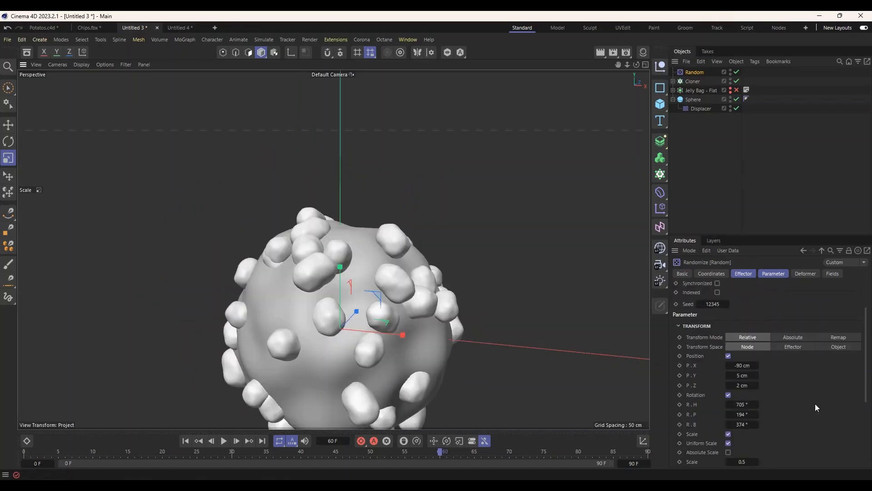
Examine the randomized potato distribution around the sphere from several angles and distances
alt+middle_drag(518, 290, 454, 276)
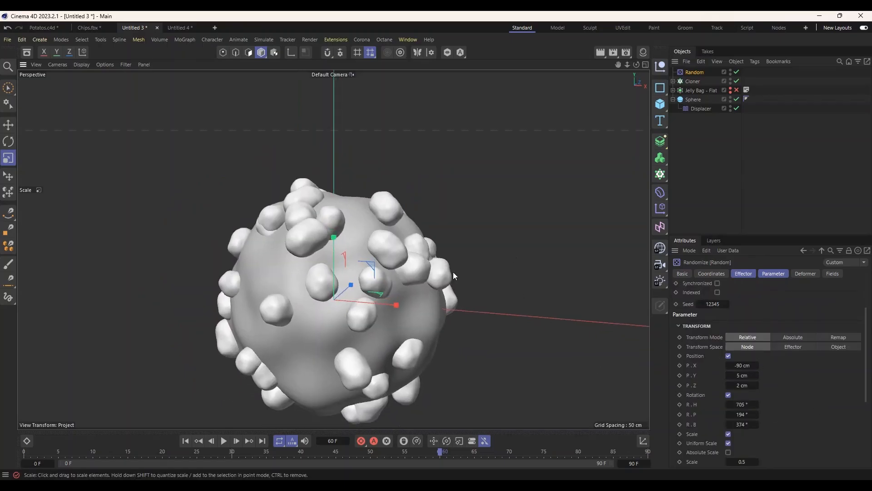
scroll(274, 222, up, 3)
middle_click(320, 222)
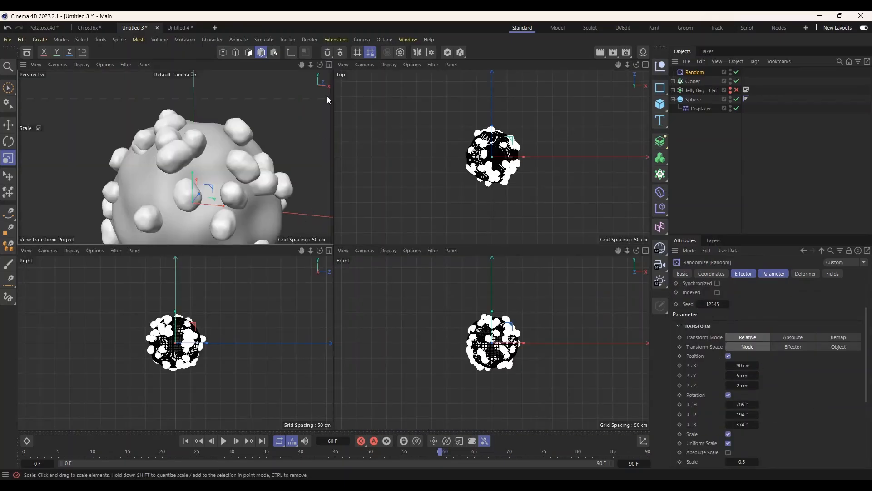
click(328, 66)
alt+drag(424, 180, 293, 242)
scroll(350, 247, down, 3)
alt+drag(408, 252, 376, 274)
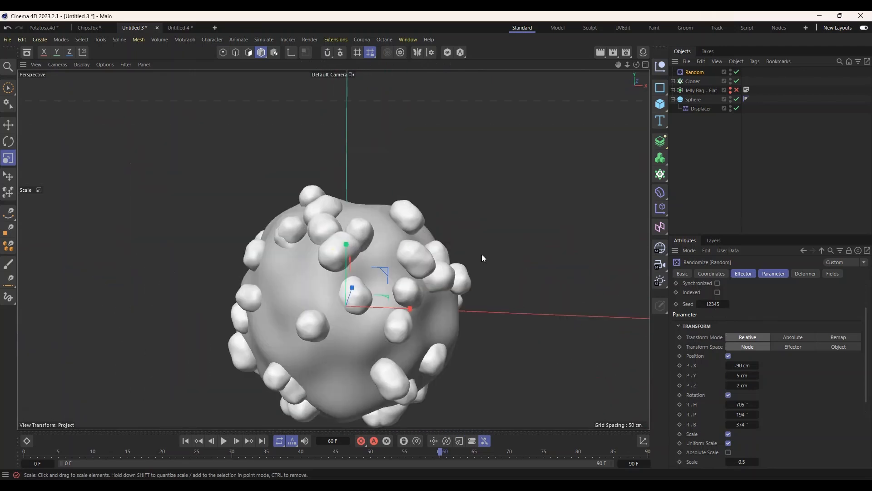
scroll(345, 270, up, 2)
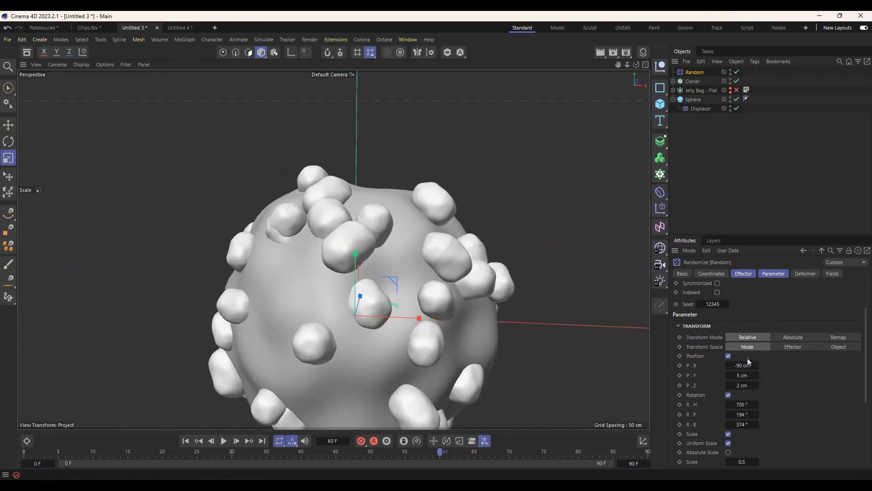
Set the Random effector's X position to -15 cm and compare the clones with position randomization off and on
mouse_move(740, 367)
mouse_down()
mouse_move(804, 367)
mouse_move(740, 366)
mouse_up()
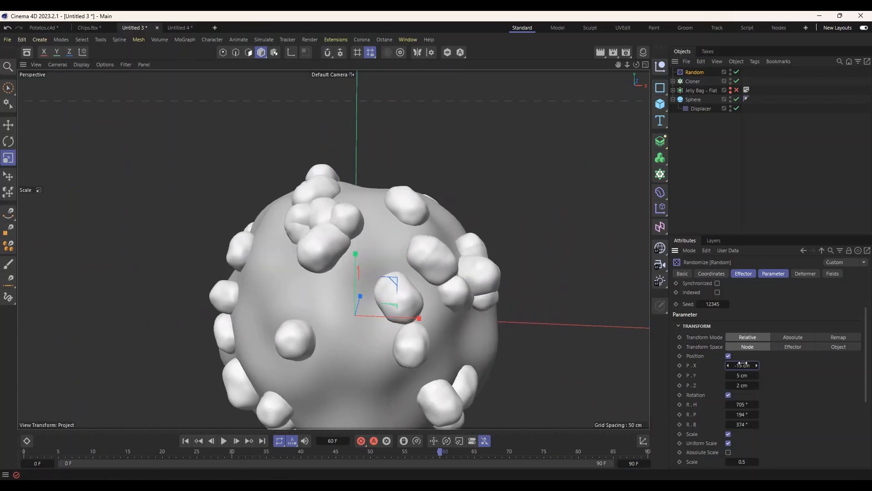
click(728, 356)
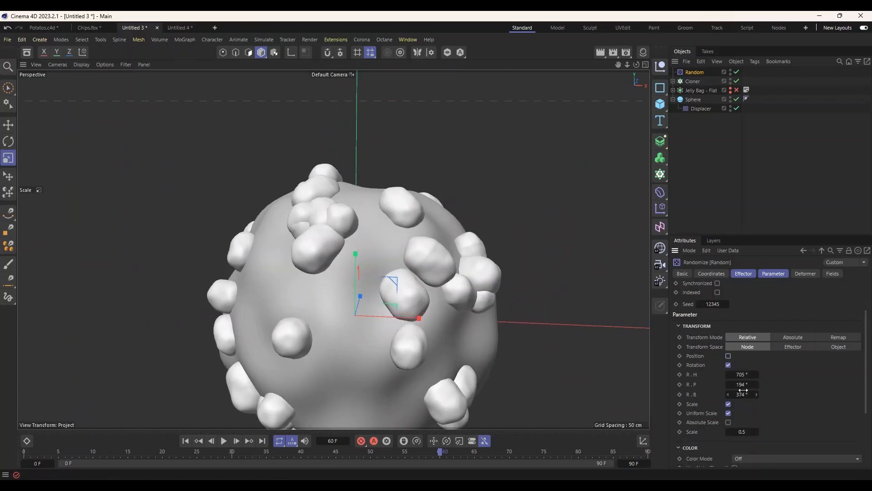
mouse_move(482, 331)
alt+mouse_down()
mouse_move(514, 285)
mouse_move(608, 325)
mouse_move(544, 304)
mouse_move(457, 303)
mouse_move(446, 318)
mouse_move(498, 341)
mouse_move(526, 263)
mouse_move(500, 370)
mouse_move(518, 368)
mouse_move(426, 337)
mouse_move(482, 328)
mouse_move(454, 329)
mouse_move(506, 282)
mouse_move(594, 282)
mouse_move(530, 316)
mouse_move(538, 259)
mouse_move(566, 285)
mouse_move(437, 278)
mouse_move(402, 349)
mouse_move(352, 309)
mouse_move(331, 271)
mouse_move(398, 274)
mouse_move(462, 301)
mouse_move(495, 293)
alt+mouse_up()
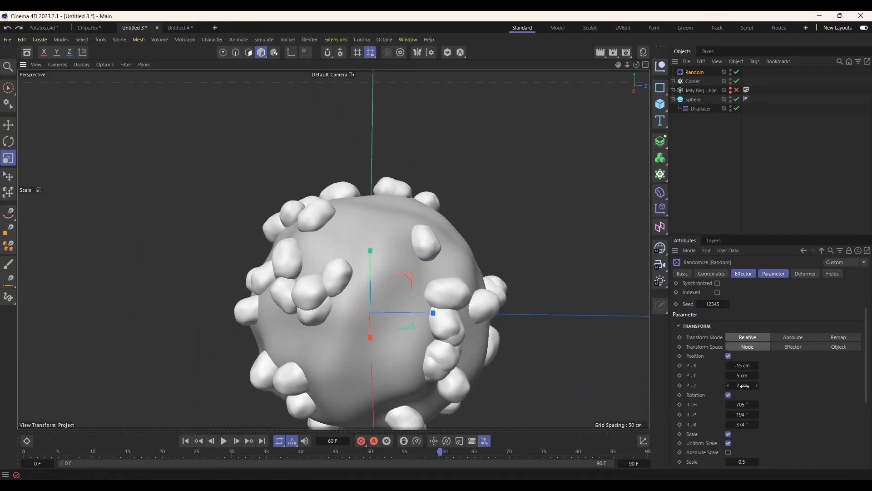
Try Cloner counts of 99 and 49 for the potatoes and toggle Enable Scaling on and off
click(694, 81)
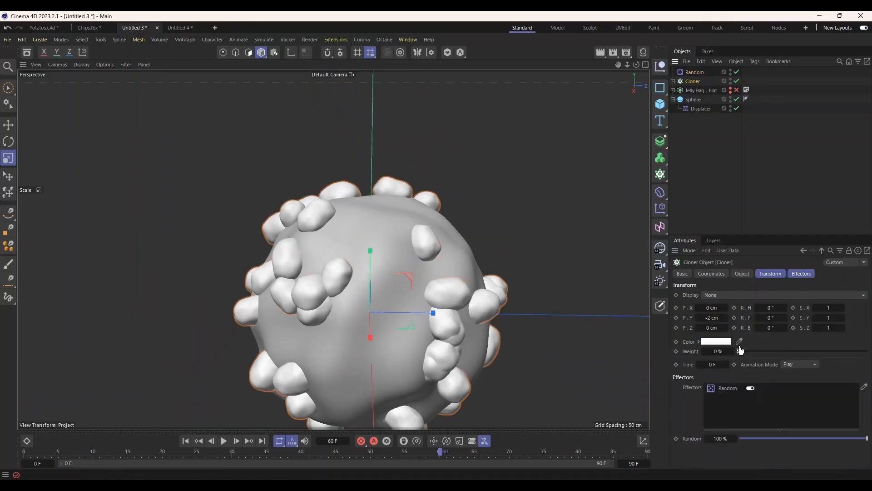
click(695, 73)
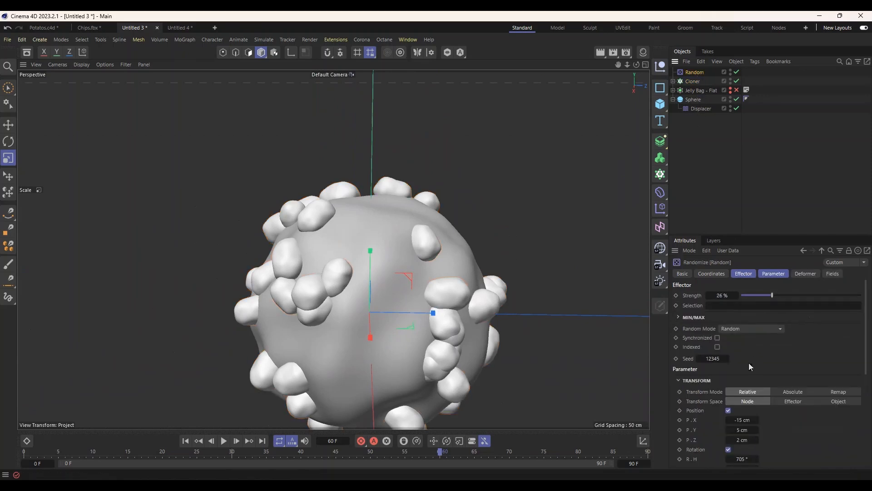
click(696, 81)
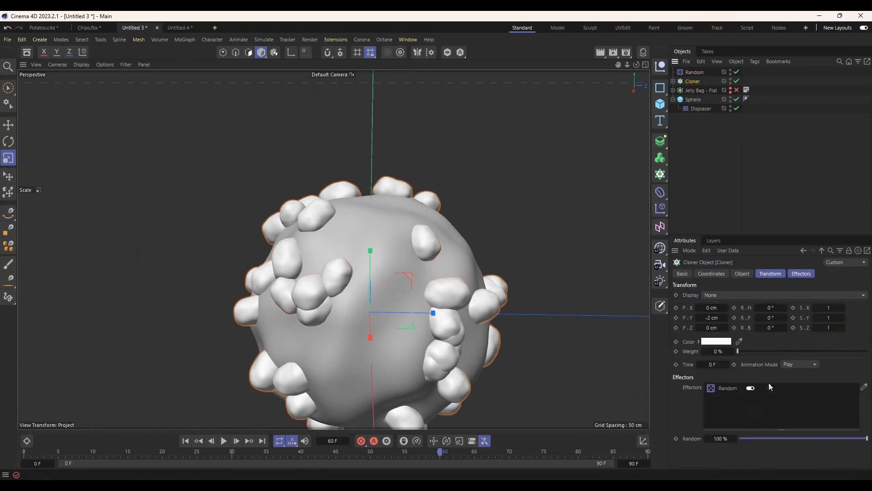
click(744, 275)
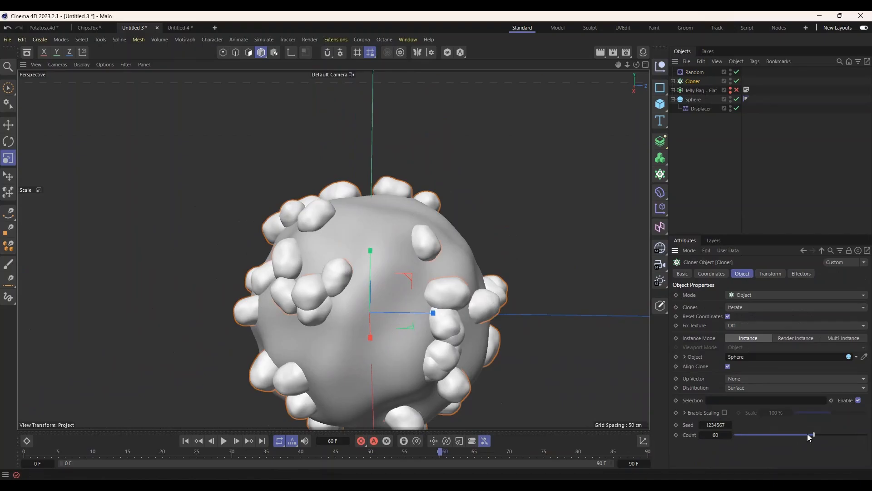
drag(808, 434, 869, 436)
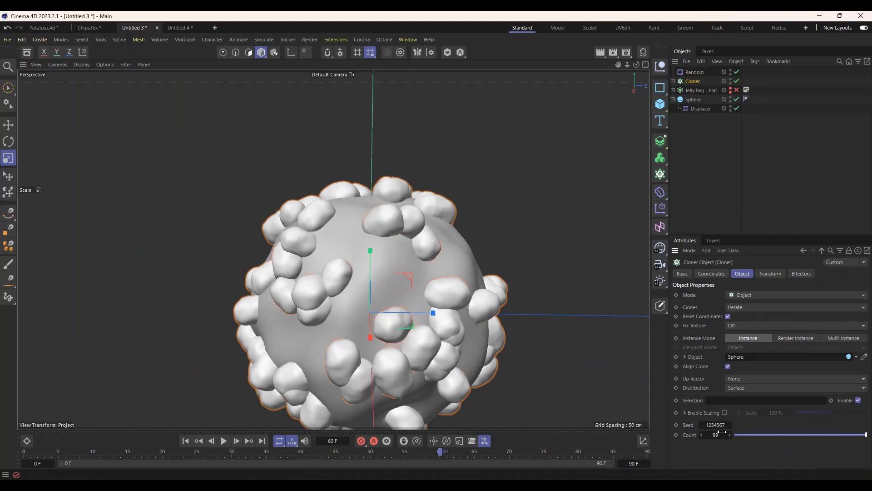
mouse_move(720, 434)
mouse_down()
mouse_move(786, 434)
mouse_move(680, 434)
mouse_move(706, 434)
mouse_move(698, 434)
mouse_up()
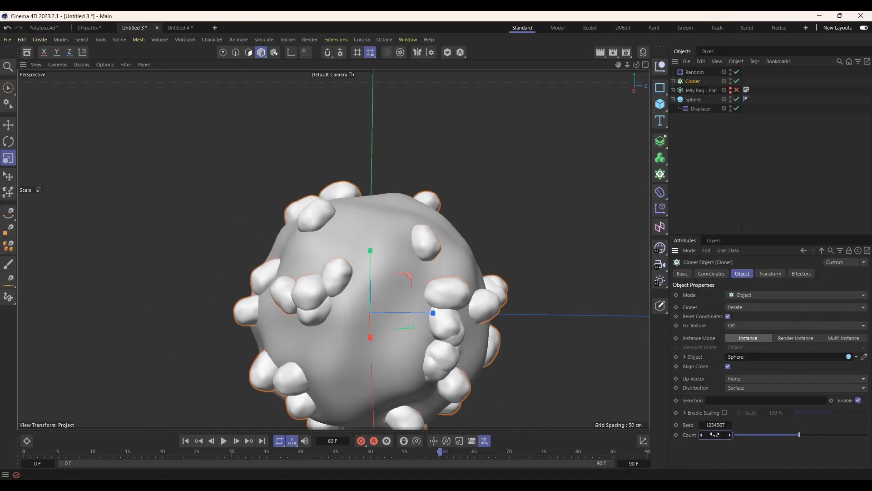
click(725, 414)
click(726, 414)
Change the Cloner's seed to 1234601 and its count to 88 for a new, denser potato distribution
drag(717, 425, 723, 424)
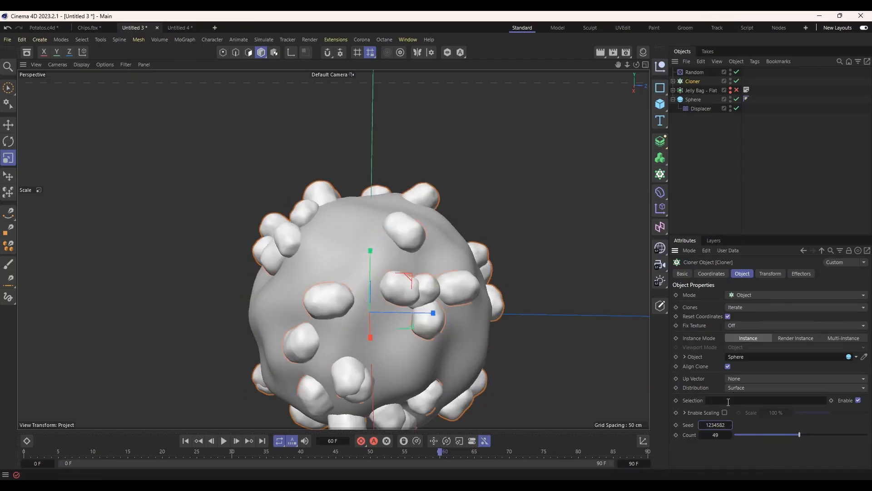
drag(719, 425, 721, 425)
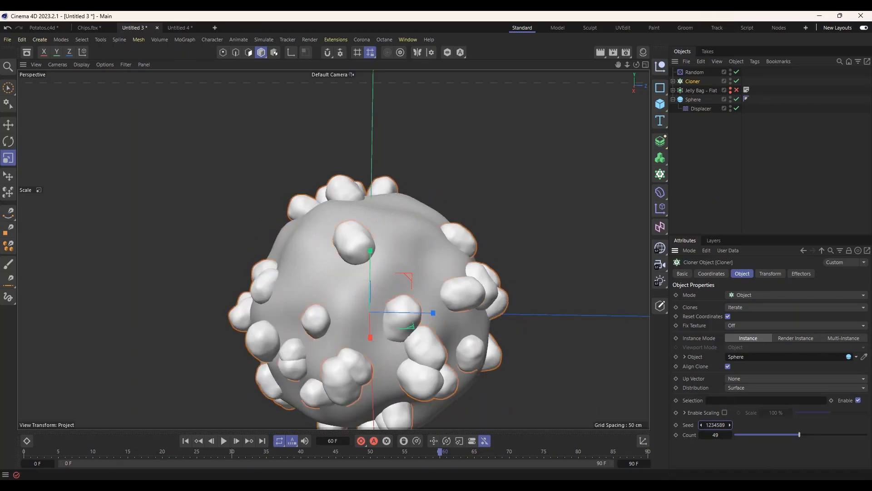
drag(721, 425, 722, 425)
drag(799, 434, 852, 435)
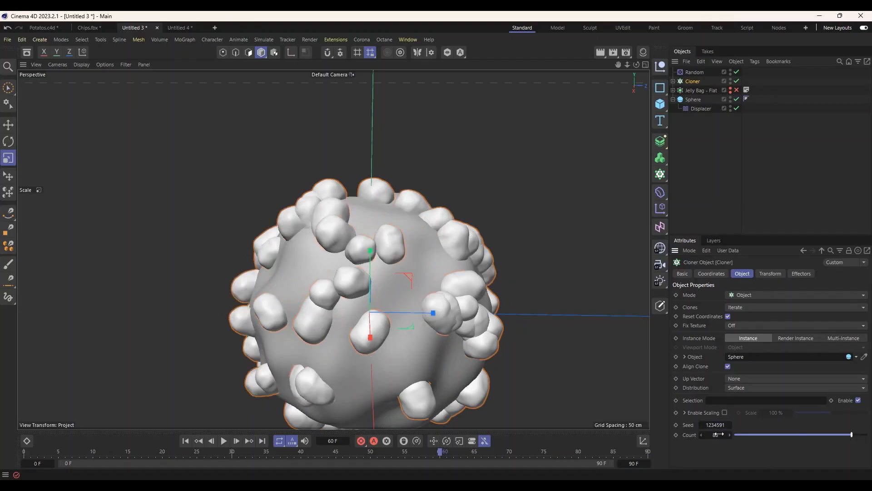
drag(722, 425, 700, 425)
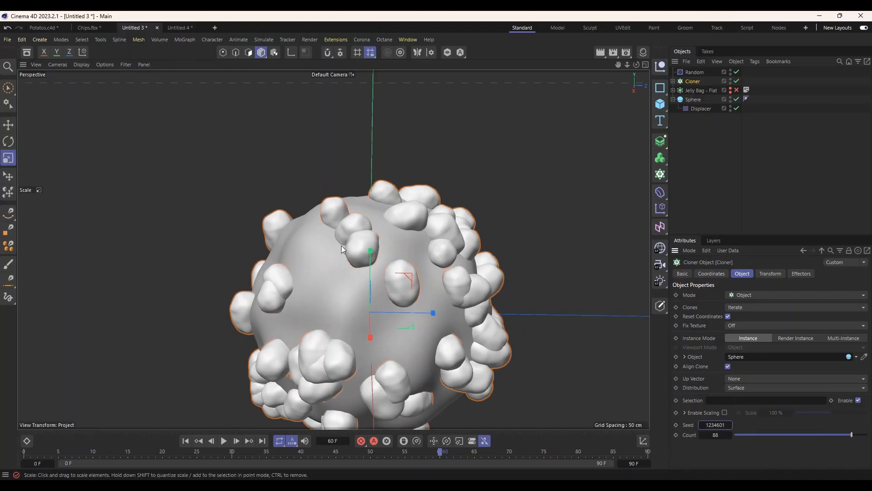
Turn the Jelly Bag - Flat object back on and frame the bag above the potato-covered sphere
scroll(342, 245, down, 2)
scroll(325, 193, up, 4)
scroll(324, 279, down, 1)
scroll(324, 279, down, 1)
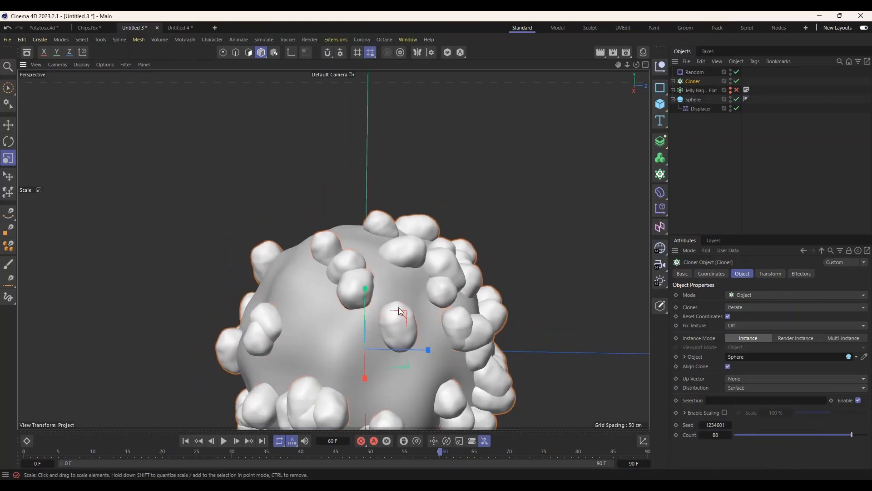
alt+middle_drag(399, 307, 388, 321)
alt+middle_drag(413, 292, 406, 304)
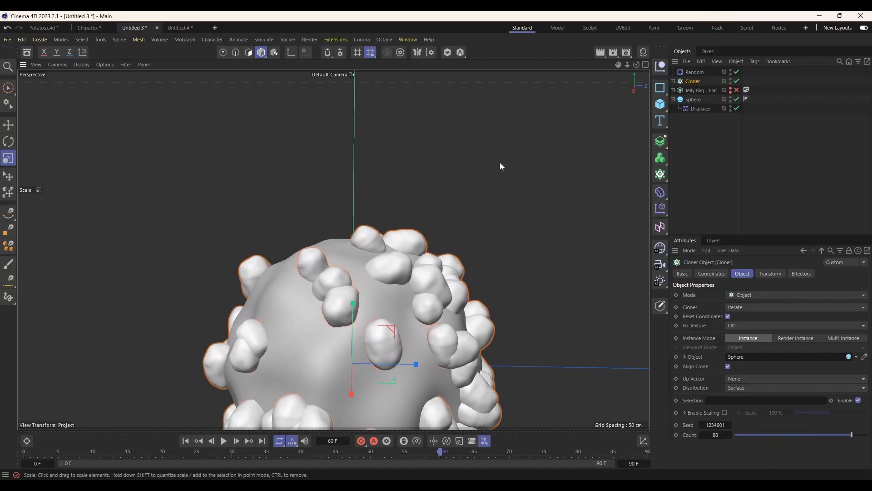
click(736, 90)
scroll(492, 235, down, 2)
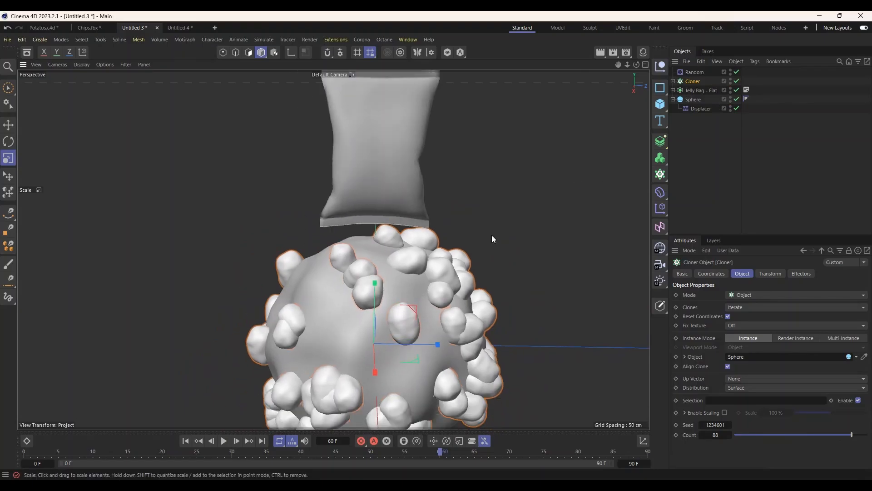
alt+drag(500, 186, 478, 239)
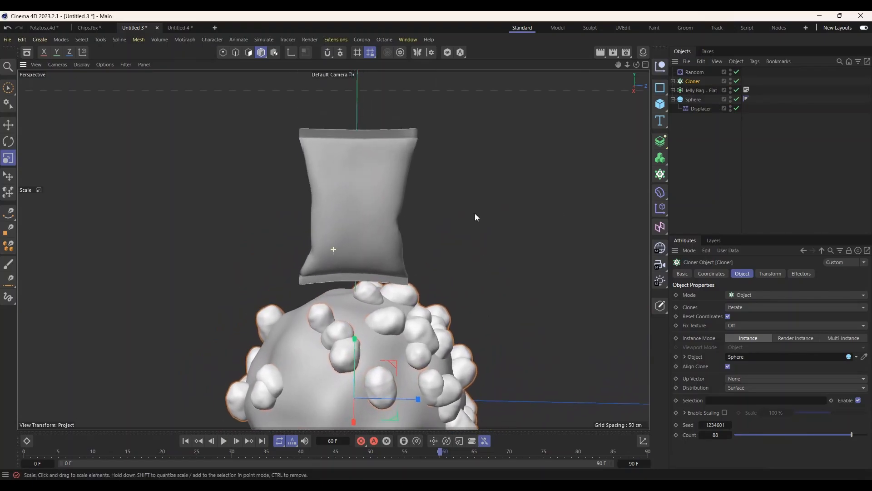
mouse_move(473, 220)
alt+middle_down()
mouse_move(484, 208)
mouse_move(472, 220)
alt+middle_up()
scroll(460, 232, up, 1)
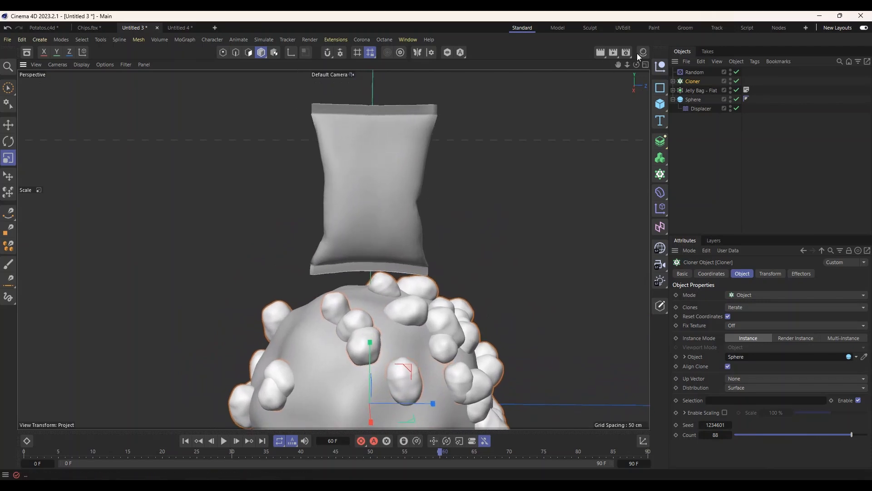
alt+drag(520, 196, 505, 210)
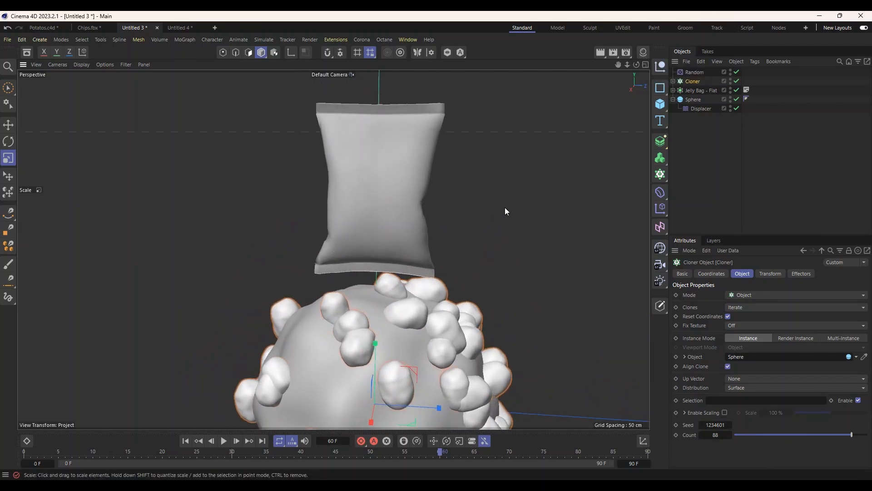
Set the render output to the A4 portrait print preset and close the render settings
click(628, 51)
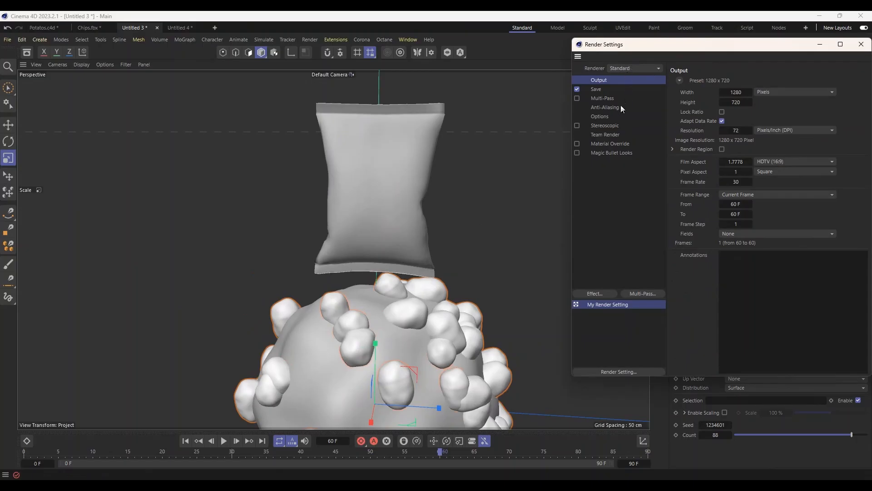
click(595, 88)
click(602, 80)
click(678, 80)
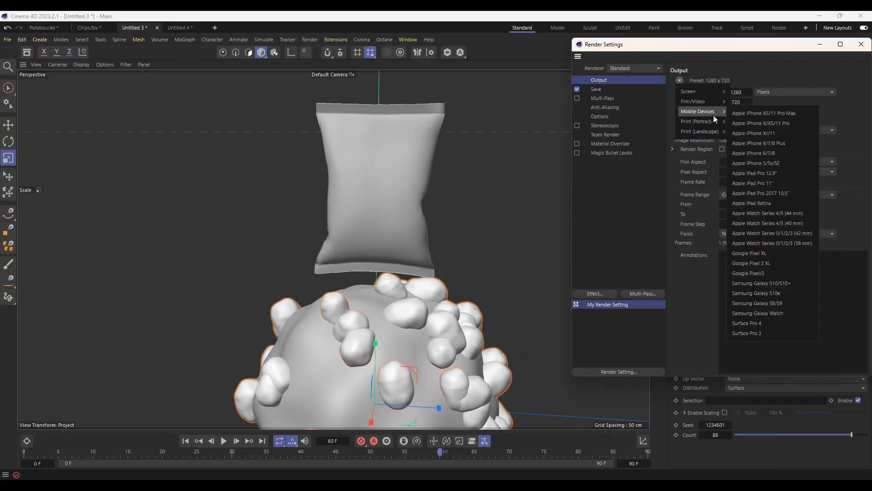
mouse_move(707, 123)
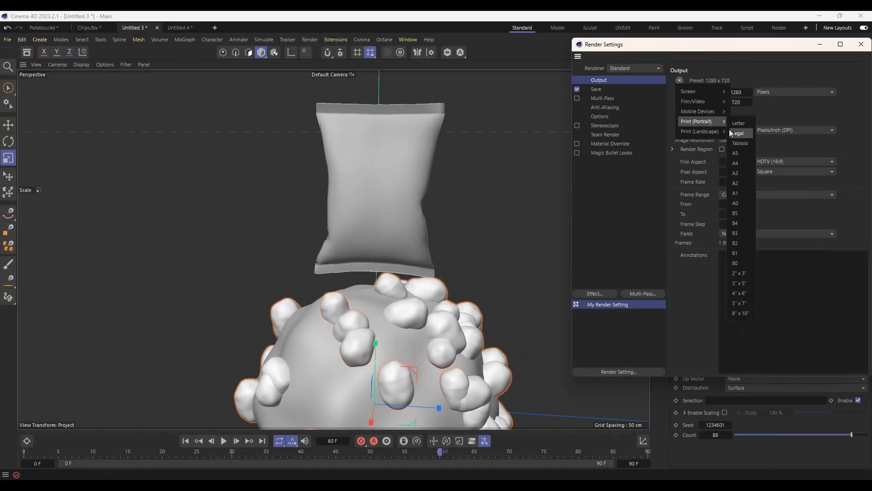
click(743, 163)
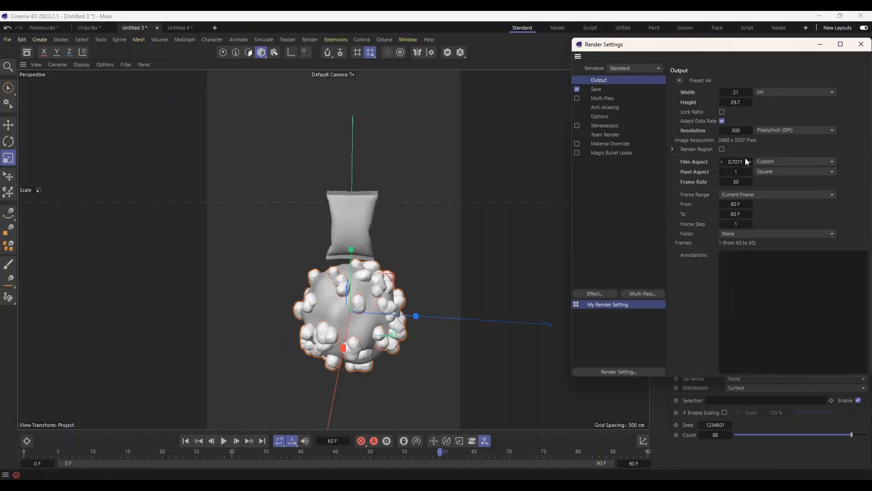
click(861, 44)
Frame the bag and potatoes closely, add a Corona Camera hidden in the editor at that view, and look through it
mouse_move(628, 65)
mouse_down()
mouse_move(661, 66)
mouse_move(613, 75)
mouse_move(645, 65)
mouse_move(612, 65)
mouse_move(632, 65)
mouse_up()
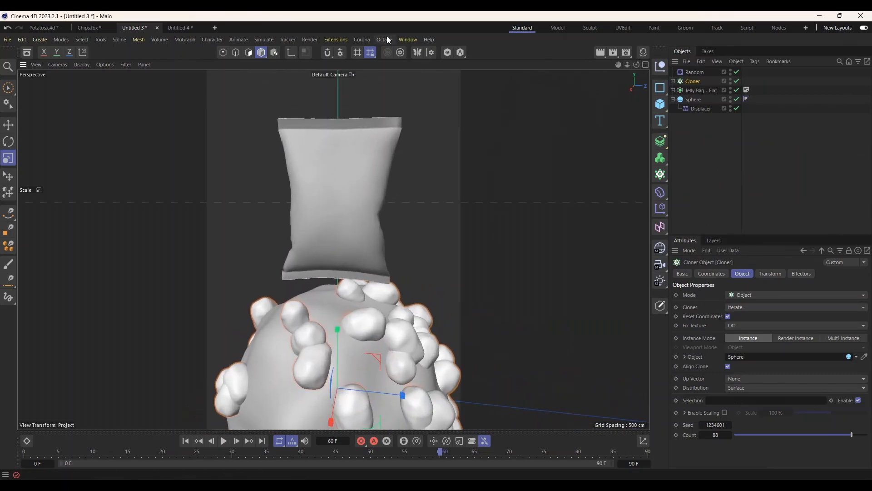
click(363, 40)
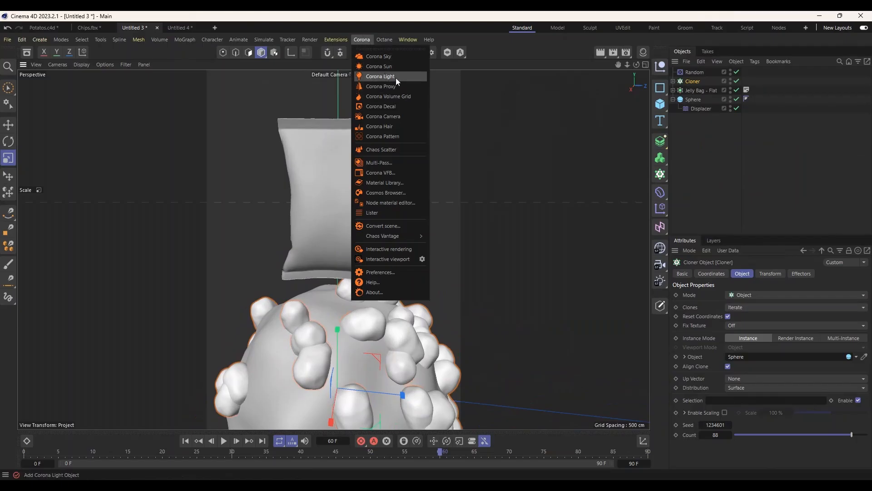
click(395, 116)
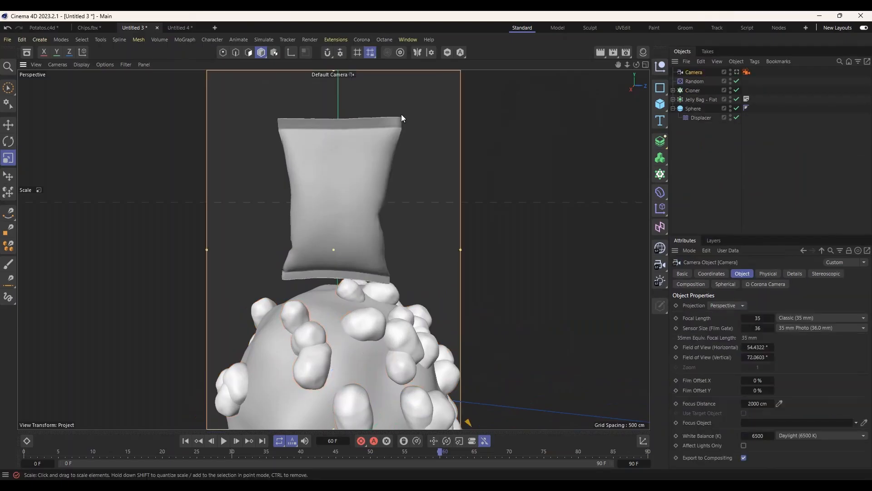
click(736, 72)
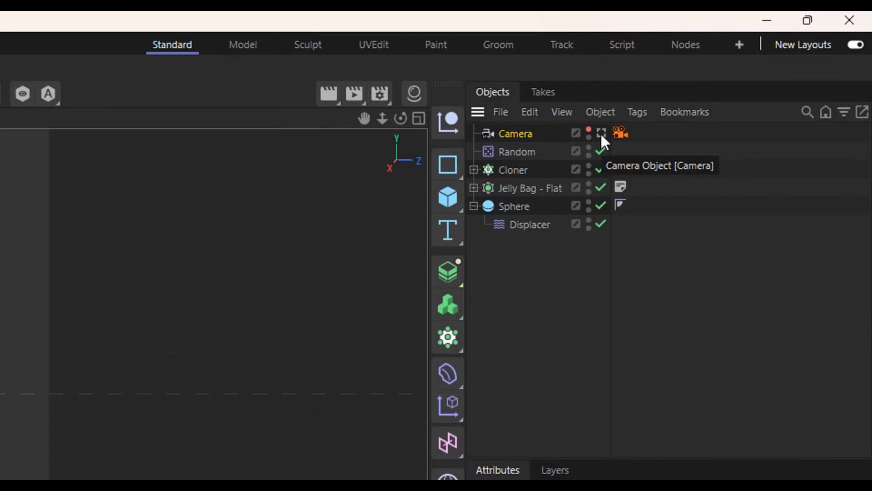
click(601, 133)
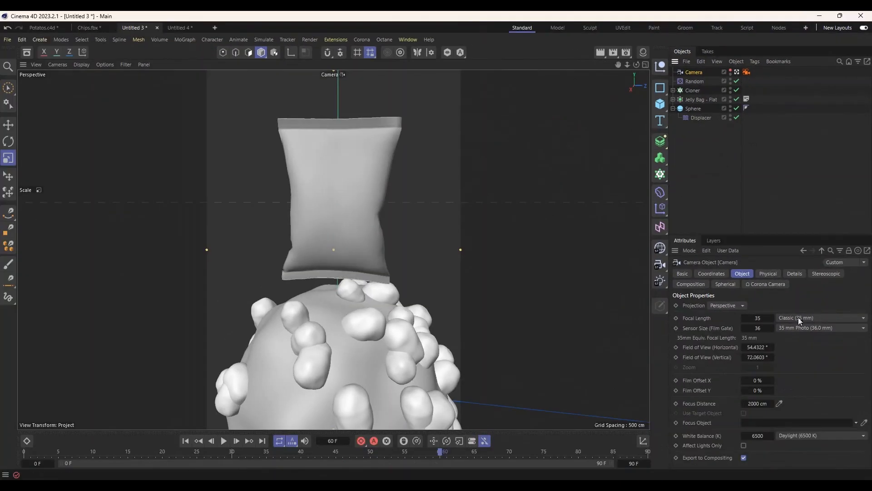
Set the camera's focal length to Tele (135 mm) and reframe the whole bag above the potato-covered sphere
click(798, 317)
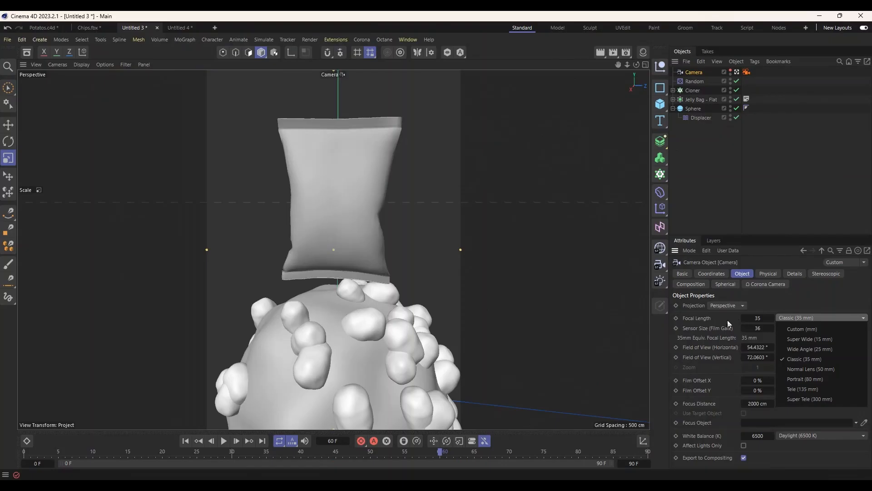
click(827, 388)
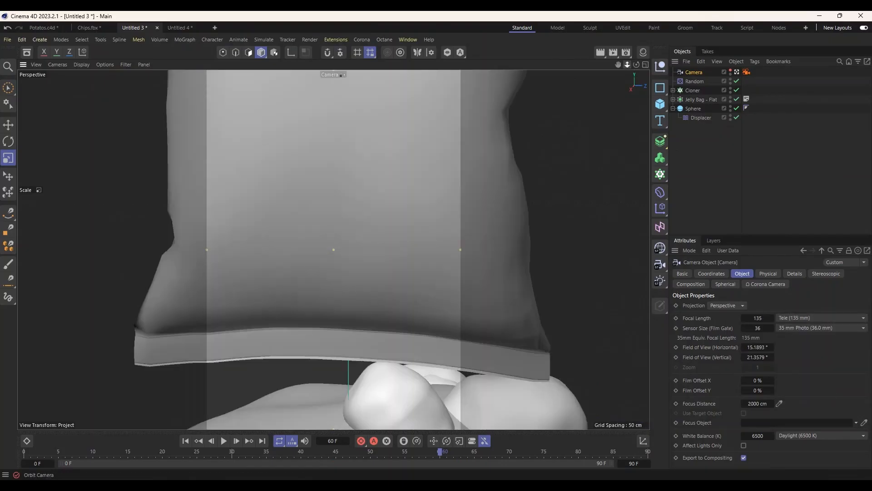
drag(628, 64, 578, 65)
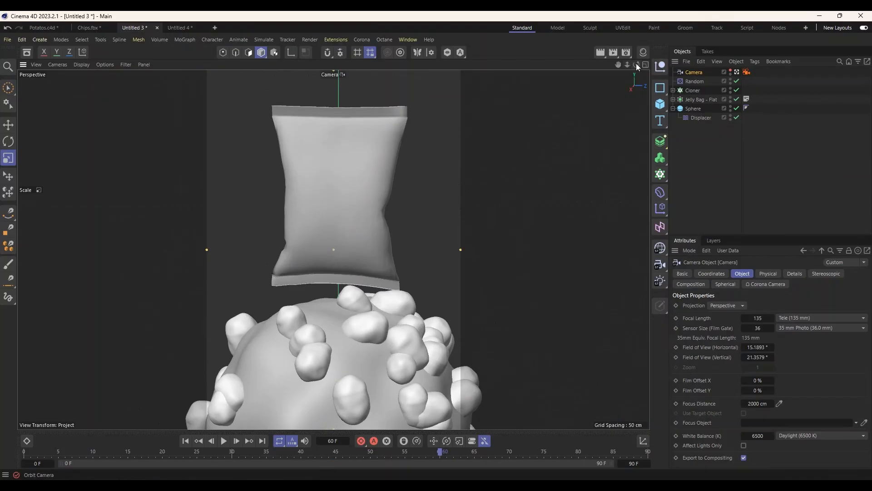
mouse_move(637, 65)
mouse_down()
mouse_move(637, 56)
mouse_move(618, 73)
mouse_move(635, 64)
mouse_move(613, 66)
mouse_move(639, 66)
mouse_up()
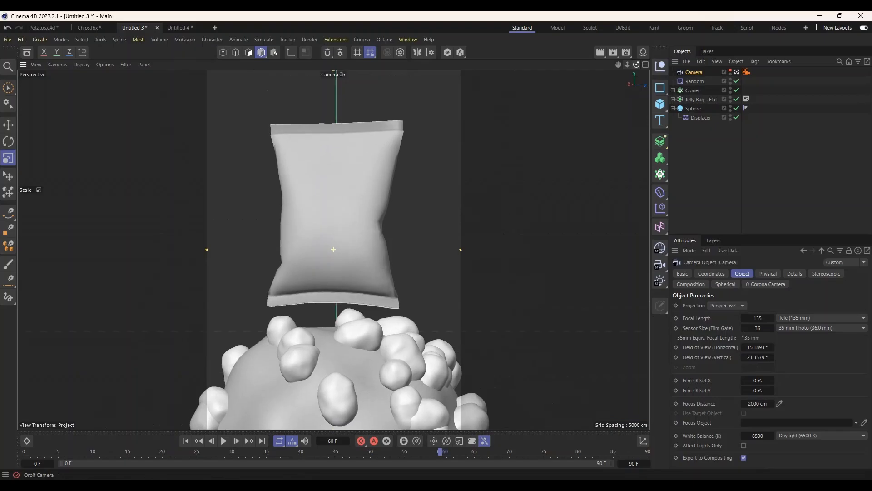
Rotate the Jelly Bag mesh inside Jelly Bag - Flat so the bag tilts clockwise in the camera view
click(696, 99)
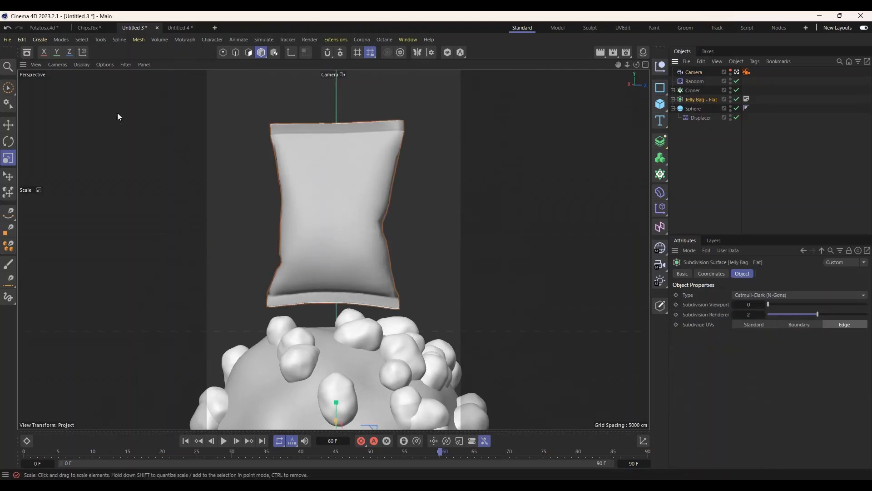
click(673, 99)
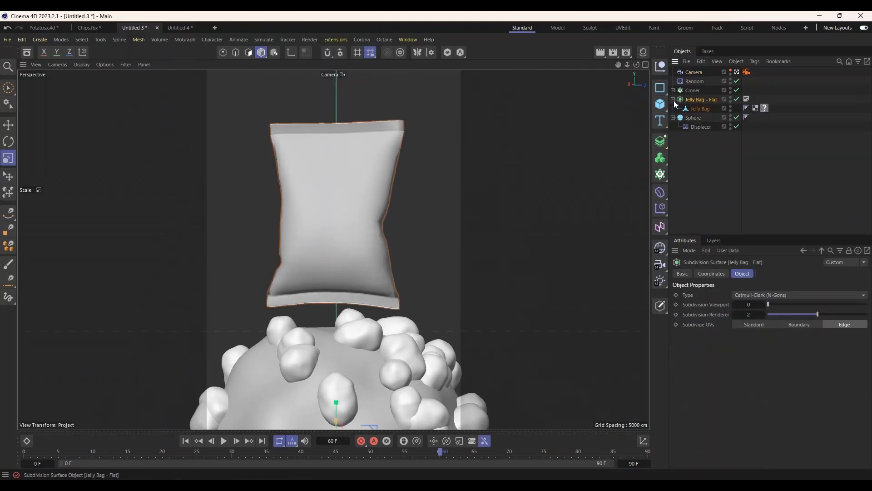
click(701, 109)
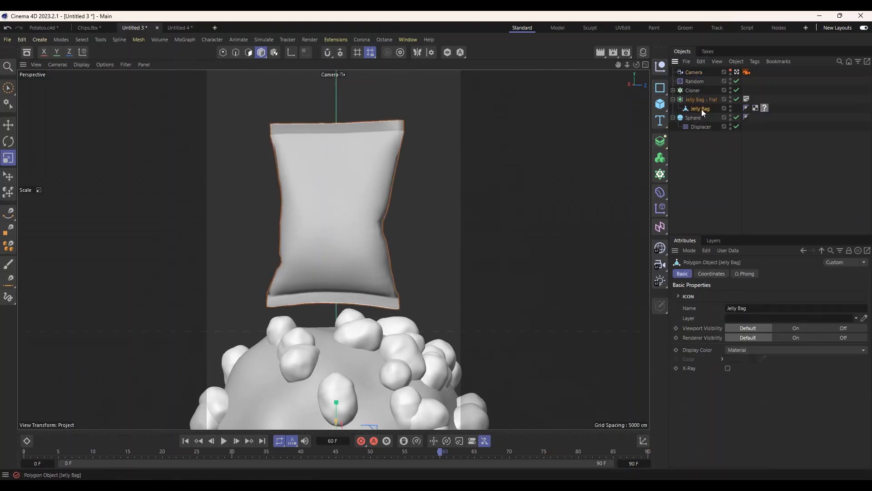
click(8, 141)
drag(369, 205, 314, 234)
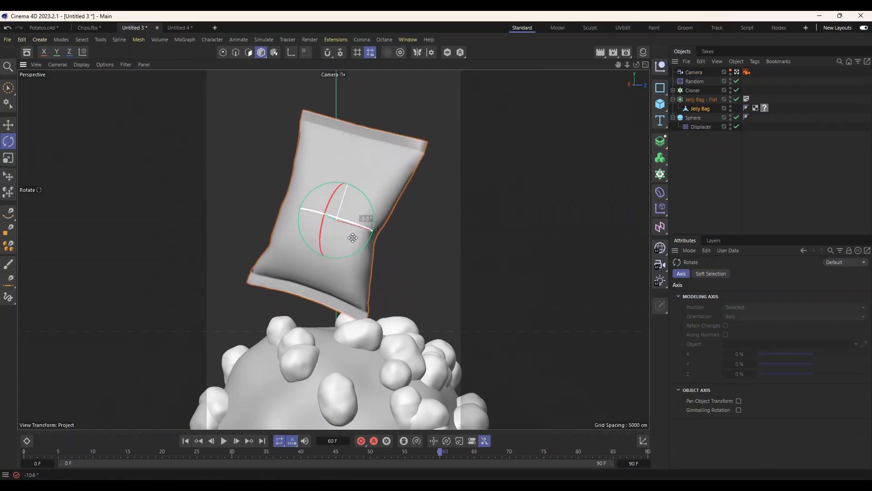
Move the tilted bag slightly down so its lower corner rests on the potatoes, and deselect it
key(e)
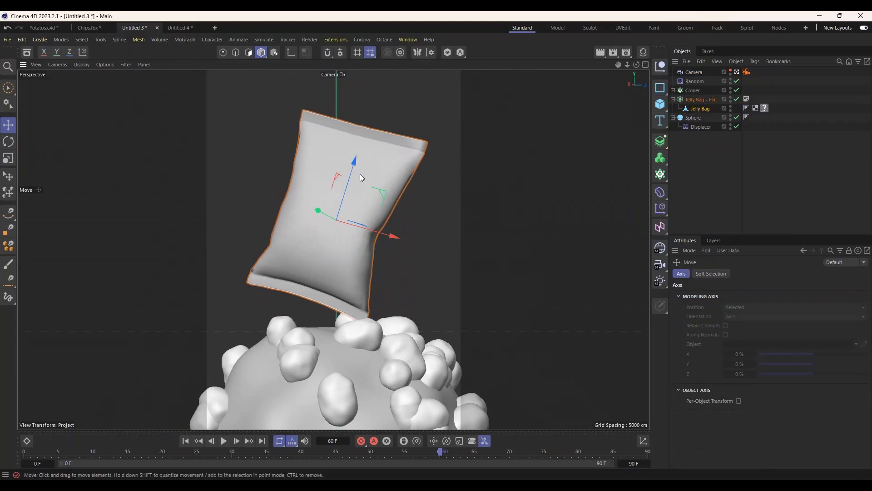
mouse_move(359, 171)
mouse_down()
mouse_move(348, 183)
mouse_move(350, 177)
mouse_up()
drag(392, 247, 402, 247)
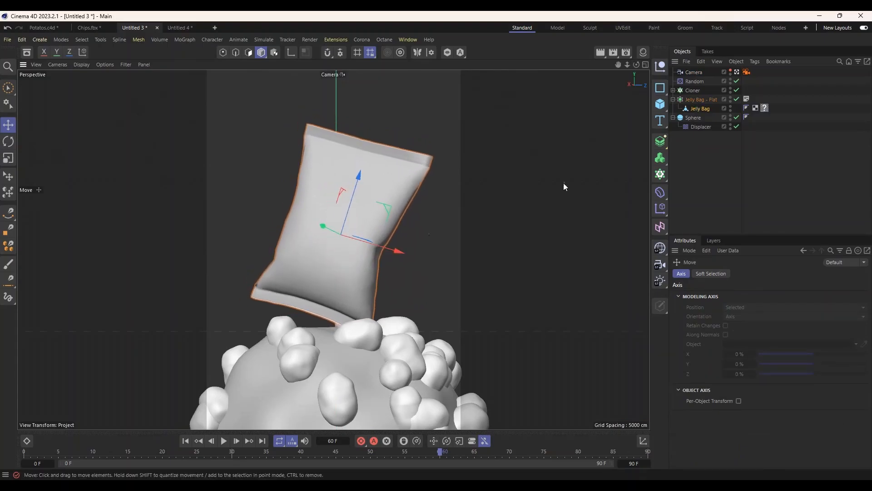
click(691, 170)
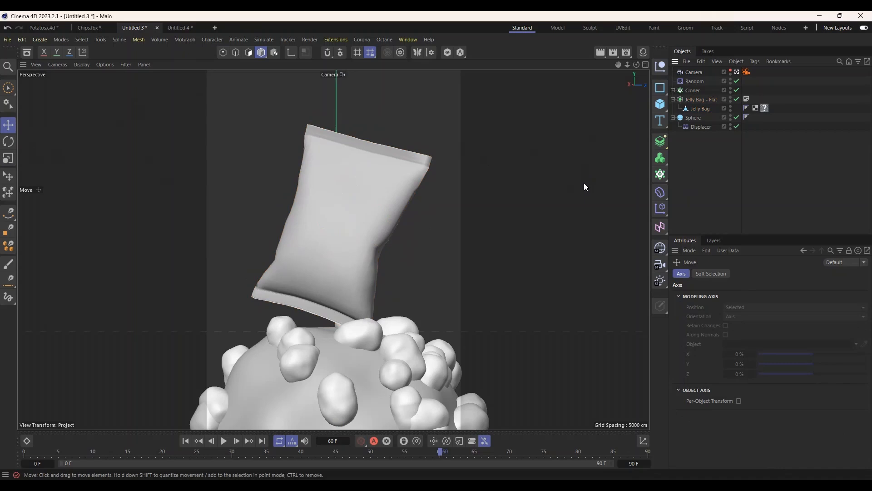
Open the Chaos Cosmos asset browser at full size and show the Ground category of the online materials
click(362, 40)
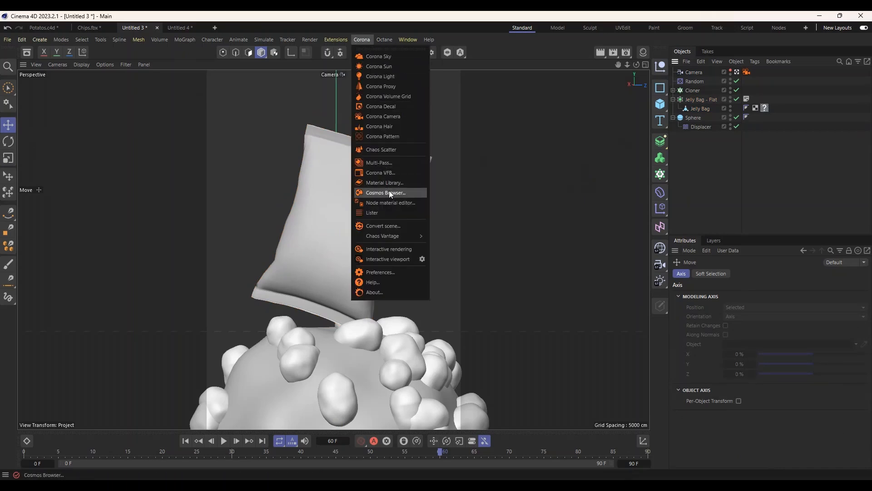
click(389, 191)
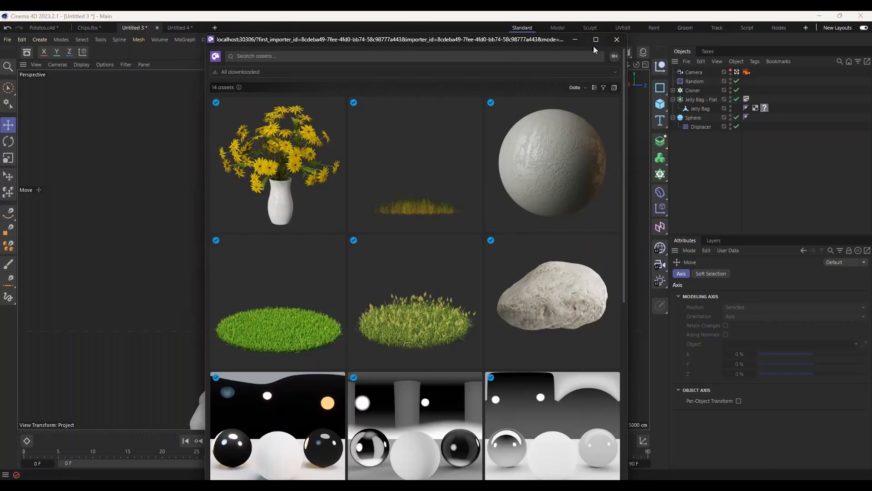
click(596, 41)
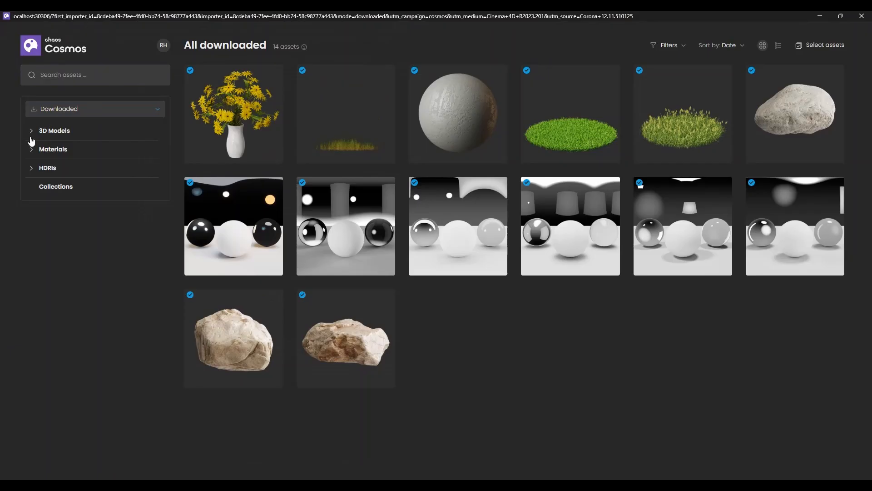
click(155, 109)
click(60, 130)
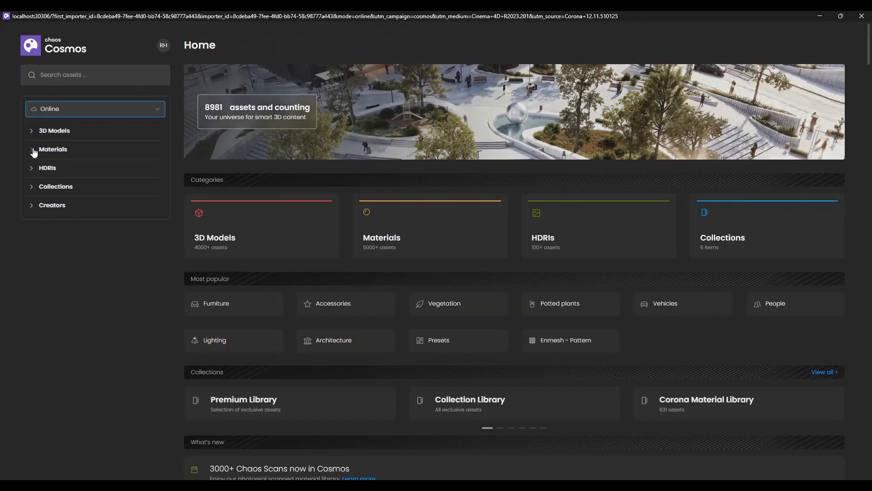
click(58, 150)
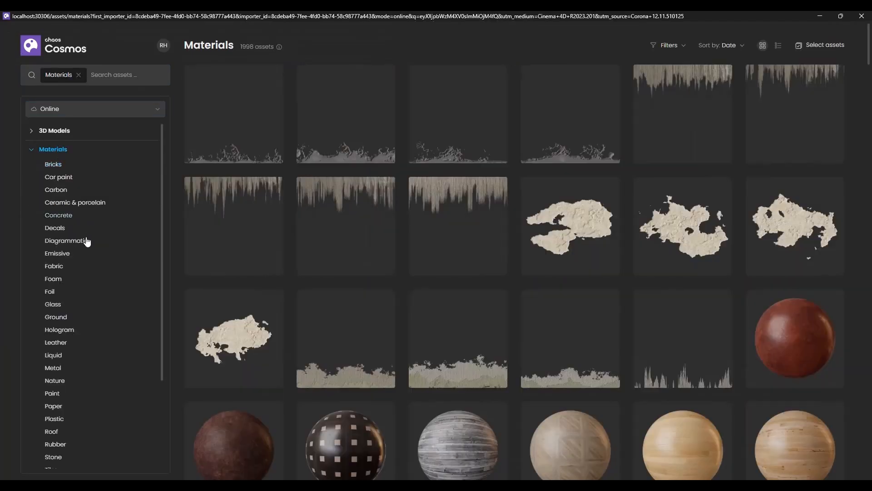
drag(161, 210, 163, 239)
click(55, 281)
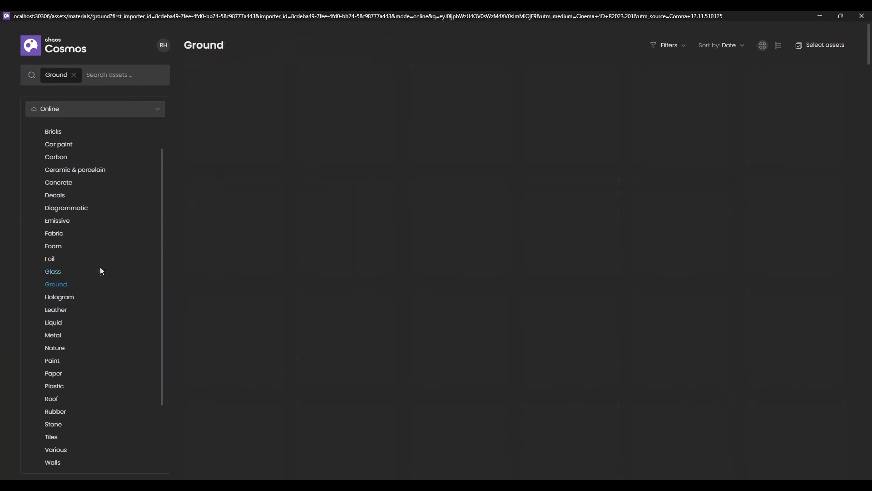
mouse_move(217, 253)
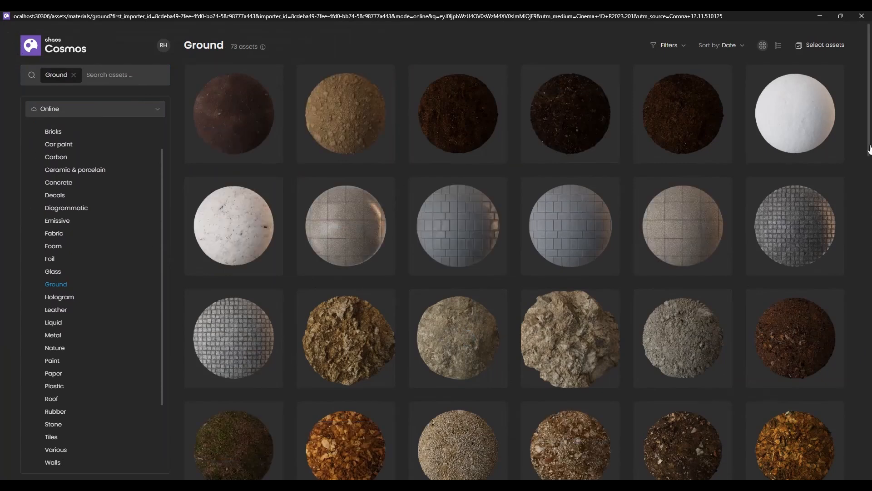
Download the Ground Mossy material and import it into the scene
mouse_move(868, 150)
mouse_down()
mouse_move(863, 229)
mouse_move(868, 162)
mouse_up()
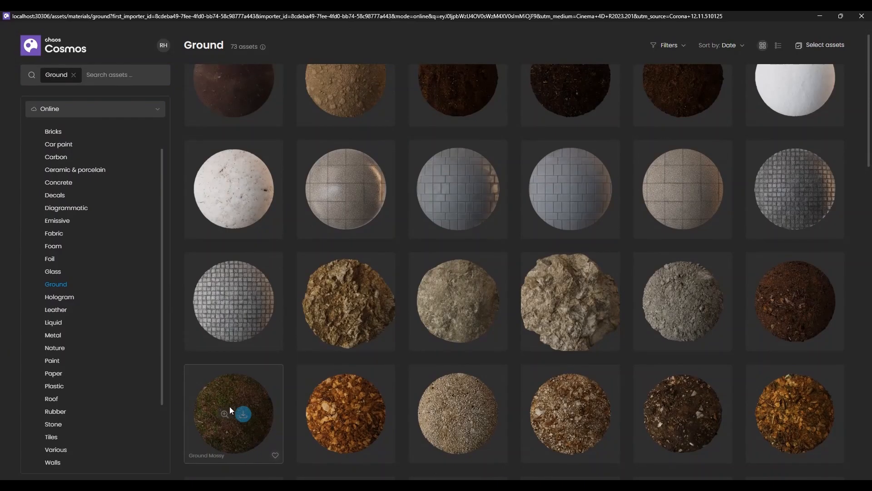
click(242, 413)
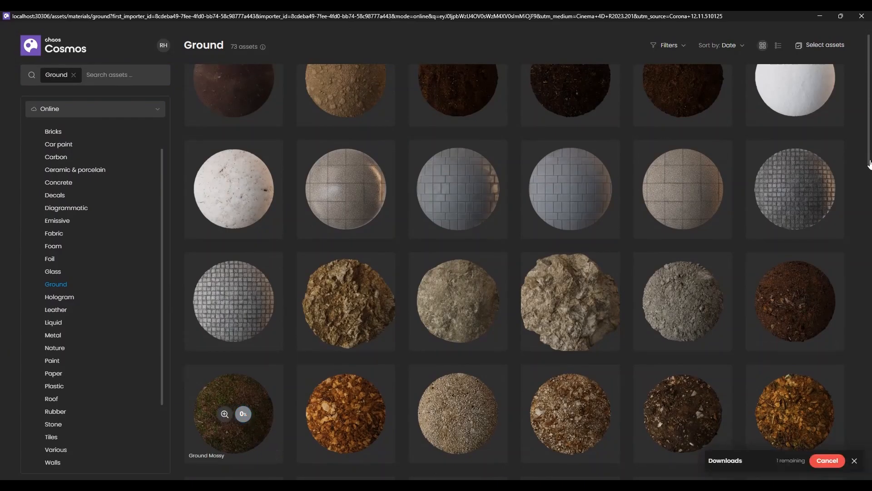
drag(869, 164, 849, 312)
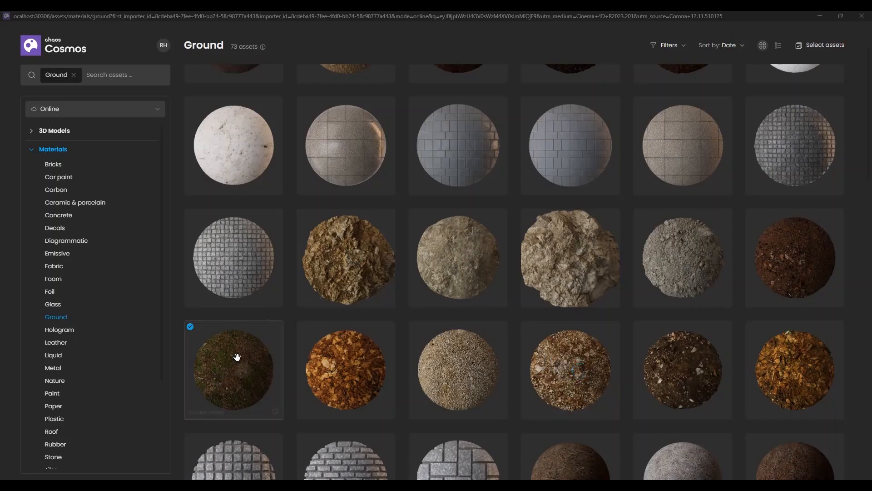
mouse_move(255, 360)
click(247, 372)
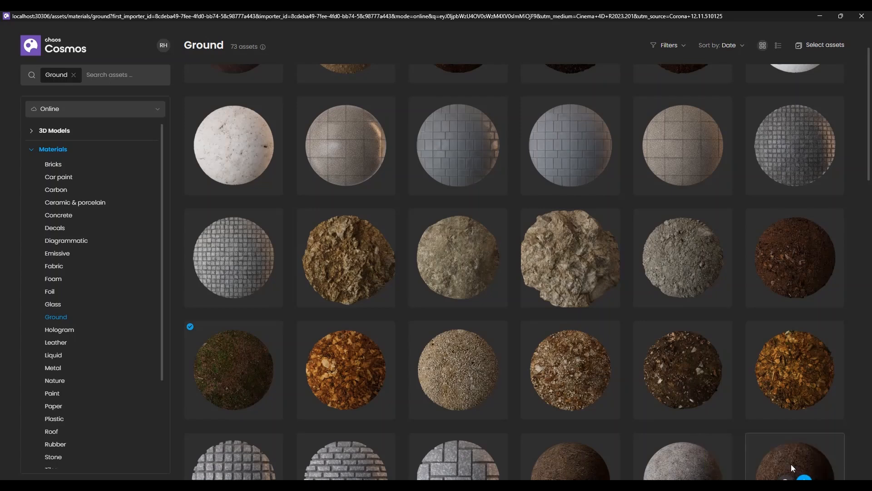
Return to Cinema 4D, show the scene's materials and apply Ground Mossy to the Sphere
click(820, 16)
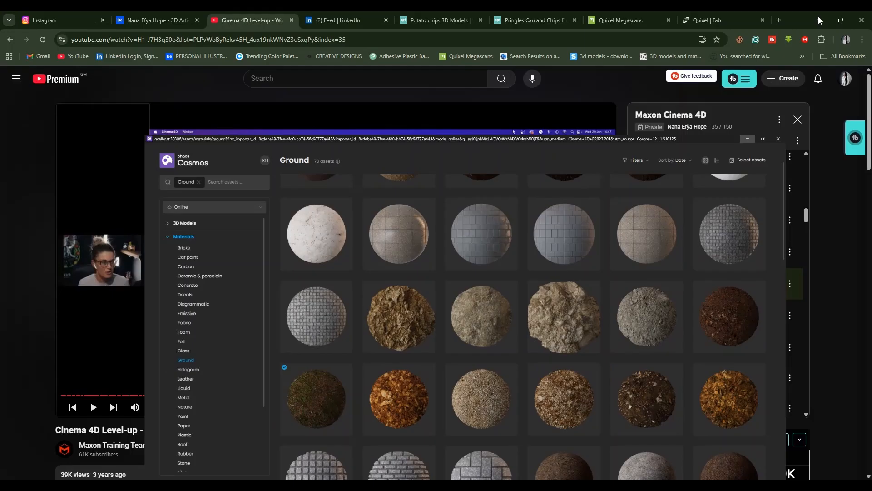
click(308, 485)
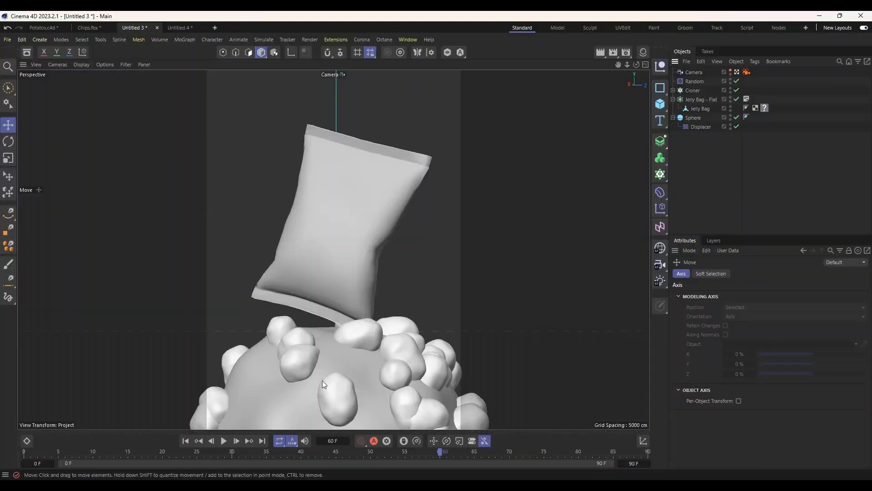
alt+drag(399, 295, 359, 293)
click(643, 52)
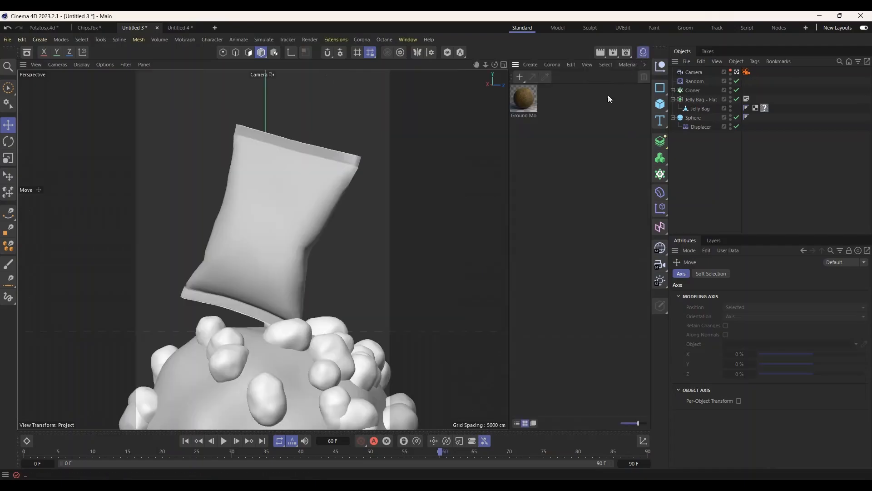
click(645, 52)
click(645, 51)
drag(690, 113, 691, 118)
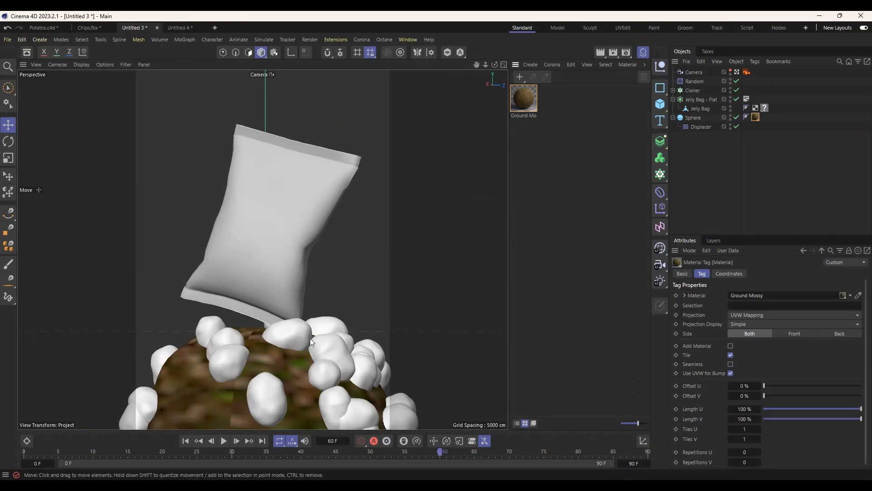
Set the Ground Mossy material's viewport preview size to 2048x2048 and close the Material Editor
double_click(535, 97)
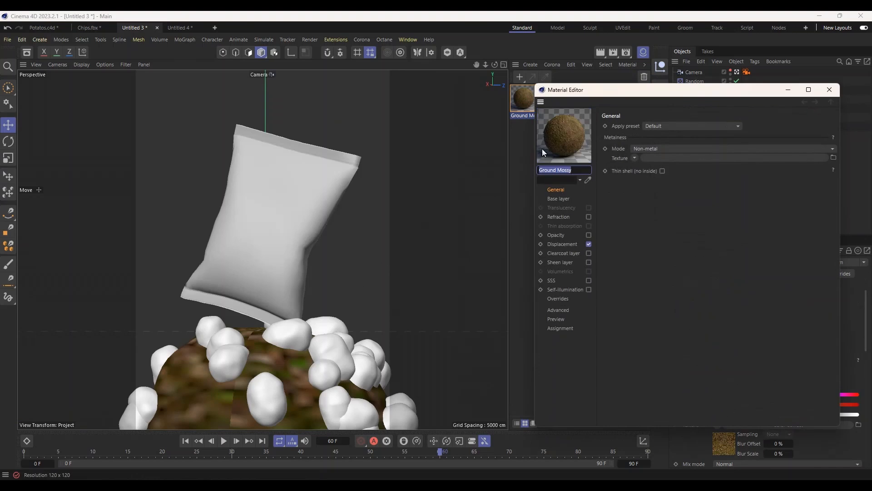
drag(636, 89, 551, 76)
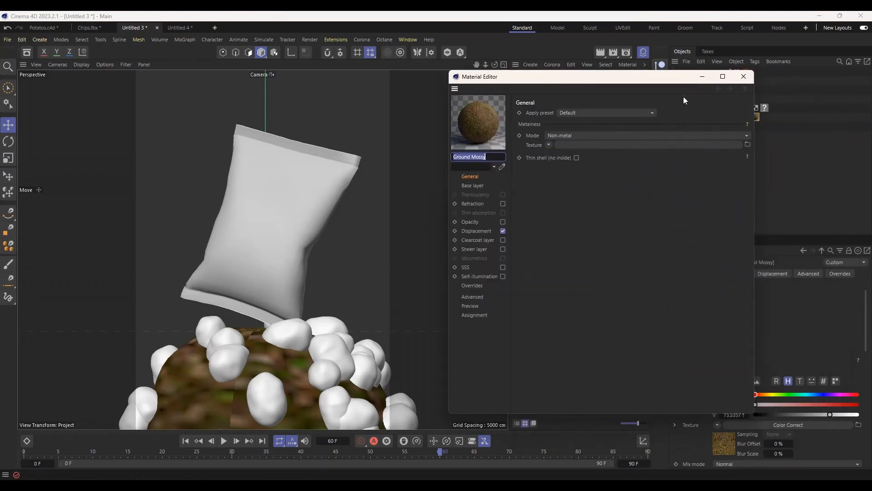
click(744, 76)
double_click(521, 96)
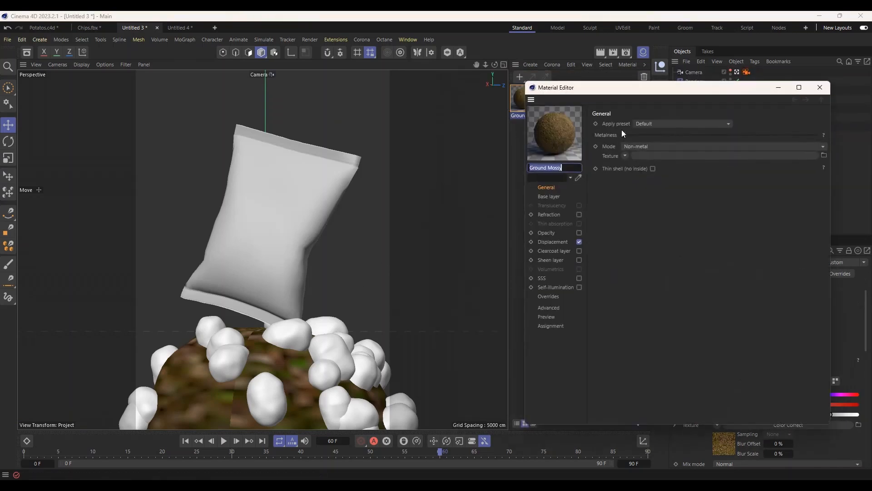
drag(653, 92, 571, 85)
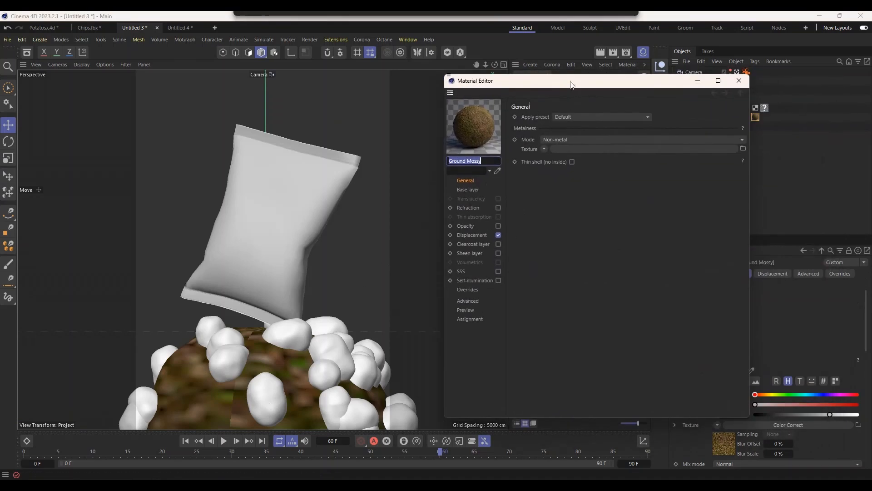
click(462, 312)
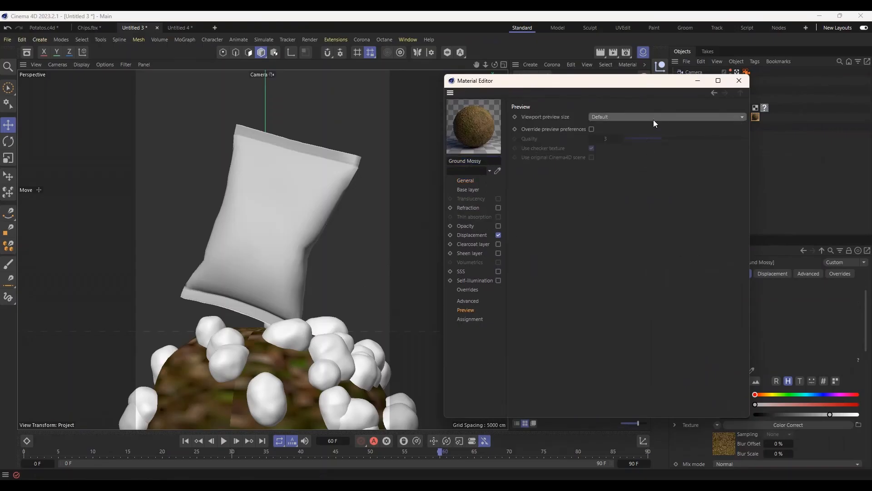
click(655, 118)
click(622, 189)
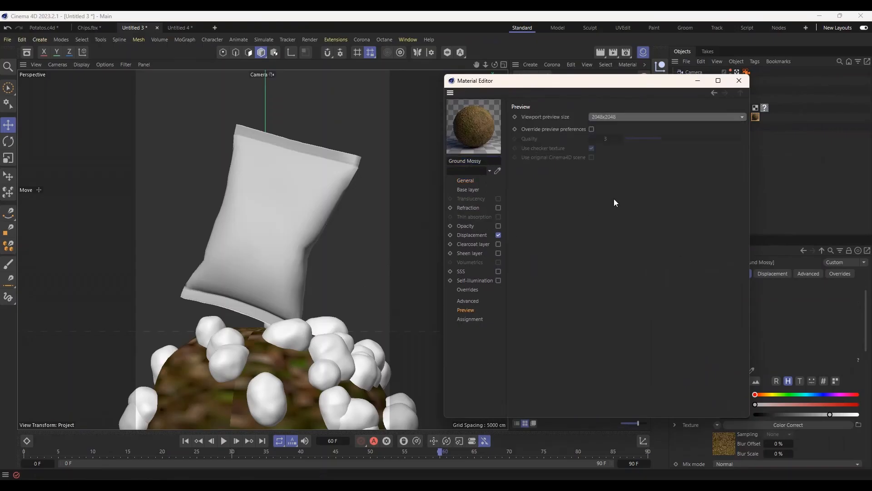
click(740, 81)
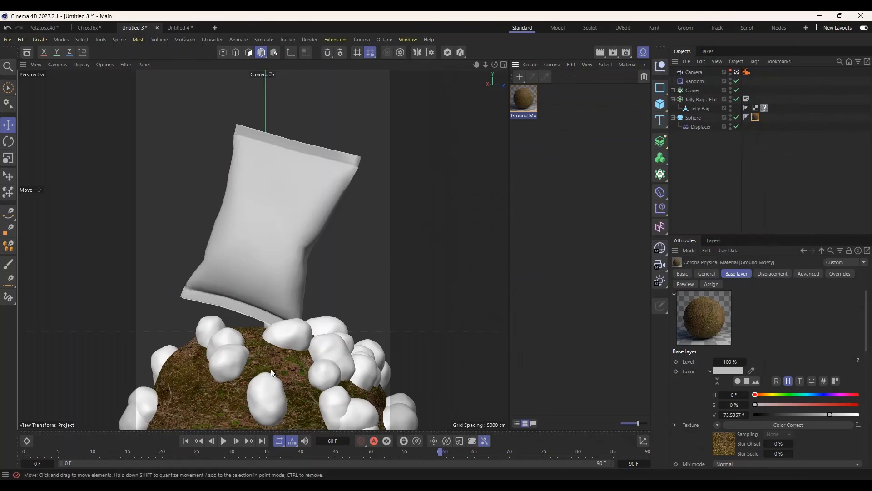
Leave the camera view and examine the mossy ground texture around the sphere from close up and below
click(738, 72)
scroll(262, 378, up, 5)
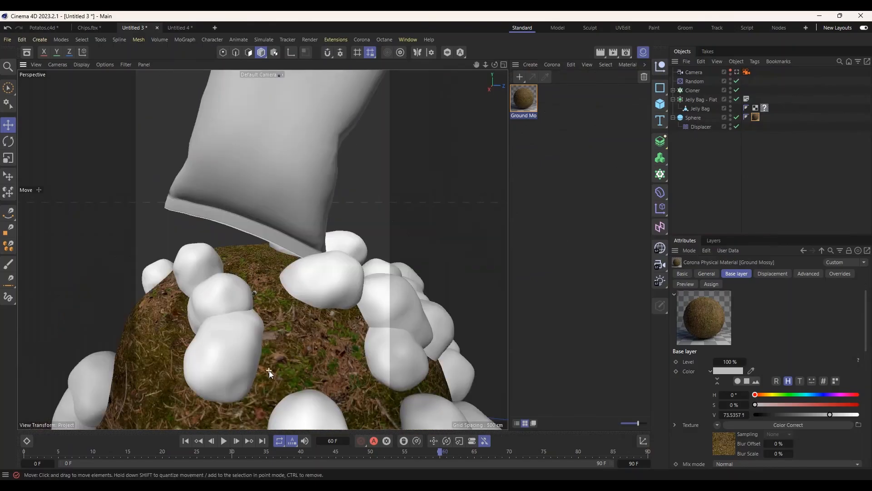
scroll(269, 370, down, 3)
alt+drag(307, 339, 290, 345)
scroll(291, 344, down, 6)
scroll(318, 345, up, 5)
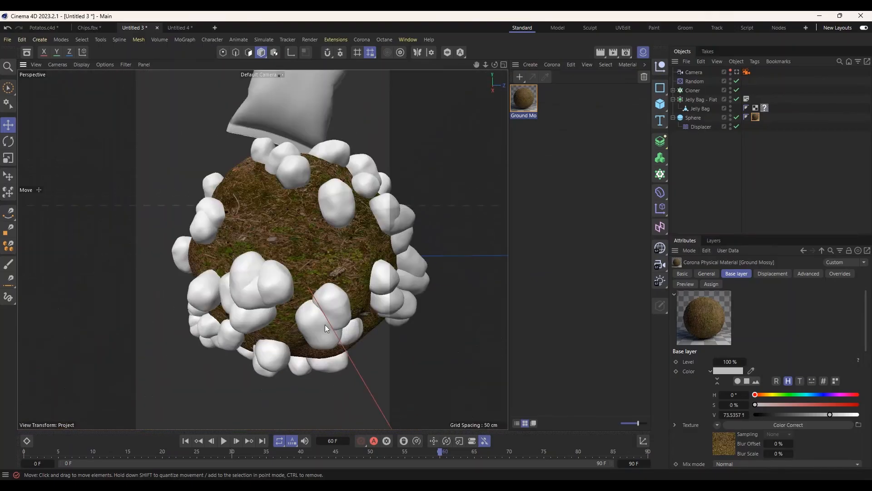
View the whole bag and mossy sphere from farther out and return to the scene camera view
scroll(326, 326, up, 2)
alt+drag(357, 226, 318, 265)
scroll(268, 315, down, 5)
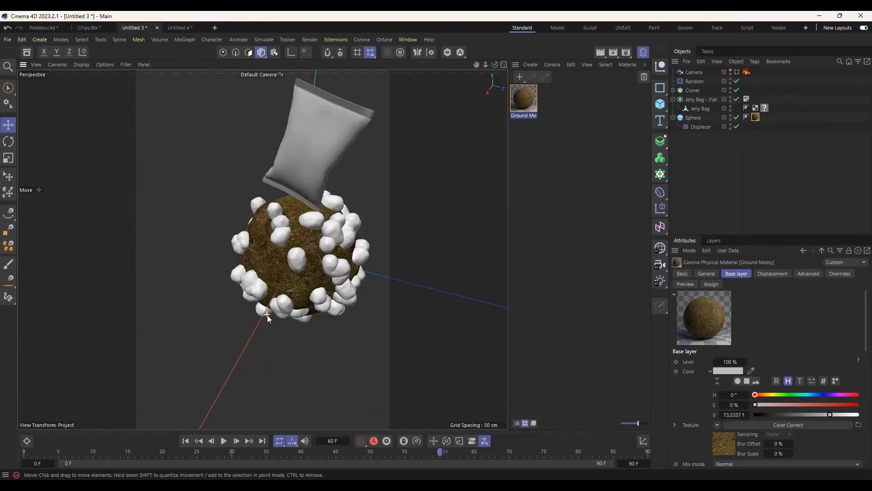
scroll(267, 315, down, 4)
scroll(295, 247, up, 3)
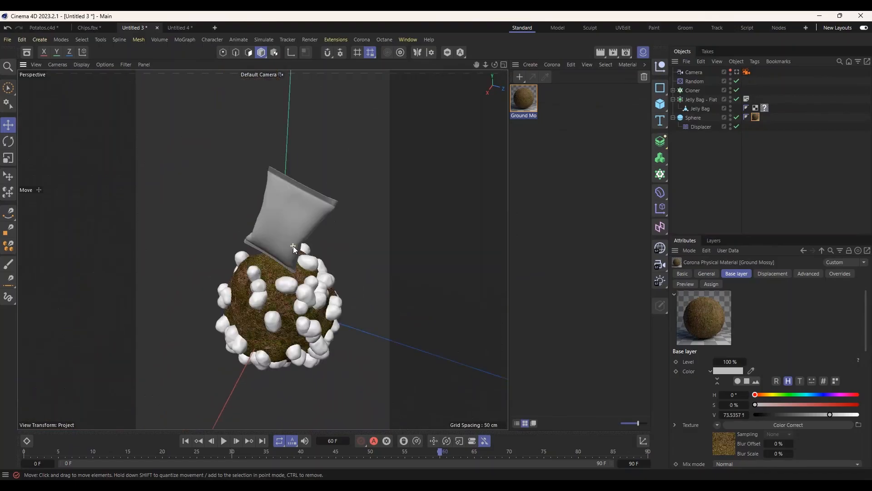
click(737, 72)
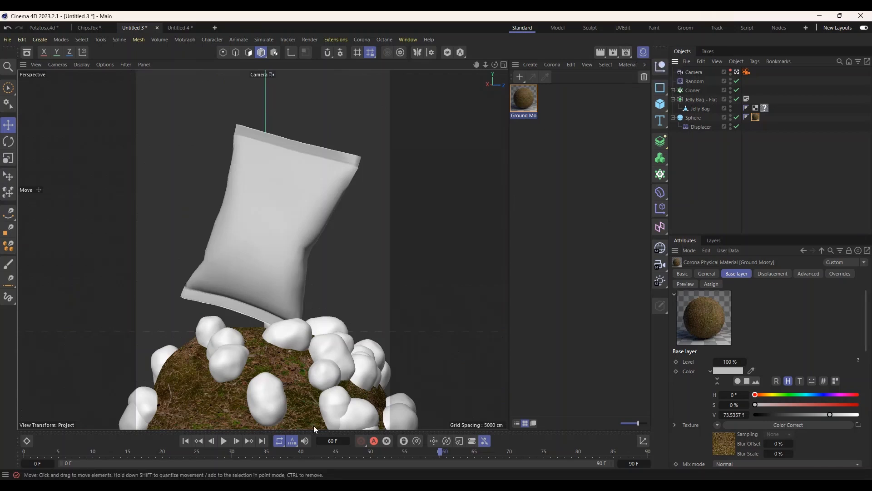
Check the potato texture maps in the 2k folder in File Explorer and switch back to Cinema 4D
mouse_move(221, 482)
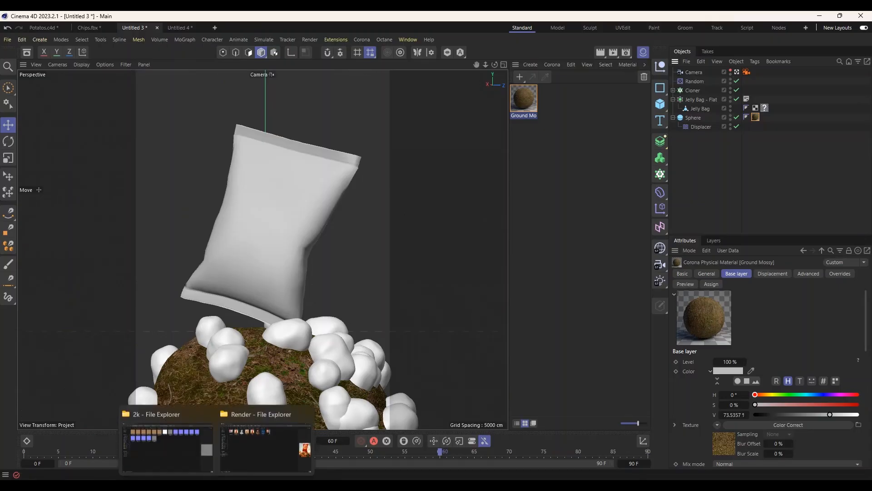
click(184, 456)
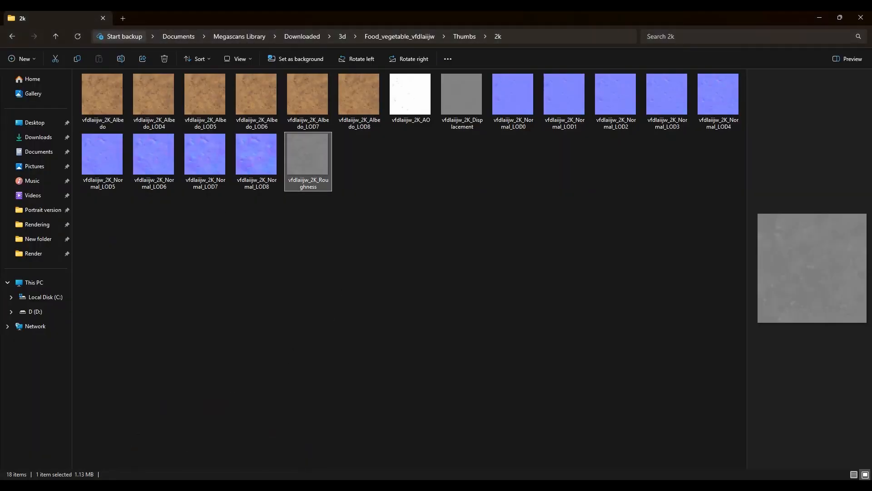
key(alt+Tab)
click(538, 236)
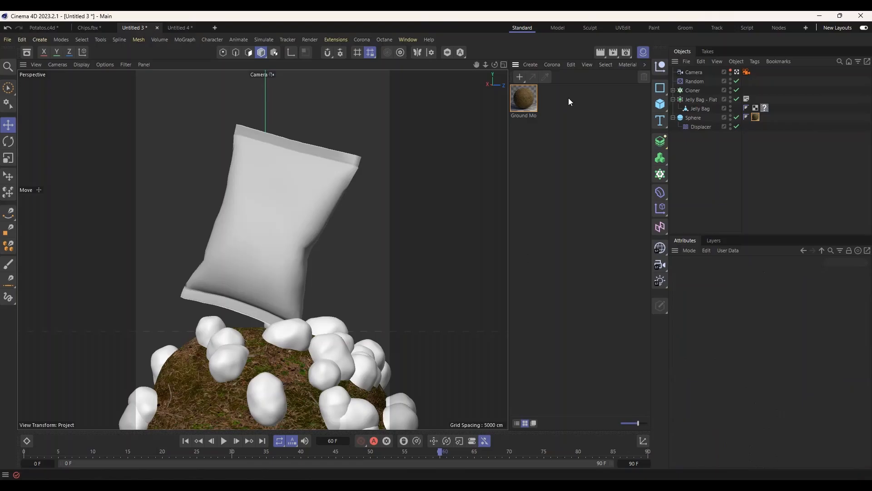
Create a Corona Legacy material and open it in the Material Editor
click(558, 63)
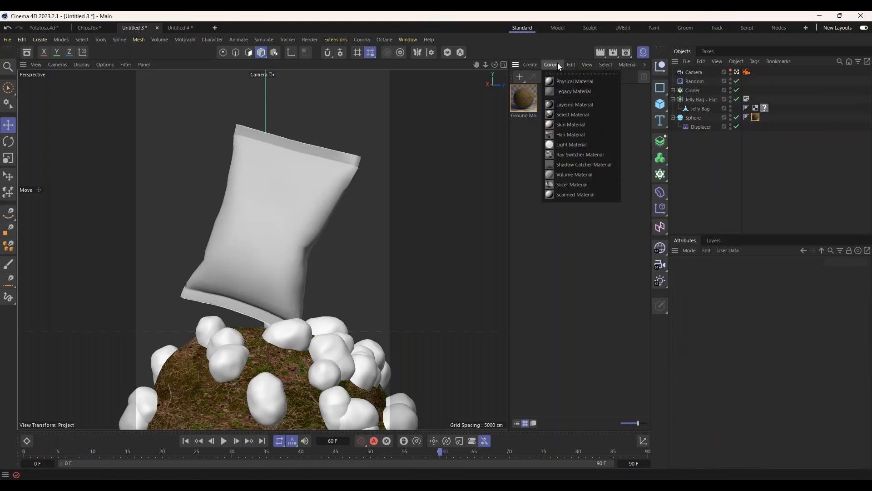
click(566, 91)
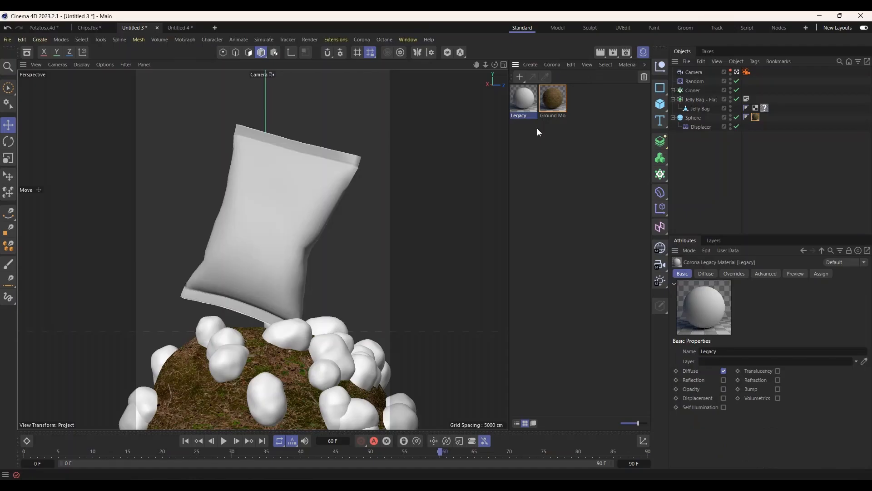
double_click(527, 104)
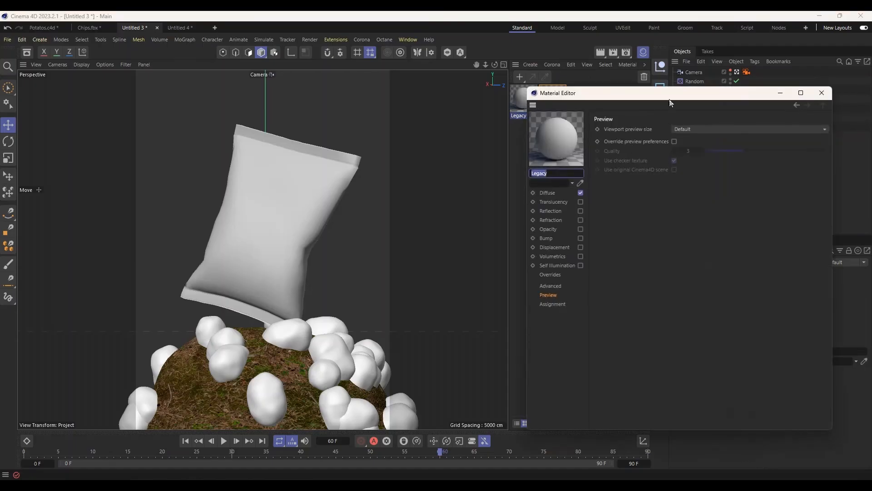
drag(673, 93, 613, 84)
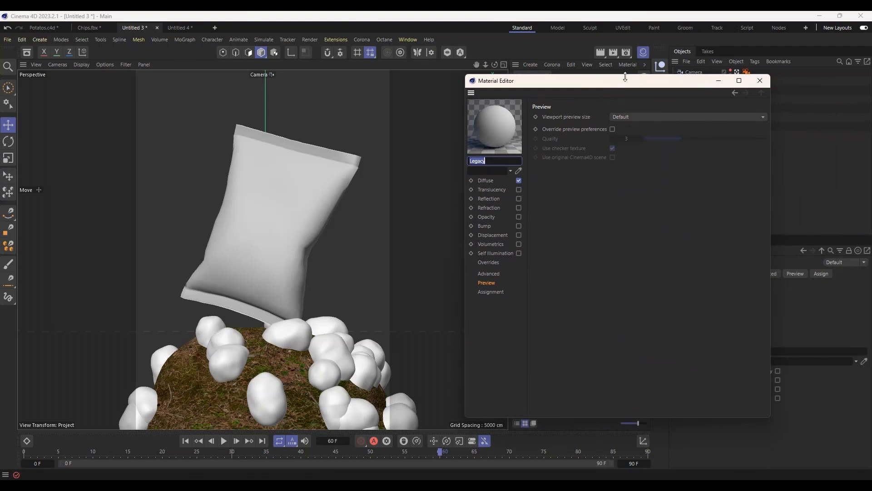
Load vfdlaiijw_2K_Albedo.jpg from the 2k folder as the Legacy material's Diffuse texture, copying the image to the project location
click(486, 181)
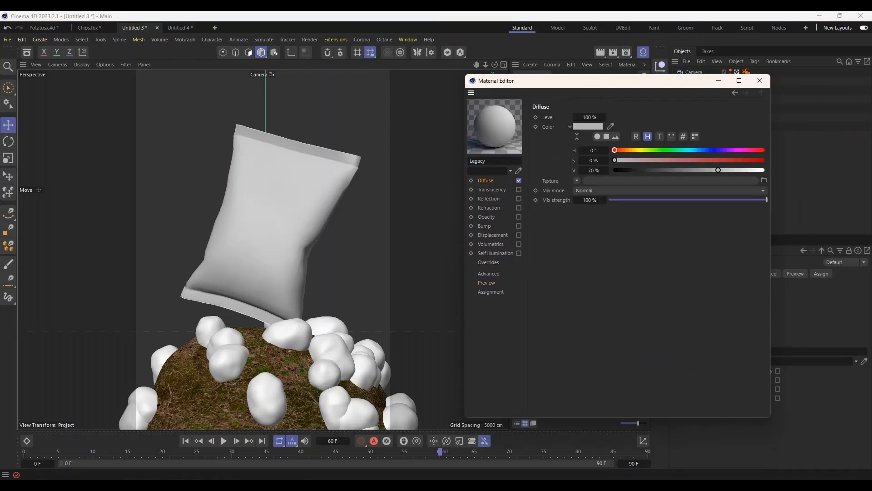
click(160, 454)
drag(114, 107, 638, 184)
click(457, 294)
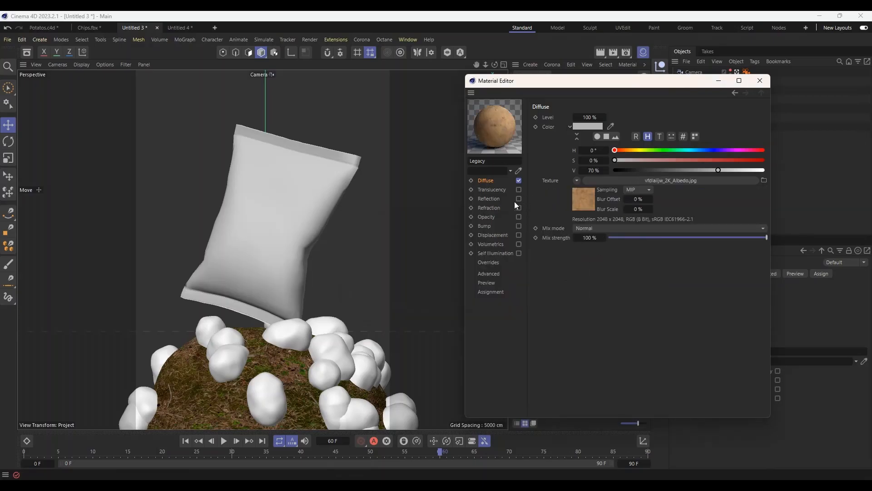
Enable Bump on the Legacy material with vfdlaiijw_2K_Normal_LOD2.jpg as its texture, copying the image to the project location
click(518, 226)
click(210, 464)
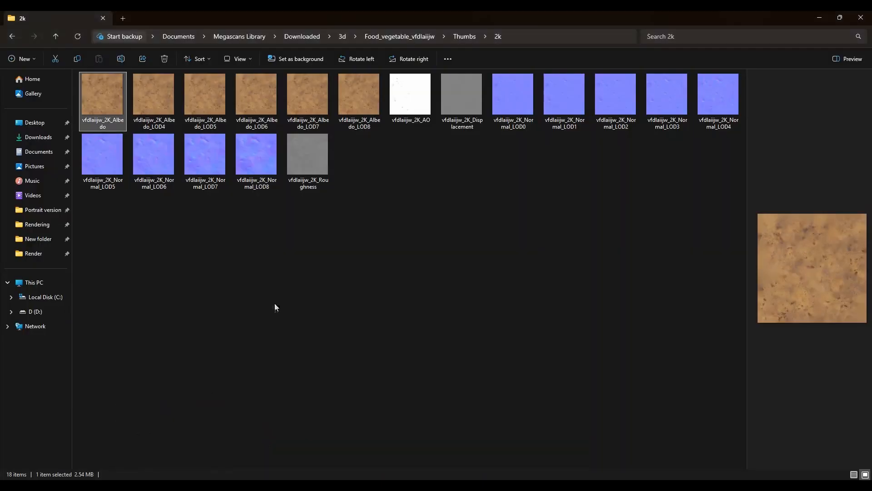
click(512, 109)
click(601, 102)
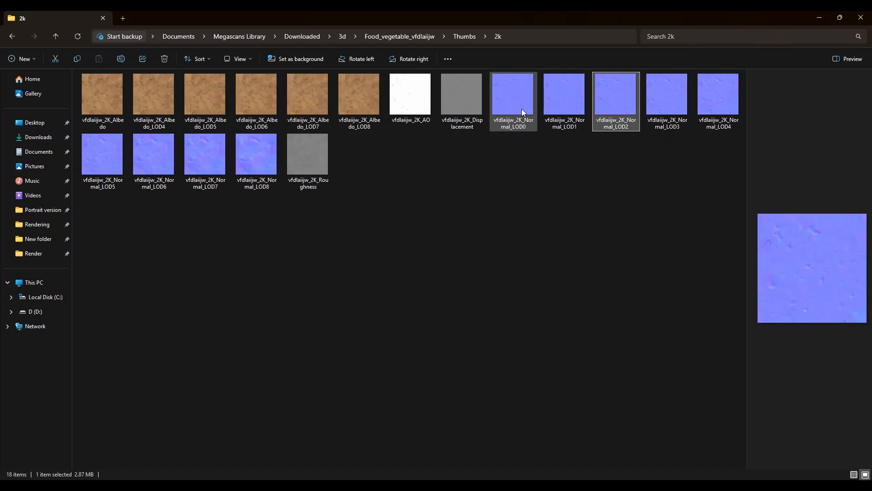
drag(607, 97, 638, 125)
click(466, 290)
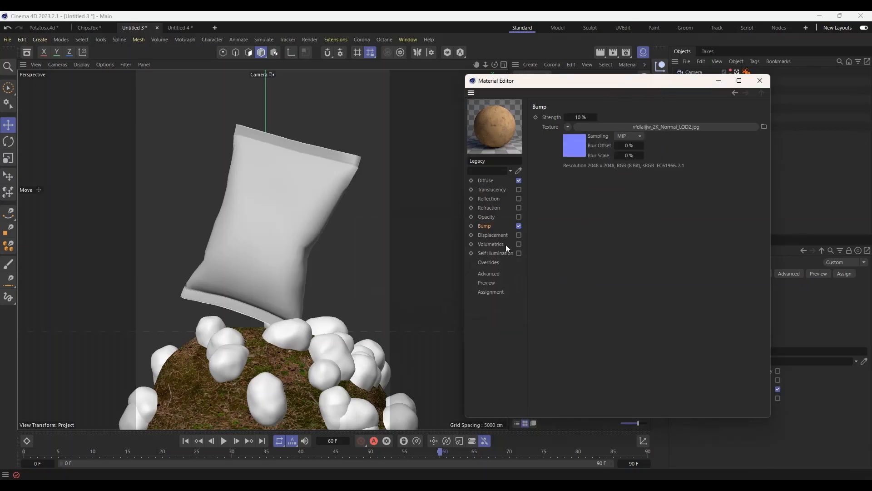
Enable Displacement with vfdlaiijw_2K_Displacement.jpg as its texture, copied to the project location, and set the max level to 1 cm
click(518, 235)
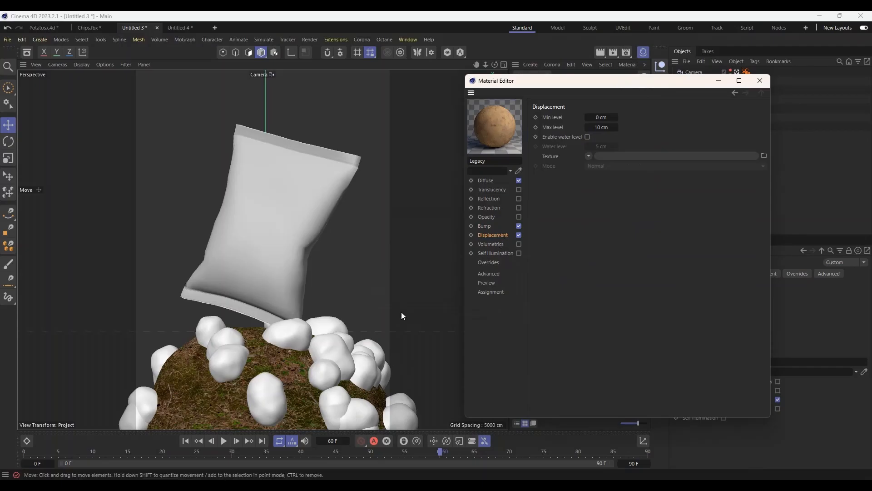
click(173, 438)
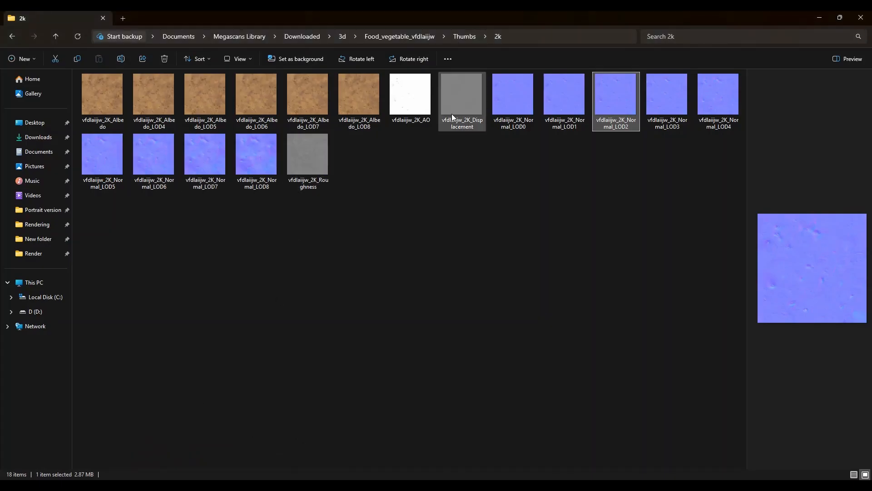
drag(454, 111, 654, 152)
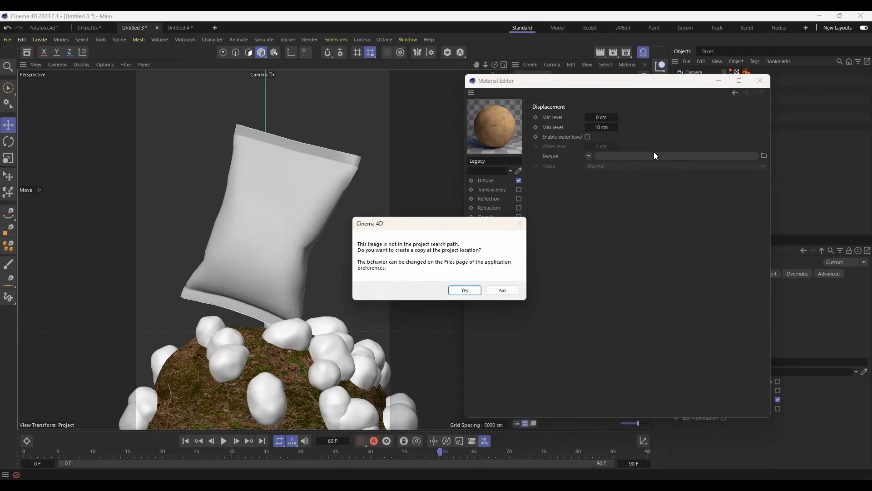
click(465, 291)
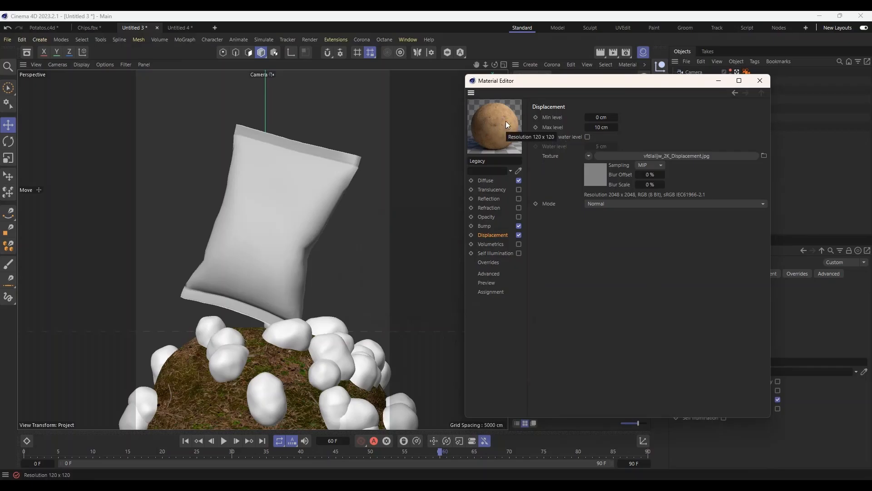
click(601, 127)
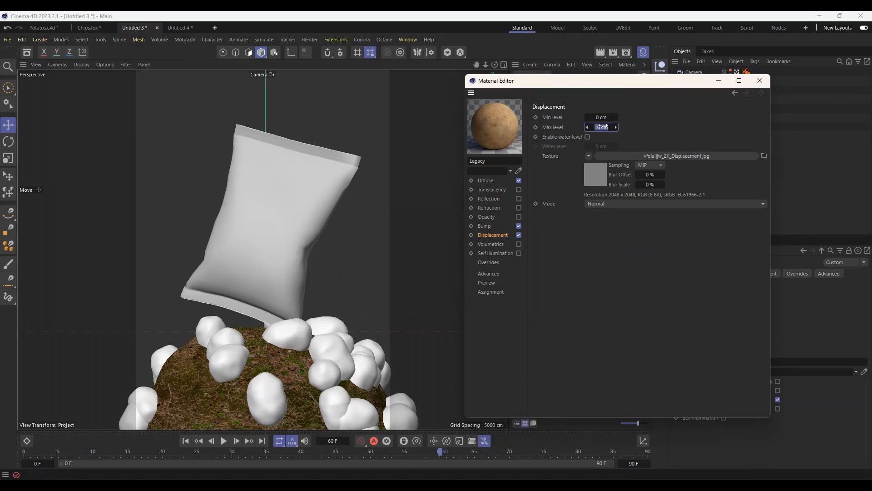
text(1)
key(Return)
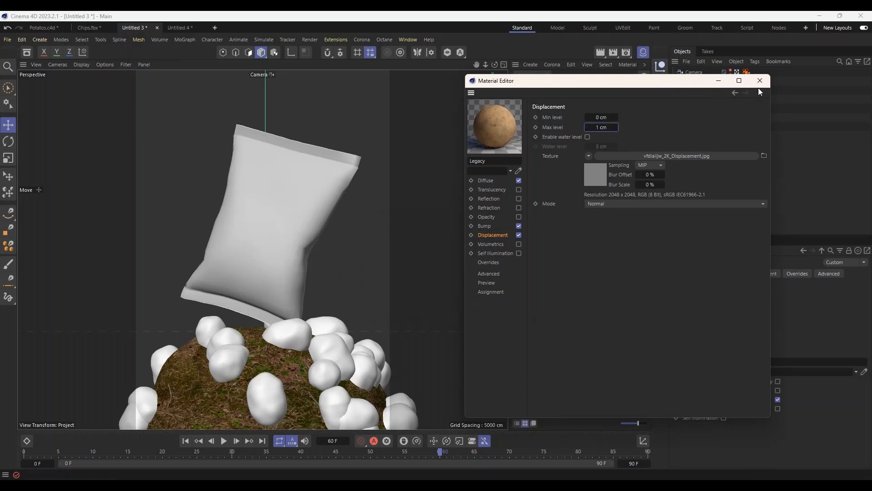
Enable Reflection and copy the displacement texture shader into the Reflection color texture
click(508, 199)
click(487, 226)
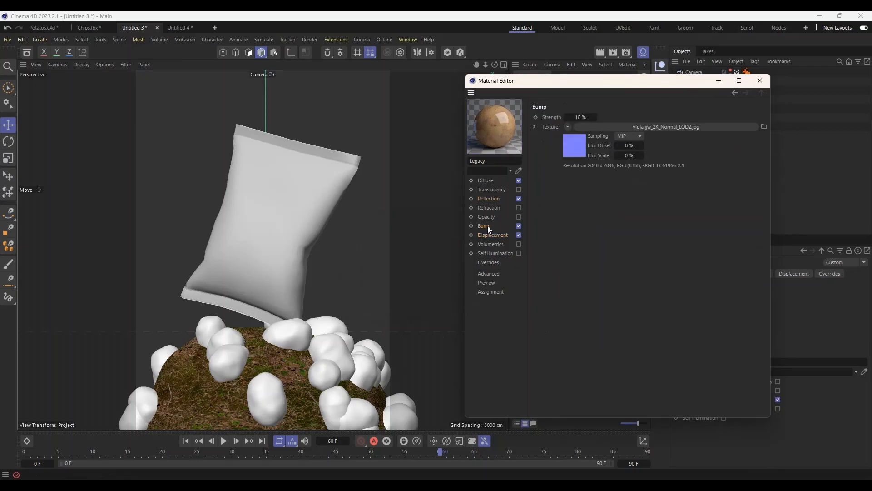
click(493, 235)
click(592, 156)
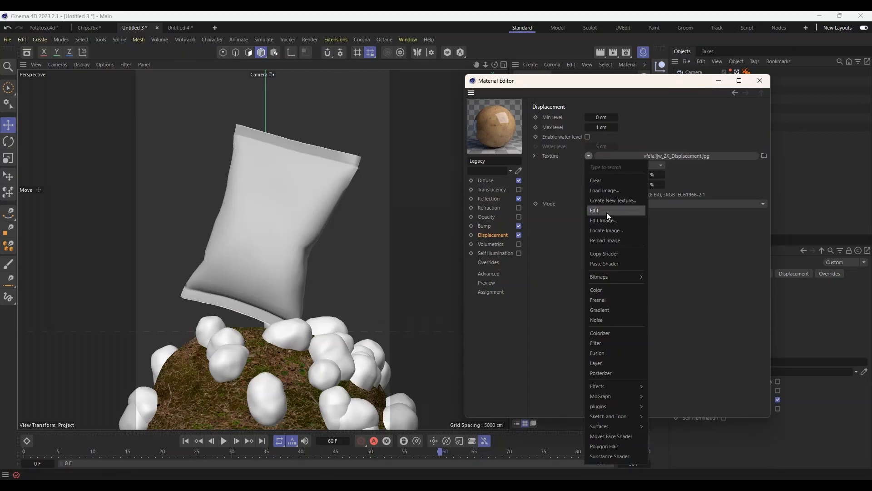
click(609, 254)
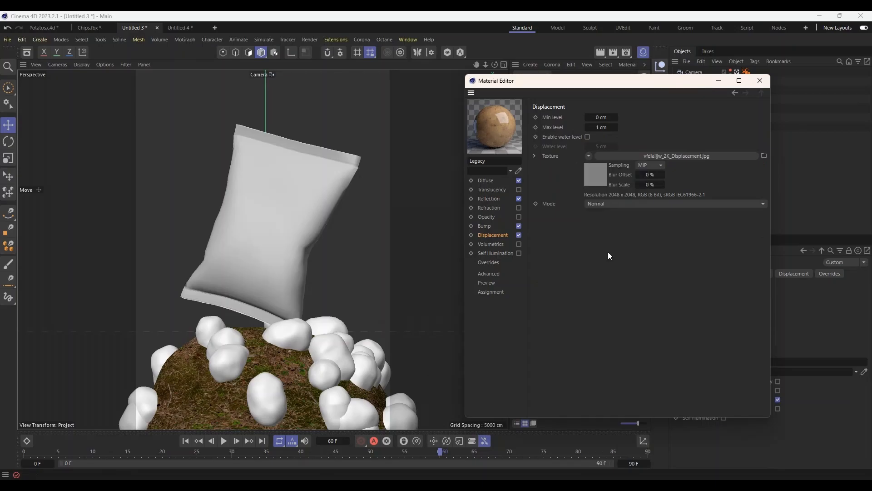
click(493, 199)
click(577, 181)
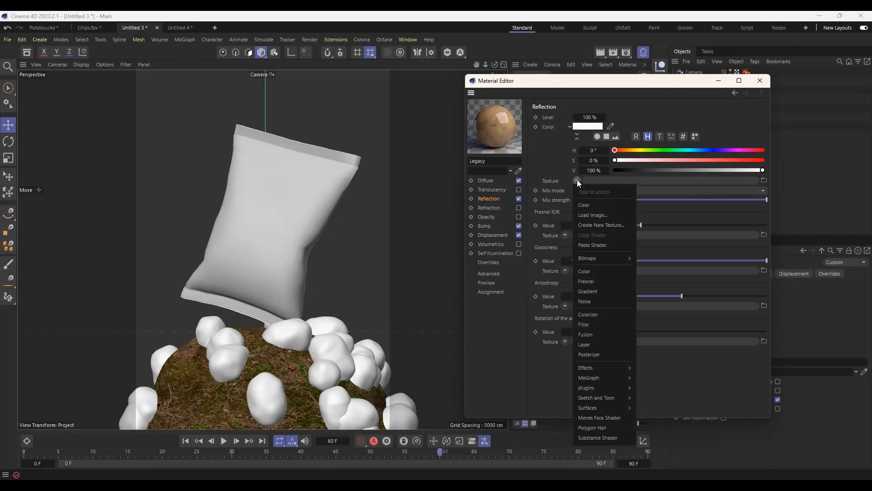
click(590, 245)
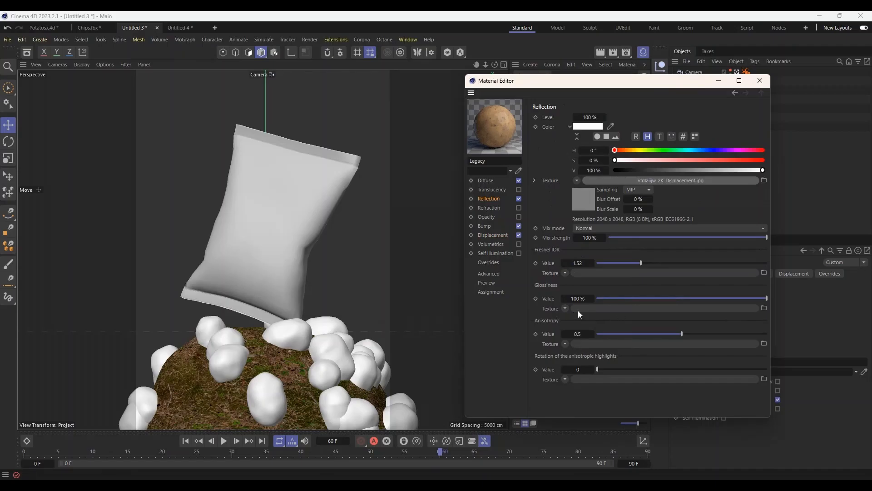
Paste the copied displacement shader into the Reflection's Glossiness texture and close the Material Editor
click(565, 308)
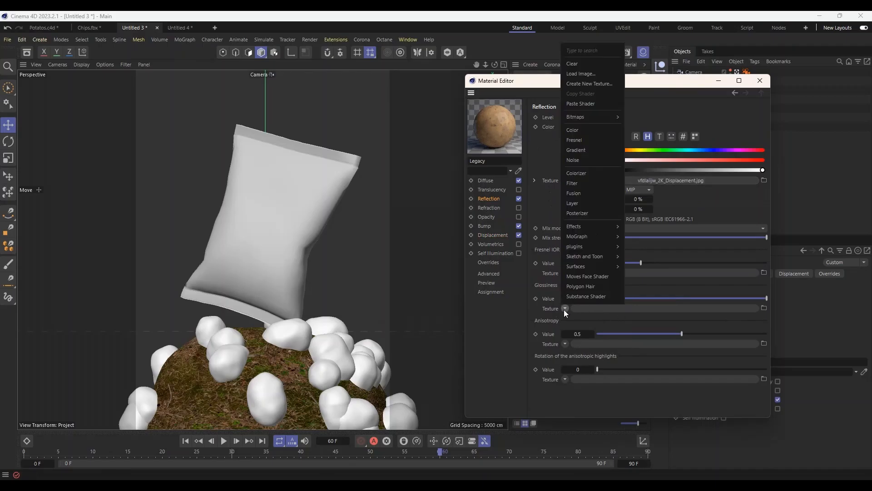
click(576, 104)
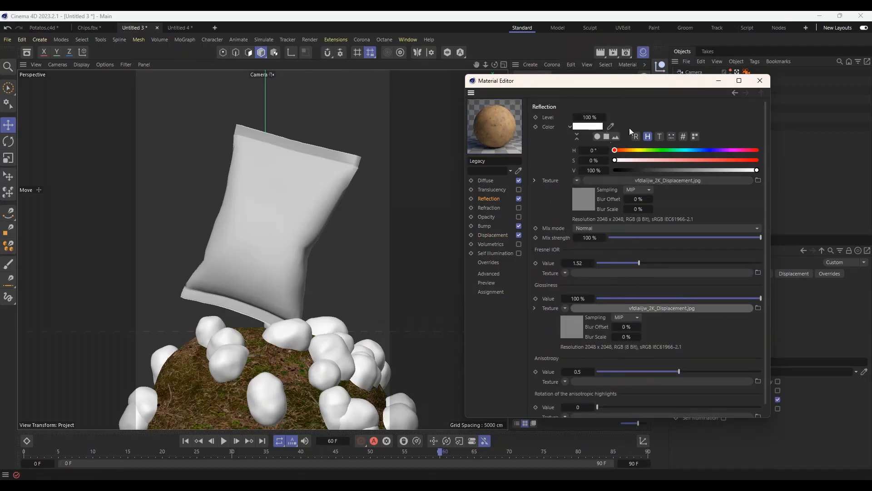
click(760, 80)
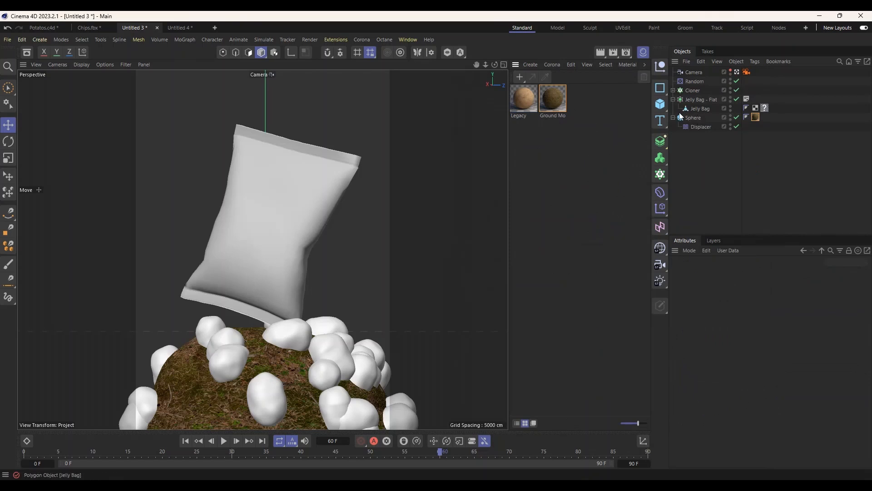
Collapse the Jelly Bag - Flat hierarchy, expand the Cloner and rename it Potato
click(700, 109)
click(674, 99)
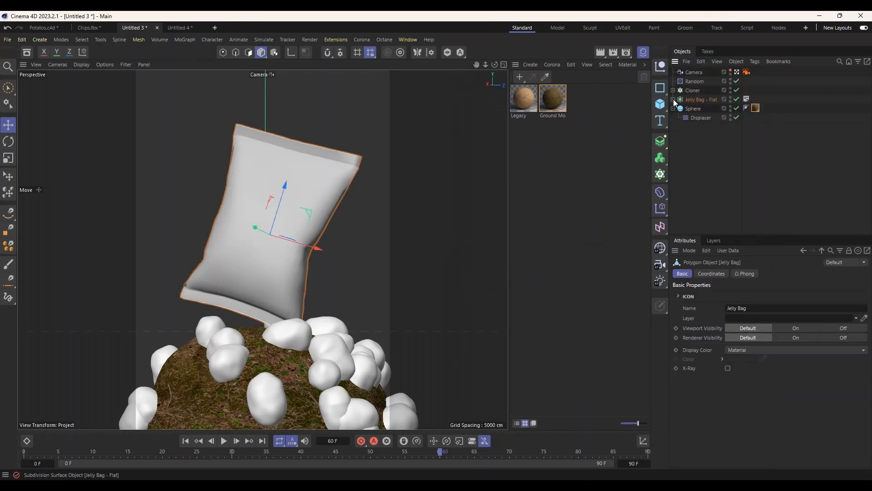
click(674, 90)
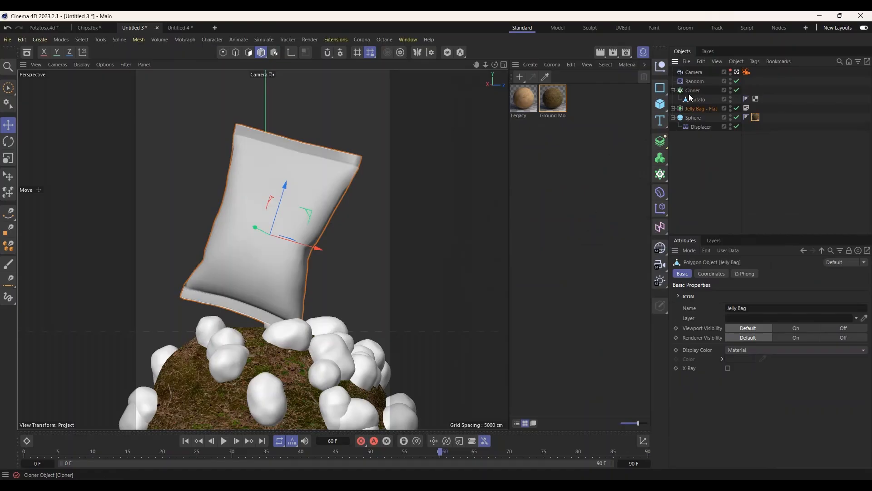
double_click(699, 90)
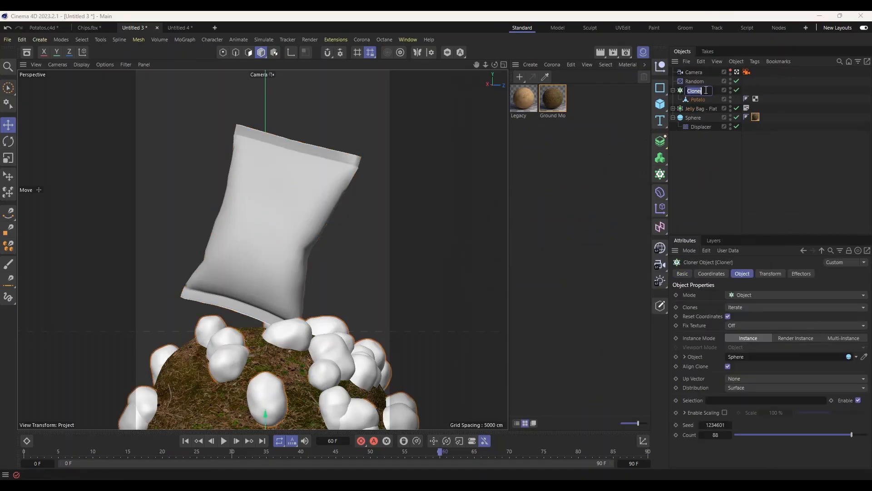
text(Potato)
key(Return)
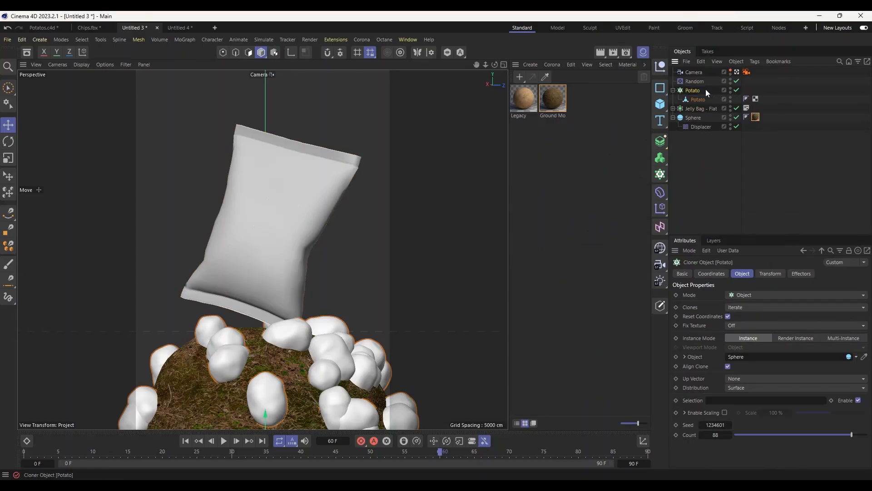
Apply the Legacy material to the Potato mesh inside the cloner and inspect the potatoes up close outside the camera view
drag(522, 99, 694, 100)
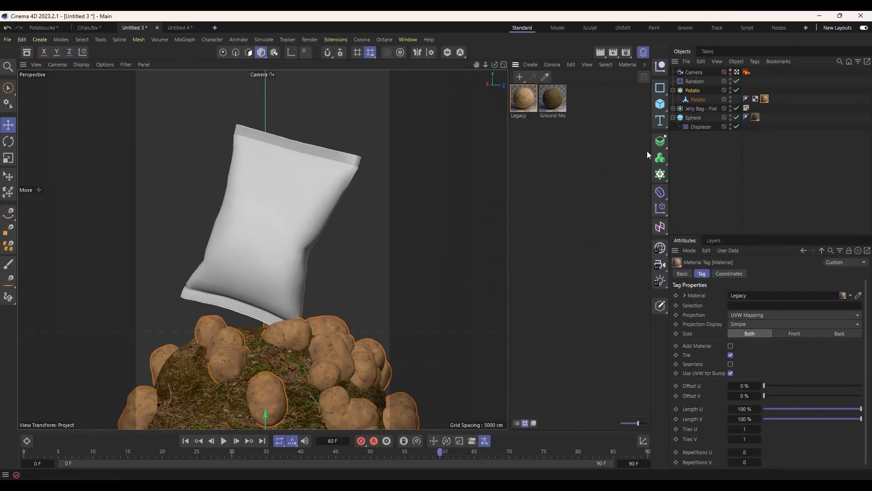
click(737, 72)
scroll(301, 290, down, 3)
scroll(296, 293, up, 5)
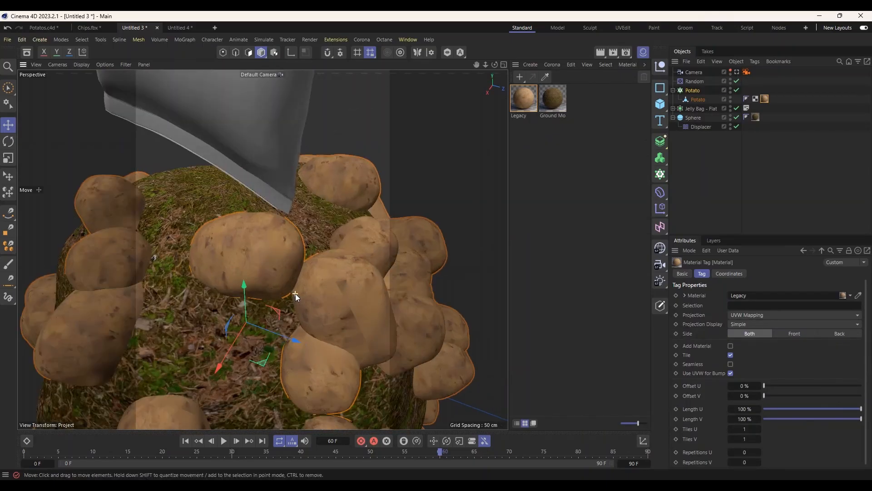
Set the projection of the potatoes' Legacy material tag to Cubic and check the texture up close
scroll(295, 294, up, 2)
alt+drag(337, 268, 242, 275)
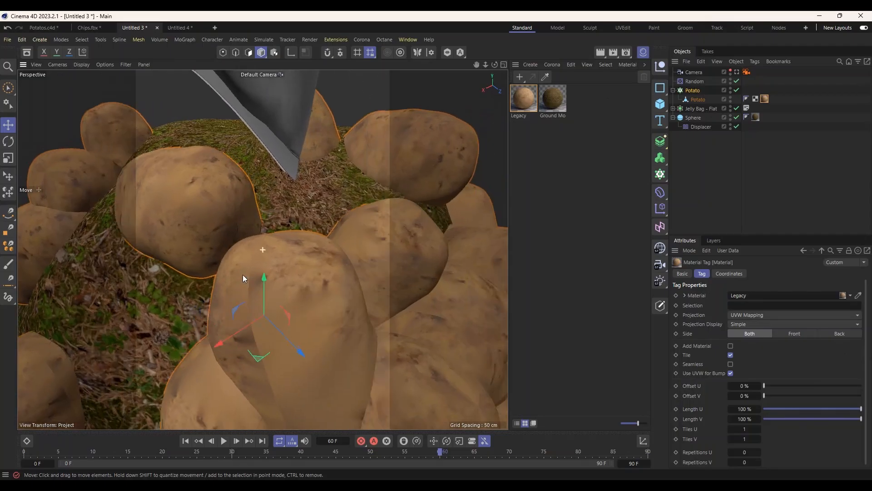
scroll(249, 274, down, 4)
scroll(266, 314, up, 4)
scroll(265, 315, down, 1)
scroll(265, 315, down, 2)
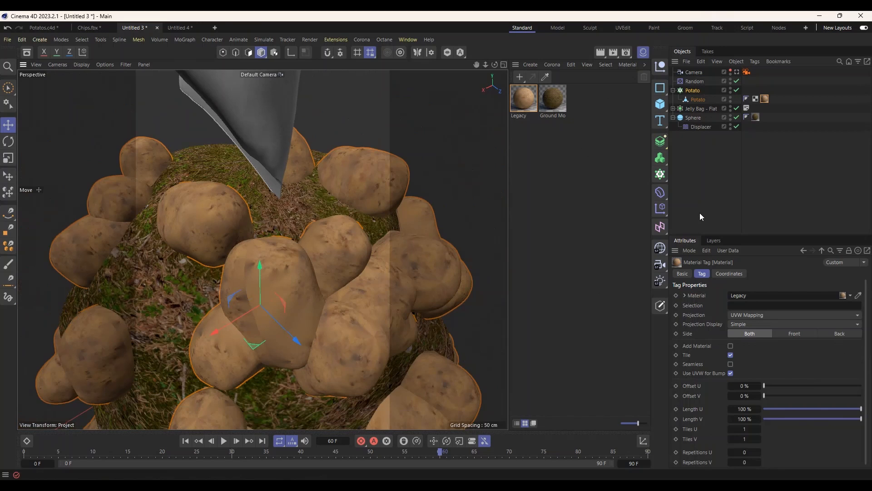
click(793, 316)
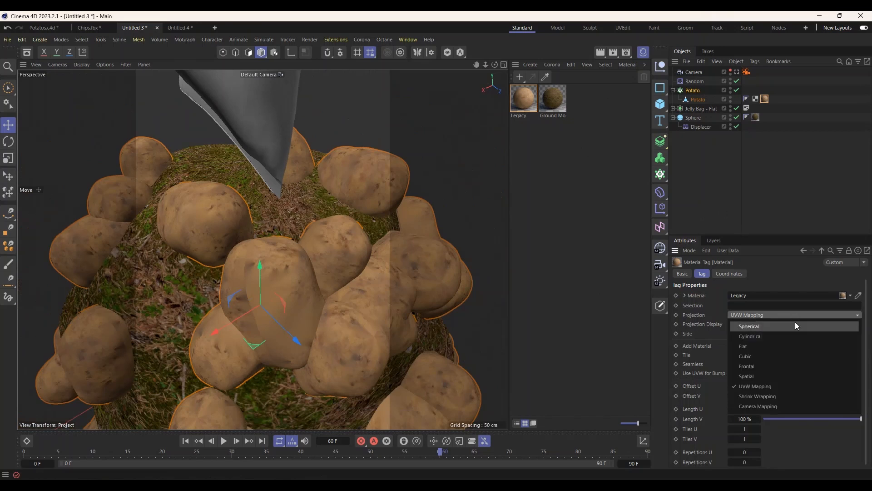
click(754, 356)
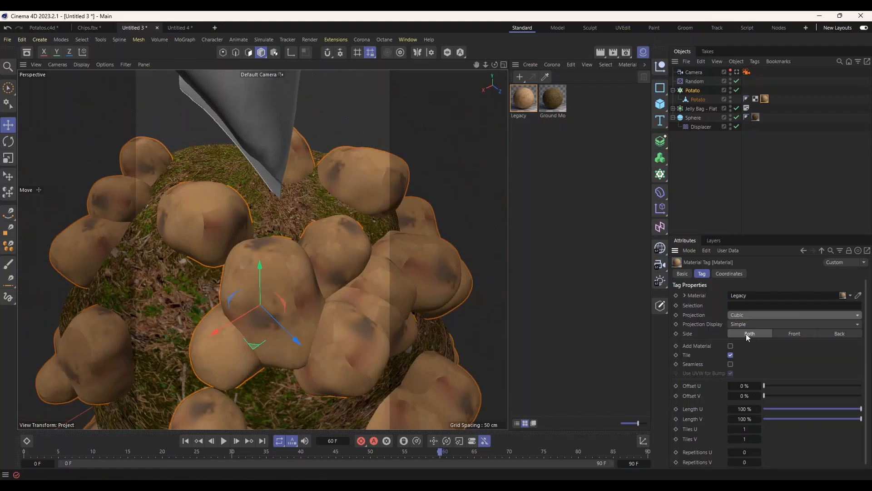
scroll(345, 293, up, 3)
scroll(345, 292, down, 2)
Try the Flat and Cylindrical projections on the potatoes' material tag, then return it to Cubic with tiling on
click(736, 318)
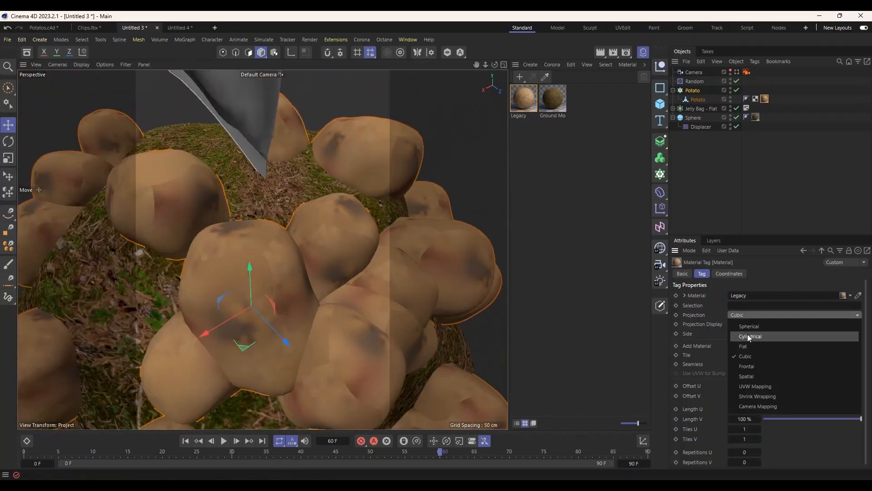
click(749, 344)
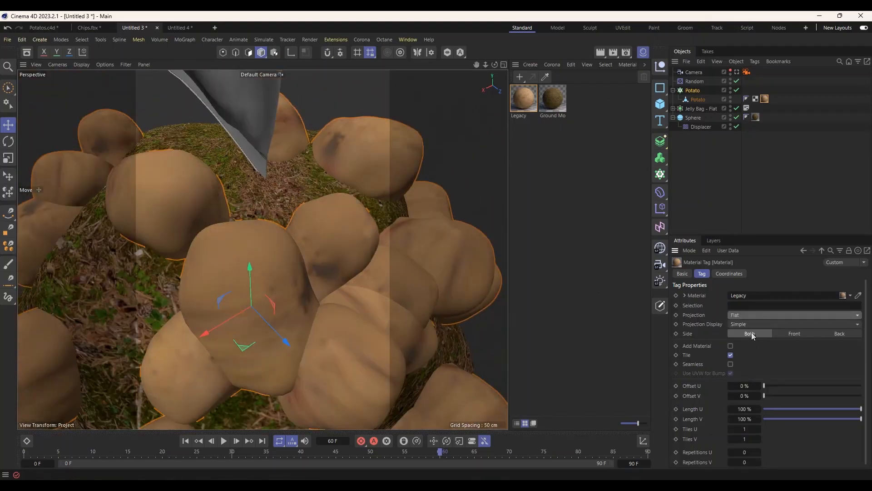
click(759, 316)
click(754, 334)
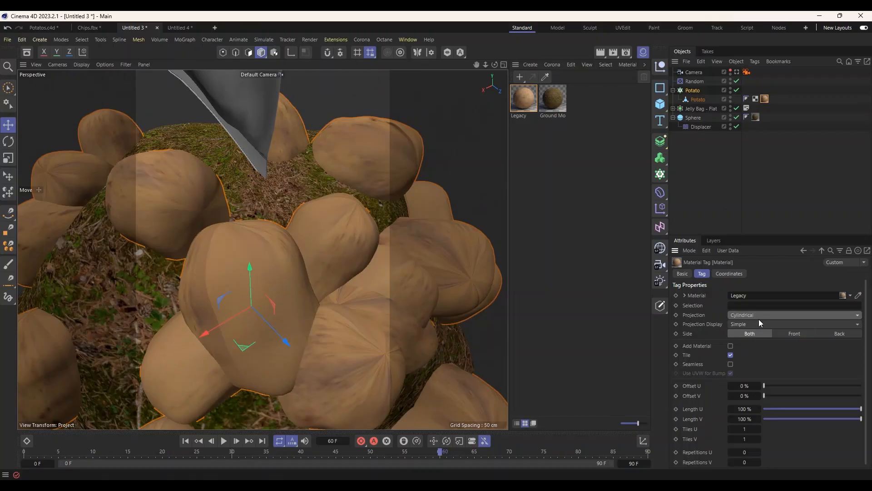
click(760, 316)
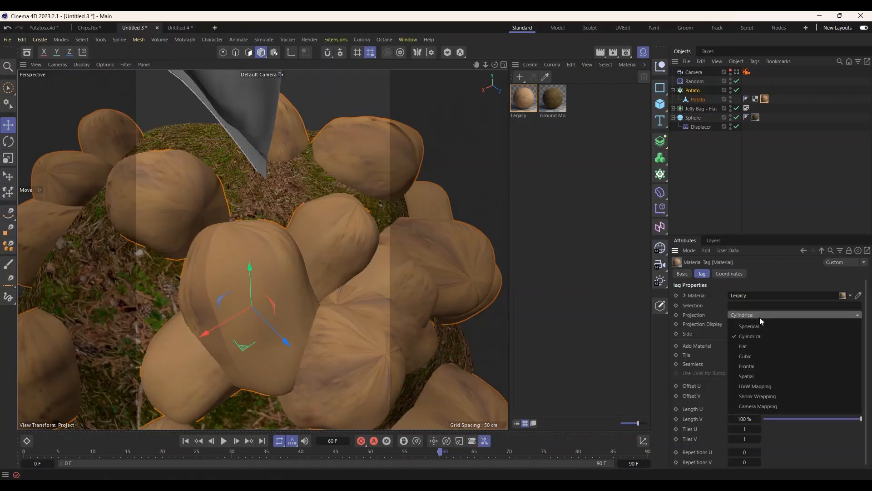
click(745, 356)
scroll(343, 293, down, 5)
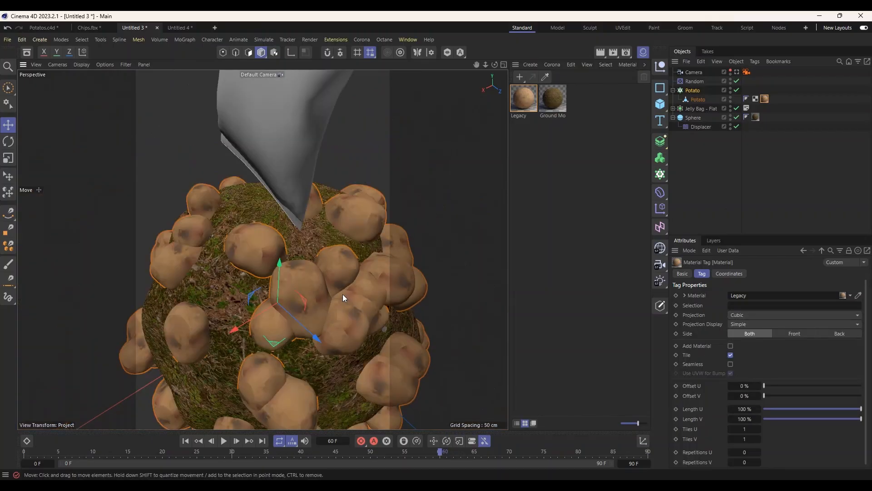
scroll(342, 294, up, 5)
click(729, 354)
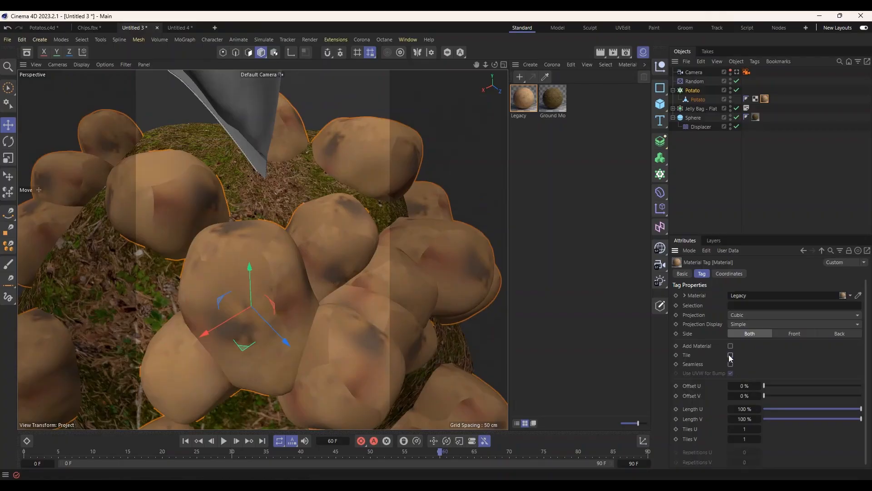
click(729, 355)
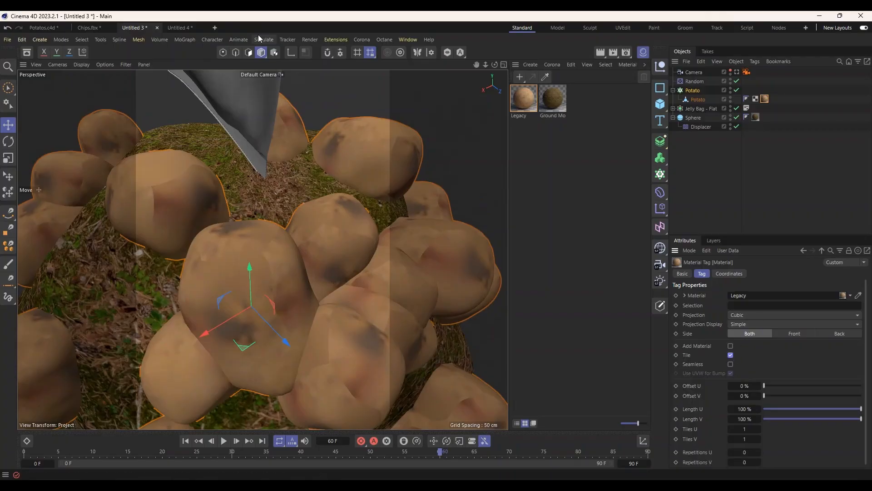
Scale the potatoes' texture projection down to about 16% in Texture mode, inspect the potatoes and return to Model mode
click(275, 53)
click(8, 158)
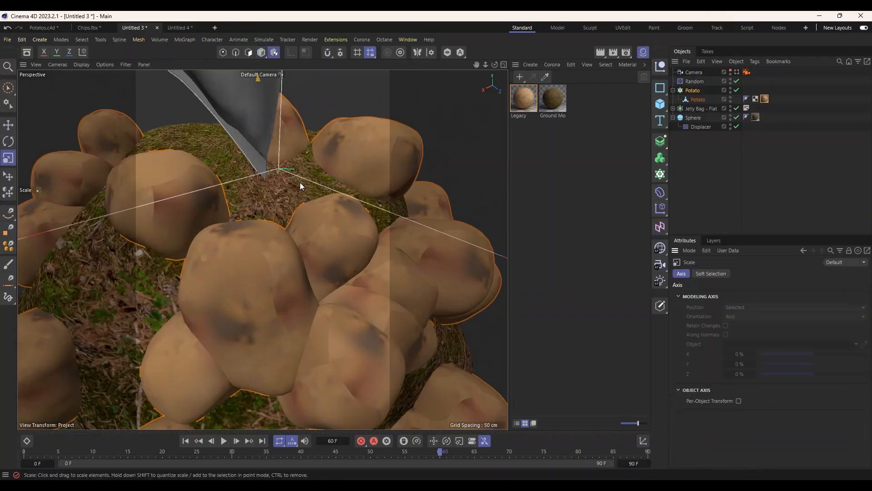
drag(300, 182, 32, 205)
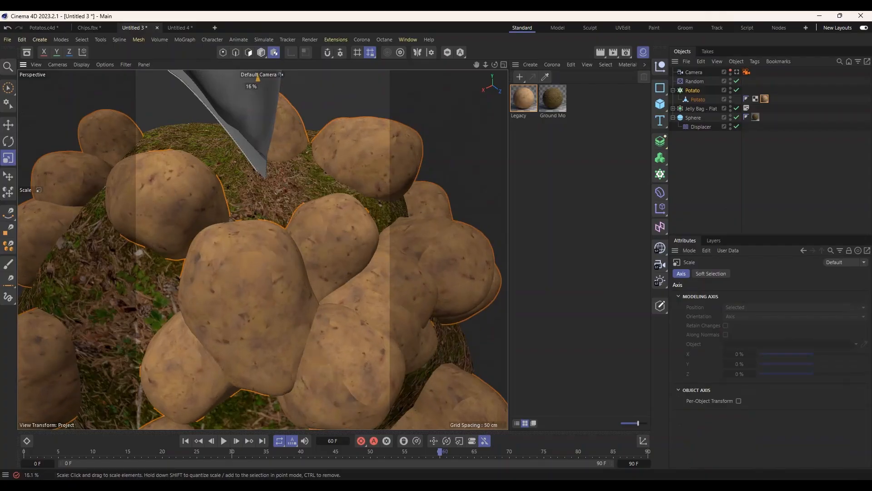
scroll(342, 258, down, 10)
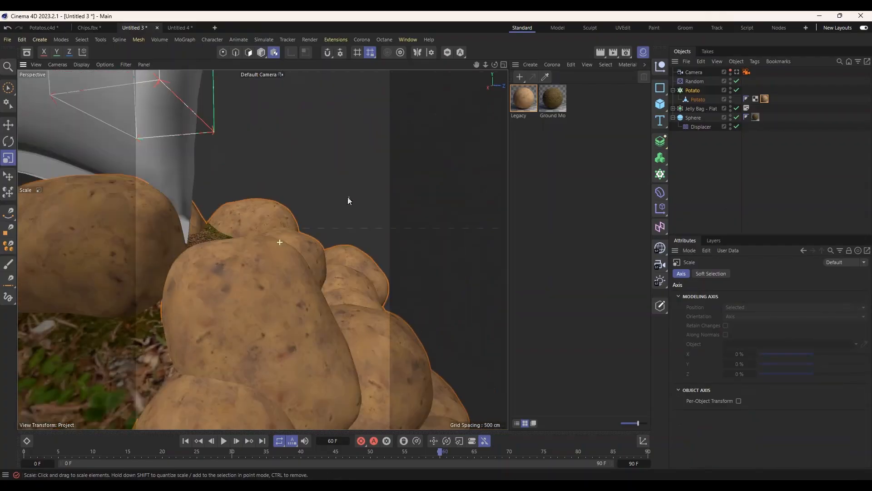
scroll(304, 250, up, 8)
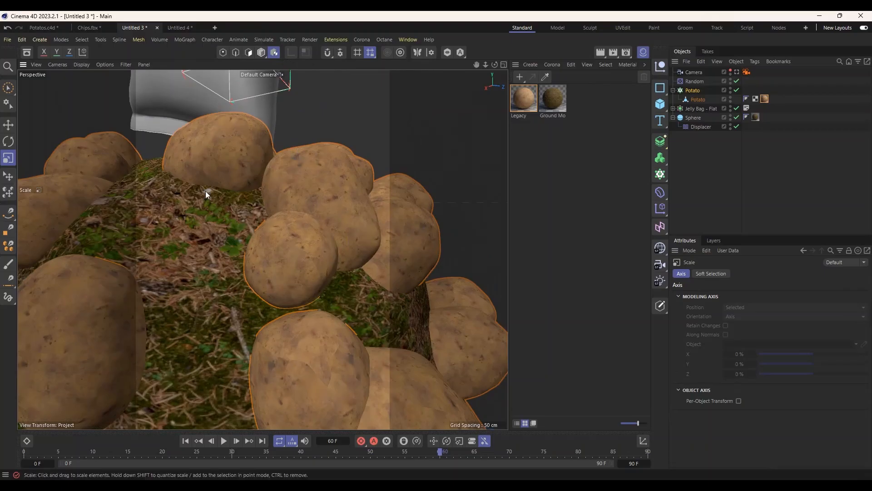
click(261, 52)
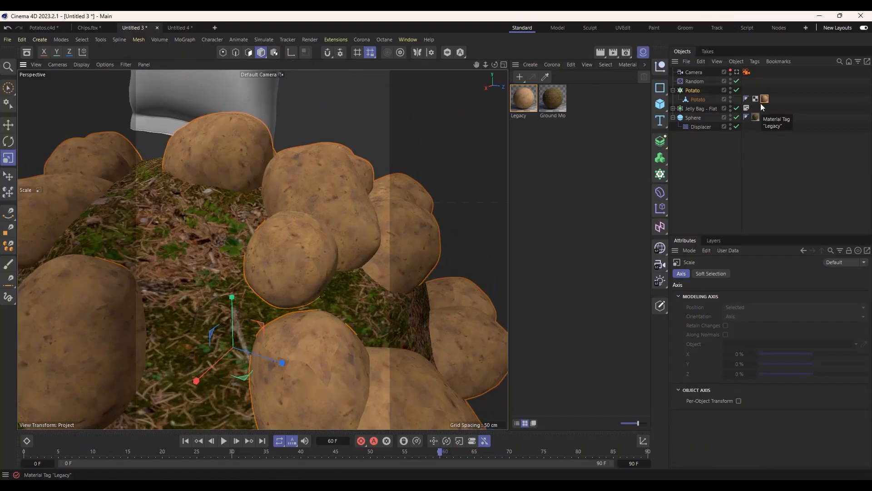
Return to the scene camera view, hide the Material Manager and select the Jelly Bag mesh inside Jelly Bag - Flat
click(737, 72)
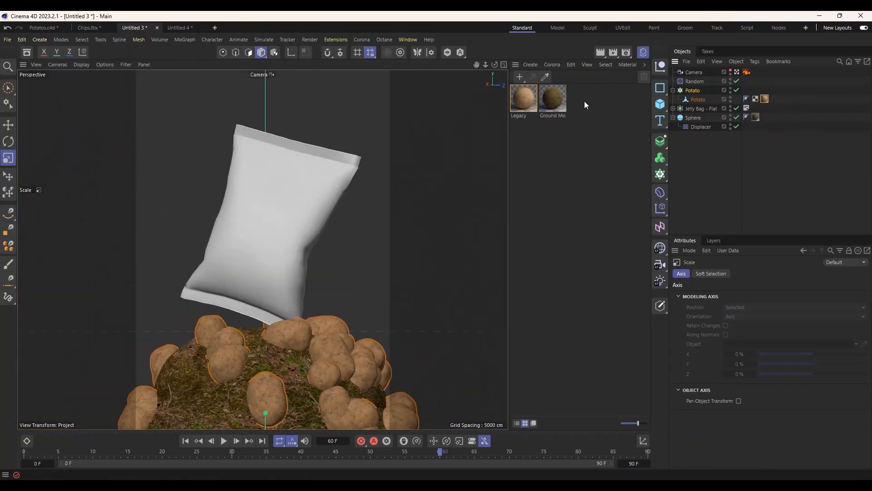
click(639, 56)
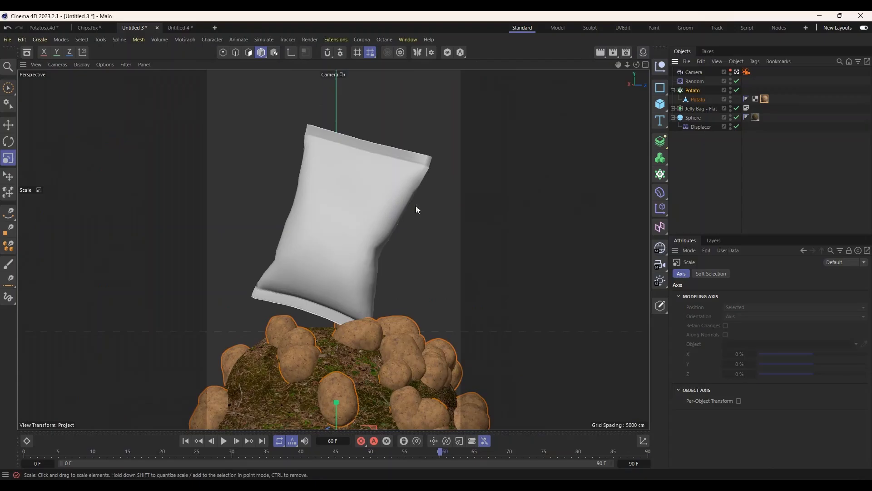
click(673, 108)
click(708, 118)
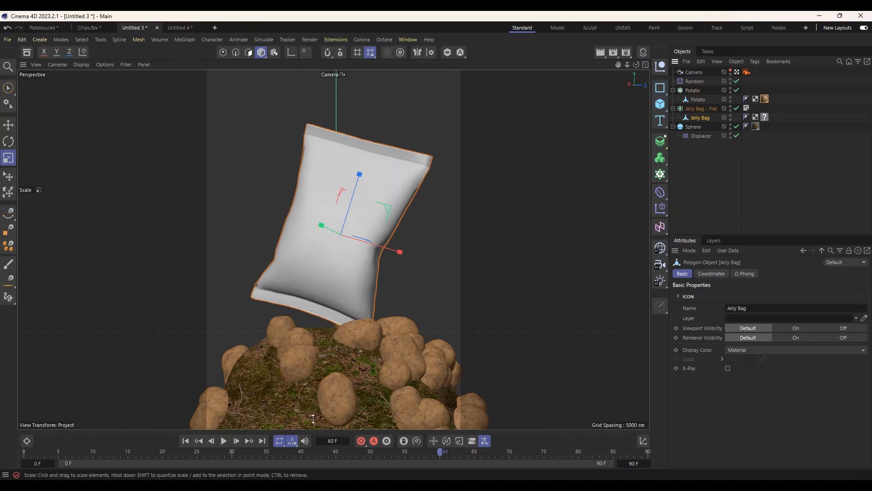
Switch to File Explorer and open the tex folder of the Potato project
click(252, 468)
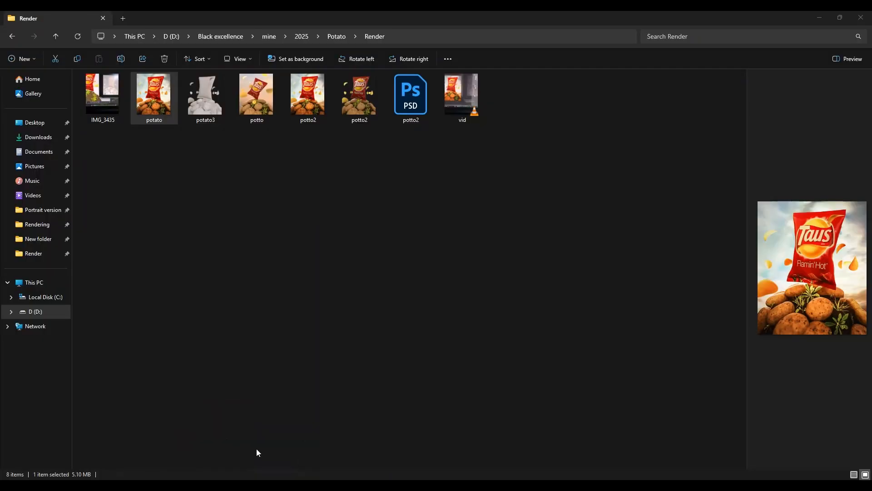
click(13, 37)
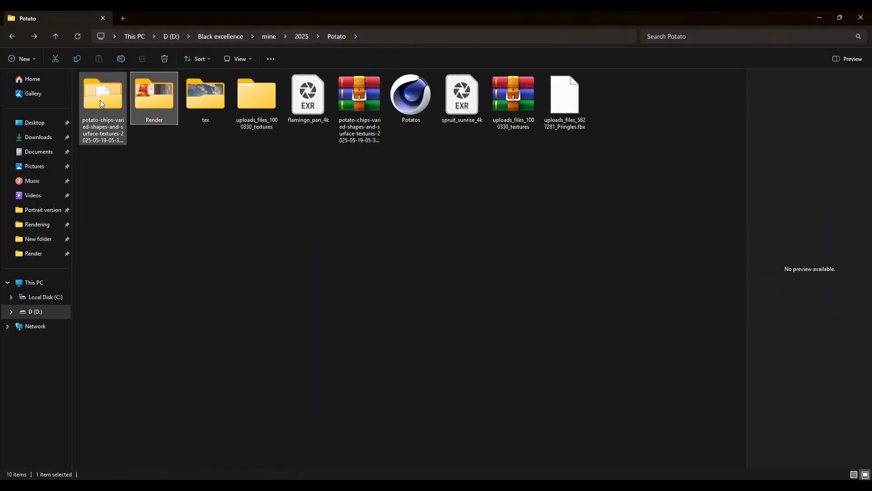
click(196, 157)
double_click(216, 100)
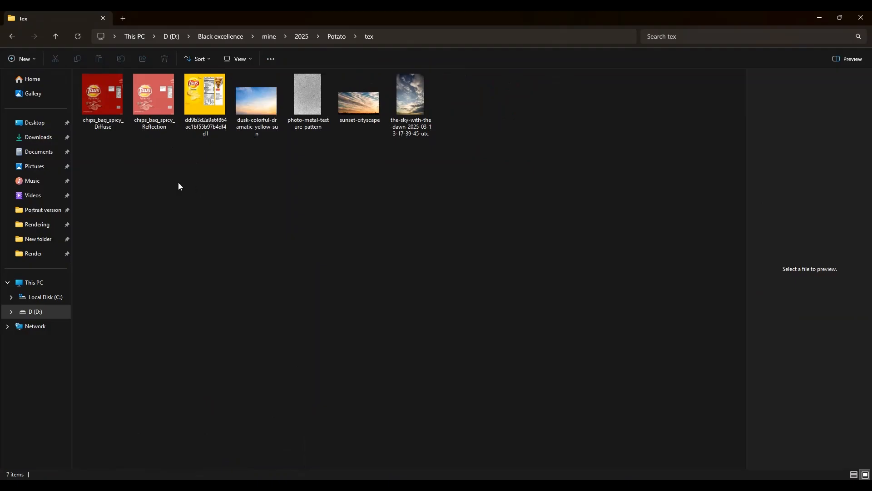
Compare the previews of the red chips_bag_spicy_Diffuse image and the yellow Lay's Classic bag texture
click(99, 98)
click(209, 97)
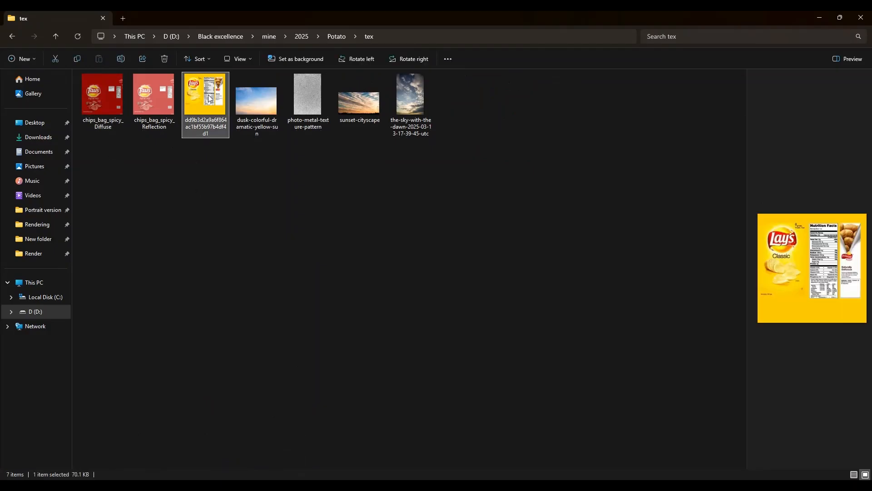
click(114, 106)
click(198, 97)
click(106, 102)
click(218, 105)
click(98, 100)
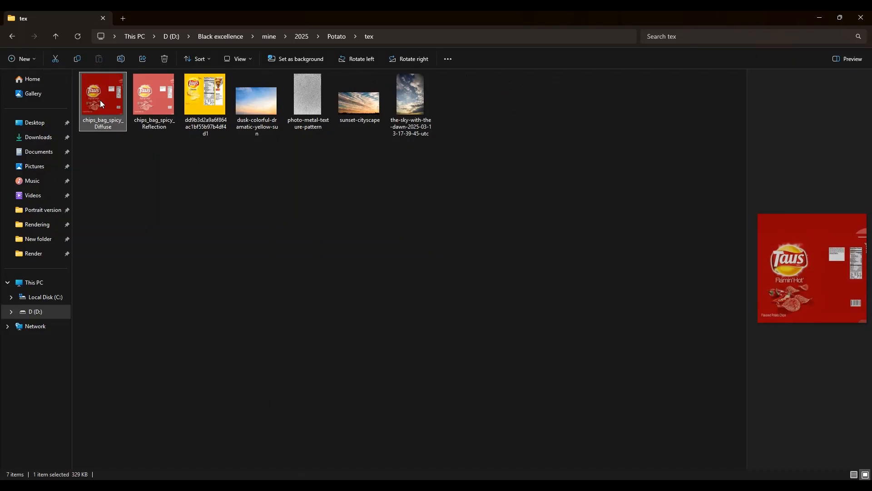
click(215, 96)
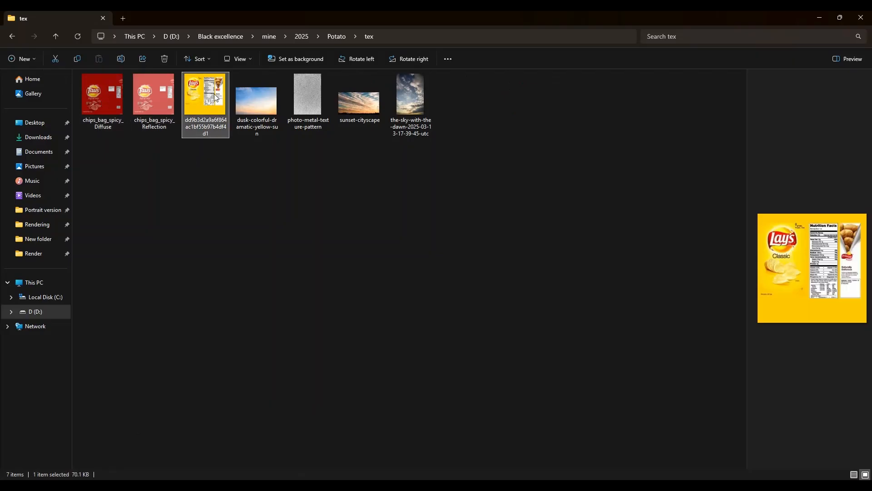
Switch back to Cinema 4D, show the Material Manager and create a new Corona Legacy material for the bag
drag(98, 96, 602, 183)
click(645, 65)
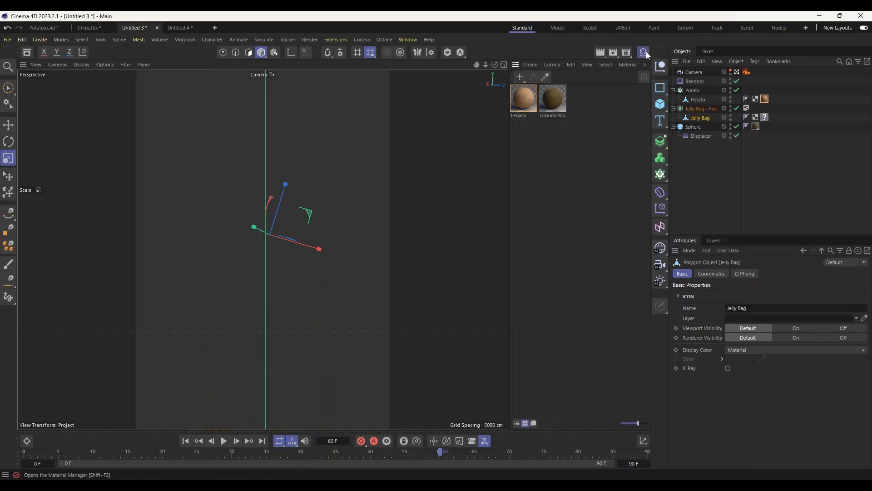
click(552, 64)
click(569, 91)
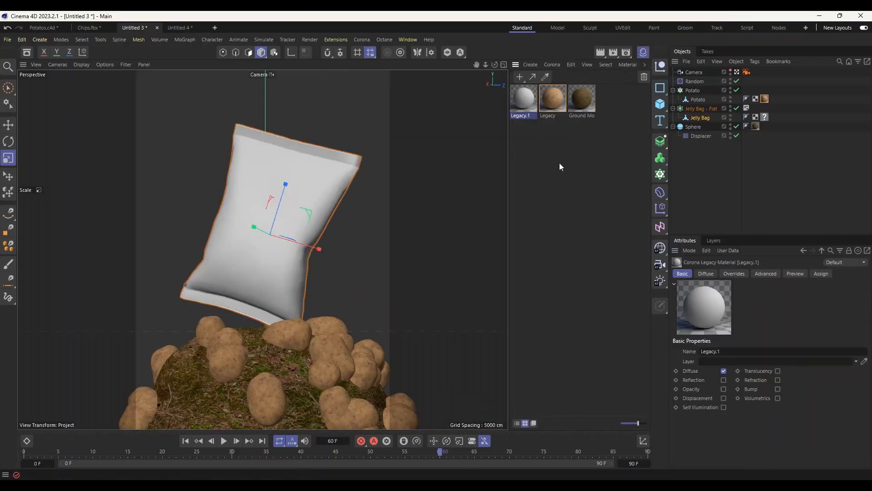
Load chips_bag_spicy_Diffuse as the new material's Diffuse texture, copying the image to the project location, and close the Material Editor
double_click(527, 98)
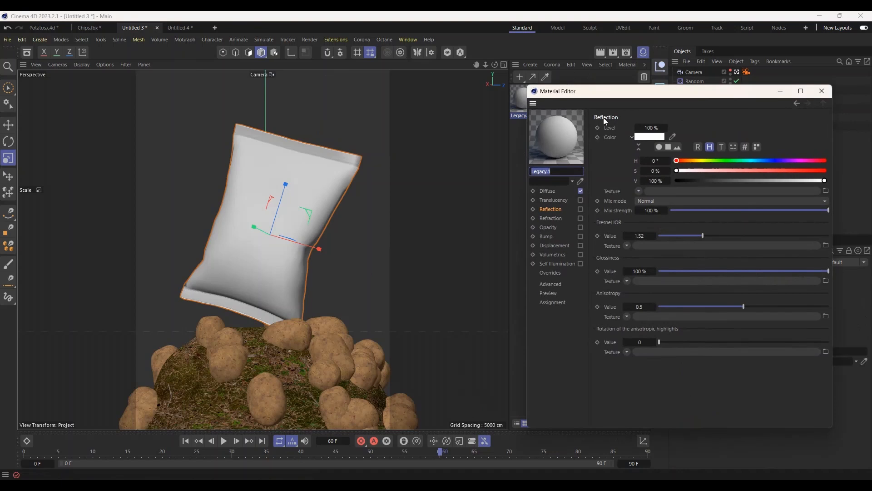
click(544, 192)
drag(636, 91, 514, 107)
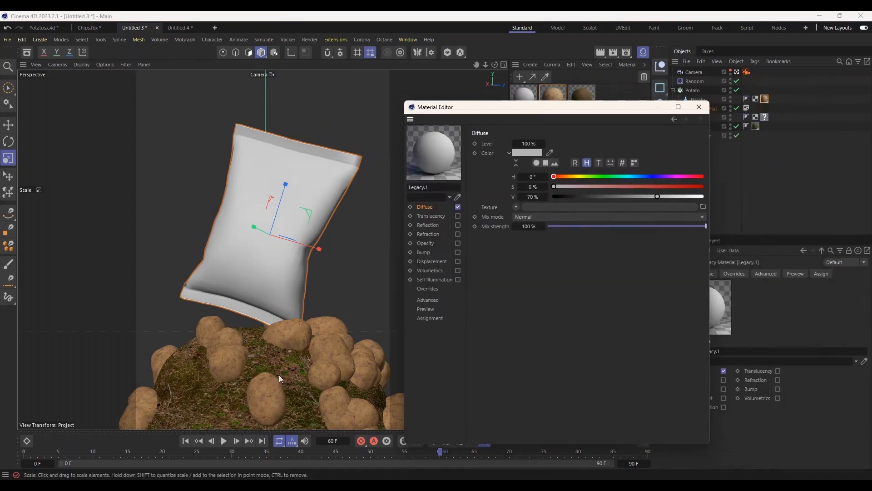
mouse_move(235, 469)
click(249, 446)
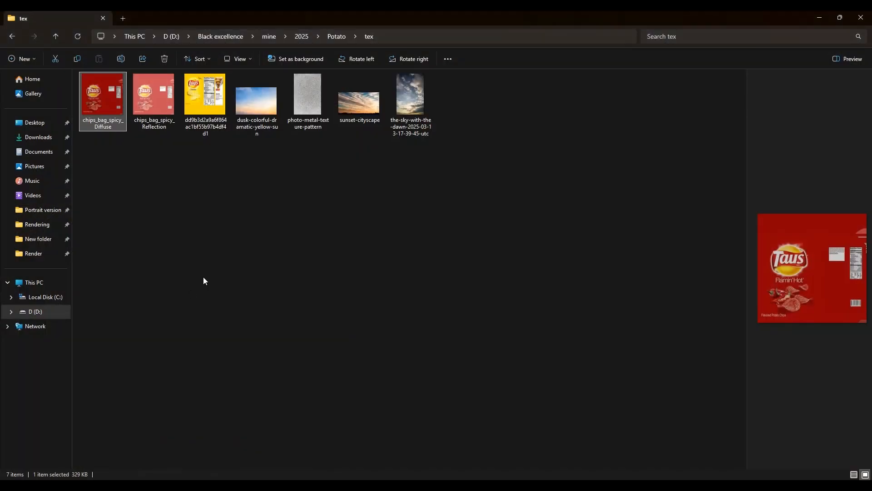
drag(104, 100, 637, 204)
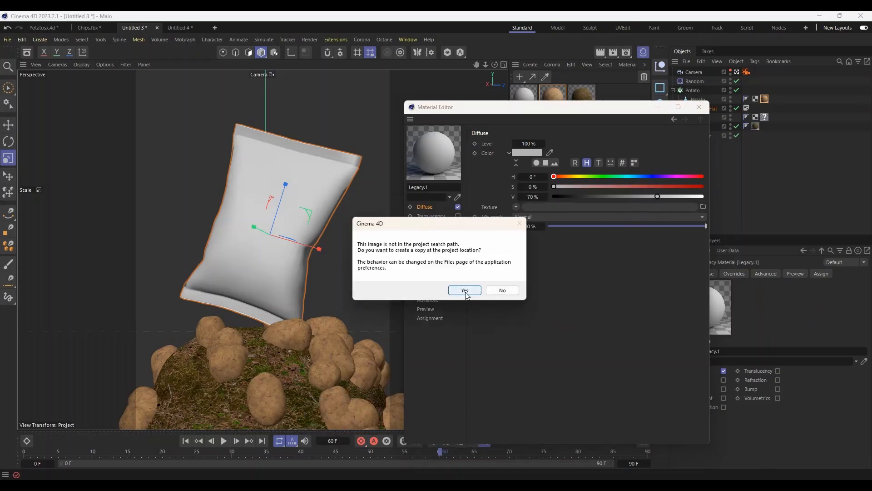
click(463, 293)
click(699, 107)
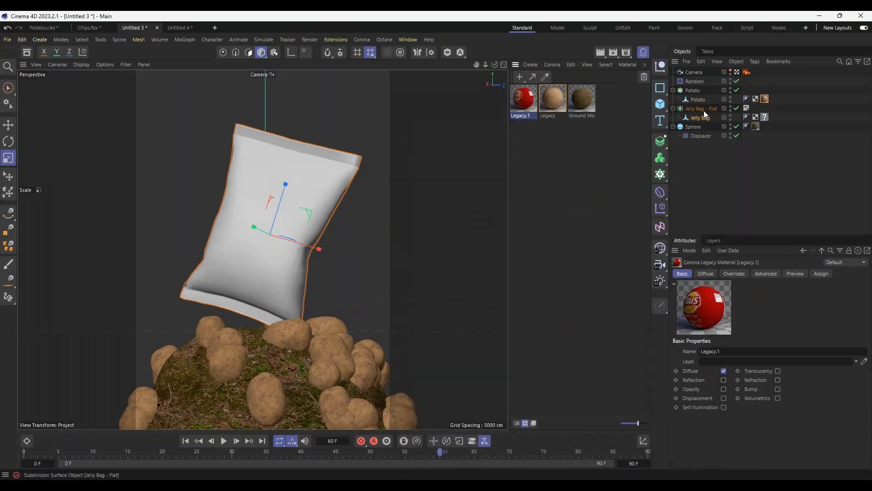
Replace the Jelly Bag's missing material with Legacy.1 and inspect the printed bag from other angles outside the camera view
drag(530, 115, 765, 118)
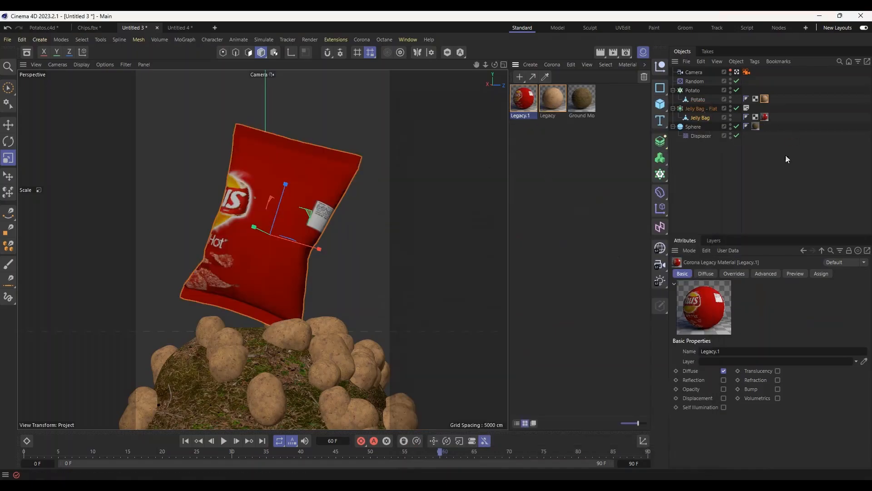
click(737, 72)
scroll(311, 283, down, 3)
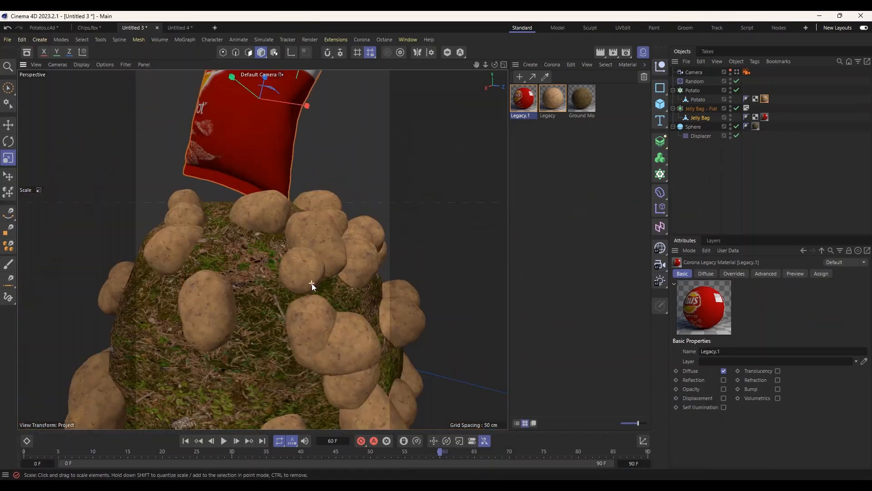
alt+drag(282, 198, 391, 227)
scroll(362, 320, down, 3)
alt+drag(262, 249, 375, 208)
scroll(274, 211, up, 5)
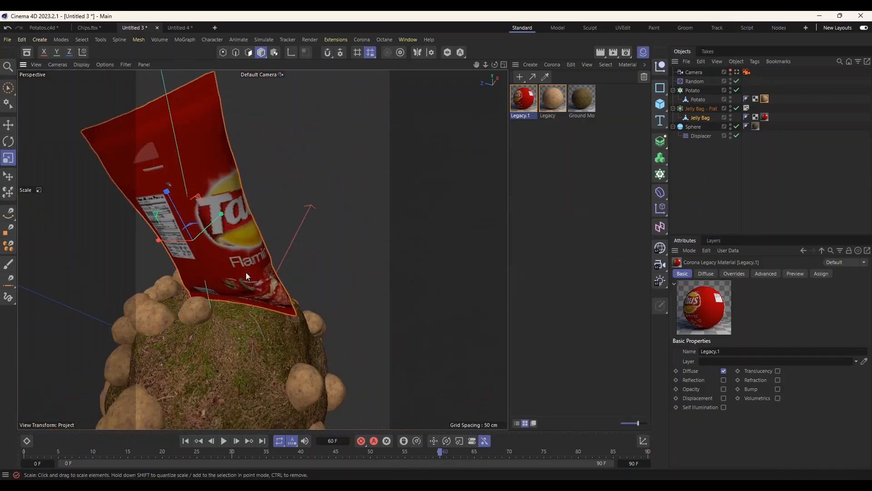
Set the viewport preview size of the chips bag's Legacy.1 material to 2048x2048
scroll(221, 231, up, 2)
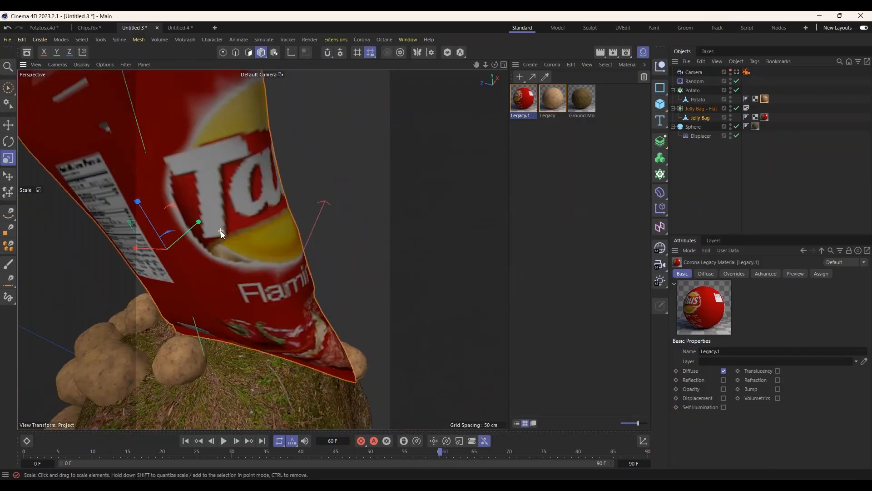
double_click(523, 98)
click(823, 95)
alt+drag(400, 214, 258, 190)
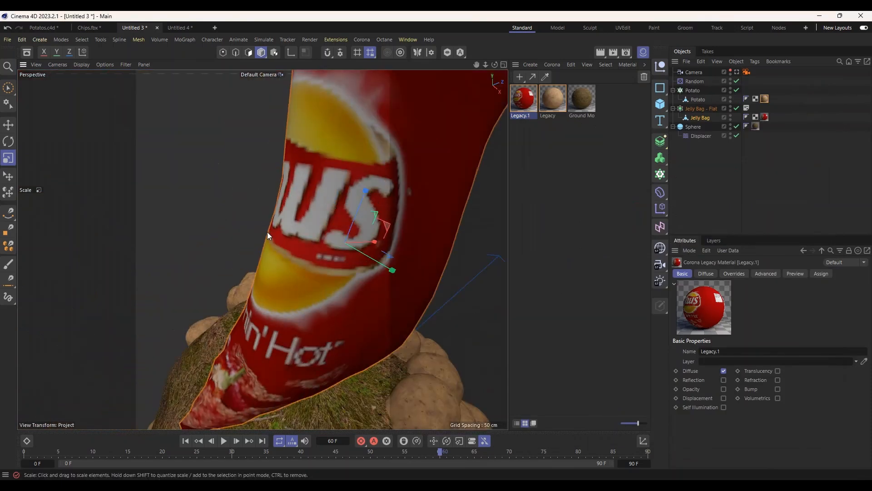
scroll(267, 232, down, 5)
alt+drag(241, 174, 318, 181)
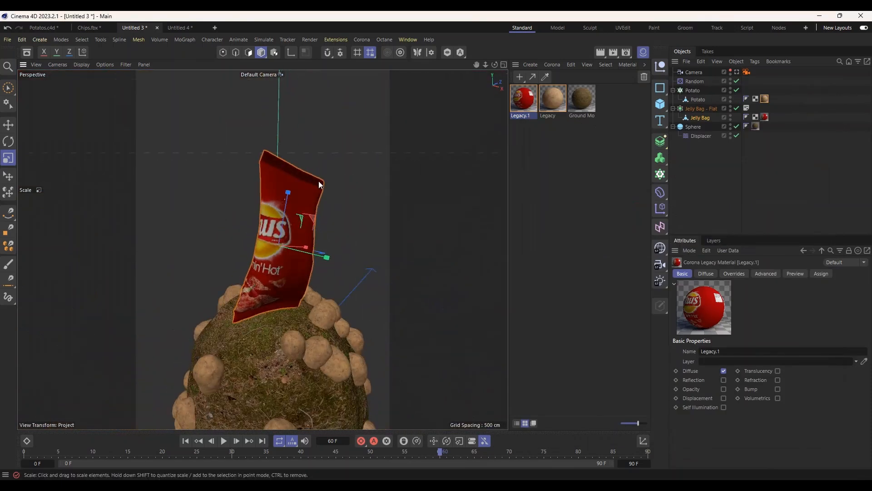
double_click(530, 104)
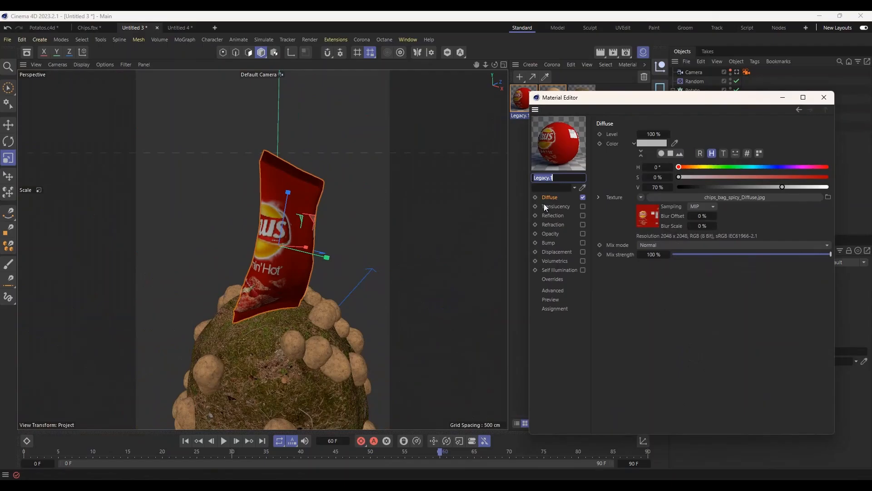
click(550, 300)
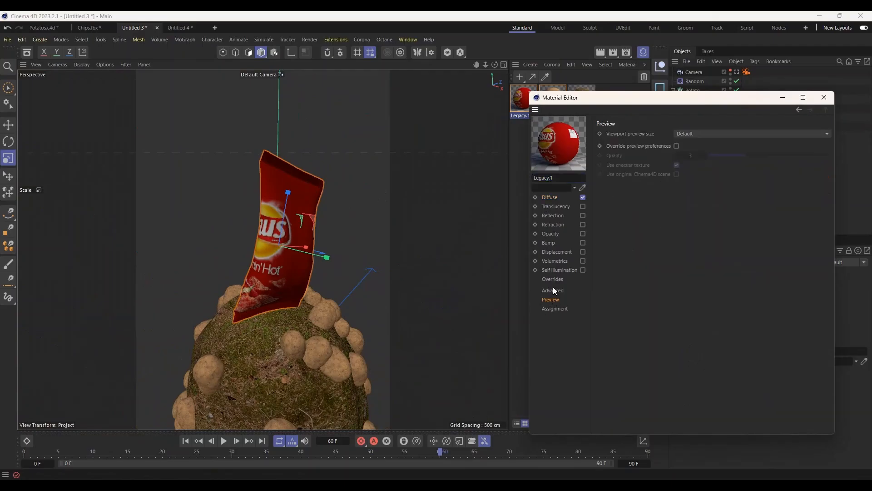
click(712, 134)
click(705, 213)
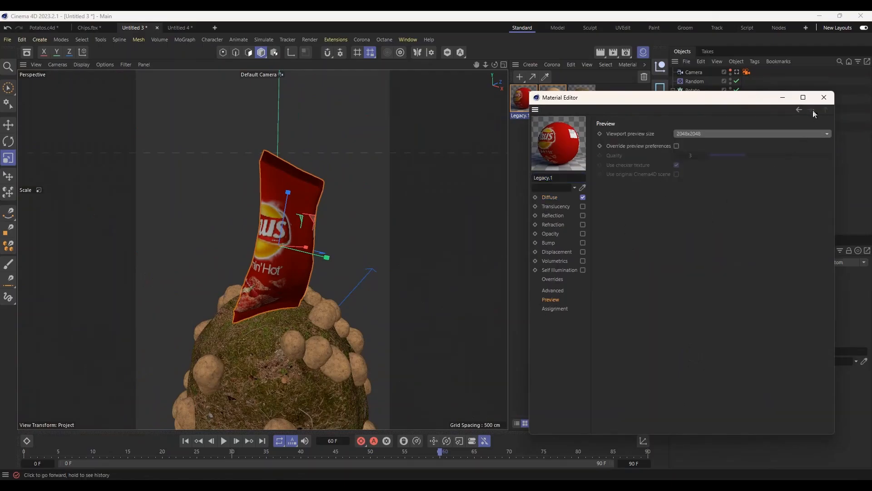
Close the material editor, look through the scene camera and select the material tag of the Jelly Bag
click(824, 97)
drag(318, 236, 255, 225)
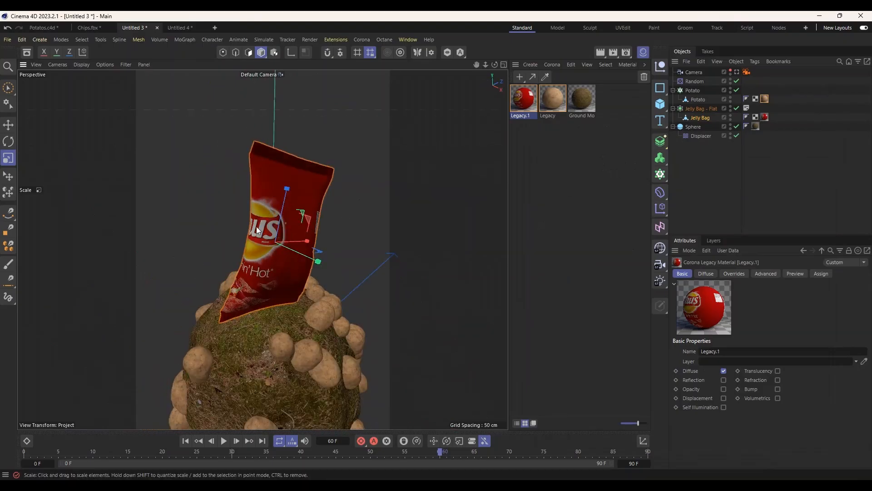
click(738, 72)
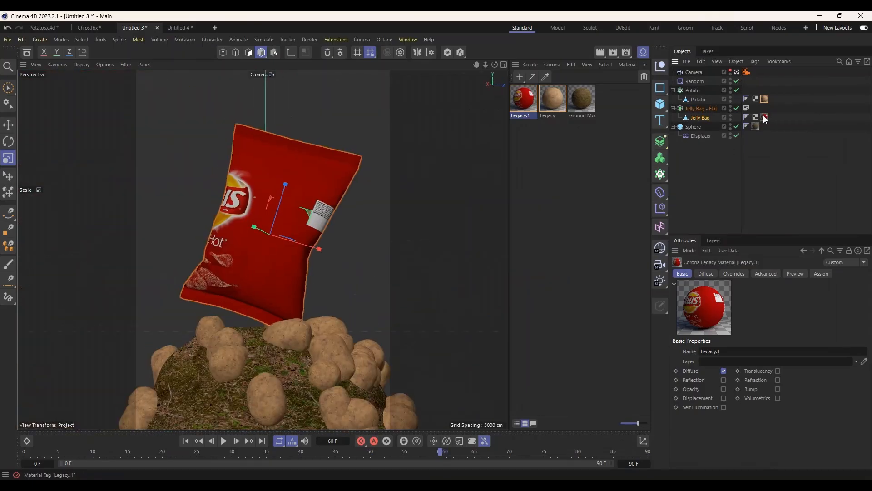
click(765, 117)
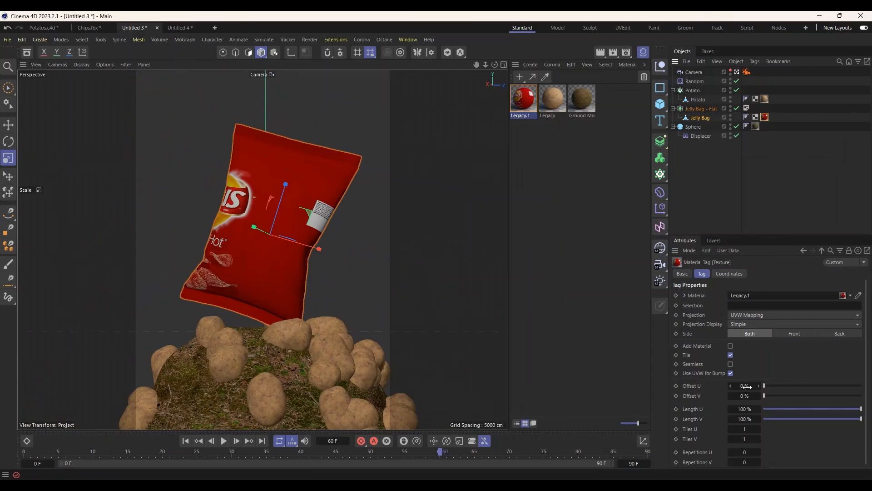
Position the label on the bag's front with Offset U -70%, Offset V -9% and Length U 95%
drag(748, 386, 709, 386)
key(ctrl+z)
key(ctrl+z)
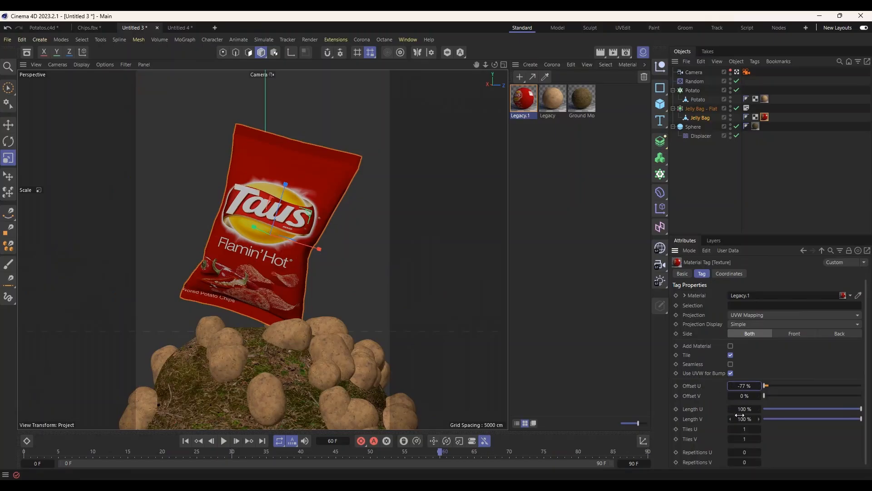
drag(741, 415, 739, 396)
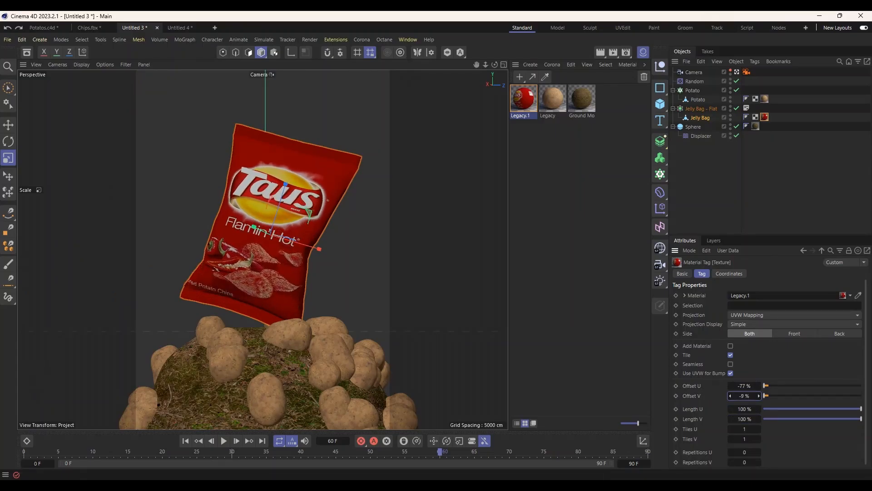
drag(747, 409, 744, 385)
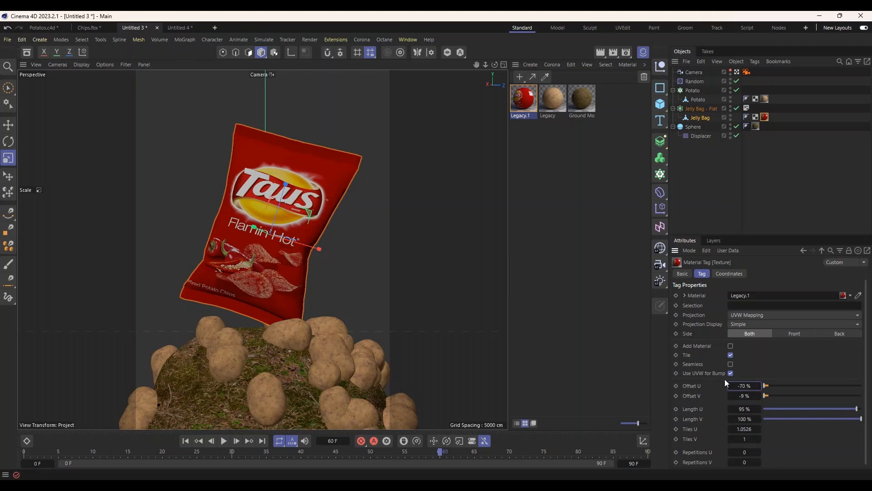
Leave the camera view and examine how the texture wraps around the back of the chip bag
click(737, 72)
click(737, 72)
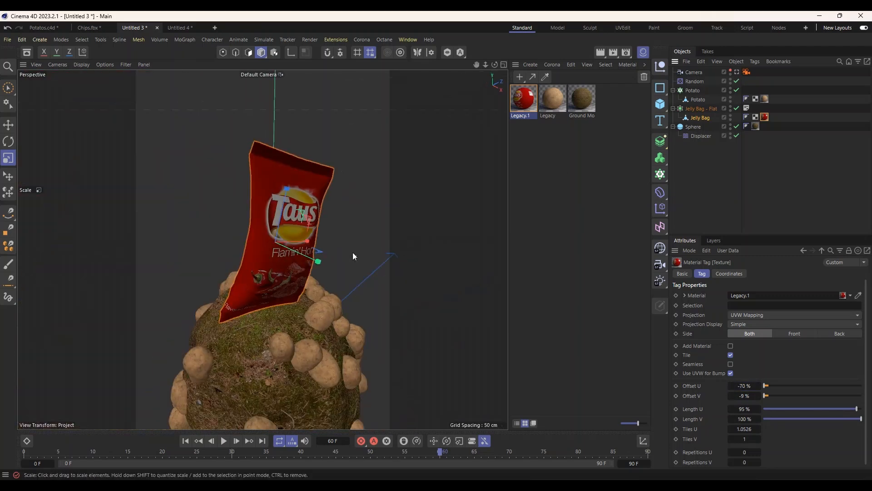
alt+drag(299, 236, 425, 230)
scroll(313, 151, up, 4)
alt+drag(317, 175, 355, 241)
scroll(324, 221, down, 5)
scroll(276, 268, up, 5)
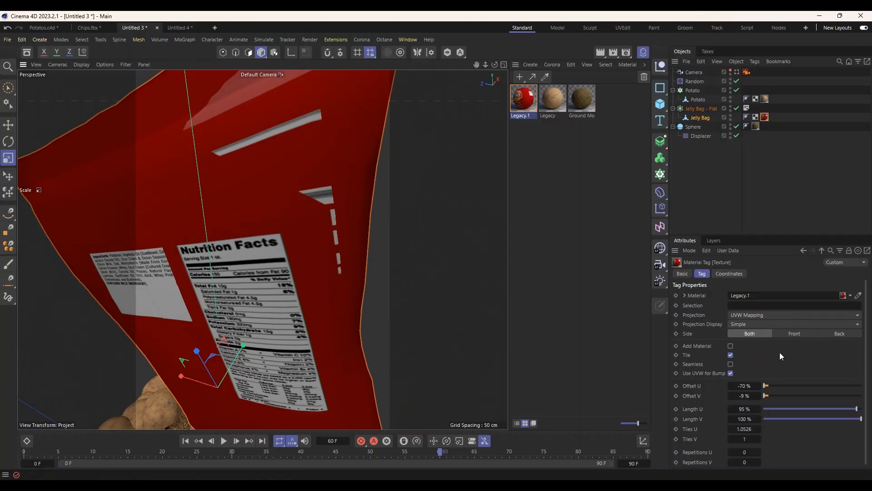
Undo the offset and length changes of the bag's texture while checking its back side
key(ctrl+z)
key(ctrl+z)
key(ctrl+z)
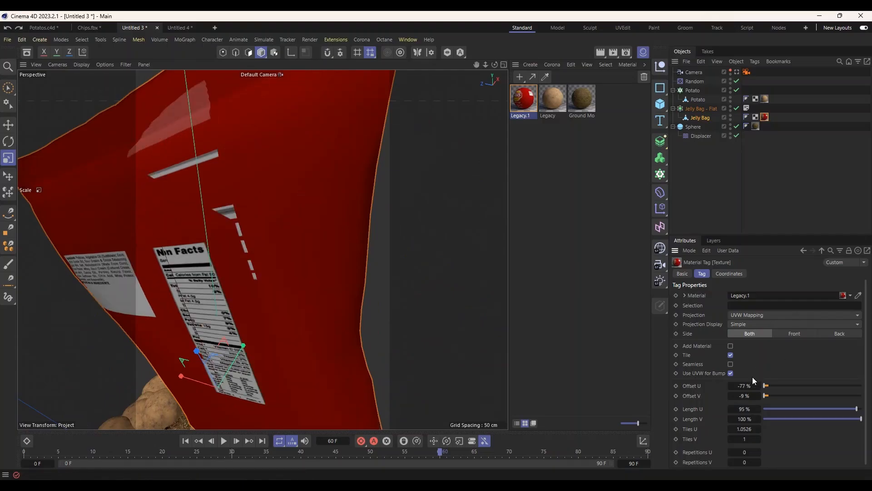
scroll(254, 271, down, 5)
alt+drag(273, 263, 326, 222)
key(ctrl+z)
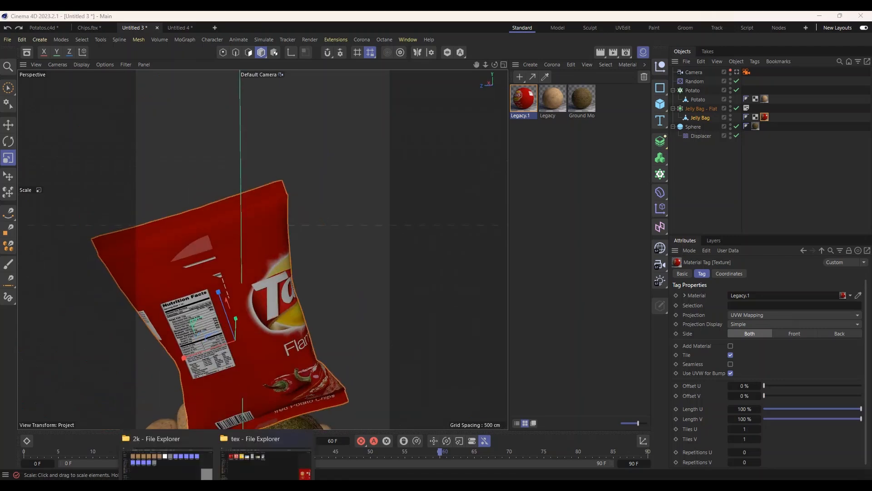
View the texture image chips_bag_spicy_Diffuse.jpg from the tex folder in File Explorer
click(199, 449)
double_click(112, 103)
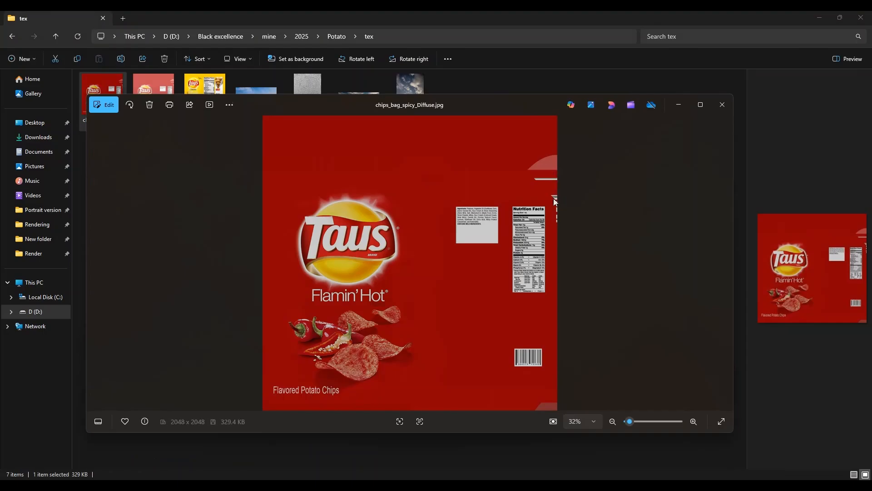
click(722, 105)
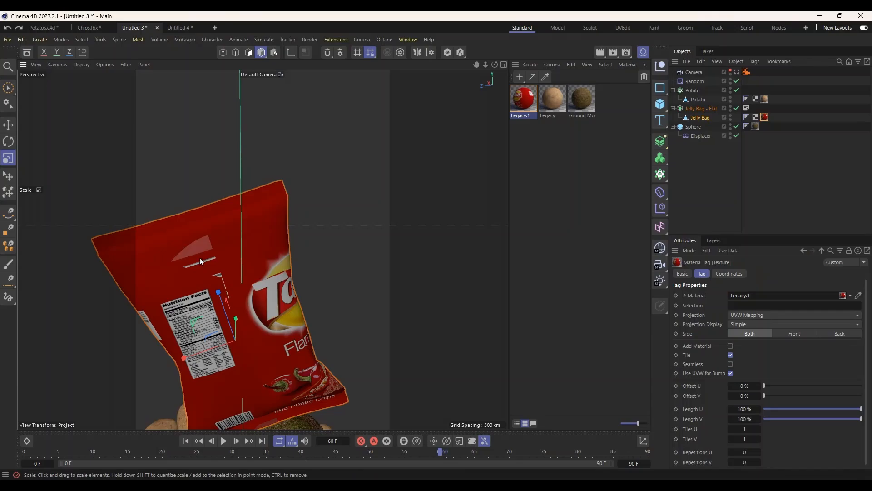
Redo the bag's texture changes up to Offset U -70% and Length U 95%, and return to the camera view
click(20, 29)
click(20, 29)
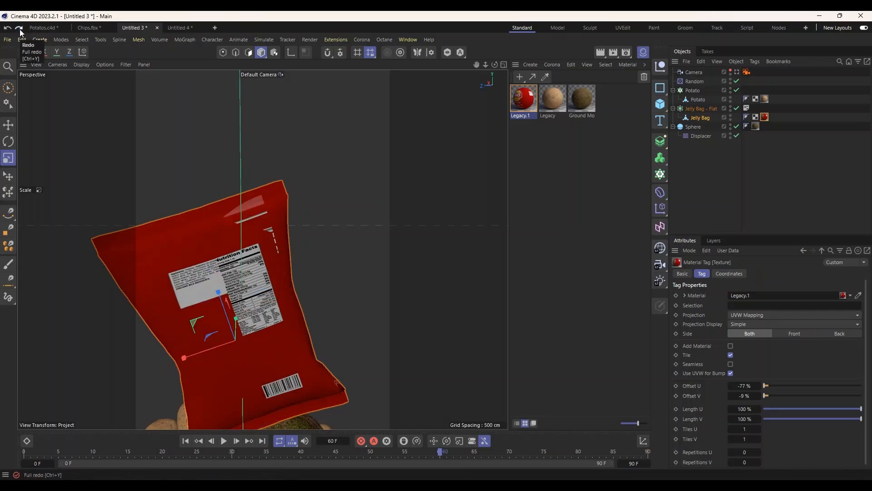
alt+drag(266, 220, 48, 214)
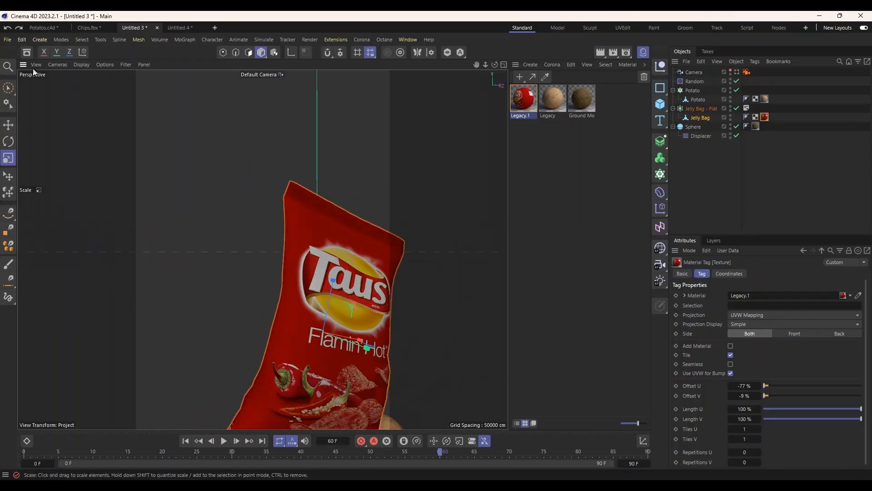
click(19, 29)
click(19, 30)
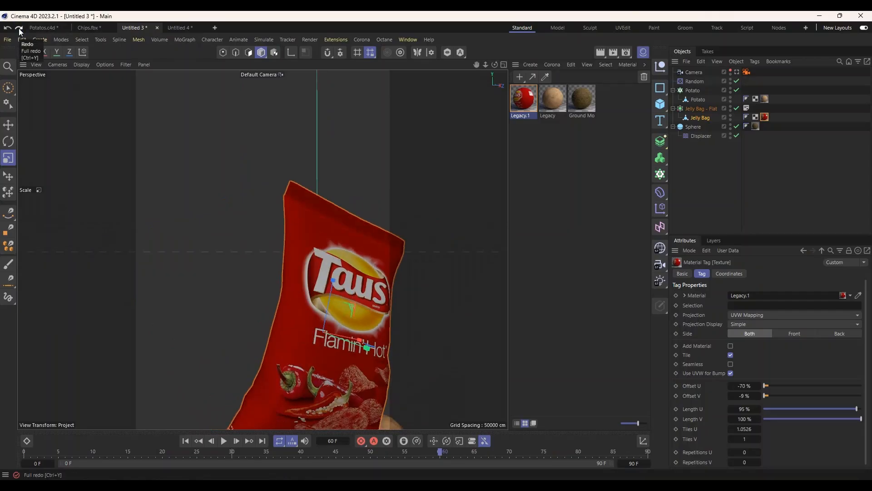
click(737, 72)
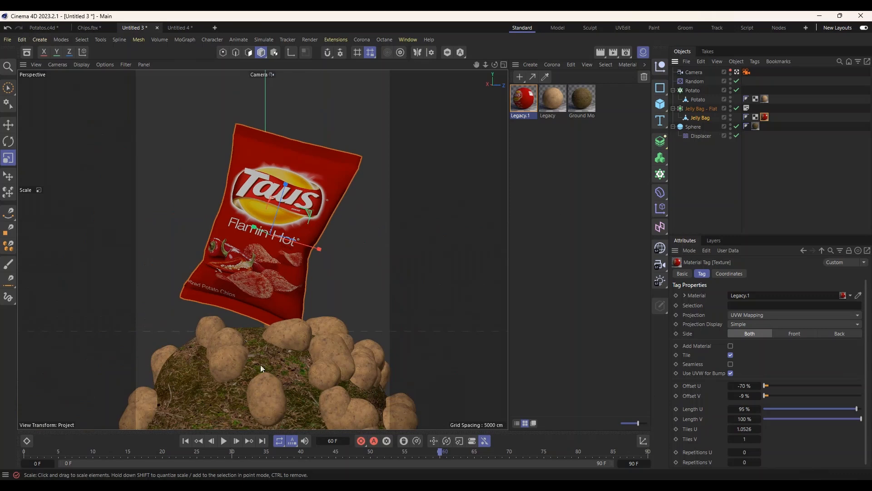
Switch to Chaos Cosmos and browse the Flowers category of the 3D vegetation models
mouse_move(677, 484)
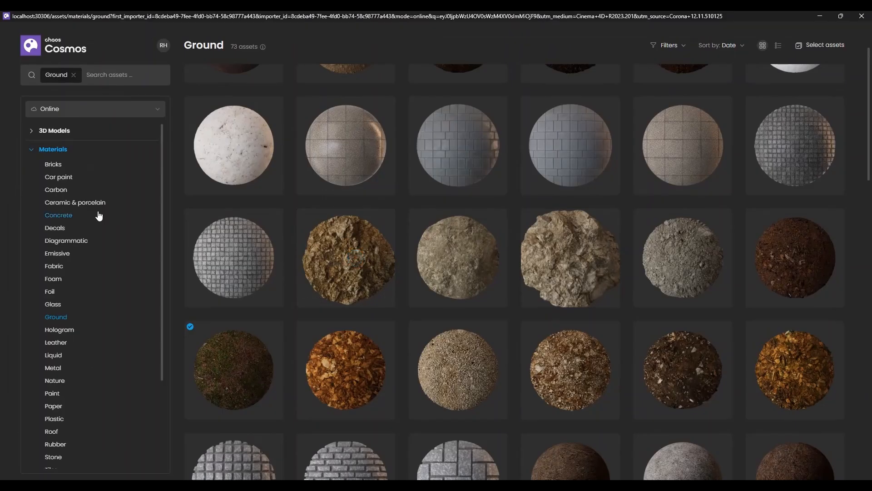
click(67, 133)
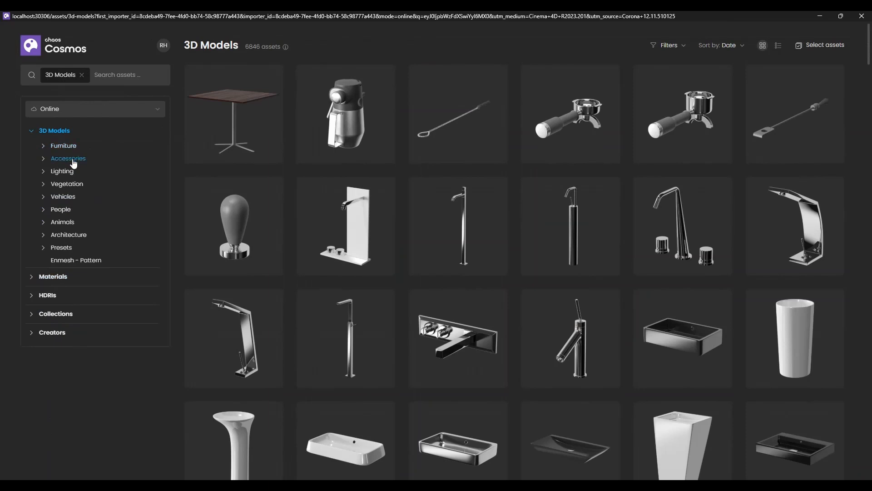
click(71, 185)
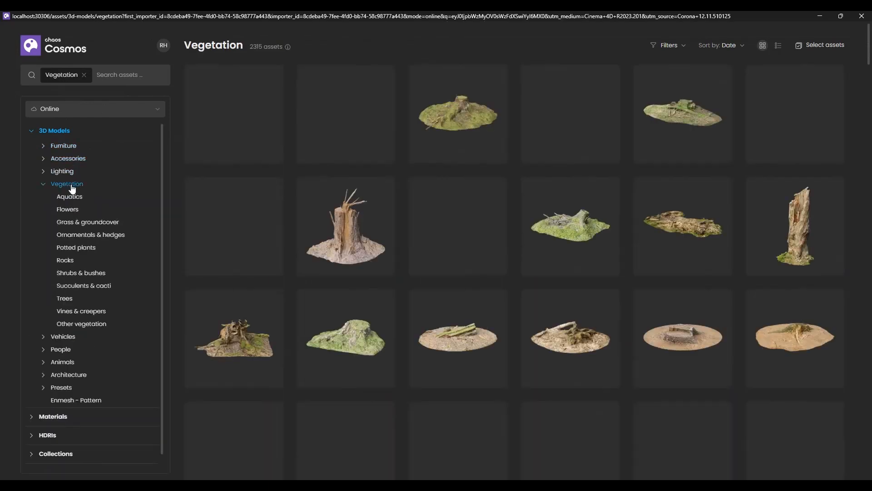
click(79, 216)
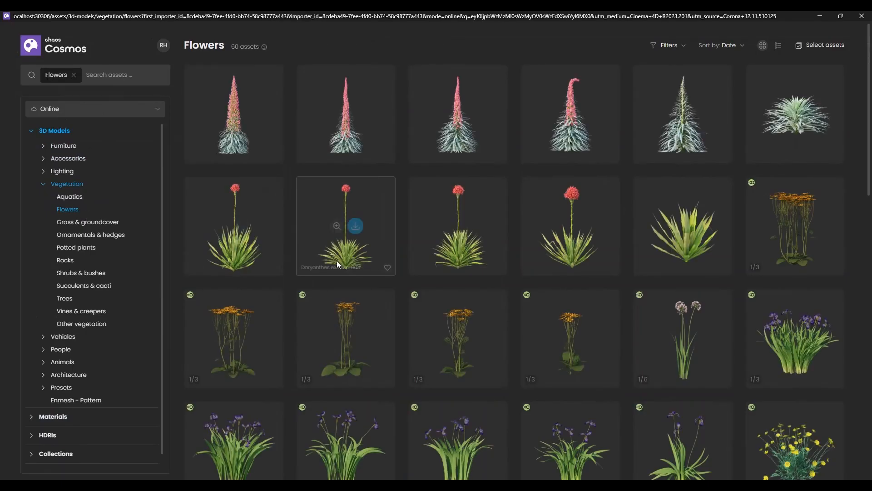
drag(869, 170, 814, 411)
scroll(815, 412, down, 10)
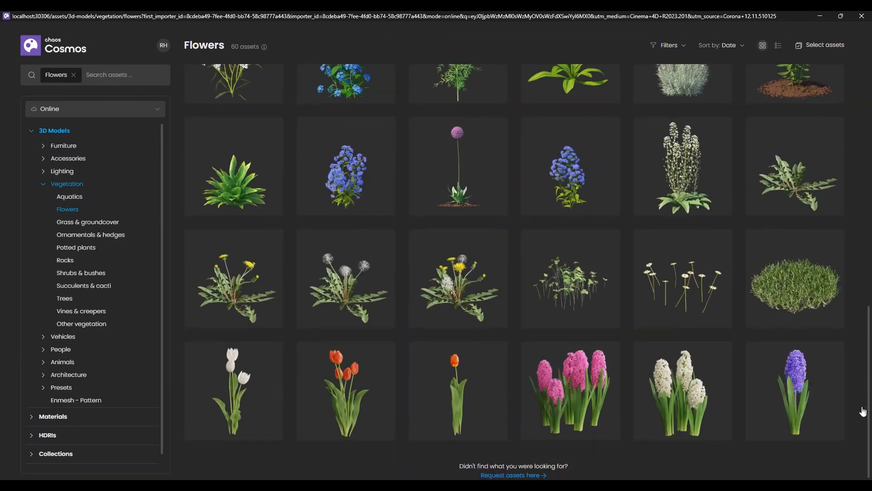
scroll(864, 411, up, 8)
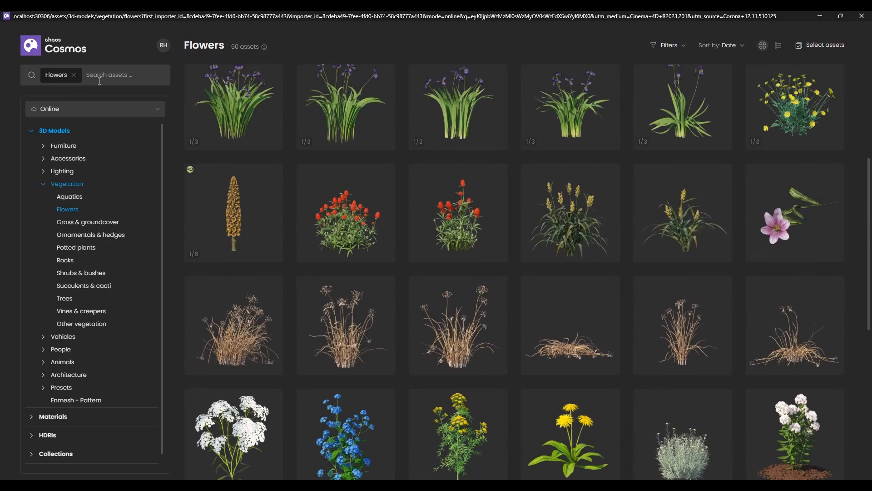
Replace the Flowers filter with a search for "grass" and download the Ray Grass 002 asset
click(107, 75)
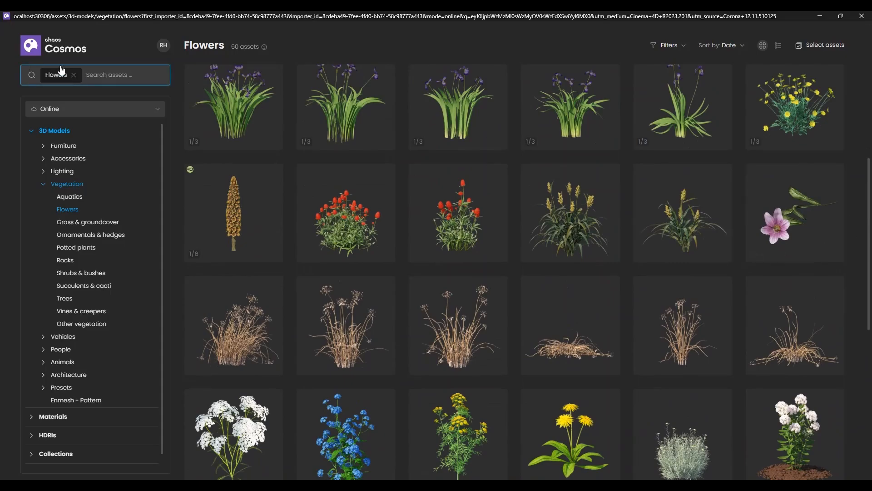
click(73, 74)
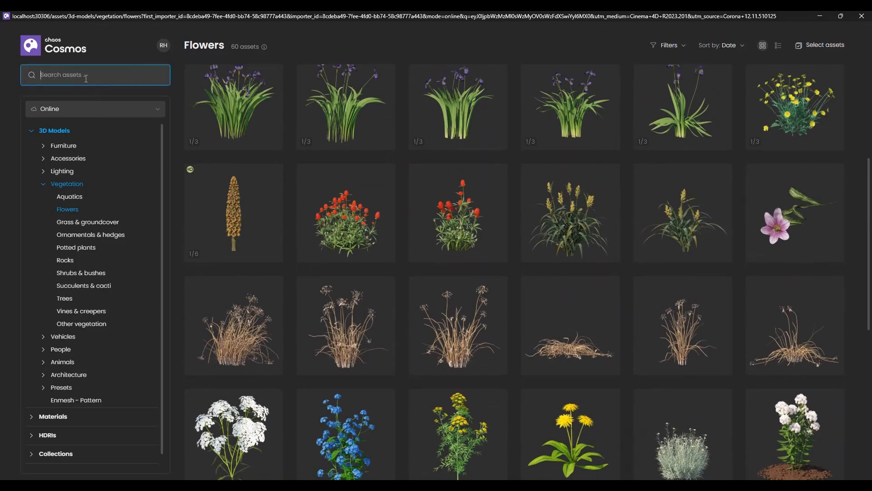
text(grass)
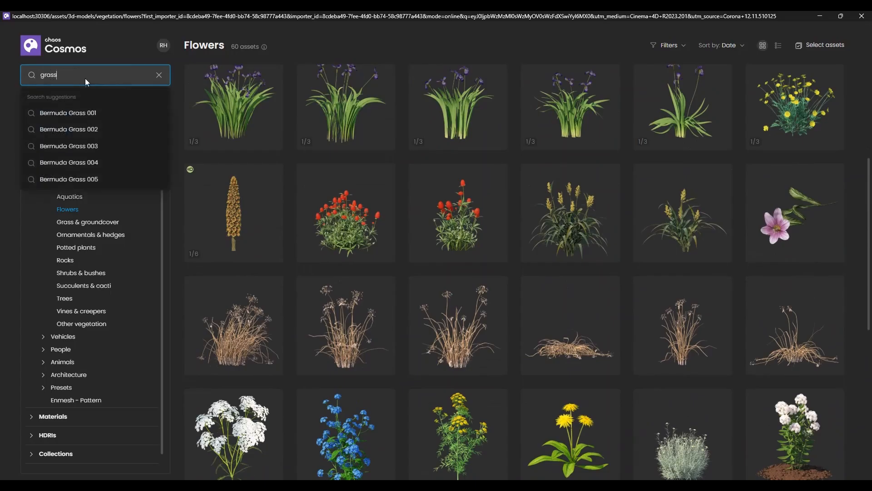
key(Return)
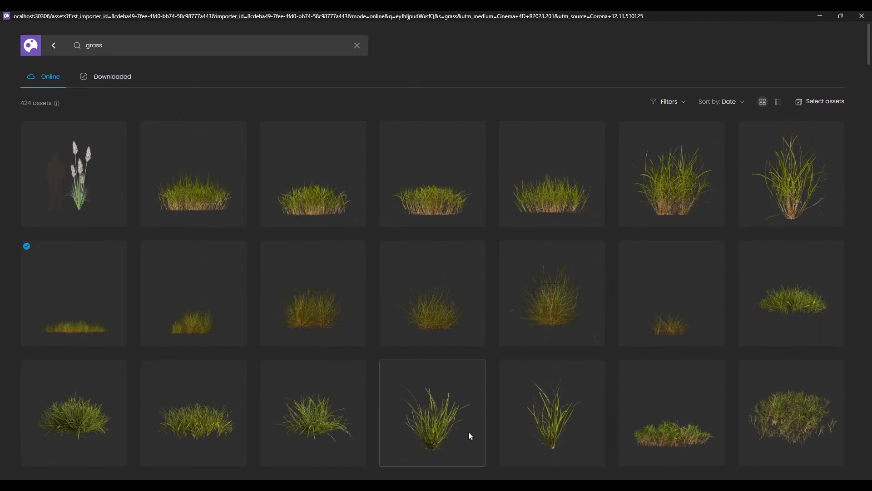
click(442, 412)
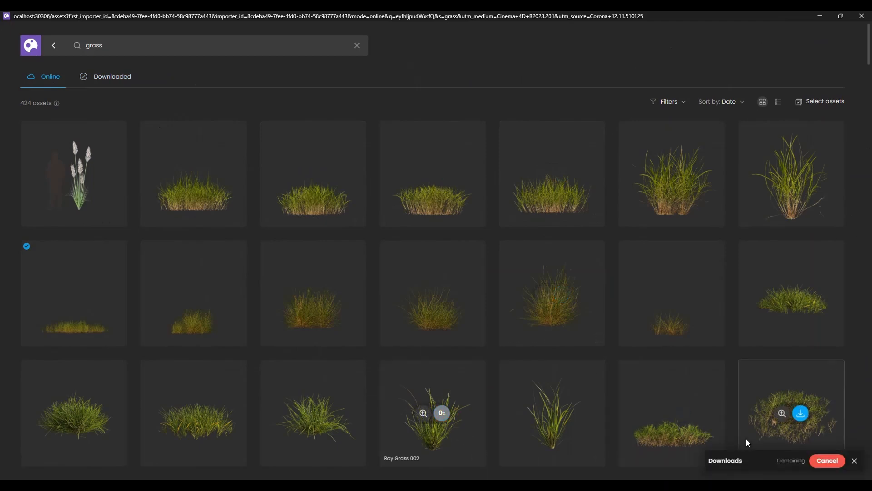
Look through the grass results and import Ray Grass 001 into the scene
scroll(867, 199, down, 10)
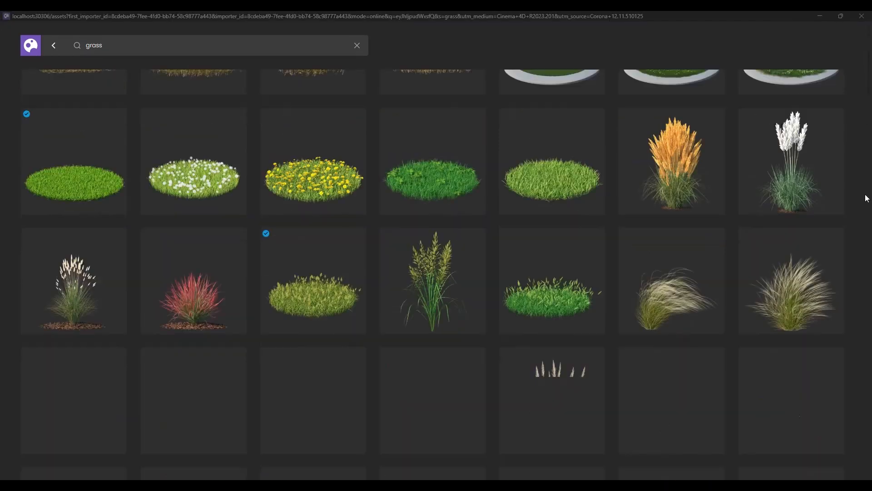
scroll(866, 198, up, 10)
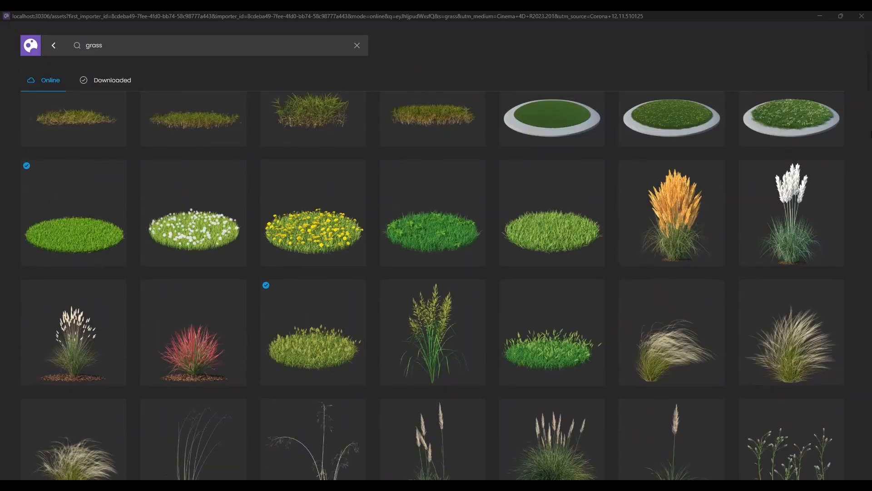
drag(866, 93, 850, 68)
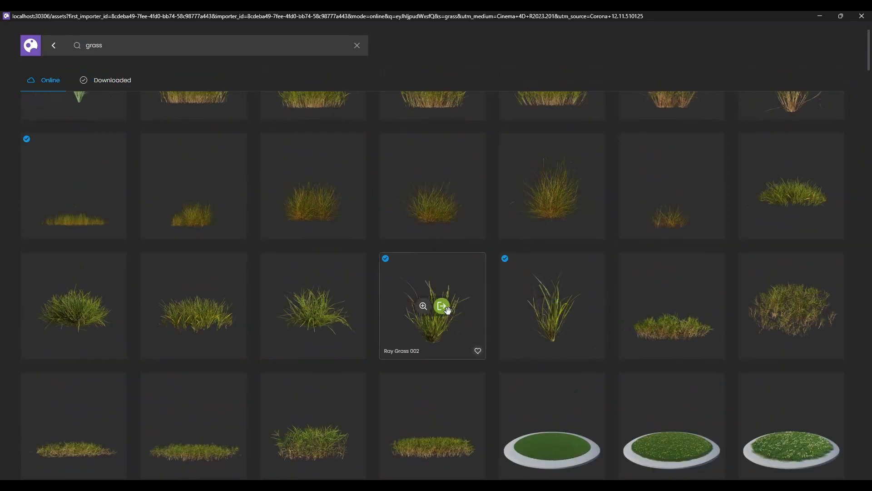
click(561, 306)
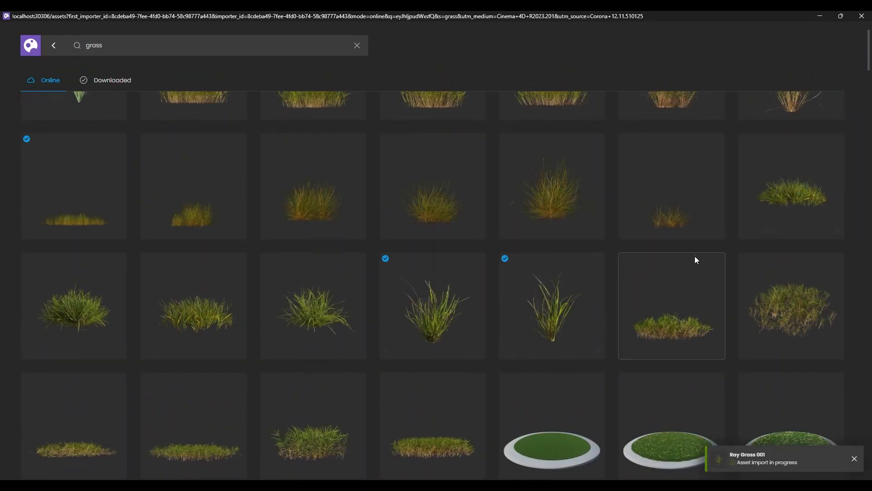
Return to the Flowers category, download and import Sow Thistle 91-29, and go back to Cinema 4D
drag(869, 63, 866, 268)
click(54, 45)
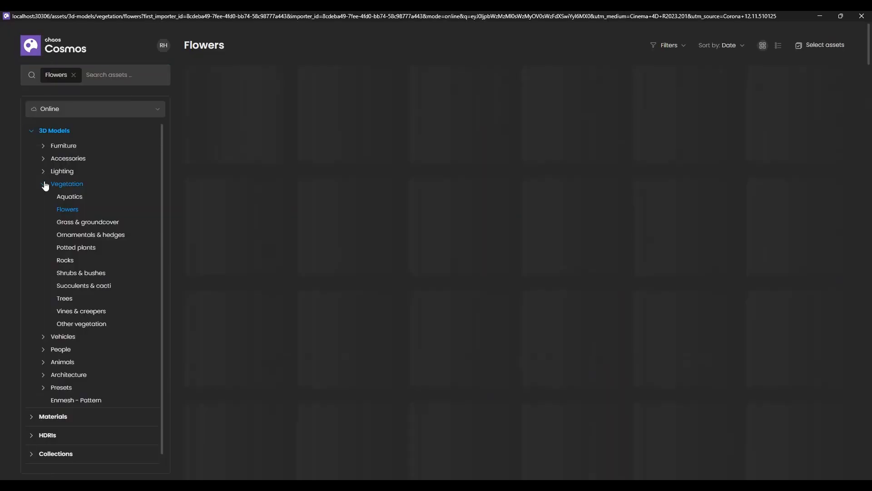
double_click(72, 210)
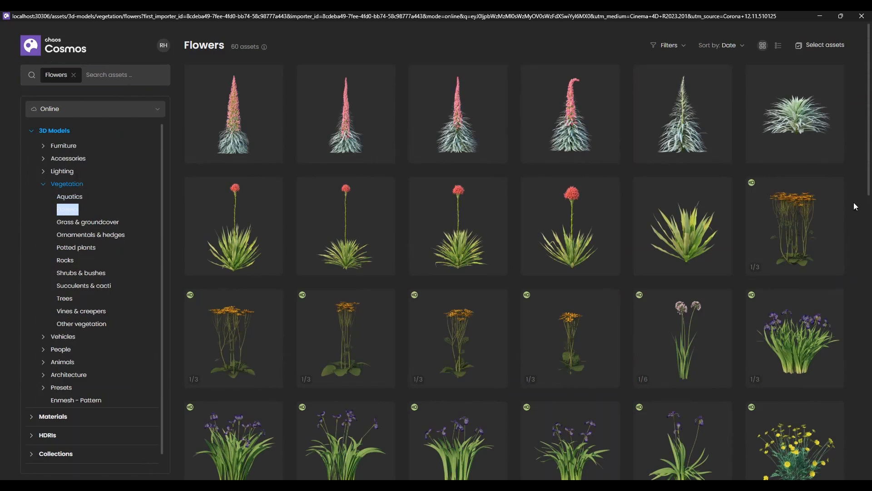
drag(869, 162, 847, 374)
click(580, 251)
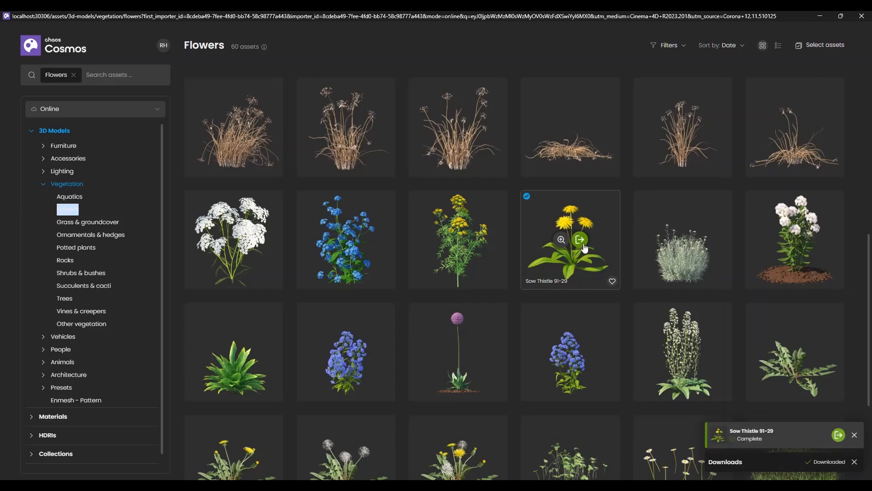
click(820, 16)
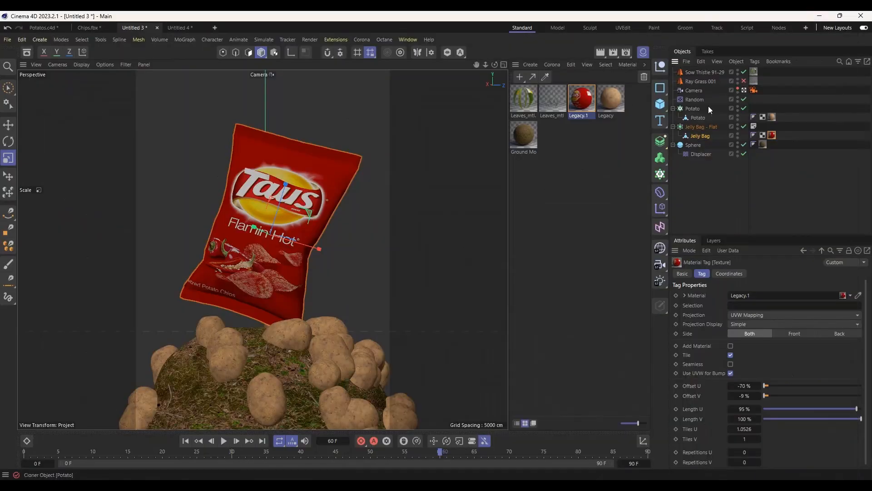
Leave the scene camera and view the whole mound and chip bag through the default camera
click(744, 81)
click(744, 90)
click(744, 90)
alt+drag(343, 266, 338, 228)
scroll(337, 226, down, 3)
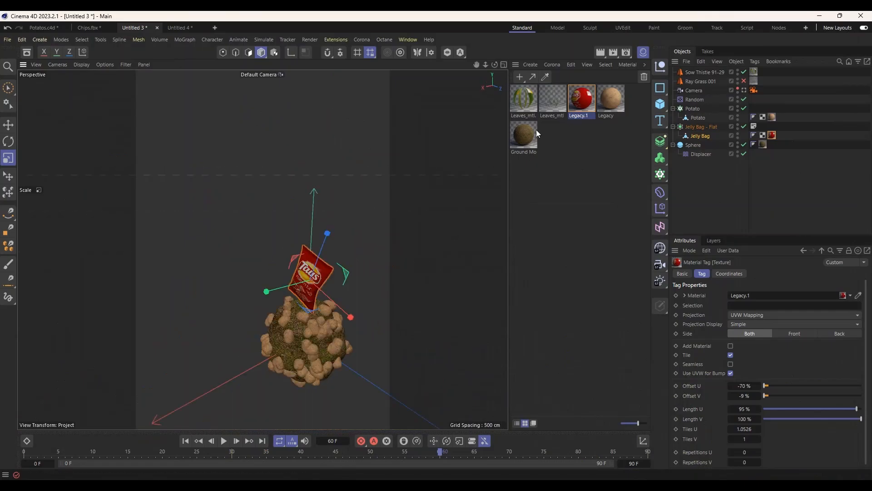
scroll(323, 330, up, 3)
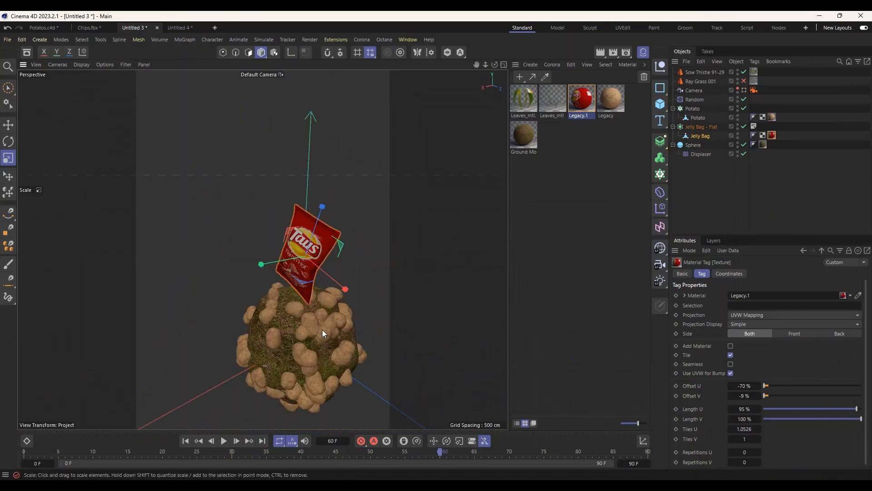
Move Sow Thistle 91-29 and Ray Grass 001 together out of the mound, up beside the chip bag
click(704, 82)
click(707, 72)
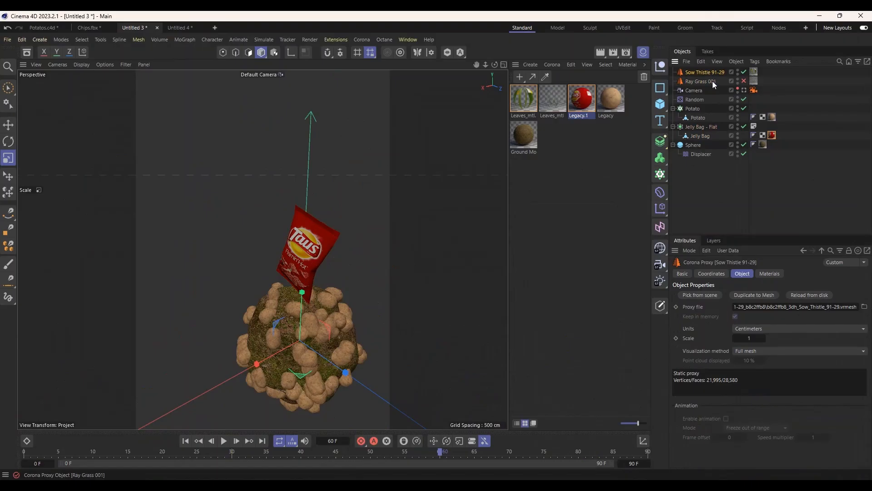
click(700, 81)
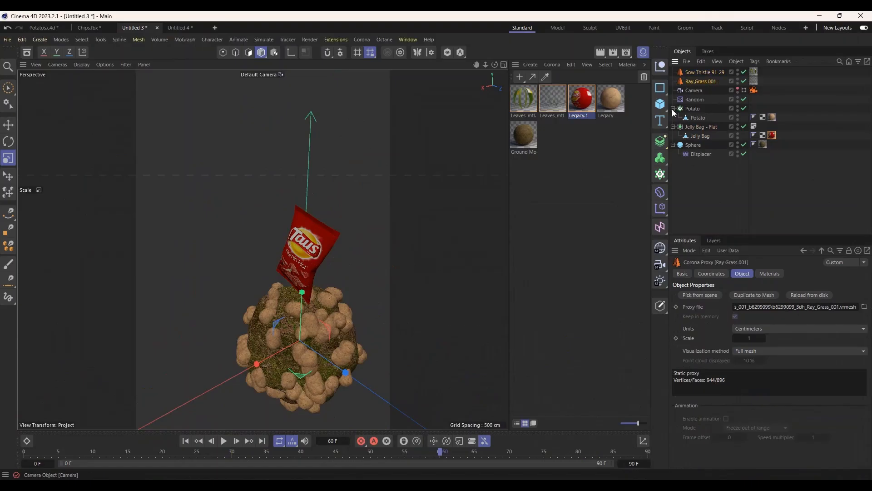
alt+drag(367, 295, 113, 195)
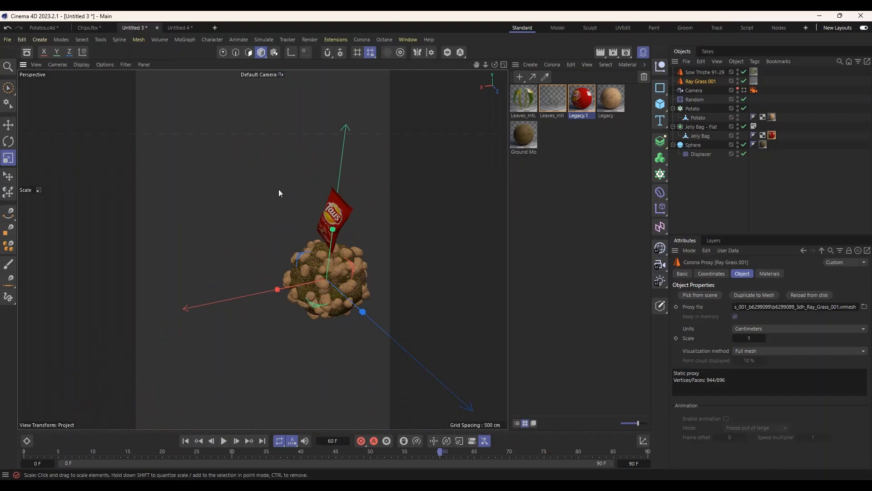
alt+right_drag(279, 189, 381, 252)
alt+drag(381, 227, 290, 220)
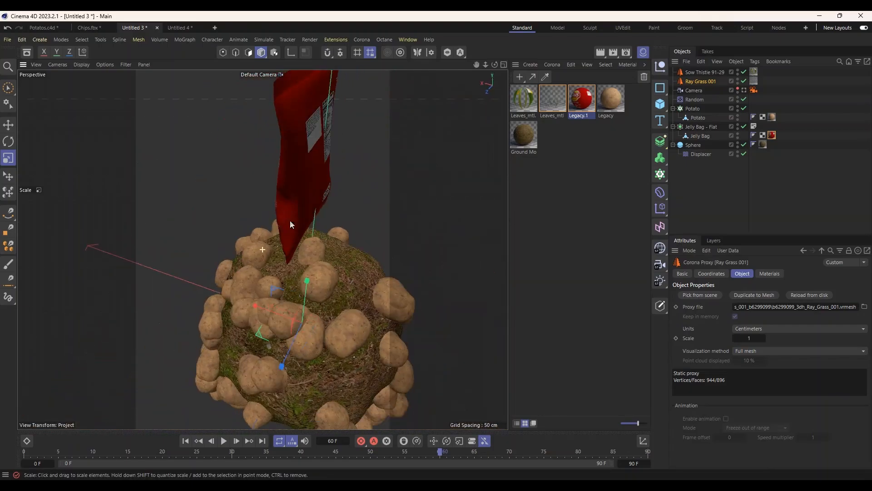
ctrl+click(677, 74)
scroll(247, 233, down, 3)
key(e)
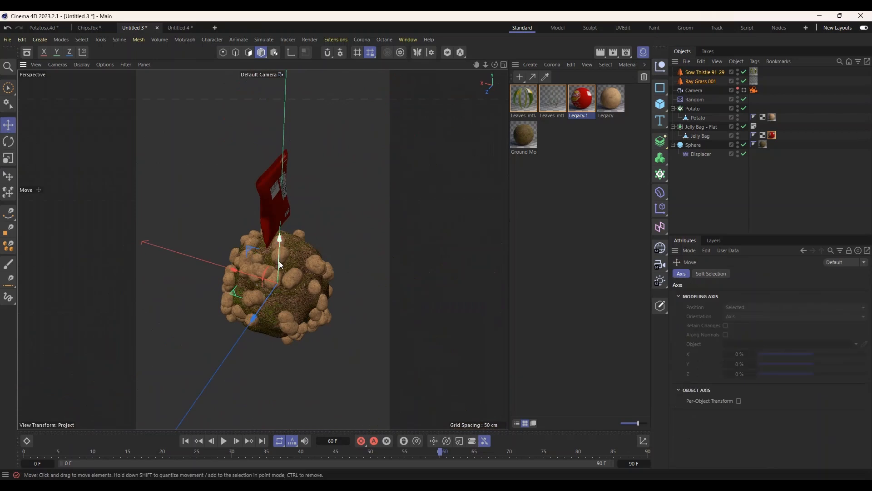
drag(279, 261, 355, 209)
Examine the thistle and the grass clump up close to compare their sizes
scroll(279, 195, up, 4)
scroll(280, 195, up, 3)
click(705, 82)
scroll(419, 209, up, 3)
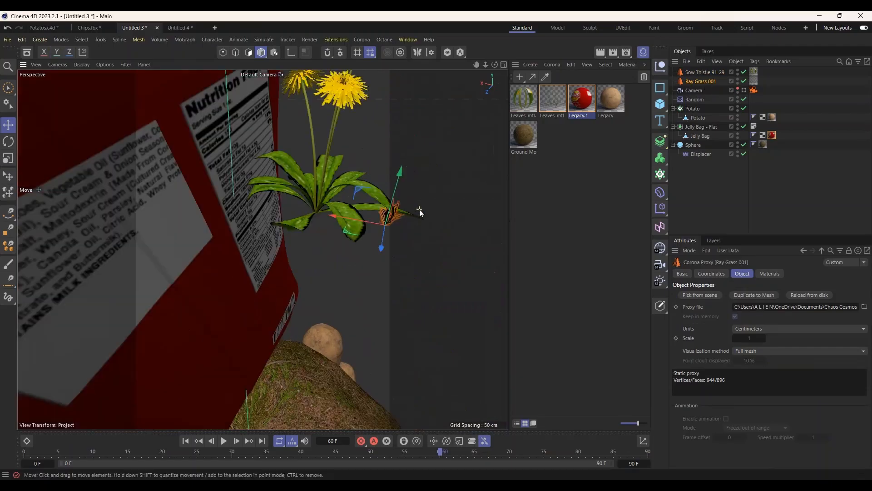
scroll(385, 227, up, 8)
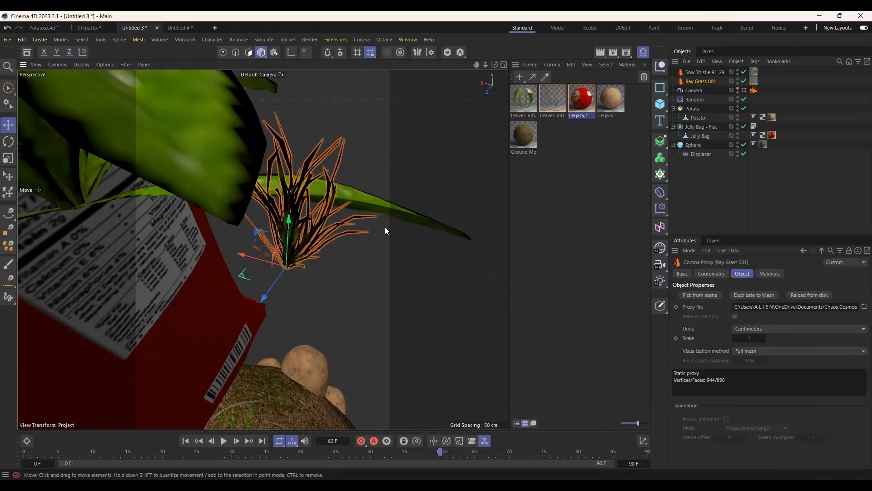
scroll(386, 227, down, 3)
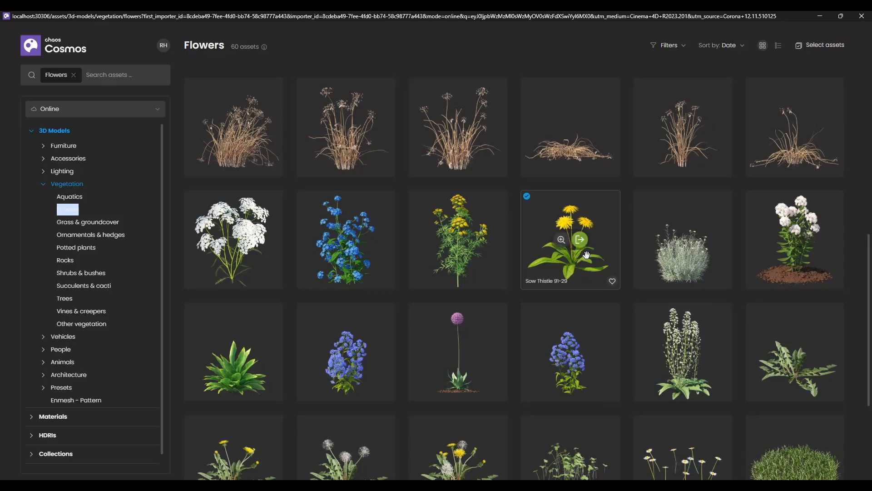
Switch to Chaos Cosmos, list the downloaded 3D models, import another Ray Grass 001, and return to Cinema 4D
click(97, 113)
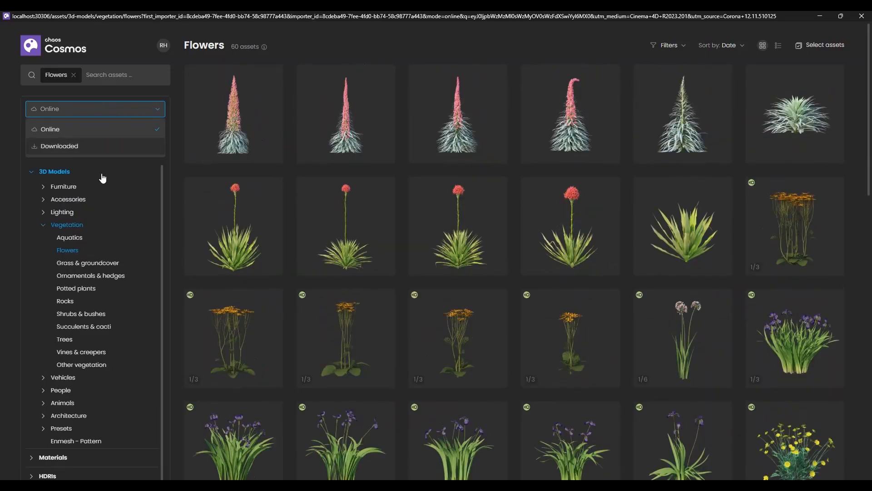
click(69, 146)
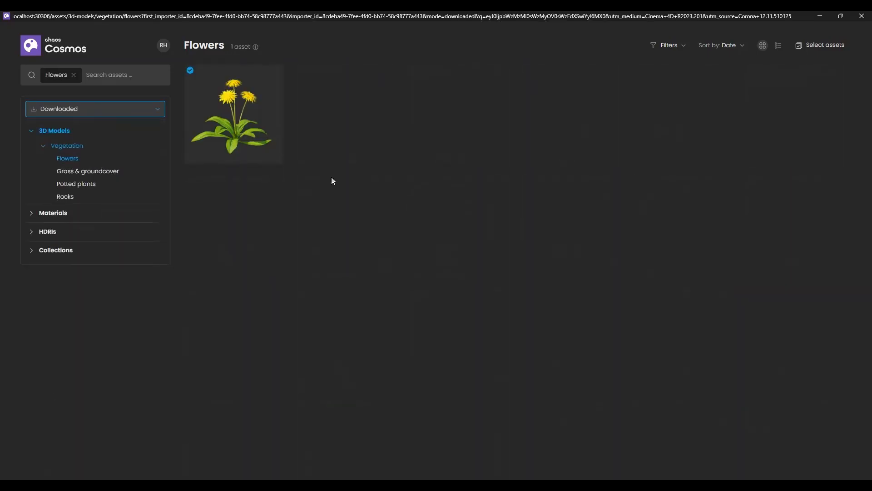
click(73, 74)
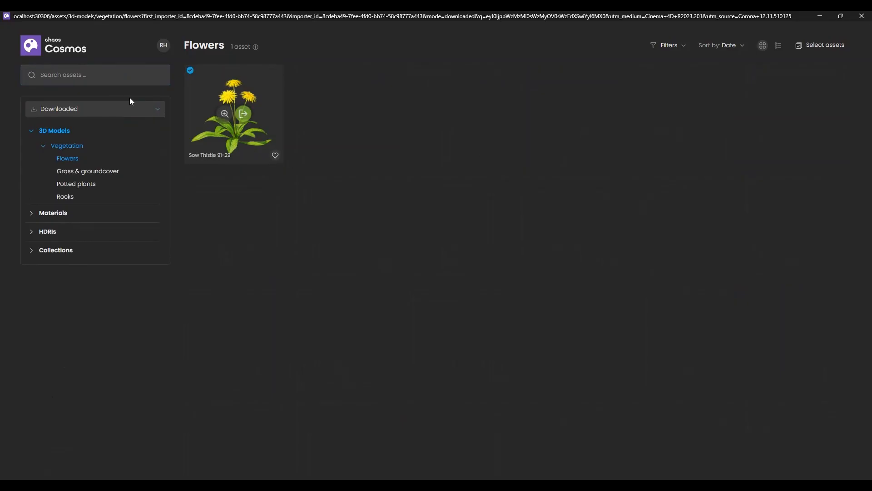
click(130, 109)
click(85, 146)
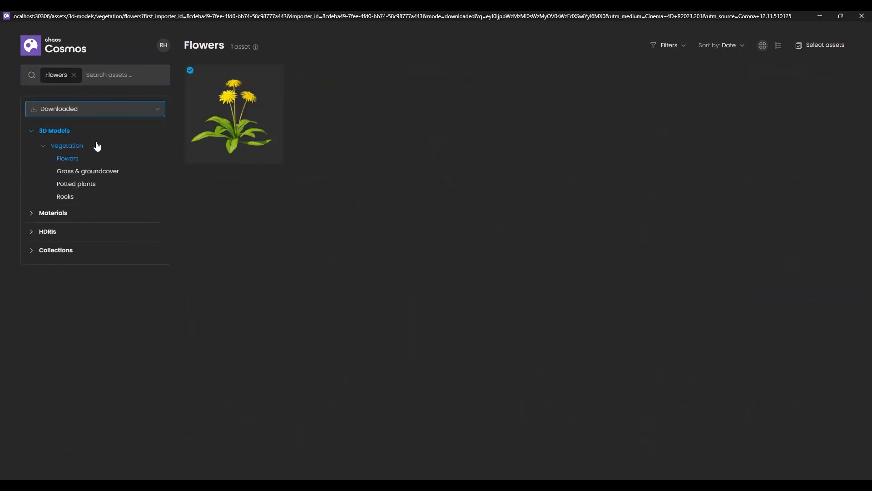
click(58, 132)
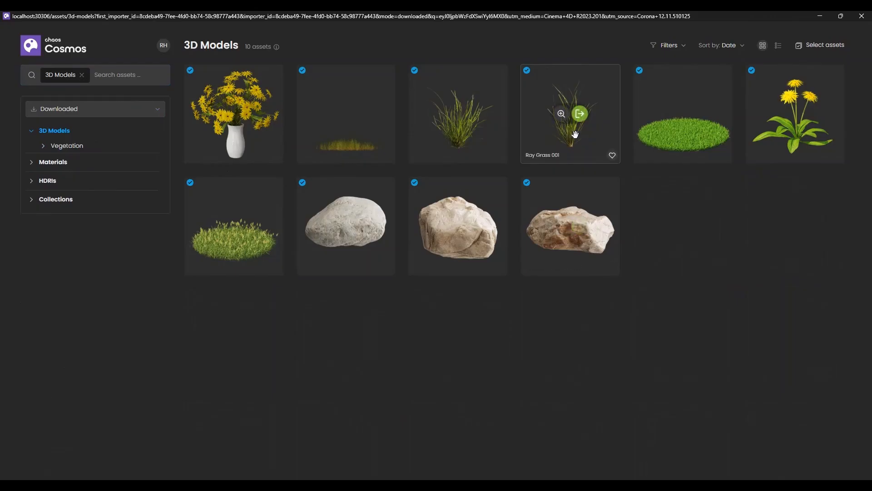
click(580, 114)
click(820, 16)
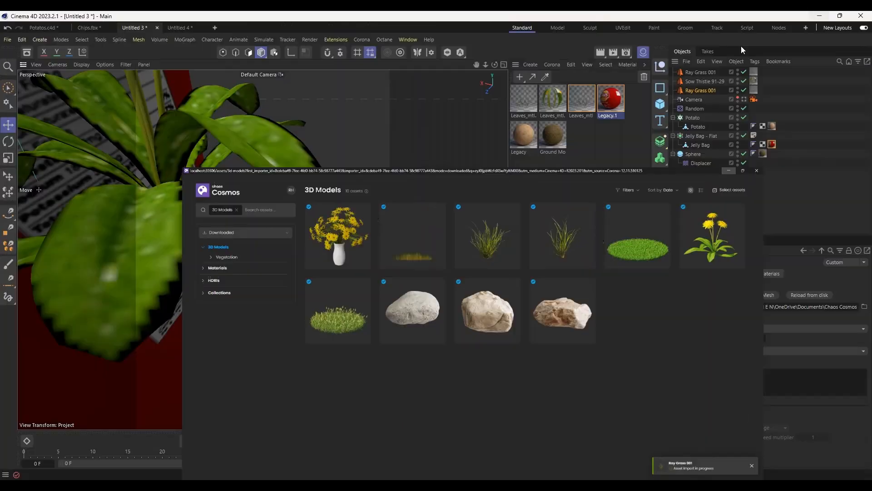
Add a Cloner and make both Ray Grass 001 proxies and Sow Thistle 91-29 its children
scroll(390, 230, down, 6)
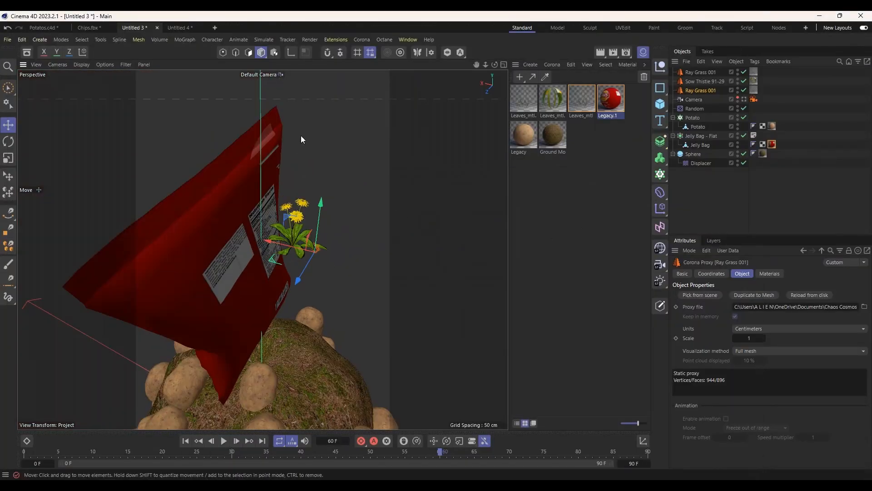
scroll(336, 247, down, 3)
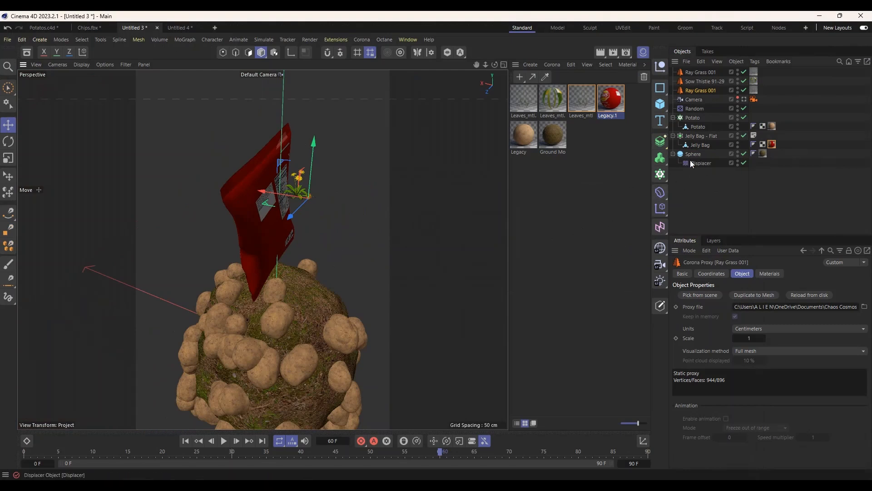
click(663, 175)
click(700, 81)
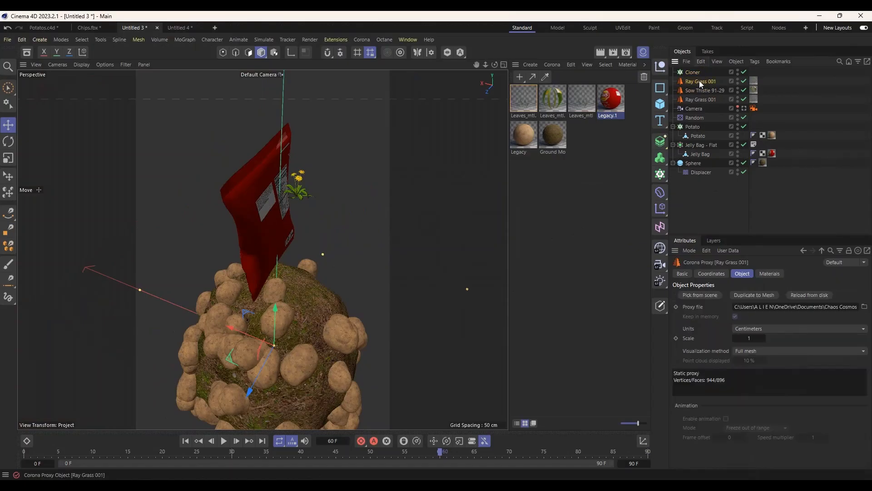
shift+click(698, 99)
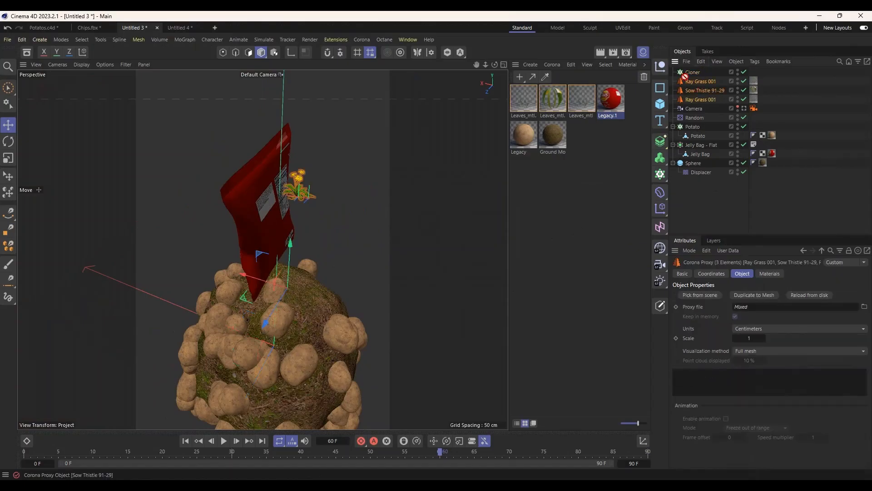
drag(686, 76, 692, 72)
scroll(320, 267, up, 3)
scroll(324, 262, down, 4)
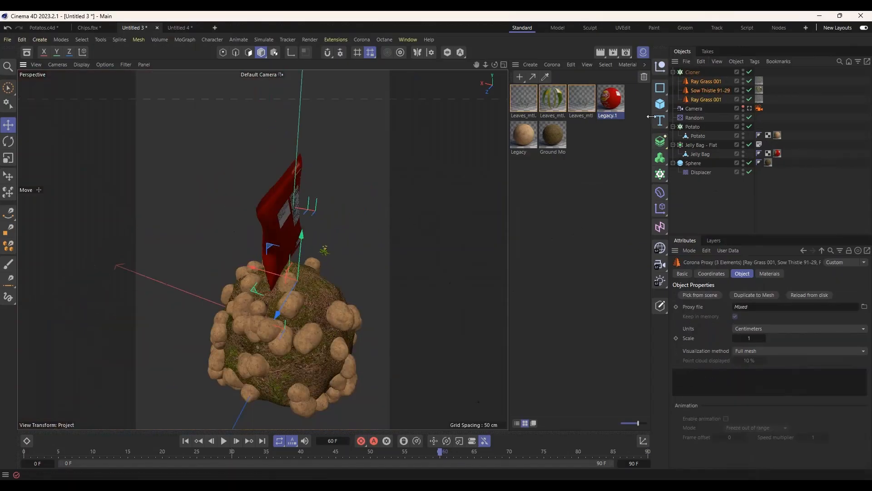
Set the Cloner to Object mode and distribute the plants over the Sphere
click(693, 72)
click(748, 296)
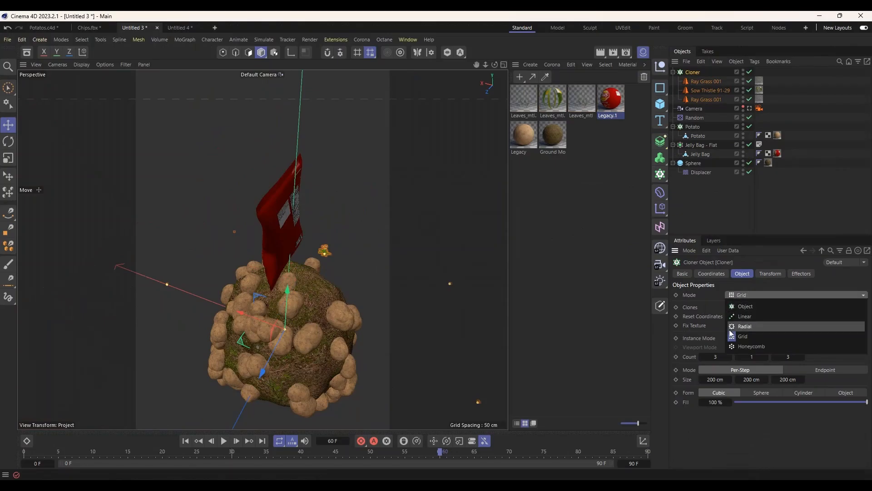
click(744, 310)
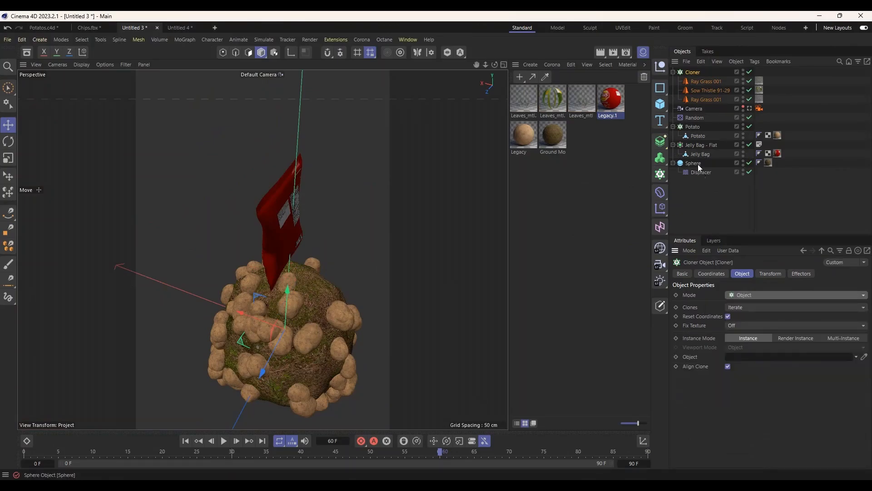
drag(694, 165, 740, 361)
scroll(308, 345, up, 5)
scroll(318, 318, down, 4)
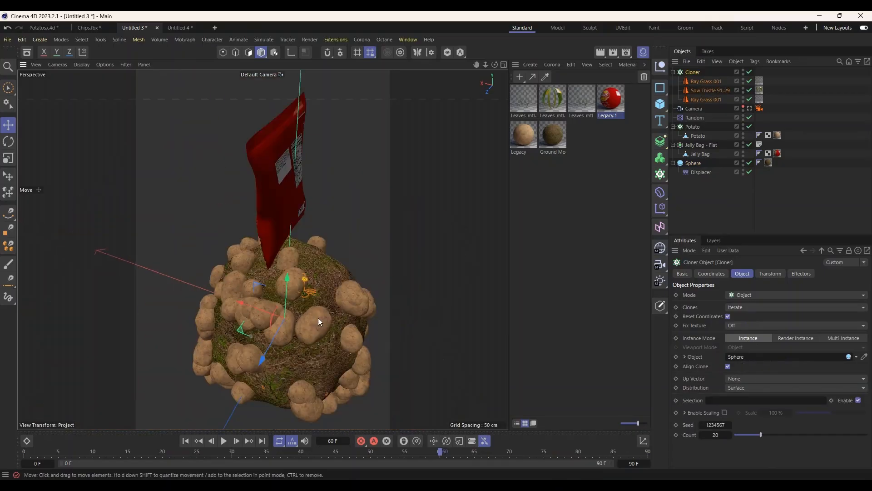
Examine how the cloned grass and thistles sit among the potatoes around the mound
alt+drag(323, 296, 375, 256)
scroll(306, 320, down, 4)
scroll(214, 328, up, 7)
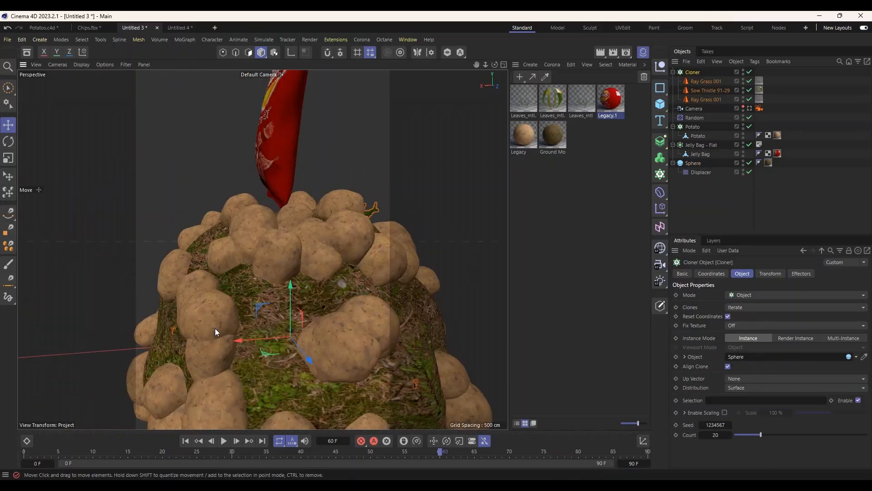
mouse_move(202, 319)
alt+mouse_down()
mouse_move(295, 323)
mouse_move(212, 331)
alt+mouse_up()
scroll(212, 332, down, 5)
scroll(298, 222, up, 7)
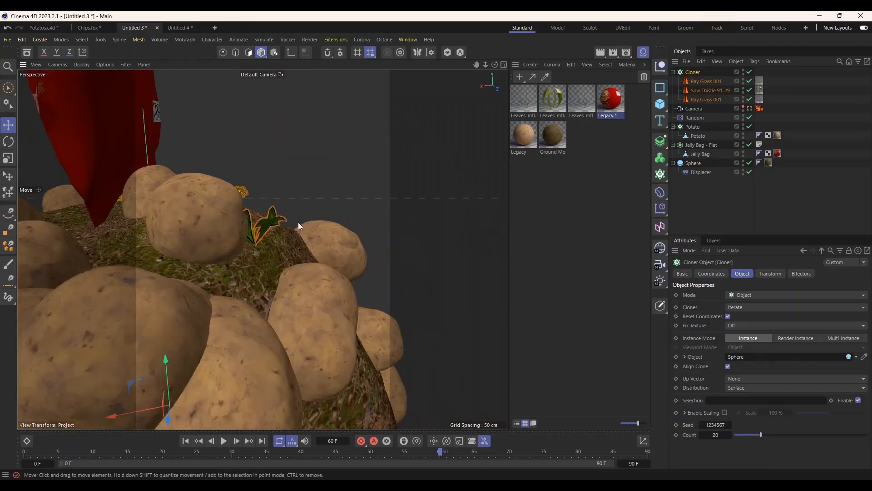
alt+drag(270, 233, 200, 273)
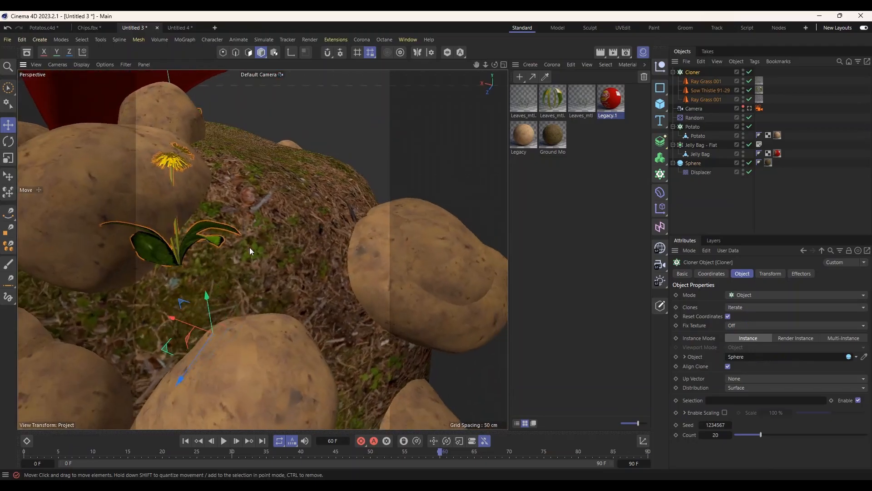
scroll(250, 248, down, 7)
scroll(219, 304, up, 6)
alt+drag(219, 304, 284, 245)
scroll(227, 394, up, 6)
alt+drag(227, 395, 258, 288)
Undo the Cloner setup, including its mode, Sphere link and plant children, and remove the Cloner itself
key(ctrl+z)
key(ctrl+z)
key(ctrl+z)
key(ctrl+z)
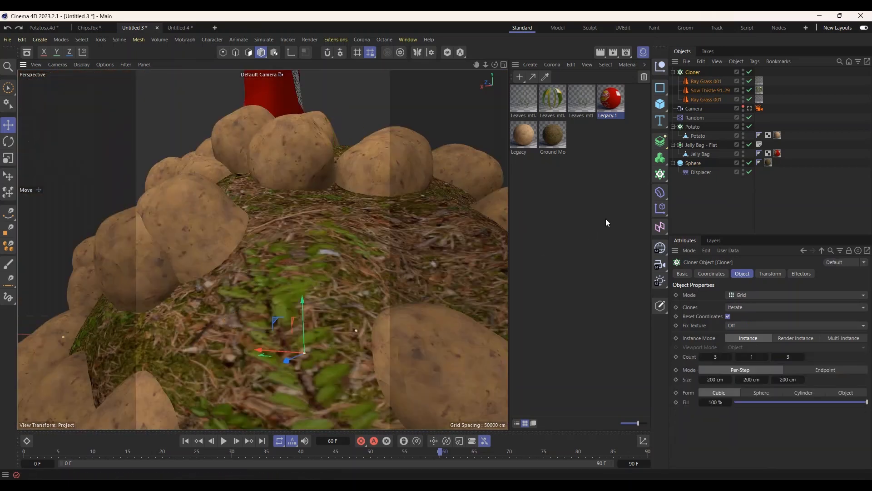
key(ctrl+z)
key(ctrl+z)
key(ctrl+z)
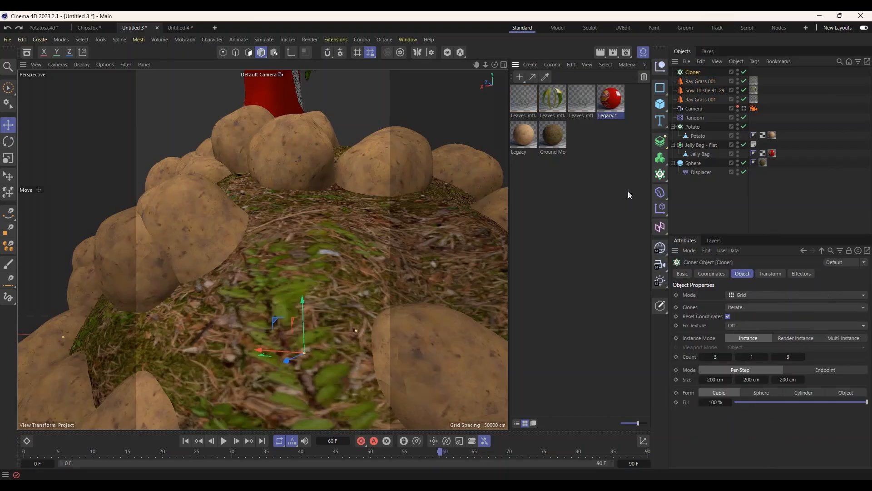
scroll(282, 304, down, 4)
scroll(281, 304, down, 3)
alt+drag(308, 250, 354, 294)
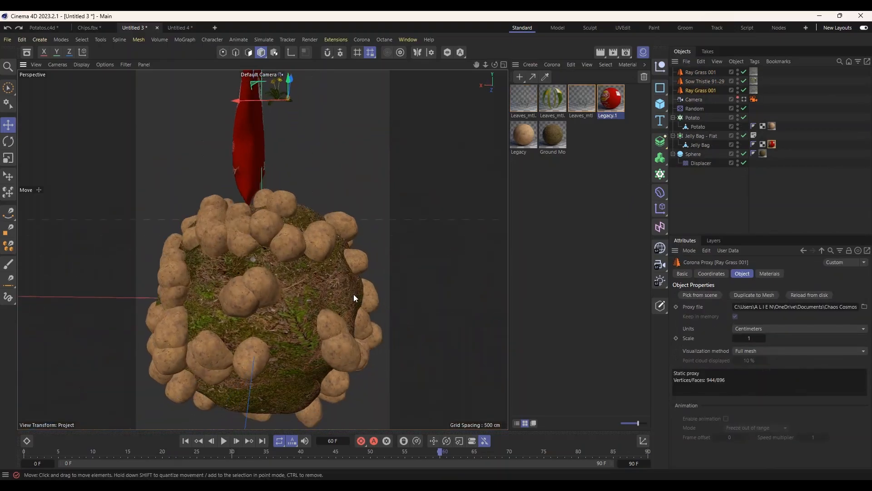
scroll(354, 293, down, 2)
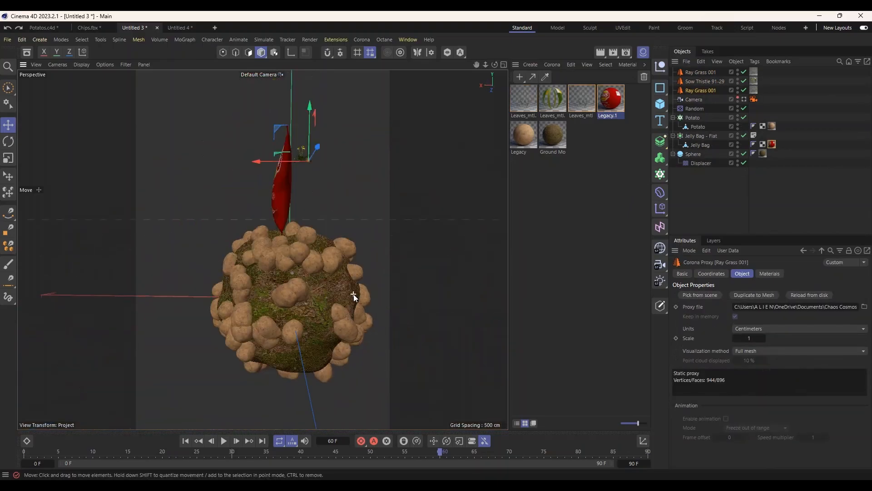
Add a Chaos Scatter object and make both Ray Grass 001 proxies and Sow Thistle 91-29 its children
click(362, 40)
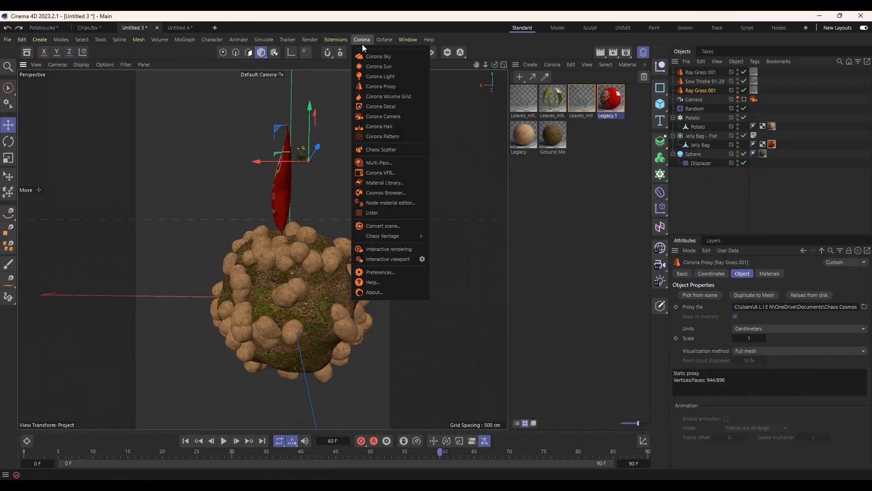
click(385, 150)
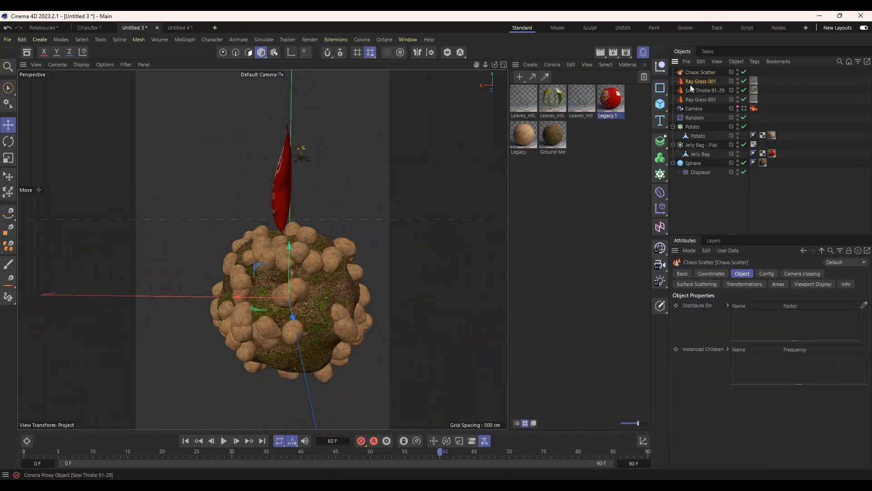
shift+click(686, 99)
drag(690, 83, 691, 74)
click(695, 72)
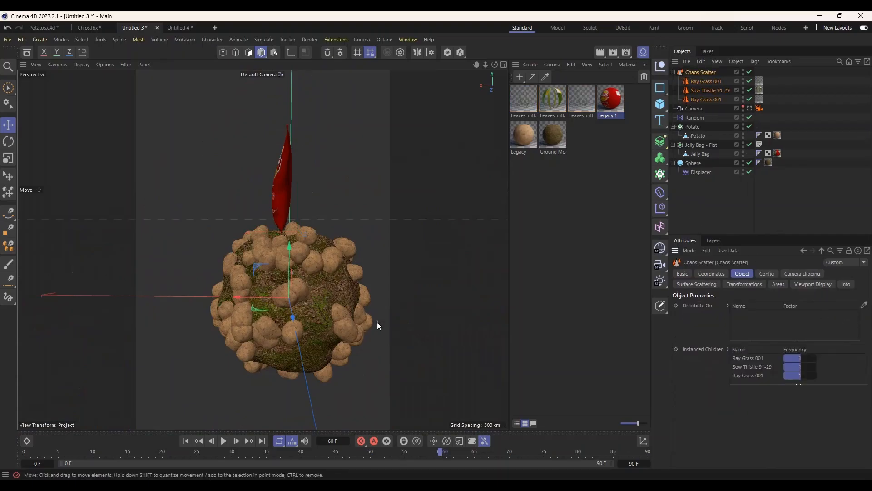
scroll(306, 318, up, 3)
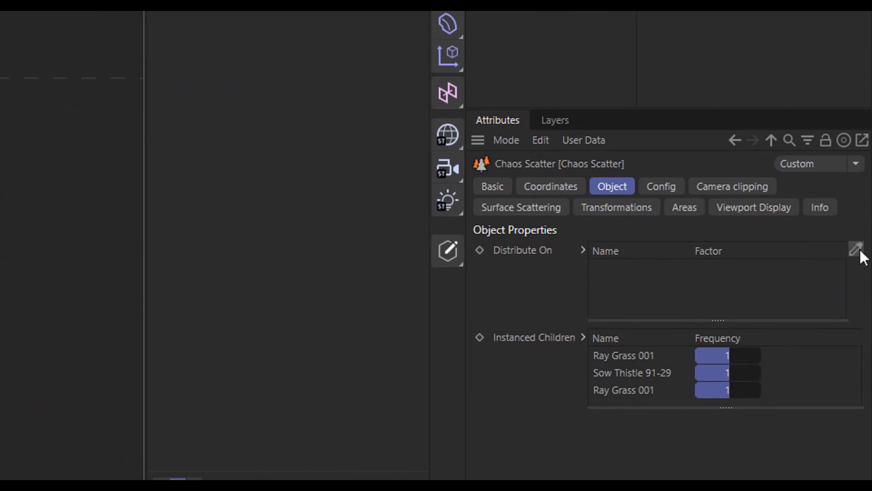
Set the Sphere as the surface that the Chaos Scatter distributes its plants on
click(855, 250)
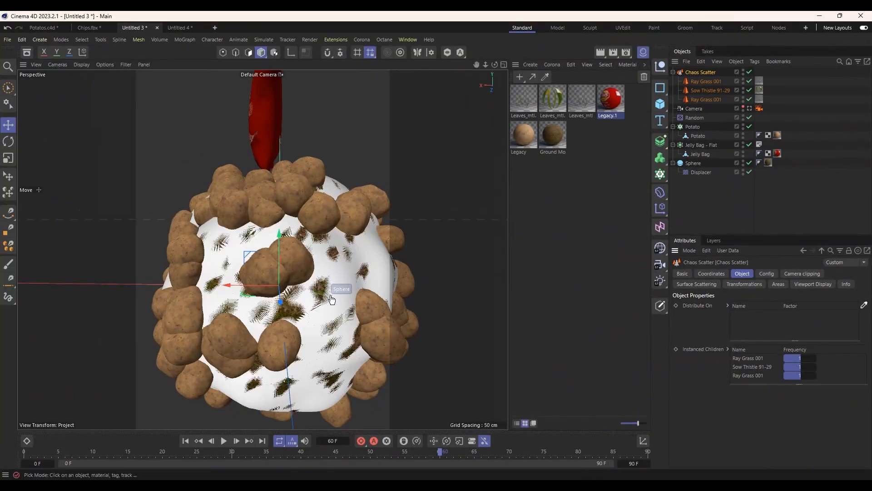
click(327, 293)
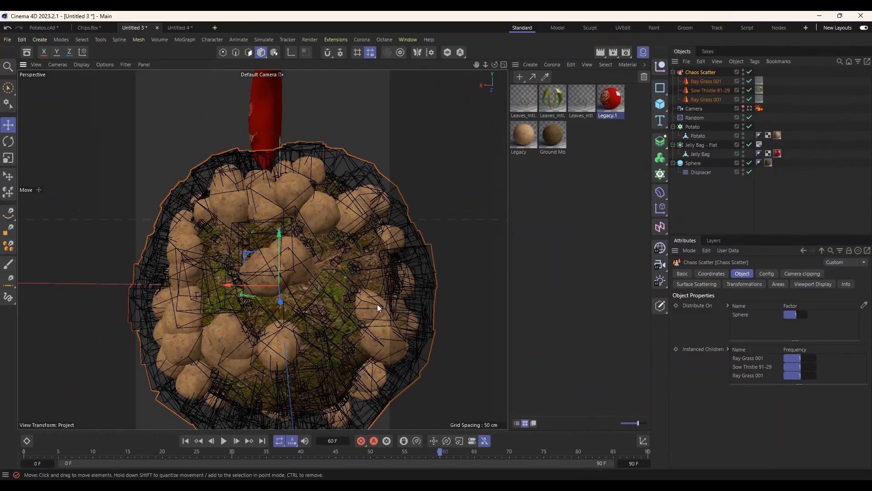
alt+drag(390, 306, 371, 290)
scroll(380, 293, down, 5)
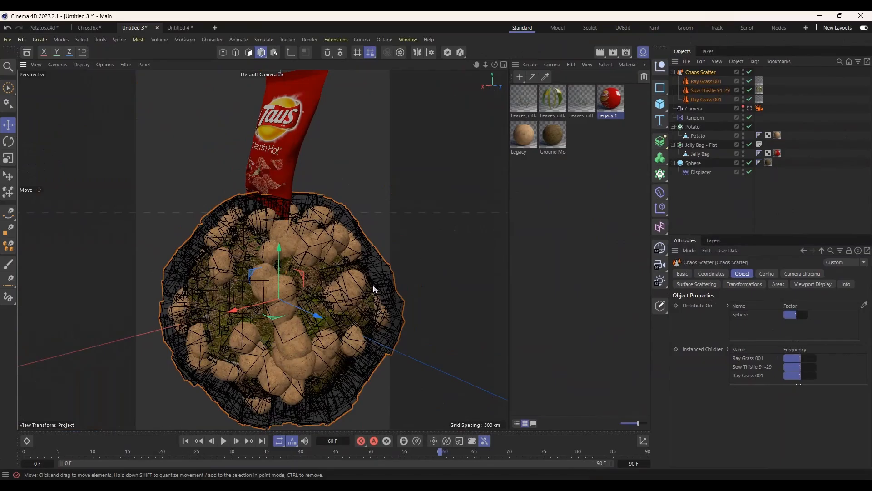
Set the Chaos Scatter's viewport display mode to Full and inspect the scattered plants up close
click(767, 276)
click(815, 284)
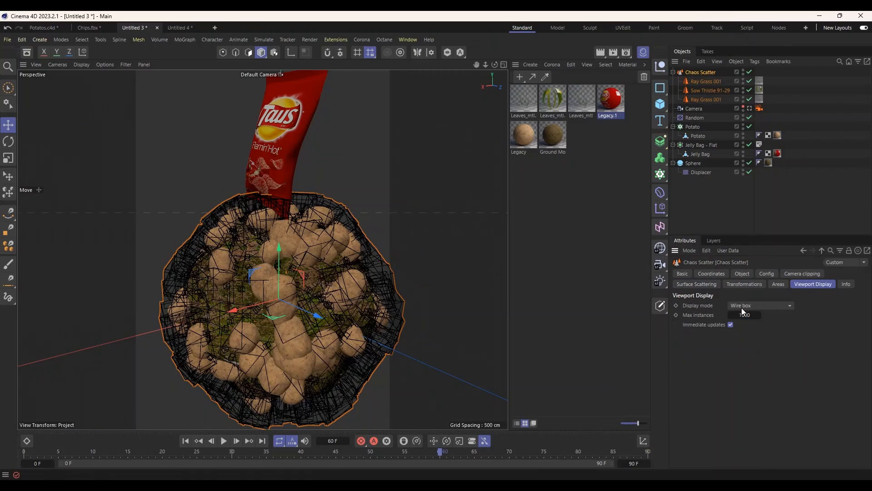
click(767, 306)
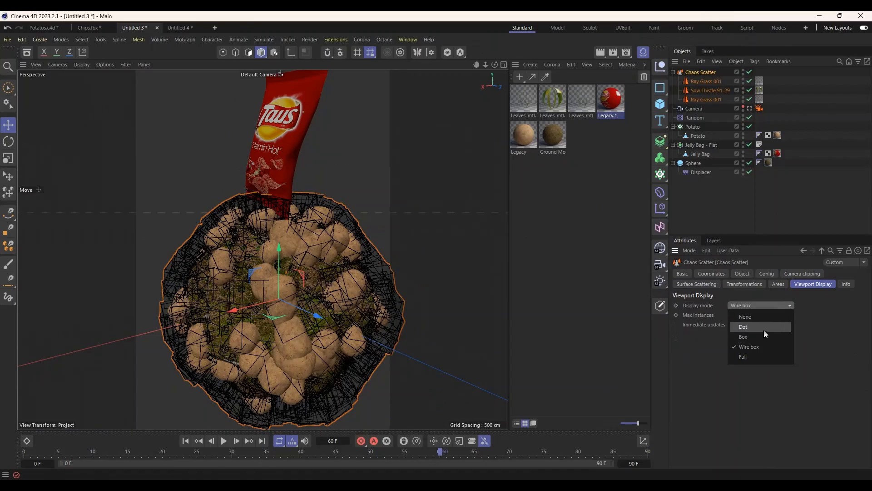
click(752, 355)
scroll(250, 281, up, 5)
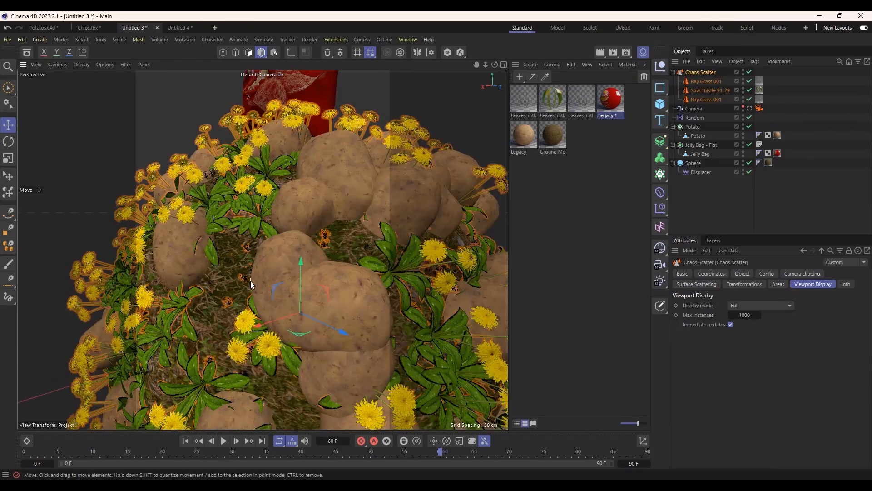
alt+drag(250, 281, 307, 259)
scroll(285, 261, down, 5)
scroll(285, 261, up, 10)
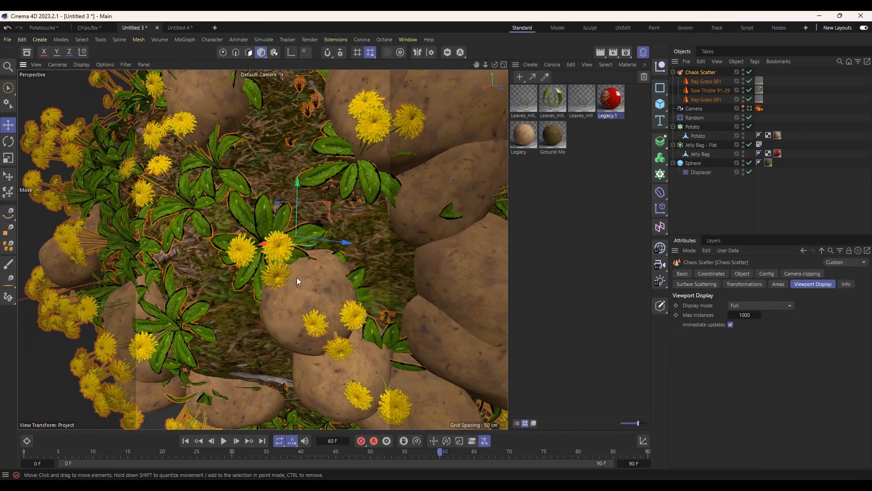
scroll(293, 279, up, 3)
scroll(470, 179, down, 3)
Scale up both Ray Grass 001 proxies together so the scattered grass is larger among the potatoes
click(691, 98)
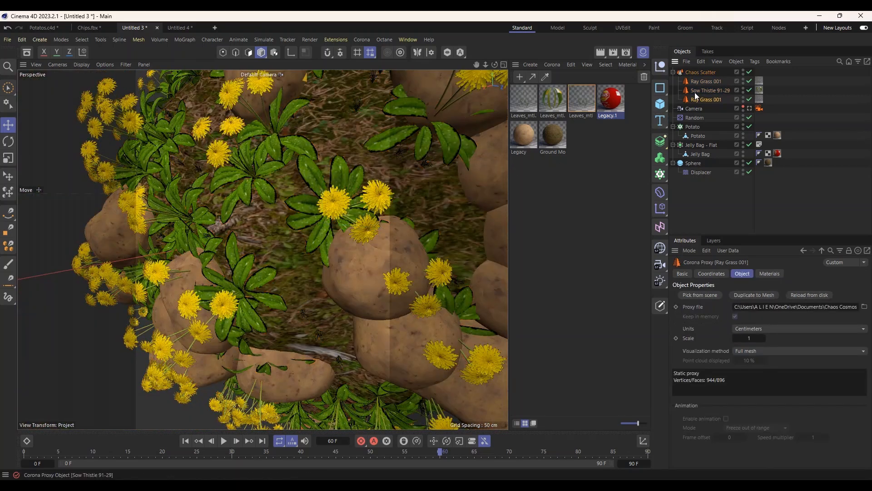
scroll(201, 272, up, 4)
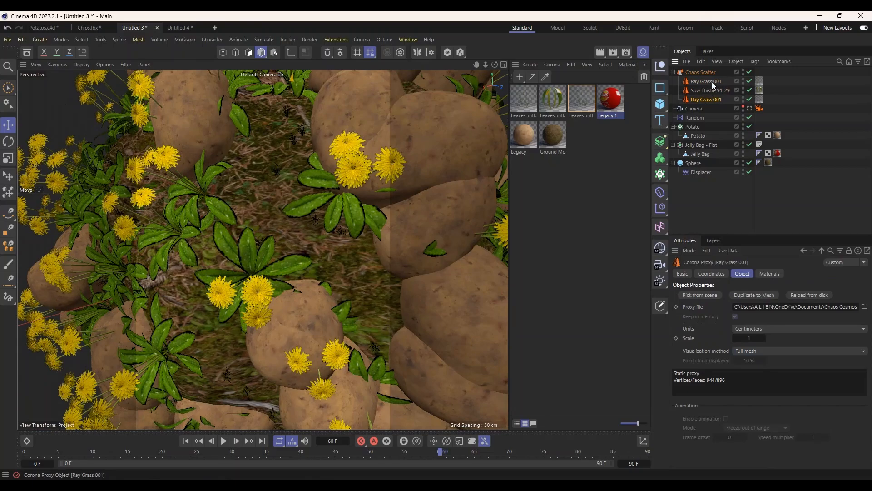
key(t)
drag(163, 196, 459, 181)
drag(234, 162, 394, 168)
scroll(259, 220, down, 7)
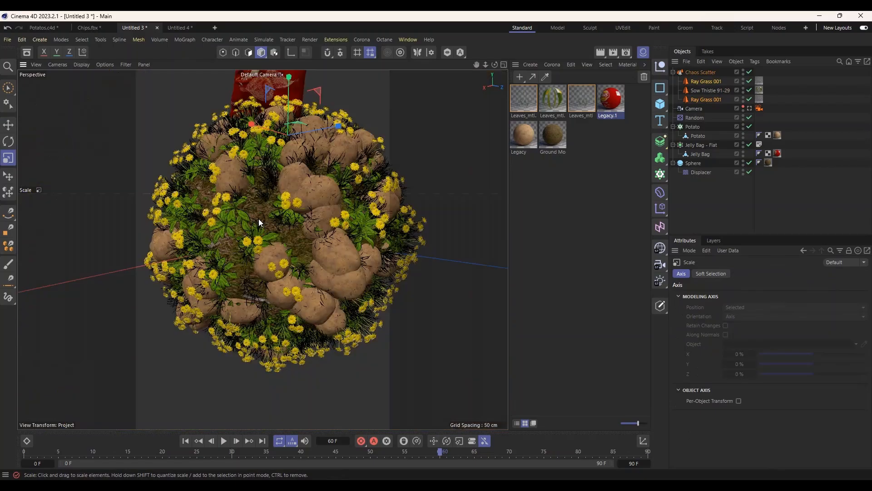
scroll(259, 219, up, 2)
alt+drag(266, 197, 349, 167)
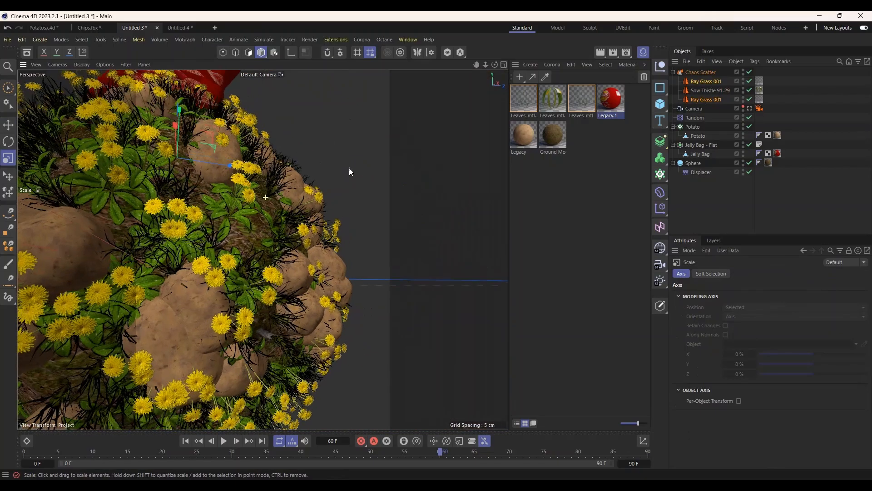
Look through the scene camera and save the project as Potato.c4d
key(ctrl+shift+z)
alt+drag(268, 236, 292, 233)
alt+right_drag(292, 233, 269, 272)
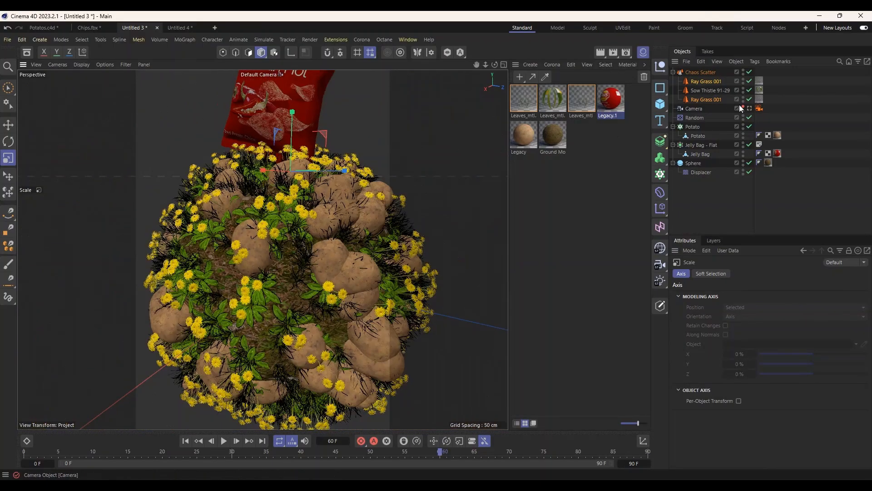
click(749, 109)
click(749, 109)
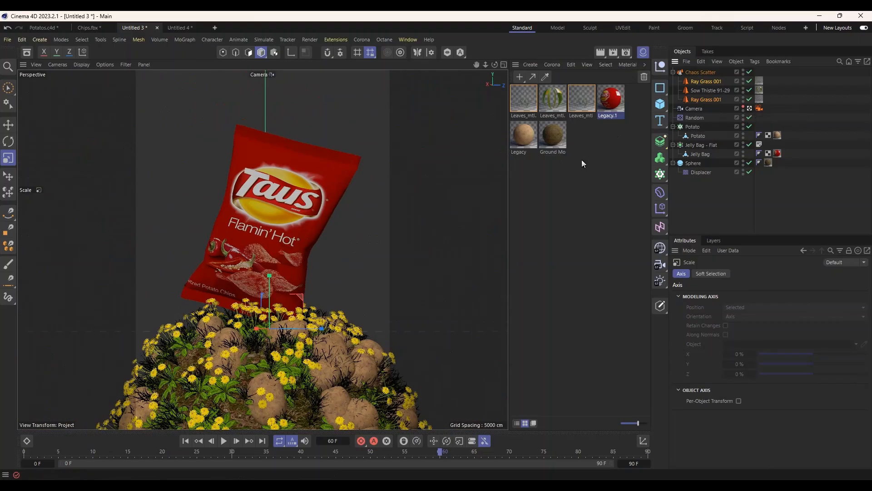
key(ctrl+s)
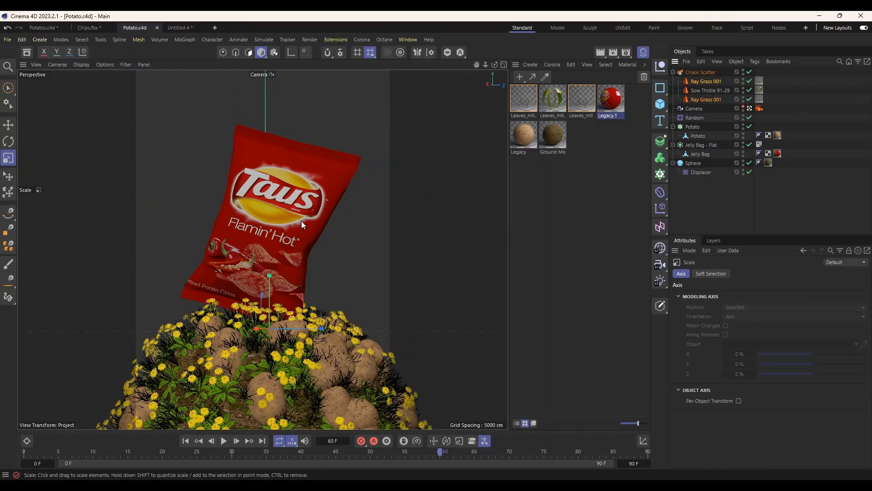
Set the renderer to Corona and save the project with the material manager hidden
click(628, 53)
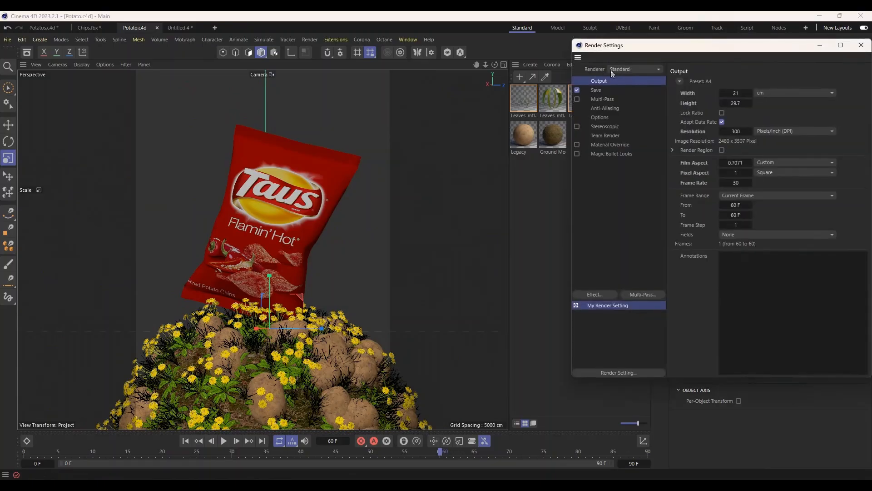
click(637, 70)
click(637, 129)
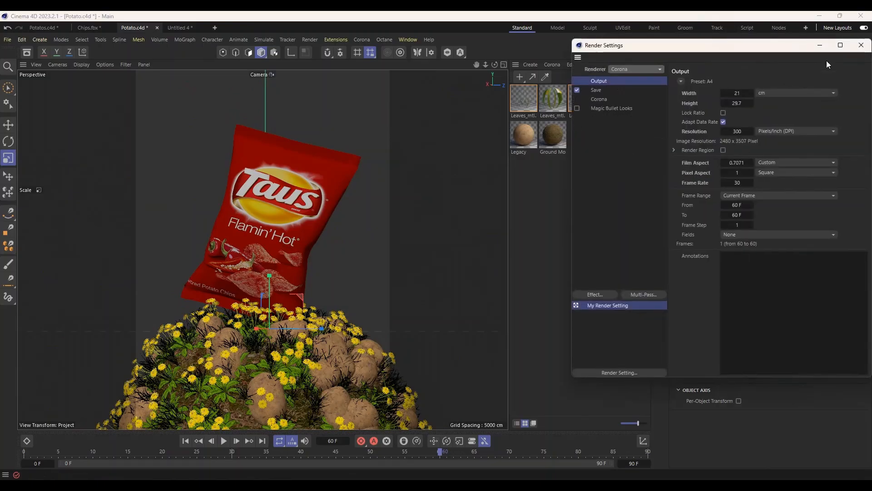
click(861, 45)
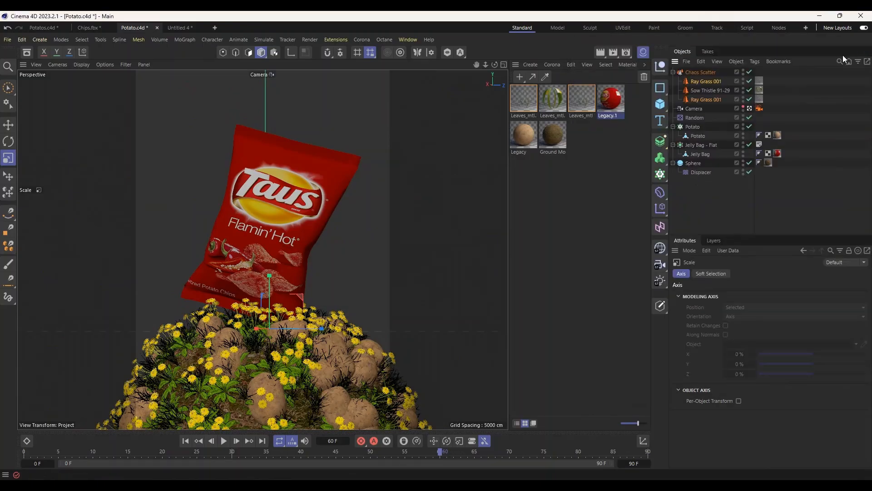
click(642, 52)
key(ctrl+s)
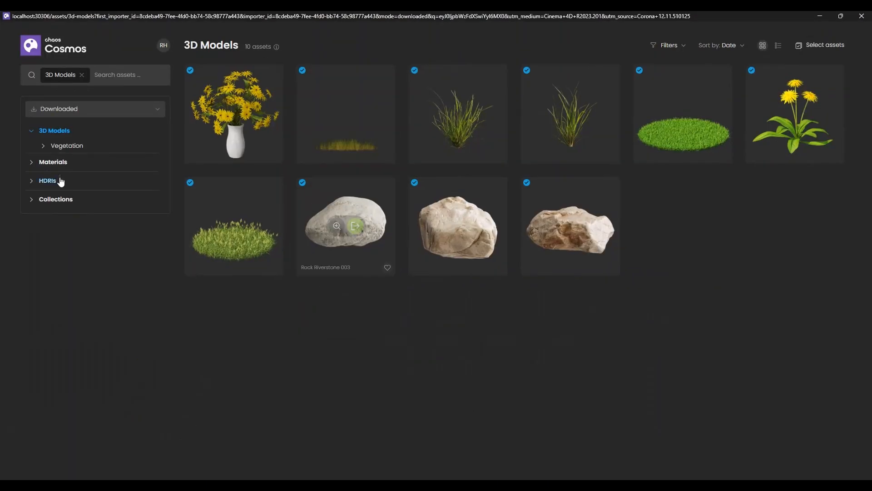
List the online HDRIs in the Chaos Cosmos browser
click(48, 181)
click(79, 81)
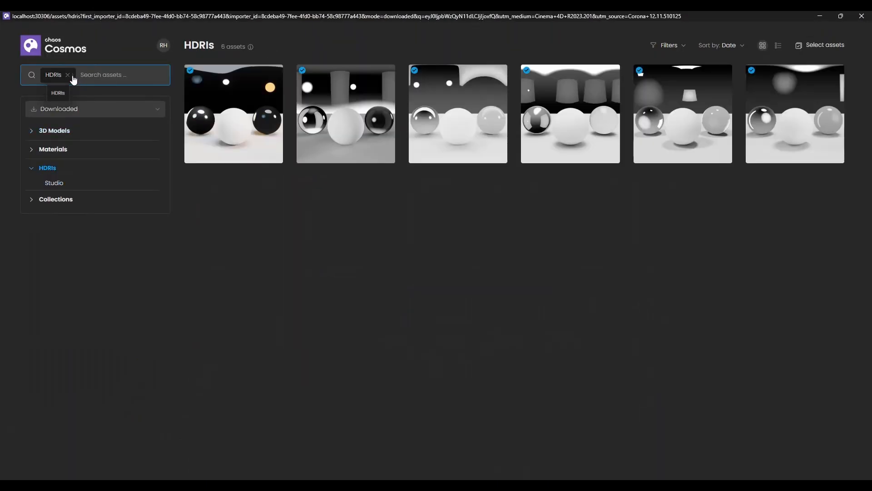
click(63, 113)
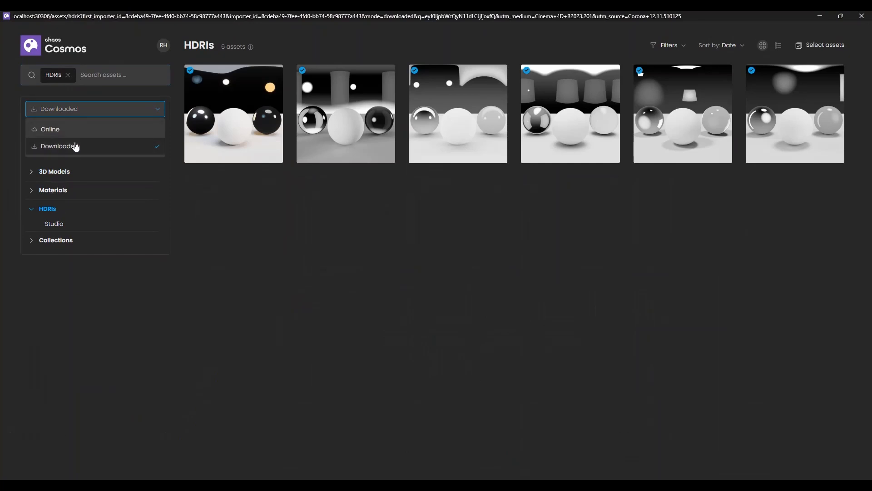
click(71, 130)
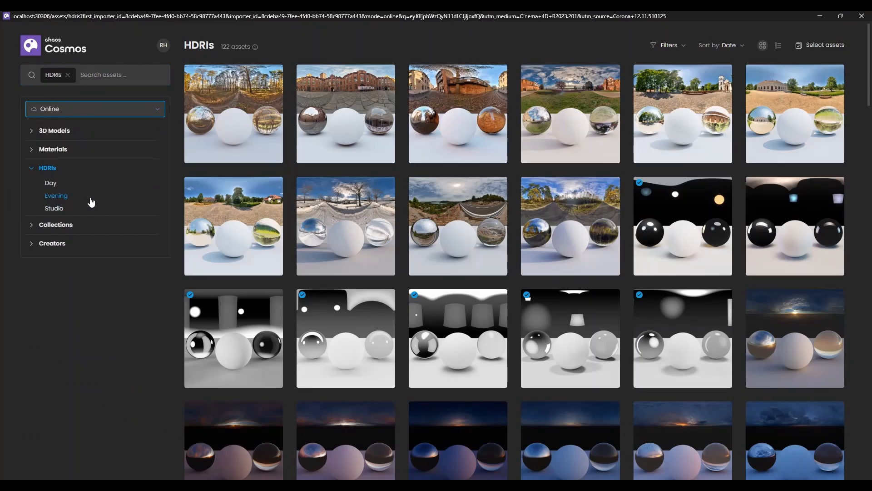
Download several outdoor HDRIs and import HDR Map 738 into the Cinema 4D scene
click(468, 227)
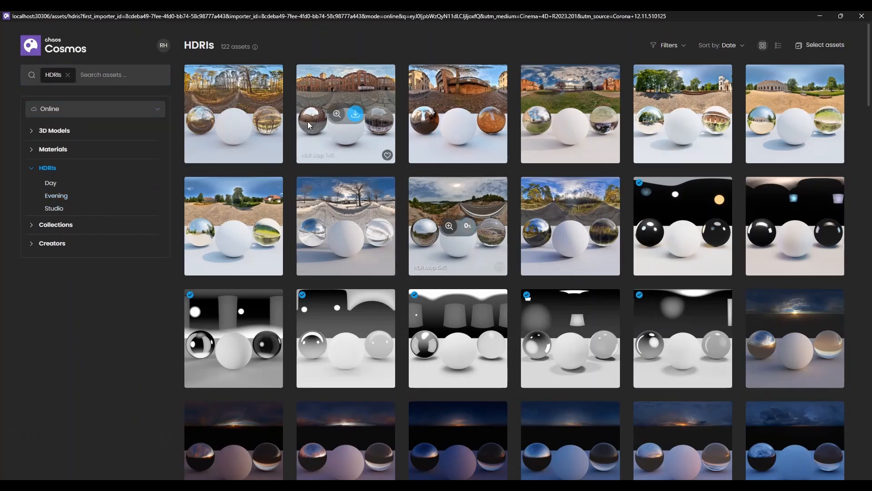
click(243, 114)
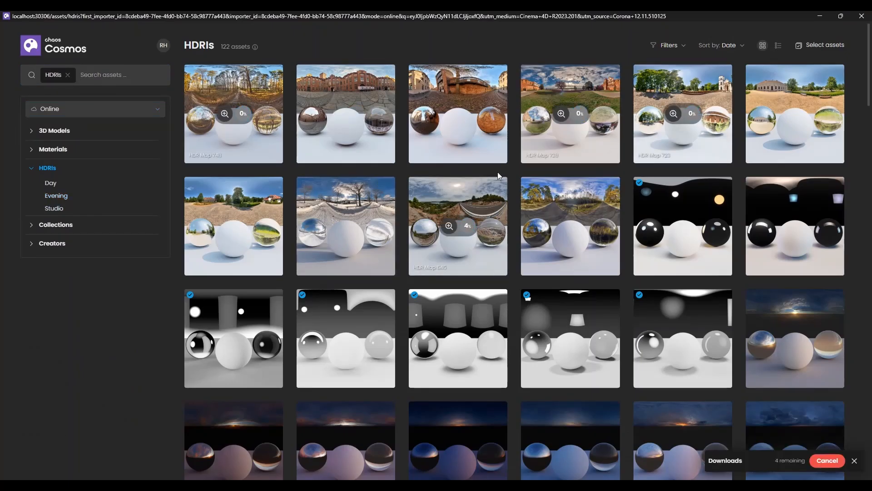
mouse_move(578, 117)
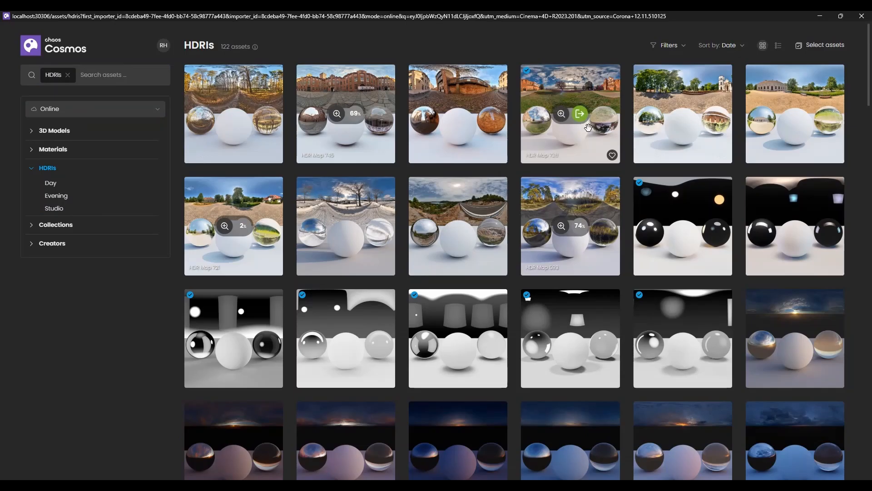
click(579, 114)
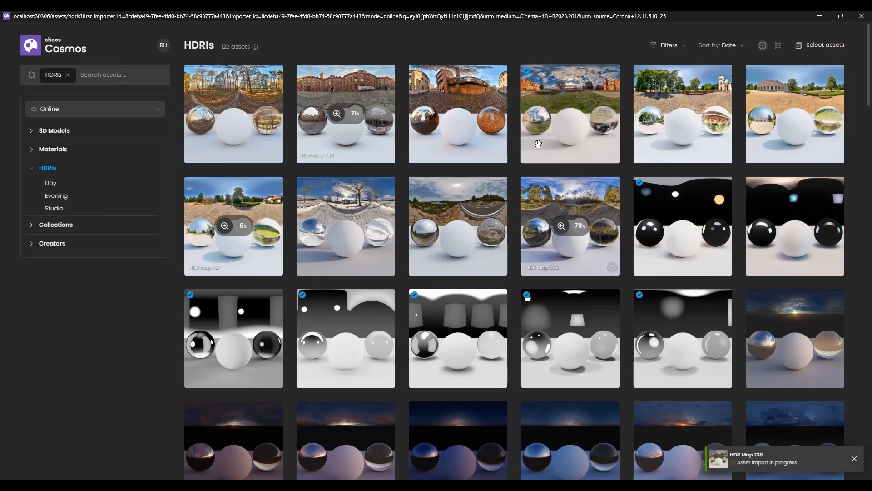
click(819, 16)
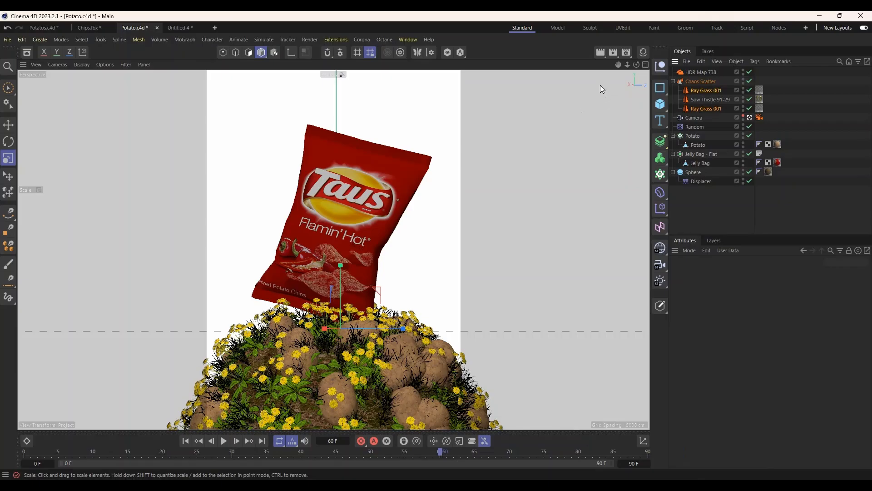
key(alt+Tab)
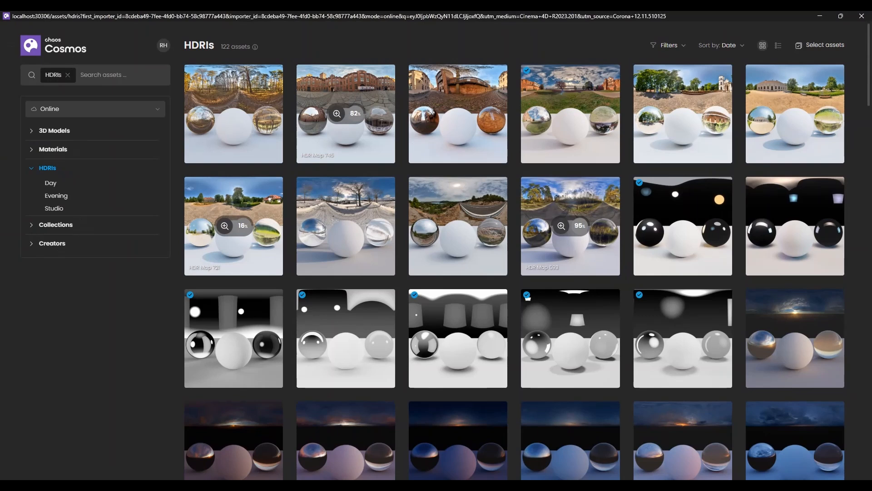
key(alt+Tab)
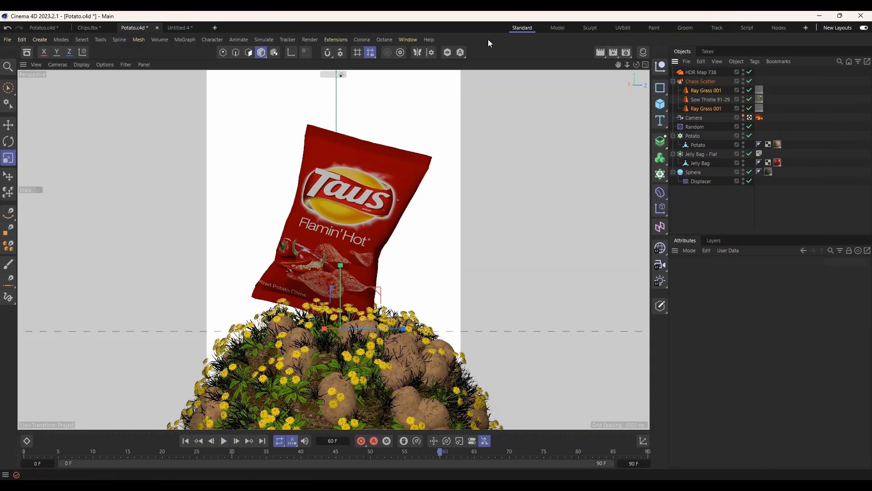
Start Corona interactive rendering and place the render window clear of the object list
click(366, 40)
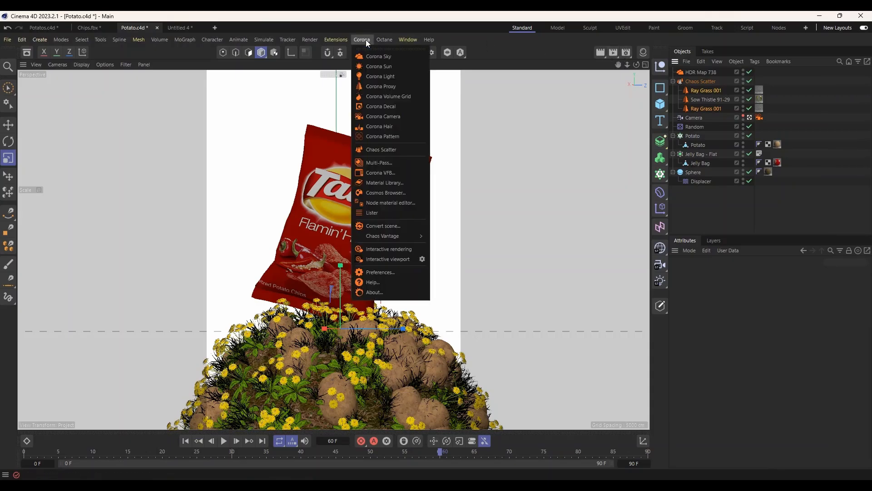
click(393, 249)
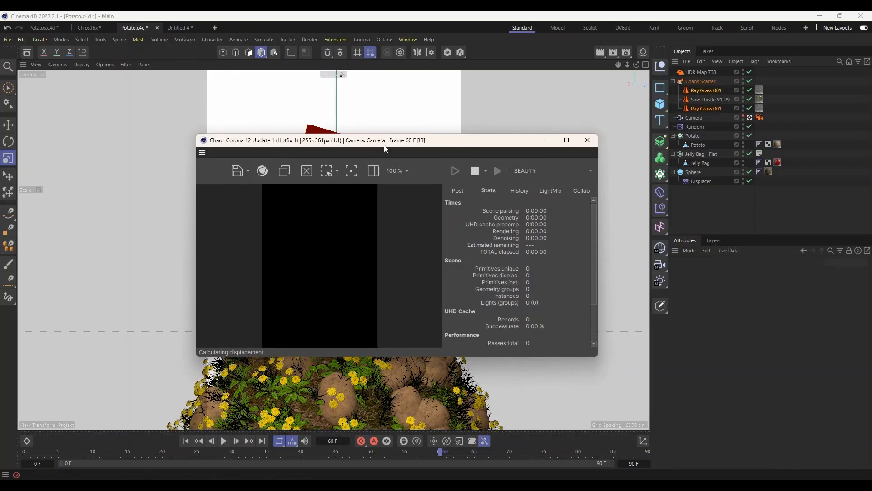
drag(382, 146, 428, 112)
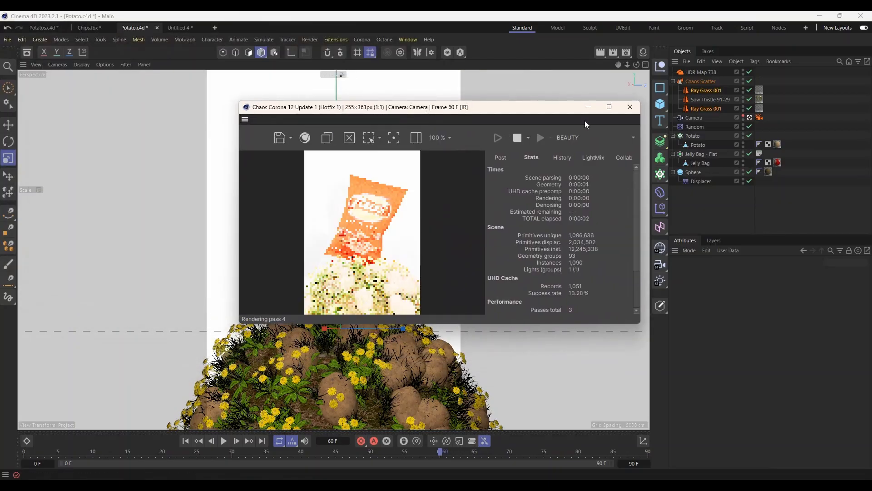
click(608, 108)
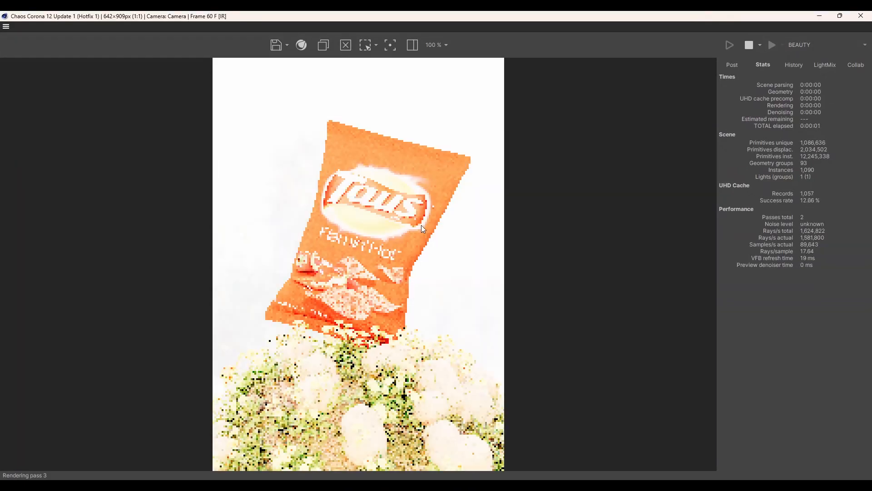
click(840, 16)
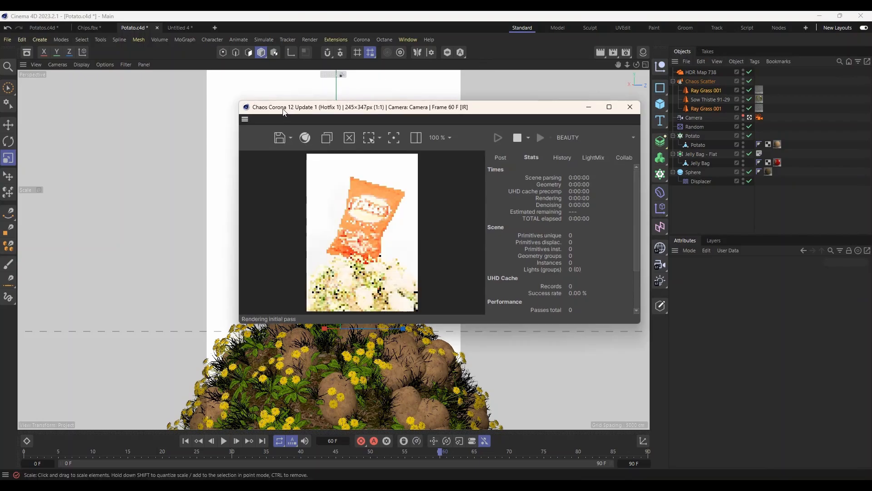
drag(292, 108, 92, 78)
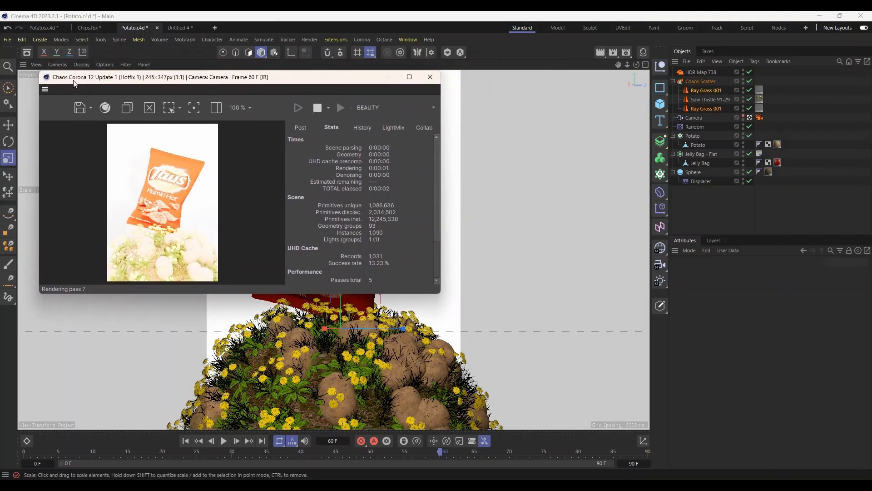
Lower the intensity of the HDR Map 738 sky to 0.1
click(707, 72)
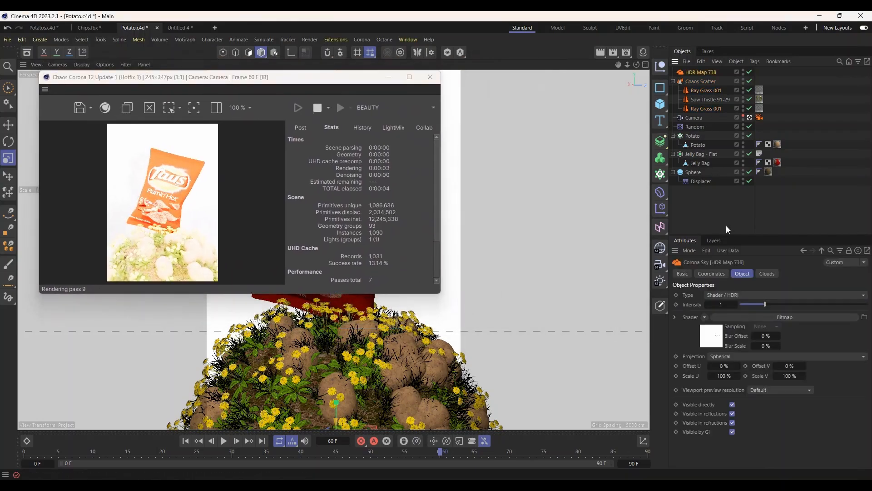
drag(765, 304, 753, 304)
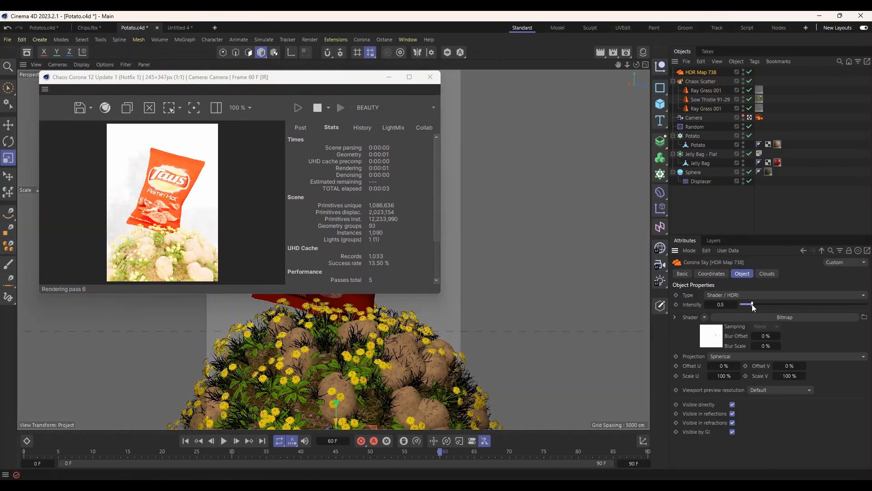
drag(751, 304, 749, 304)
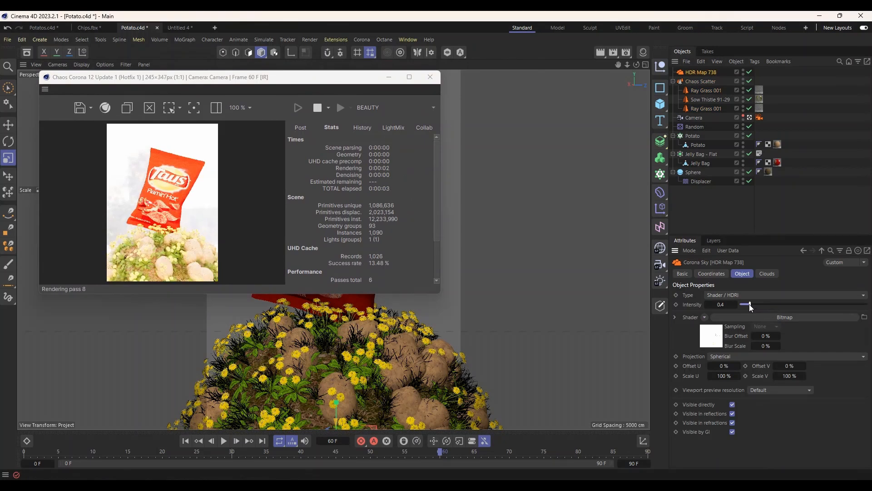
drag(748, 304, 746, 304)
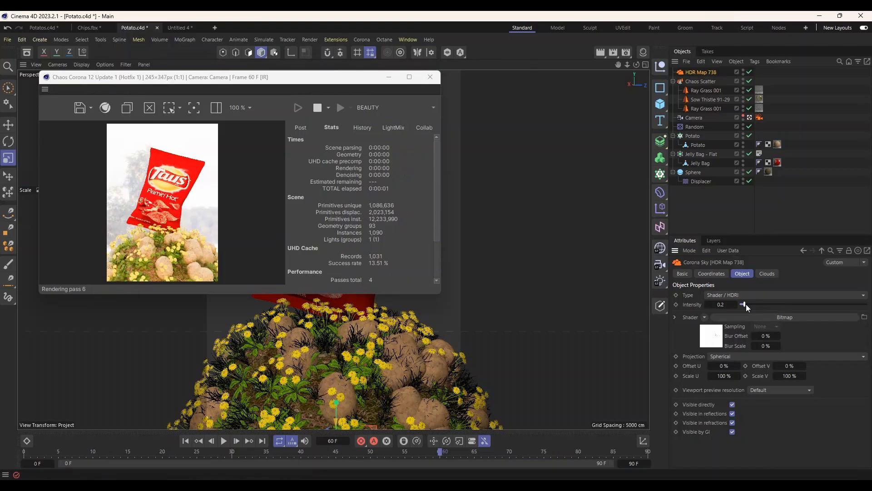
drag(745, 304, 744, 304)
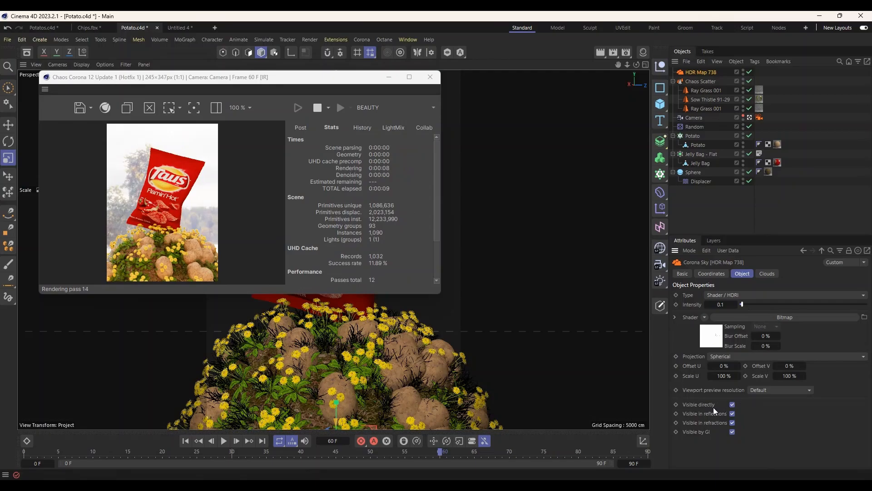
Turn off direct visibility for the HDR Map 738 sky and check the chip bag in the interactive render
click(733, 405)
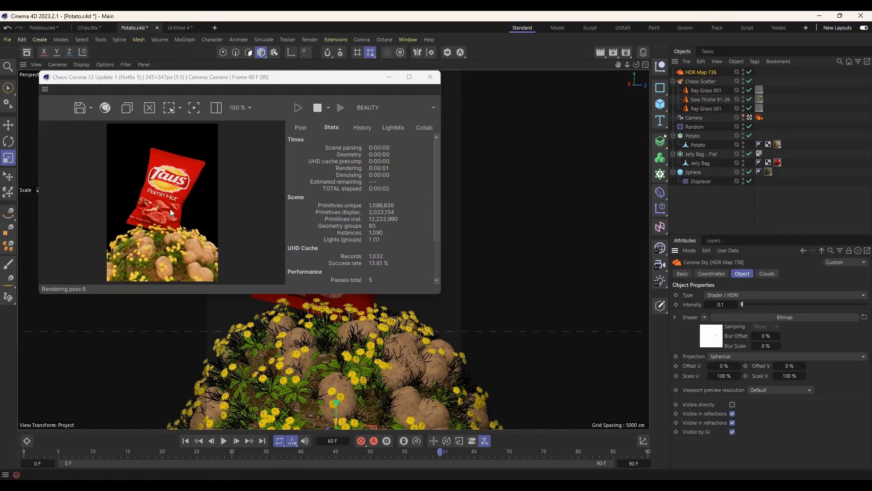
scroll(170, 184, up, 2)
scroll(170, 185, down, 1)
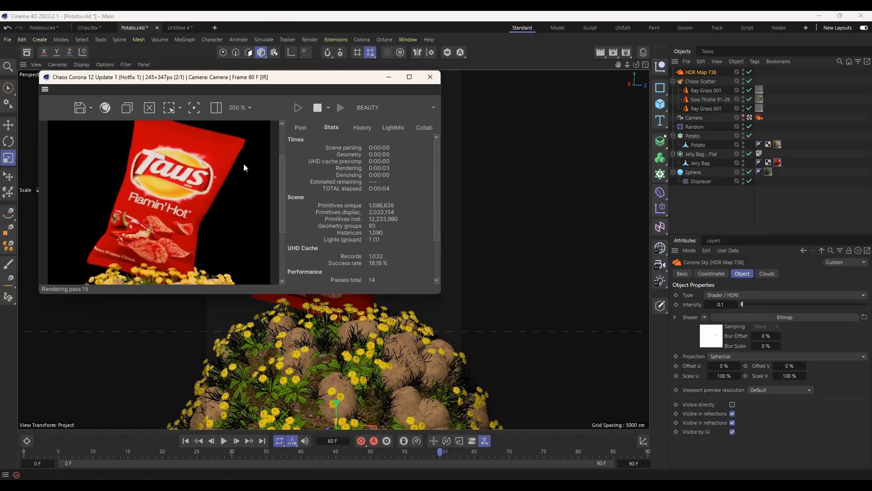
scroll(209, 203, down, 1)
scroll(153, 212, up, 1)
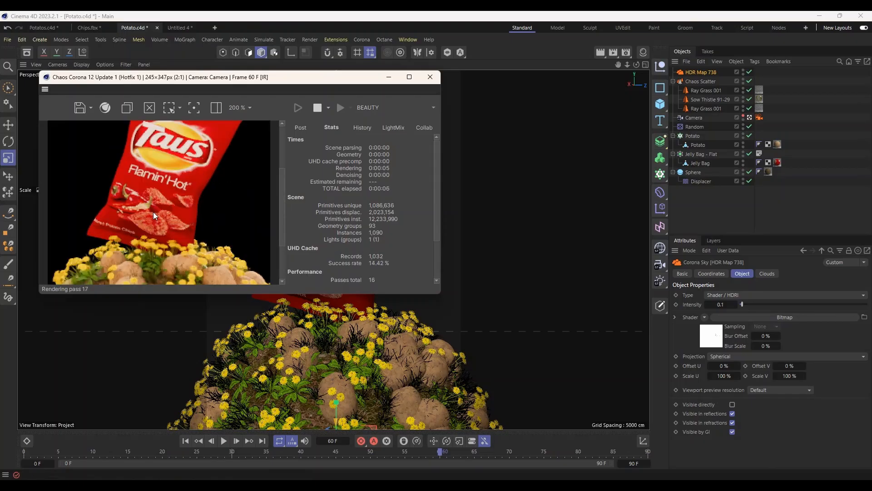
scroll(153, 212, down, 1)
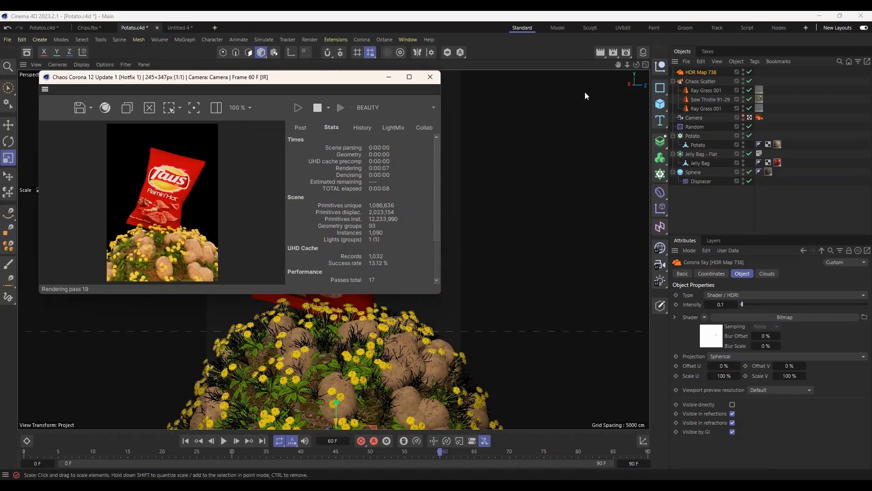
Enable reflection on the chip bag's Legacy.1 material and set its glossiness to 89%
click(643, 52)
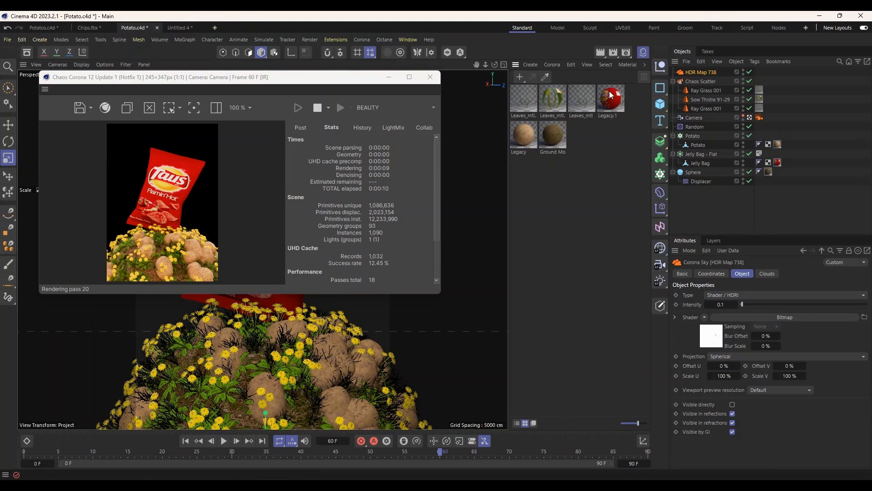
double_click(610, 91)
drag(668, 93, 535, 99)
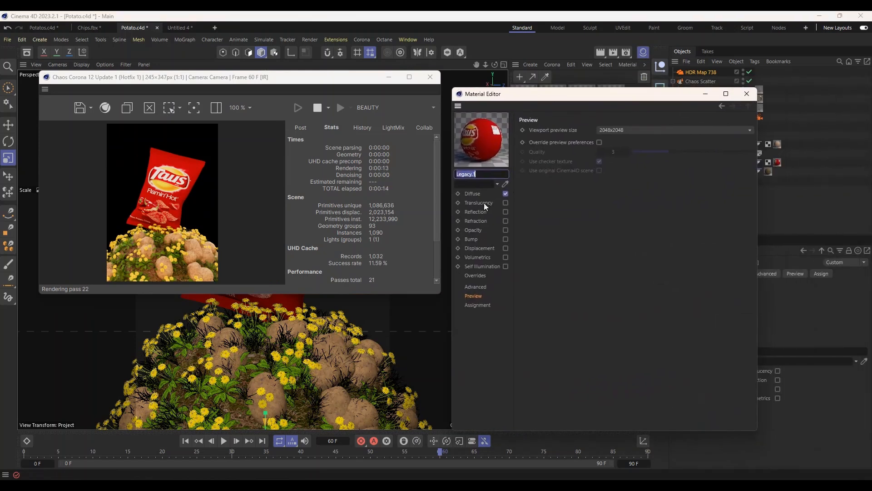
click(506, 212)
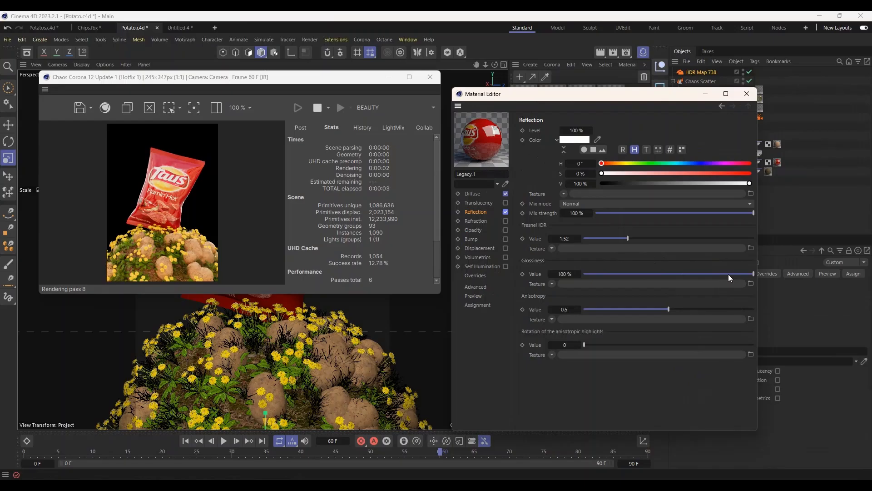
drag(737, 274, 734, 274)
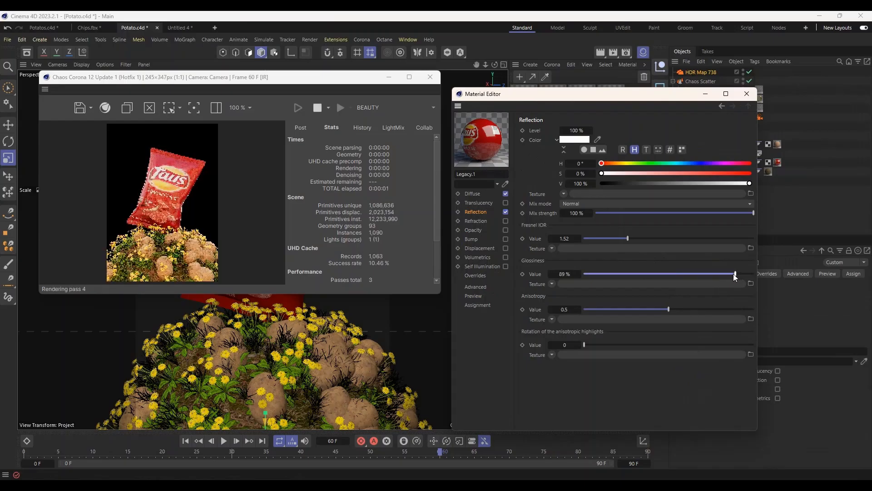
click(746, 94)
Examine the reflections on the chip bag up close in the interactive render
scroll(176, 191, up, 3)
scroll(163, 189, down, 3)
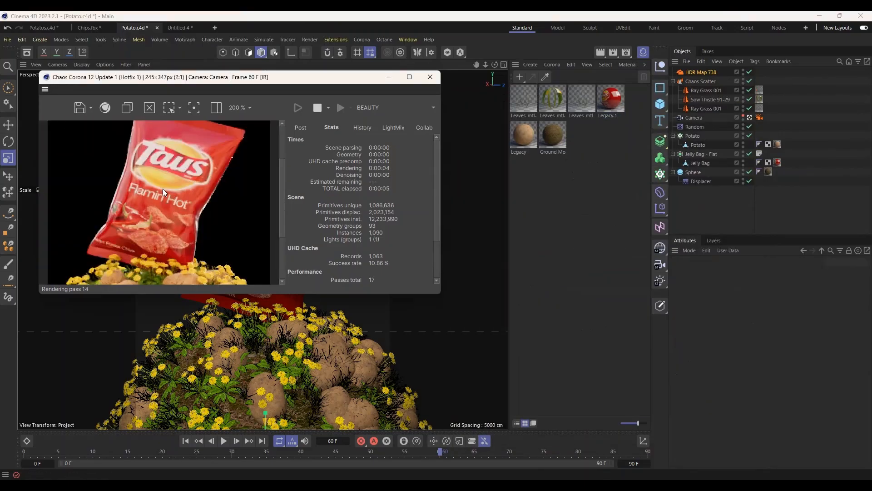
scroll(149, 179, up, 1)
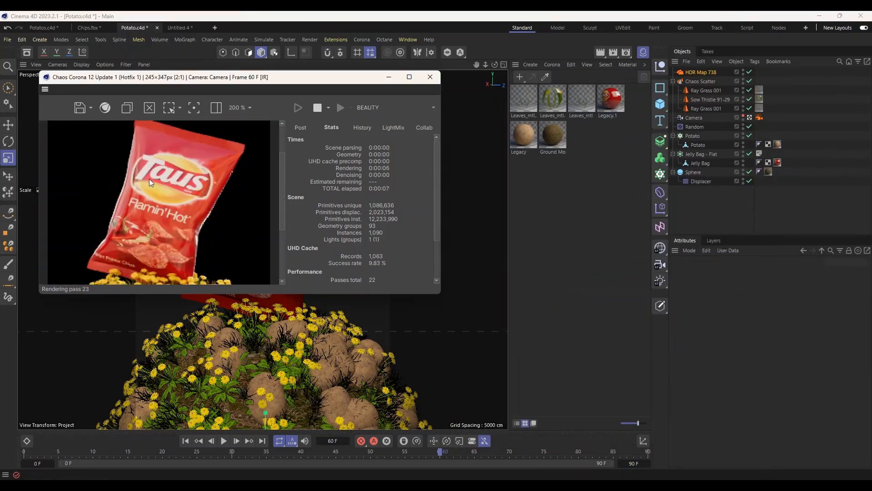
scroll(149, 178, down, 1)
scroll(149, 178, up, 1)
scroll(149, 178, down, 1)
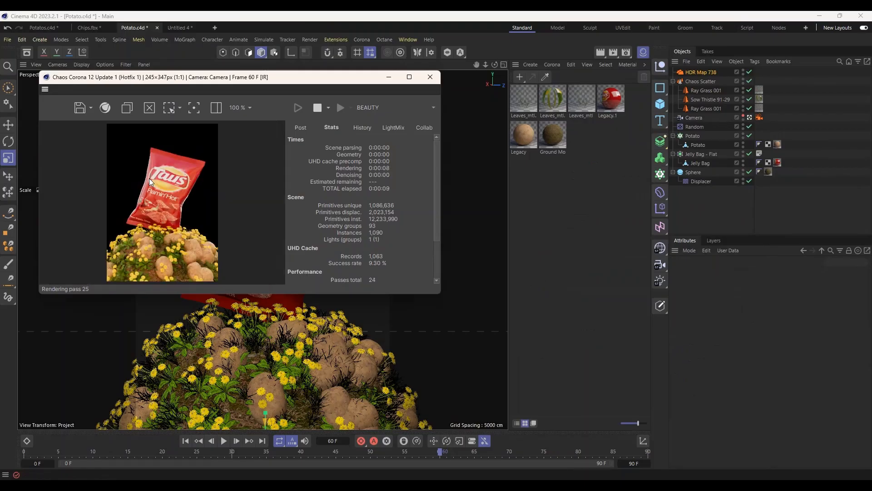
scroll(158, 239, up, 1)
scroll(157, 239, down, 1)
Maximize the render window and examine the bag, potatoes and flowers at 100% and 200% zoom
drag(273, 79, 358, 76)
click(498, 75)
scroll(357, 341, up, 1)
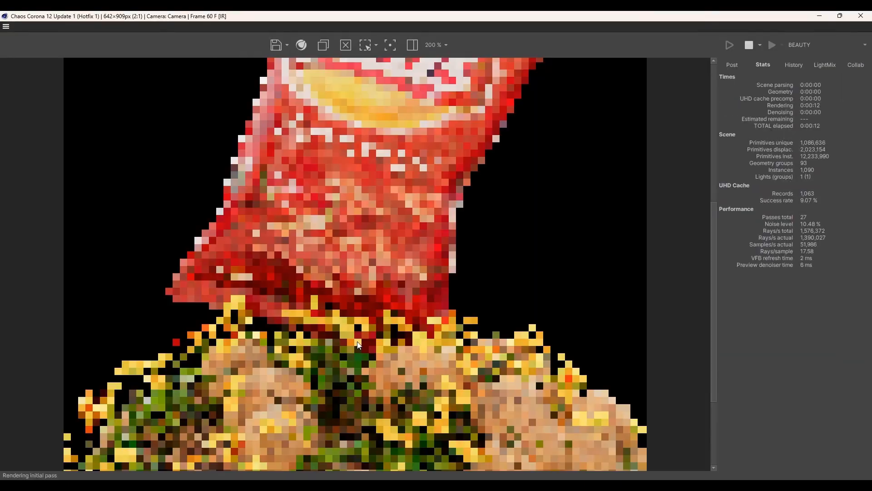
scroll(357, 341, down, 1)
scroll(357, 342, up, 1)
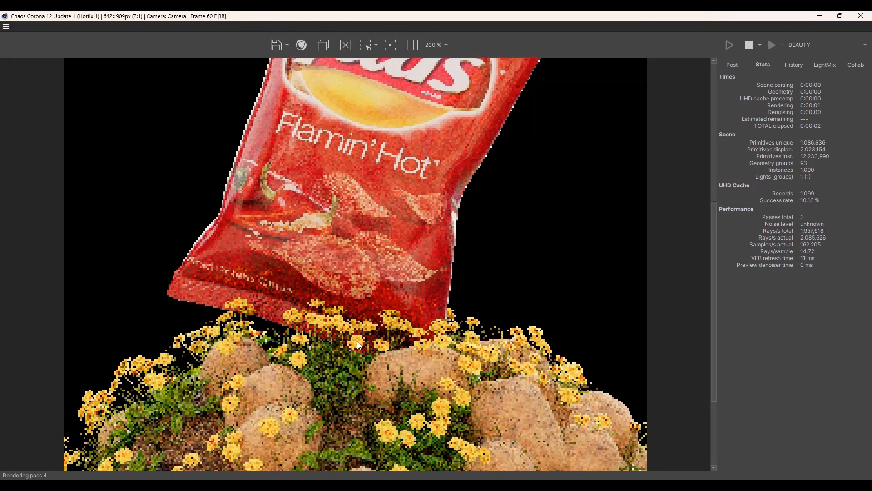
scroll(357, 342, down, 1)
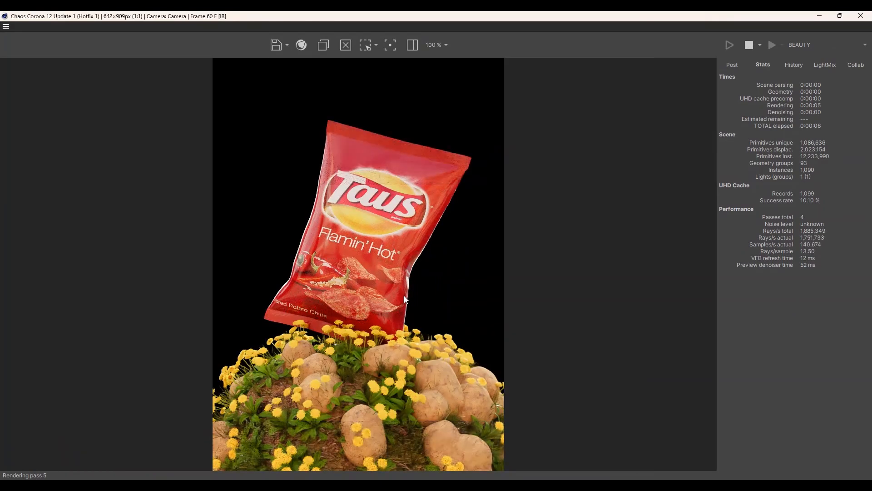
scroll(405, 297, down, 1)
scroll(396, 328, up, 1)
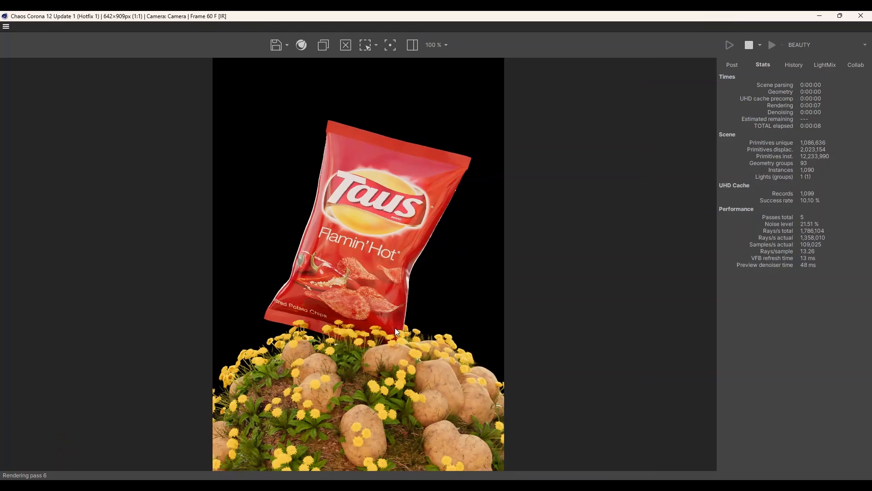
Restore the render window to its smaller size and close it
click(840, 16)
drag(383, 74, 652, 186)
click(745, 187)
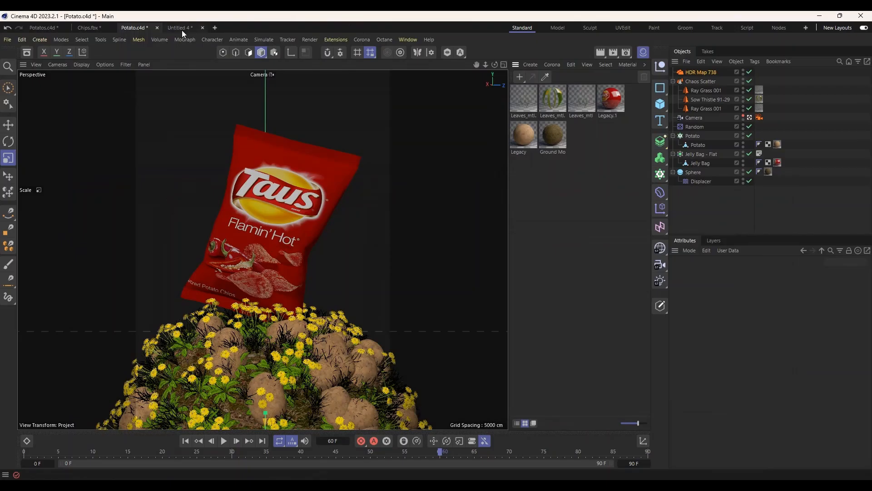
Switch to the Chips.fbx project and examine the chip models and the ChipsMat color texture
click(86, 27)
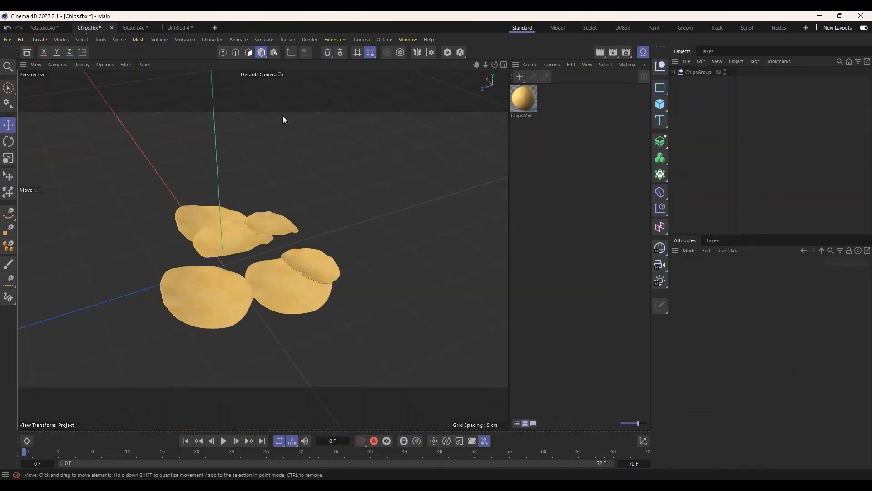
alt+drag(365, 218, 255, 263)
scroll(255, 261, up, 2)
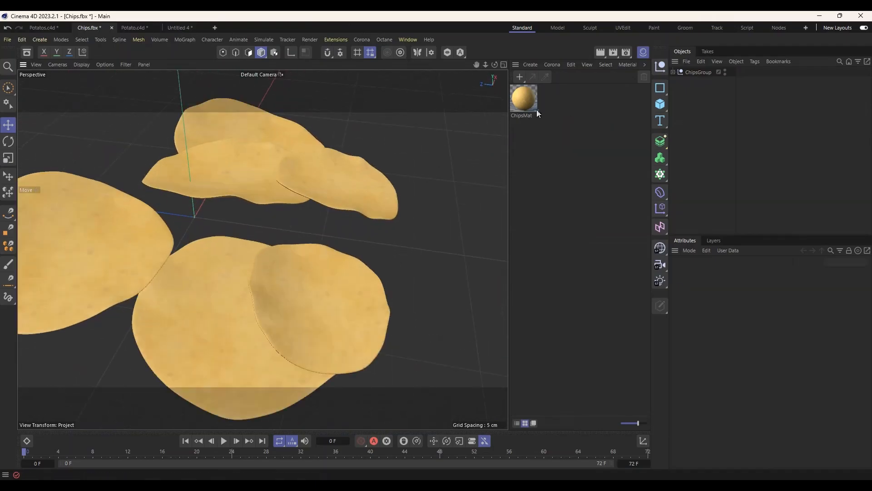
double_click(527, 102)
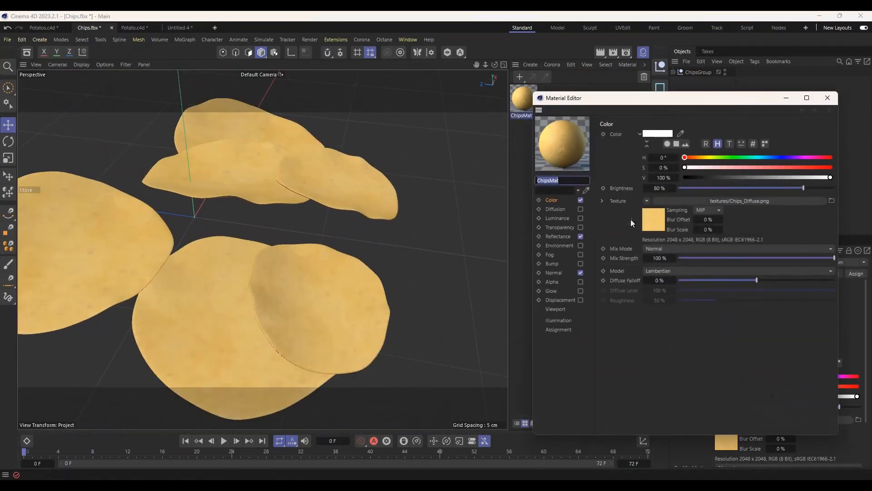
click(828, 98)
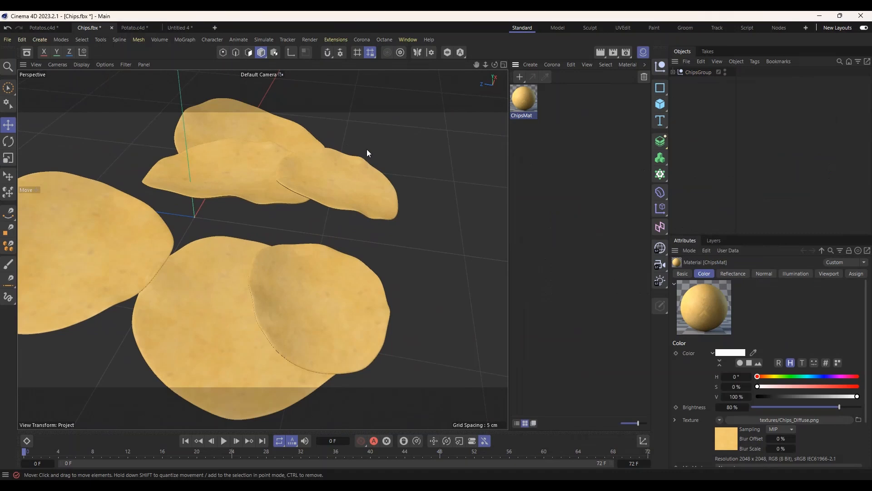
scroll(315, 262, up, 3)
scroll(315, 263, down, 4)
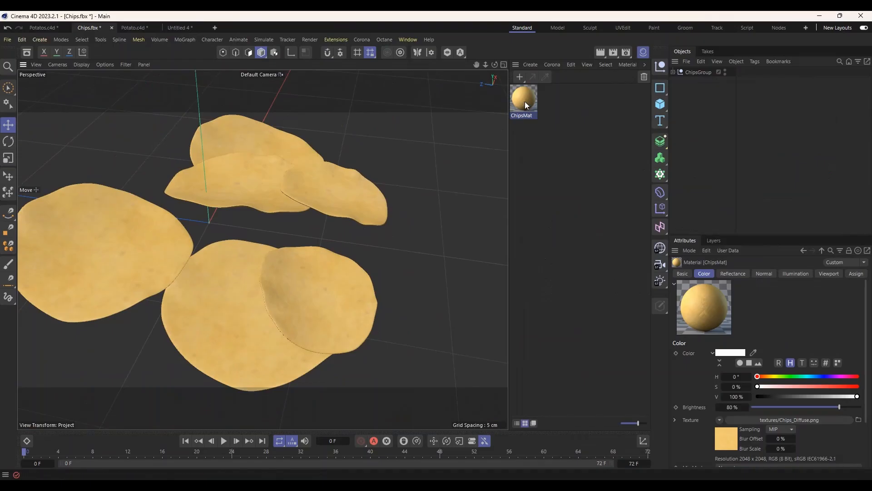
Convert the chips scene's materials, shaders and settings to Corona with the scene converter's default options
click(364, 44)
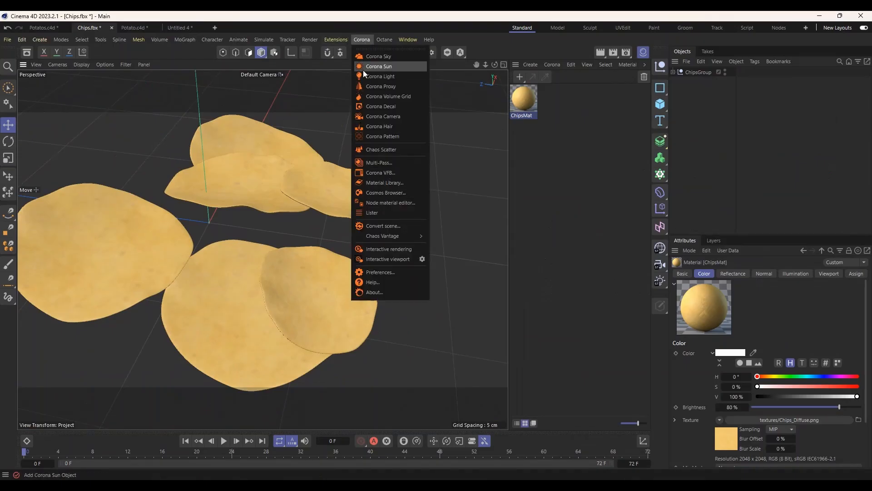
click(390, 226)
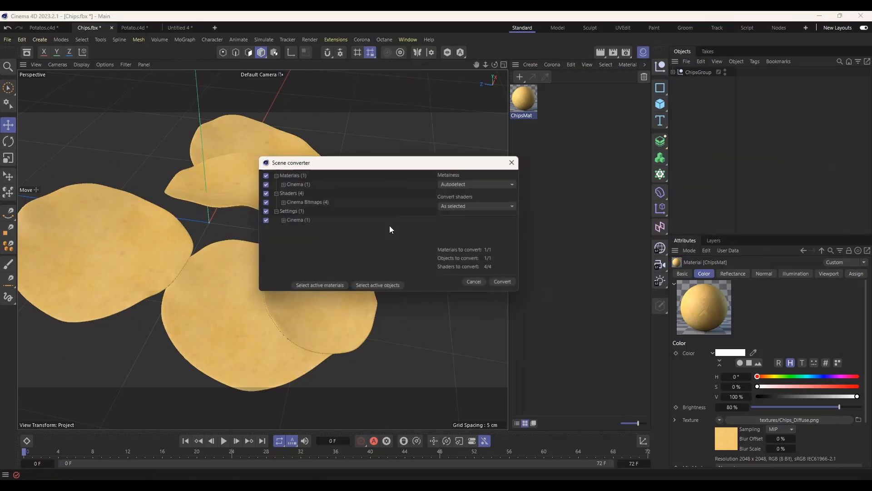
click(507, 288)
Set the viewport preview size of the ChipsMat material to 2048x2048
scroll(337, 298, up, 4)
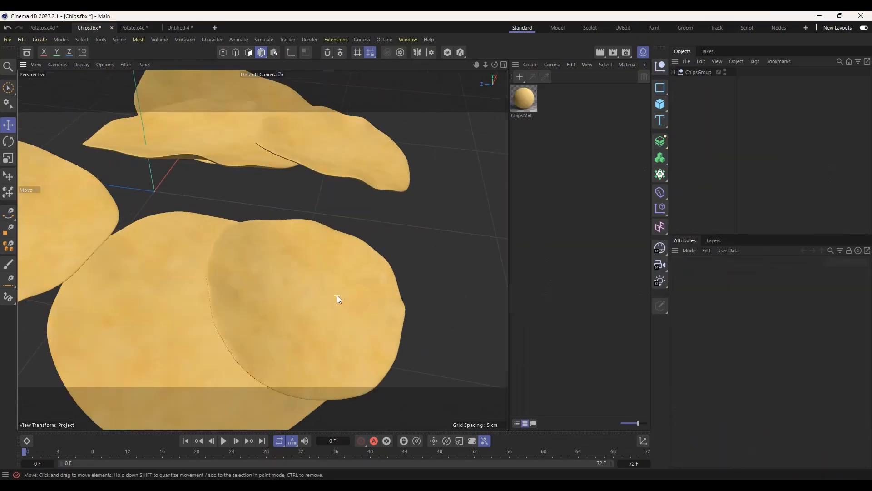
double_click(521, 102)
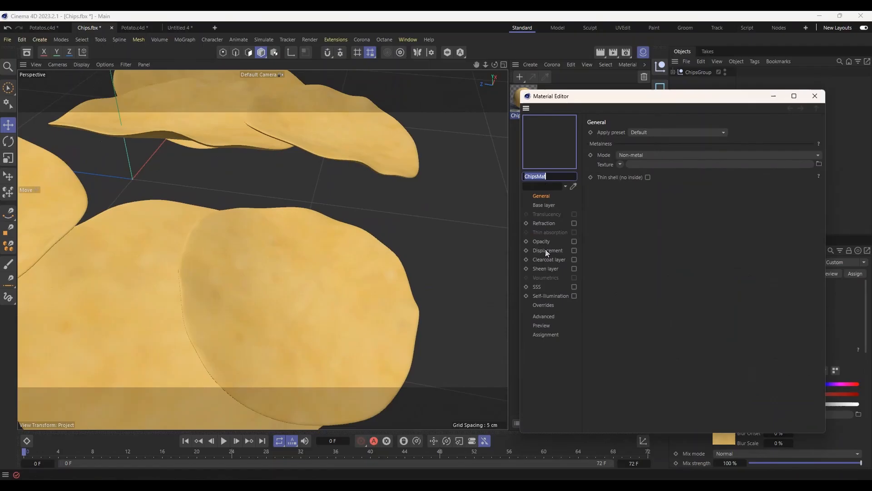
click(540, 325)
click(679, 132)
click(695, 214)
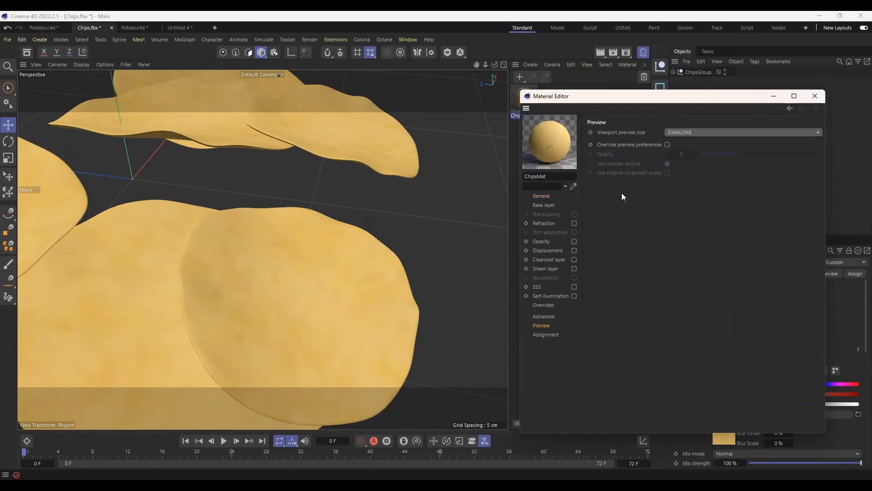
click(819, 98)
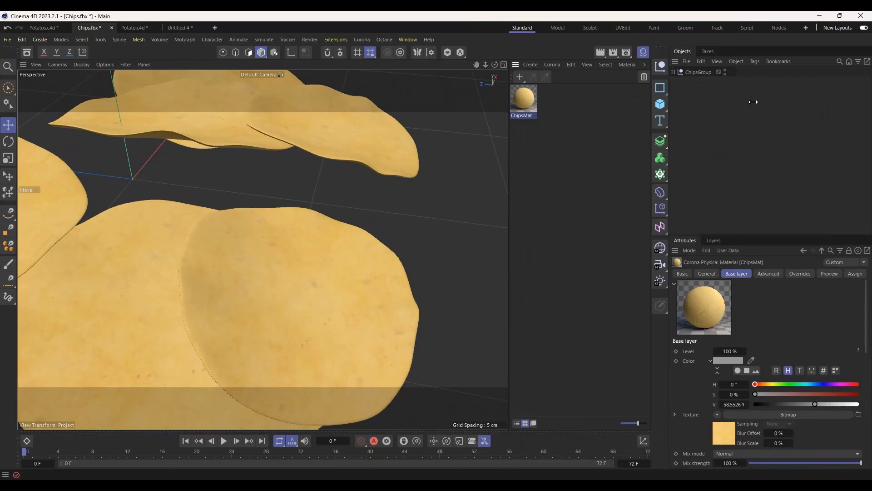
Copy the ChipsGroup object from the Chips.fbx project into the Potato.c4d scene
click(698, 73)
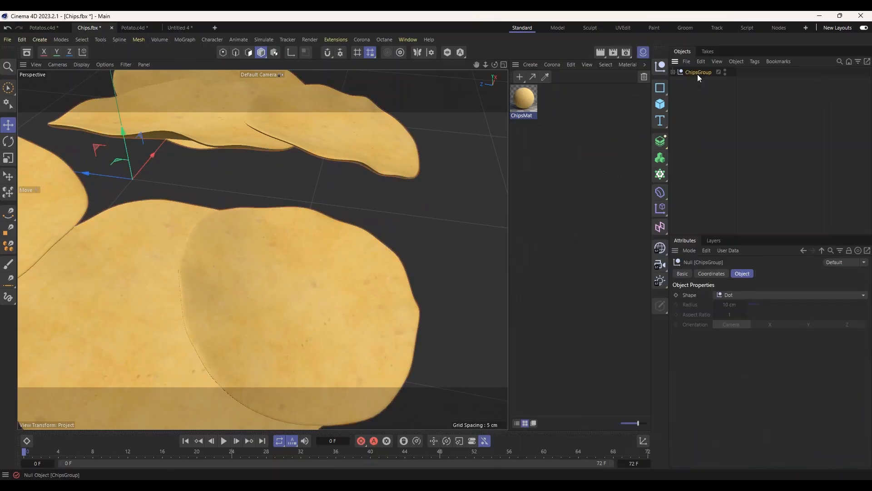
click(133, 29)
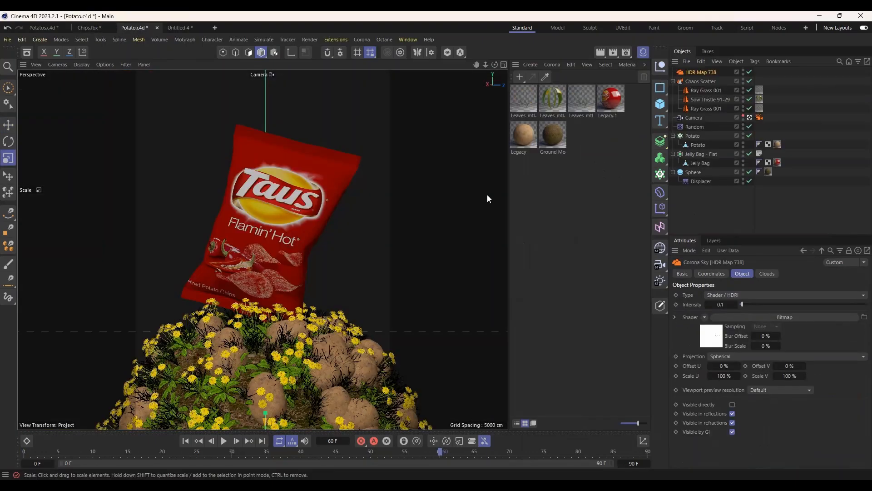
click(691, 209)
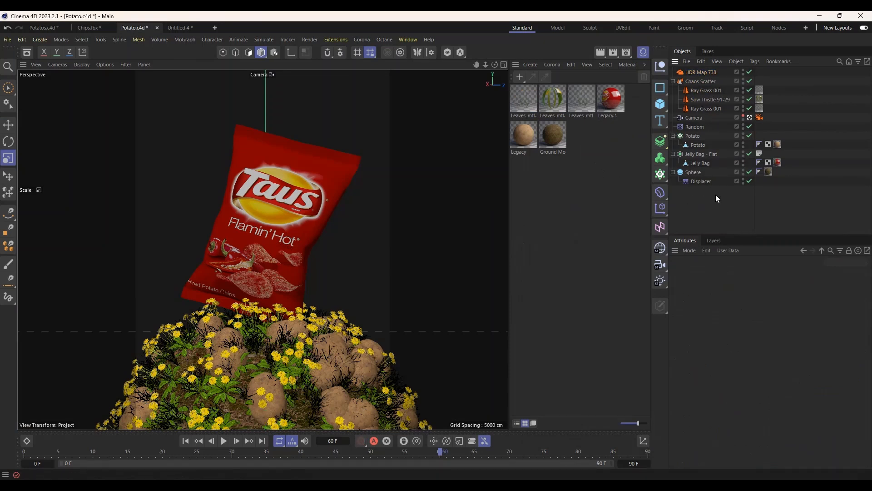
key(ctrl+v)
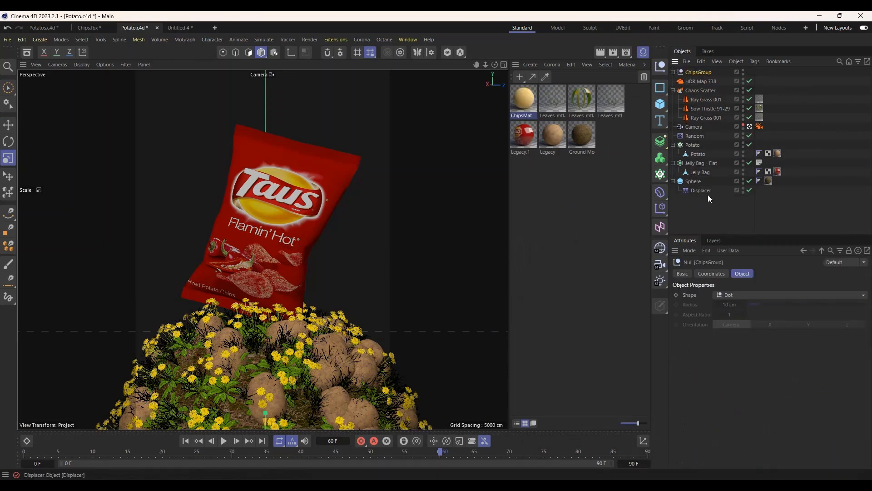
Leave the scene camera's view and inspect the pasted ChipsMat material in the Material Editor
click(750, 126)
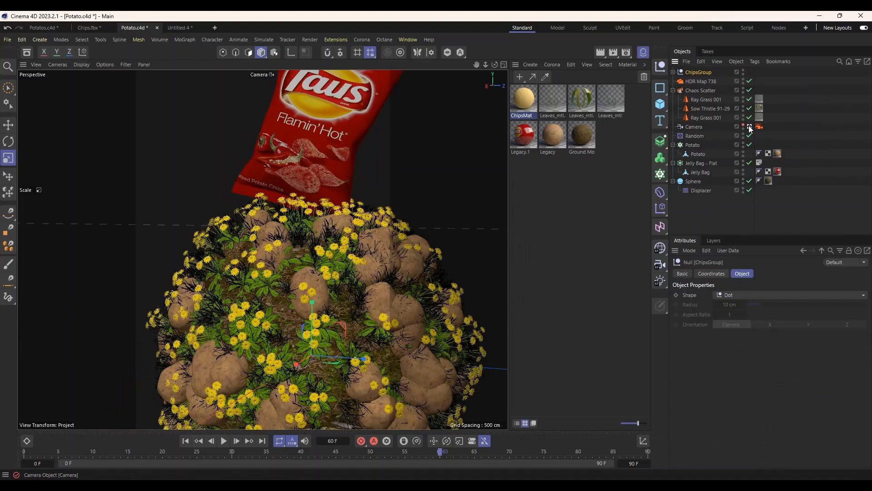
double_click(523, 106)
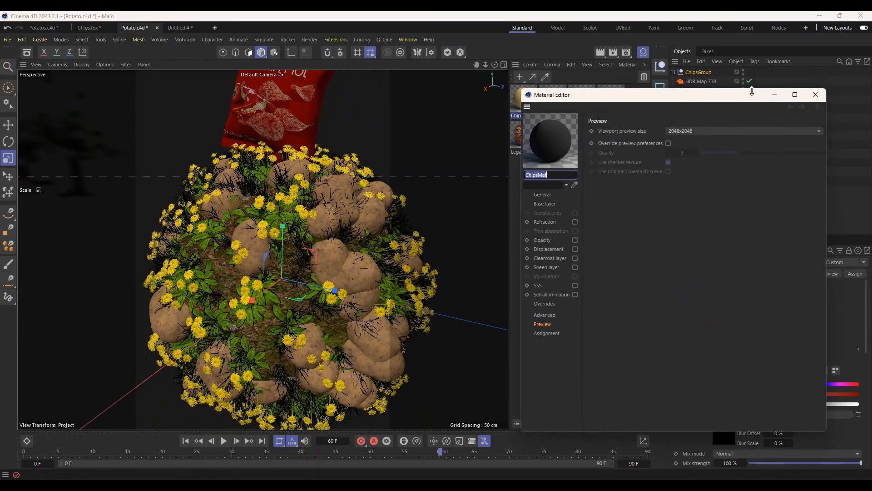
click(816, 96)
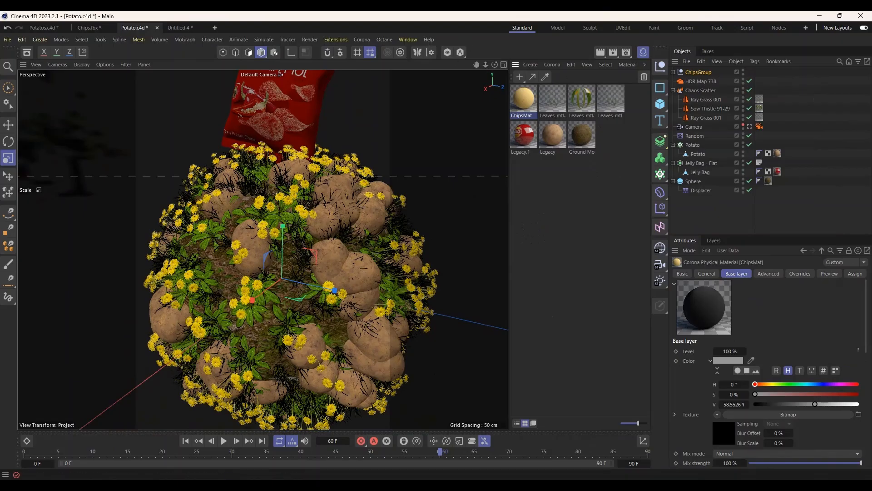
Switch to File Explorer and look inside the potato-chips-varied-shapes-and-surface-textures folder within the Potato project folder
click(270, 455)
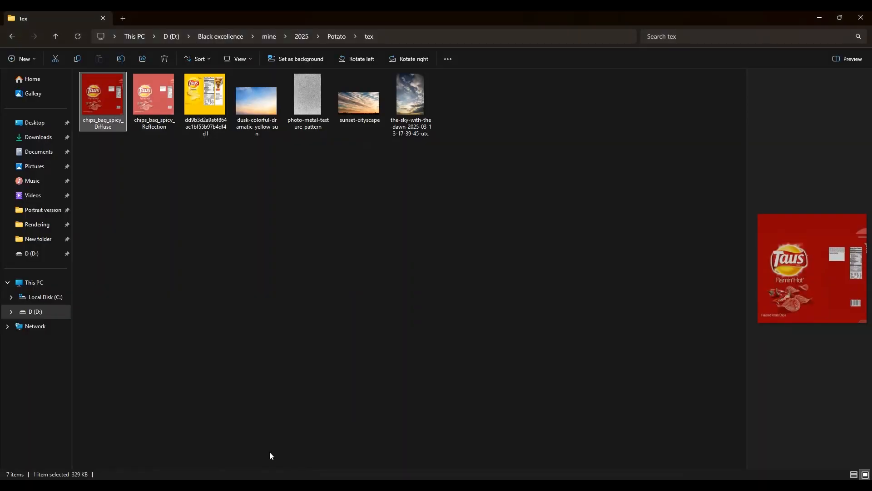
click(12, 37)
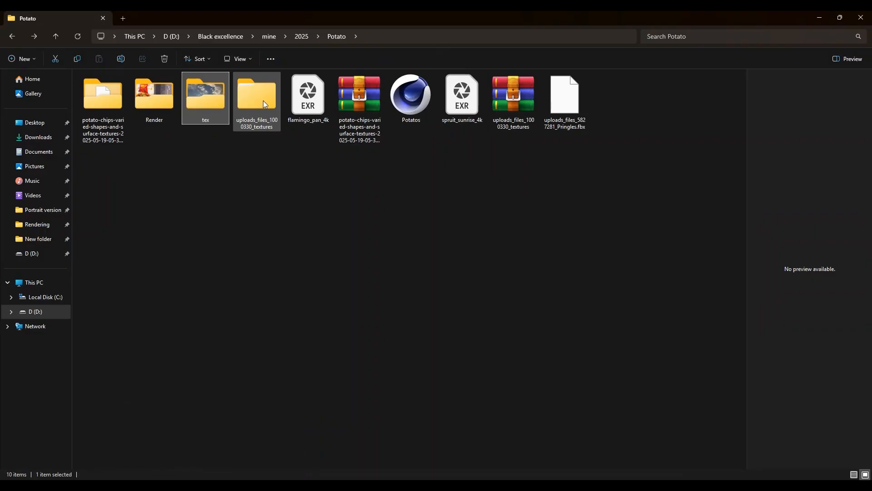
double_click(92, 100)
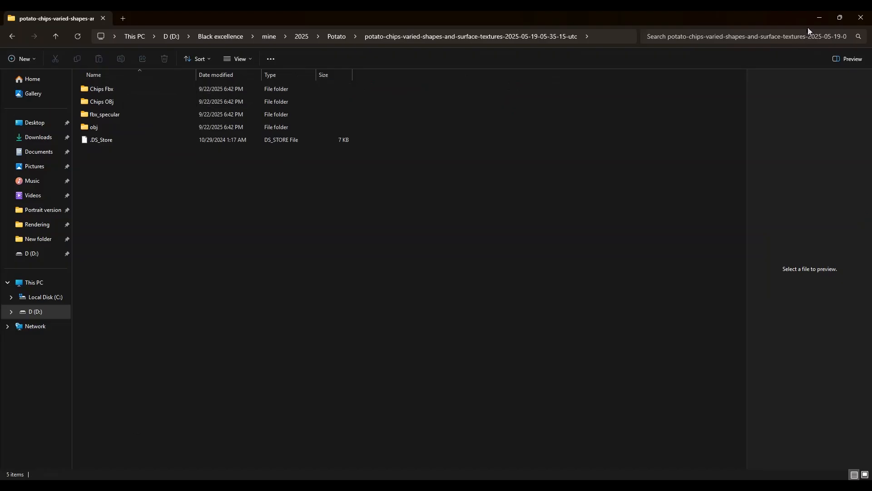
click(820, 17)
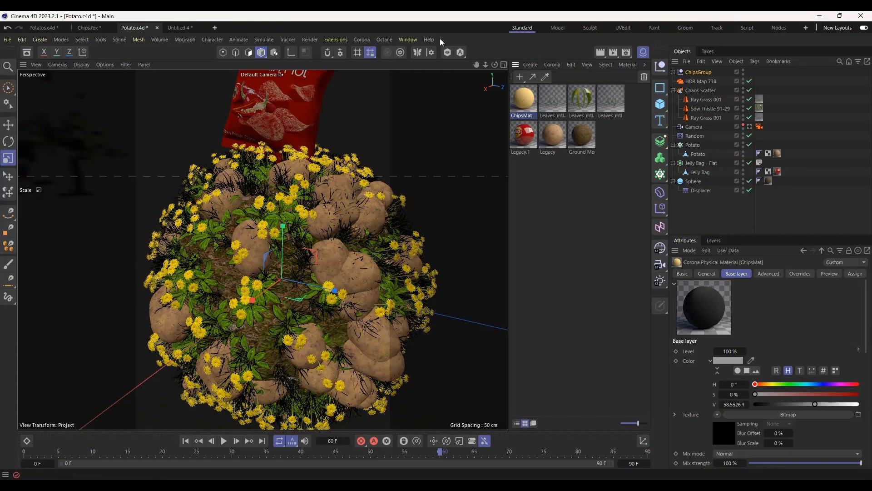
Open the Project Asset Inspector and select the missing Chips_Diffuse.png and Chips_Normal.png textures
click(408, 39)
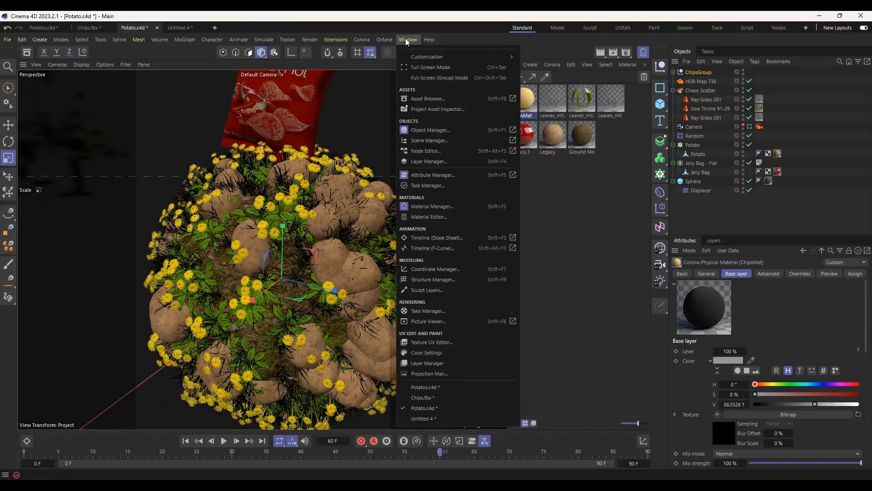
click(450, 110)
scroll(541, 179, down, 3)
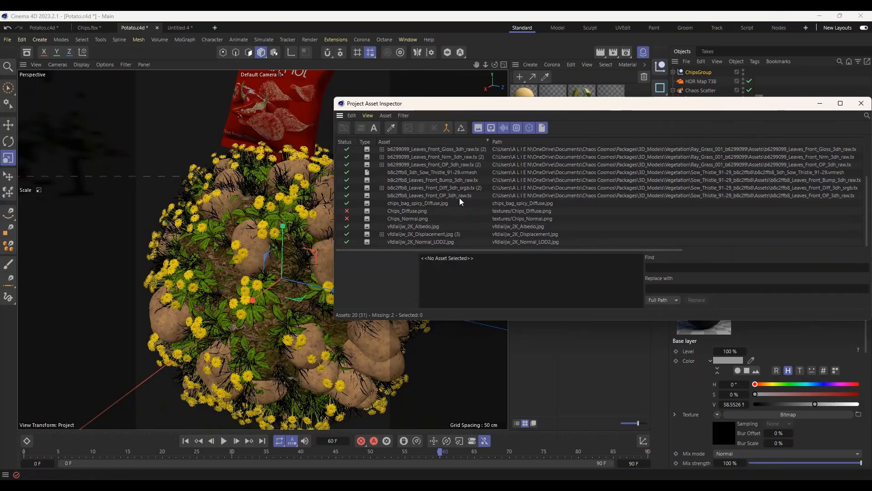
scroll(444, 191, up, 3)
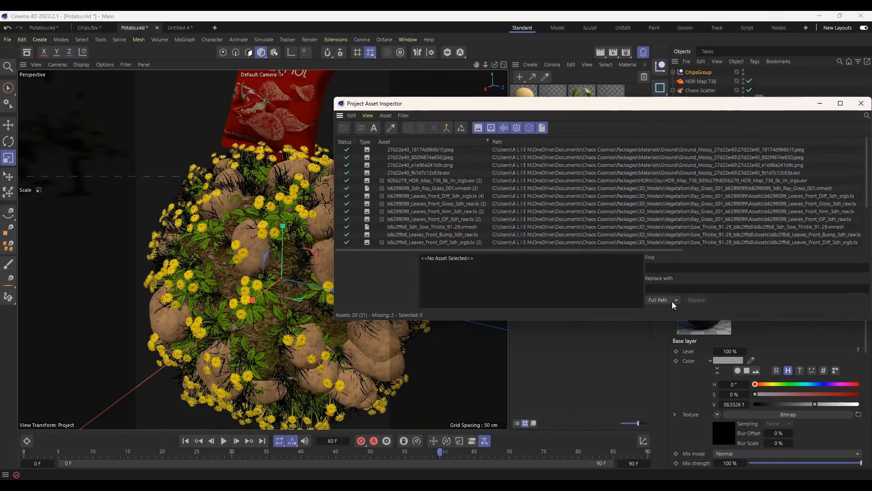
drag(731, 105, 650, 103)
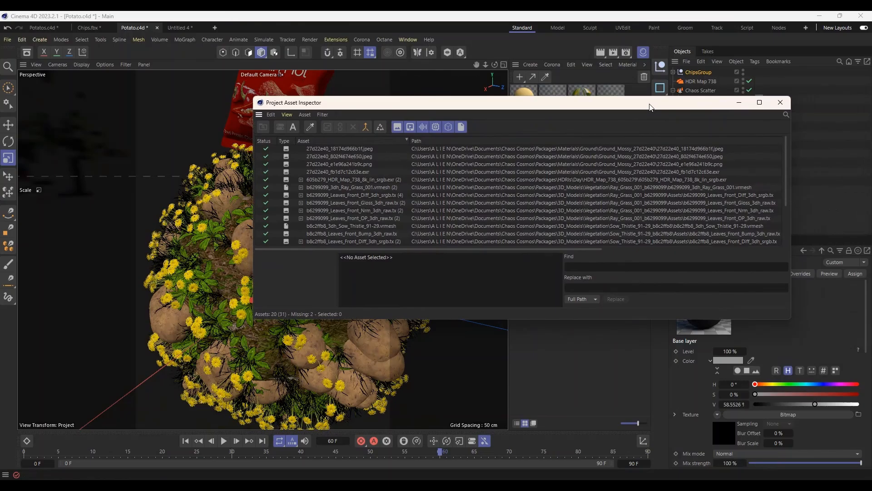
scroll(320, 220, down, 3)
click(321, 219)
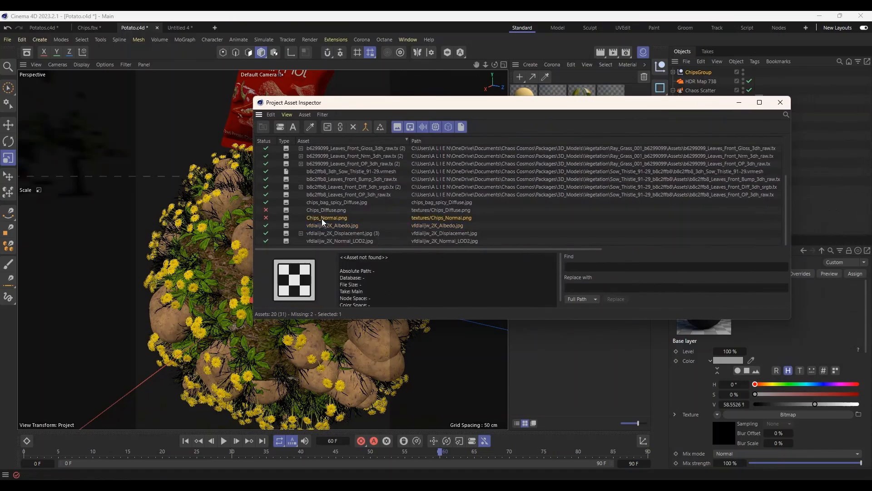
ctrl+click(324, 211)
Relink both selected chip textures by searching the Potato folder under D:\Black excellence\mine\2025
right_click(324, 211)
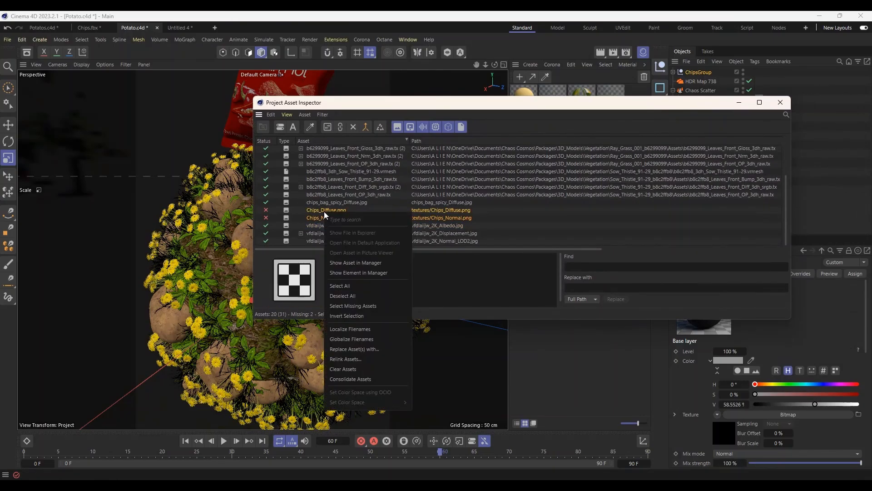
click(375, 360)
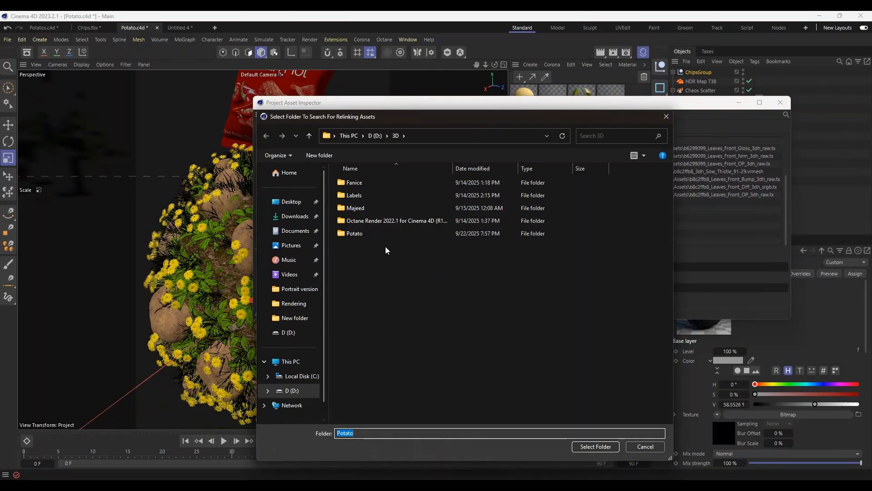
click(291, 390)
double_click(377, 198)
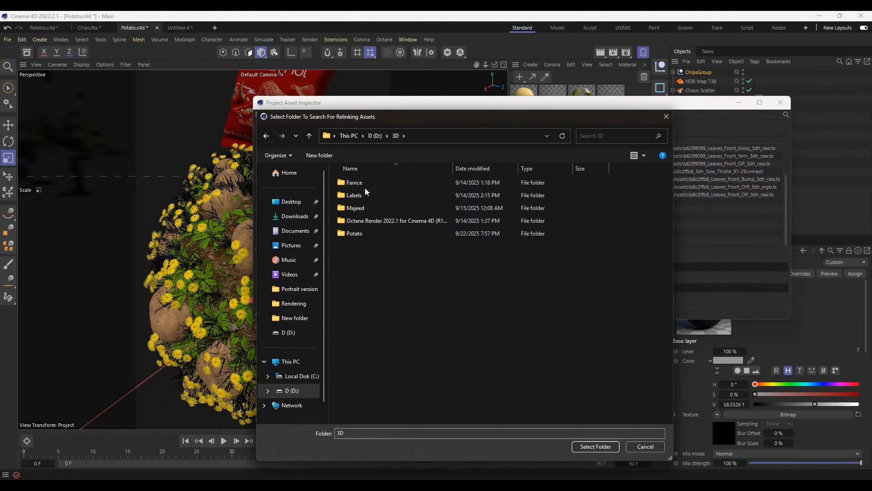
double_click(359, 234)
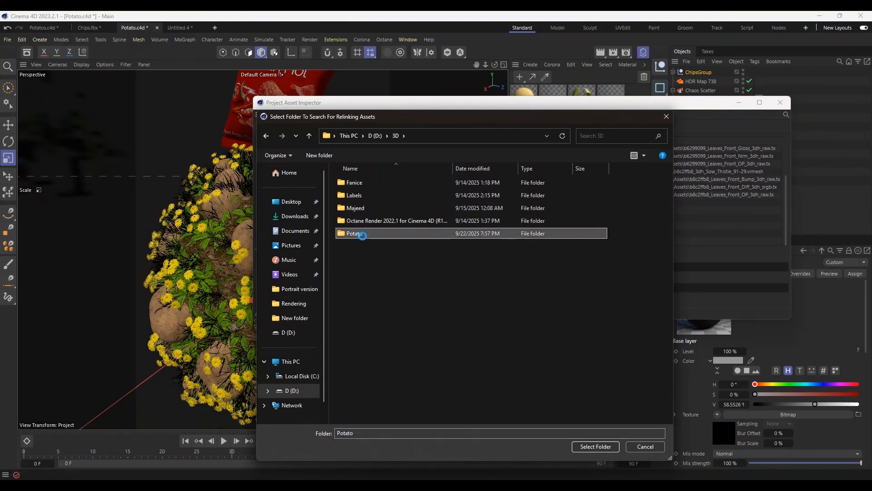
click(266, 135)
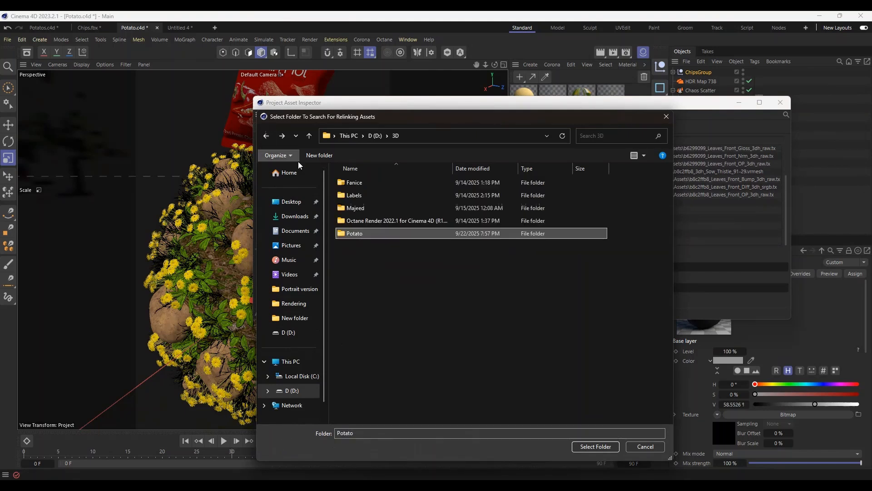
double_click(364, 232)
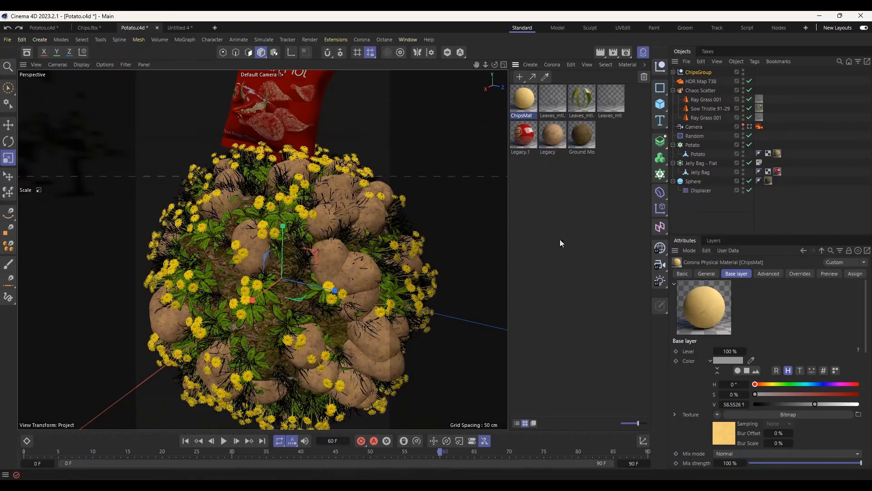
Return to the scene camera's view and check the chip textures' paths in the Project Asset Inspector
click(750, 127)
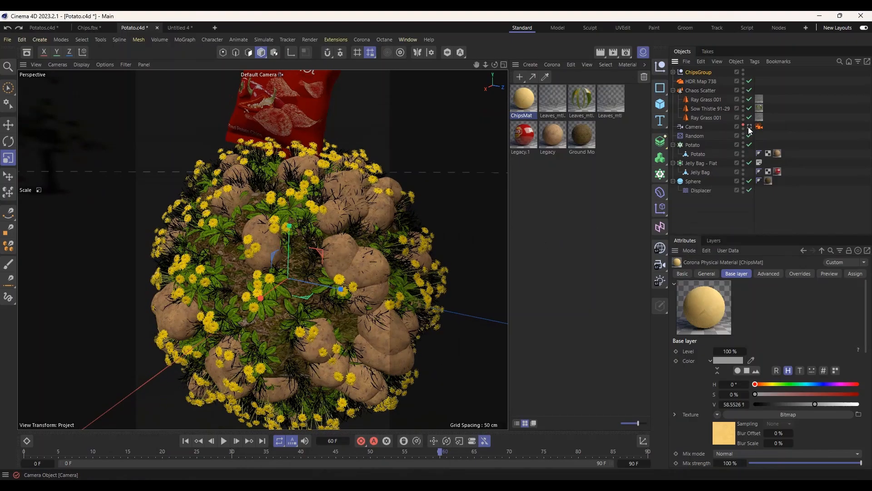
click(568, 231)
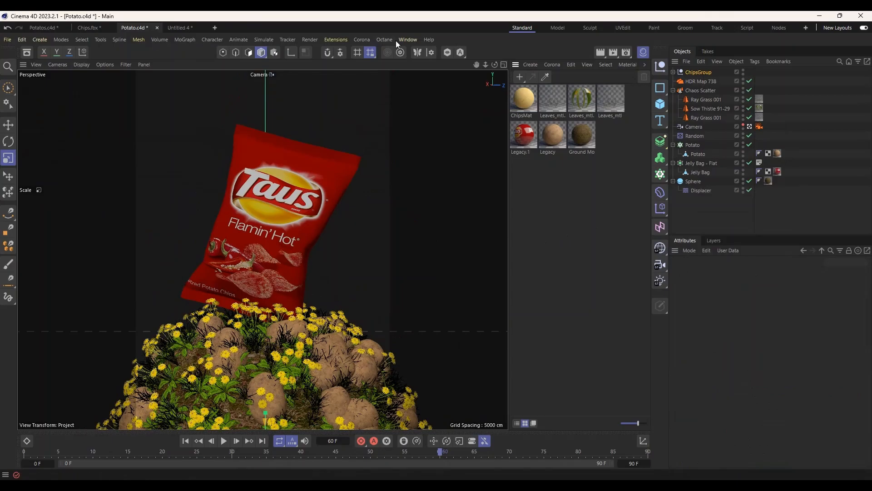
click(409, 40)
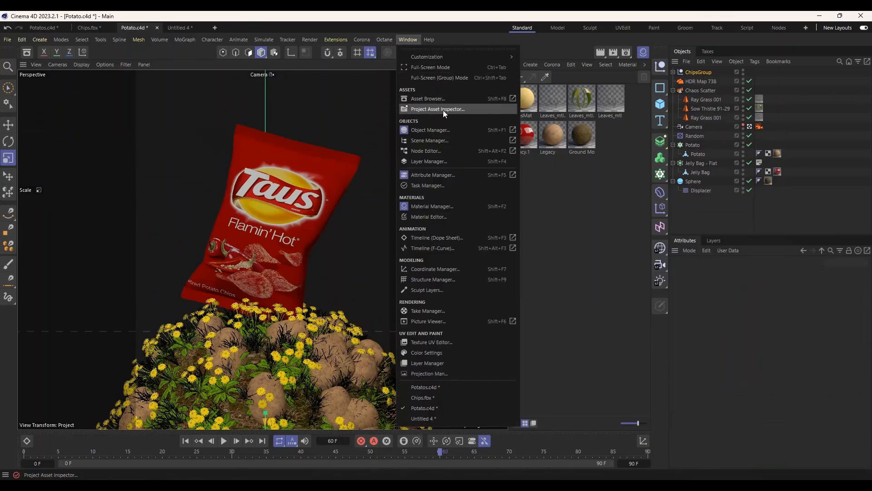
click(465, 112)
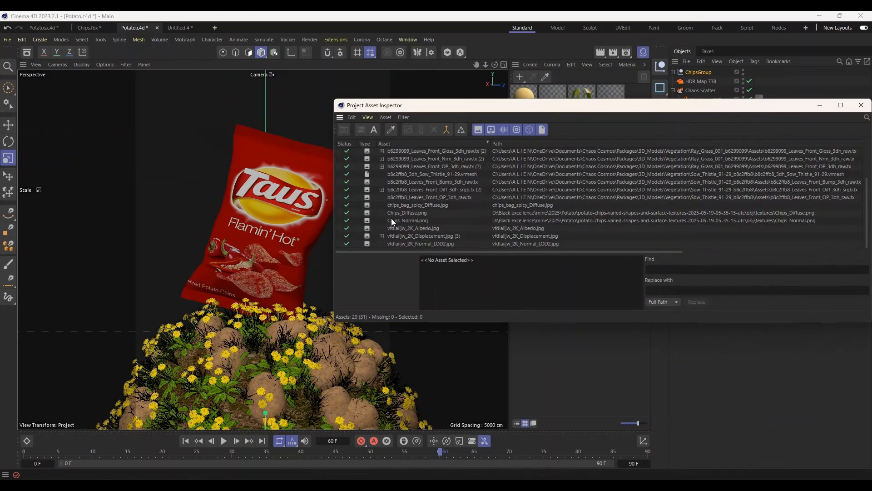
scroll(498, 221, down, 3)
click(861, 104)
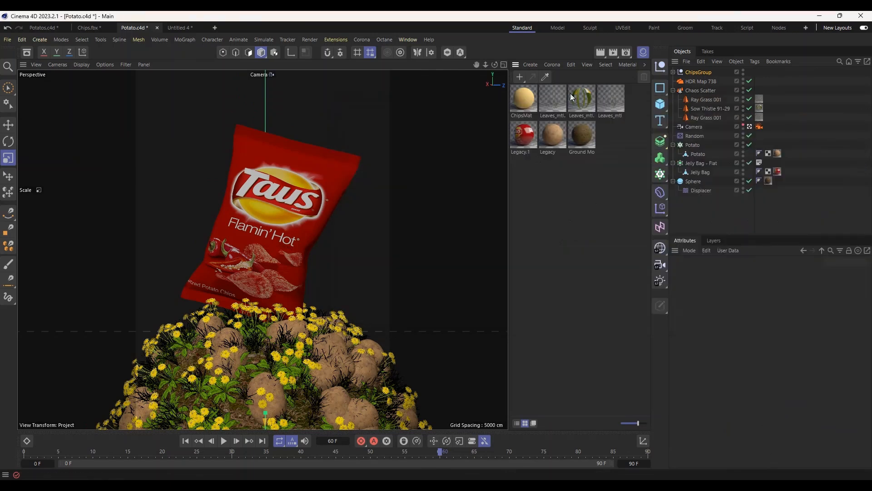
Inspect the ChipsMat material's preview settings in the Material Editor, close it and deselect the material
double_click(524, 101)
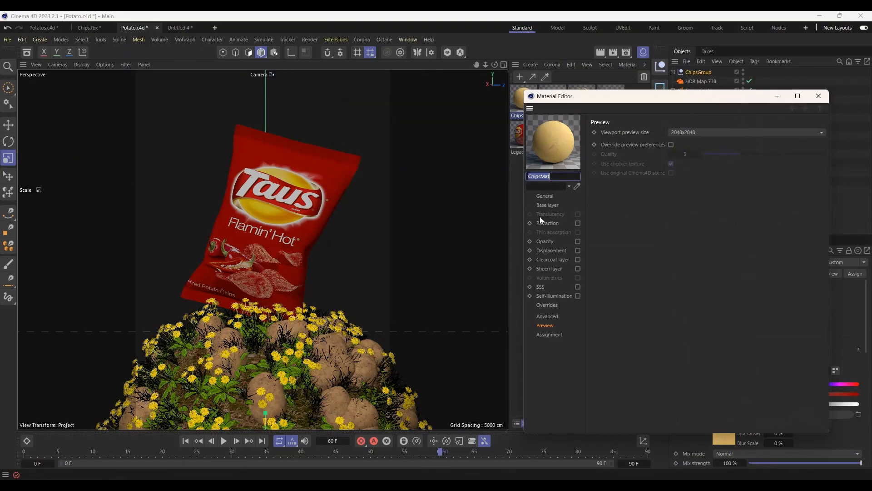
click(818, 96)
click(599, 171)
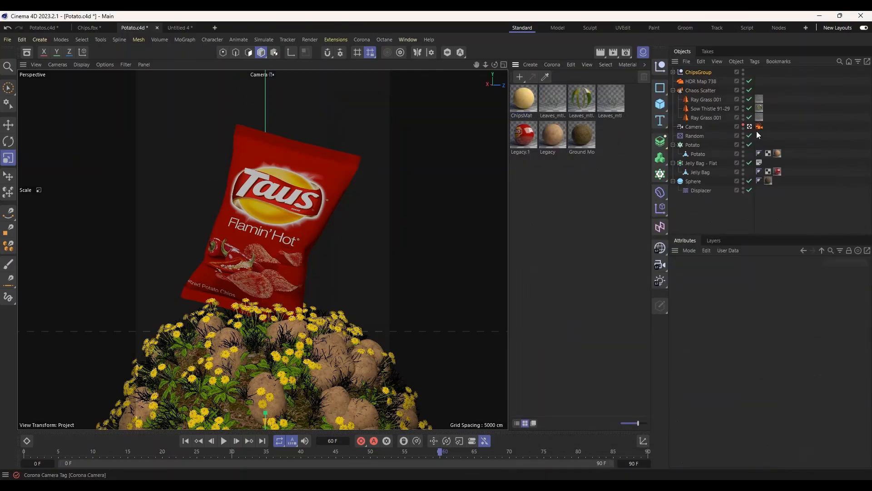
Leave the scene camera's view and move ChipsGroup up about 99 cm along Y, out of the potato mound
click(750, 127)
click(749, 127)
scroll(337, 239, down, 5)
scroll(337, 238, up, 3)
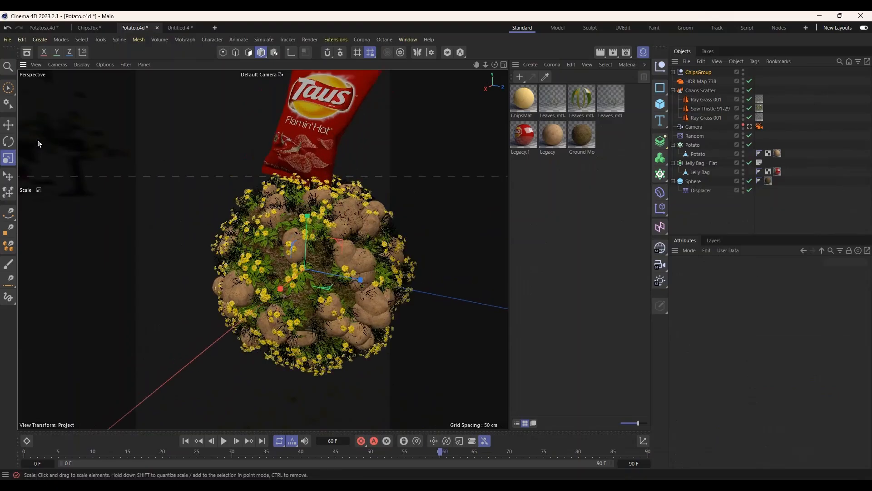
scroll(366, 234, up, 3)
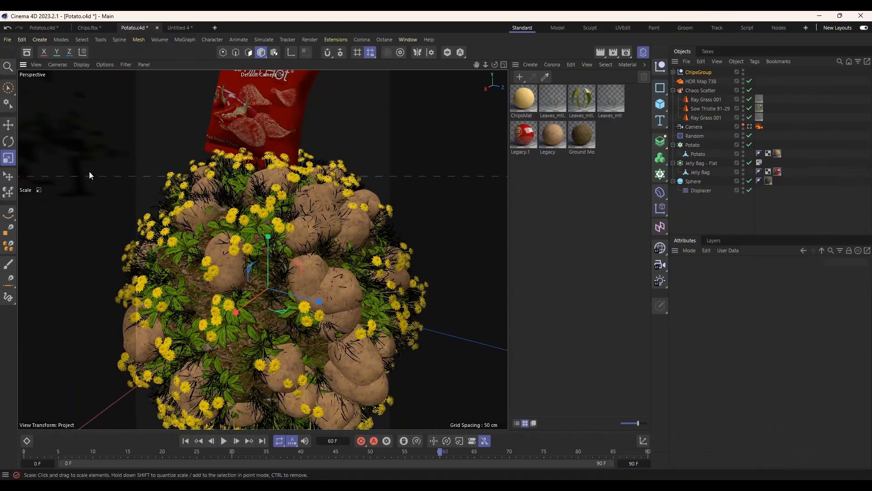
click(8, 124)
drag(268, 238, 272, 230)
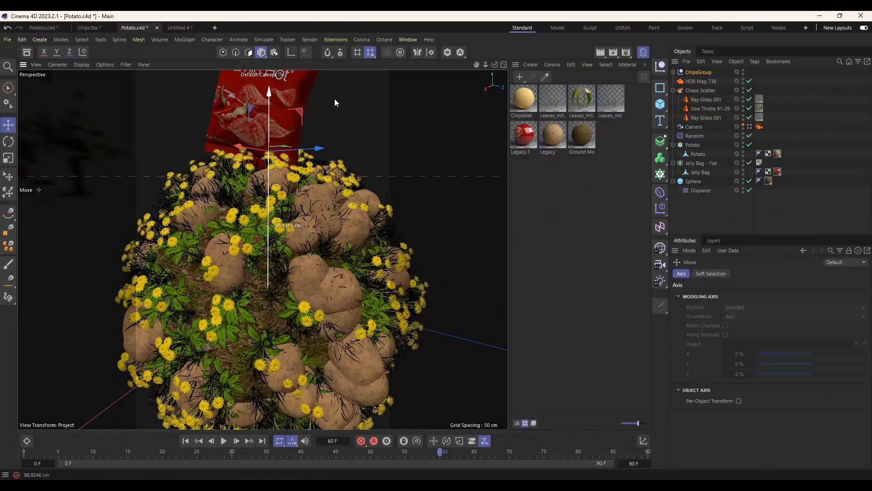
Inspect the raised chips behind the bag from close up and add a Cloner object to the scene
alt+drag(334, 93, 117, 202)
scroll(391, 164, up, 4)
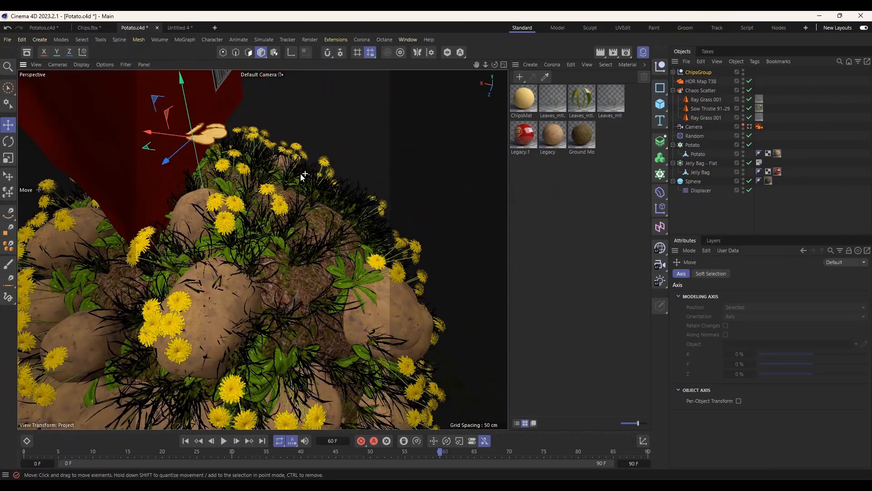
scroll(241, 177, up, 1)
alt+drag(244, 149, 272, 162)
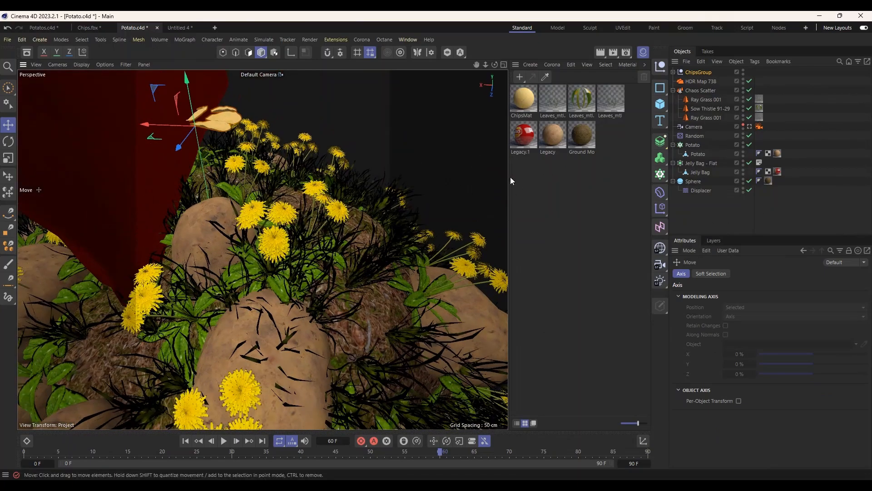
click(661, 174)
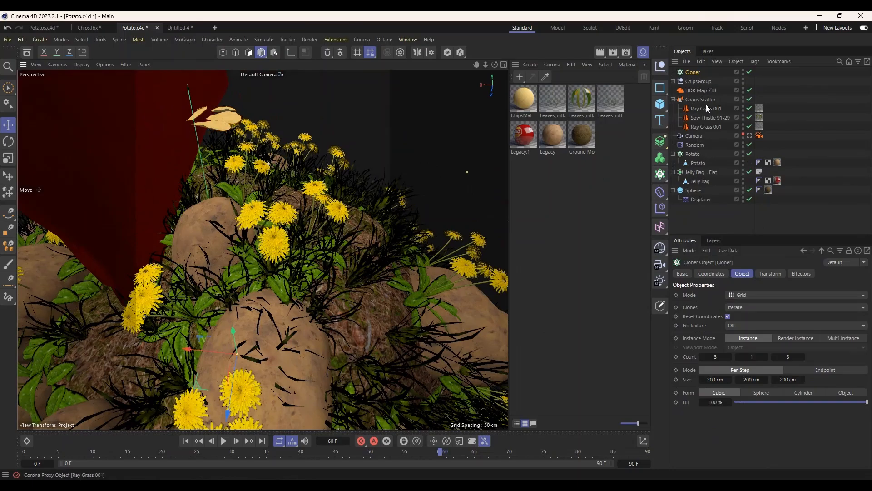
Nest ChipsGroup under the Cloner and inspect the cloned chips around the potato mound from several angles
drag(700, 81, 692, 74)
scroll(355, 220, down, 5)
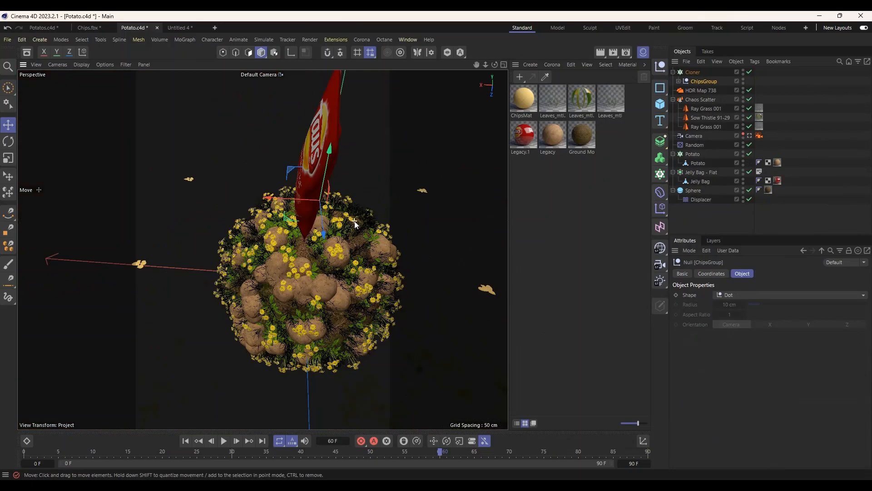
alt+drag(340, 211, 380, 208)
scroll(380, 207, down, 4)
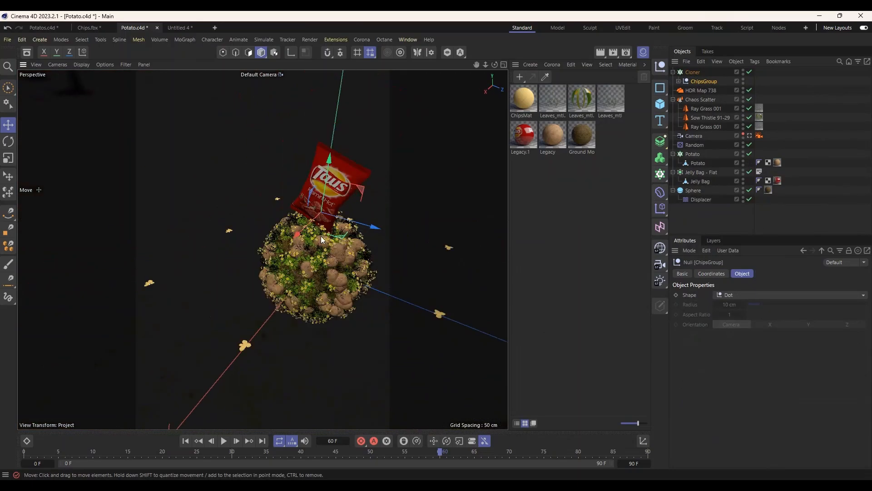
scroll(271, 322, up, 4)
scroll(271, 322, down, 4)
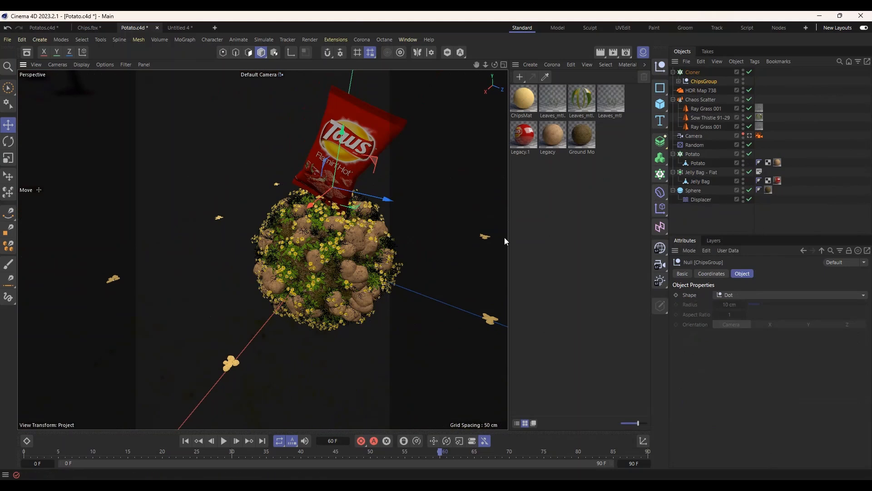
scroll(485, 243, up, 2)
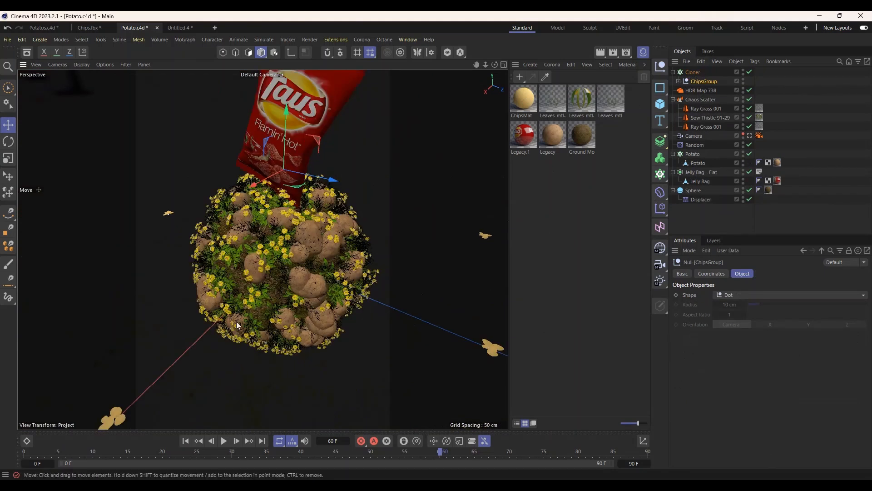
alt+drag(236, 320, 257, 315)
scroll(336, 226, up, 6)
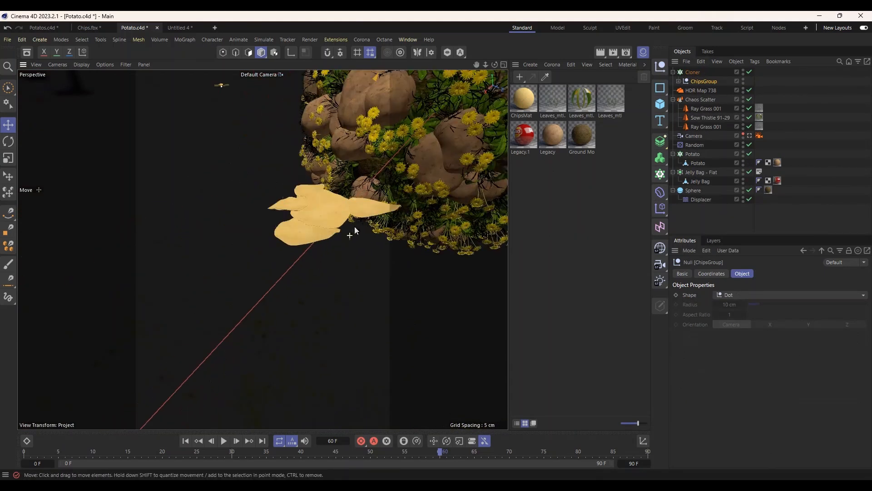
alt+drag(325, 231, 296, 259)
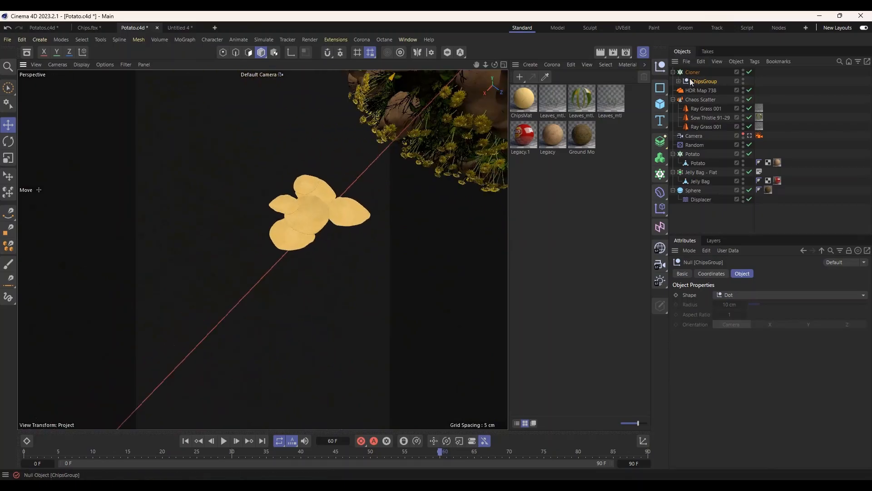
Expand ChipsGroup to show its individual Subdivision Surface chips and disable the Cloner
click(678, 81)
click(715, 118)
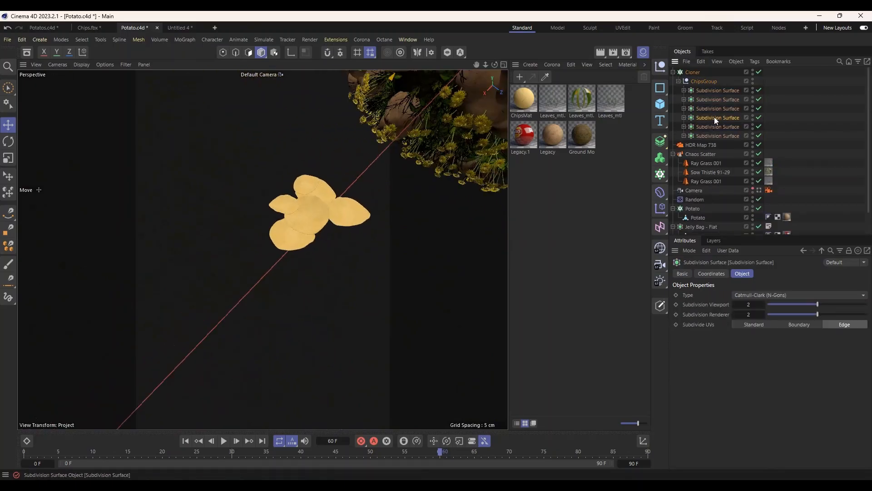
scroll(362, 214, down, 5)
click(759, 71)
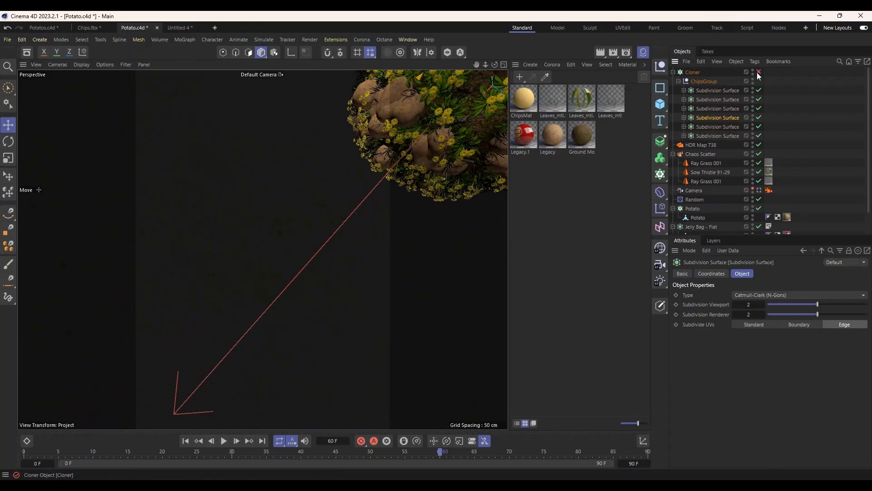
Delete four of the six chips in ChipsGroup, keeping the large one over the potato and the one above the flowers
scroll(258, 253, up, 1)
scroll(261, 251, down, 5)
scroll(385, 148, up, 4)
alt+drag(355, 163, 277, 191)
scroll(121, 183, down, 2)
scroll(268, 218, up, 2)
alt+middle_drag(268, 218, 216, 223)
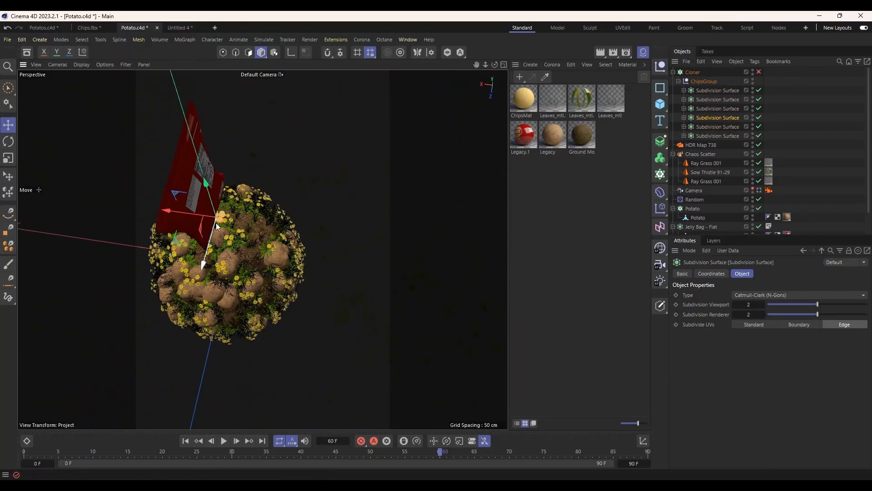
scroll(218, 217, up, 4)
alt+drag(219, 214, 252, 231)
scroll(190, 173, up, 3)
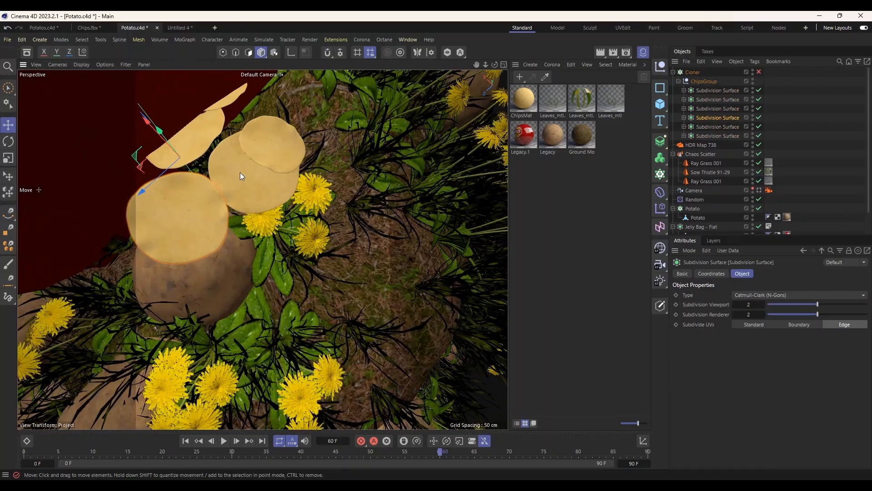
click(257, 171)
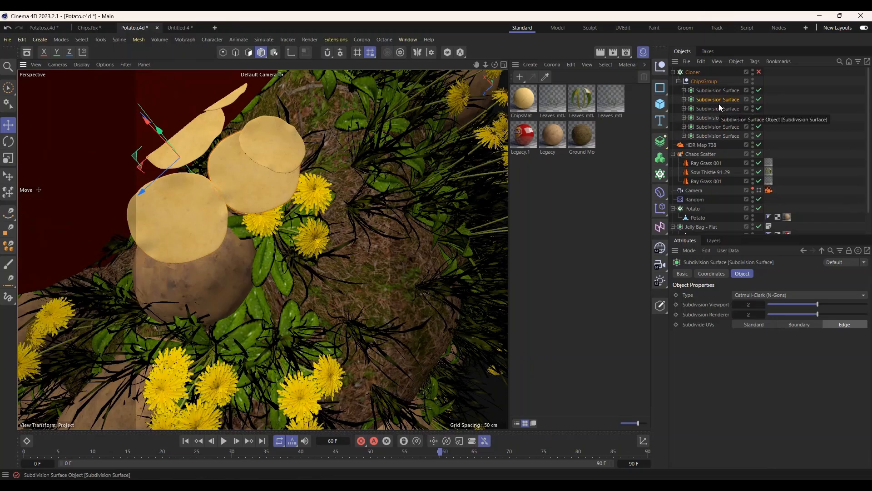
key(Delete)
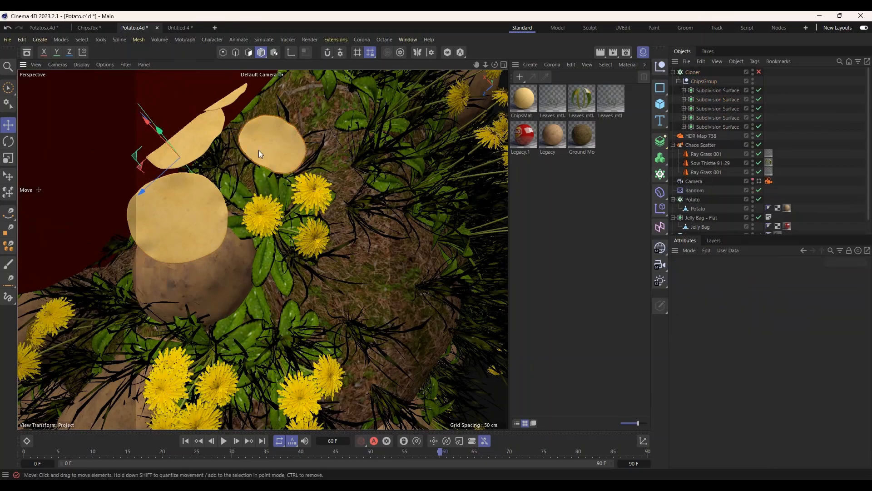
click(190, 145)
key(Delete)
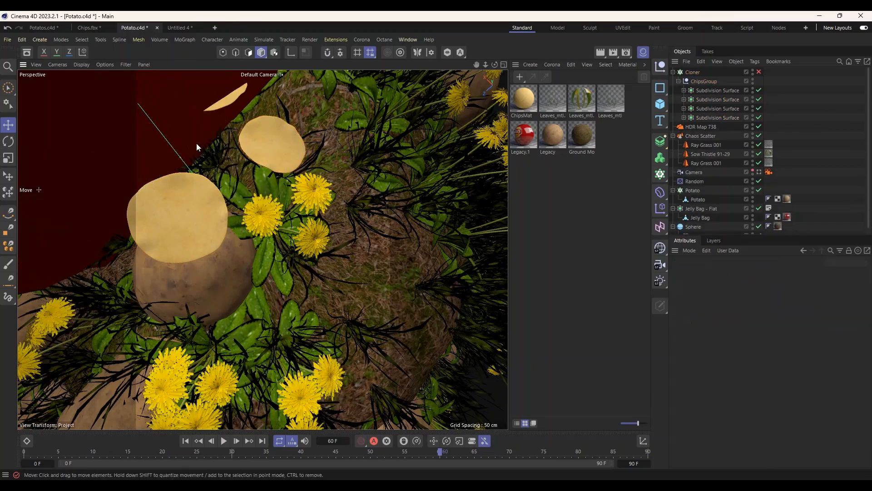
click(222, 105)
key(Delete)
click(709, 91)
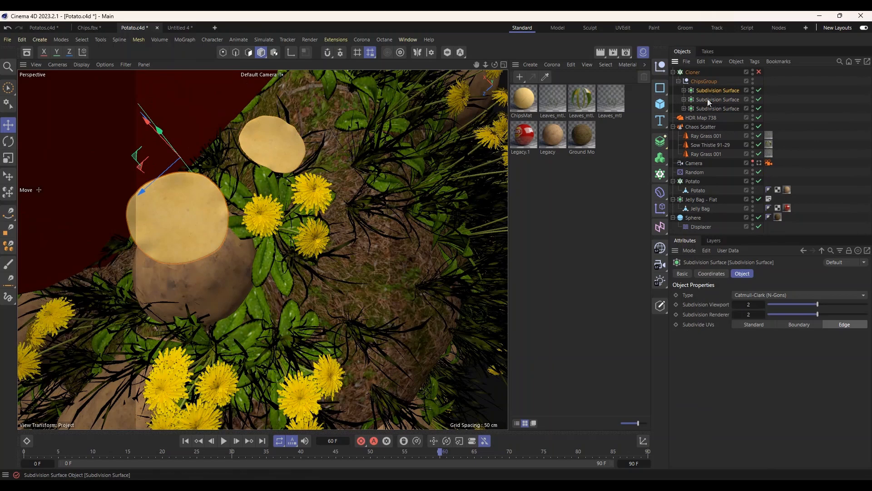
key(Delete)
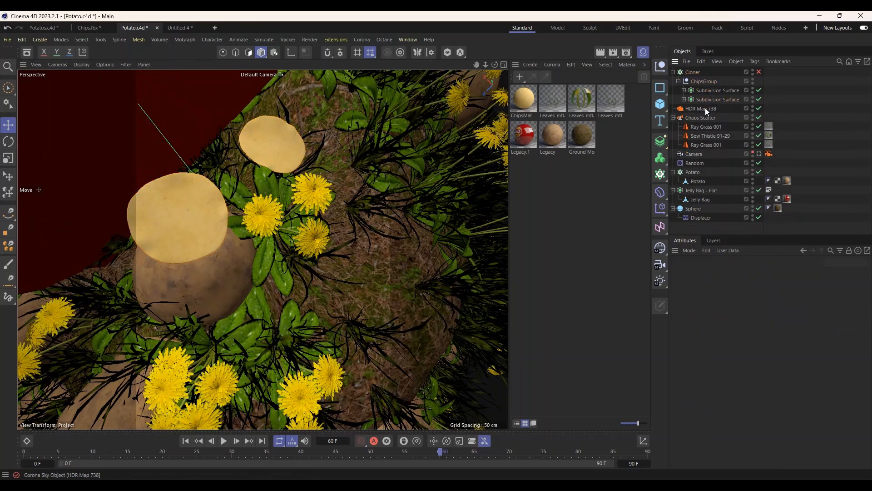
Delete the chip above the flowers from ChipsGroup, keeping only the one over the potato
scroll(301, 222, down, 6)
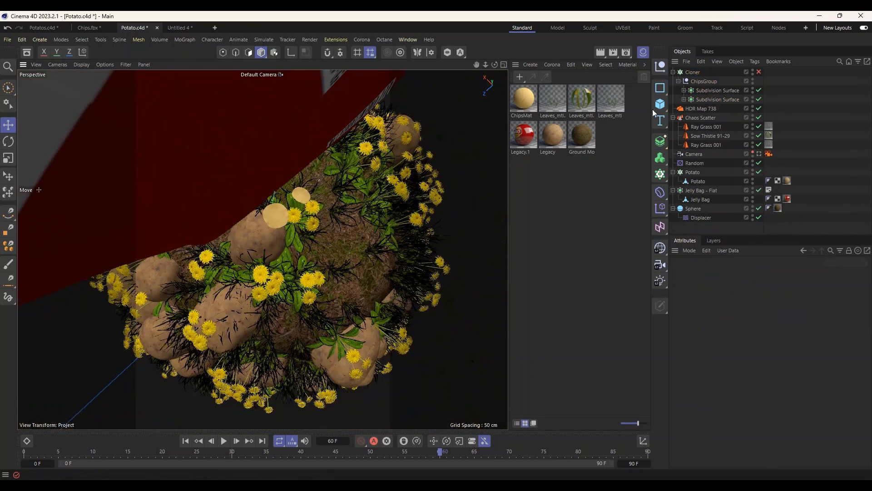
click(721, 90)
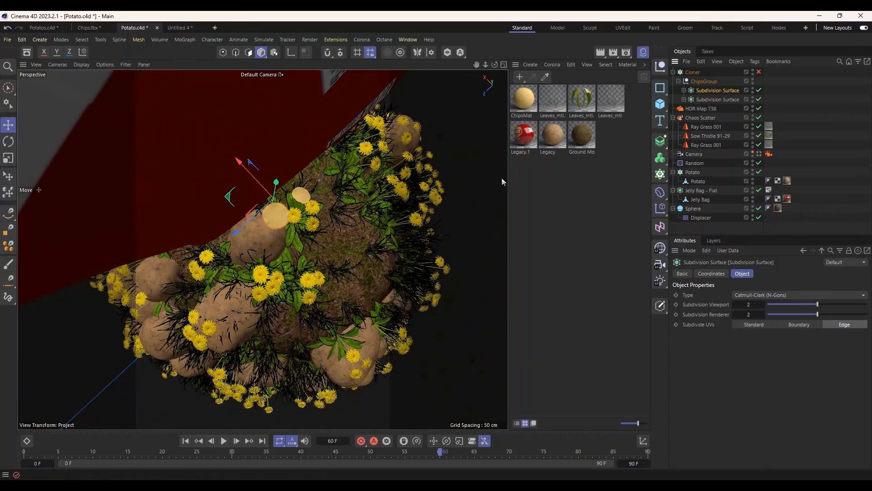
scroll(502, 178, up, 6)
click(706, 99)
key(Delete)
scroll(407, 222, down, 6)
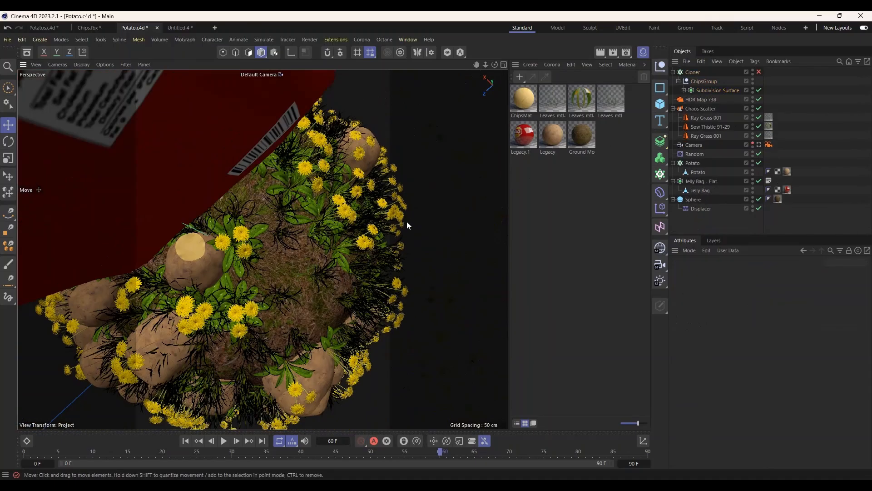
Re-enable the Cloner and inspect the single-chip clones around the bag and potato mound
click(758, 72)
scroll(357, 221, down, 2)
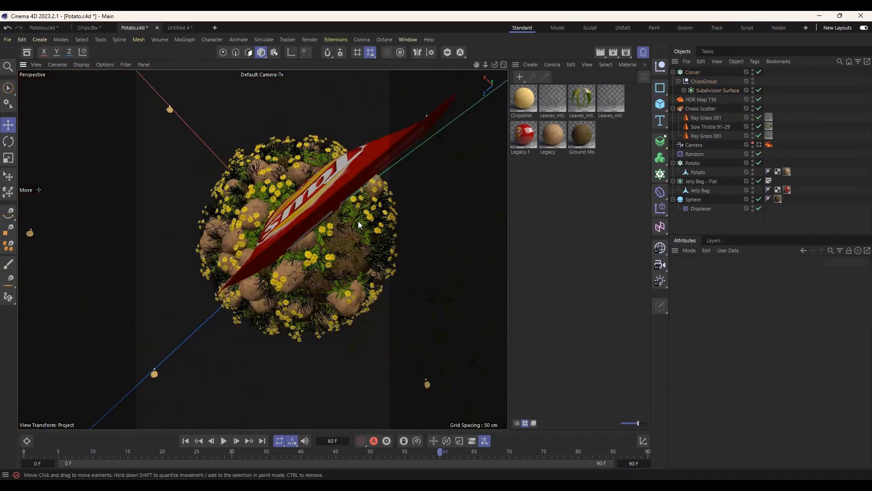
scroll(356, 224, up, 4)
mouse_move(301, 243)
alt+mouse_down()
mouse_move(354, 232)
mouse_move(302, 216)
mouse_move(367, 206)
mouse_move(304, 244)
alt+mouse_up()
scroll(301, 217, down, 8)
scroll(304, 245, up, 2)
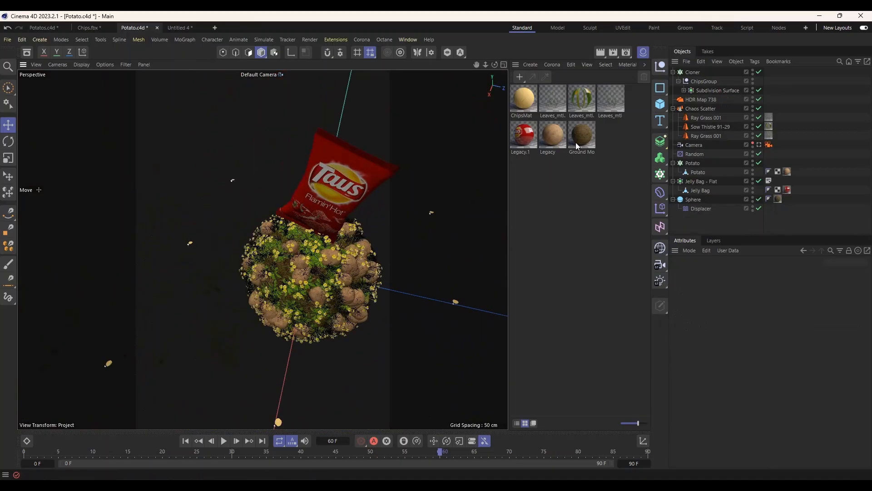
Switch the Cloner to Radial mode and check how the chips are arranged around the mound
click(687, 72)
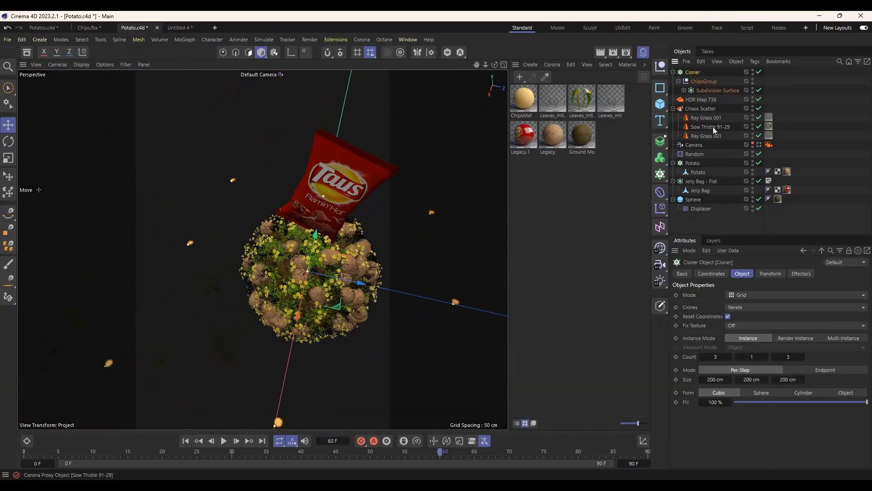
click(745, 296)
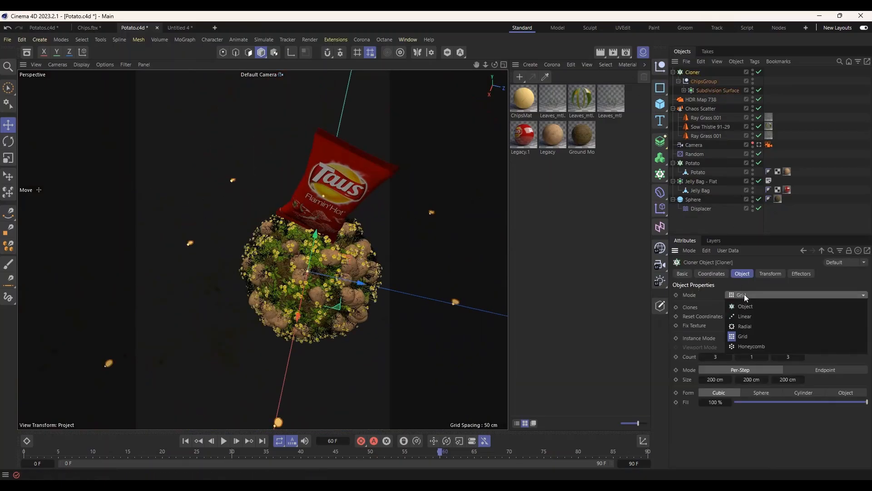
click(743, 327)
scroll(409, 287, up, 3)
alt+drag(409, 230, 397, 210)
scroll(283, 253, down, 3)
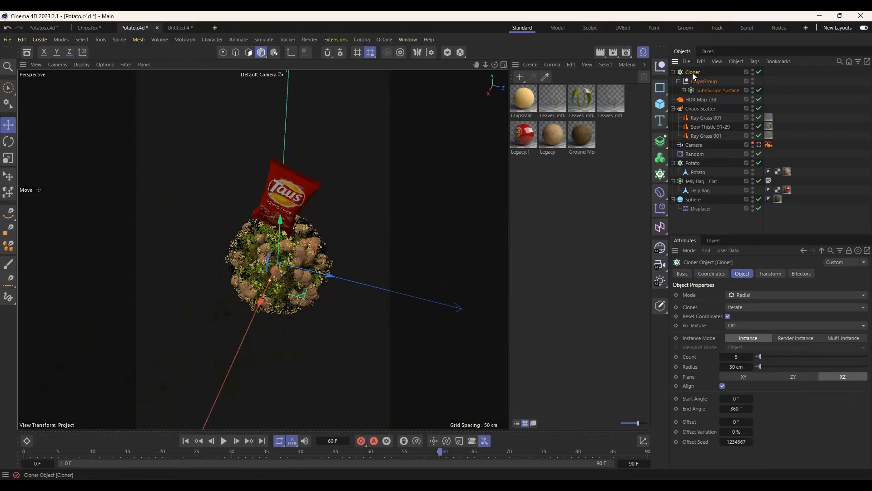
Scale the radial Cloner up to a radius of about 206 cm and raise its count to 12
click(7, 158)
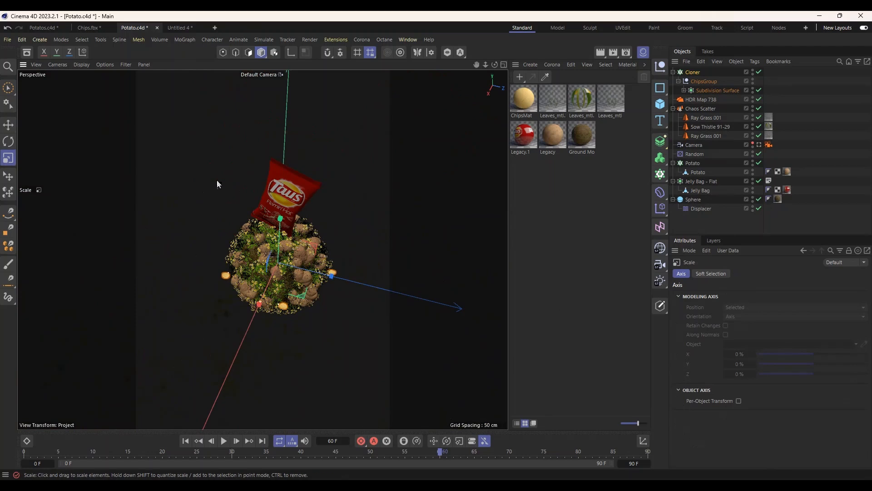
drag(217, 180, 418, 166)
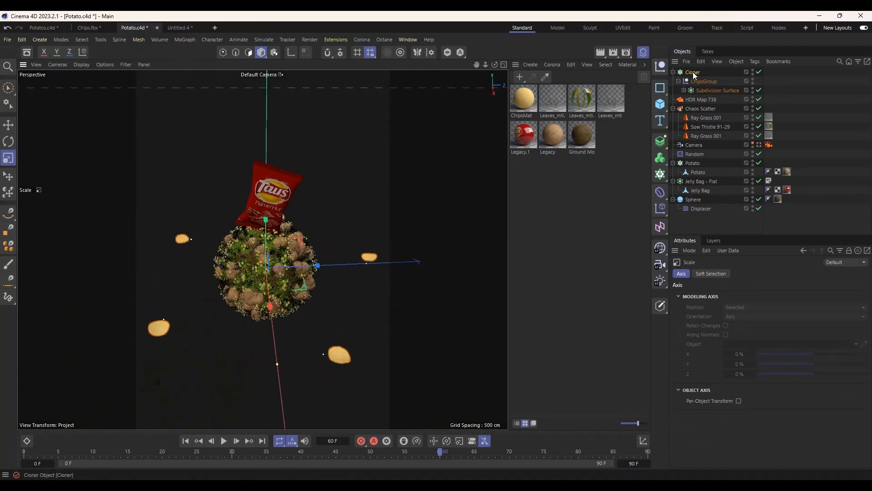
click(693, 73)
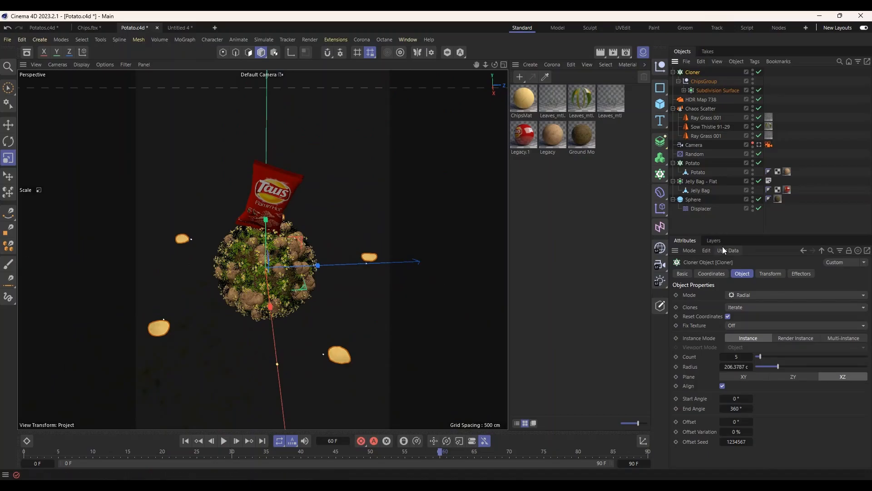
drag(760, 357, 770, 358)
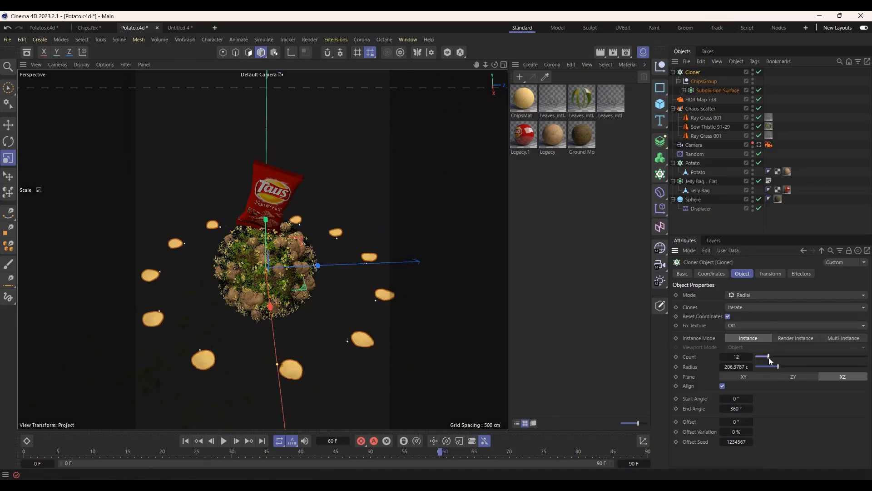
Try the Cloner's Grid and Linear modes and settle on Grid mode
click(772, 298)
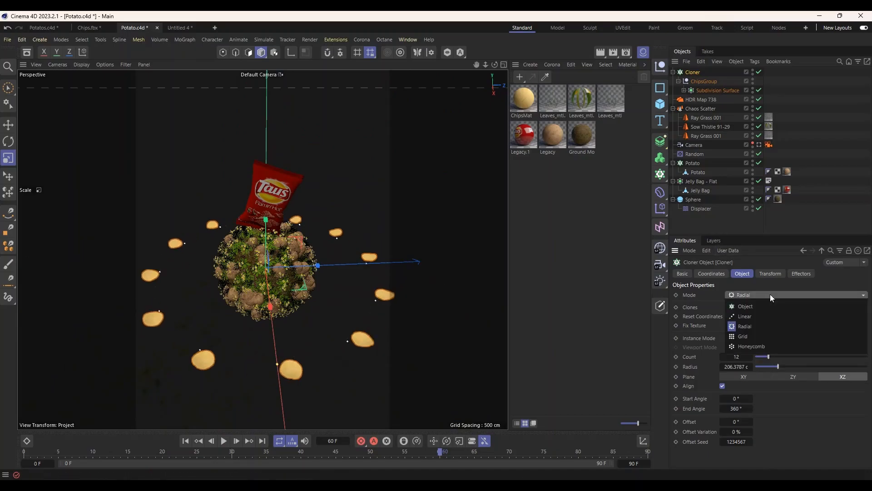
click(748, 335)
click(759, 295)
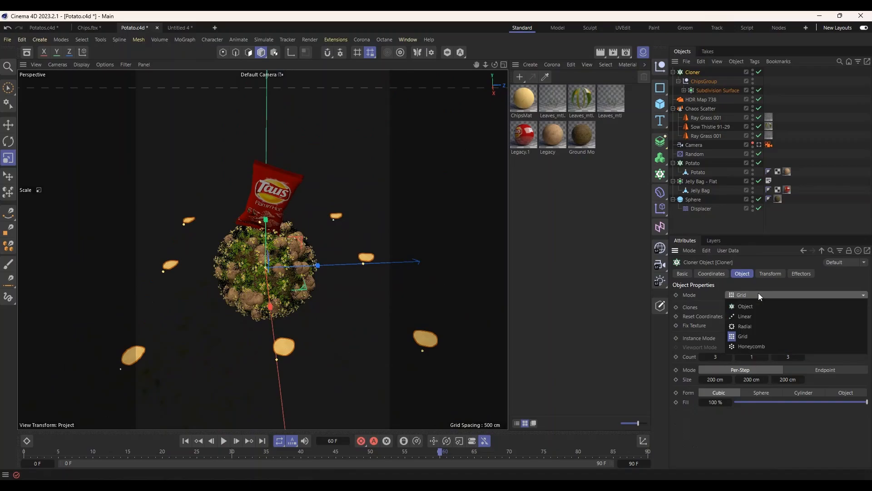
click(746, 317)
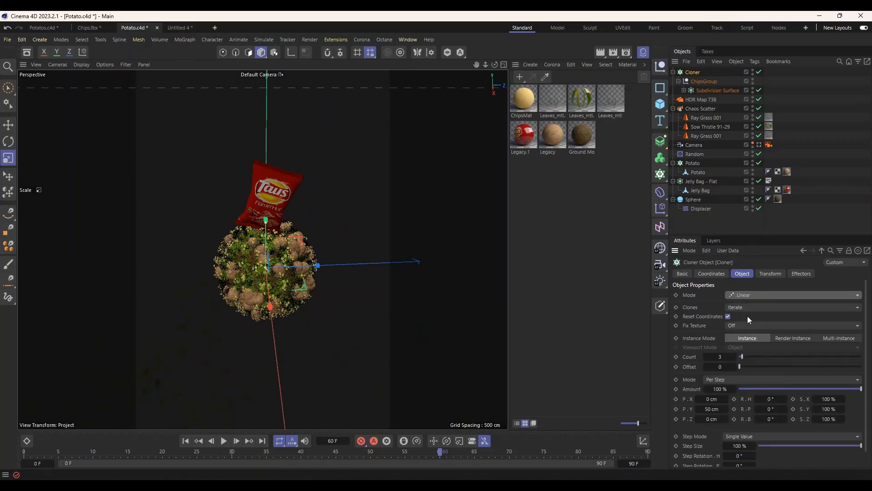
click(759, 295)
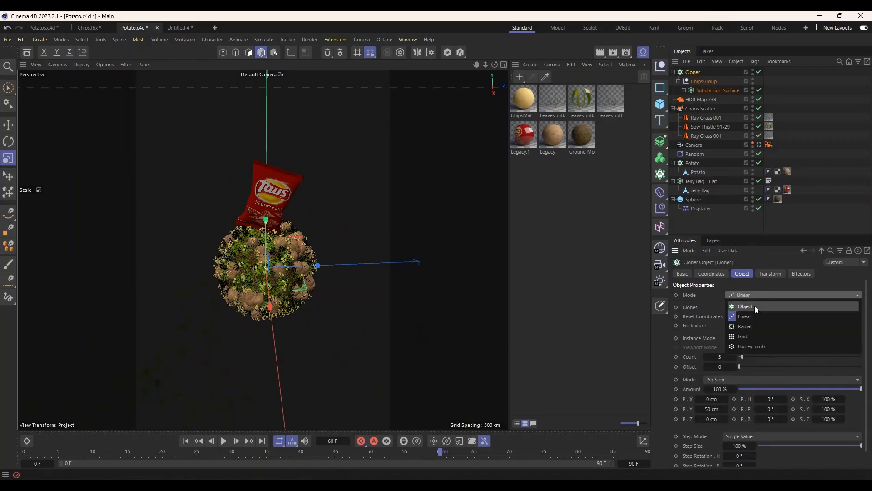
click(748, 337)
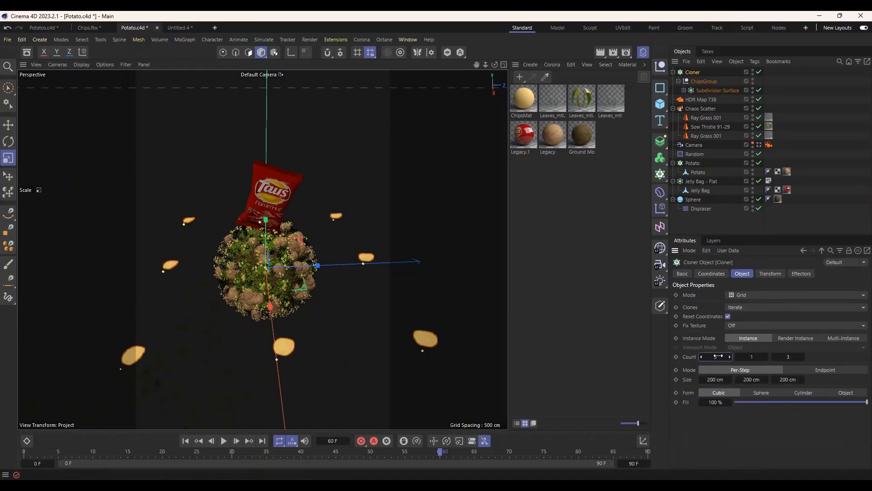
Set the Cloner's grid count to 2 along X and 4 along Y, and view the clones around the bag
click(701, 356)
click(701, 356)
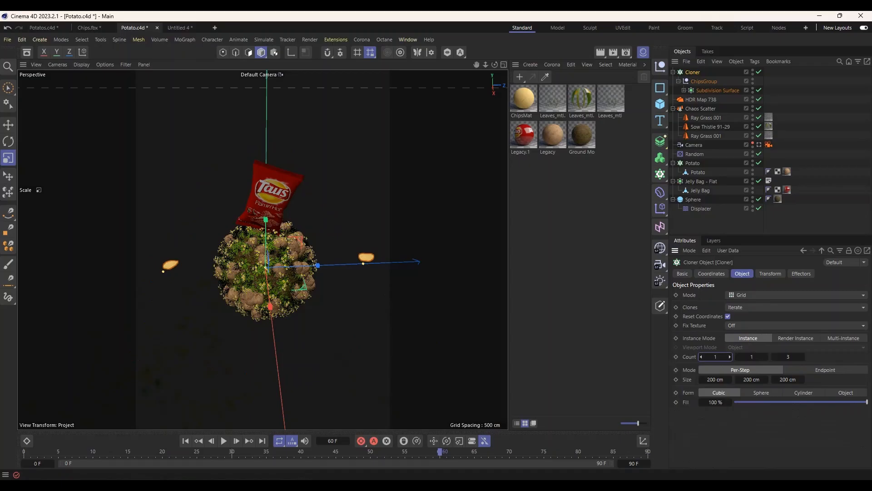
click(729, 356)
drag(746, 359, 758, 359)
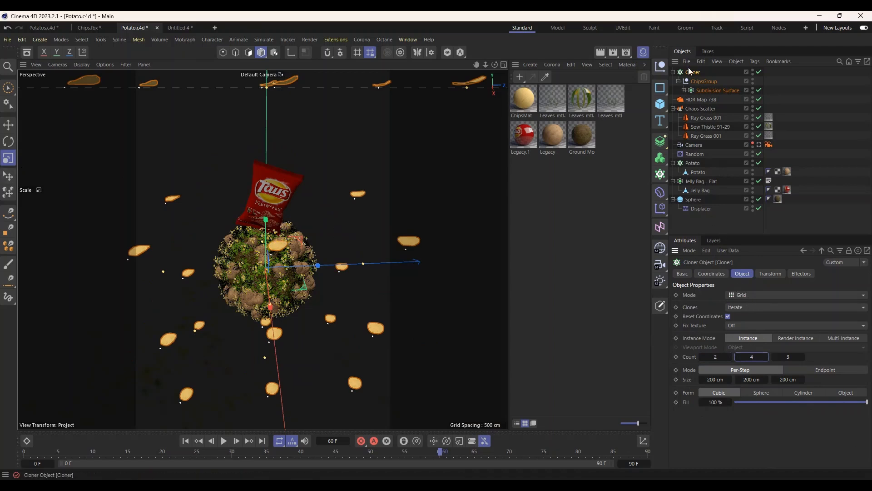
mouse_move(400, 191)
alt+mouse_down()
mouse_move(162, 167)
mouse_move(303, 168)
mouse_move(305, 184)
alt+mouse_up()
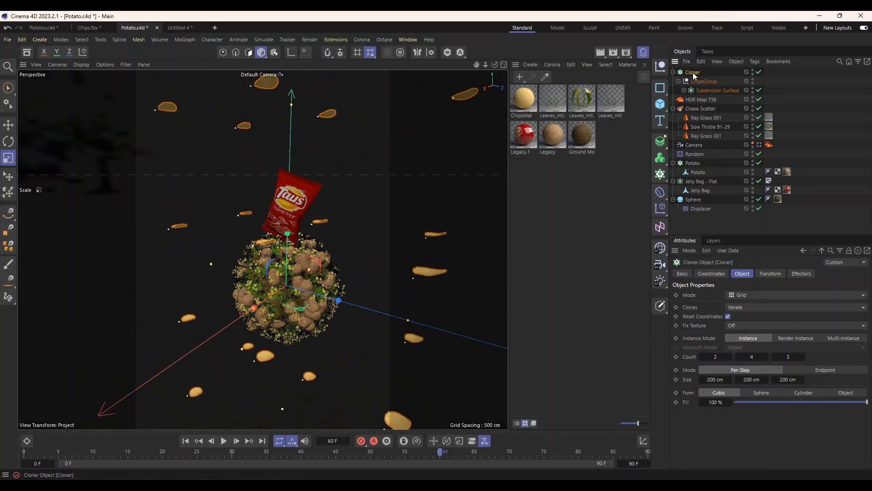
Add a Random effector to the chips Cloner and lower its strength to 2%
click(660, 210)
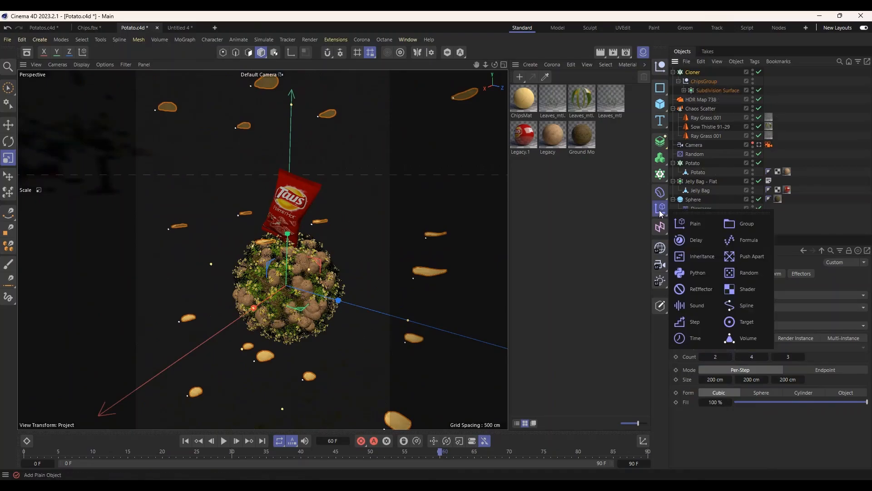
click(749, 275)
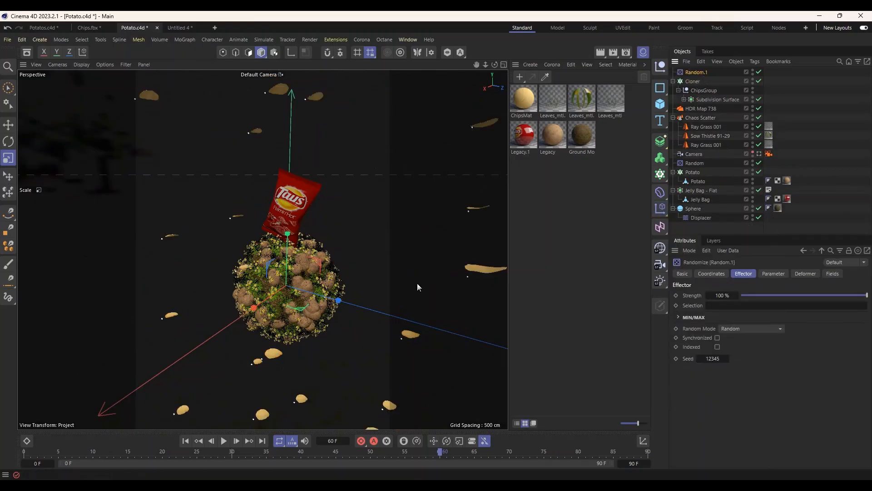
alt+drag(374, 290, 391, 285)
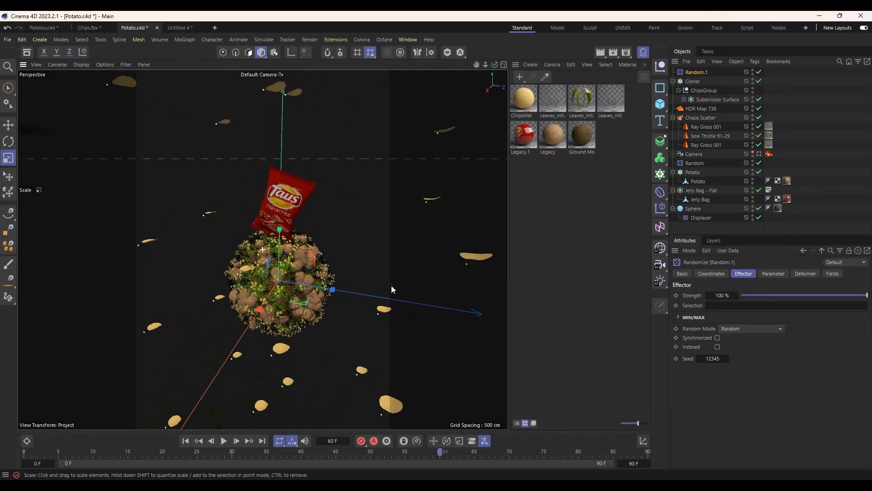
drag(769, 296, 743, 290)
Enable rotation on the new Random effector with H 250°, P -1331° and B 5133°
click(773, 274)
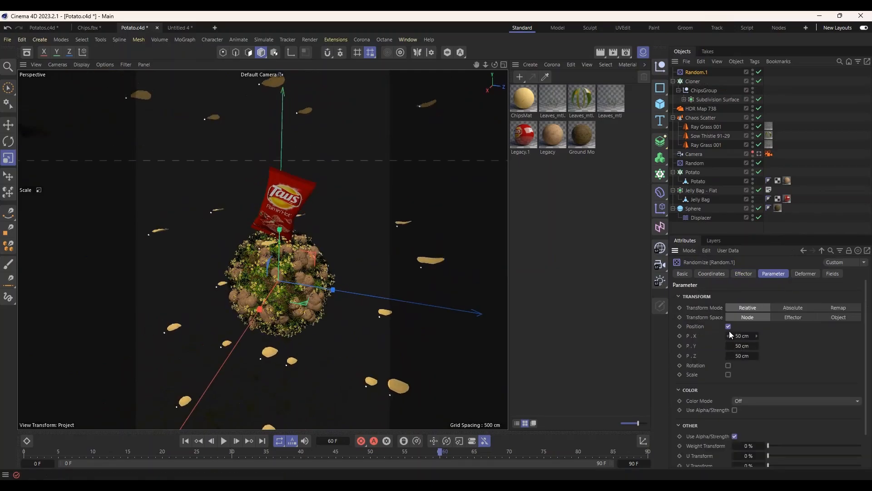
click(728, 366)
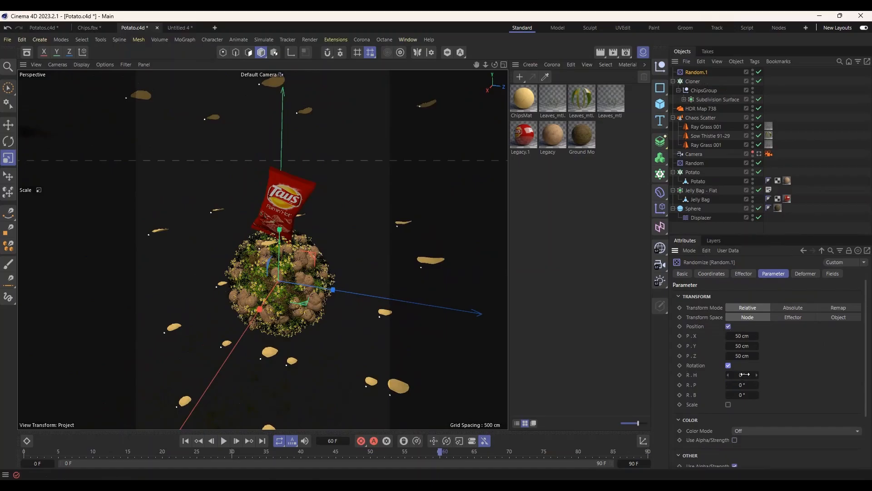
drag(746, 375, 800, 374)
drag(741, 385, 674, 394)
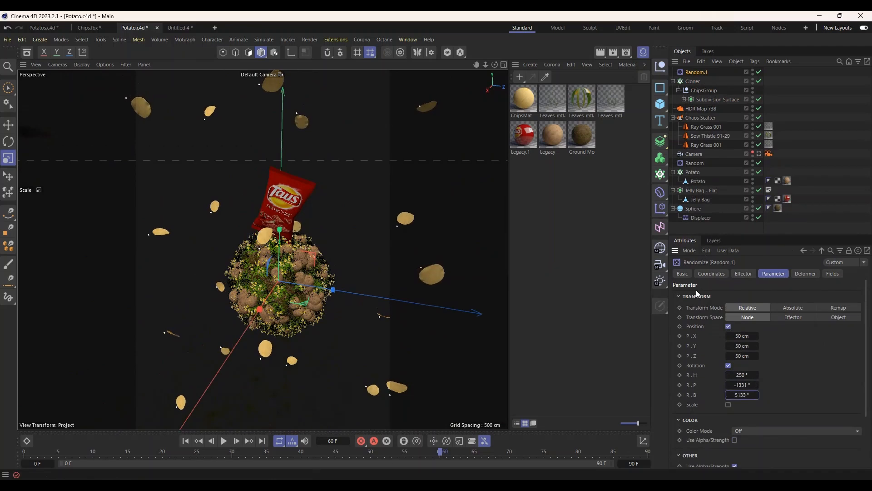
Scale the Cloner down to a grid size of about 99.8 cm and raise it around the bag, checking through the scene camera
click(693, 82)
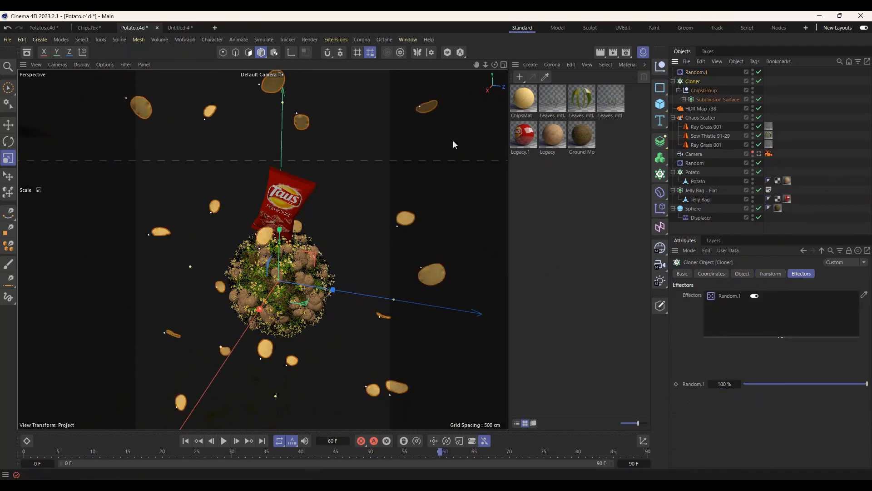
click(9, 157)
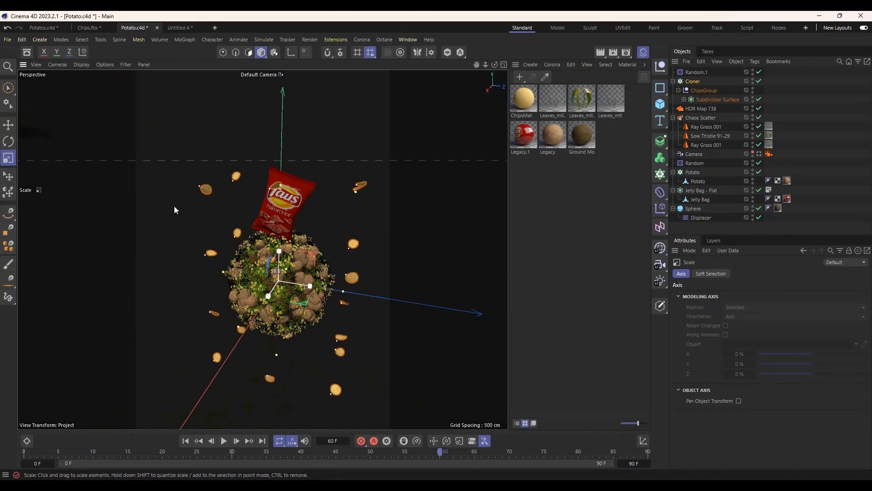
click(8, 125)
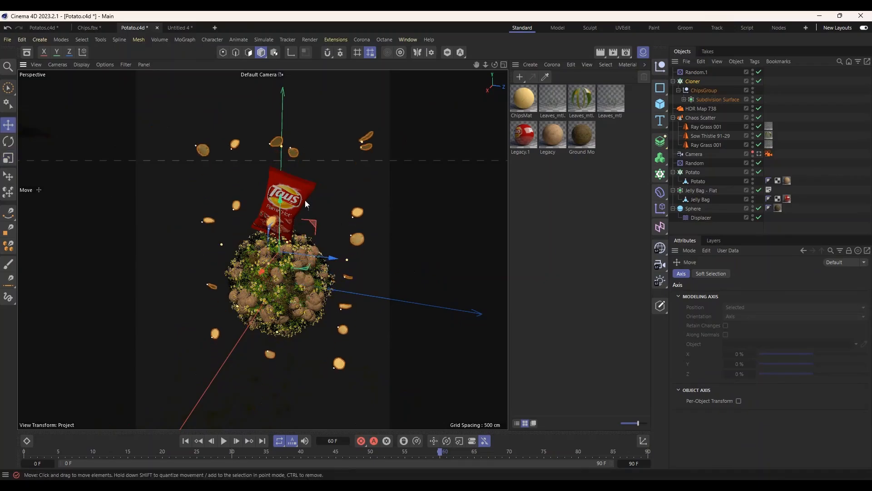
click(759, 154)
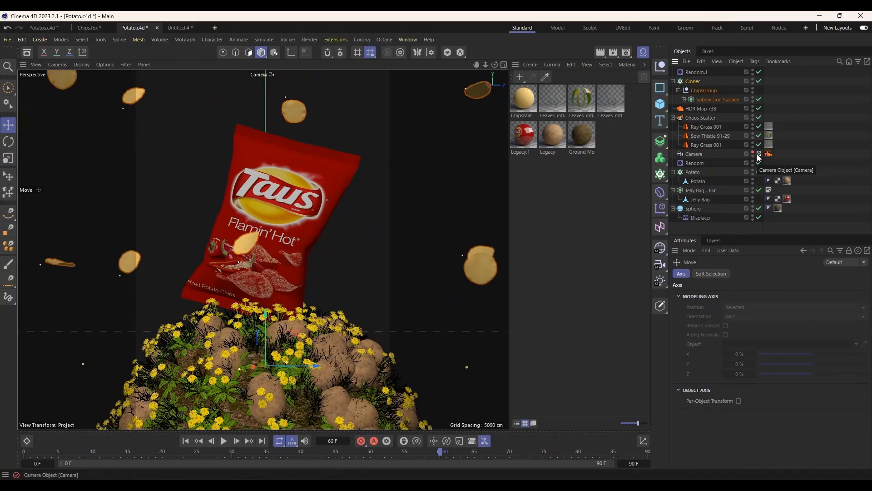
click(8, 158)
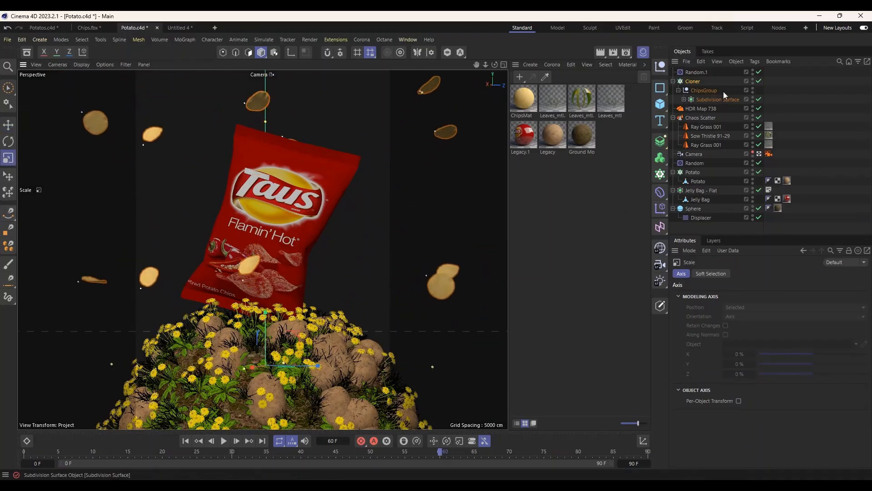
Try the Cloner's Radial mode, compare it from outside the scene camera, and switch back to Grid mode
click(694, 71)
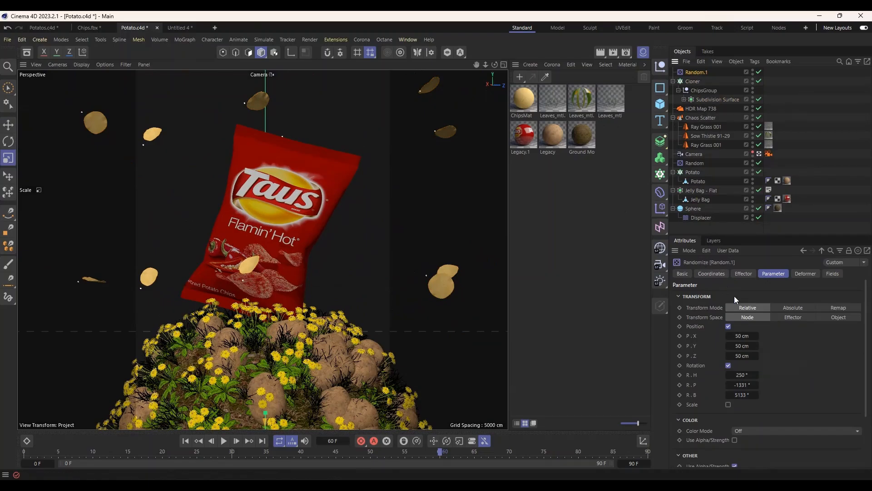
click(694, 82)
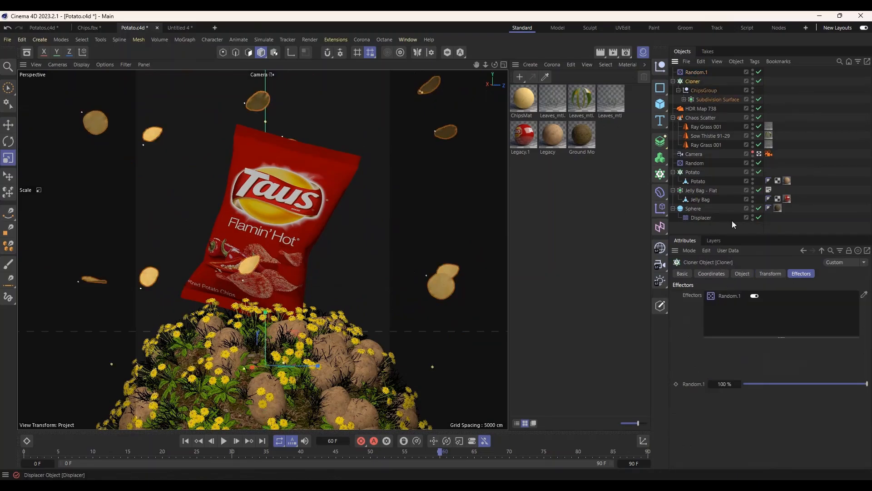
click(742, 274)
click(746, 295)
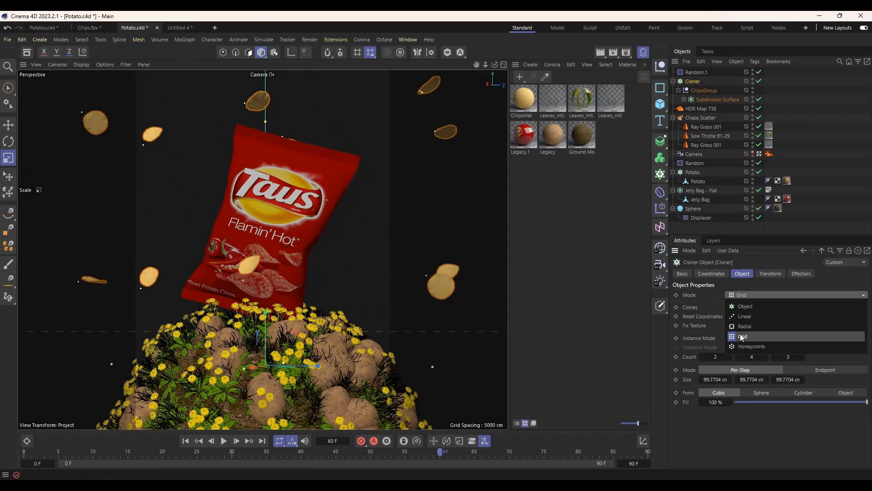
click(746, 327)
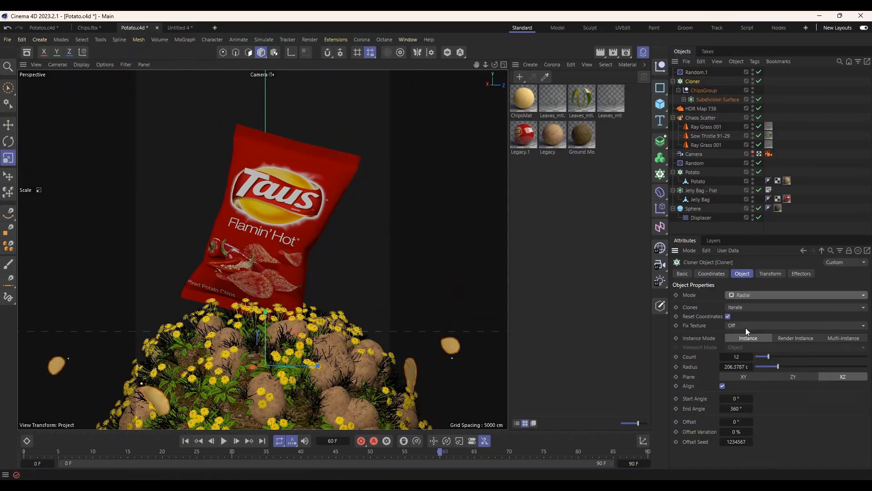
click(759, 153)
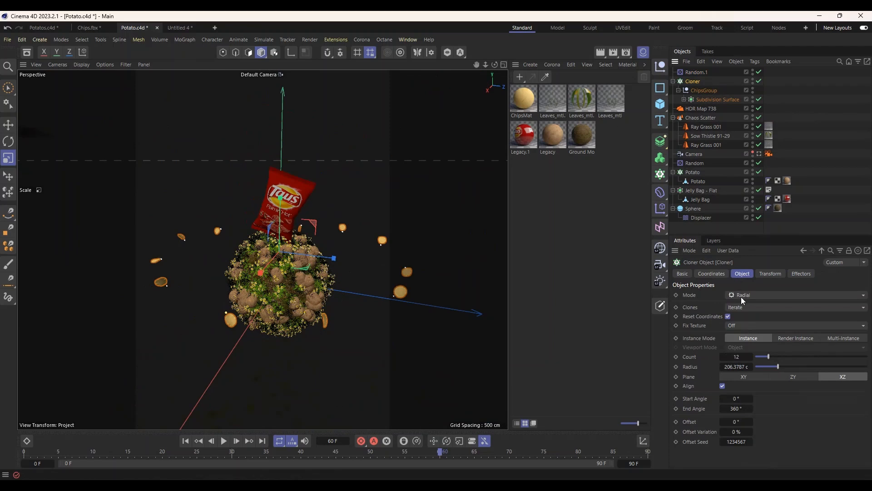
click(742, 295)
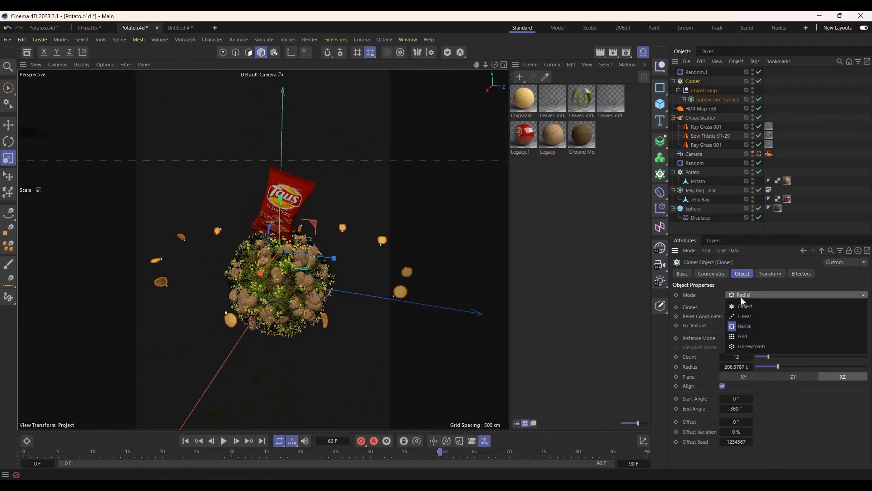
click(742, 336)
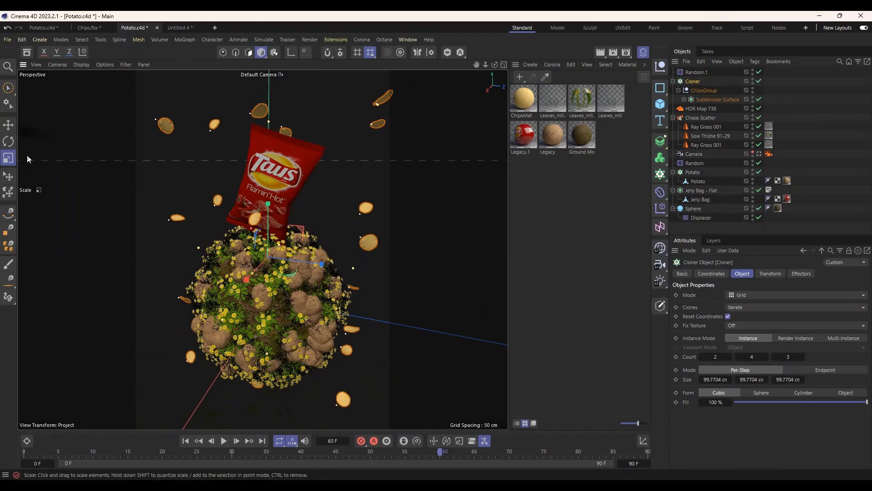
Enlarge the Chips003 mesh inside the Cloner and check the chips through the scene camera
click(684, 99)
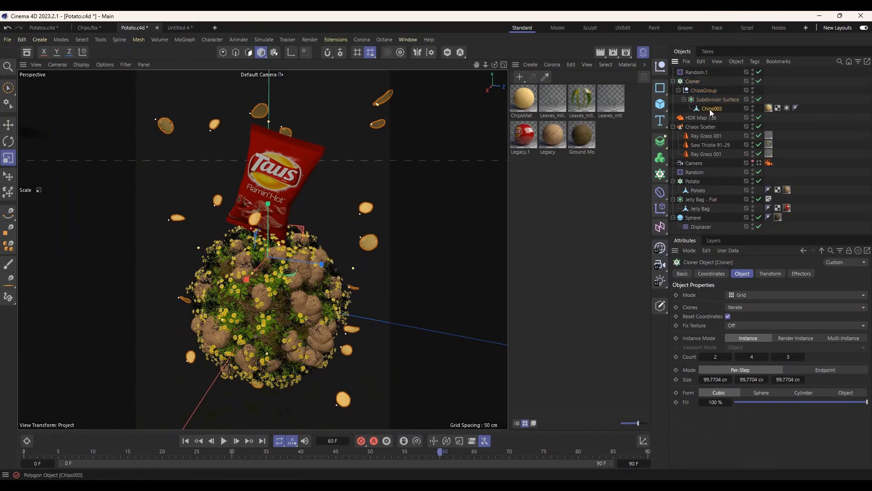
click(710, 109)
drag(74, 159, 508, 126)
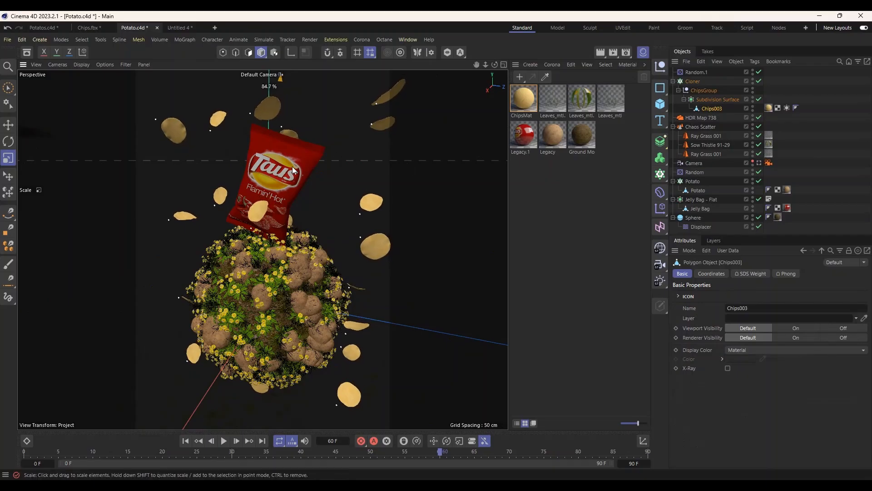
click(759, 164)
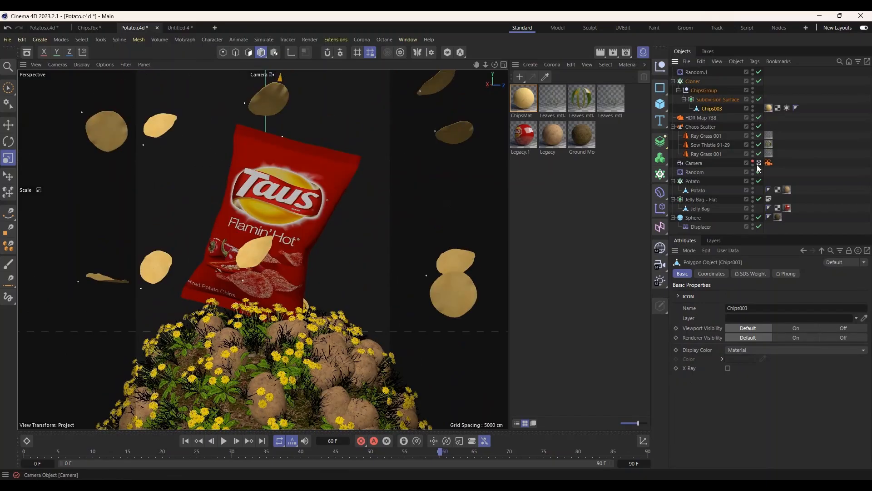
Lower the whole Cloner along the vertical axis so the chips sit further down around the bag
click(693, 81)
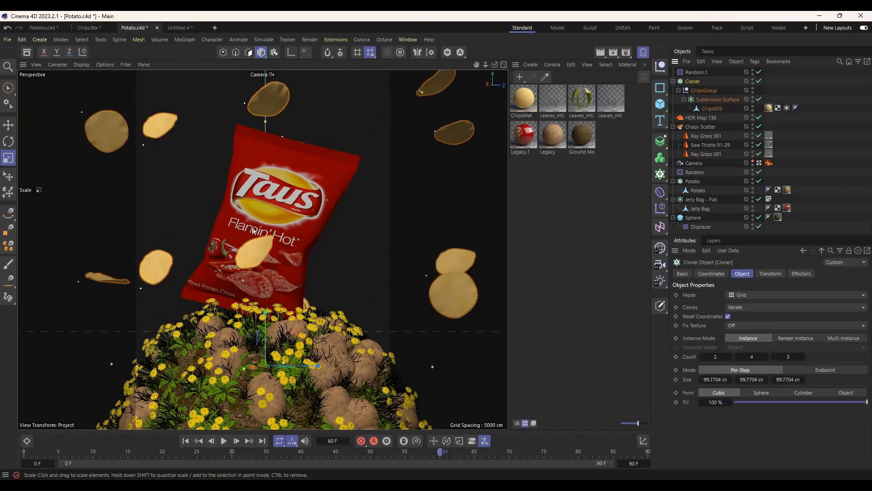
key(e)
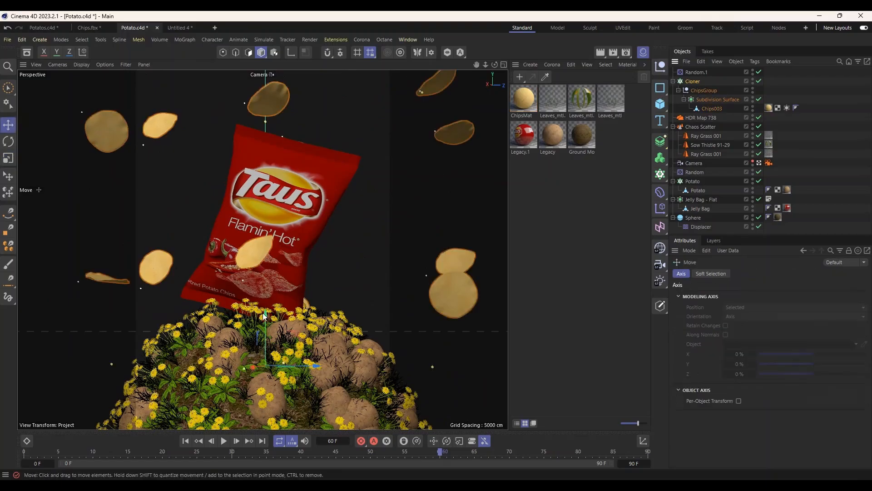
drag(264, 315, 249, 356)
Raise the strength of the chips' Random effector to 32% and scale its position offsets down to 26.95 cm
click(693, 81)
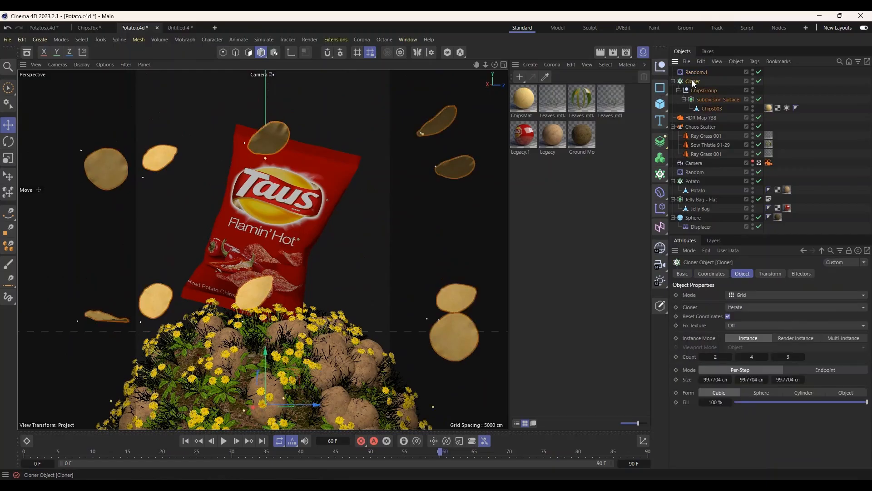
click(708, 74)
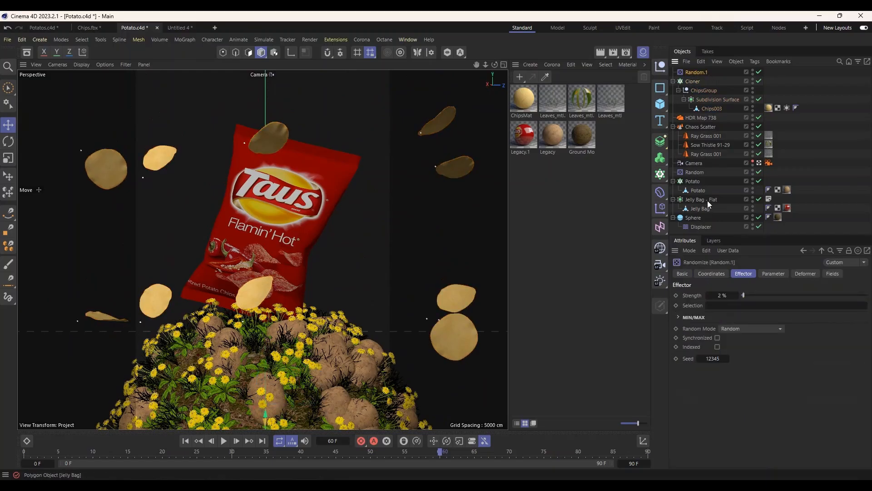
drag(743, 299, 783, 273)
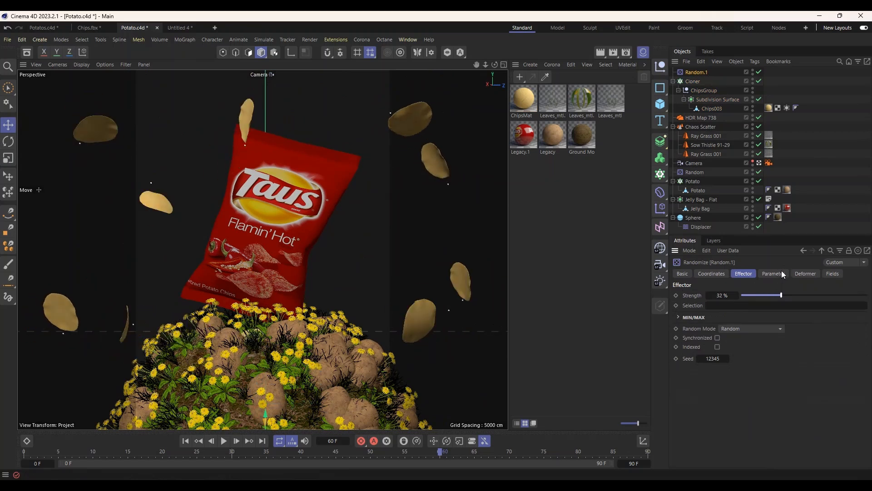
key(t)
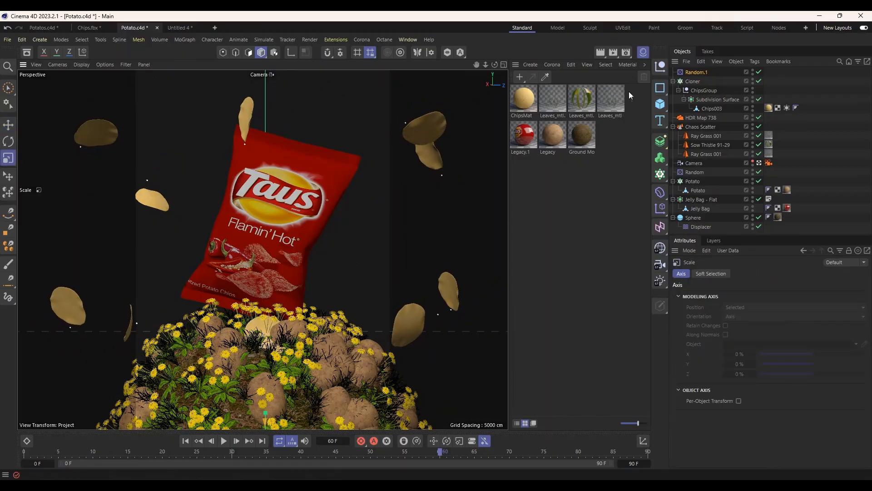
Scale the Cloner down to a grid size of about 79 cm and rotate it so the chips spread unevenly around the bag
click(693, 81)
drag(319, 214, 305, 172)
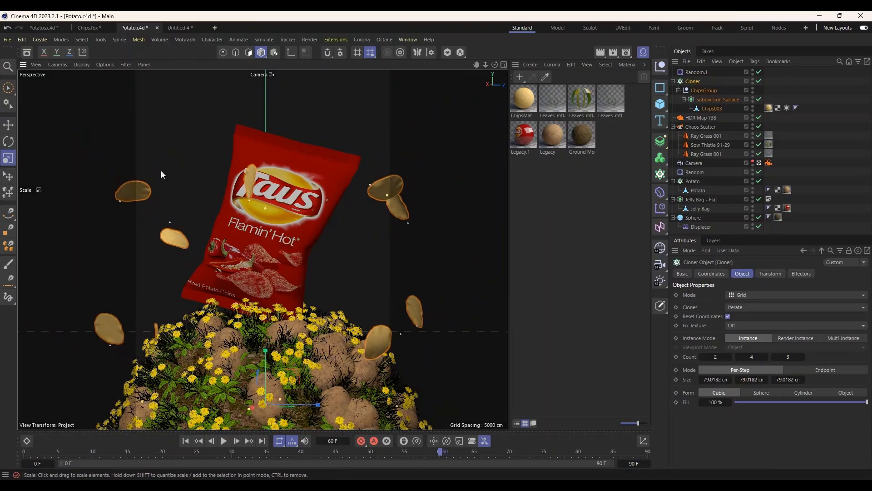
key(r)
mouse_move(283, 378)
mouse_down()
mouse_move(274, 361)
mouse_move(270, 370)
mouse_up()
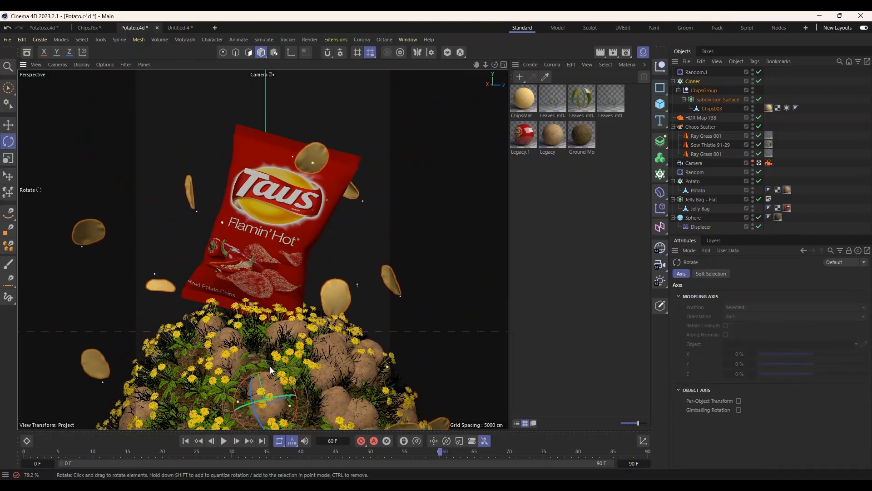
Switch to world axes and move the Cloner straight up so the chips float around the bag
click(8, 123)
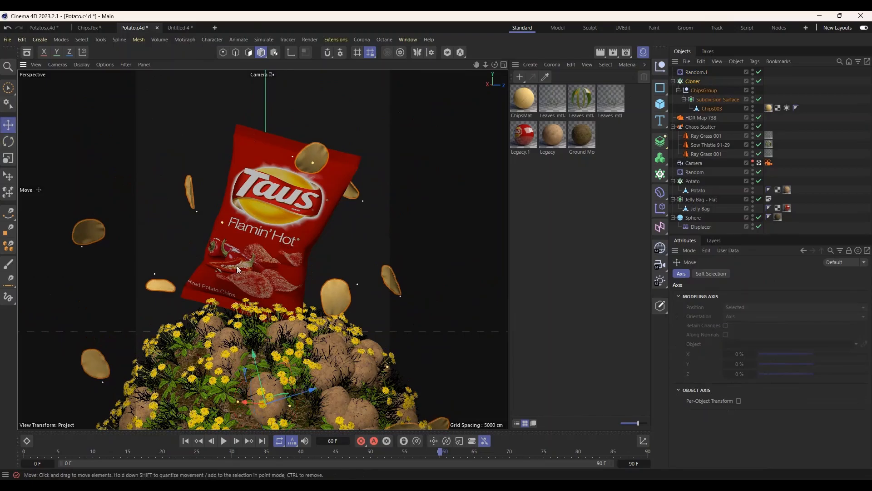
click(83, 52)
mouse_move(267, 359)
mouse_down()
mouse_move(278, 312)
mouse_move(298, 282)
mouse_up()
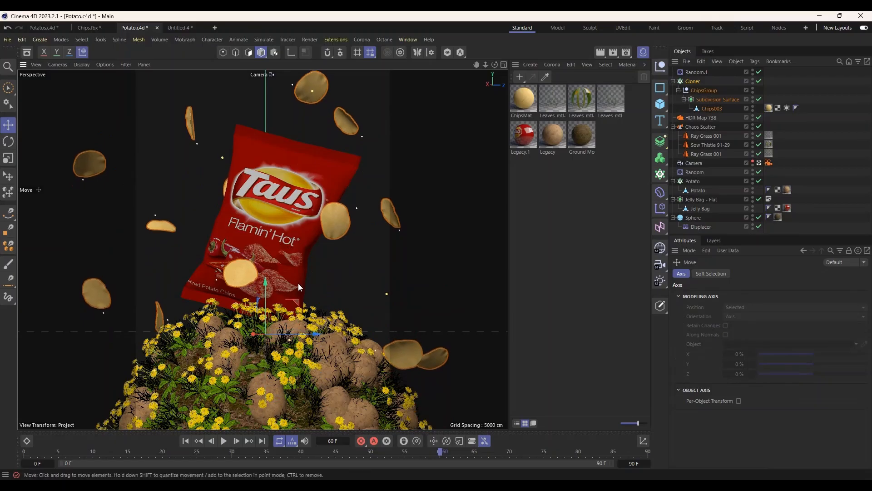
Enable uniform scale randomization on the chips' Random effector and set its scale to 2
click(698, 74)
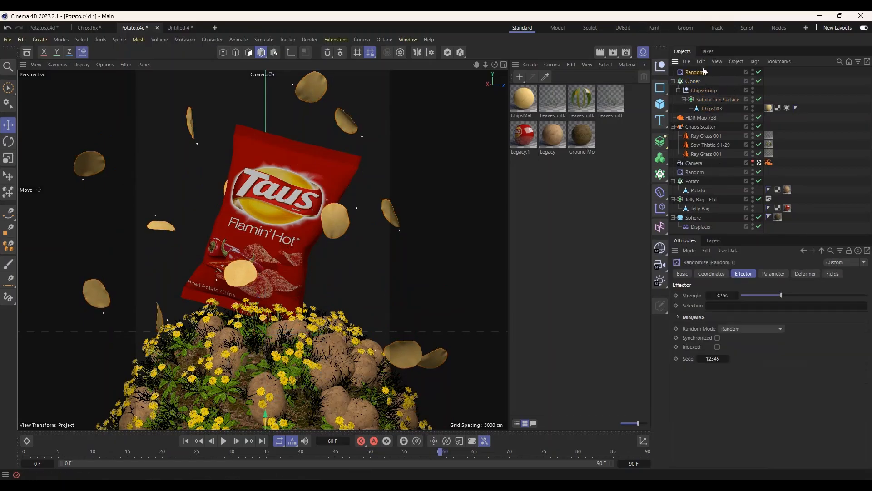
click(771, 275)
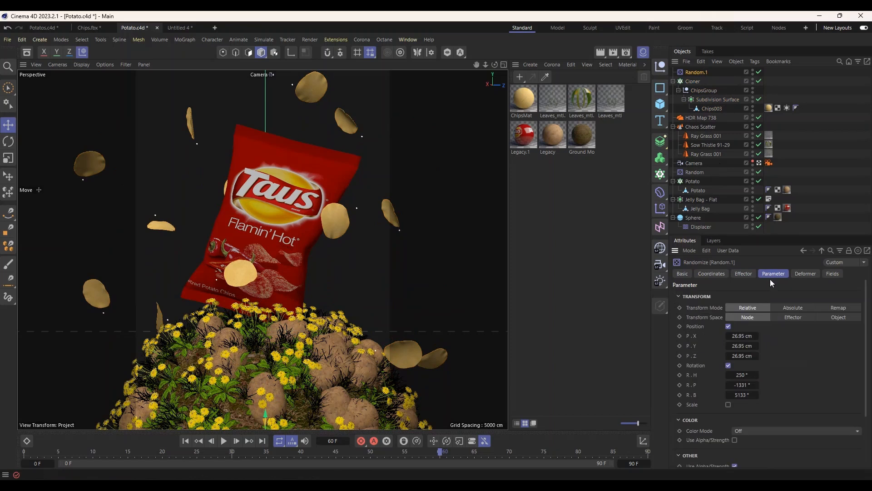
click(727, 404)
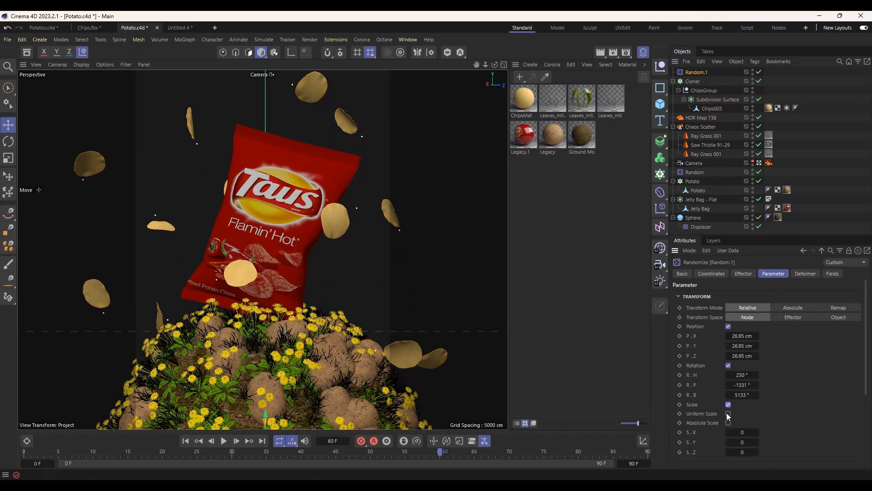
click(729, 414)
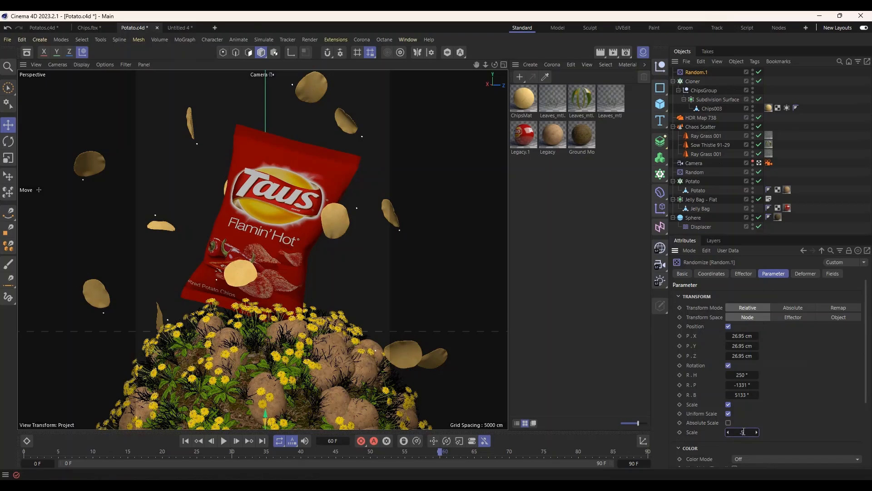
key(Return)
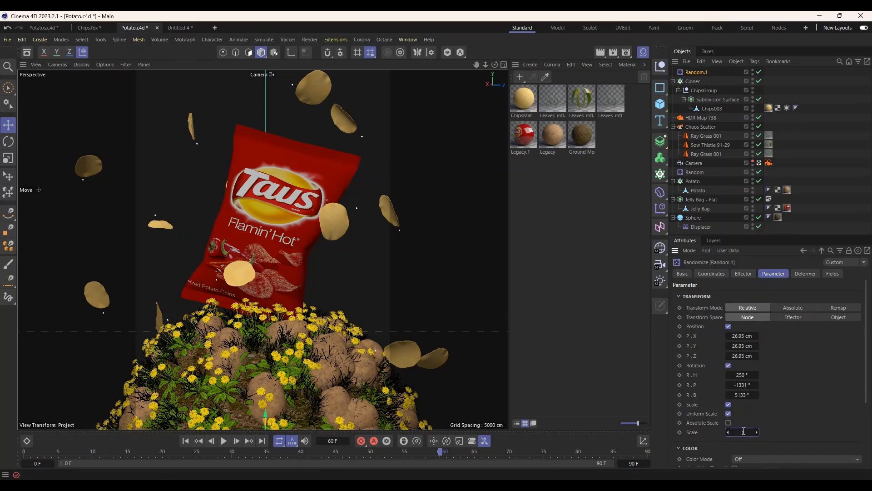
key(Return)
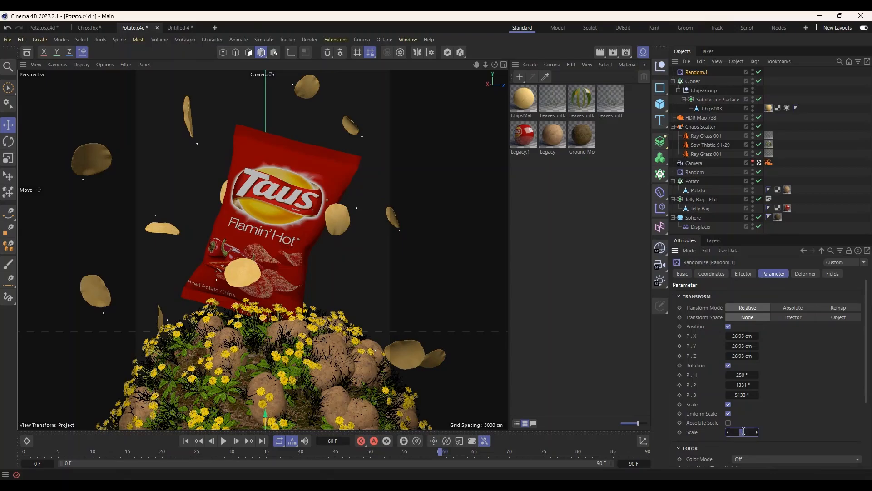
key(Return)
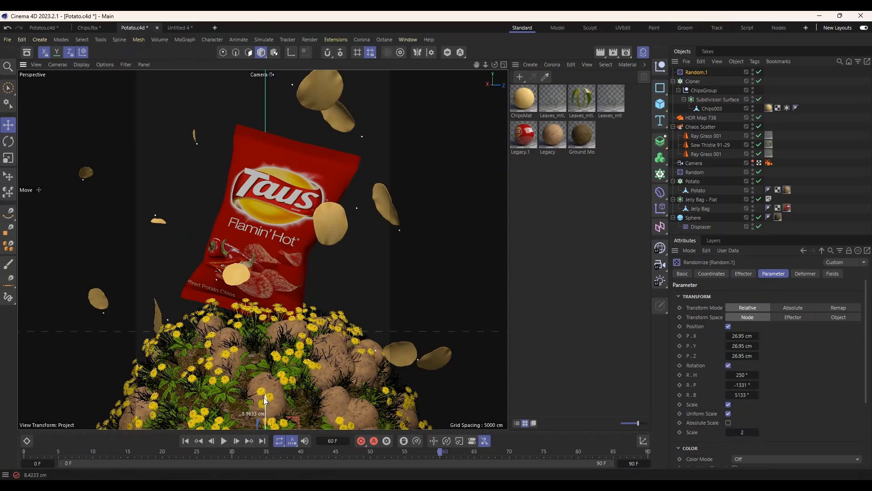
Shift the Cloner sideways toward the left of the camera view and lower it so the chips surround the bag
click(693, 81)
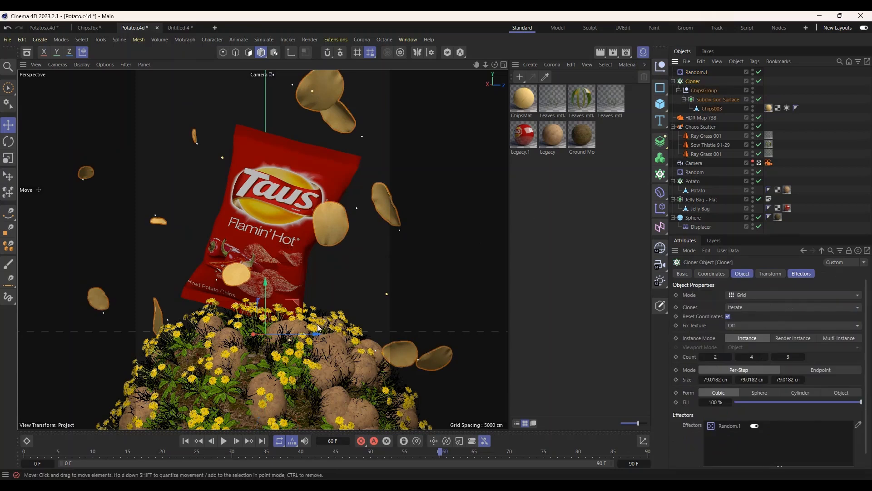
drag(265, 293, 263, 282)
drag(313, 334, 298, 337)
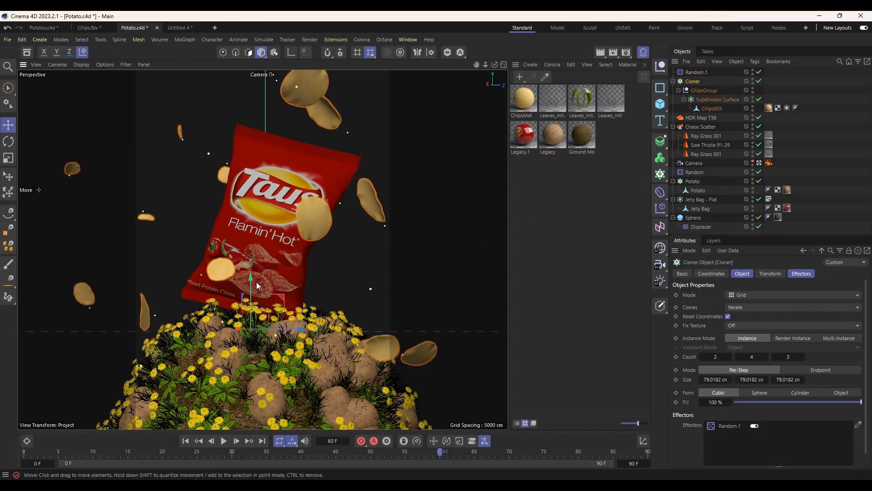
drag(256, 285, 254, 303)
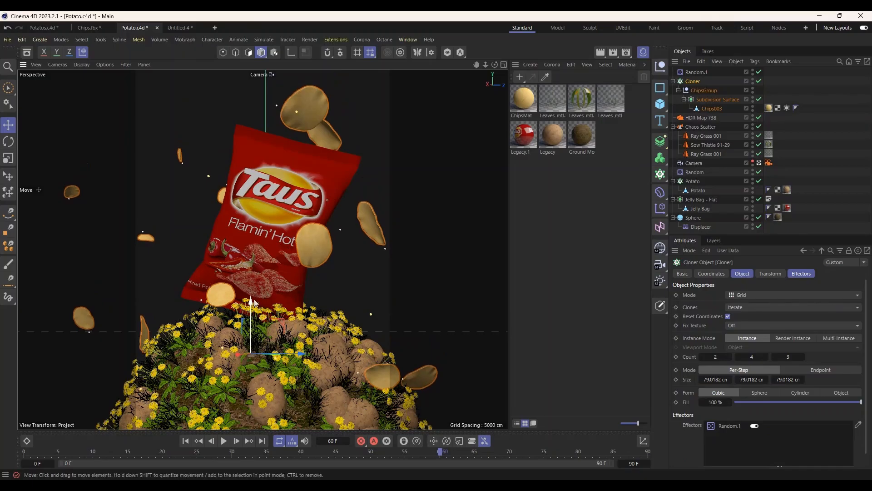
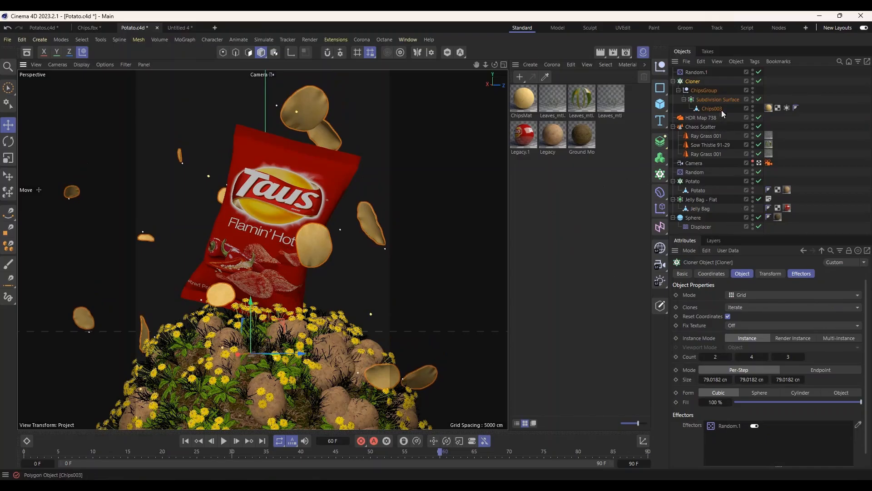
Set the Jelly Bag - Flat object as the camera's focus object
click(673, 127)
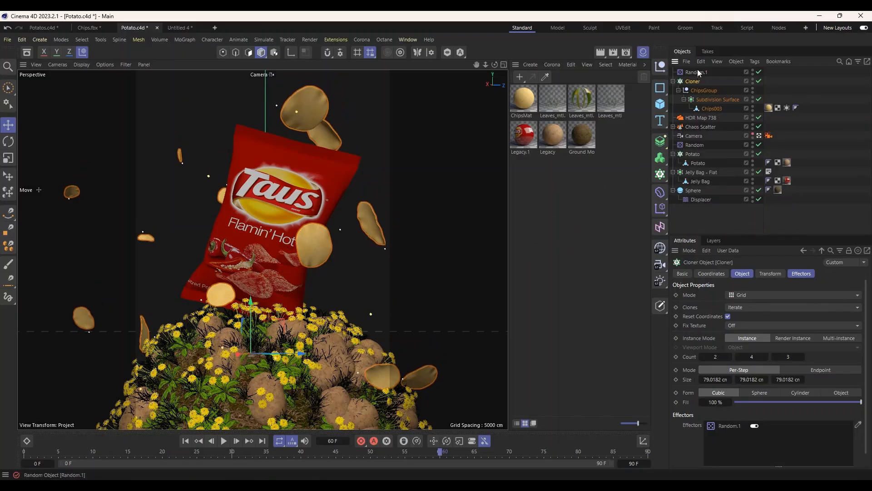
click(699, 136)
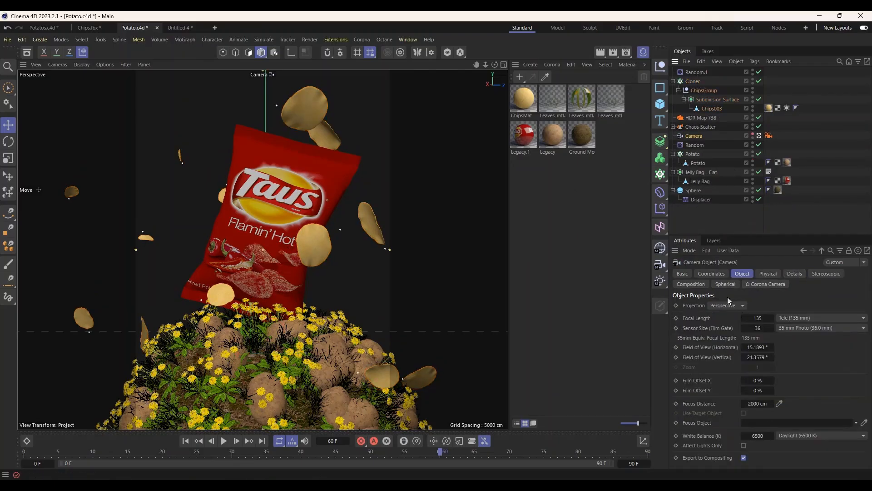
click(674, 190)
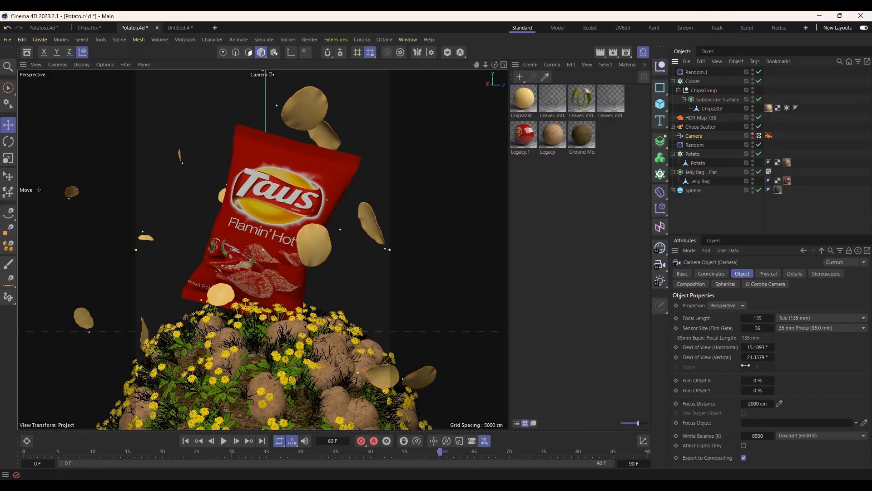
drag(695, 173, 779, 422)
drag(692, 174, 786, 425)
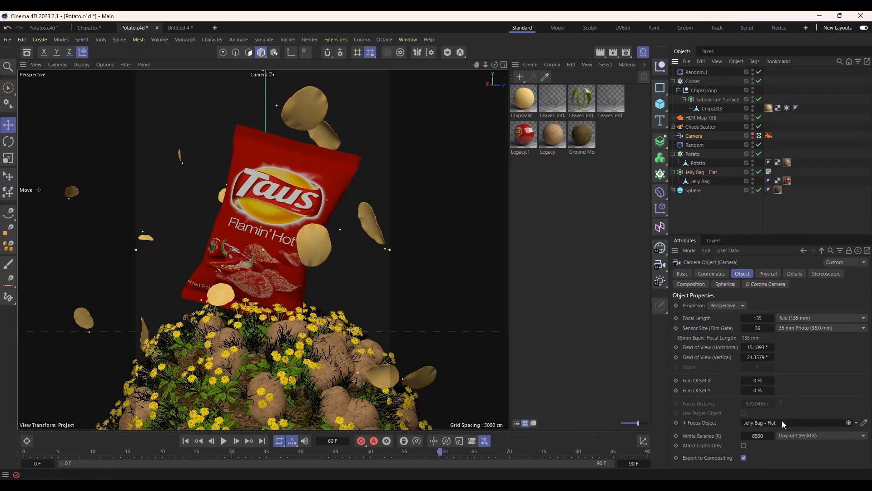
Override the depth of field settings in the camera's Corona Camera tag and enable DOF
click(769, 136)
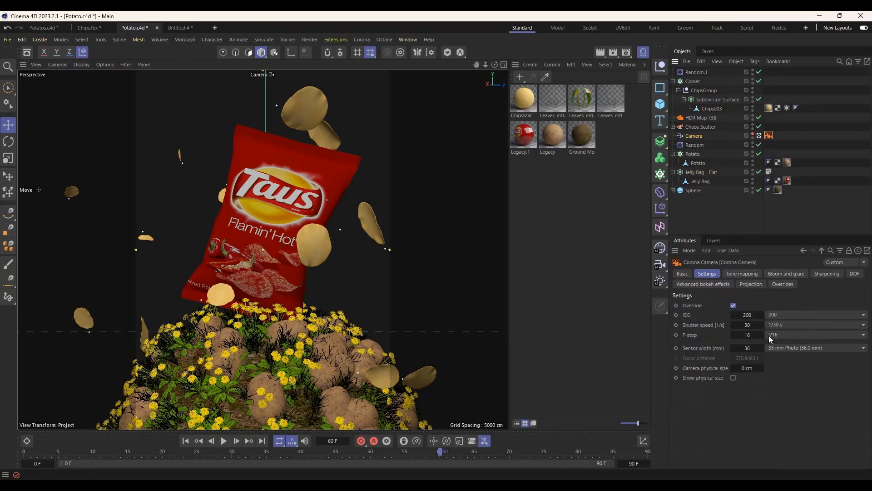
click(855, 274)
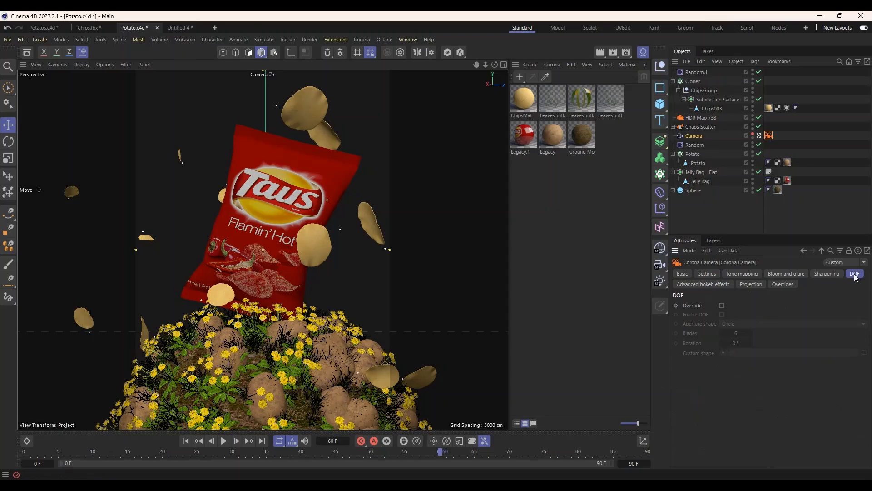
click(721, 305)
click(722, 315)
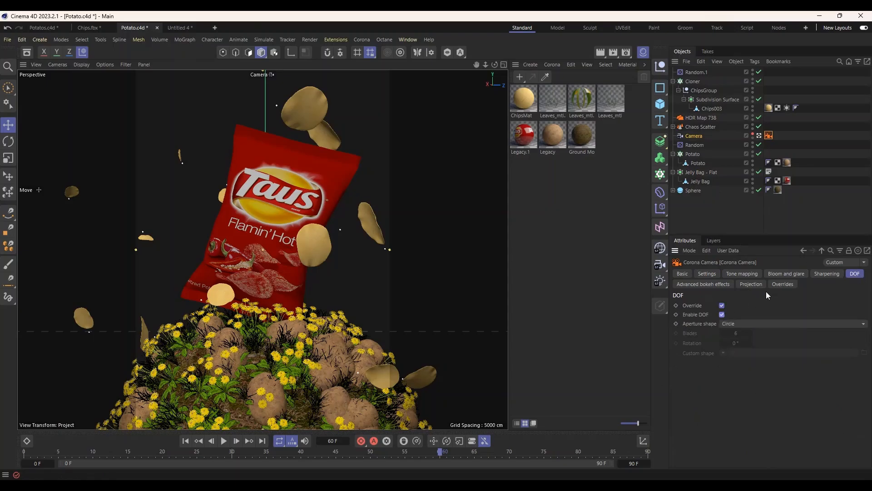
Set the Corona camera's f-stop to f/4 and save the project
click(710, 272)
click(783, 336)
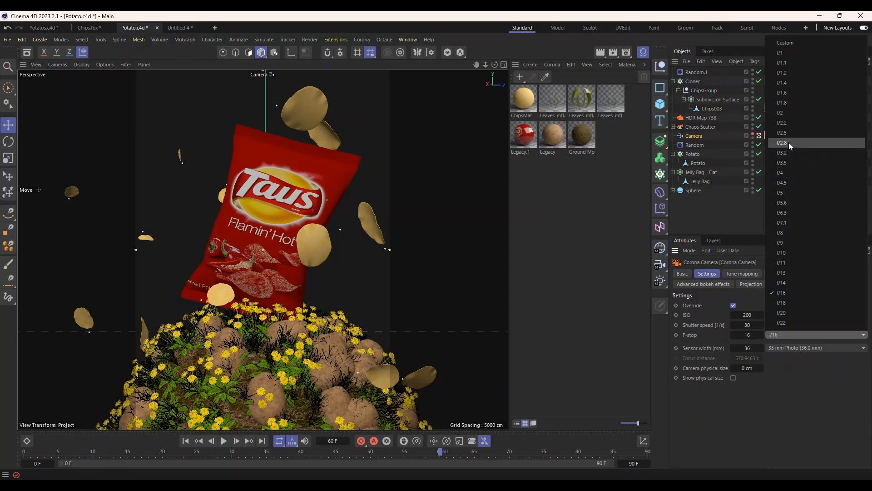
click(782, 173)
click(589, 263)
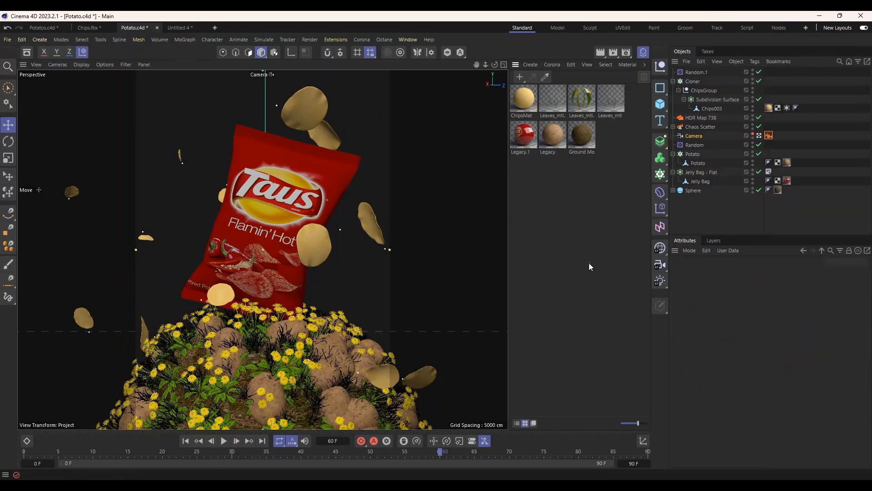
key(ctrl+s)
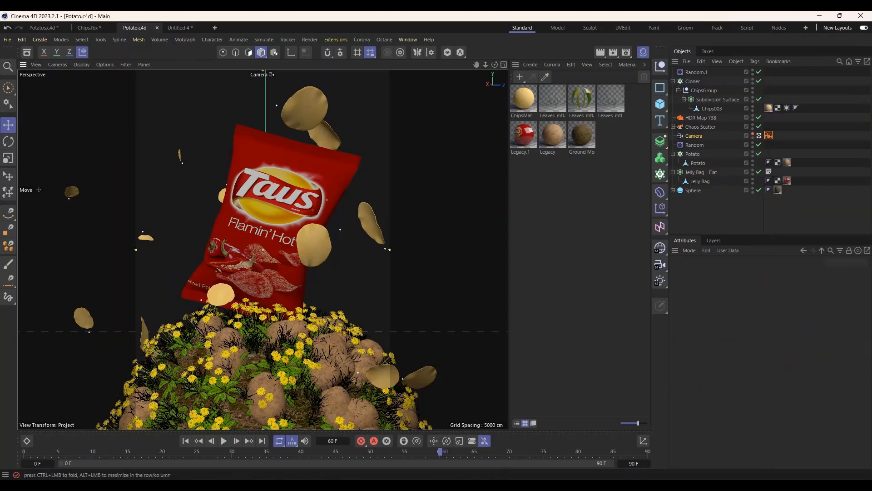
Start Corona interactive rendering of the camera view and enlarge the frame buffer to full screen
click(325, 451)
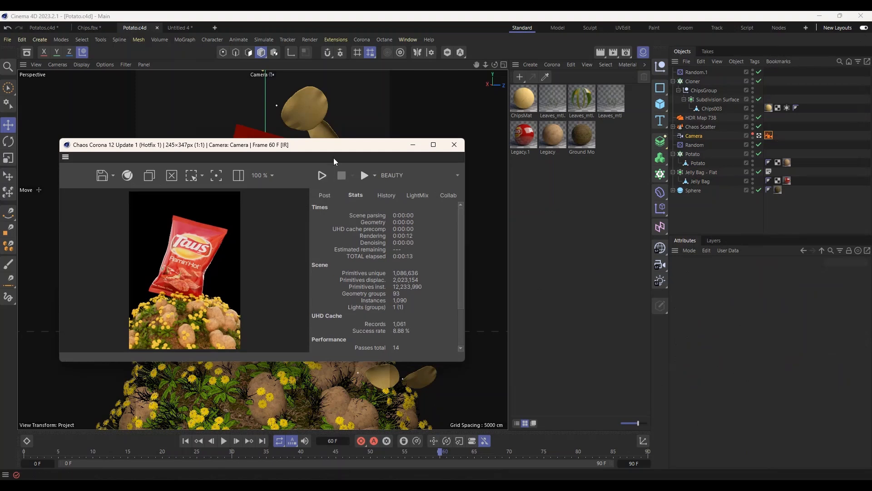
drag(335, 161, 408, 145)
scroll(282, 253, up, 3)
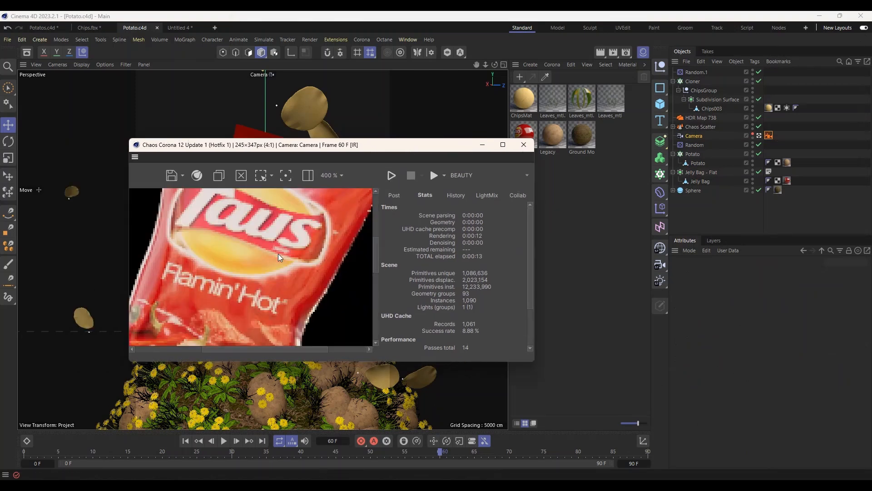
scroll(278, 253, down, 3)
click(520, 150)
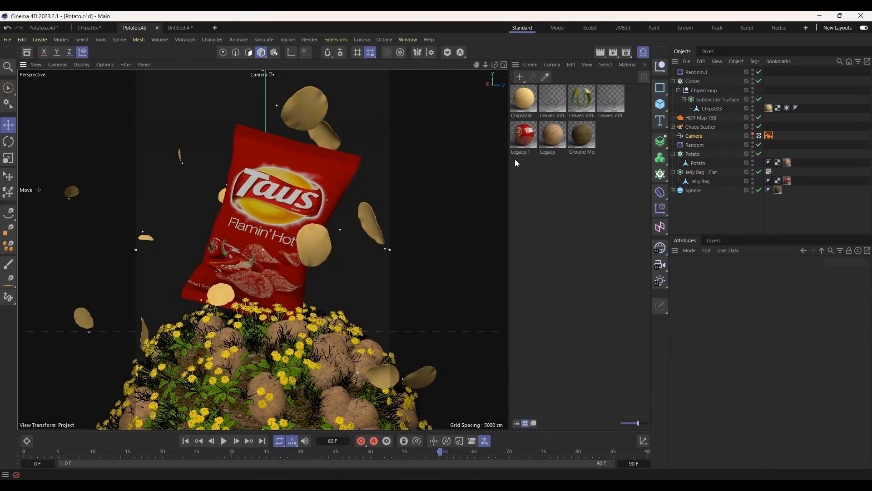
click(362, 39)
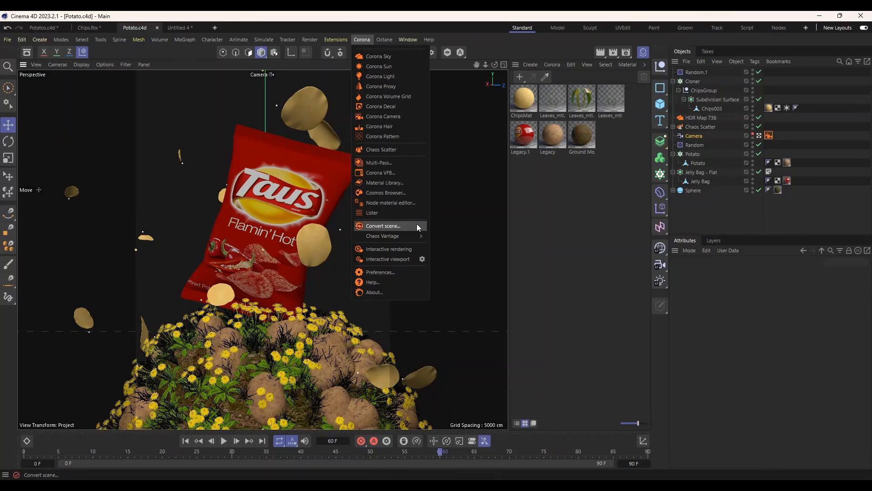
click(394, 249)
drag(507, 247, 223, 124)
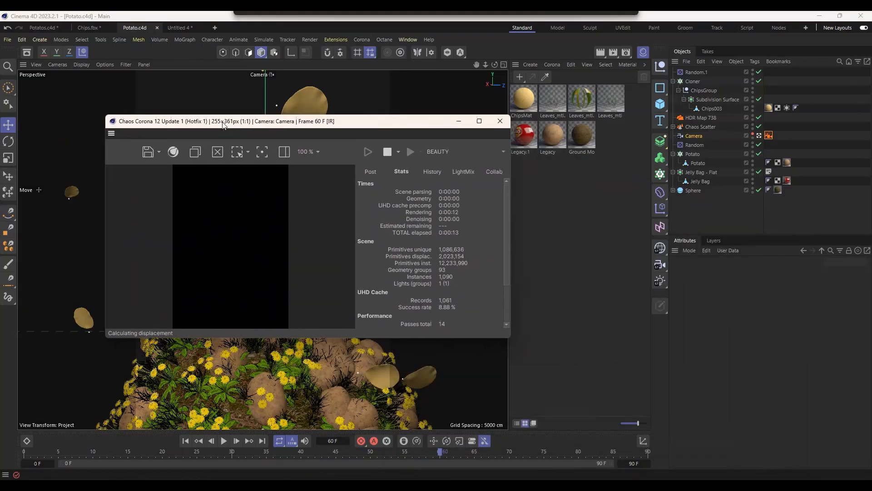
click(479, 122)
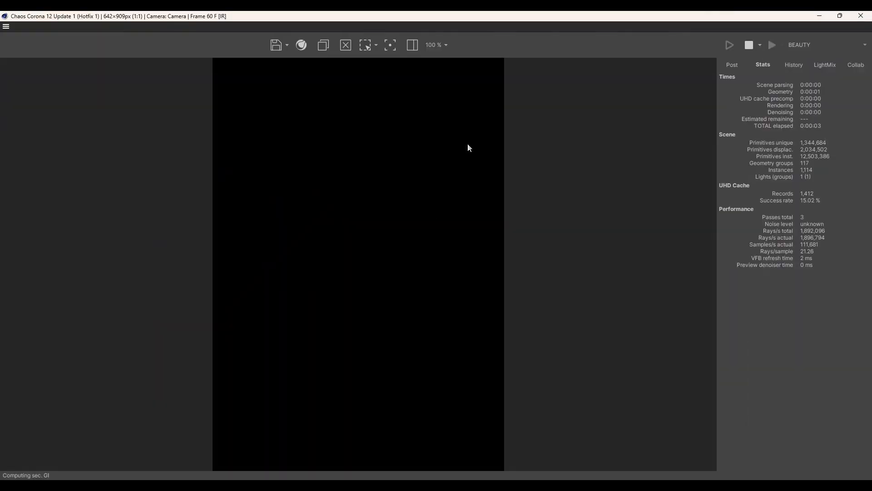
Examine the bag and floating chips in the enlarged render, and return the frame buffer to a small window over the viewport
scroll(375, 272, up, 1)
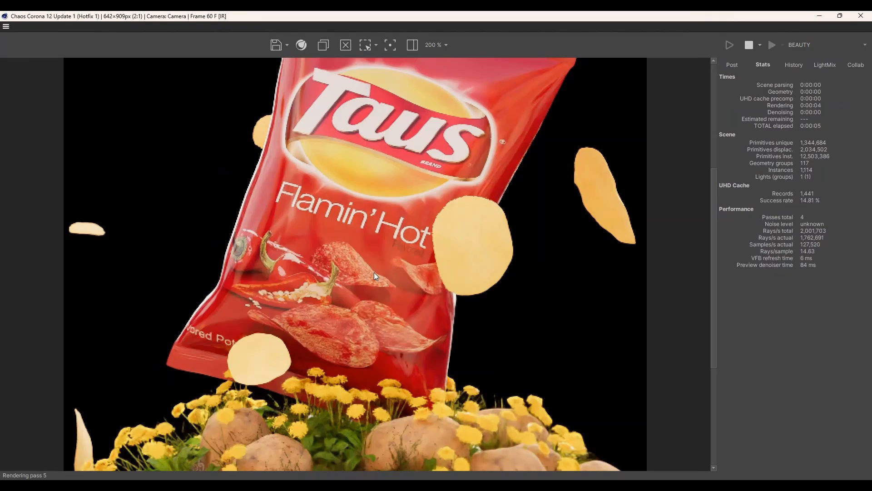
scroll(375, 275, down, 1)
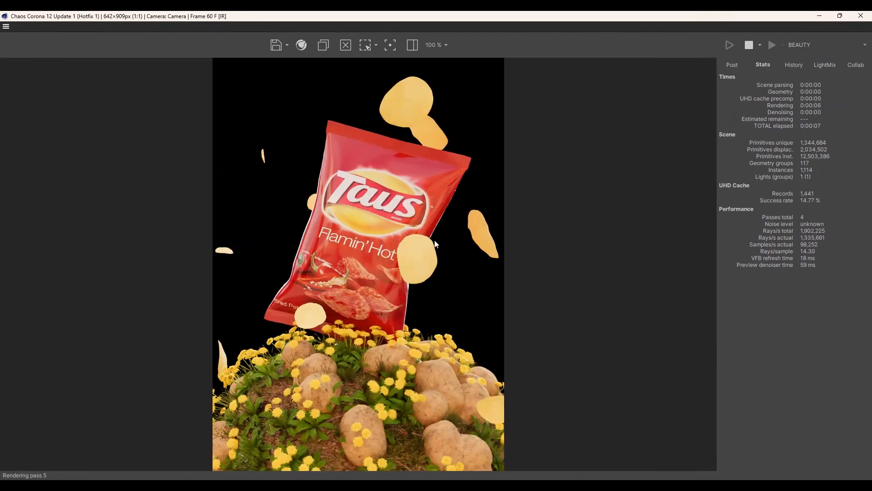
scroll(435, 240, up, 1)
scroll(434, 242, down, 1)
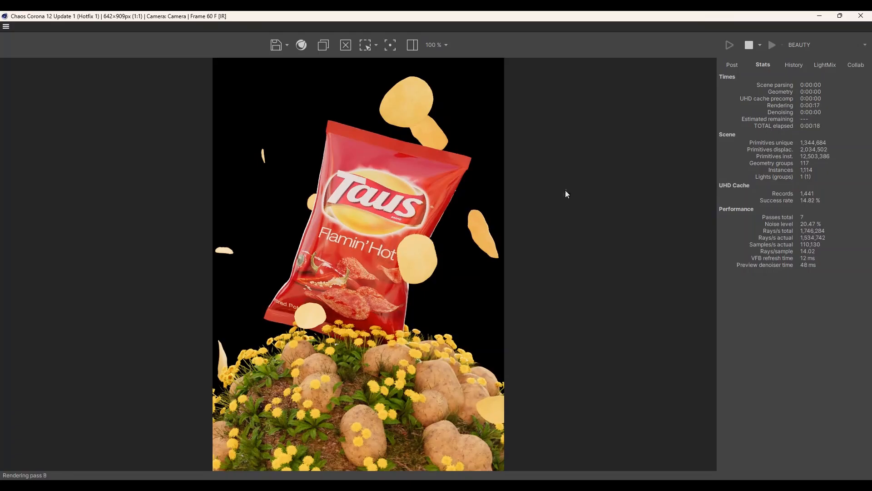
click(840, 16)
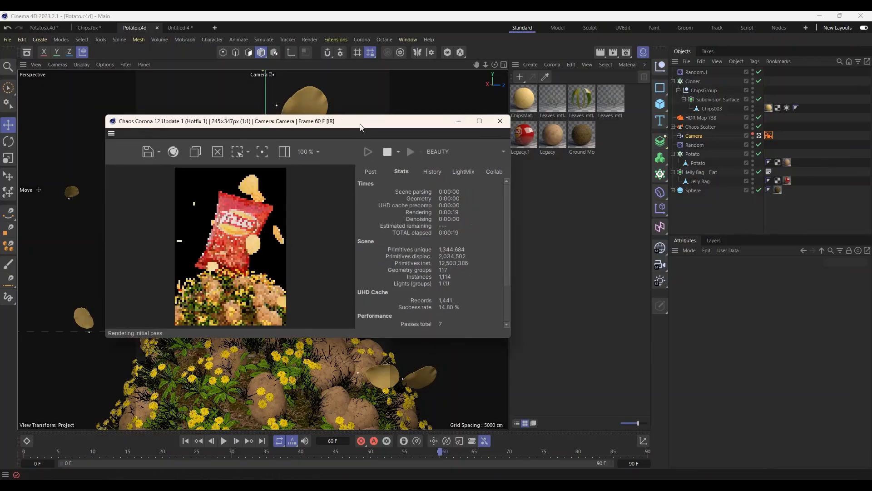
drag(361, 126, 318, 118)
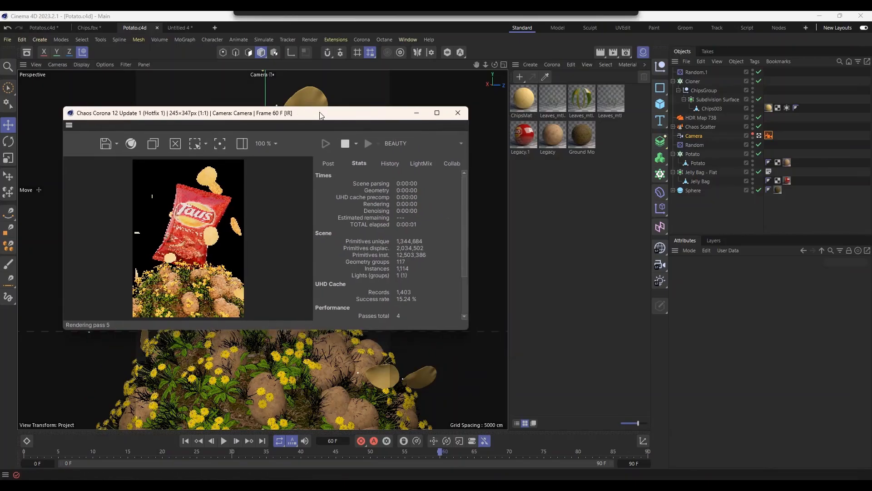
Set the f-stop in the camera's Corona Camera settings to f/2 for stronger depth of field
click(700, 136)
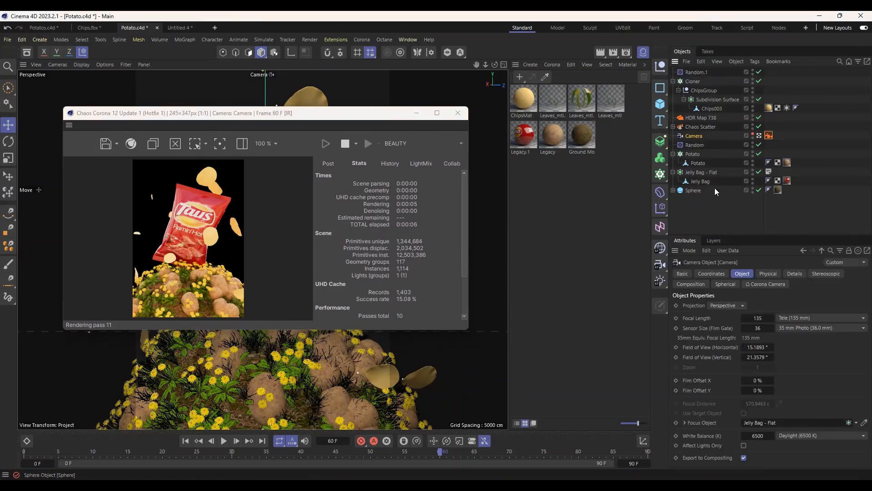
click(768, 284)
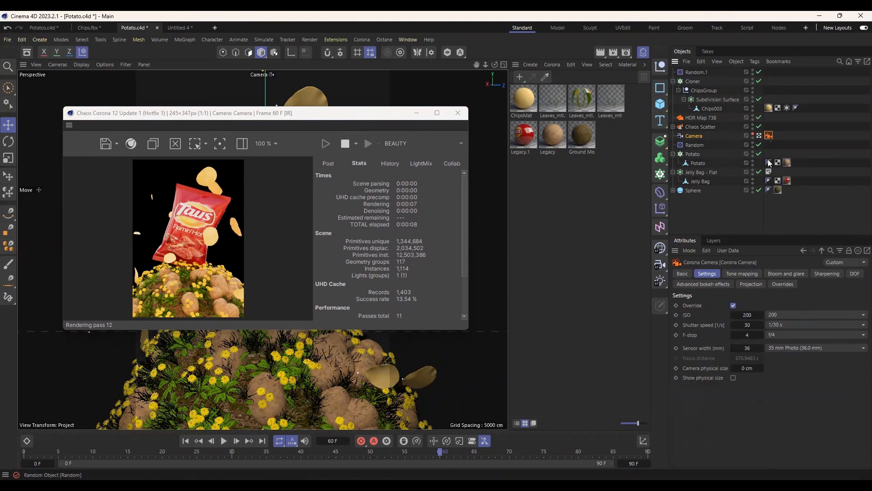
scroll(176, 238, up, 3)
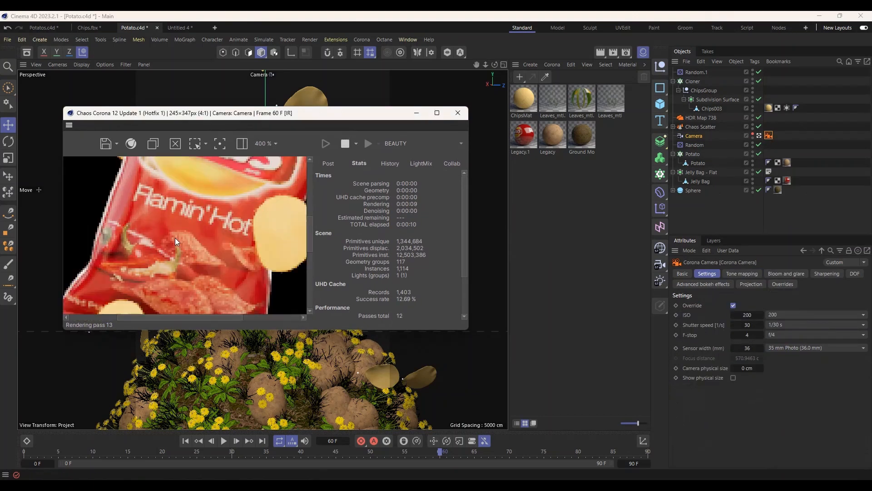
scroll(175, 238, down, 2)
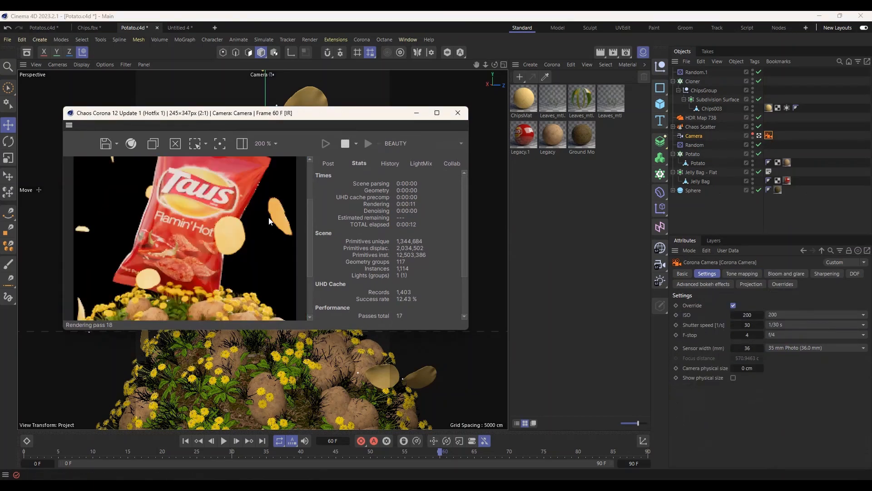
scroll(269, 217, down, 1)
click(769, 336)
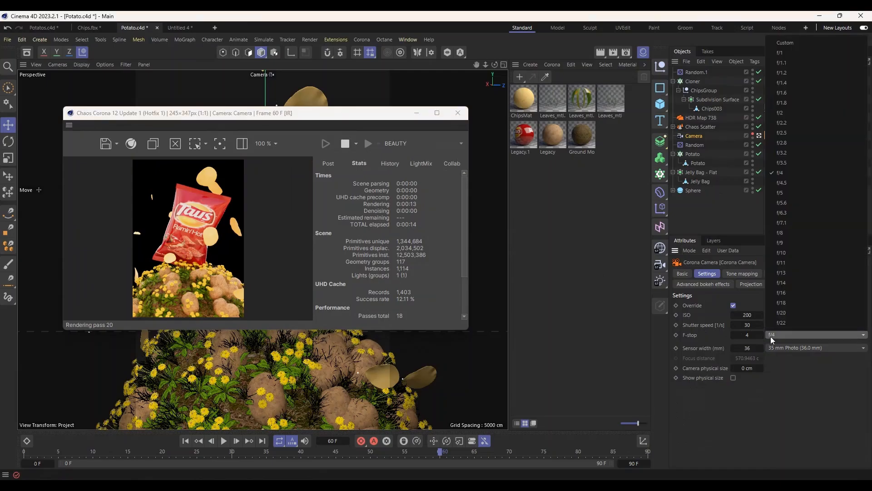
click(784, 112)
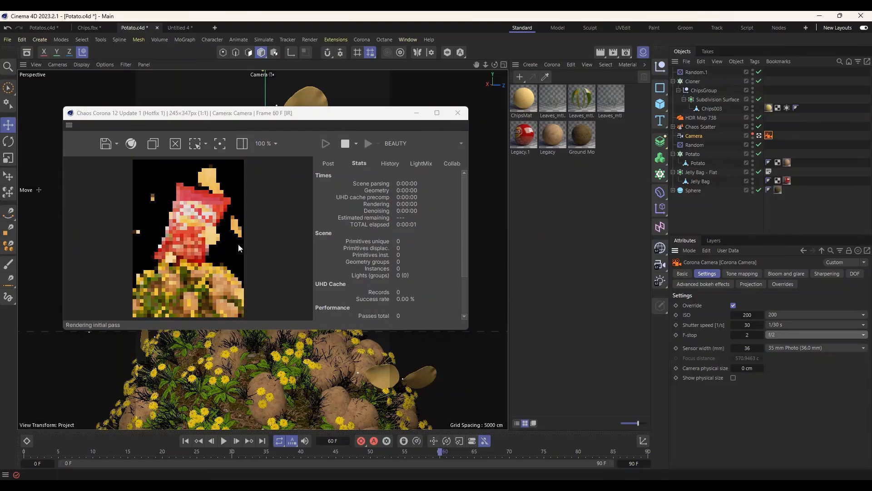
Enlarge the frame buffer to inspect the depth of field in the render, and restore its small window size
click(437, 113)
scroll(348, 282, up, 2)
scroll(348, 282, down, 2)
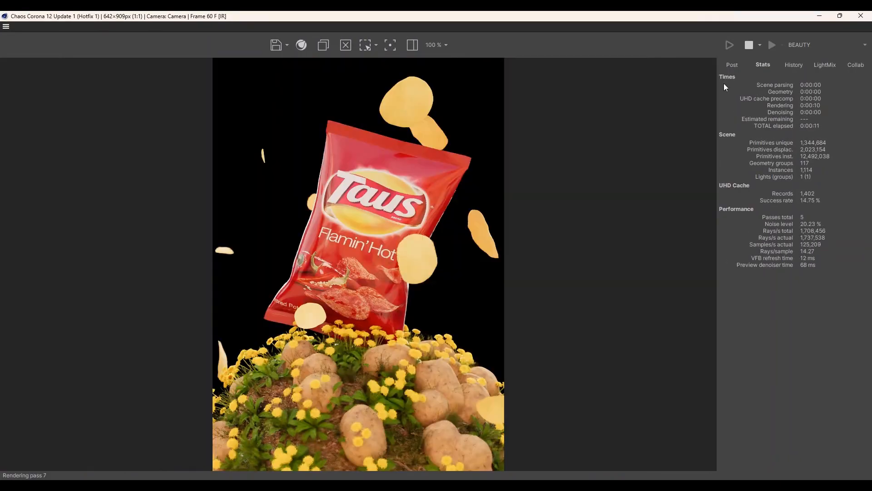
click(840, 16)
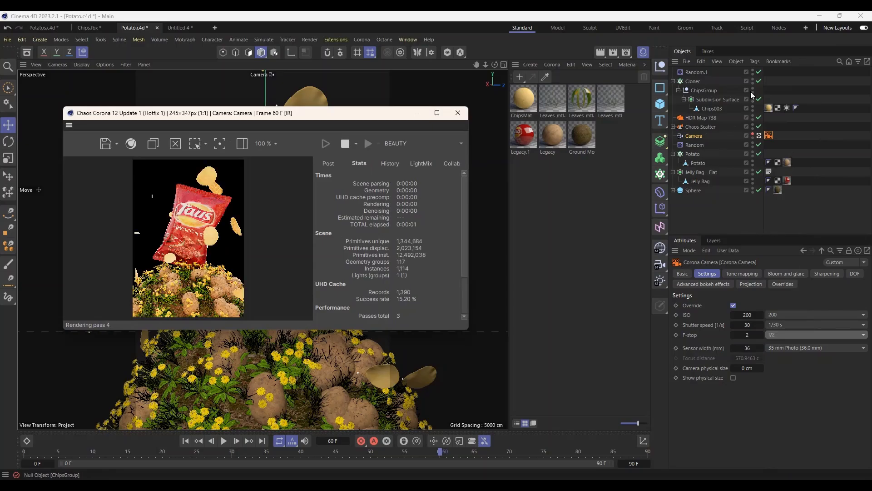
Adjust the intensity of the HDR Map 738 Corona Sky to 0.07 to darken the scene lighting
click(706, 118)
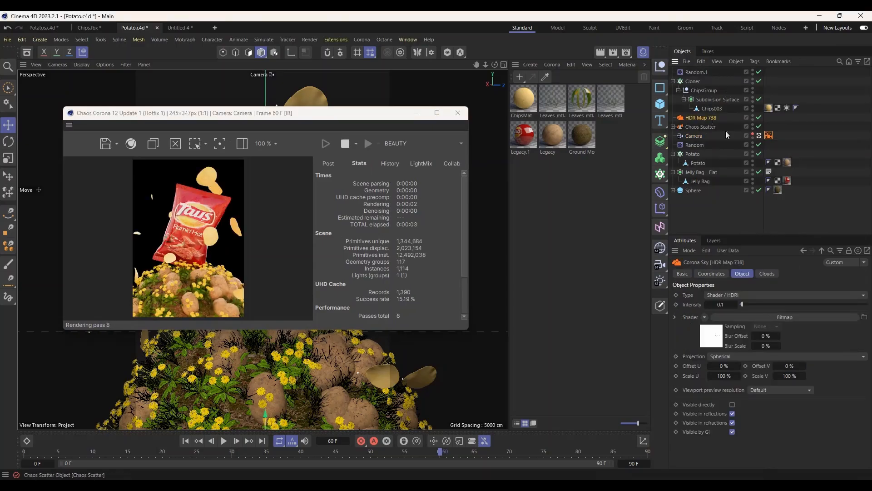
click(736, 304)
click(736, 304)
click(736, 304)
click(736, 304)
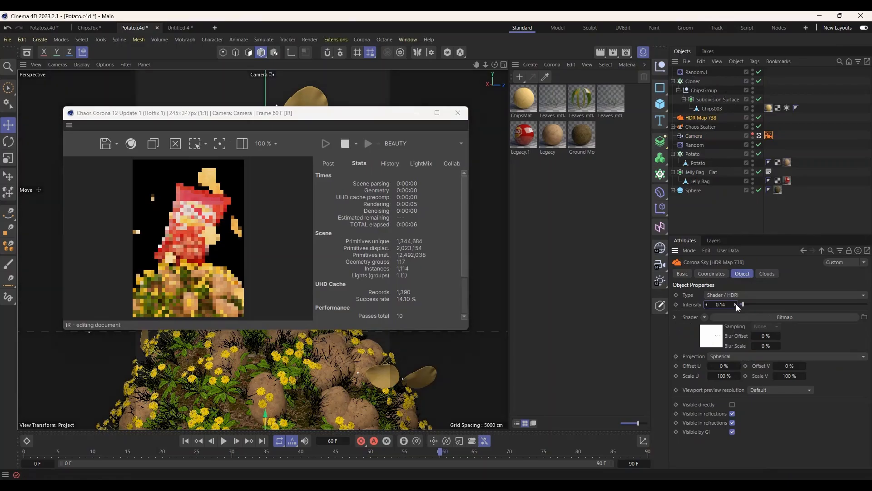
click(736, 304)
click(736, 304)
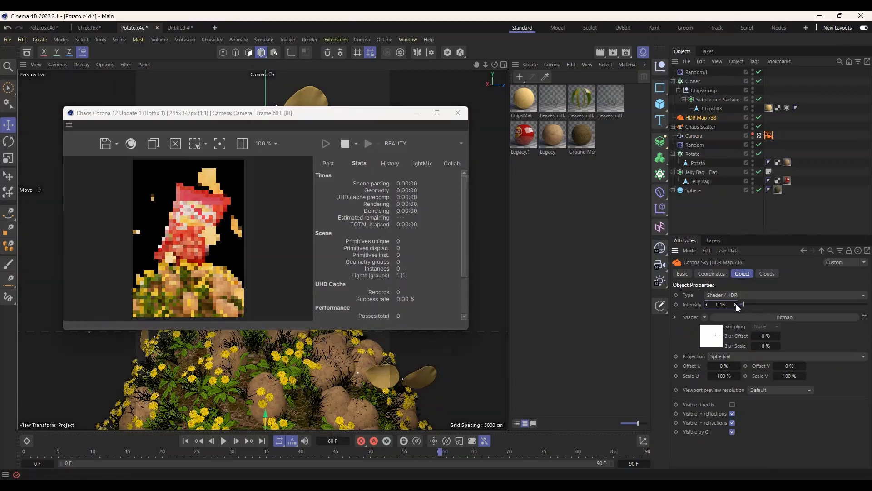
click(707, 304)
click(707, 304)
click(707, 304)
click(707, 304)
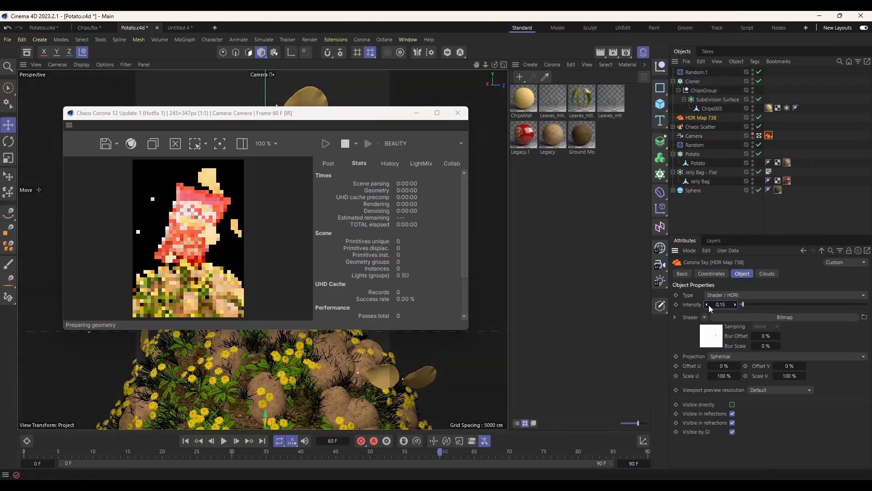
click(708, 304)
click(708, 305)
click(708, 305)
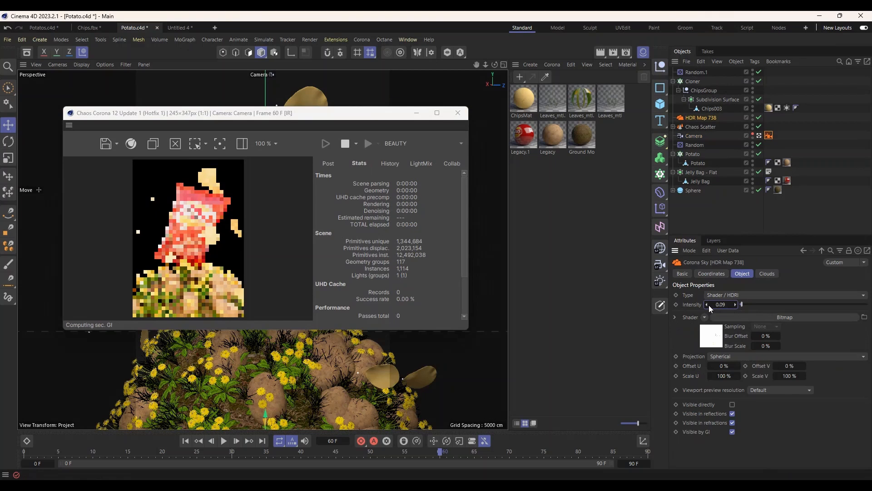
click(708, 305)
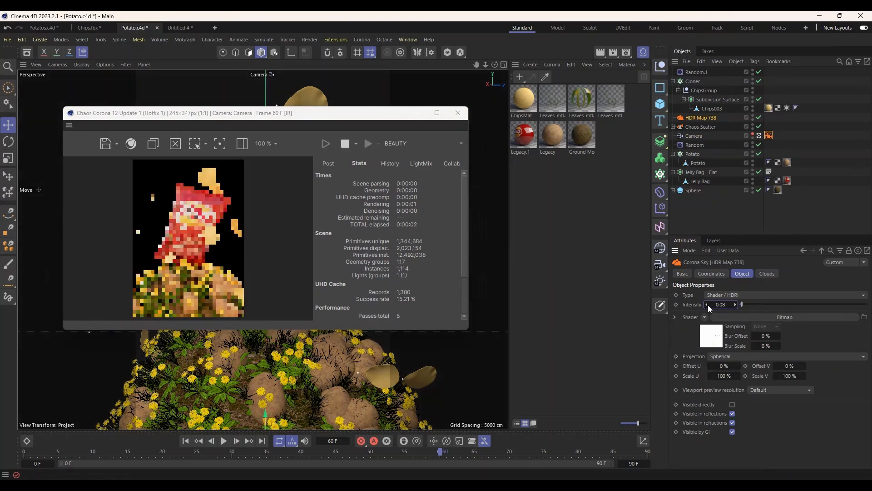
click(708, 304)
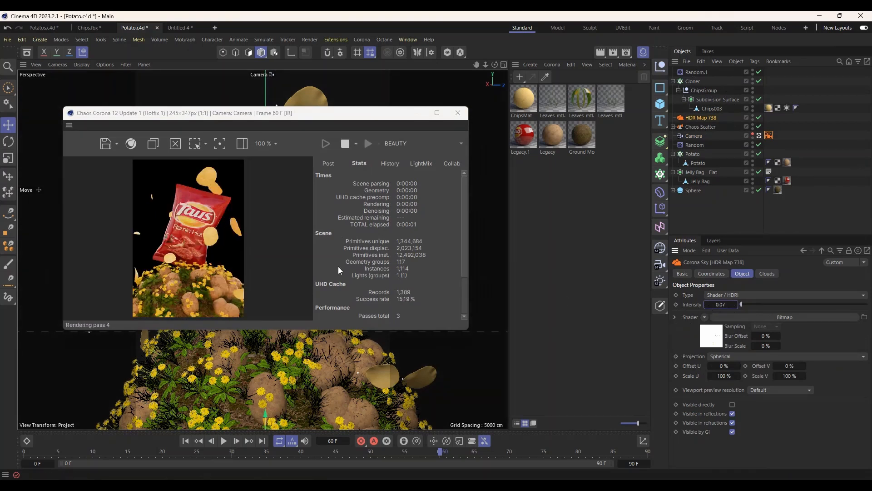
Check the chip bag in the interactive render, maximize the frame buffer window and stop the interactive render
scroll(194, 238, up, 2)
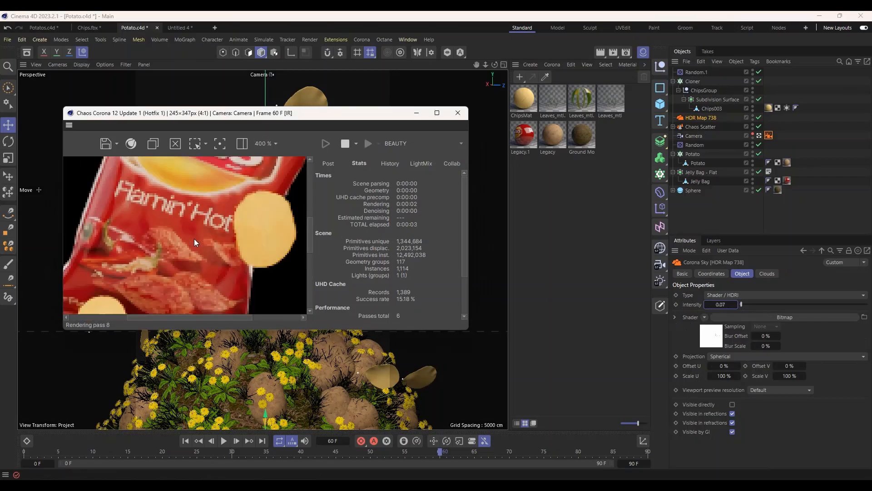
scroll(194, 239, down, 2)
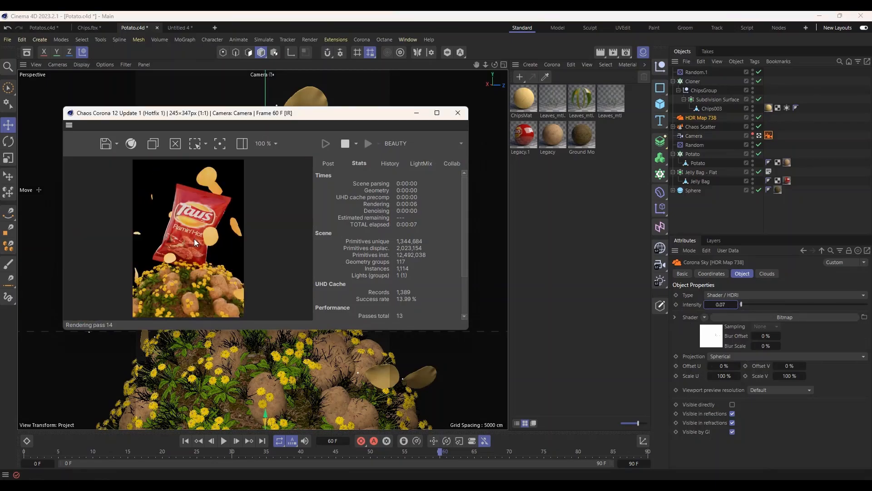
drag(354, 122, 425, 159)
scroll(270, 280, up, 2)
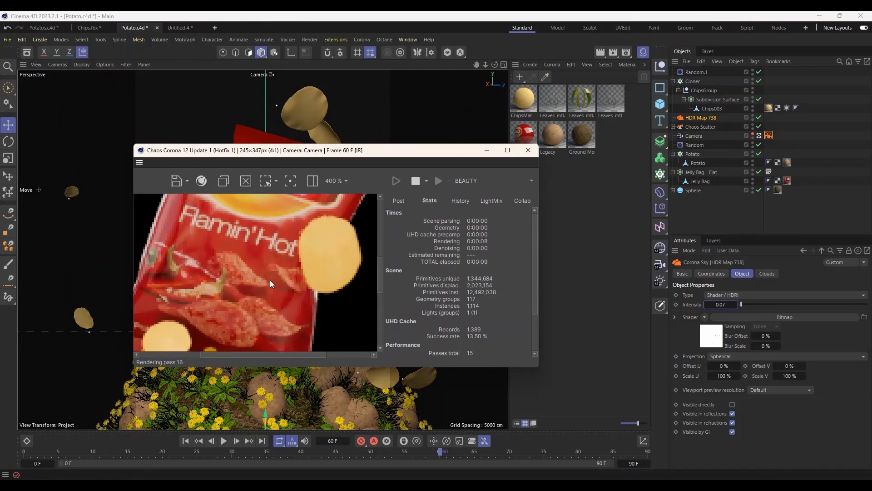
scroll(270, 280, down, 1)
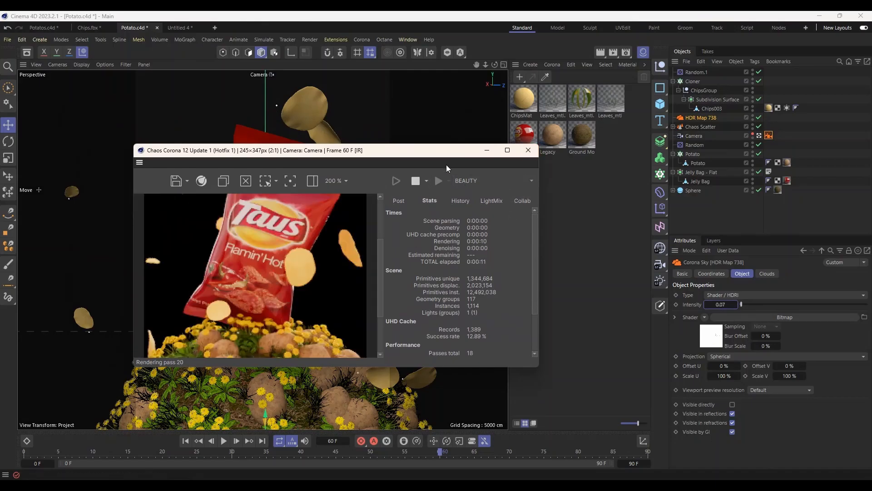
click(508, 151)
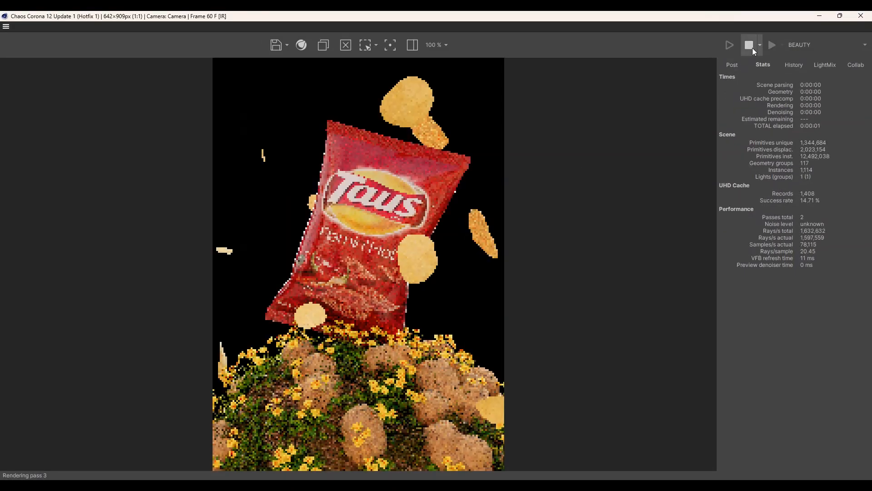
click(750, 44)
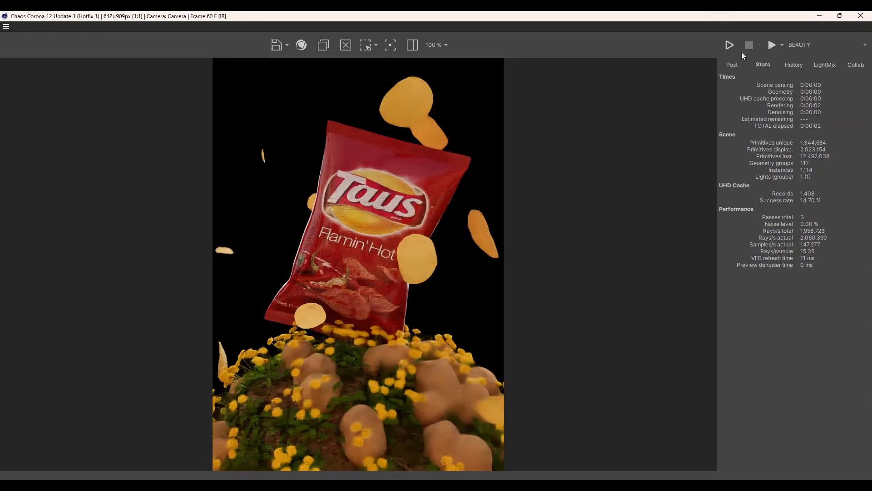
Start the full-resolution render of frame 60 and maximize its frame buffer window
click(773, 45)
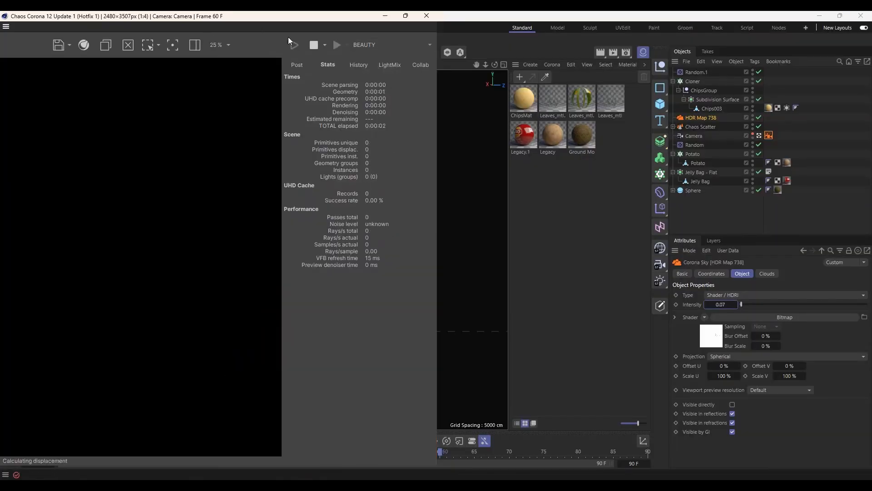
drag(310, 22, 367, 49)
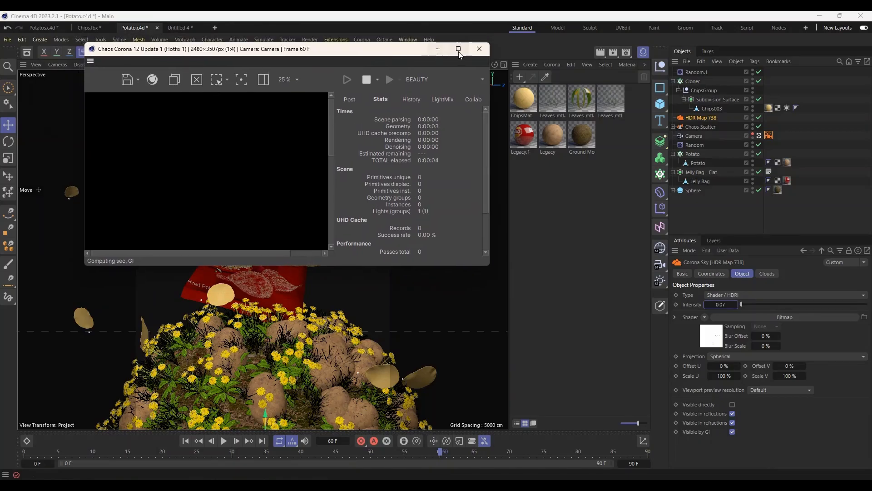
double_click(458, 50)
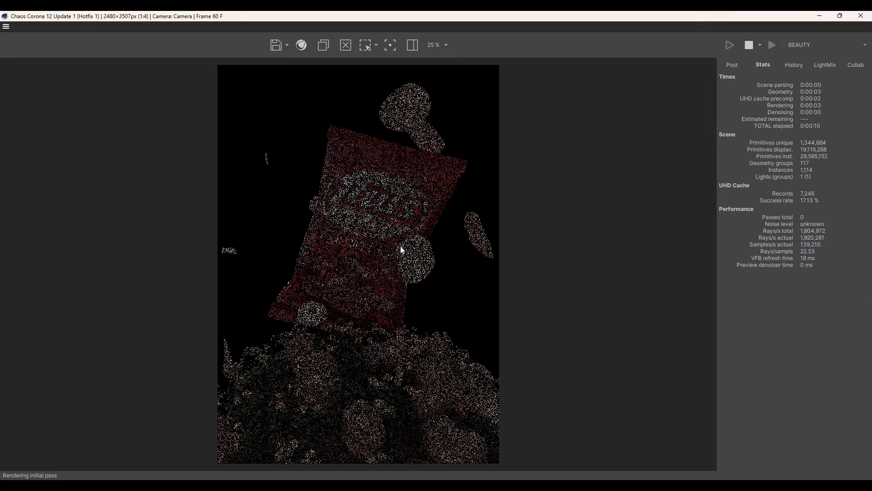
Examine the full-resolution render as it refines, checking the bag, chips, potatoes, flowers and ground up close and as a whole
double_click(369, 358)
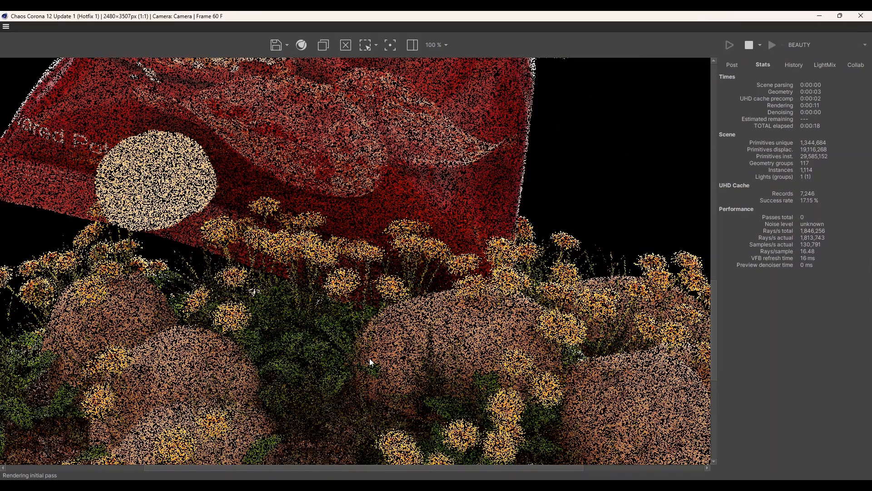
double_click(413, 299)
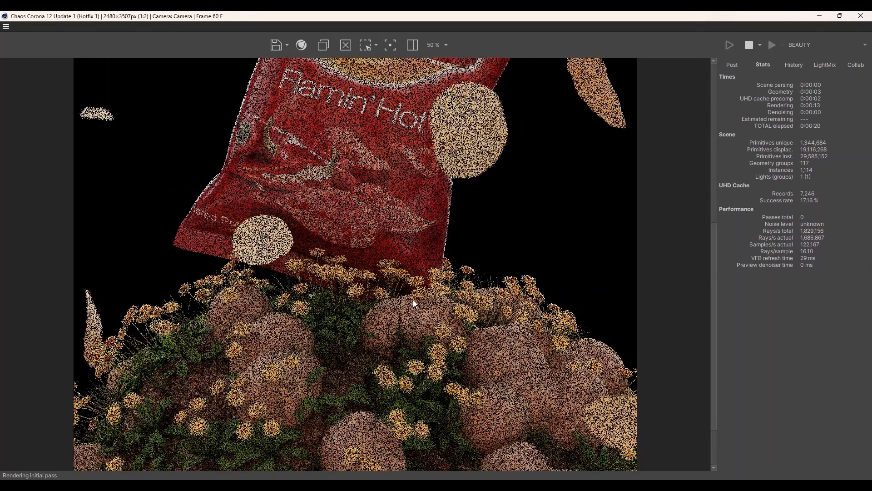
scroll(358, 378, up, 2)
scroll(358, 377, down, 1)
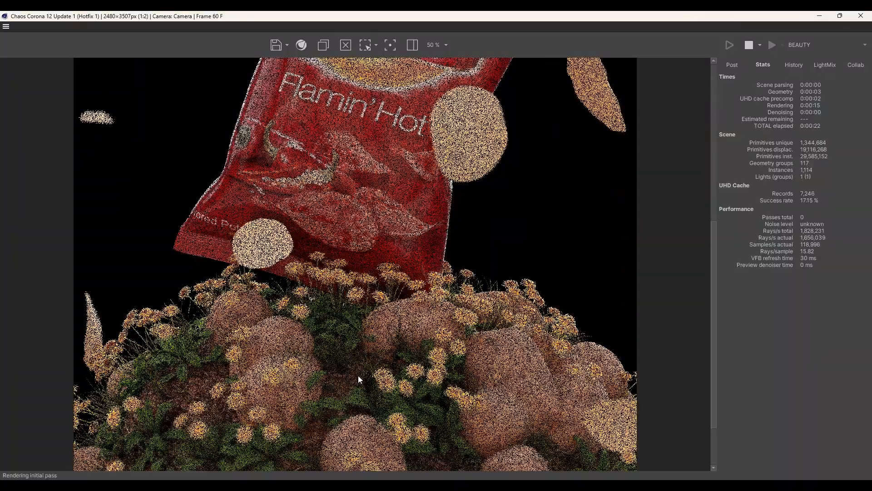
scroll(359, 373, down, 1)
scroll(361, 367, up, 2)
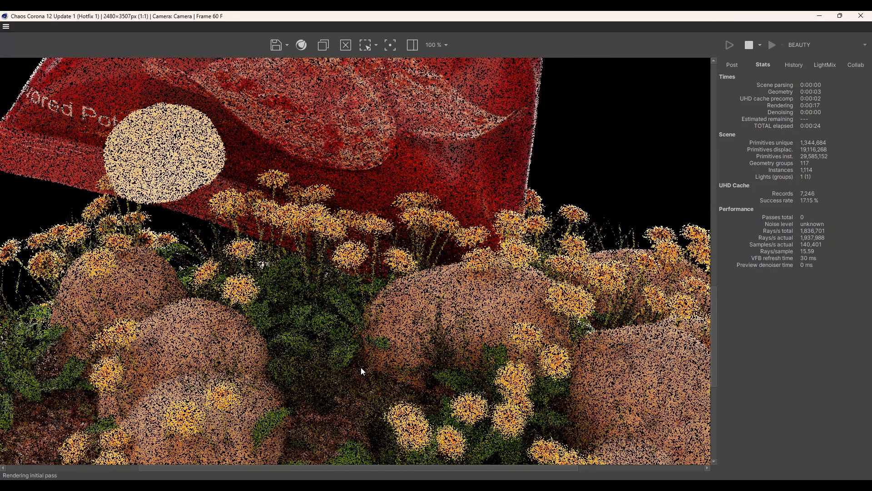
scroll(364, 361, down, 2)
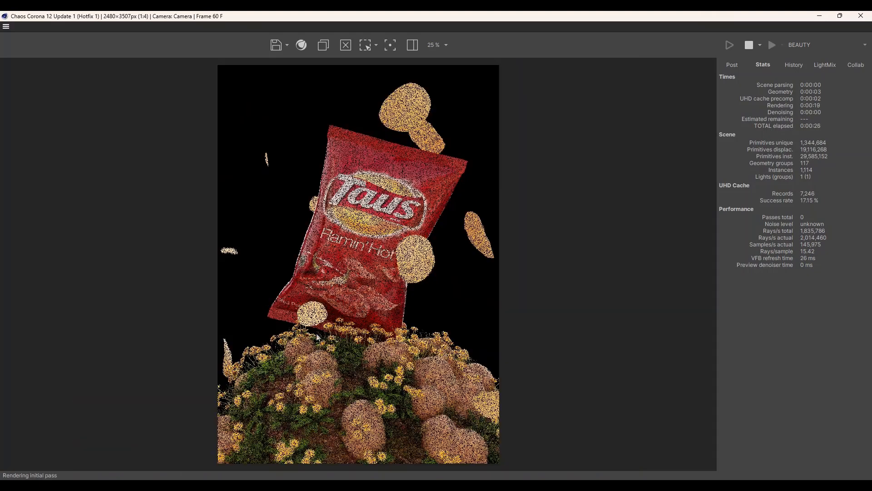
scroll(239, 274, up, 2)
scroll(239, 273, down, 1)
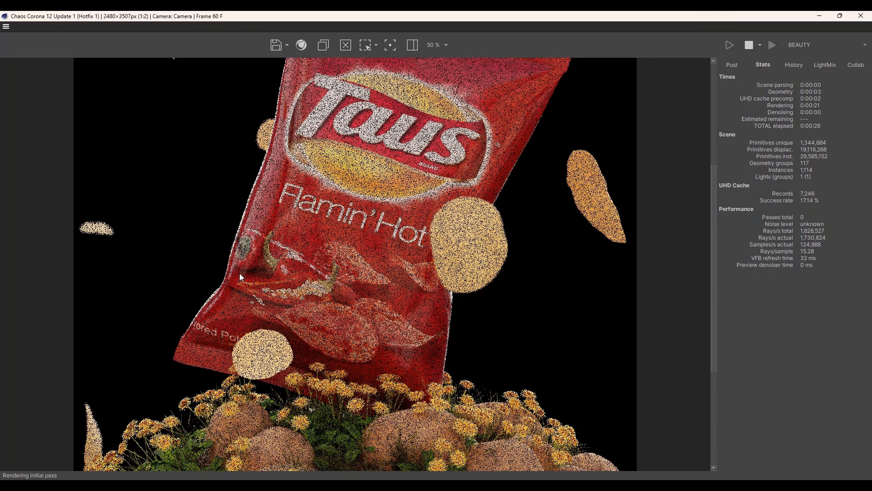
scroll(240, 277, down, 1)
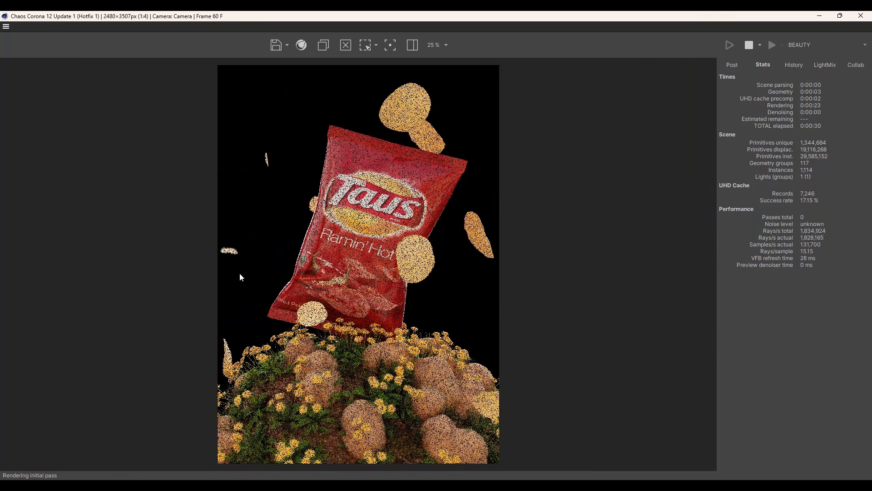
scroll(385, 400, up, 2)
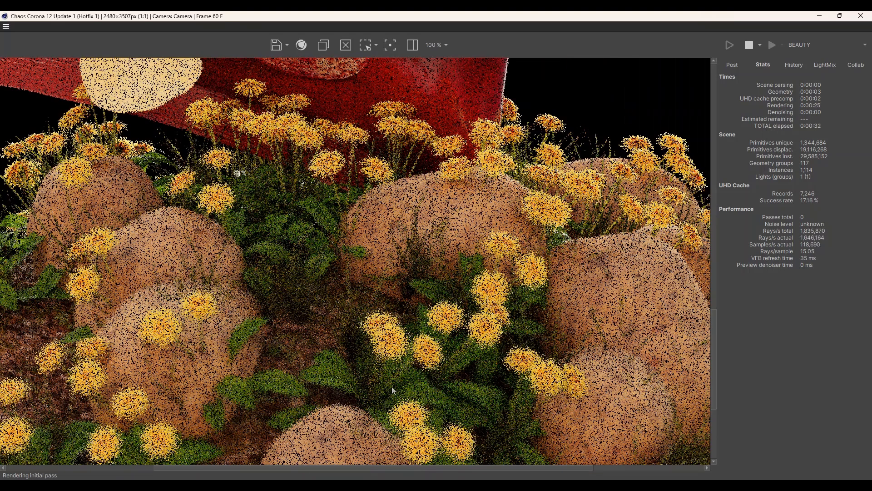
scroll(394, 390, down, 1)
scroll(410, 361, down, 1)
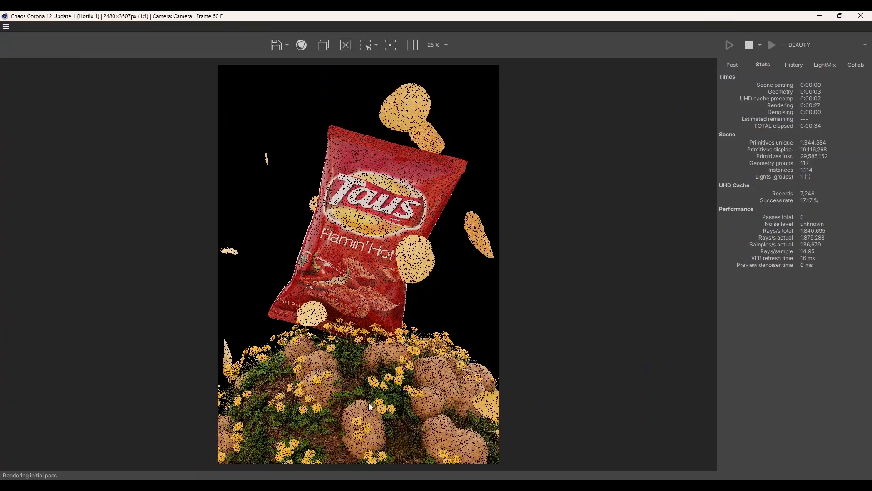
scroll(369, 403, up, 1)
scroll(384, 388, down, 1)
scroll(326, 419, up, 1)
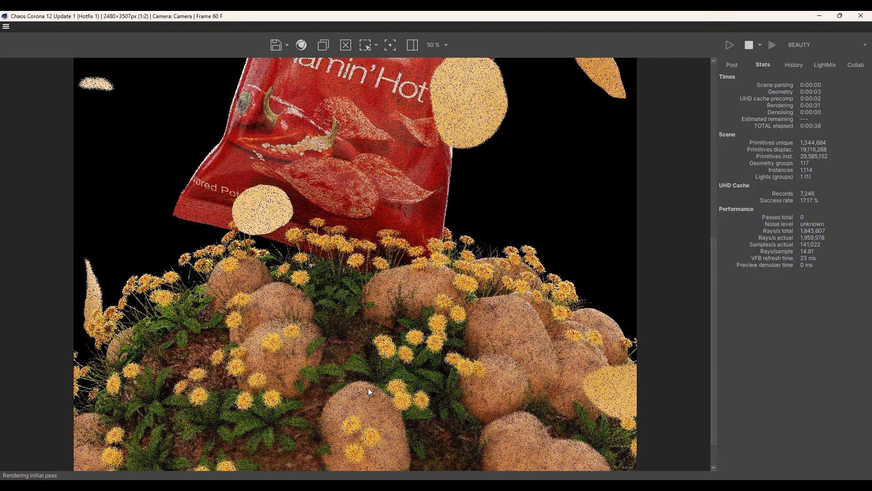
scroll(369, 390, down, 1)
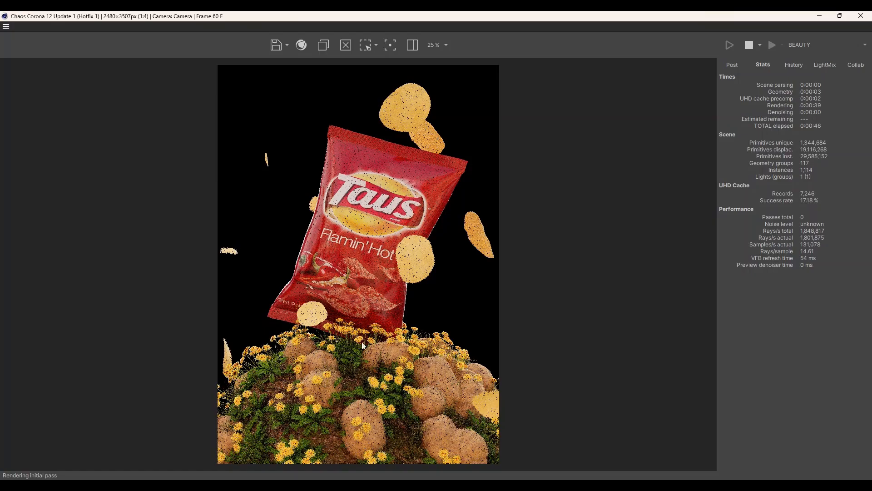
scroll(363, 387, up, 1)
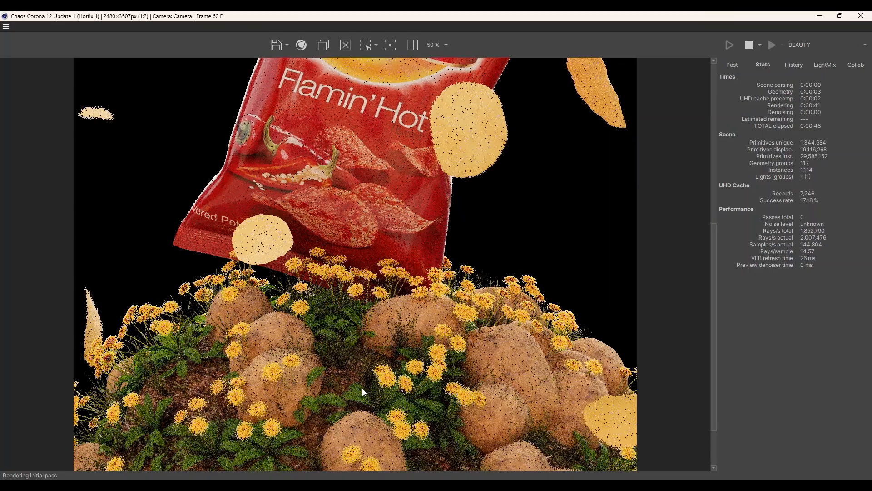
scroll(363, 389, down, 1)
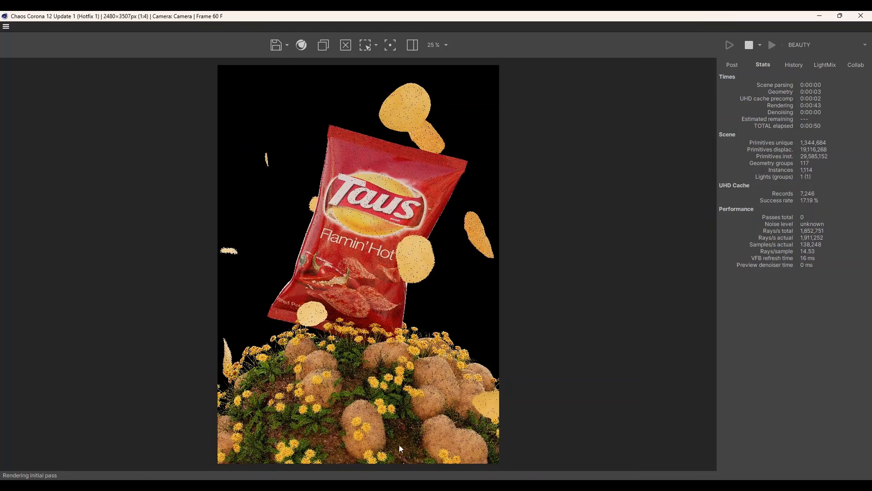
scroll(399, 444, up, 2)
scroll(399, 444, down, 2)
scroll(399, 443, down, 1)
scroll(399, 444, up, 1)
scroll(408, 261, up, 1)
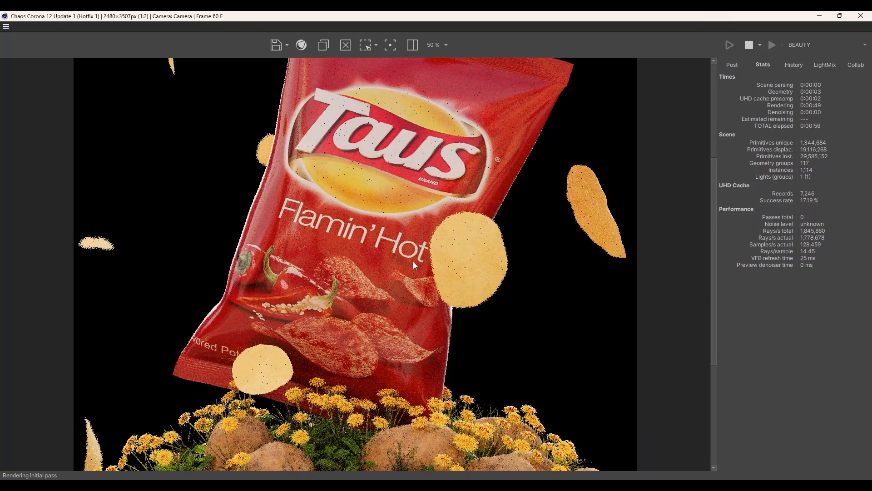
scroll(413, 265, down, 1)
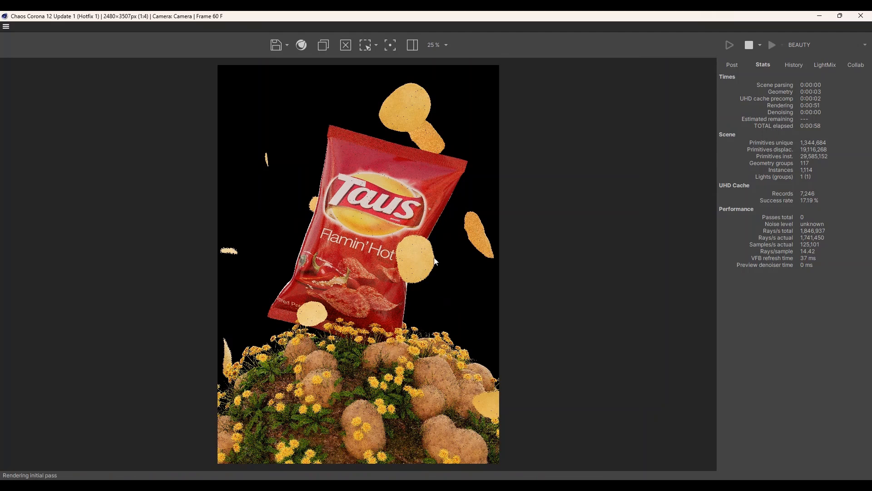
scroll(245, 254, up, 1)
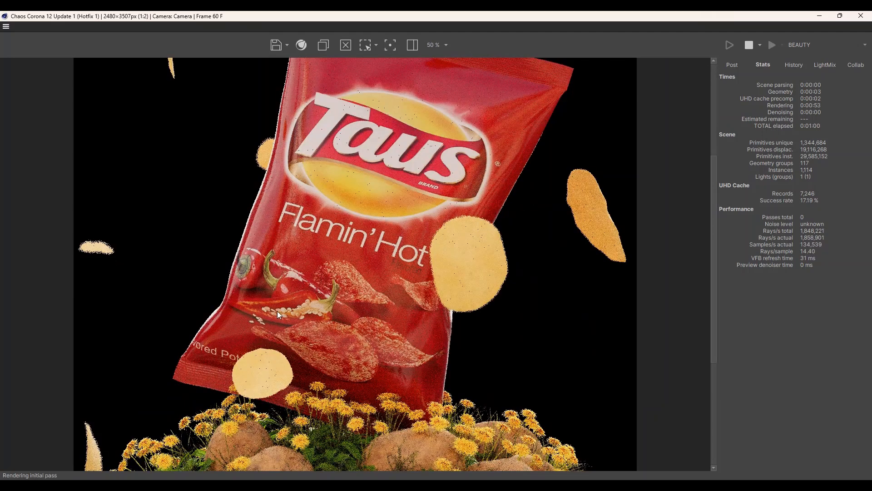
scroll(296, 340, down, 1)
scroll(312, 372, up, 1)
scroll(310, 387, down, 1)
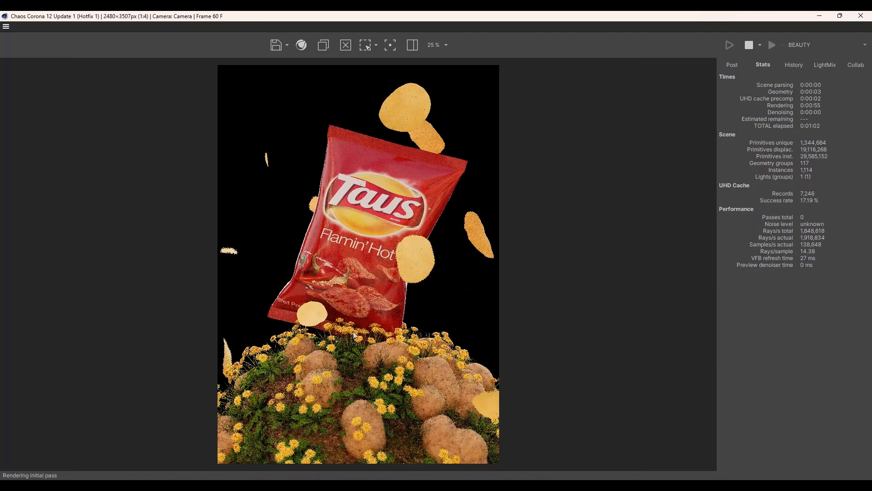
scroll(382, 268, up, 1)
scroll(383, 267, down, 1)
scroll(383, 356, up, 1)
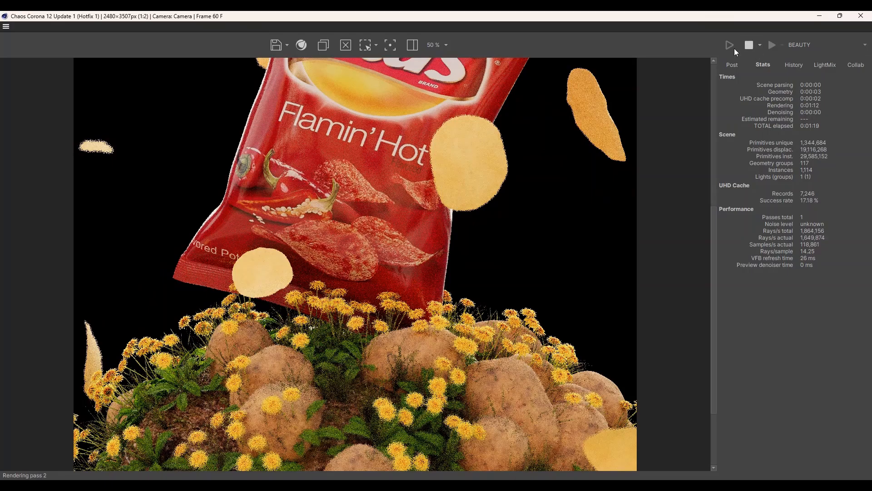
Stop the full-resolution render and minimize the frame buffer window
click(749, 45)
double_click(819, 18)
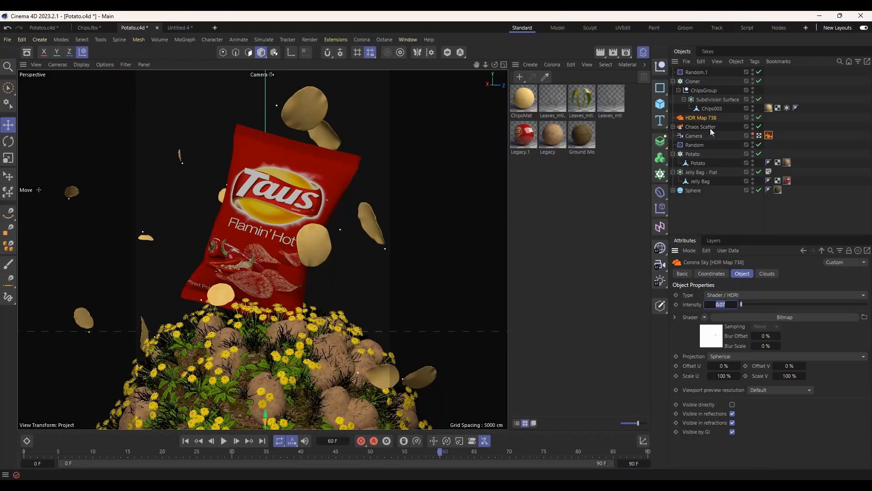
Leave the scene camera view and add a Corona Light to the scene
click(759, 136)
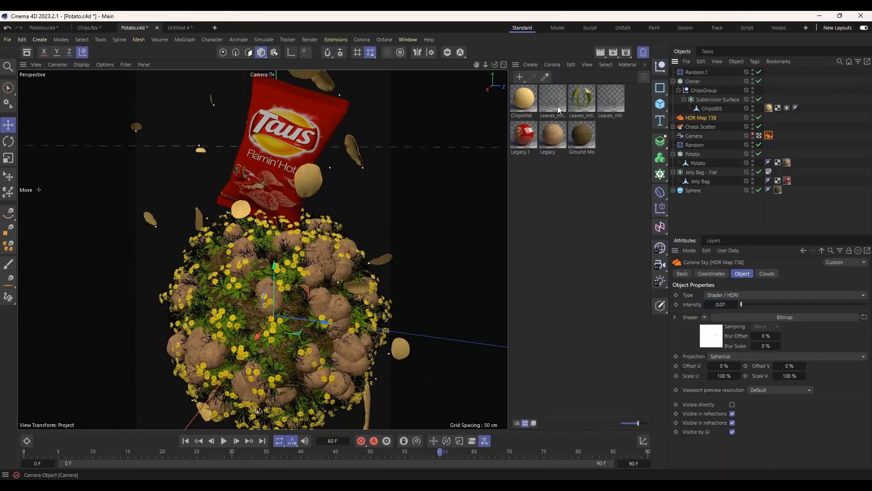
scroll(333, 176, down, 3)
alt+drag(358, 146, 318, 196)
click(362, 39)
click(402, 75)
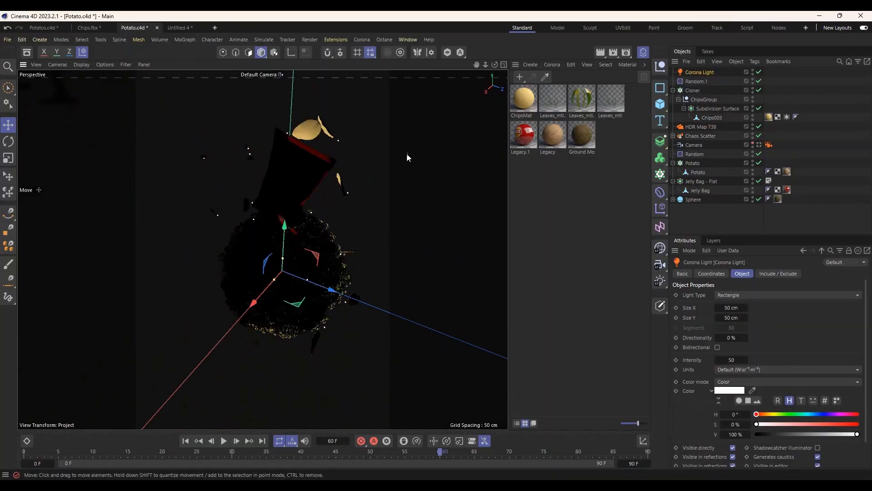
Move the Corona Light out beside the potato-covered sphere and rotate it around its vertical axis
drag(271, 276, 172, 344)
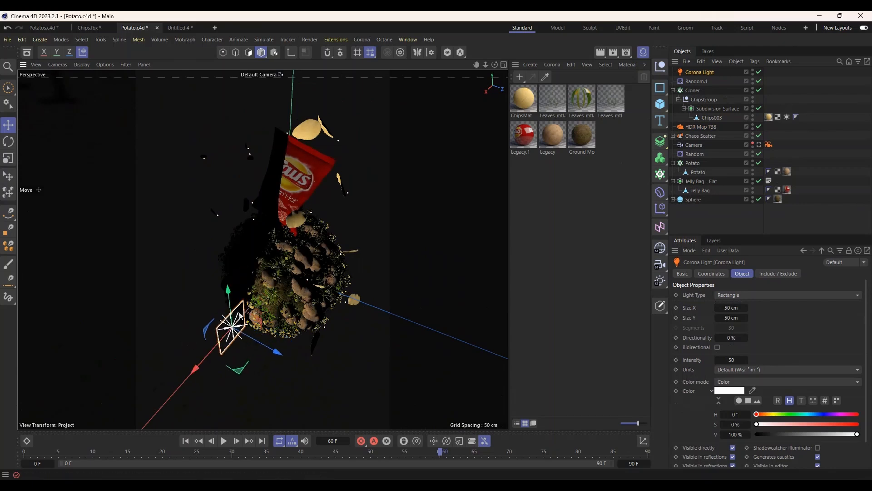
key(r)
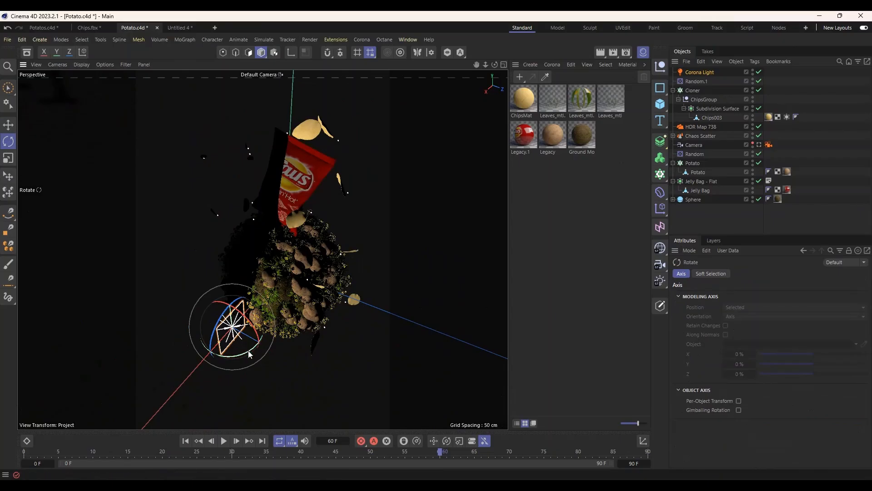
drag(248, 354, 330, 216)
Raise the Corona Light to about the chip bag's height, beside the bag, and show the light's object settings
key(e)
drag(347, 160, 371, 111)
alt+drag(271, 222, 359, 219)
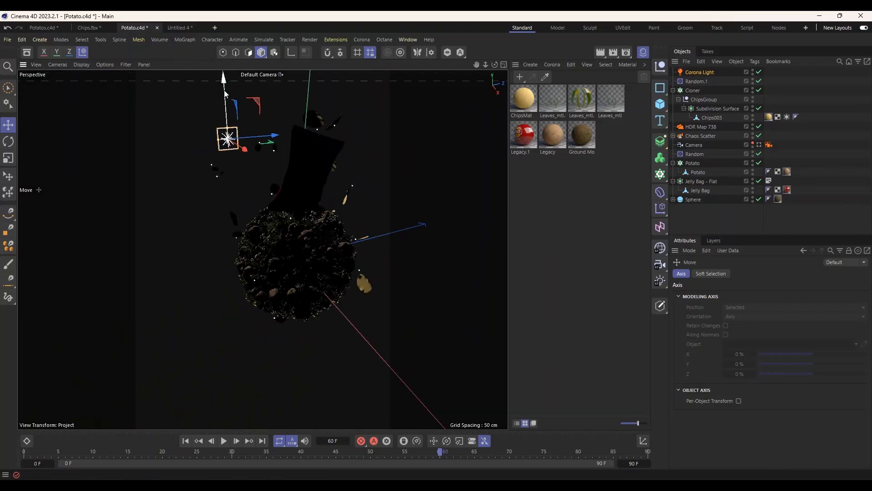
drag(247, 107, 248, 120)
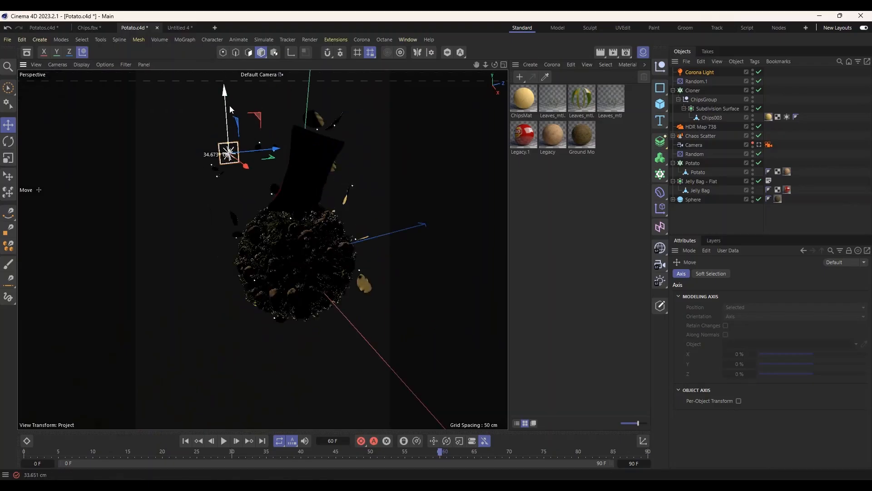
click(708, 72)
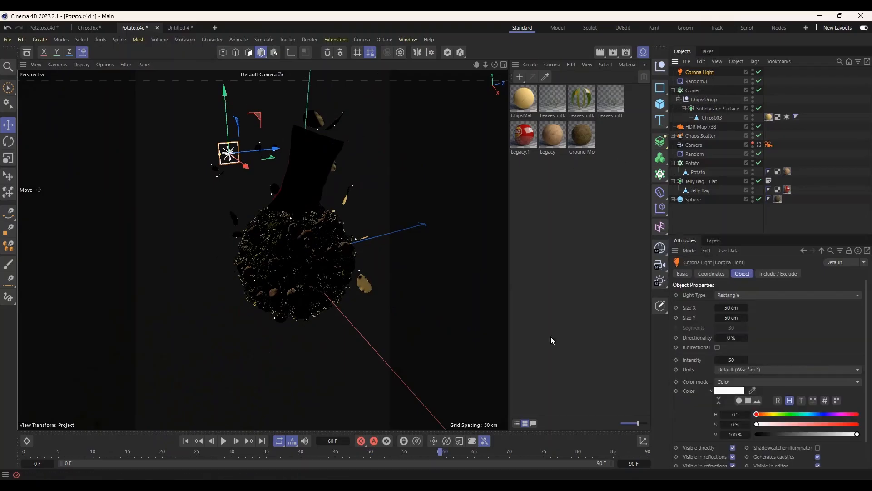
Bring back the Corona frame buffer and start an interactive render of the current perspective view
mouse_move(277, 479)
click(333, 434)
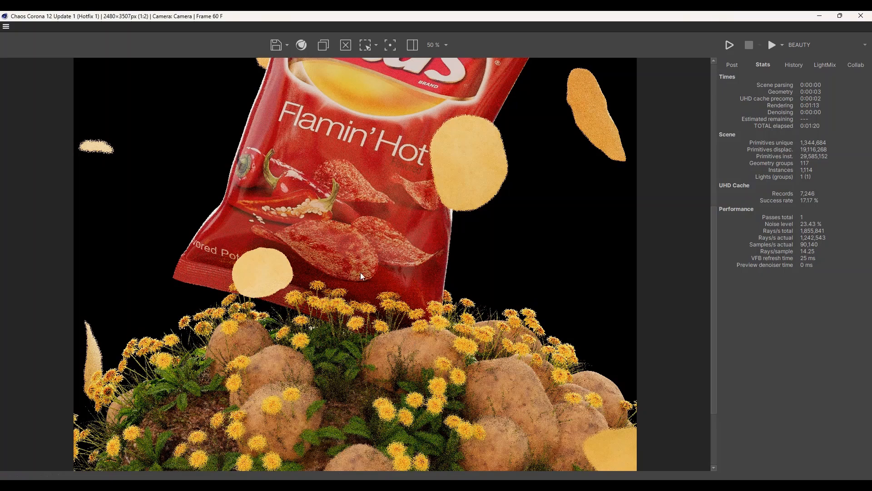
scroll(335, 283, down, 3)
click(739, 46)
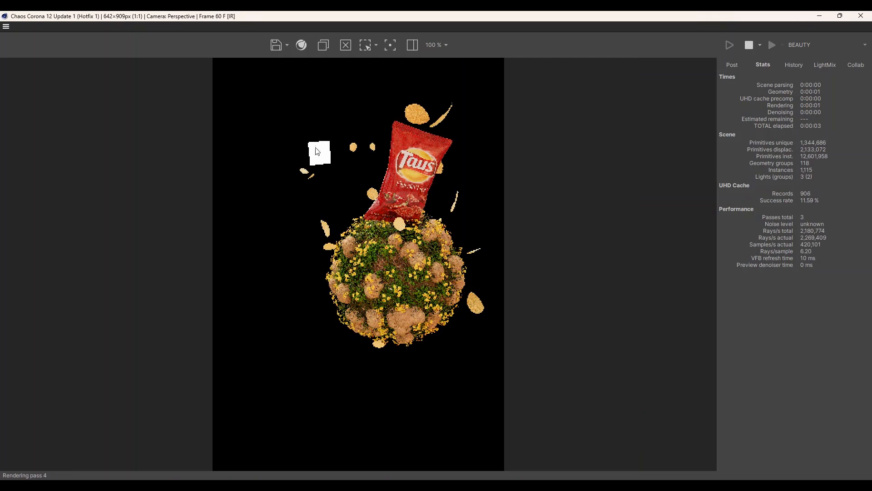
Make the Corona Light not directly visible in renders and bring the frame buffer back to check it
click(818, 16)
scroll(793, 399, down, 2)
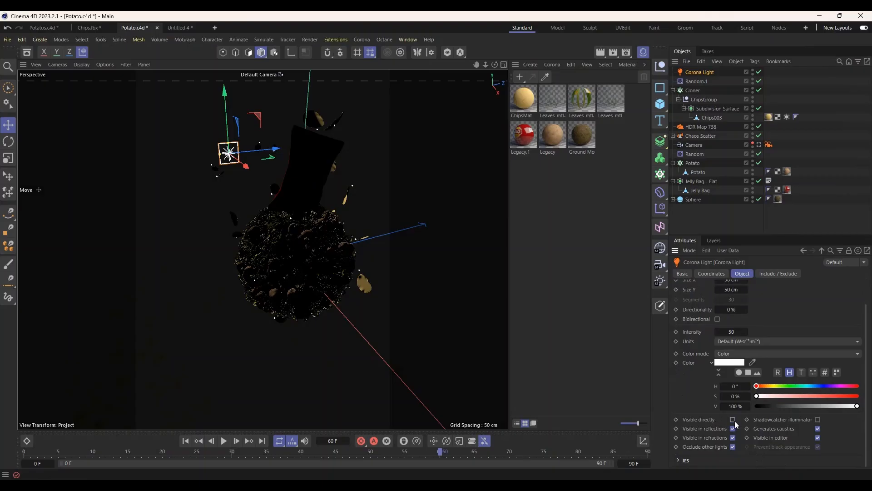
click(341, 440)
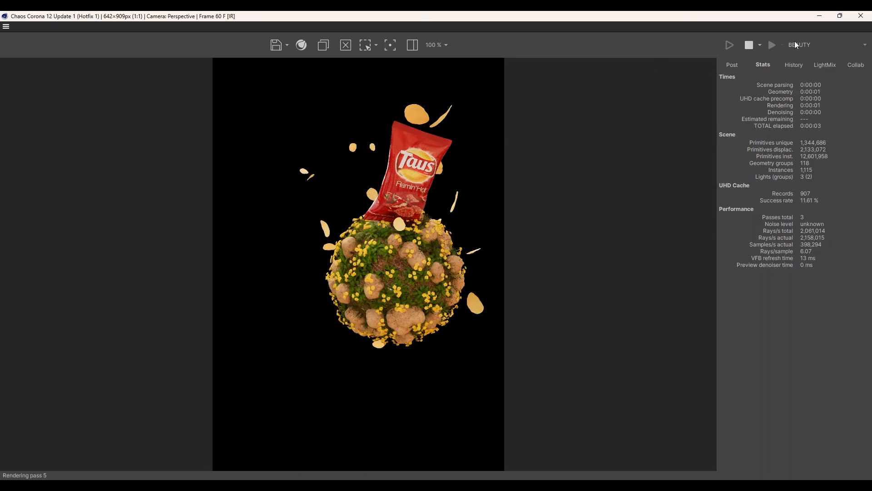
Float the frame buffer beside the viewport and, in the scene camera view, move the Corona Light up near the top of the chip bag
click(840, 17)
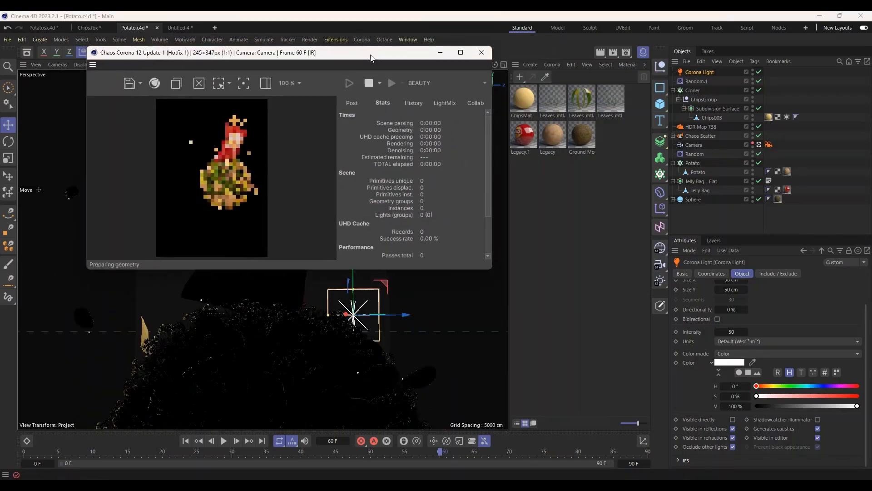
drag(368, 52, 744, 132)
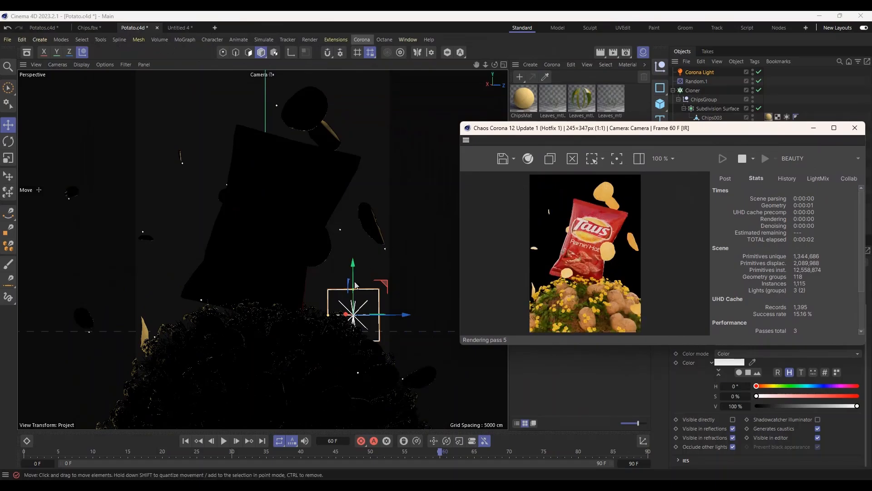
drag(401, 306, 348, 207)
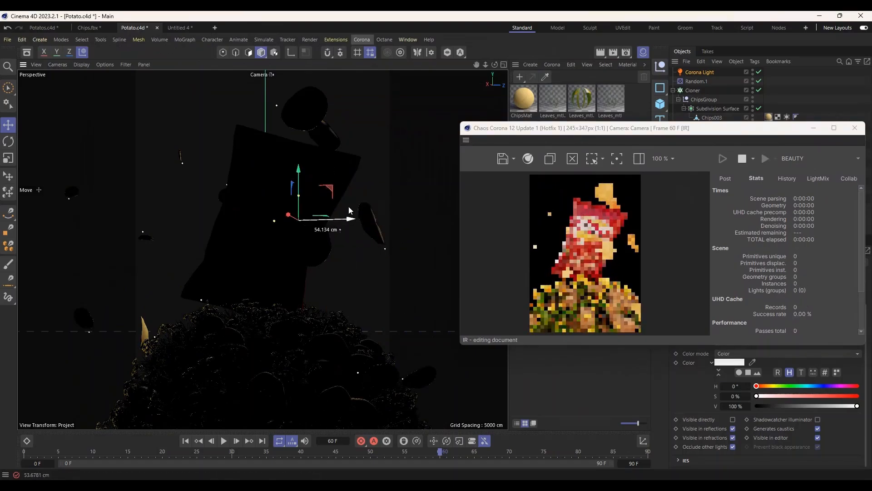
drag(289, 219, 249, 156)
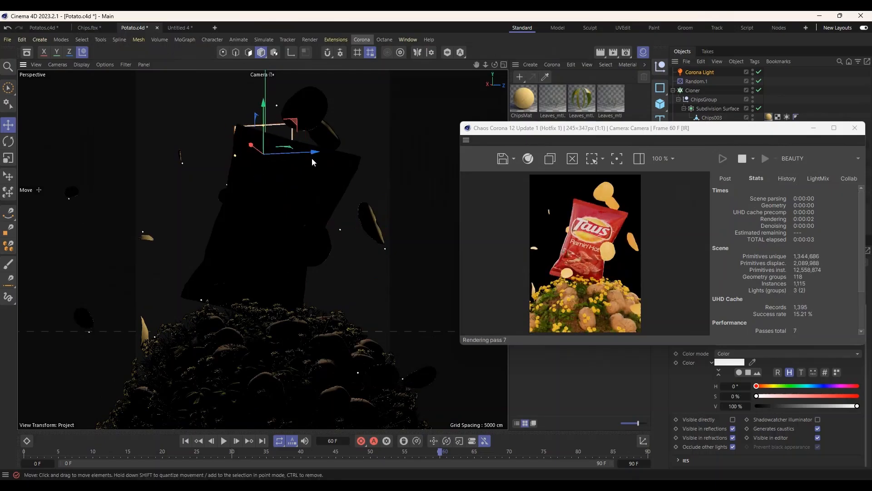
drag(315, 158, 361, 159)
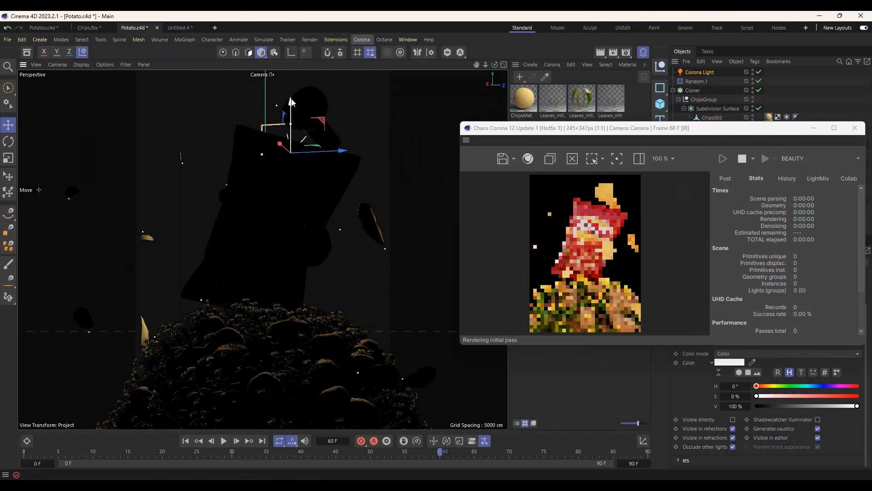
drag(293, 103, 294, 128)
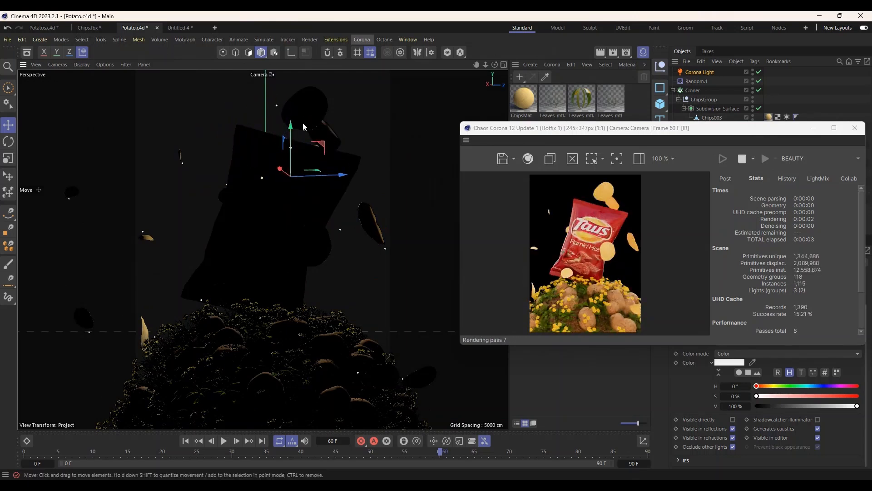
Shift the Offset U of the HDR Map 738 sky to turn its lighting, undoing a trial Offset V change
drag(677, 131, 431, 179)
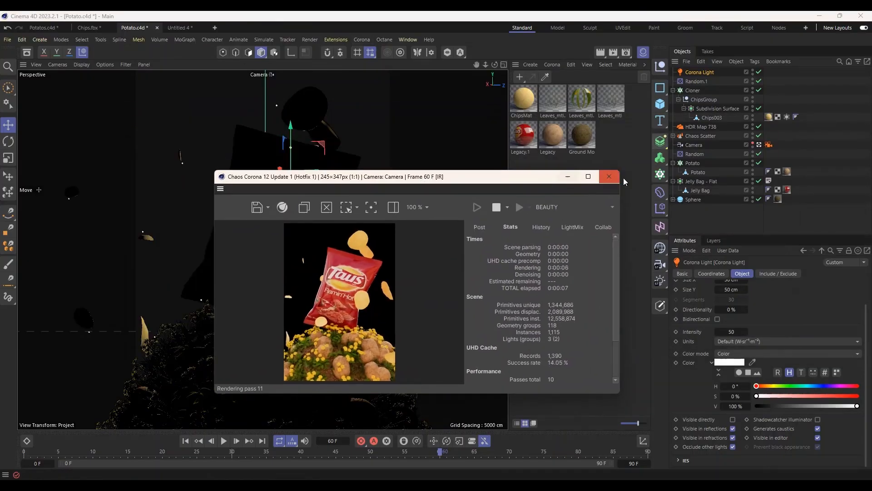
click(701, 127)
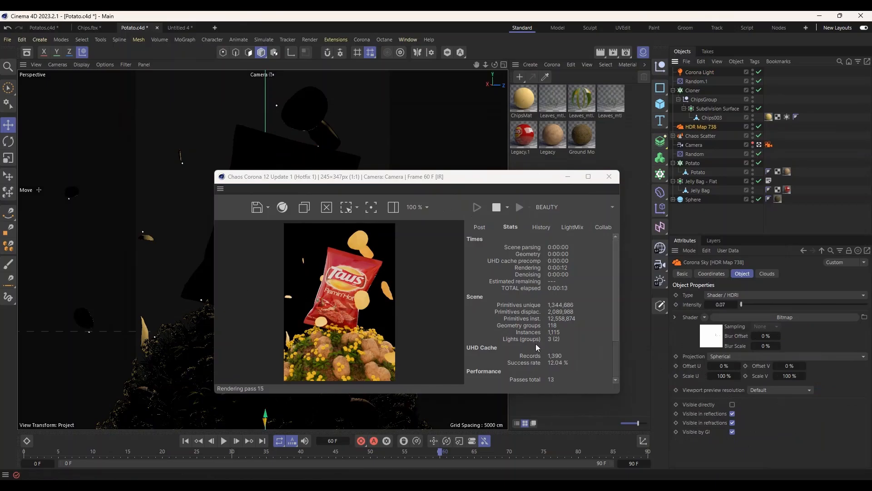
drag(796, 366, 789, 366)
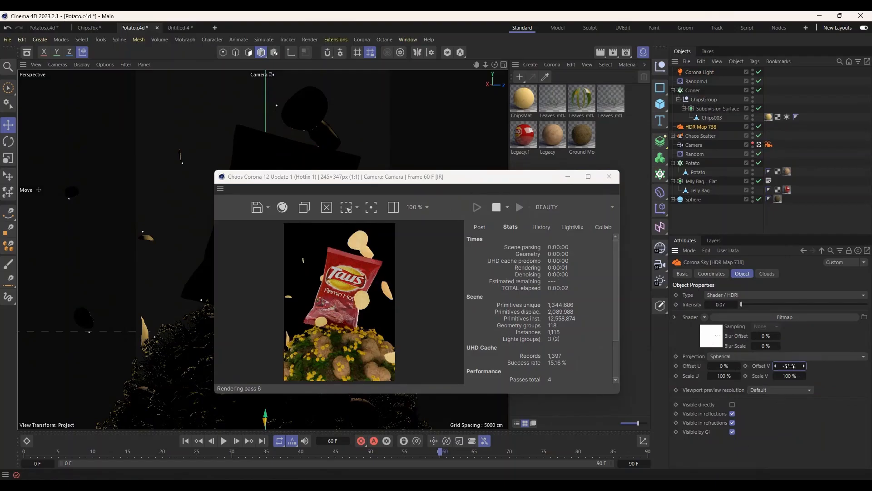
key(ctrl+z)
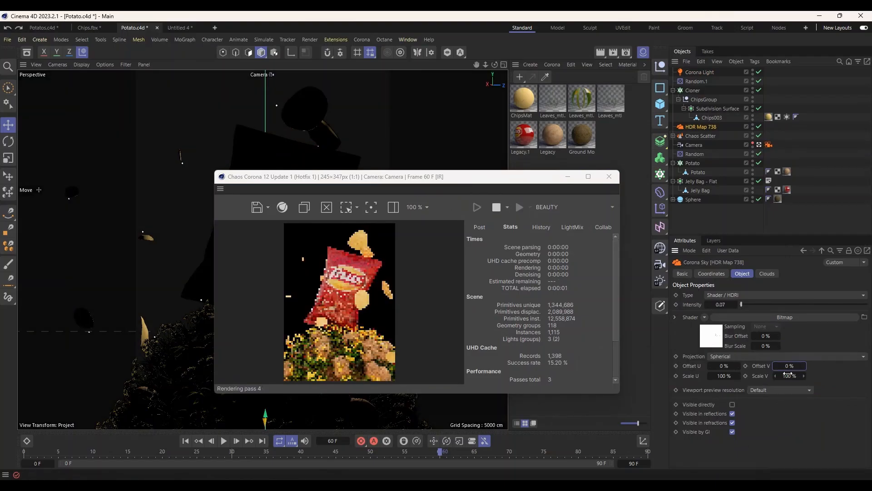
drag(727, 366, 723, 366)
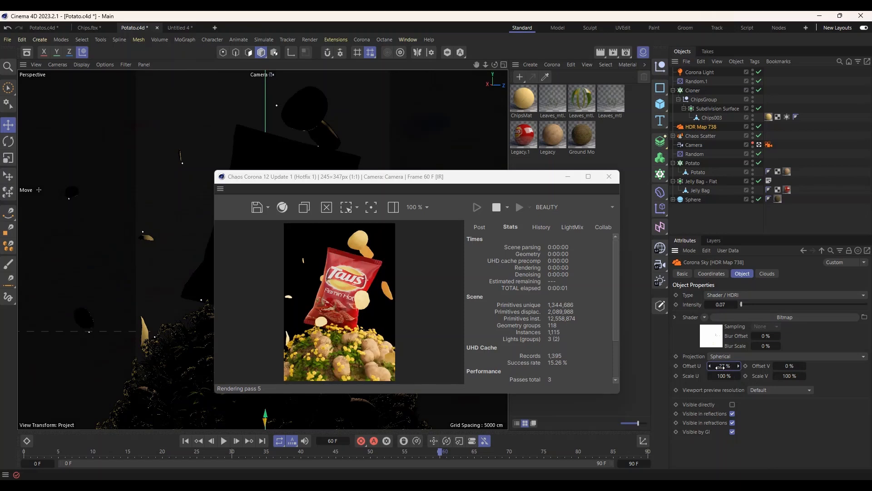
drag(722, 368, 718, 368)
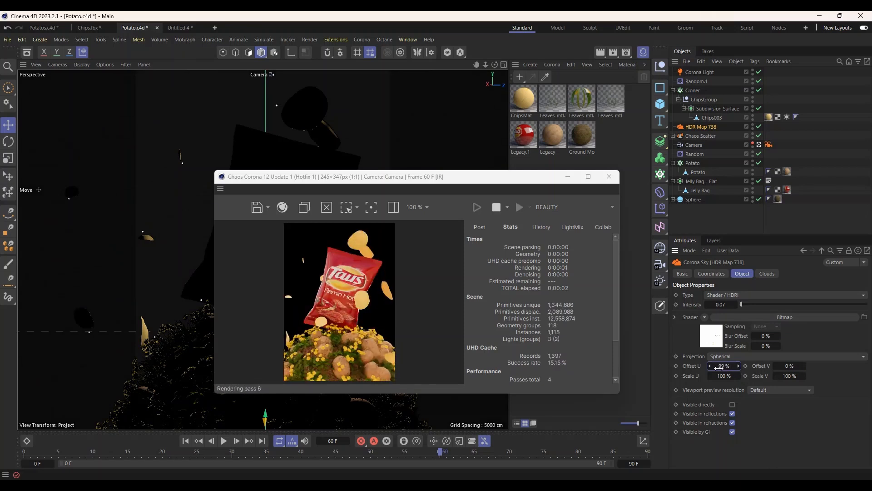
Lower the Corona Light and shift it closer to the chip bag outside the camera view, and return to the scene camera
drag(419, 182, 582, 210)
click(759, 145)
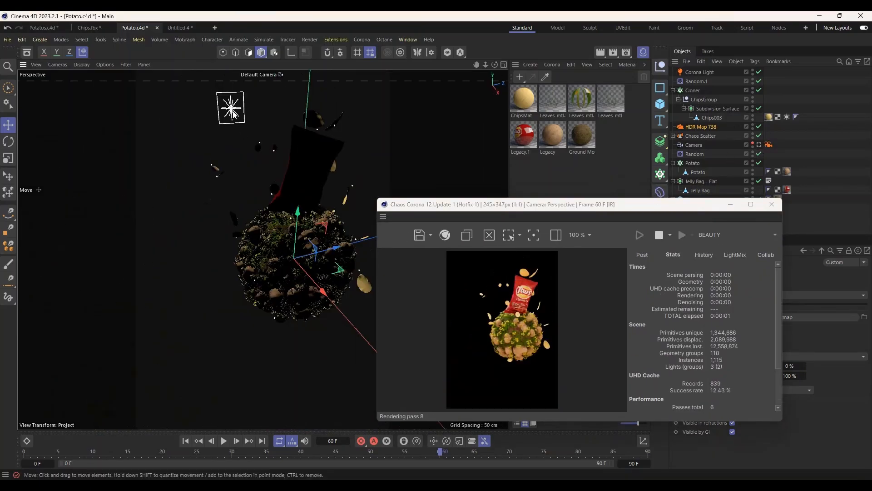
click(699, 72)
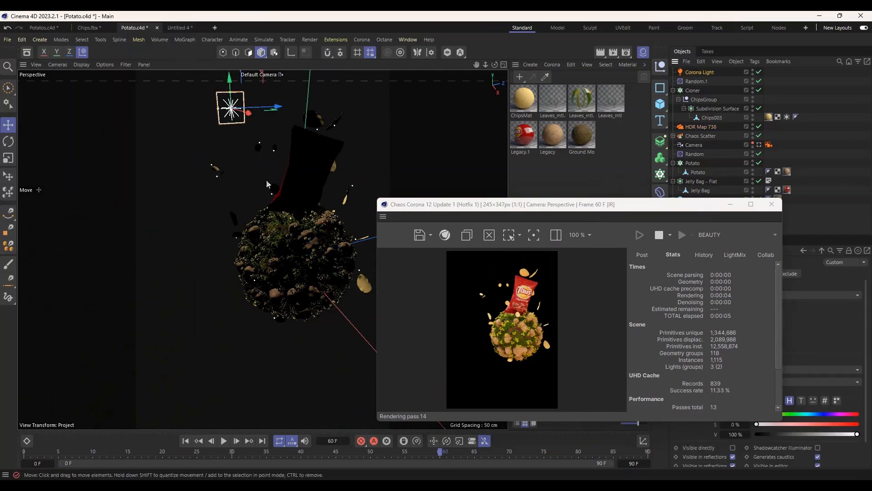
alt+drag(266, 181, 297, 199)
scroll(297, 199, down, 3)
drag(266, 161, 298, 191)
mouse_move(264, 105)
mouse_down()
mouse_move(260, 126)
mouse_move(257, 116)
mouse_up()
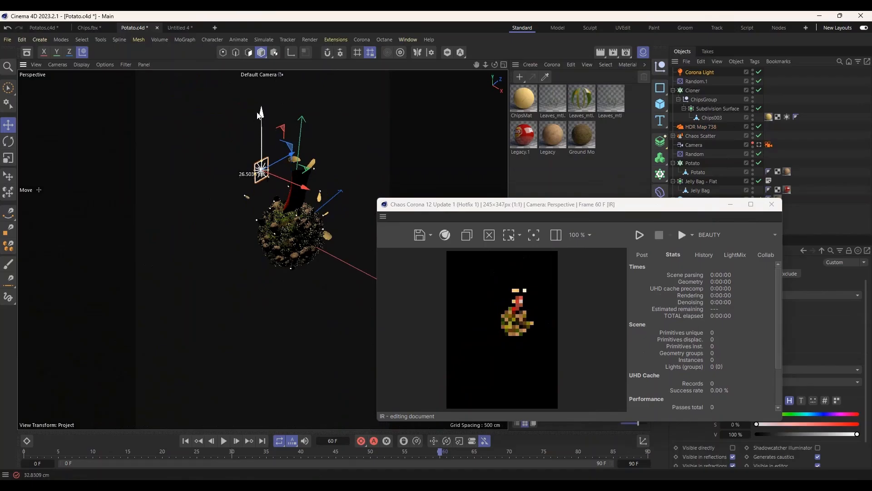
drag(290, 155, 319, 196)
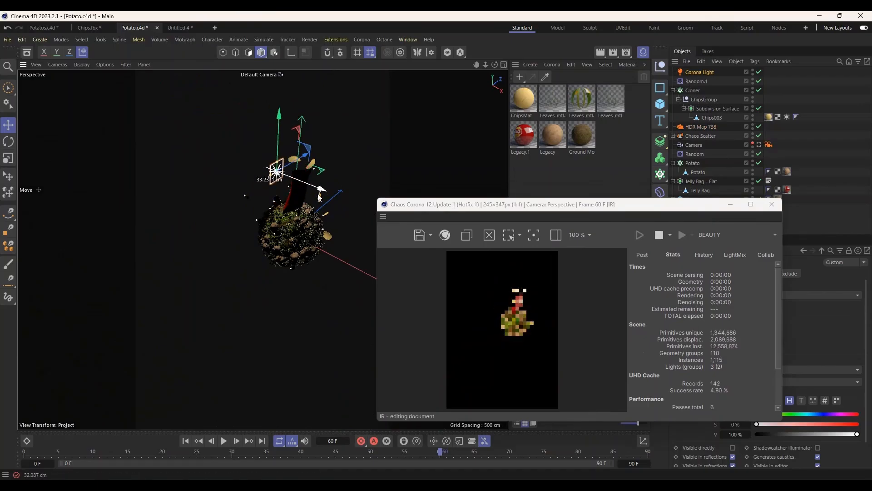
click(759, 145)
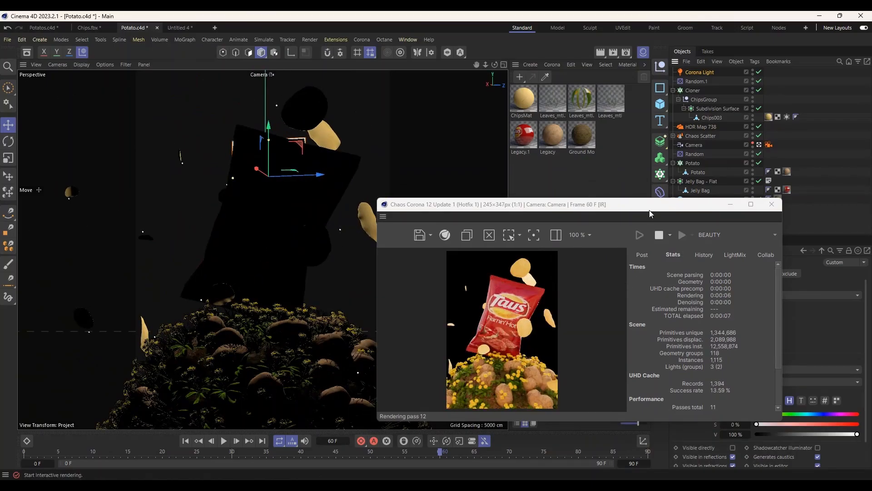
drag(635, 206, 581, 175)
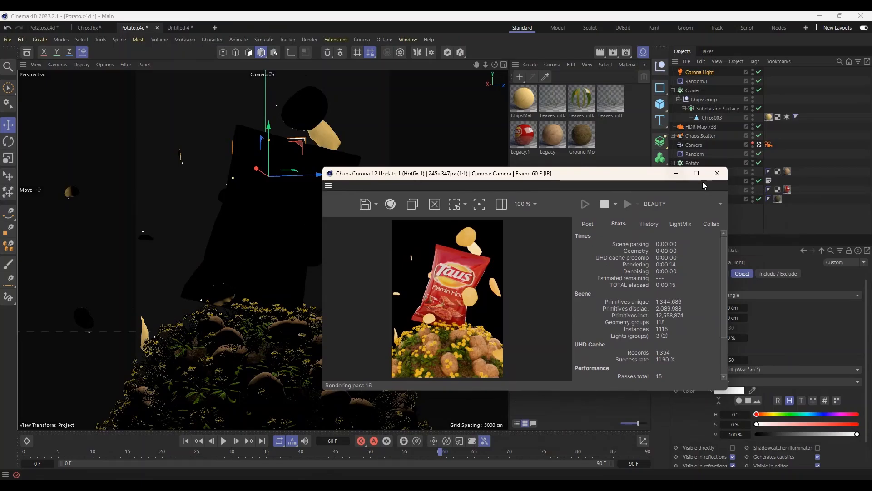
Set the render's save format to PNG with the alpha channel enabled
click(628, 52)
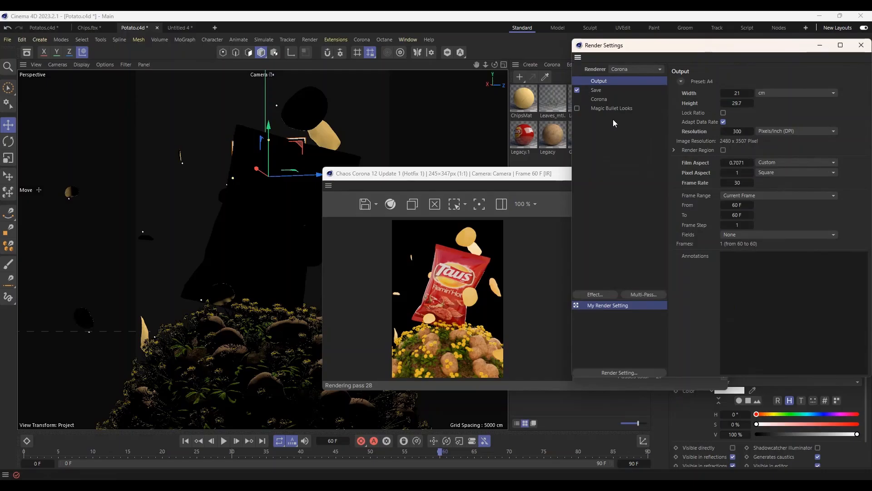
click(601, 90)
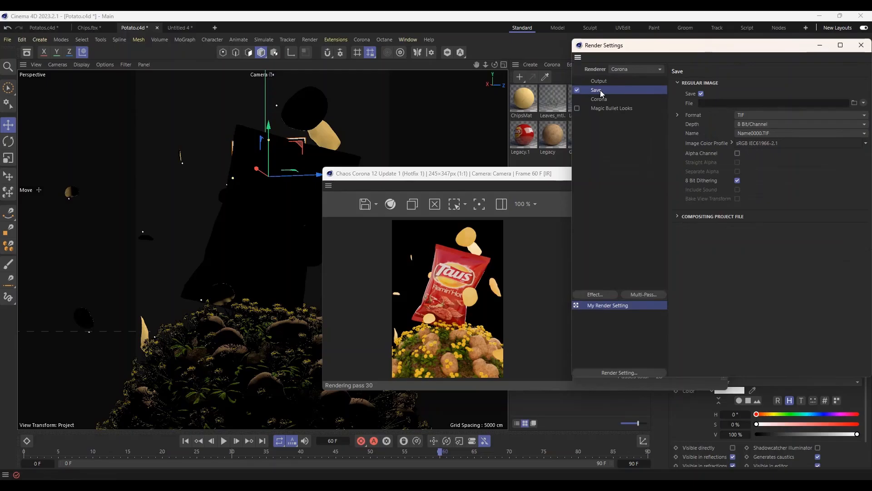
click(765, 115)
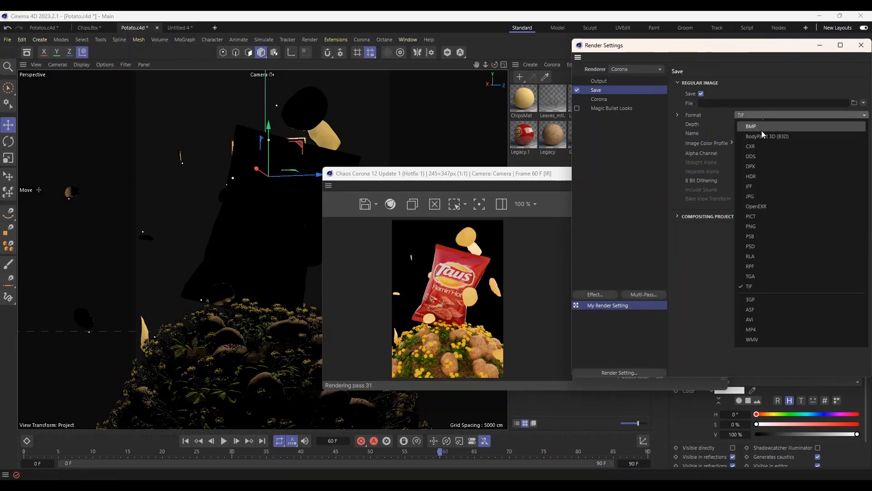
click(765, 222)
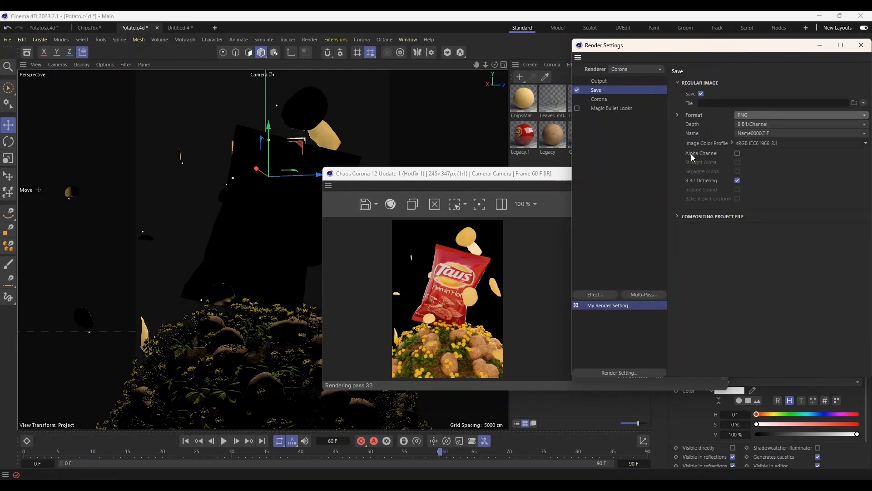
click(738, 154)
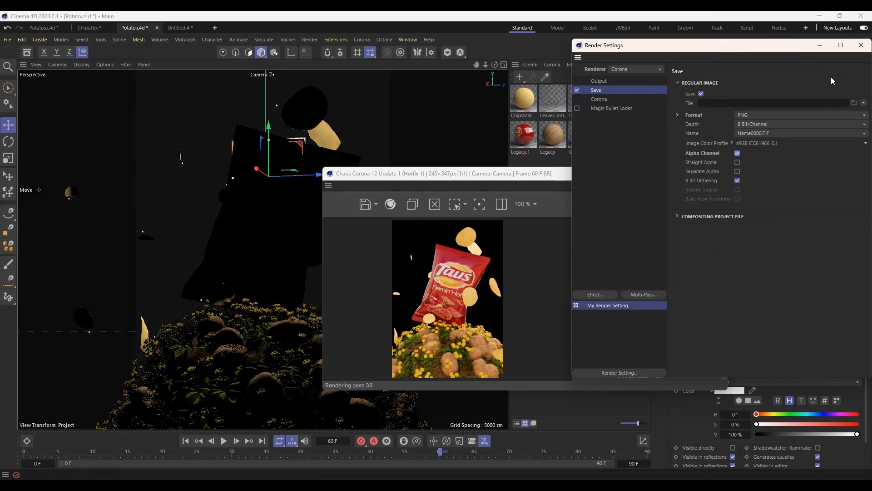
Set Corona's pass limit to 15 and the denoise mode to Corona high quality, check the output settings, and close the render settings
click(602, 99)
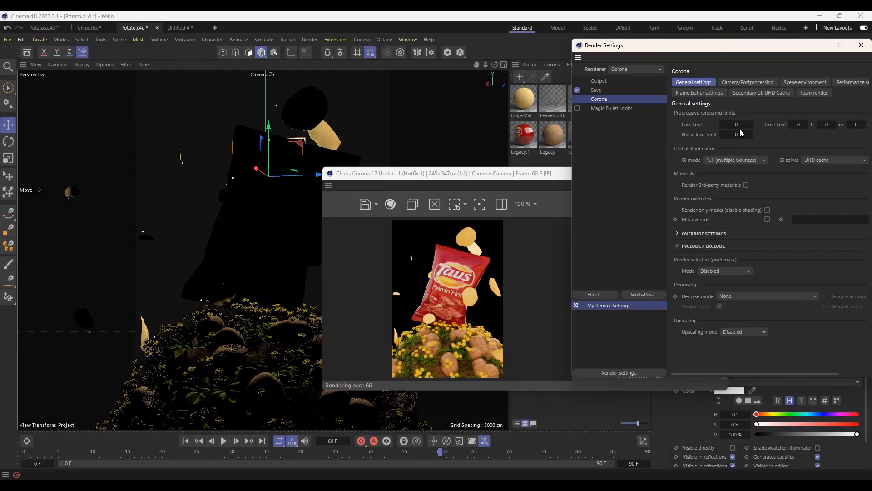
double_click(742, 125)
text(15)
key(Return)
click(729, 295)
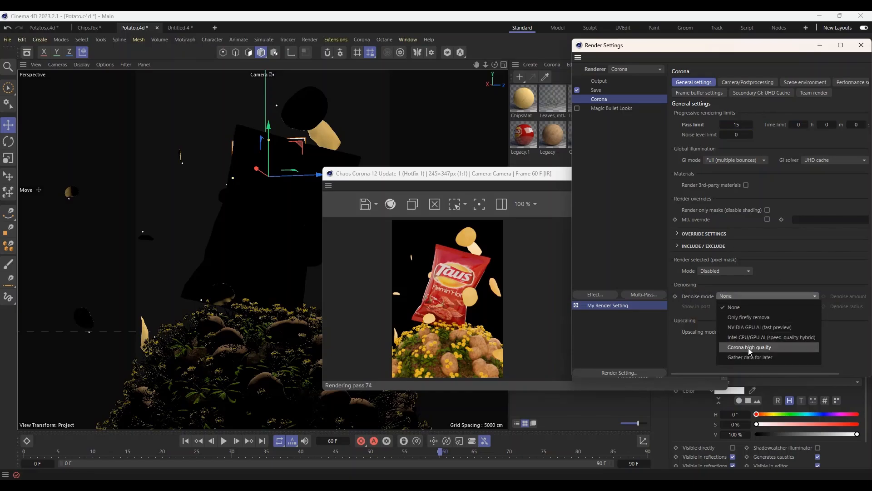
click(781, 348)
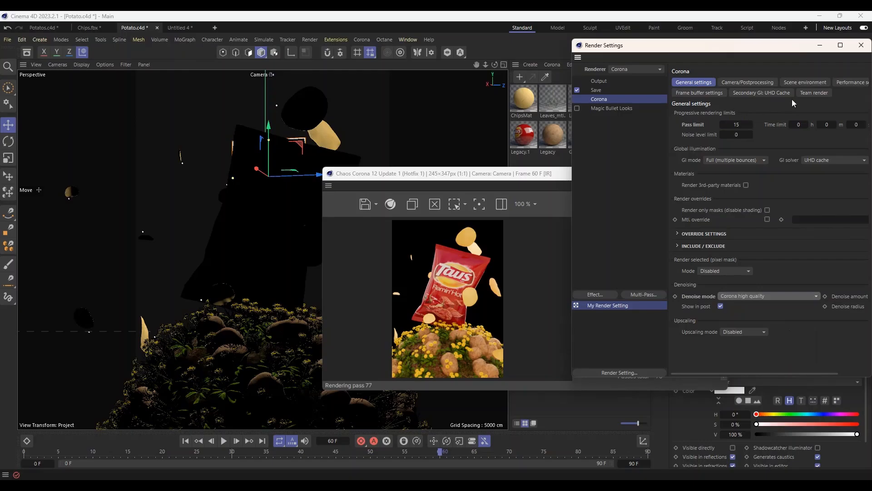
click(598, 90)
click(607, 81)
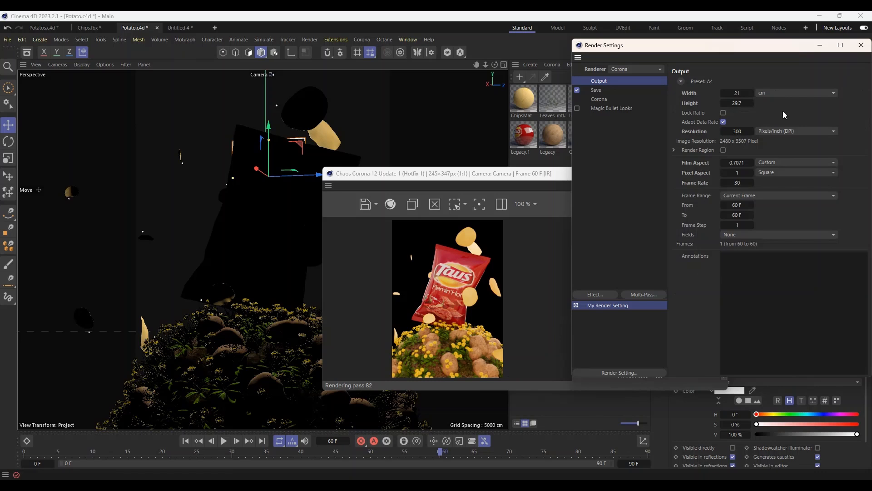
click(861, 45)
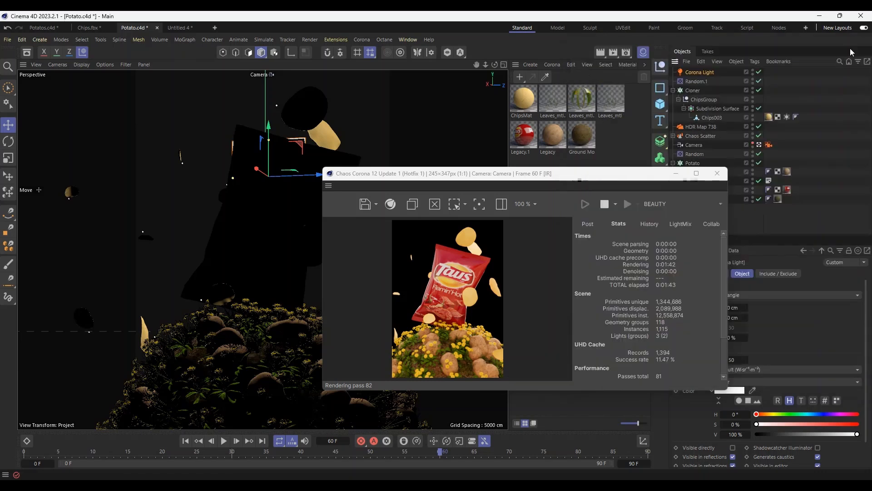
Maximize the frame buffer, stop the interactive render, and start the full-resolution final render
click(696, 173)
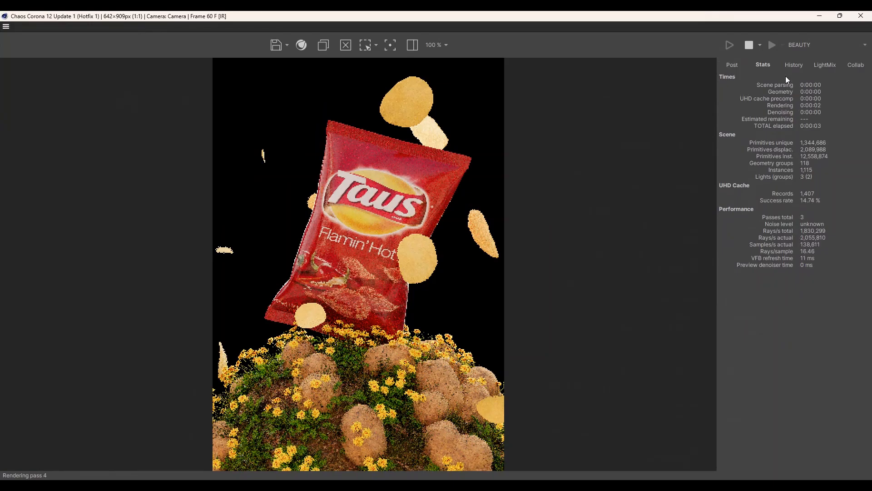
click(752, 48)
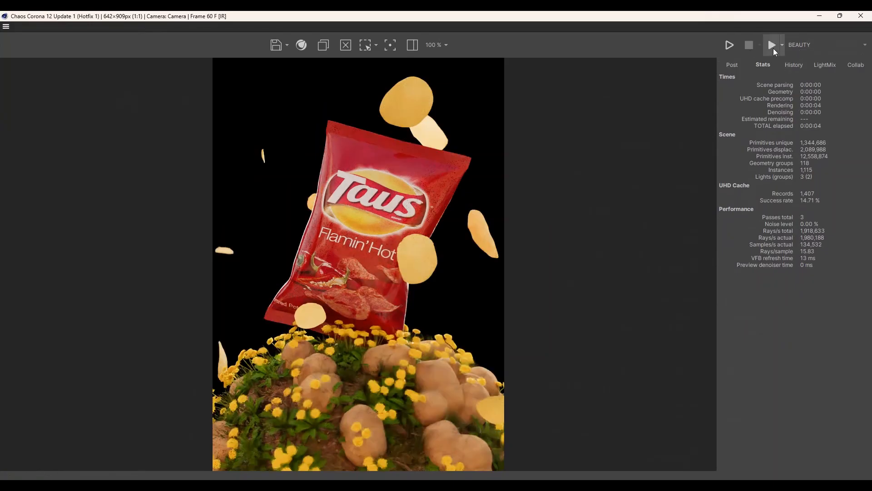
click(773, 48)
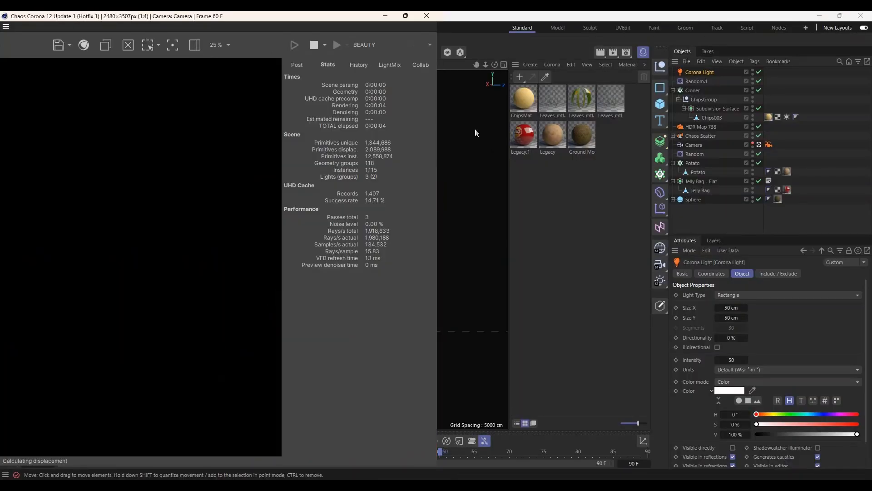
Restore and enlarge the frame buffer window to watch the final render
click(406, 17)
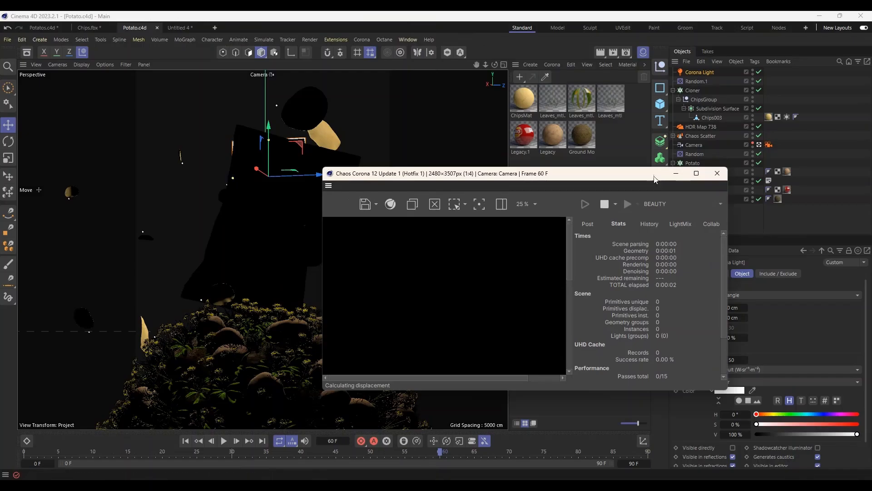
double_click(597, 176)
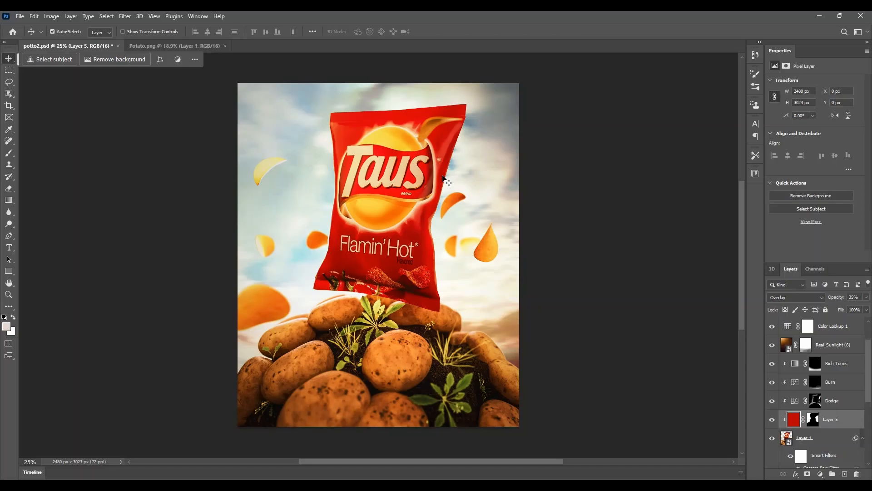
Switch to Photoshop, compare Potato.png with potto2.psd, and toggle Layer 3 and the two blended sky layers to examine the reference background
click(215, 43)
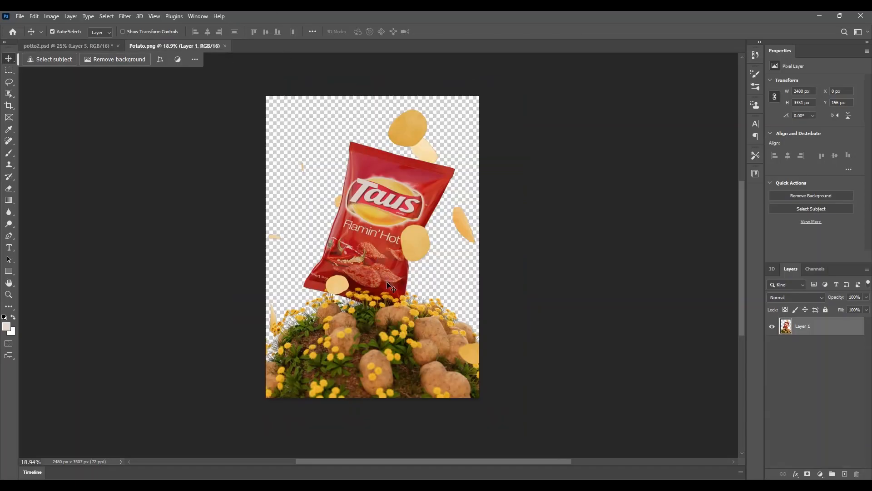
click(84, 45)
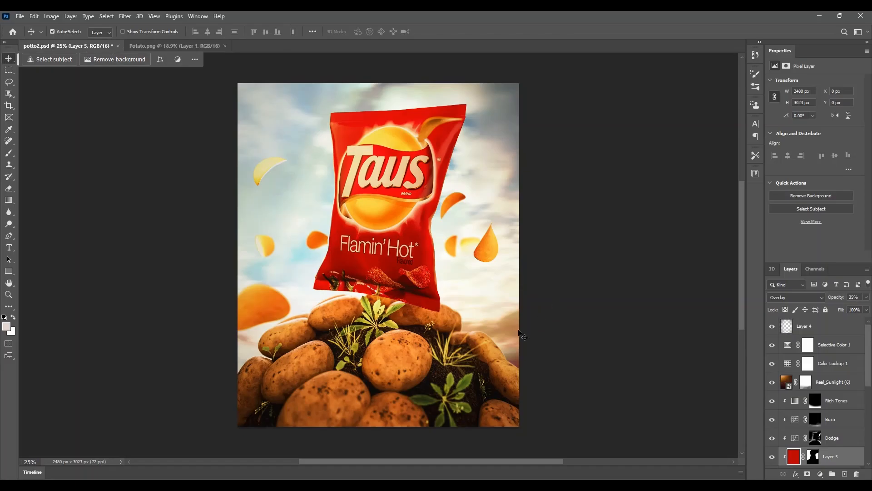
scroll(828, 387, down, 6)
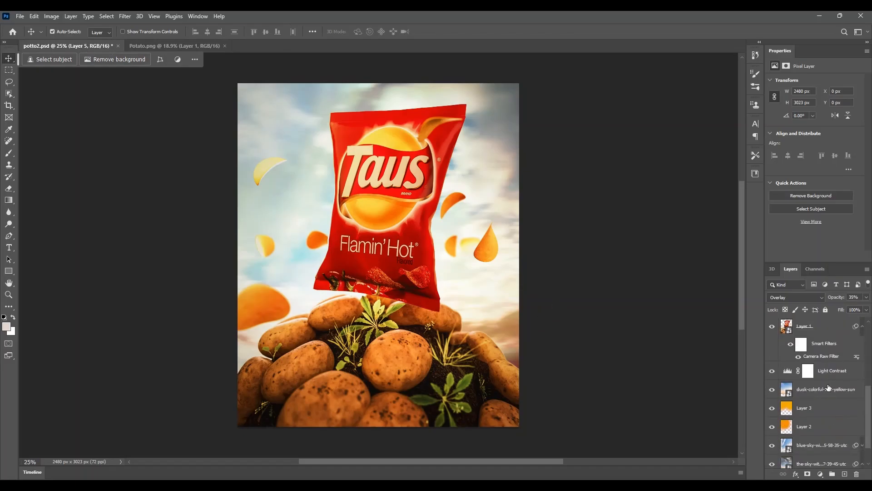
scroll(828, 388, down, 2)
click(771, 381)
click(770, 381)
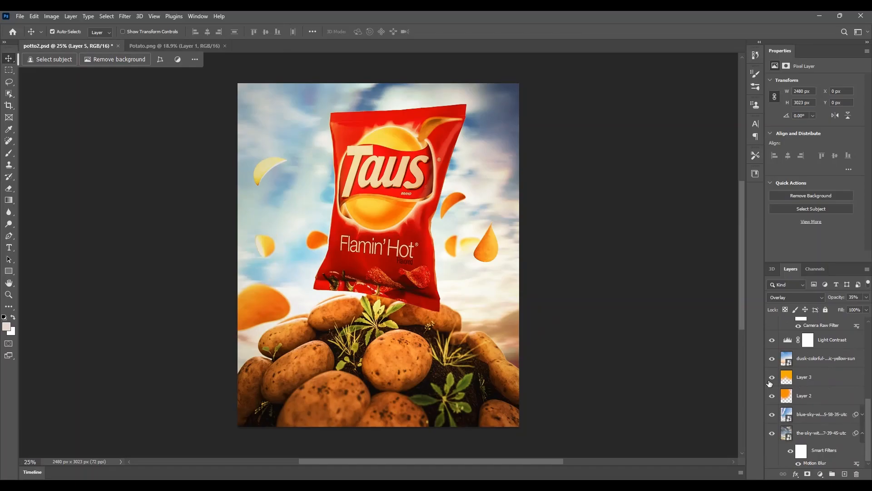
click(772, 415)
click(773, 415)
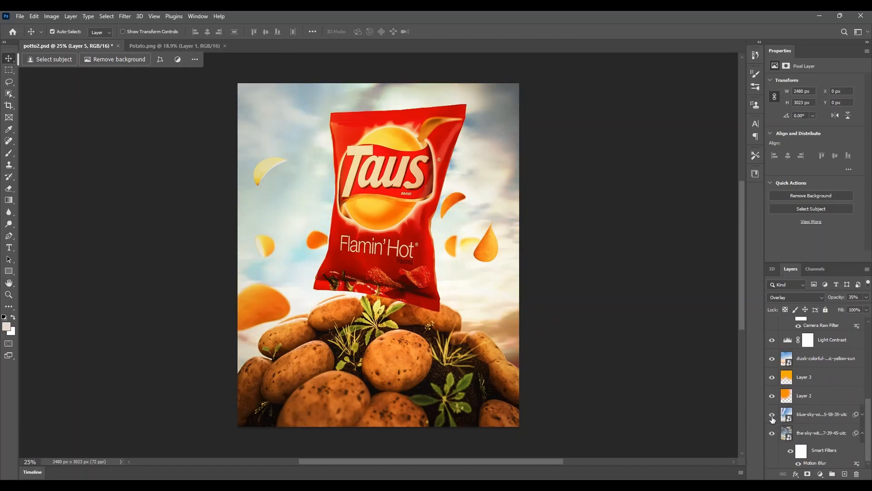
click(772, 433)
click(772, 433)
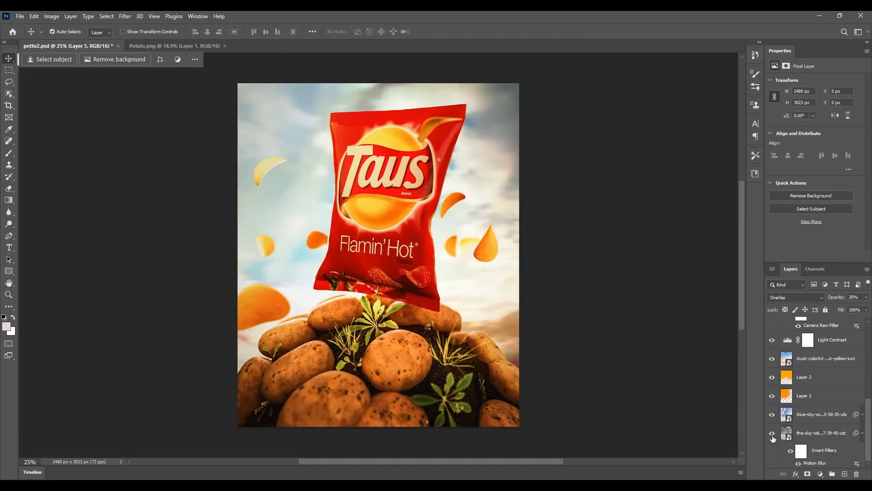
Copy the blue-sky and dawn-sky layers from potto2.psd into Potato.png and position them across the full canvas width
click(821, 434)
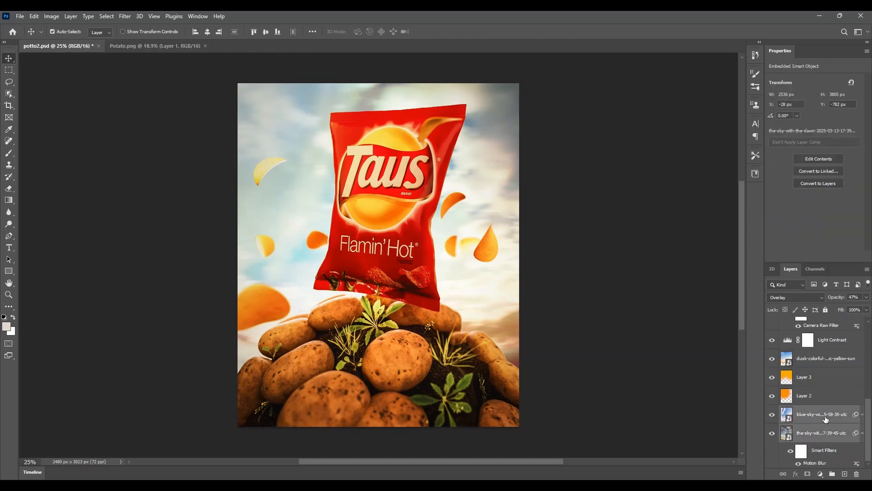
drag(826, 419, 362, 209)
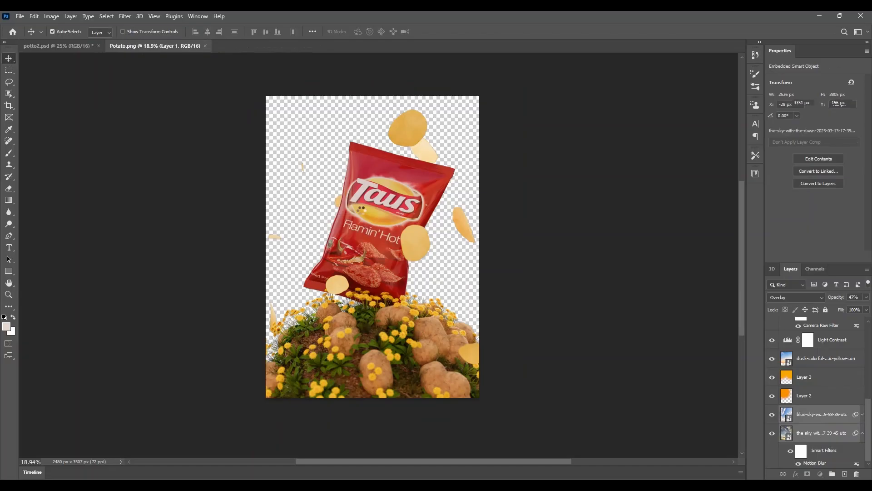
key(ctrl+t)
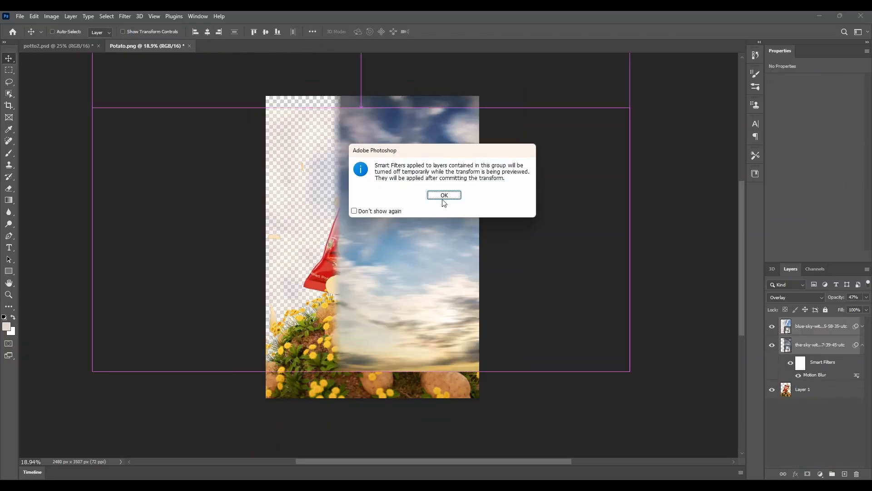
click(444, 195)
drag(428, 214, 350, 191)
drag(345, 188, 341, 186)
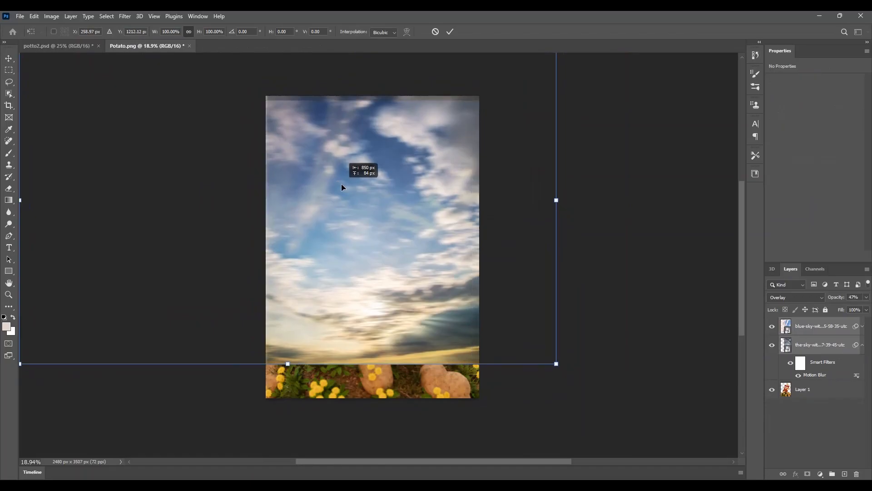
click(450, 31)
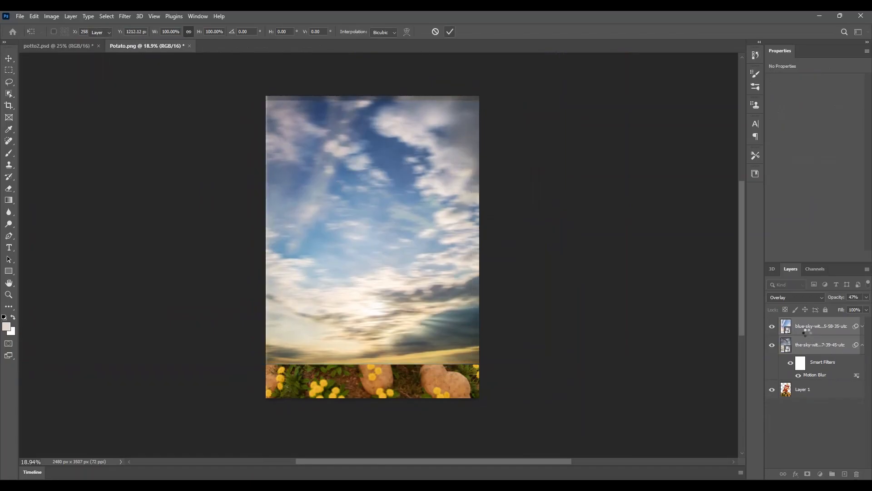
Place both sky layers beneath Layer 1, scale them to about 105% and reposition them behind the chip bag
drag(807, 333, 804, 396)
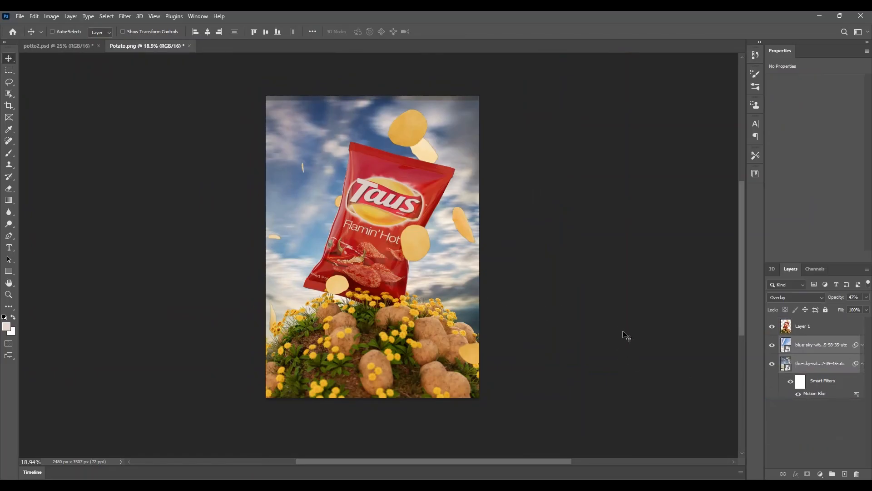
key(ctrl+t)
click(451, 195)
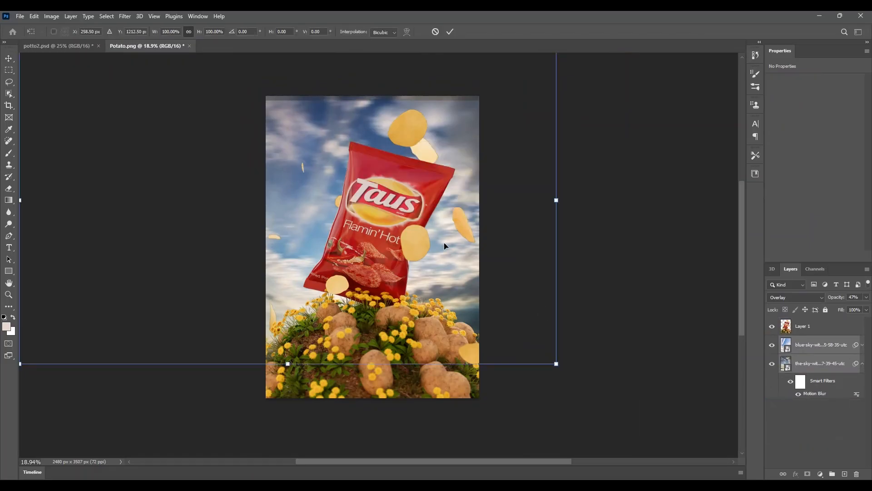
mouse_move(445, 247)
mouse_down()
mouse_move(445, 236)
mouse_move(441, 248)
mouse_up()
alt+scroll(451, 285, down, 3)
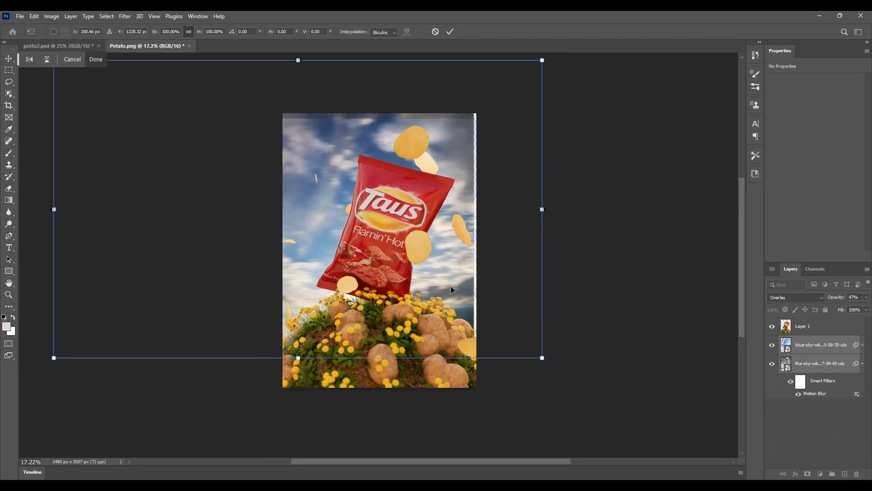
drag(525, 345, 546, 356)
drag(462, 322, 445, 323)
click(449, 31)
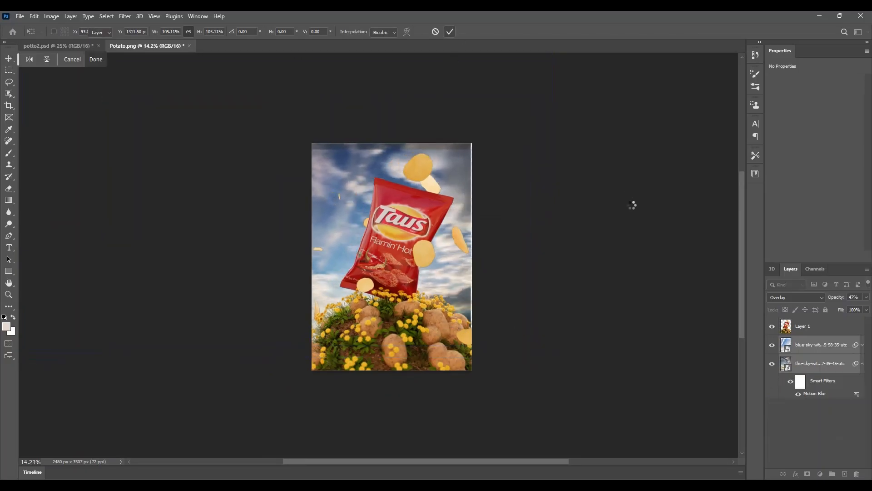
click(672, 278)
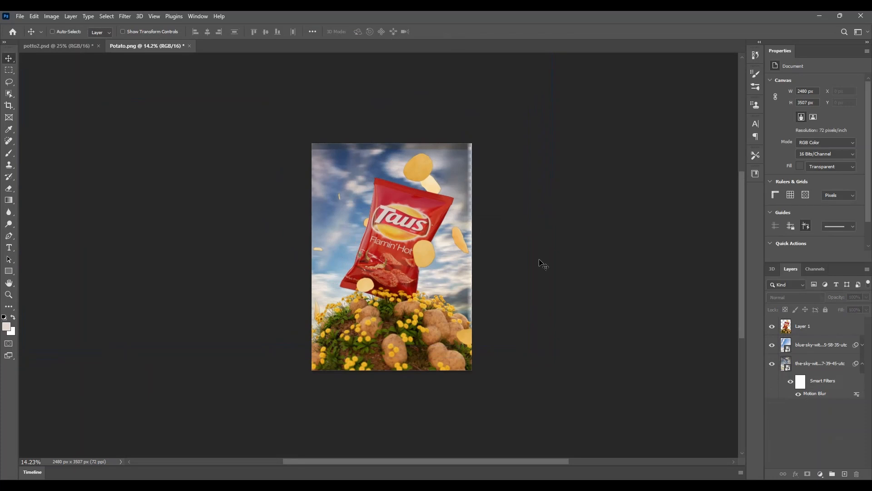
Select both sky layers and shift them right and slightly down to cover the white strip along the canvas's right edge
click(809, 348)
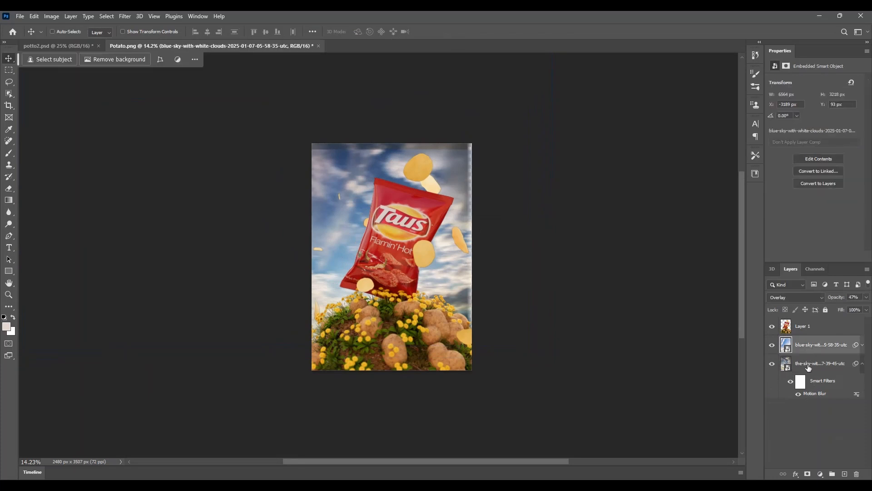
shift+click(808, 367)
key(ctrl+t)
click(444, 194)
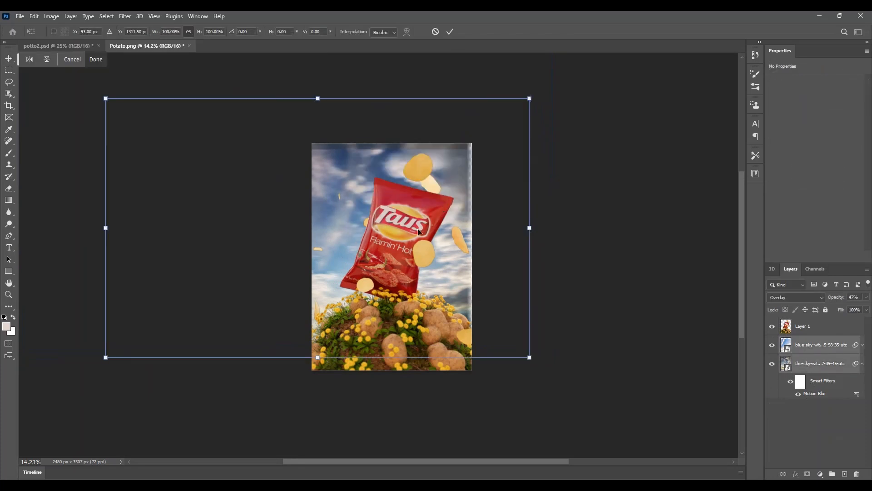
drag(418, 231, 427, 236)
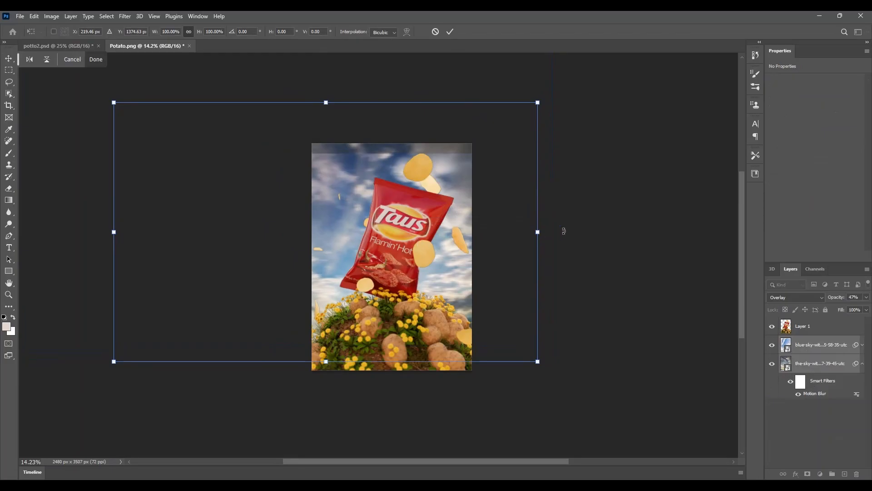
click(454, 34)
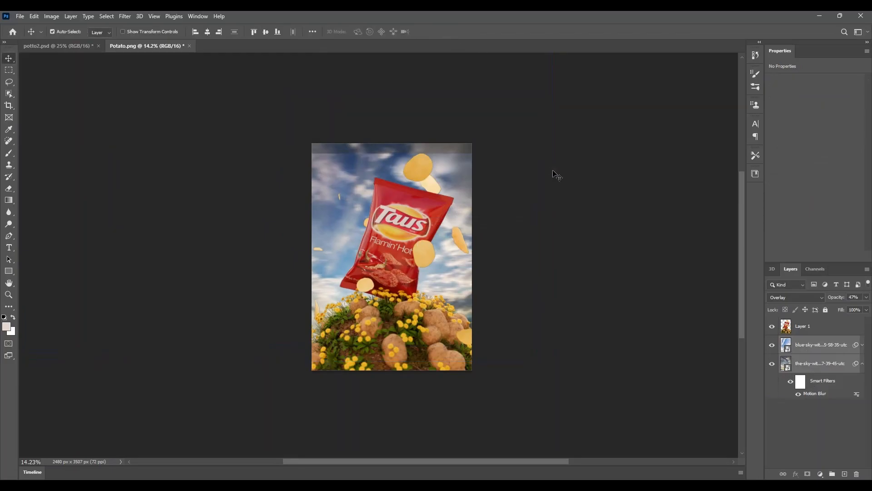
Move the blue-sky layer up until it is flush with the canvas's upper edge
click(549, 185)
click(448, 275)
drag(449, 274, 448, 264)
click(503, 259)
alt+scroll(394, 261, up, 2)
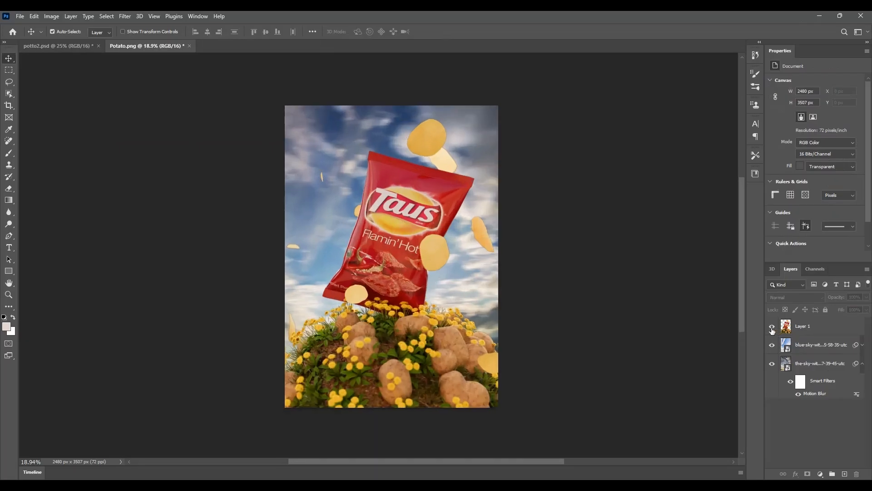
Toggle Layer 1 and the blue-sky layer to compare the composite, and expand the blue-sky layer's smart filters
click(772, 327)
click(772, 327)
click(863, 345)
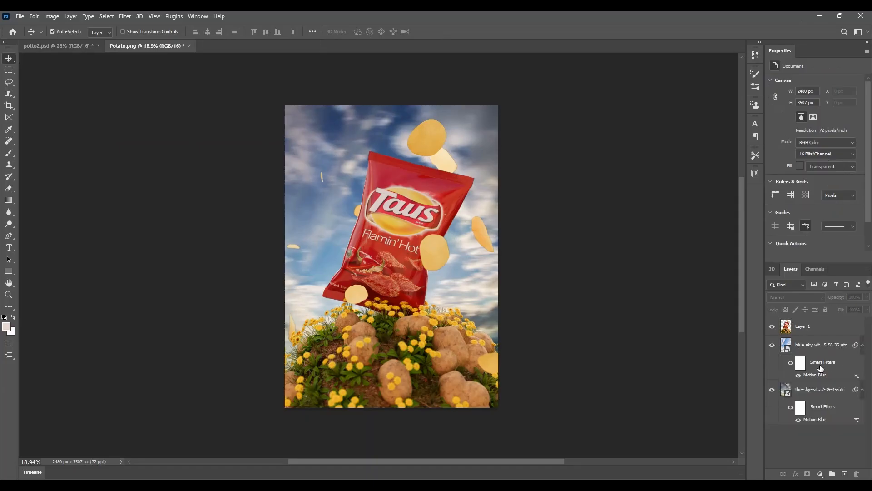
click(772, 345)
click(773, 345)
Set the blue-sky layer's blend mode to Linear Dodge (Add) and compare the sky with the layer hidden and shown
click(830, 344)
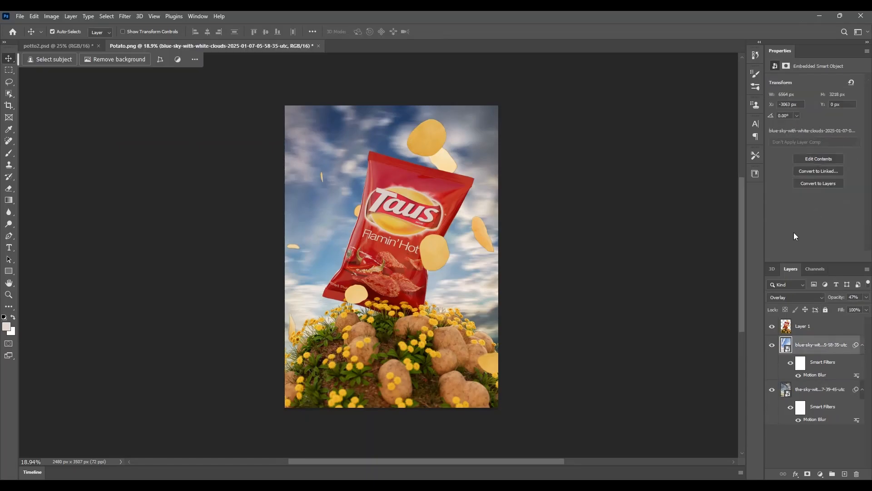
drag(763, 86, 722, 85)
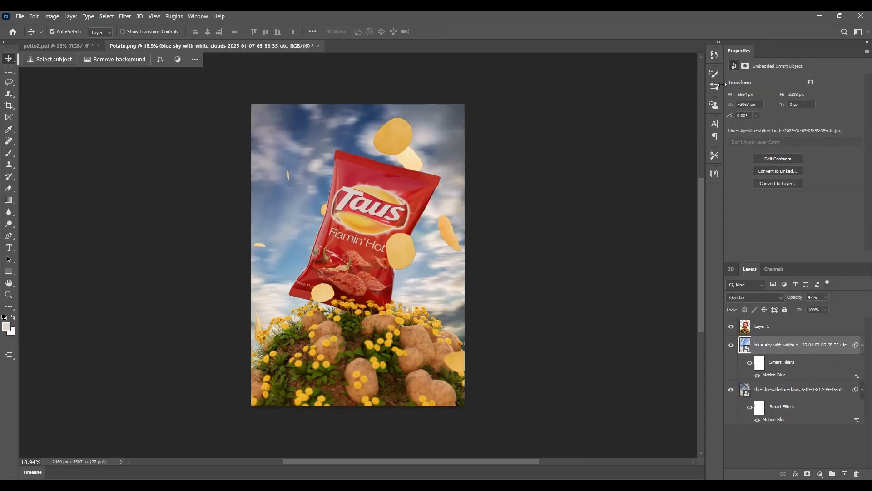
click(762, 297)
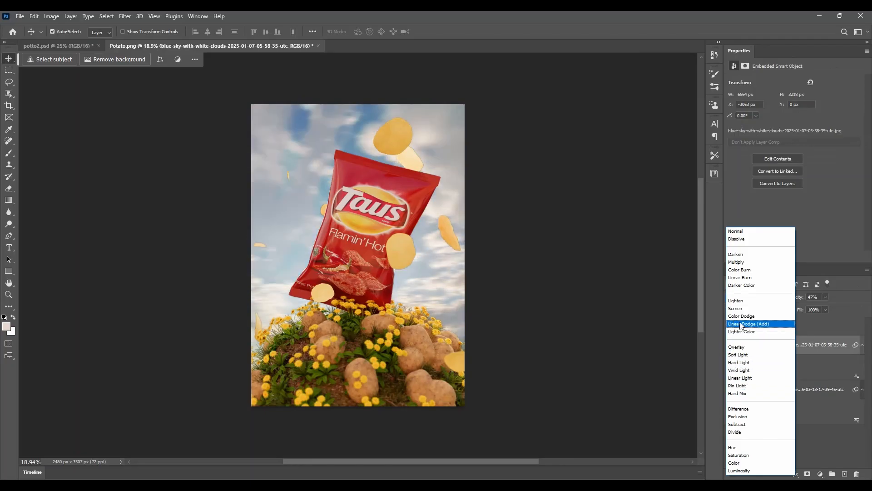
click(741, 325)
click(731, 345)
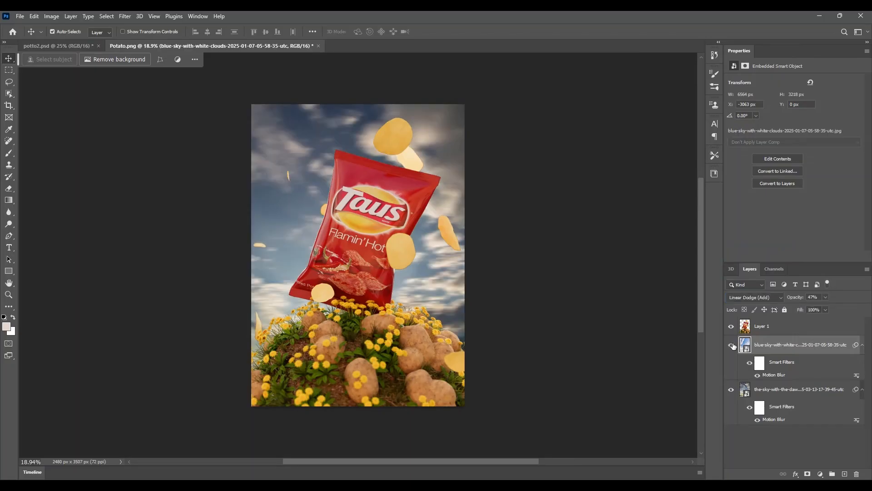
click(731, 345)
Copy the Real_Sunlight (6) layer from potto2.psd into Potato.png above the sky layers and reposition it over the sky
click(91, 46)
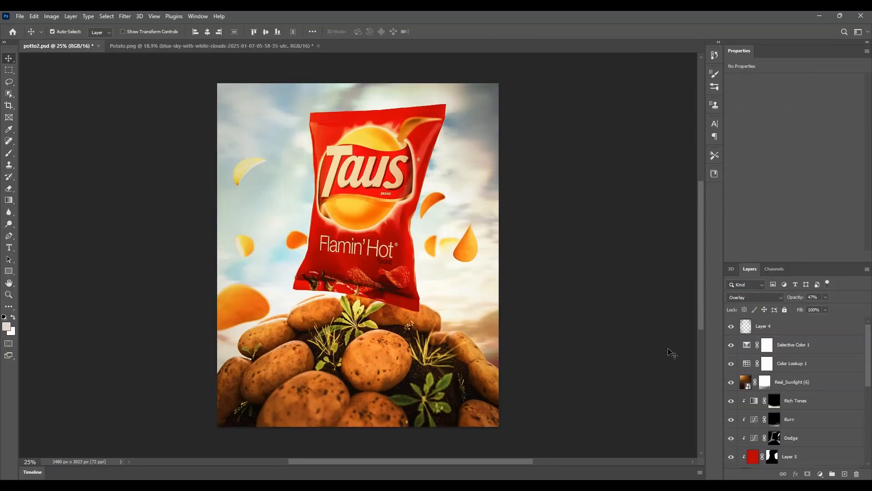
click(745, 384)
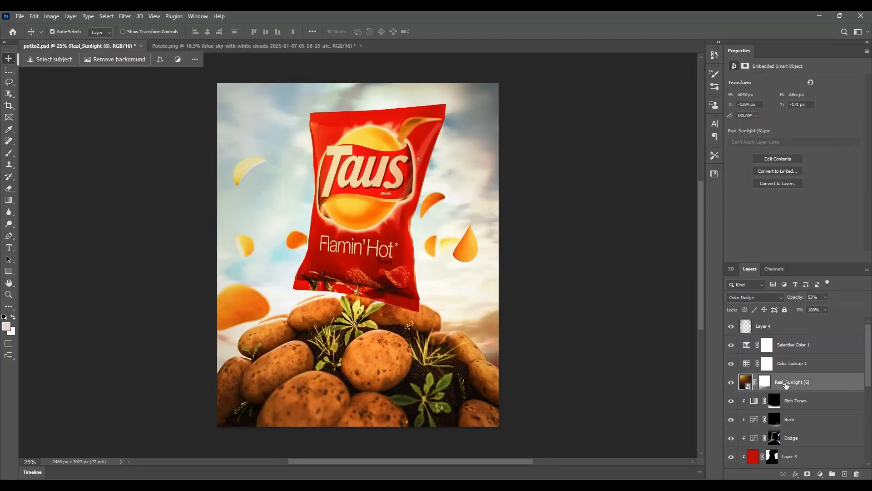
drag(786, 385, 347, 215)
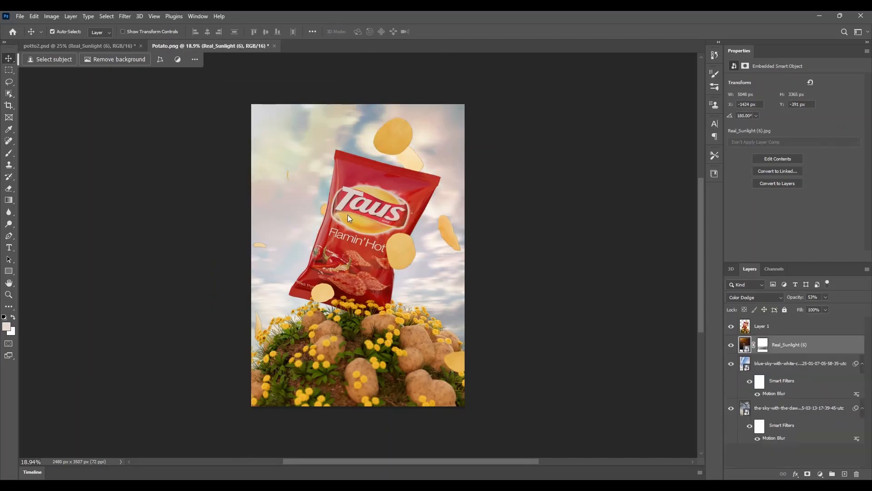
key(ctrl+t)
drag(312, 132, 350, 153)
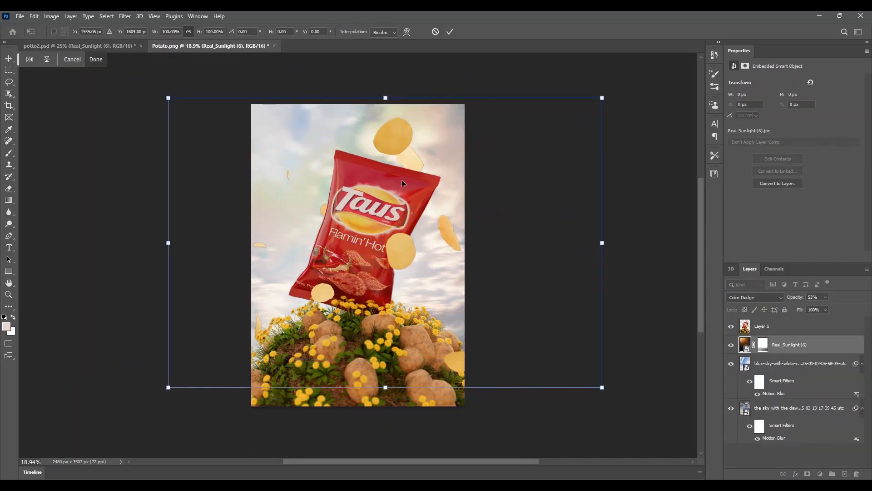
click(450, 31)
Try other blend modes on the blue-sky layer, choose Linear Dodge (Add), and lower its opacity to 32%
click(768, 365)
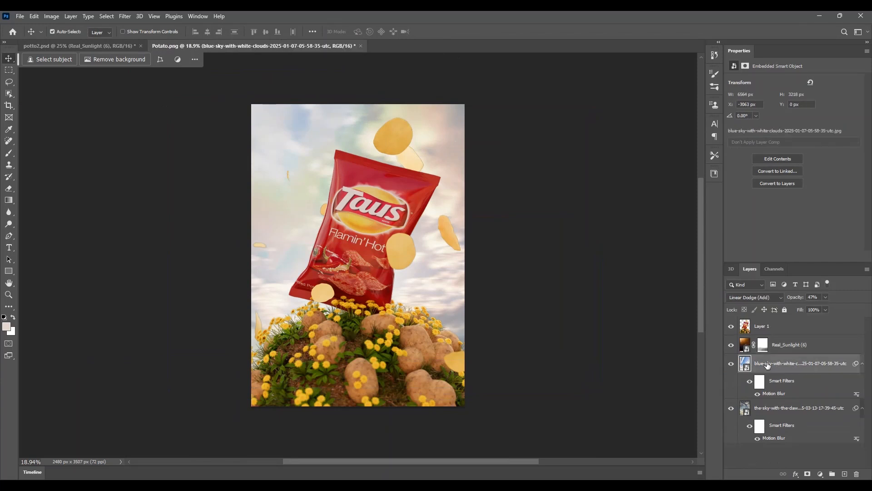
click(765, 297)
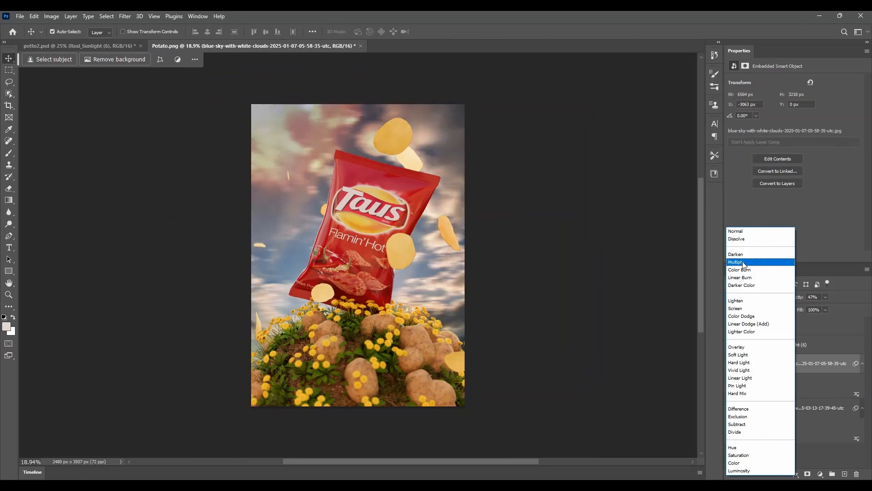
click(744, 324)
mouse_move(795, 297)
mouse_down()
mouse_move(843, 309)
mouse_move(795, 310)
mouse_move(792, 300)
mouse_up()
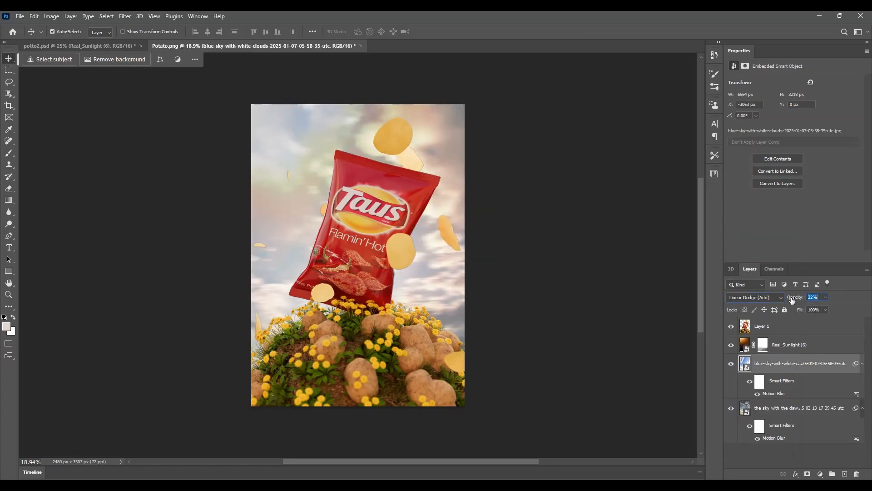
Apply the Camera Raw Filter to Layer 1 with Exposure +0.10, Contrast +20, Whites +3 and Blacks -52
click(598, 270)
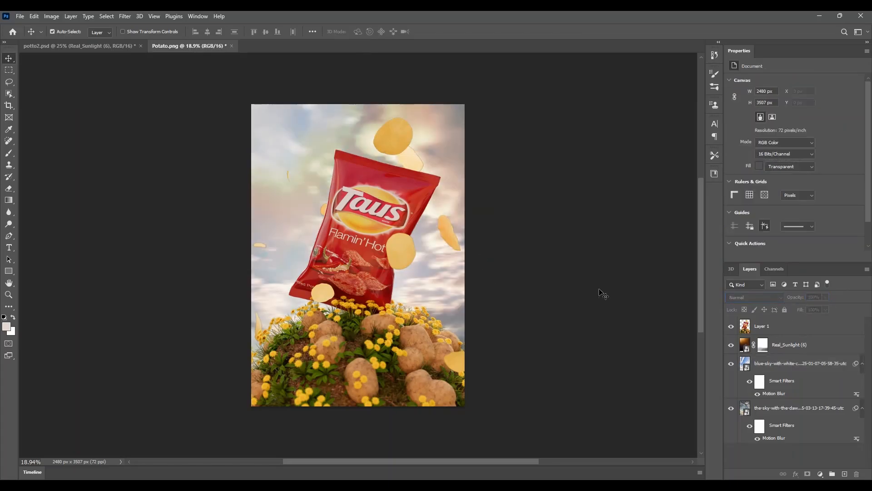
click(363, 247)
alt+scroll(363, 247, up, 2)
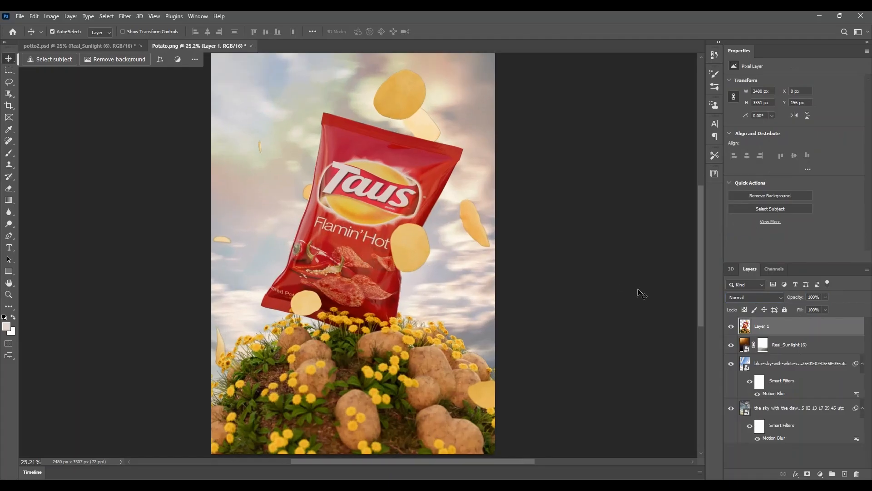
click(125, 16)
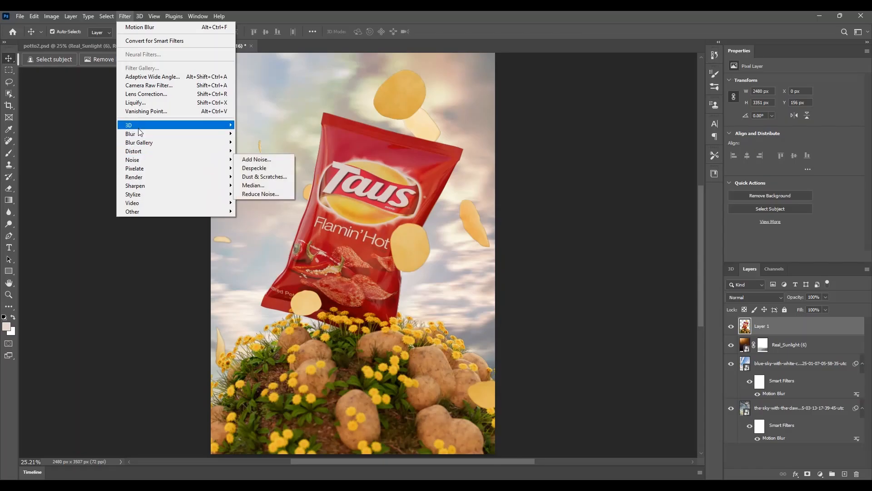
click(149, 87)
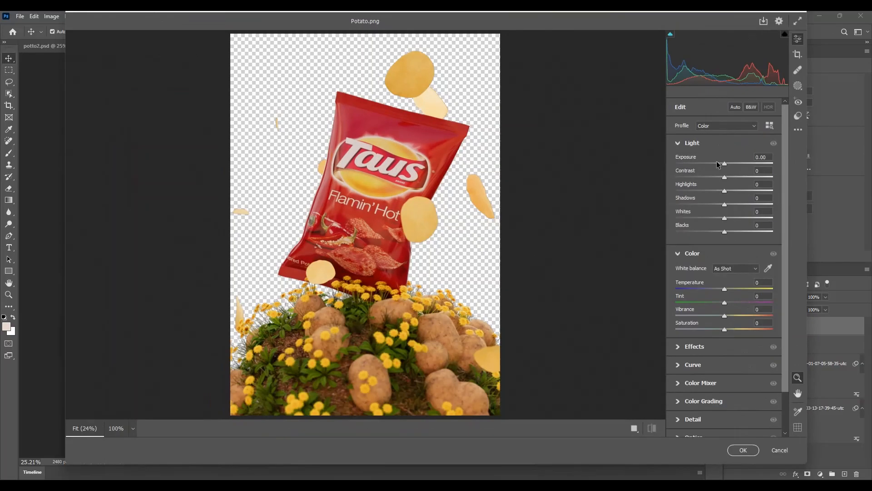
drag(724, 163, 735, 177)
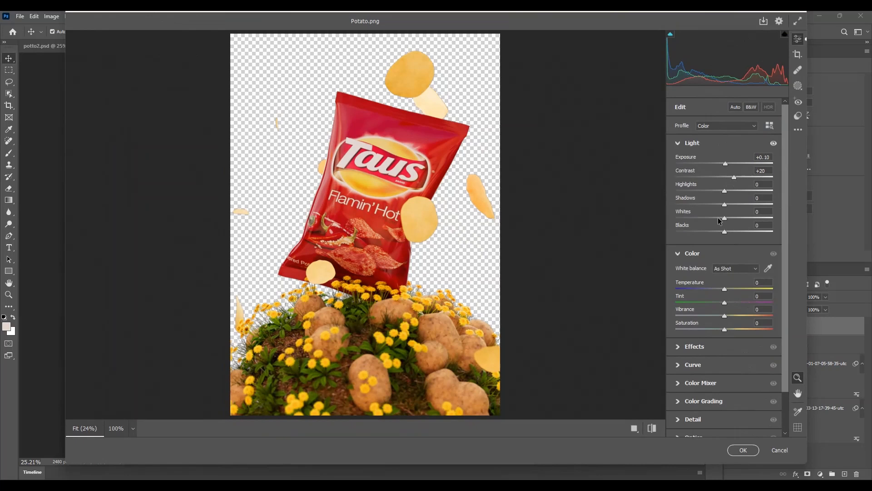
mouse_move(727, 233)
mouse_down()
mouse_move(698, 234)
mouse_move(739, 220)
mouse_move(724, 224)
mouse_up()
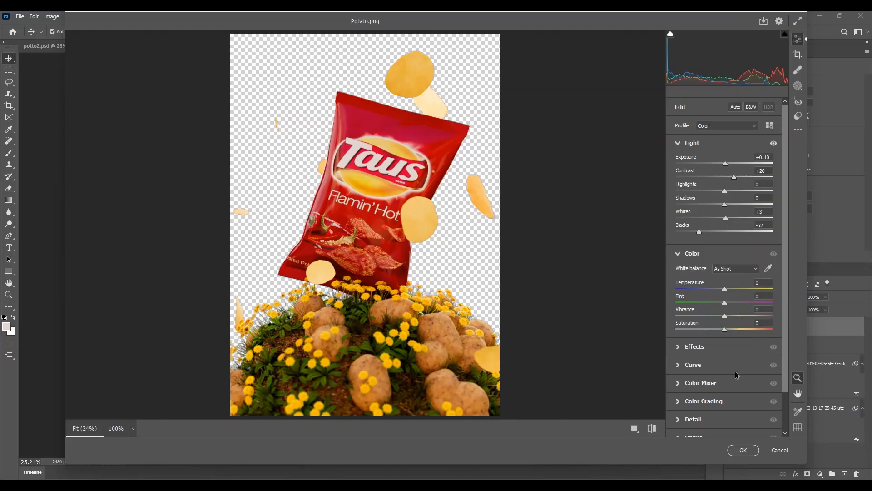
click(744, 450)
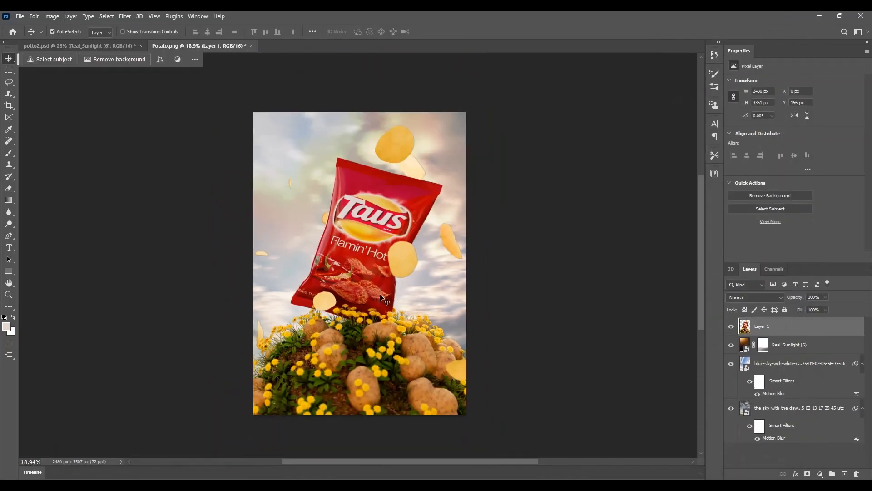
alt+scroll(382, 300, up, 4)
alt+scroll(382, 300, down, 3)
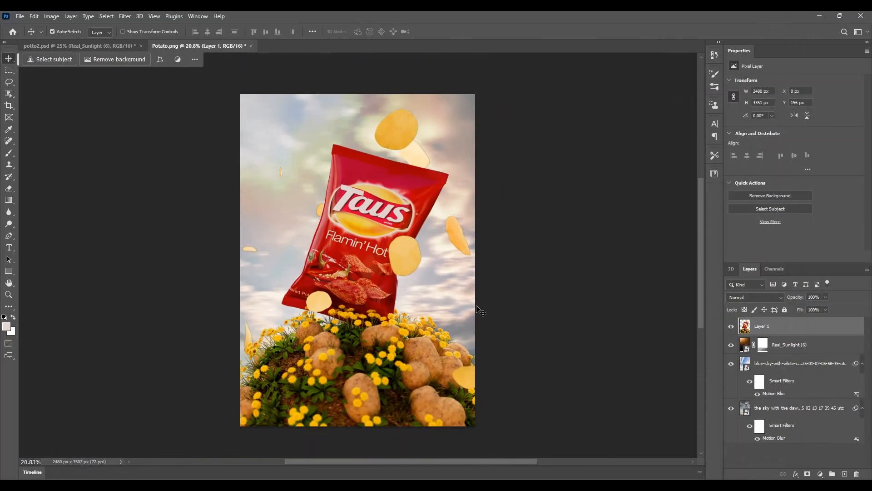
In potto2.psd, hide the Real_Sunlight (6) layer and toggle Rich Tones to examine its effect, and return to Potato.png
click(112, 44)
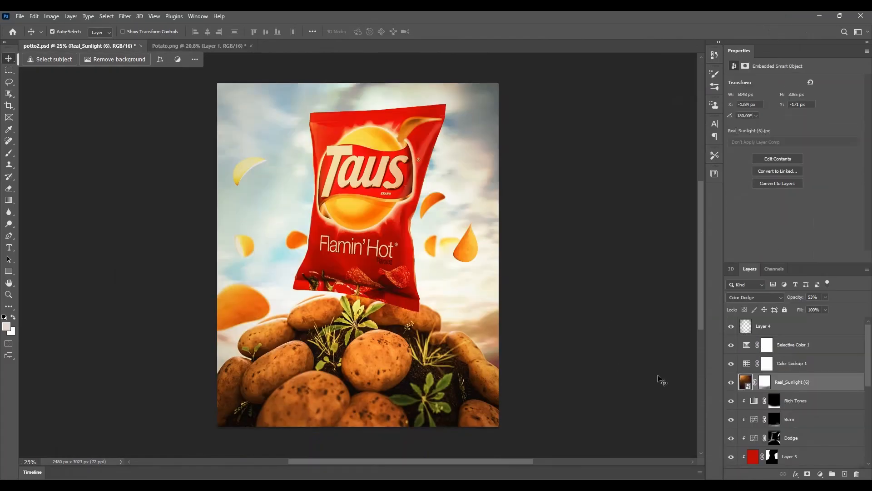
click(732, 382)
click(731, 401)
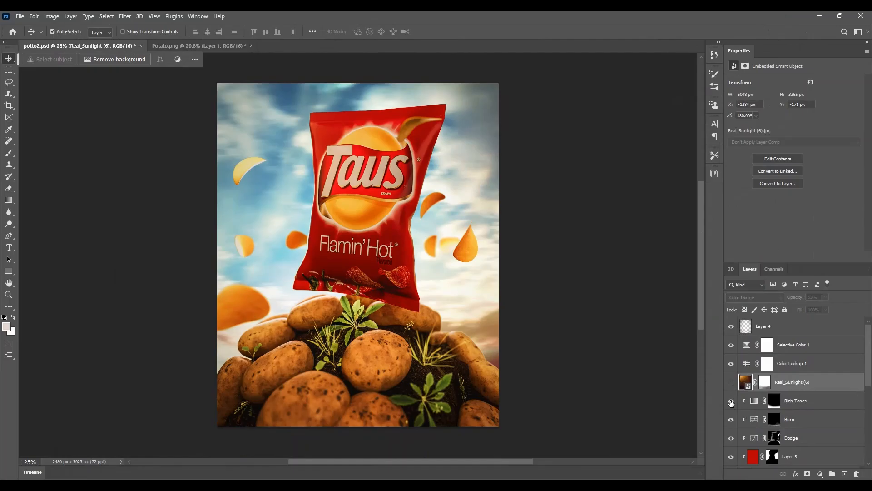
click(731, 402)
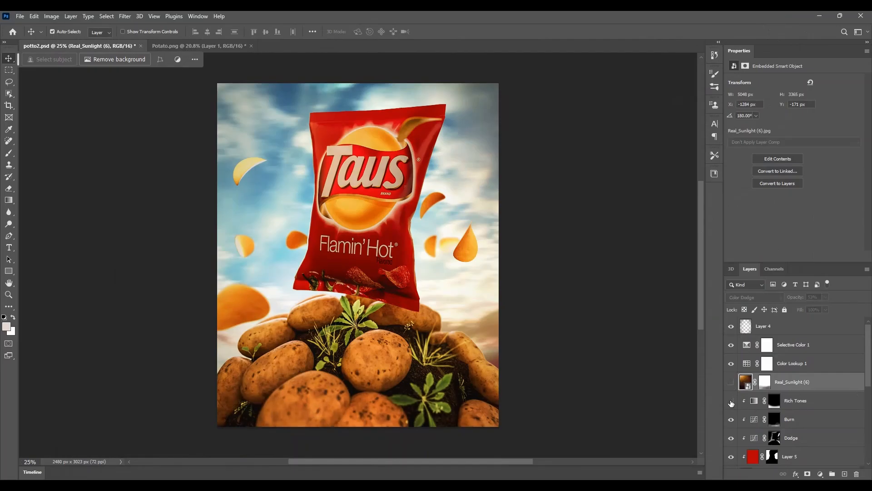
click(731, 402)
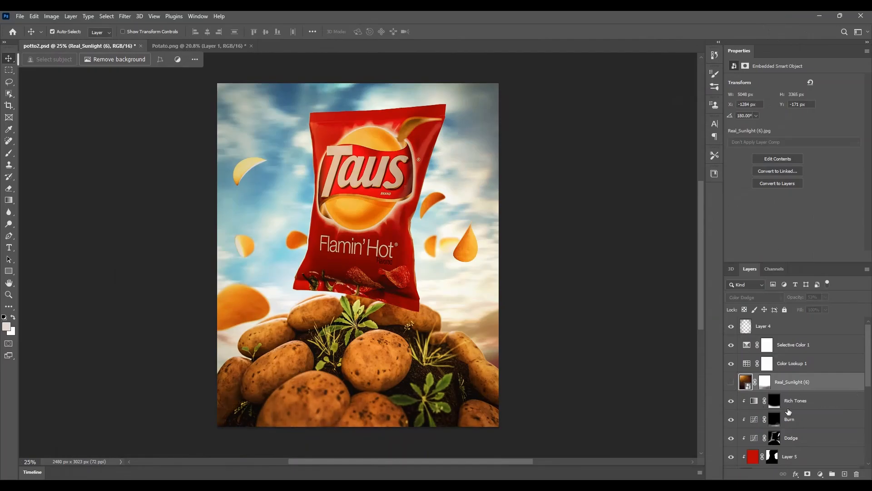
click(209, 46)
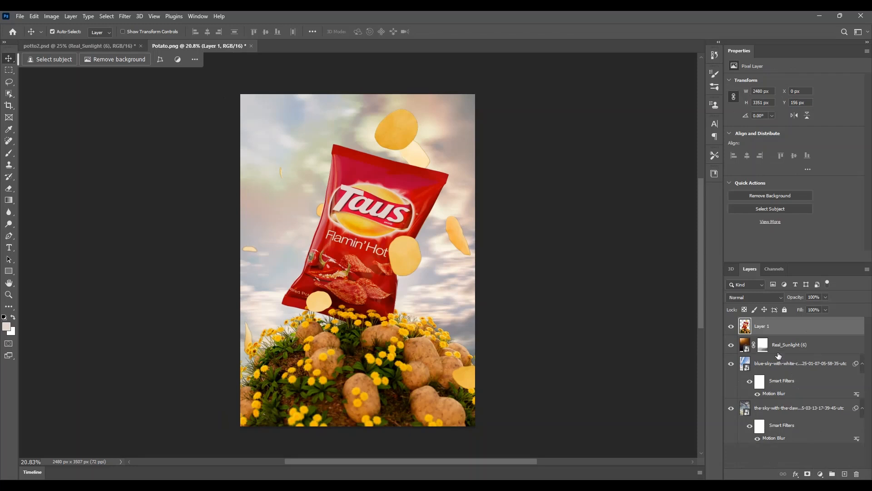
Inspect the Rich Tones layer's gradient map settings and layer mask properties in potto2.psd
click(107, 46)
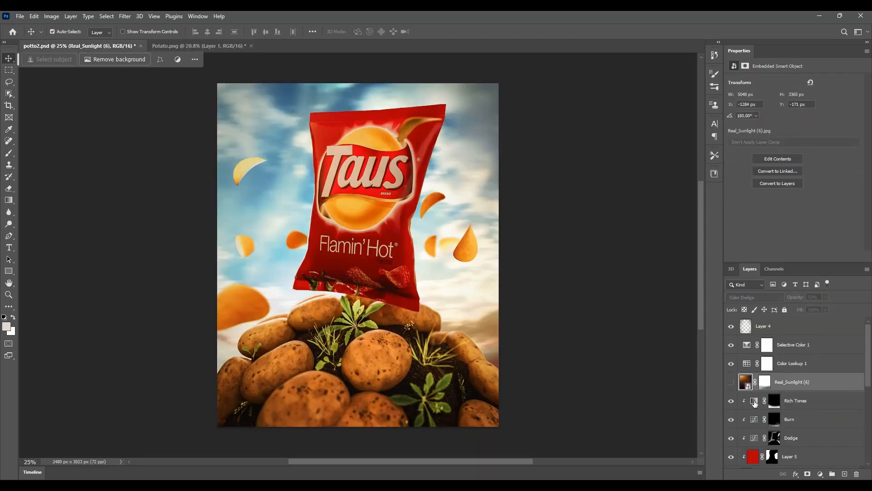
click(755, 403)
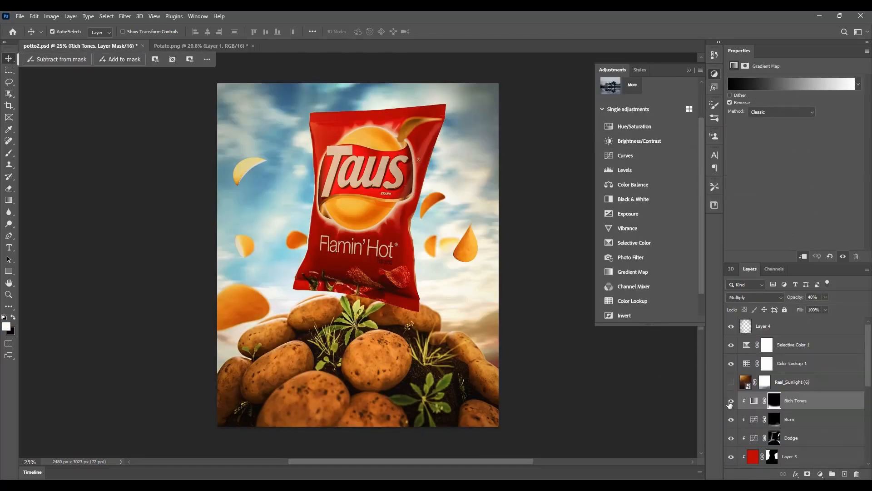
double_click(771, 405)
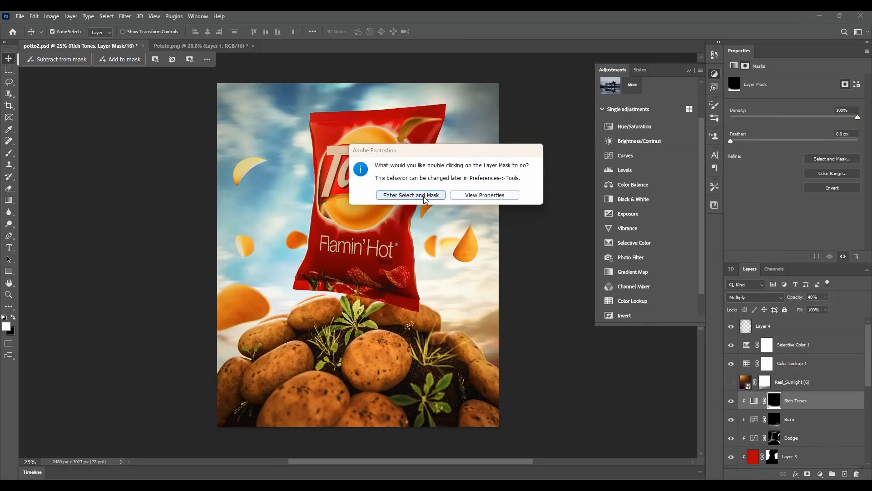
click(485, 195)
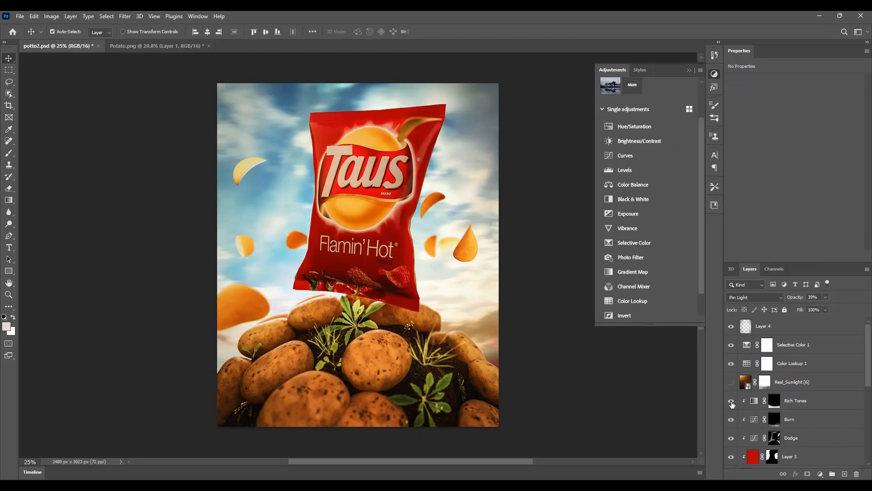
double_click(799, 401)
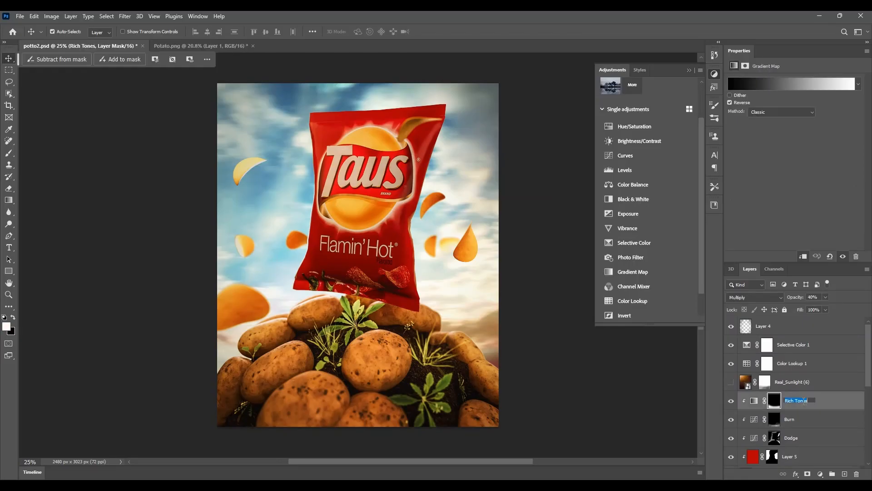
click(834, 403)
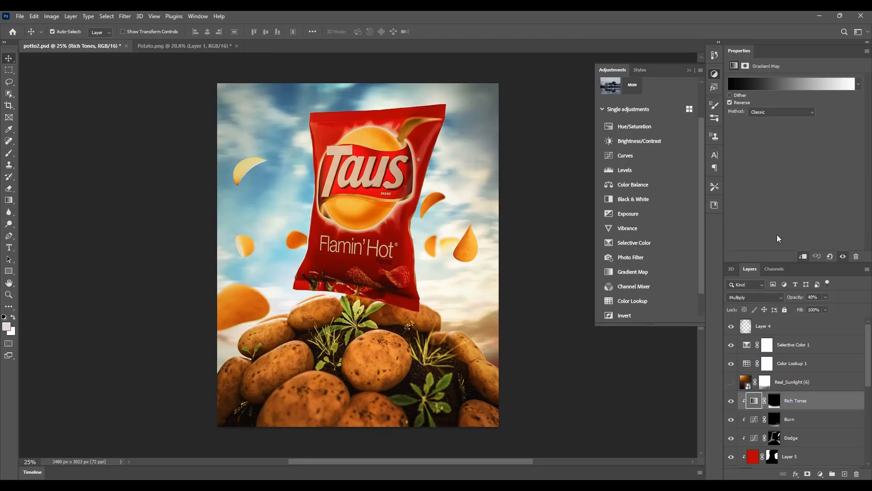
Copy the Dodge, Burn and Rich Tones adjustment layers from potto2.psd into Potato.png, clipped above Layer 1
click(789, 441)
shift+click(792, 424)
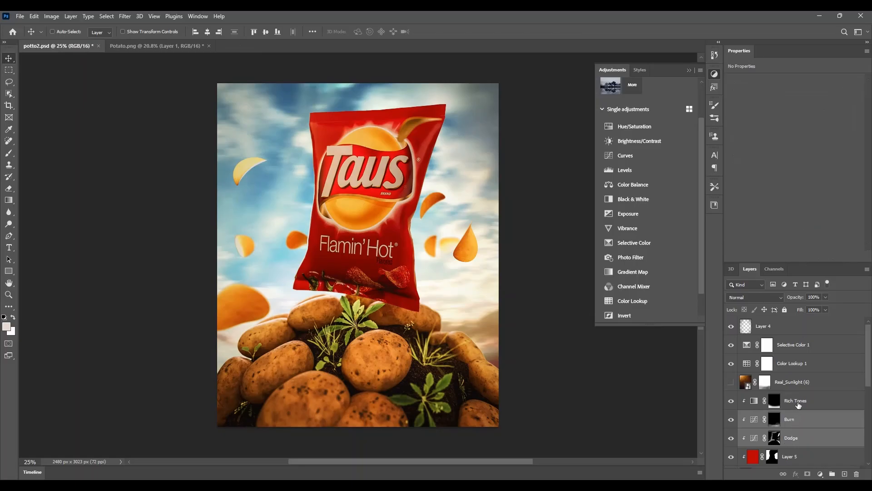
ctrl+click(799, 402)
mouse_move(794, 411)
mouse_down()
mouse_move(423, 174)
mouse_move(173, 51)
mouse_move(347, 243)
mouse_up()
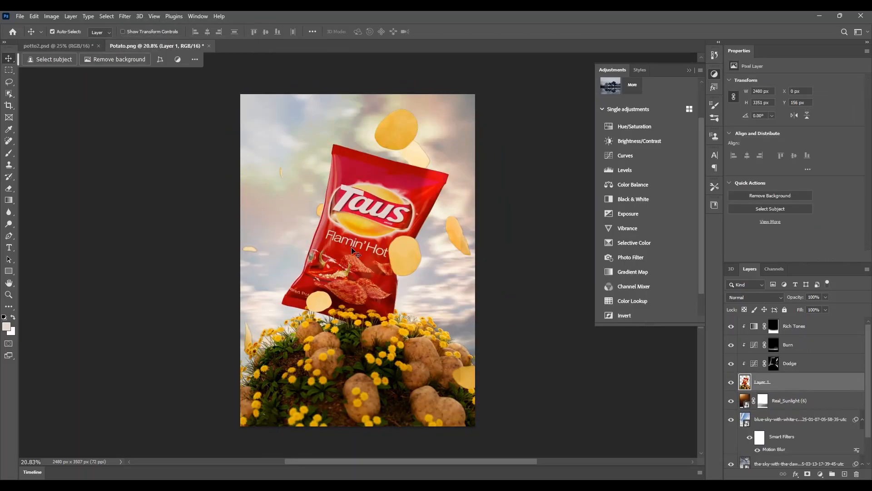
Delete the Dodge layer's existing mask and add a blank white layer mask in its place
click(779, 369)
click(775, 371)
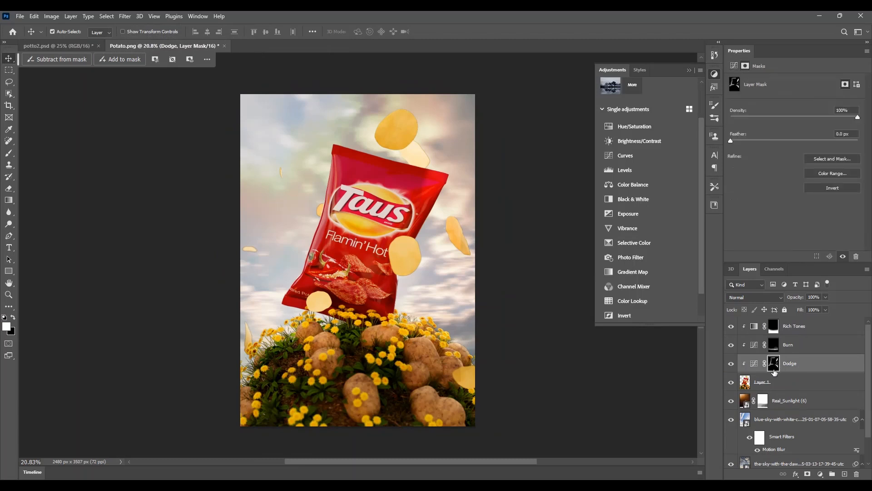
drag(774, 366, 856, 474)
click(395, 189)
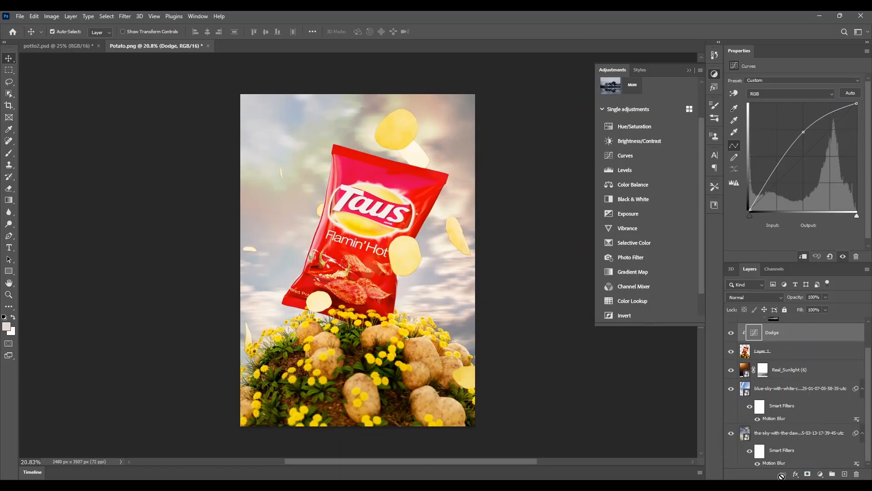
click(808, 474)
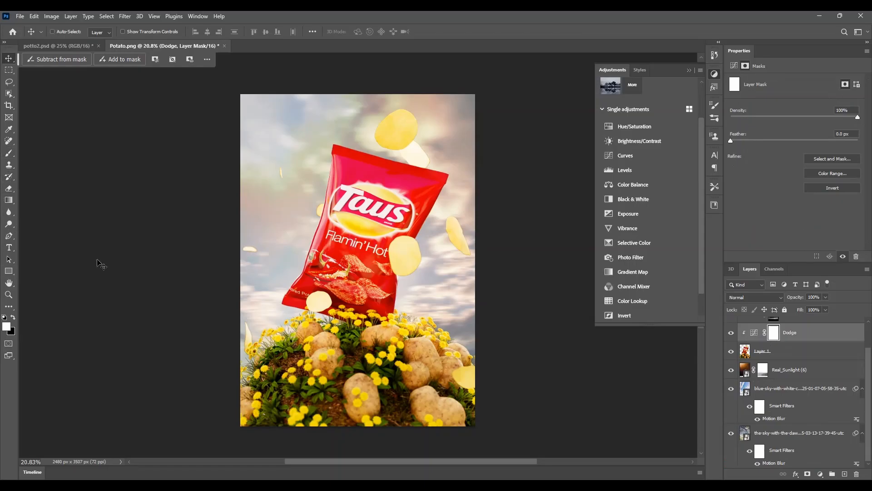
key(ctrl+z)
key(ctrl+shift+z)
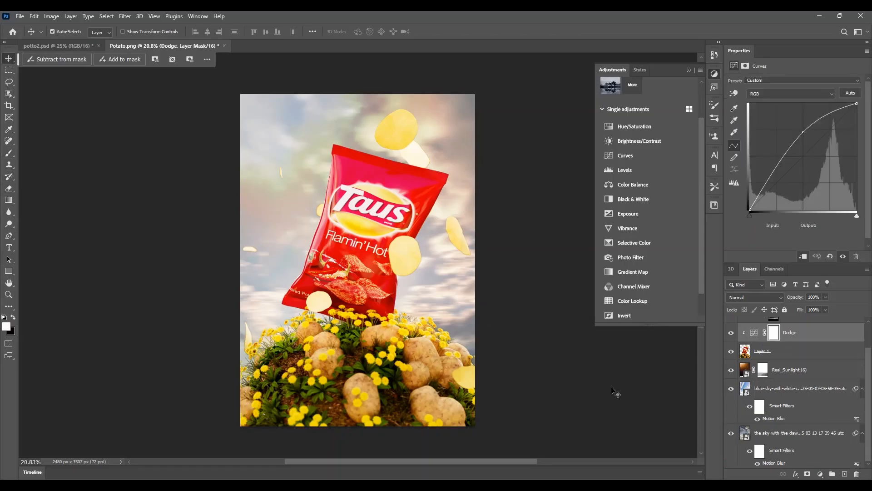
Paint black on the Dodge layer's mask with a large soft brush along the lower part of the potato mound
key(b)
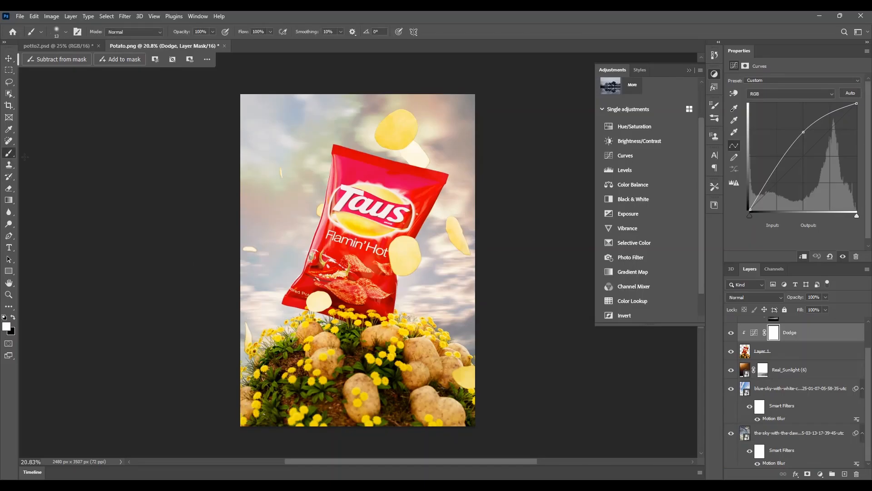
alt+right_drag(276, 223, 363, 222)
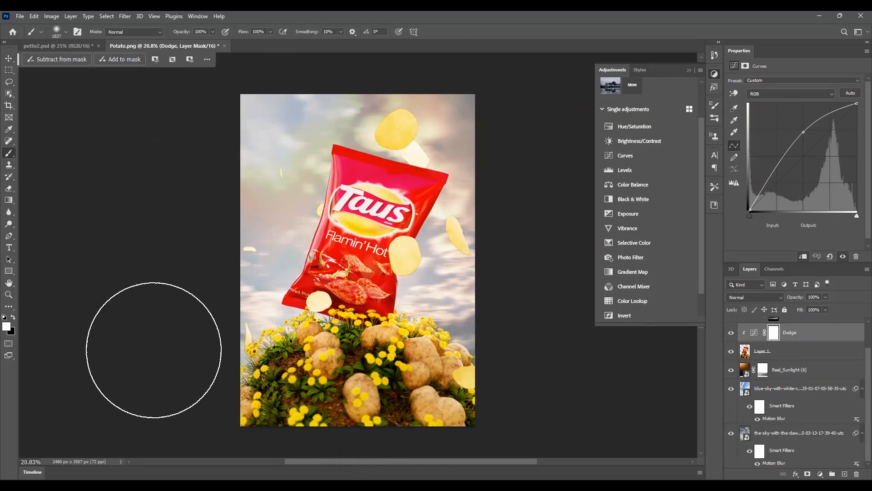
alt+scroll(359, 418, down, 1)
alt+scroll(399, 370, up, 2)
drag(422, 356, 414, 319)
click(773, 332)
key(x)
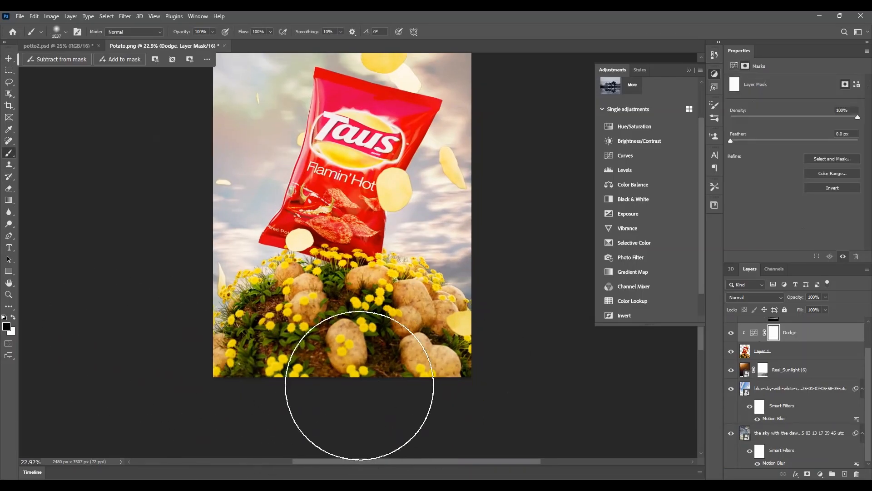
mouse_move(360, 385)
mouse_down()
mouse_move(487, 372)
mouse_move(433, 391)
mouse_up()
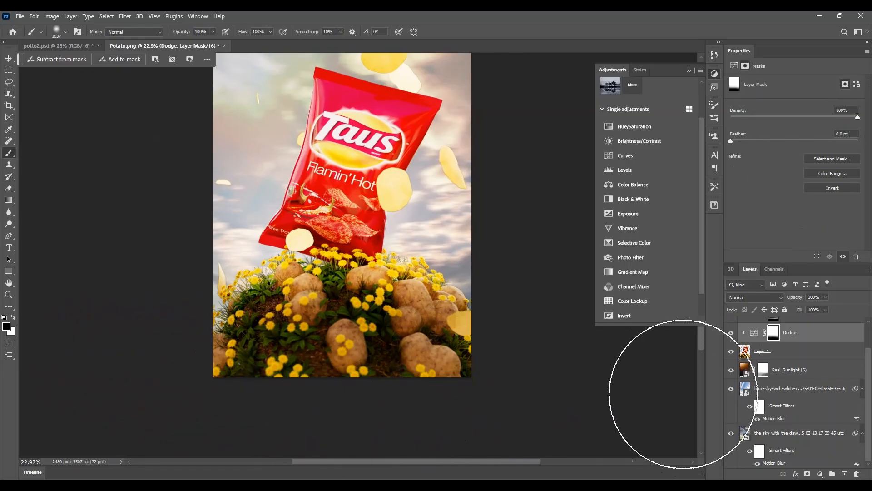
Hide and show the Real_Sunlight (6) and blue-sky layers in turn to compare their effect on the composite
click(732, 371)
click(732, 371)
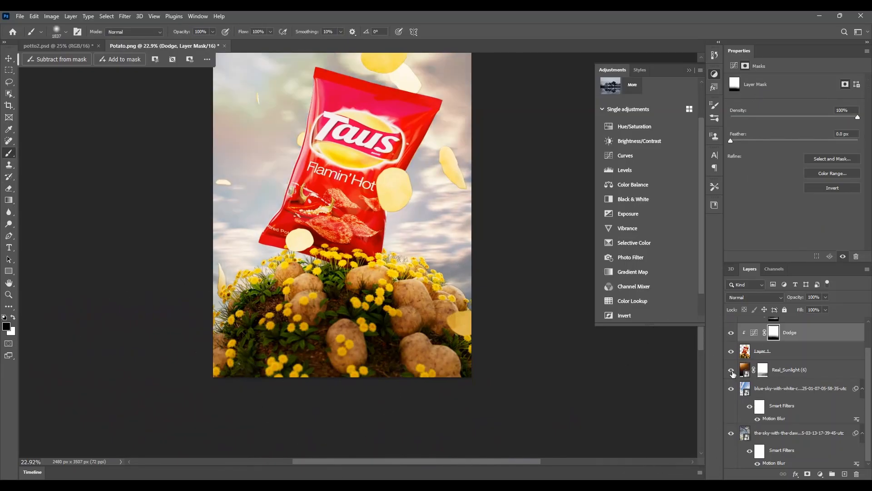
click(731, 389)
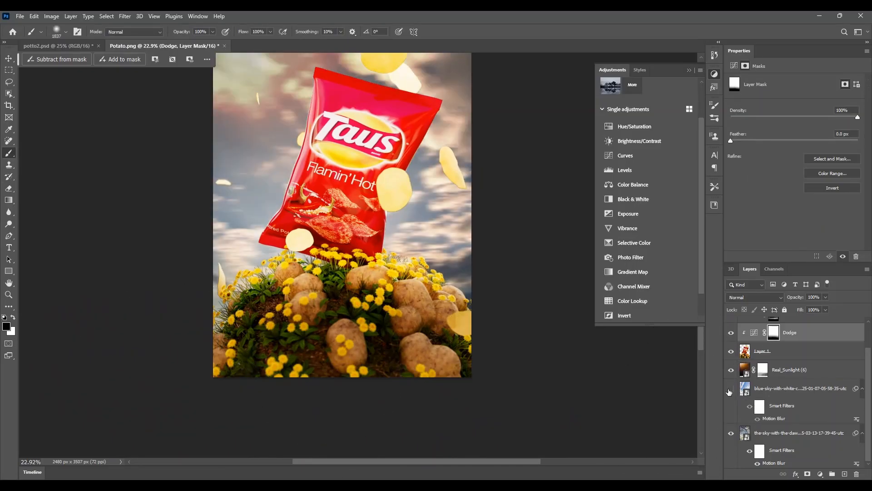
click(731, 390)
Delete the Burn layer's existing mask and replace it with a blank white layer mask
scroll(755, 356, up, 2)
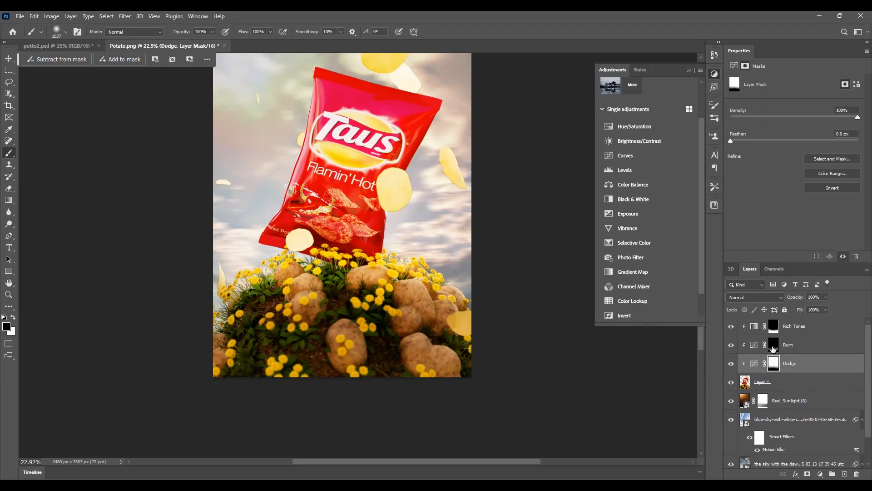
click(773, 347)
click(732, 345)
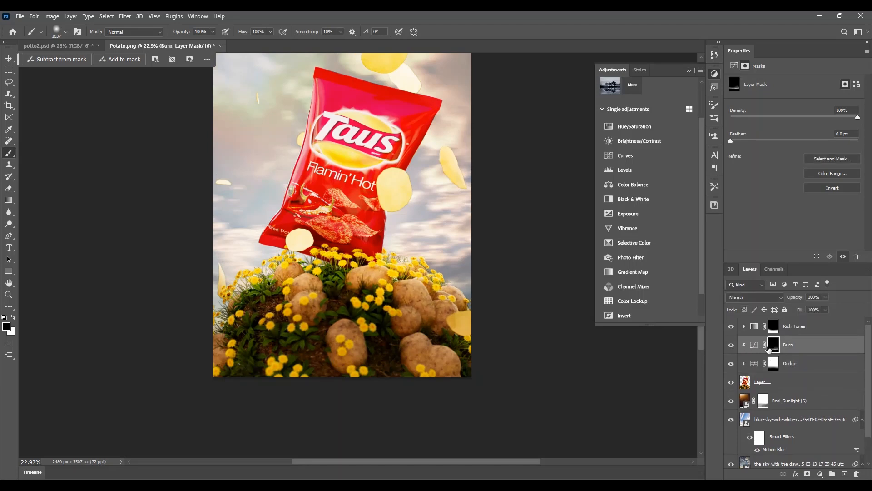
mouse_move(774, 348)
mouse_down()
mouse_move(789, 415)
mouse_move(856, 474)
mouse_up()
click(392, 189)
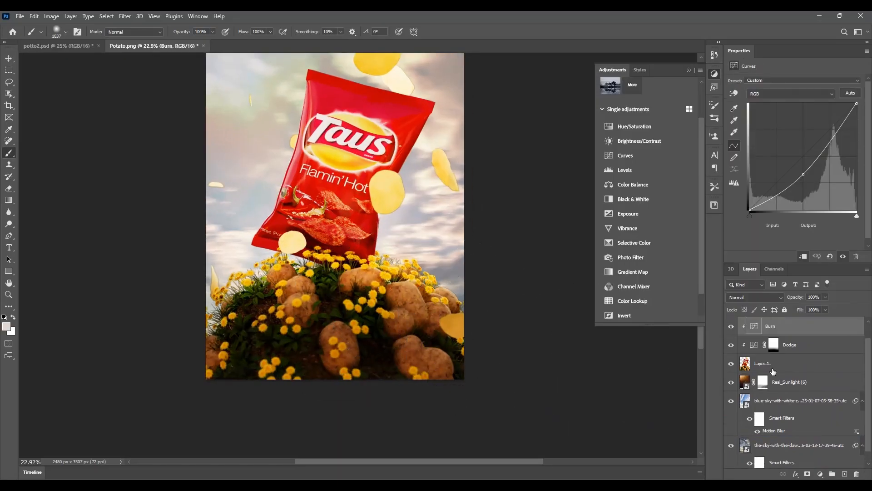
double_click(808, 474)
drag(797, 333, 857, 474)
click(402, 190)
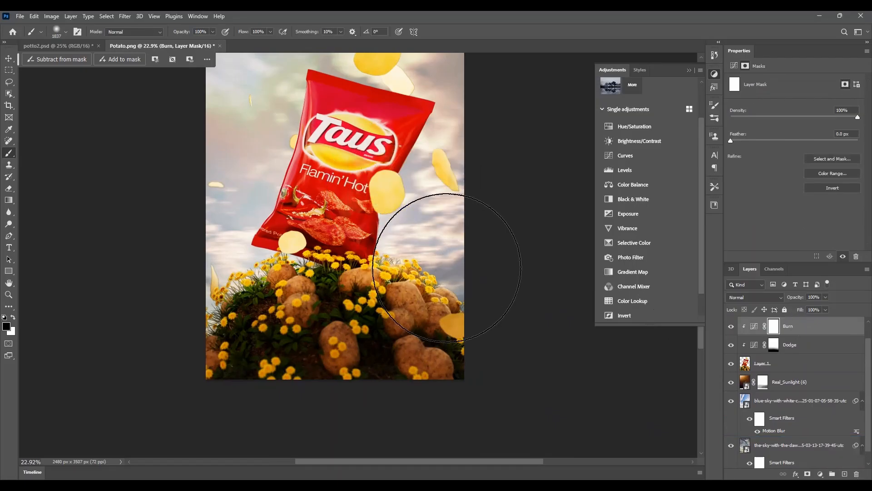
Paint white on the Dodge layer's mask over the lower potato mound with a large soft brush to restore the brightening
right_click(446, 255)
alt+right_drag(441, 248, 375, 254)
click(775, 348)
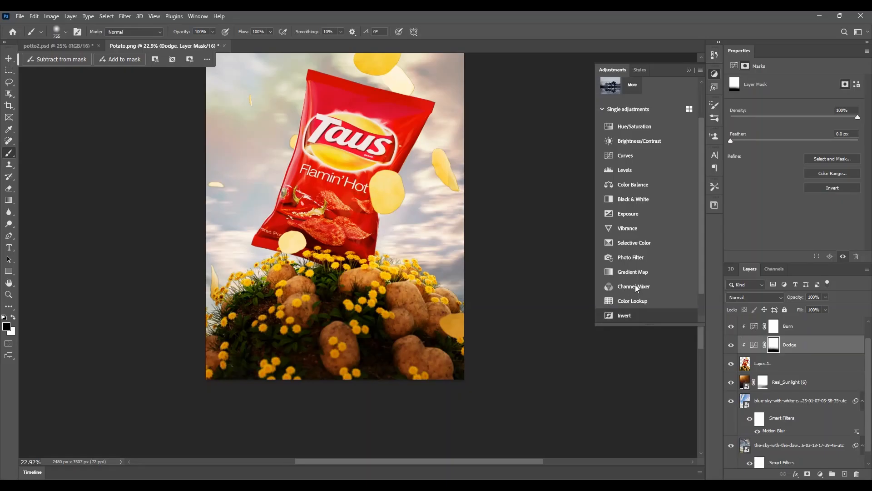
alt+right_drag(397, 265, 377, 271)
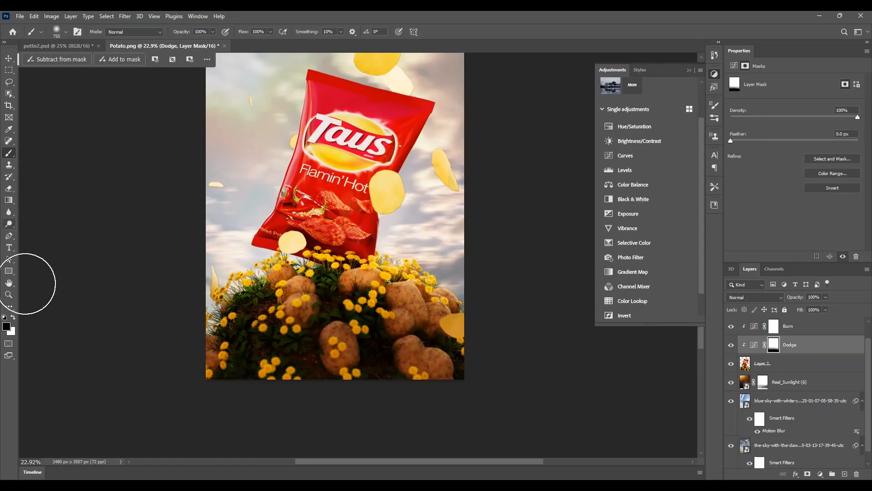
key(x)
mouse_move(379, 325)
mouse_down()
mouse_move(307, 327)
mouse_move(431, 291)
mouse_up()
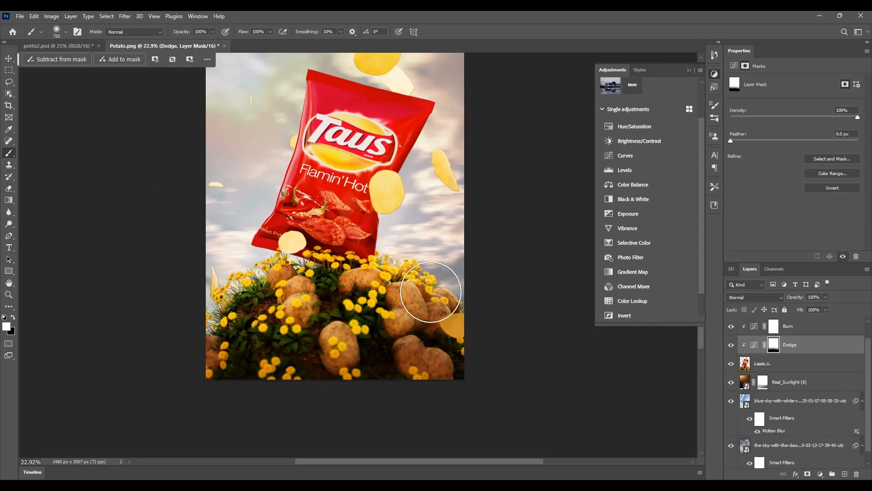
alt+right_drag(246, 314, 313, 314)
drag(420, 335, 324, 339)
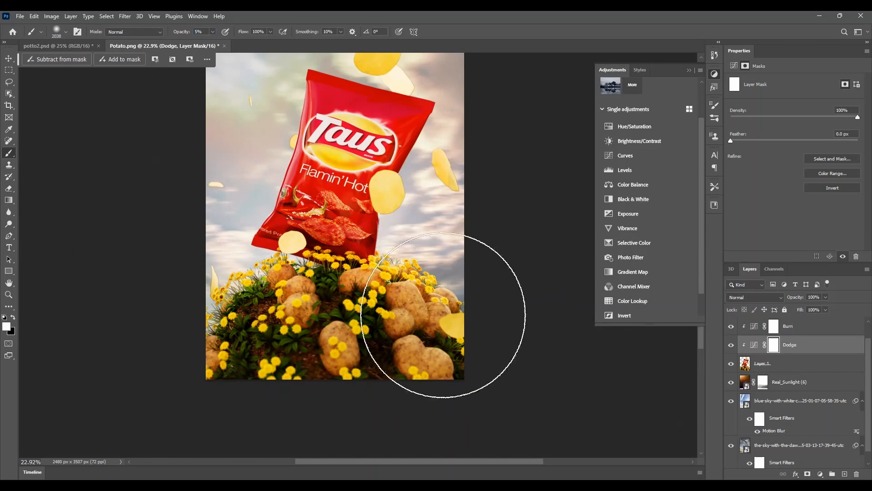
Paint black at 5% brush opacity on the Dodge layer's mask over the potato mound to darken it subtly
key(x)
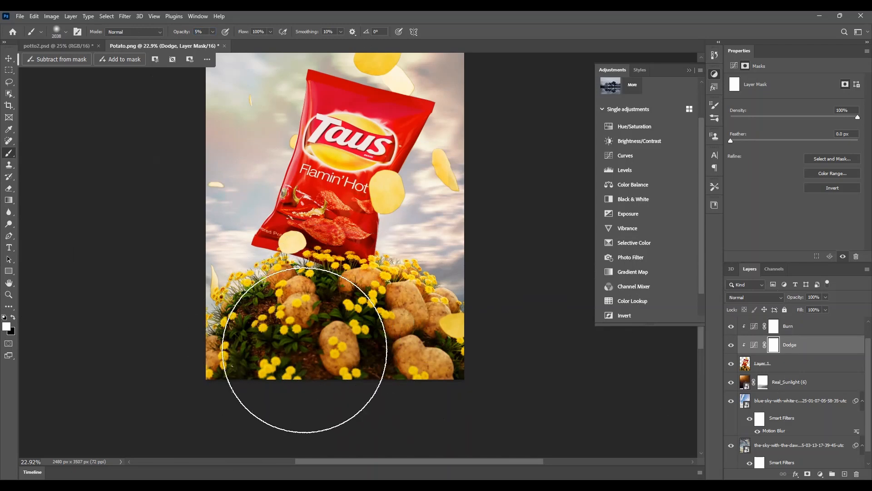
mouse_move(373, 358)
mouse_down()
mouse_move(166, 325)
mouse_move(462, 336)
mouse_move(211, 345)
mouse_move(336, 386)
mouse_move(418, 383)
mouse_move(177, 325)
mouse_move(497, 312)
mouse_up()
alt+scroll(393, 300, down, 3)
alt+scroll(394, 247, up, 2)
alt+scroll(370, 266, down, 1)
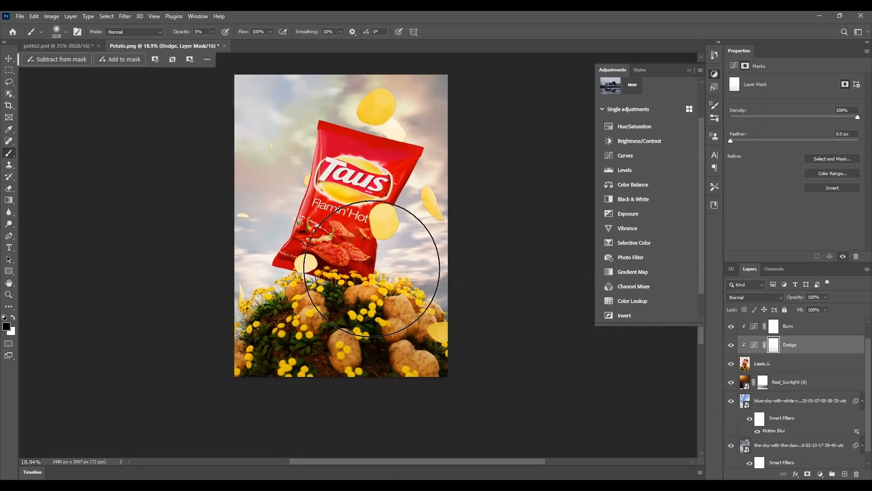
right_click(388, 254)
alt+right_drag(408, 228, 357, 217)
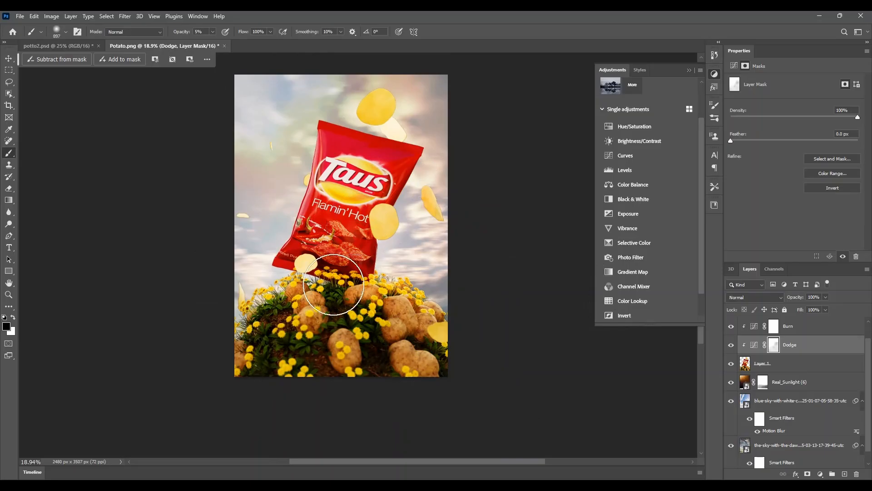
alt+scroll(338, 265, up, 1)
alt+scroll(319, 250, down, 1)
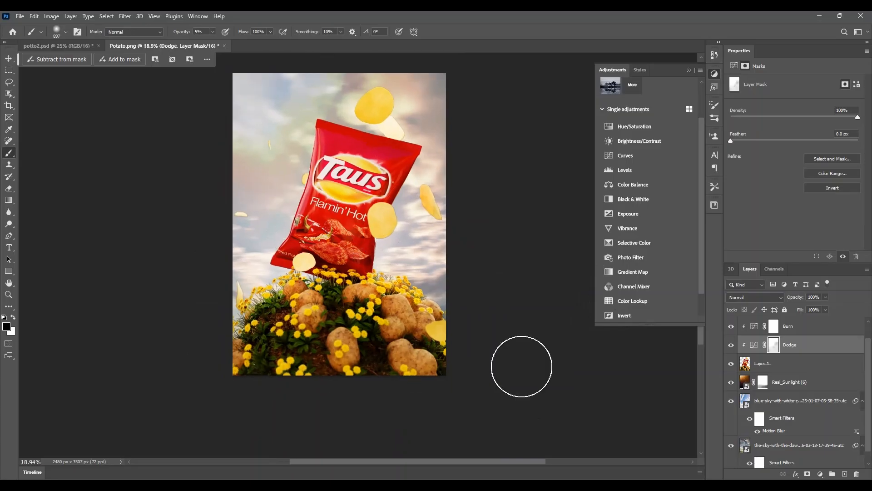
Compare the composite with the blue-sky layer off and on, and hide the Real_Sunlight (6) layer
click(731, 402)
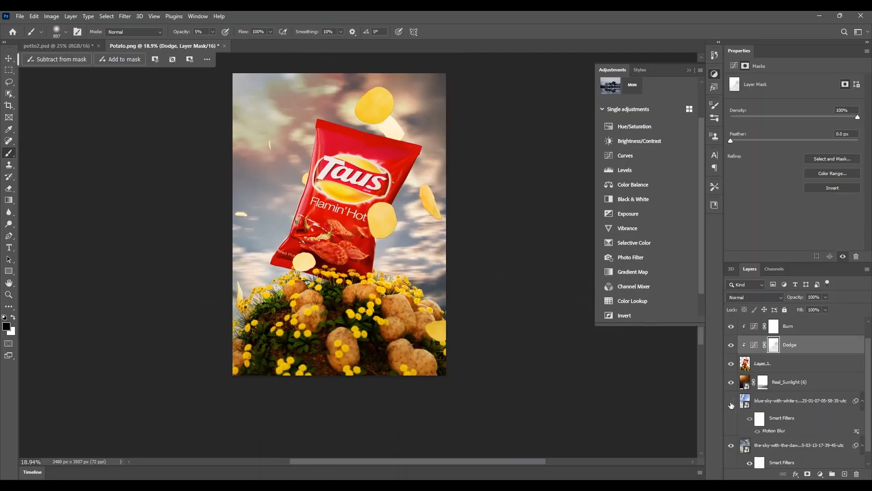
click(731, 401)
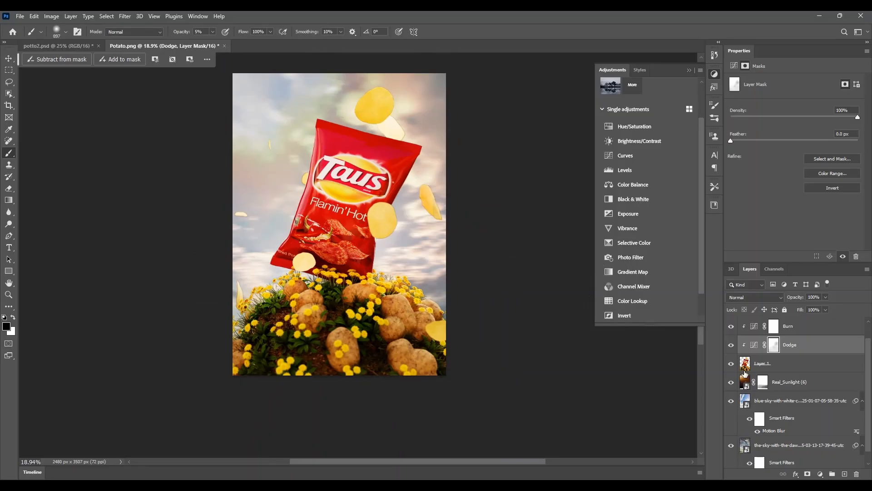
scroll(759, 371, up, 1)
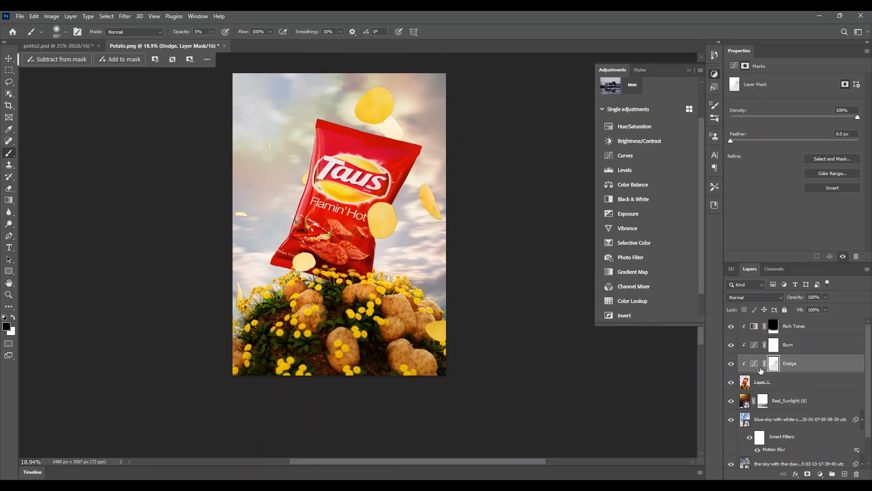
click(732, 402)
click(732, 402)
click(733, 402)
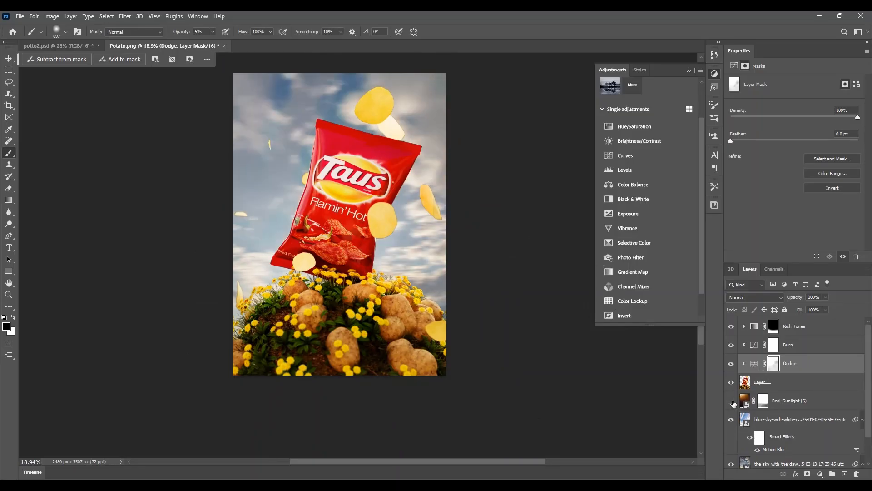
click(733, 403)
click(732, 403)
Transform the blue-sky and the other sky layer together, scaling them to 101.04% and shifting them down behind the mound
click(767, 420)
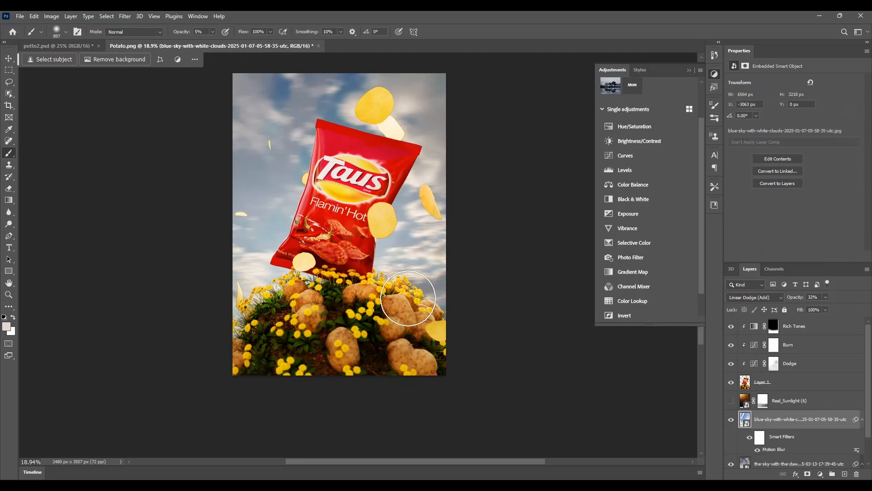
alt+scroll(408, 298, down, 2)
scroll(787, 443, down, 2)
shift+click(783, 434)
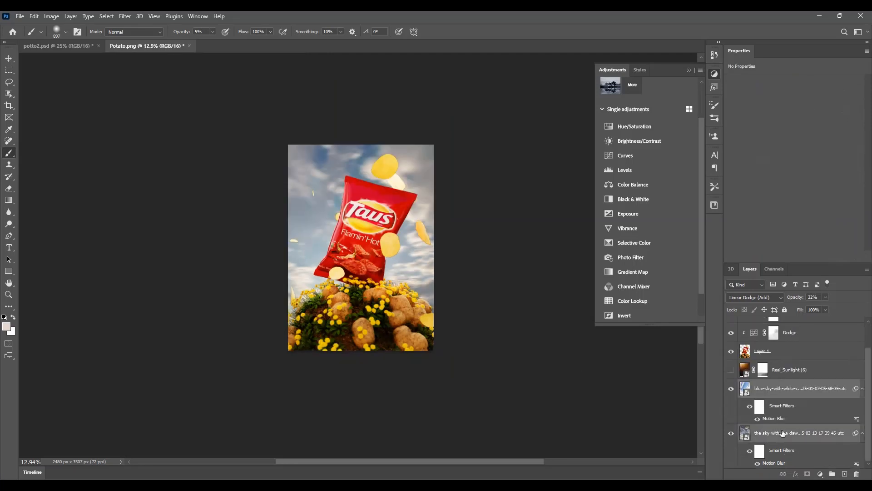
key(ctrl+t)
click(451, 198)
alt+scroll(322, 308, down, 2)
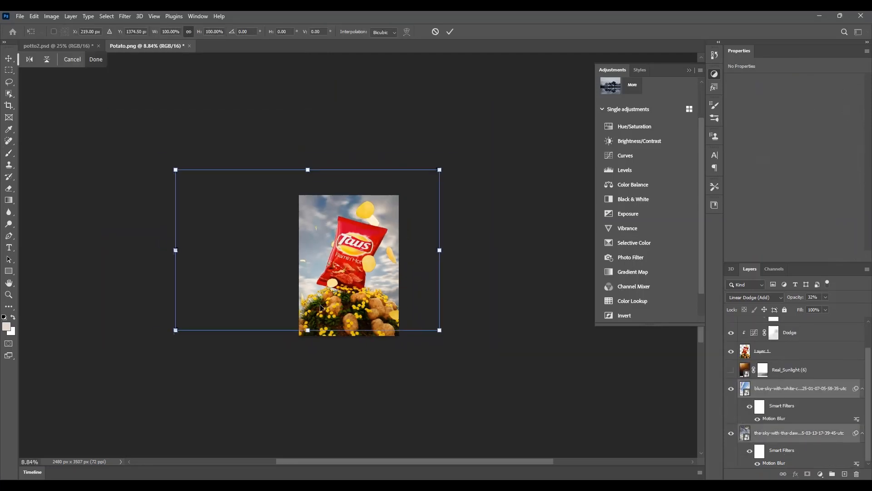
mouse_move(177, 326)
mouse_down()
mouse_move(191, 326)
mouse_move(173, 331)
mouse_up()
mouse_move(346, 274)
mouse_down()
mouse_move(320, 300)
mouse_move(344, 294)
mouse_move(346, 279)
mouse_up()
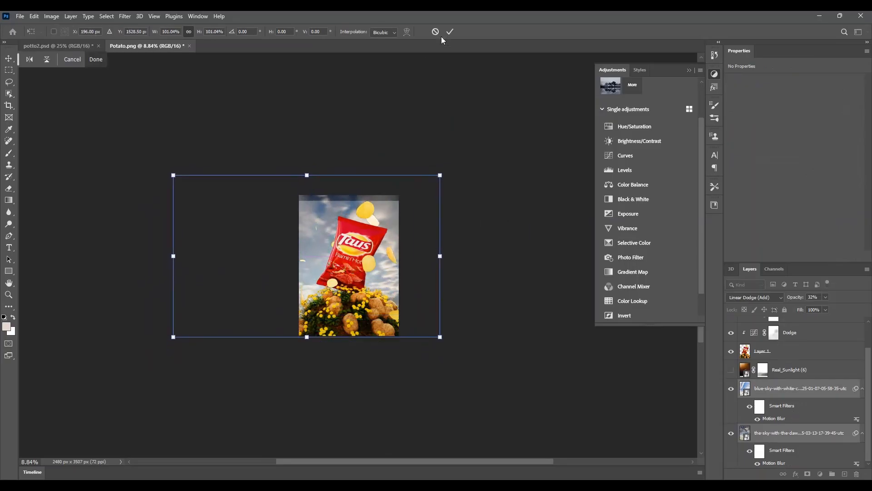
click(450, 32)
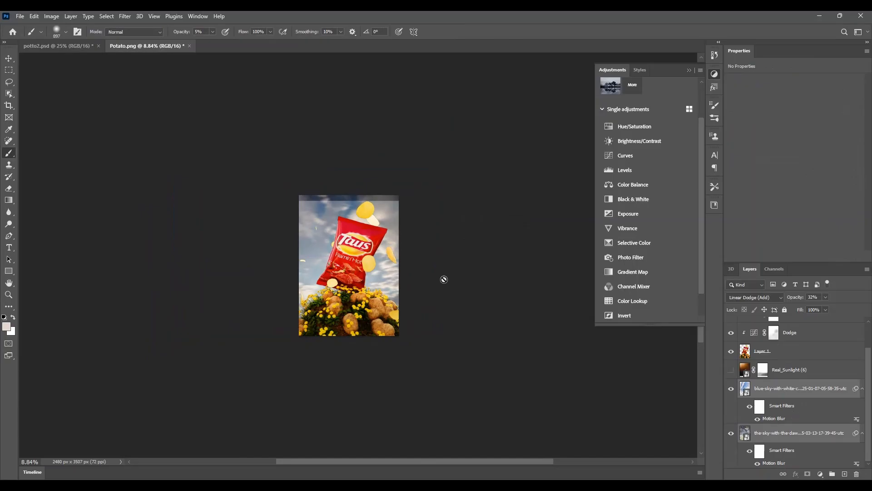
Move the blue-sky layer up and scale it to 548.39% so it covers the full canvas height
click(800, 389)
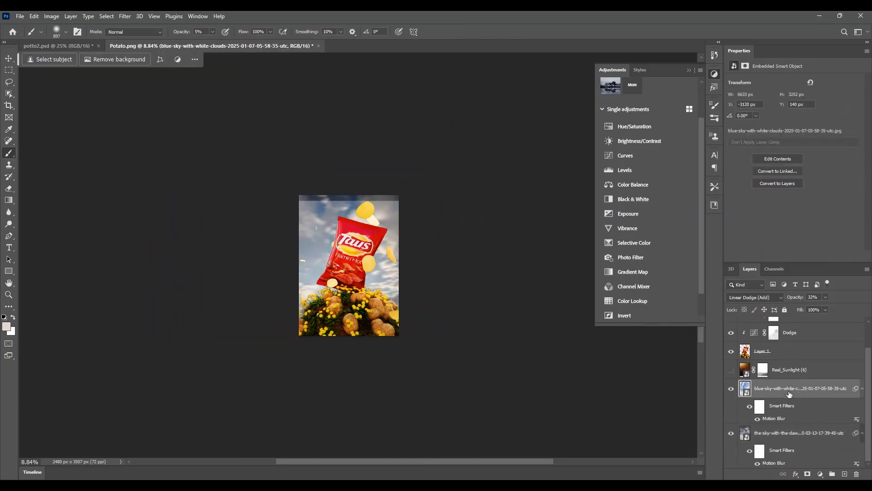
key(ctrl+t)
click(450, 196)
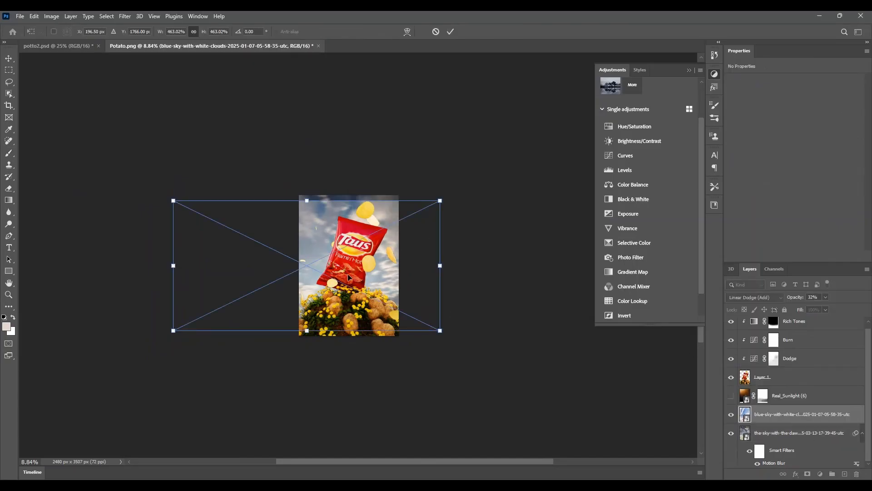
drag(347, 273, 349, 267)
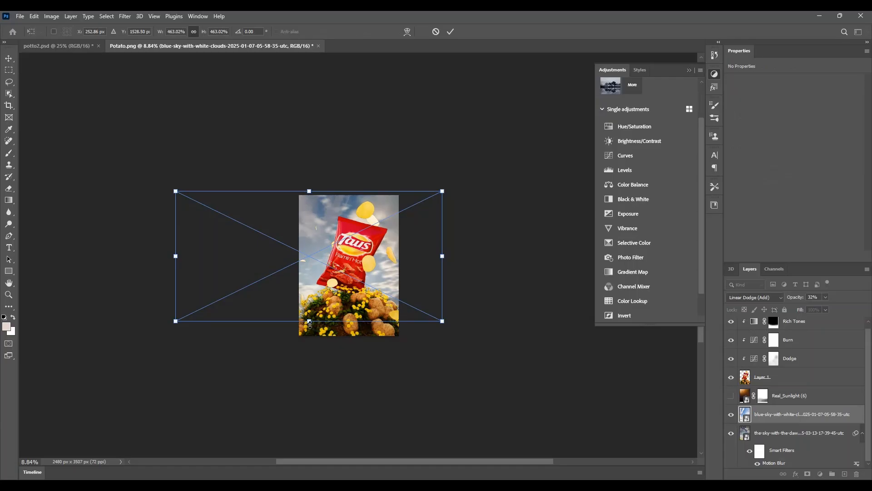
drag(309, 323, 309, 346)
drag(353, 300, 331, 300)
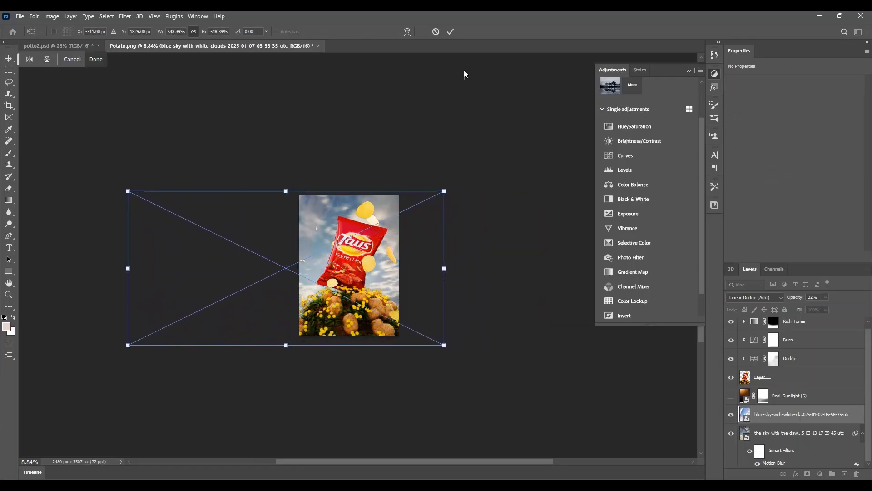
click(453, 31)
key(b)
Paint black on the Burn layer's mask over the chip bag and potato mound, raising the brush opacity to 66%
alt+scroll(368, 278, up, 3)
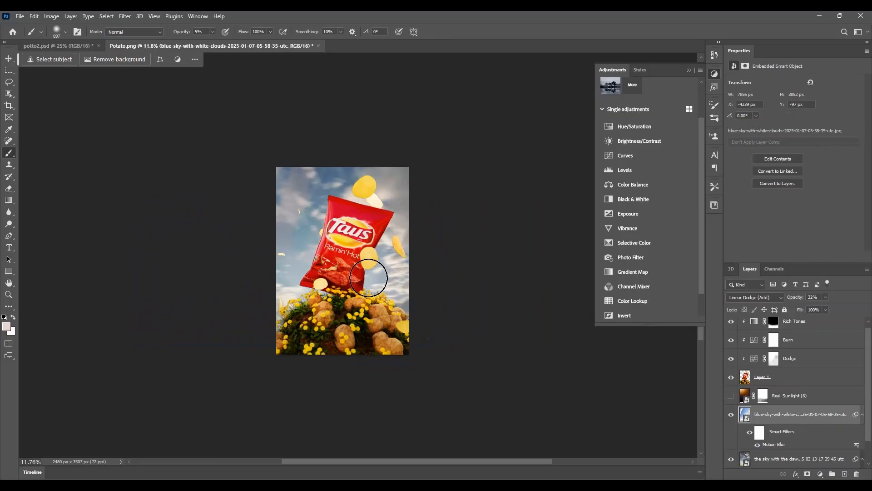
alt+scroll(369, 278, up, 1)
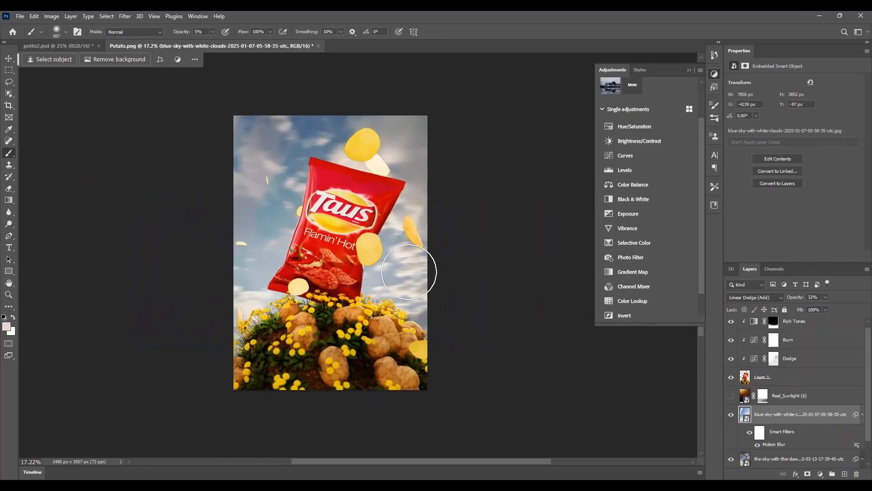
alt+scroll(444, 269, down, 3)
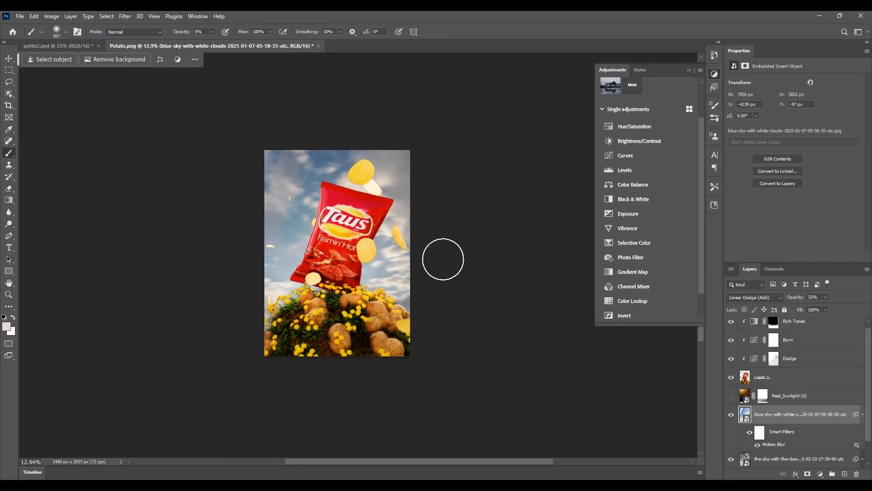
alt+scroll(443, 259, up, 1)
alt+scroll(380, 288, up, 4)
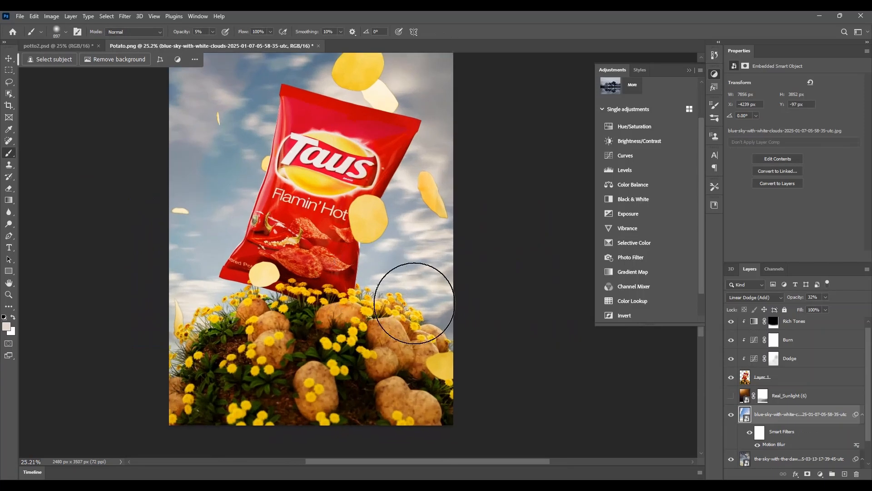
click(774, 344)
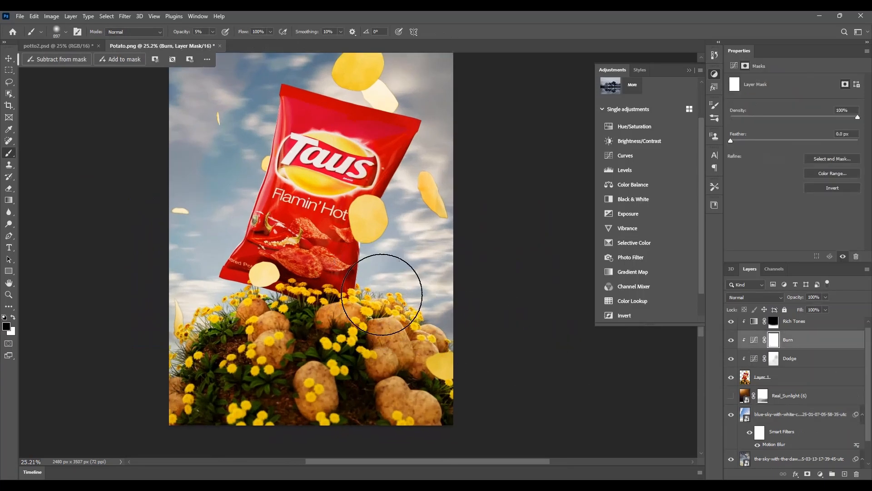
alt+scroll(391, 277, down, 2)
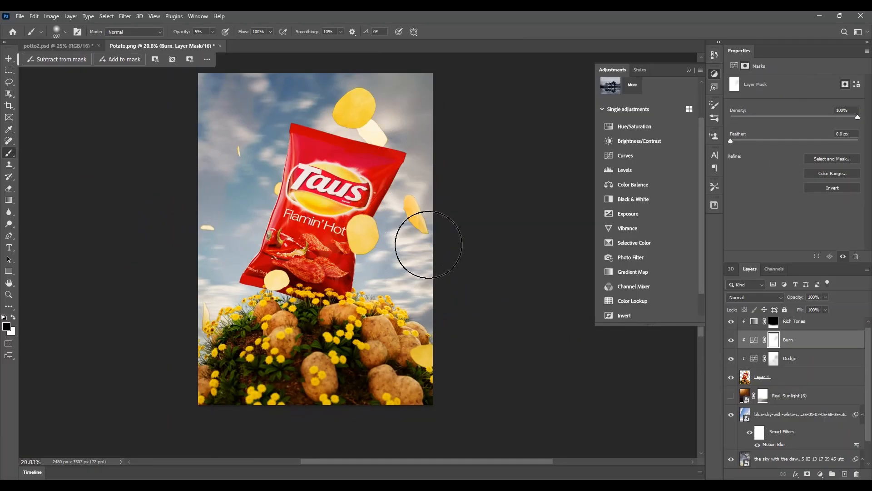
alt+scroll(363, 204, up, 2)
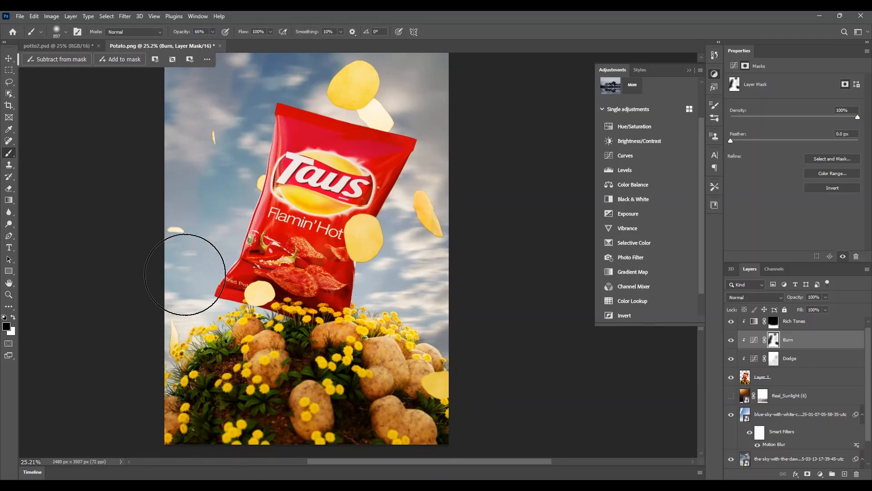
Paint black on the Dodge layer's mask over the potatoes with an enlarged soft brush of about 1405 px at 25% opacity
click(782, 365)
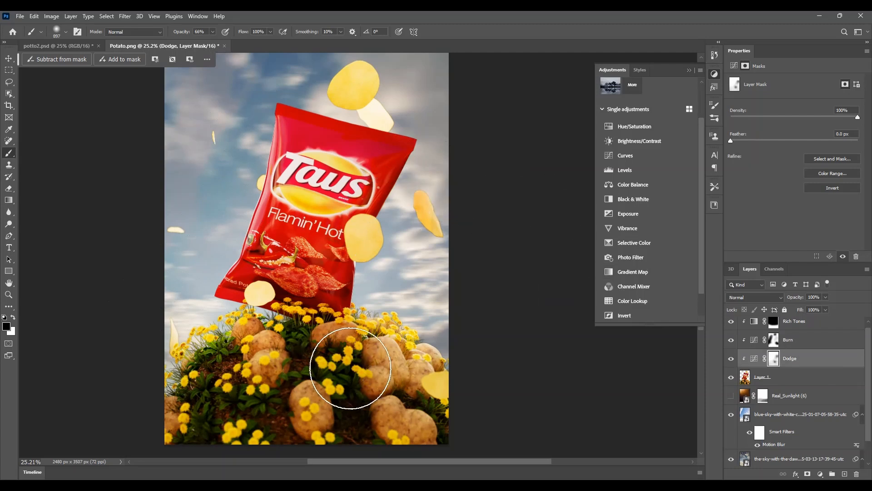
alt+right_drag(362, 374, 391, 374)
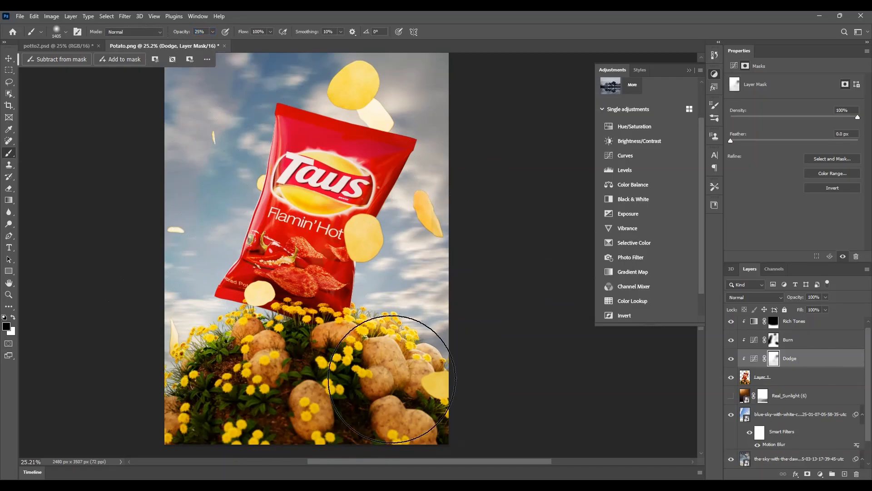
click(392, 377)
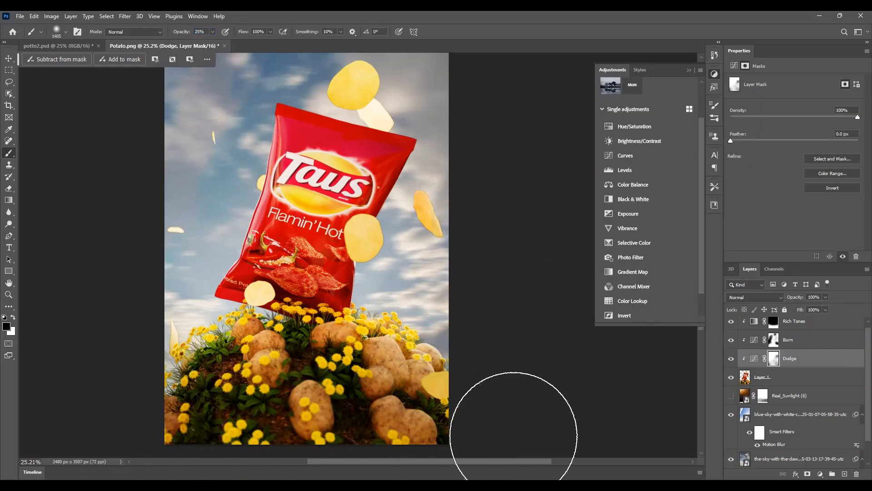
alt+scroll(438, 359, down, 1)
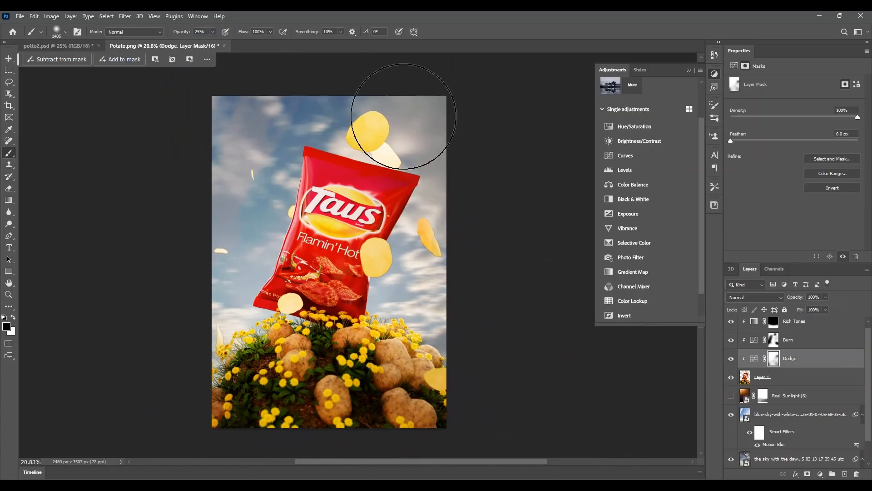
Paint black on the Dodge layer's mask over the large chip in front of the bag with the brush reduced to 244 px
alt+scroll(460, 250, up, 1)
alt+right_drag(460, 253, 387, 275)
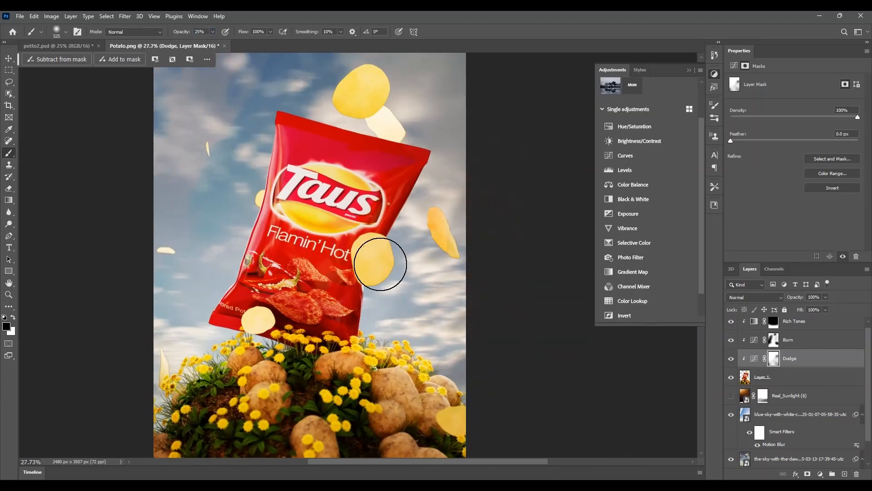
alt+scroll(365, 285, up, 1)
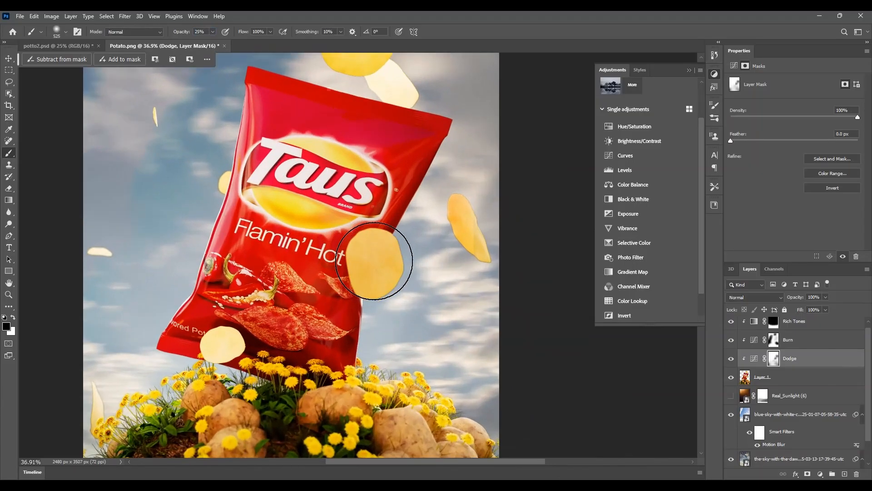
alt+right_drag(382, 257, 357, 272)
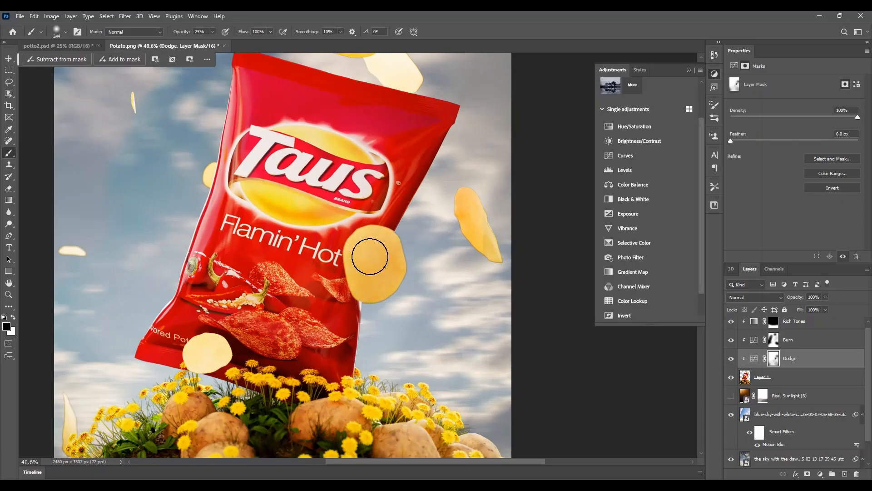
alt+scroll(386, 291, down, 1)
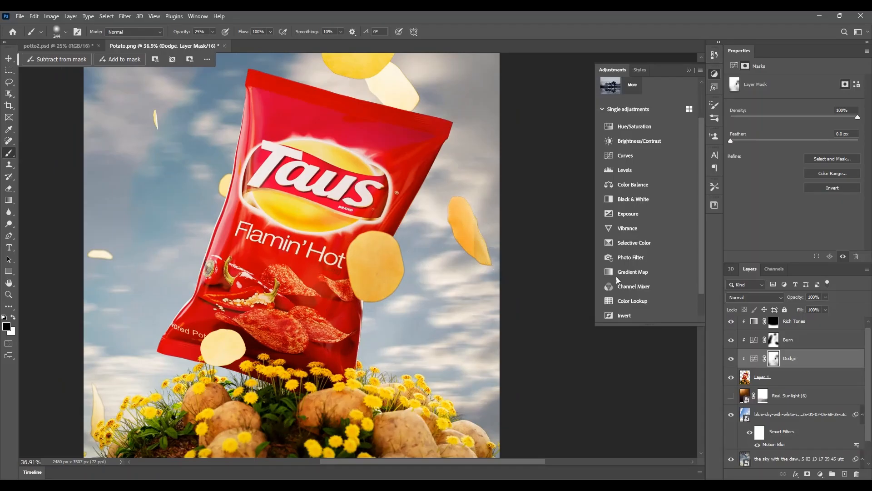
Select the Burn layer and inspect the shading on the chips, bag and mound up close and at full view
click(757, 343)
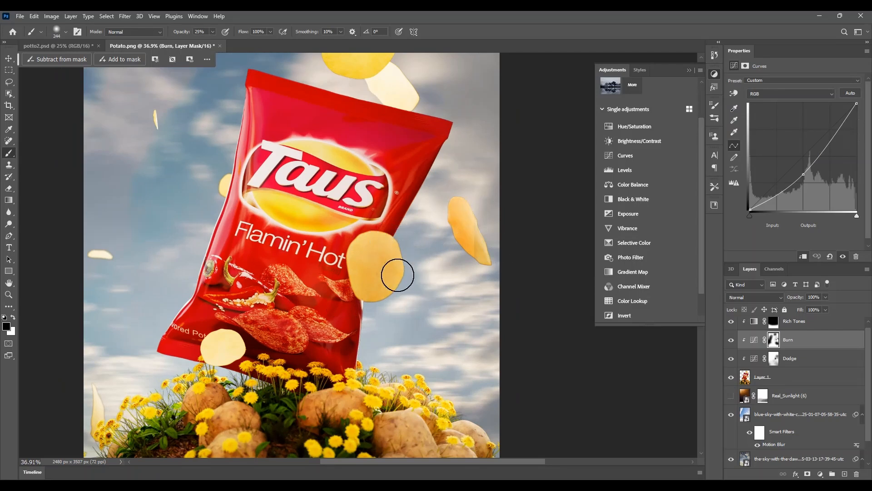
alt+scroll(347, 342, down, 3)
alt+scroll(402, 129, up, 3)
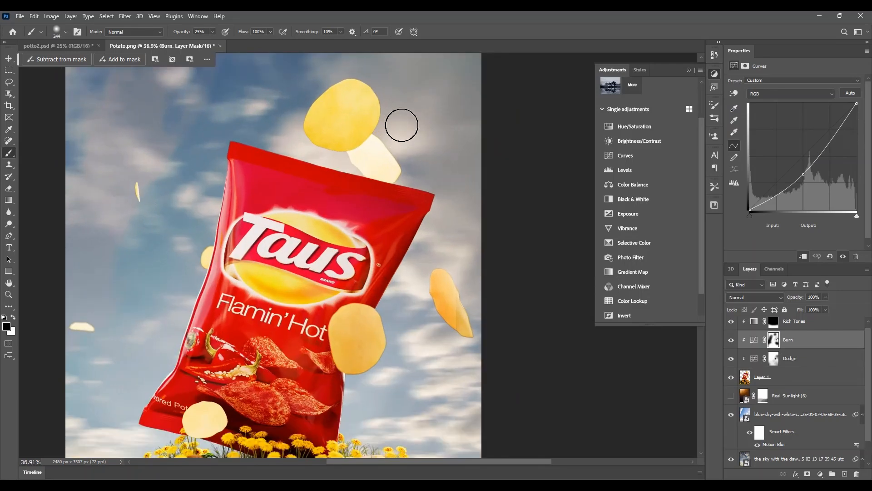
alt+scroll(392, 150, down, 5)
alt+scroll(355, 282, down, 1)
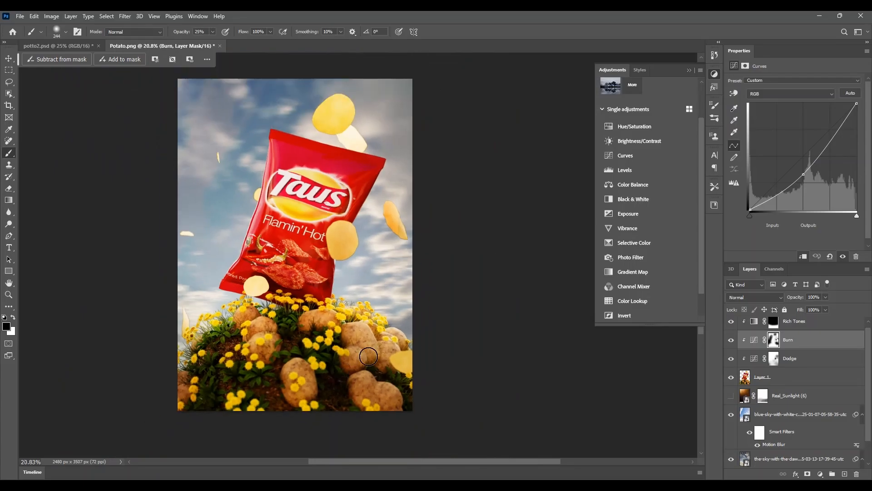
Compare the image with and without the Rich Tones layer, and scale its mask to 119.04% past the canvas bottom
scroll(761, 360, up, 1)
click(774, 327)
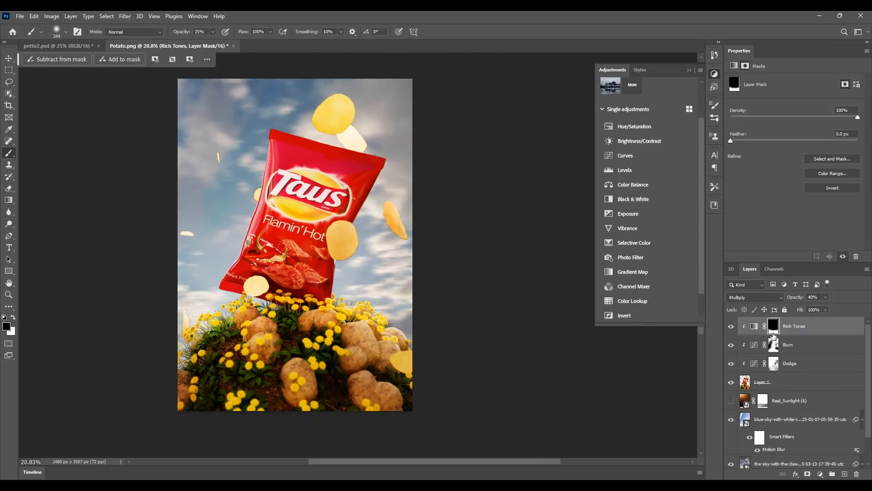
click(732, 327)
click(731, 328)
key(ctrl+t)
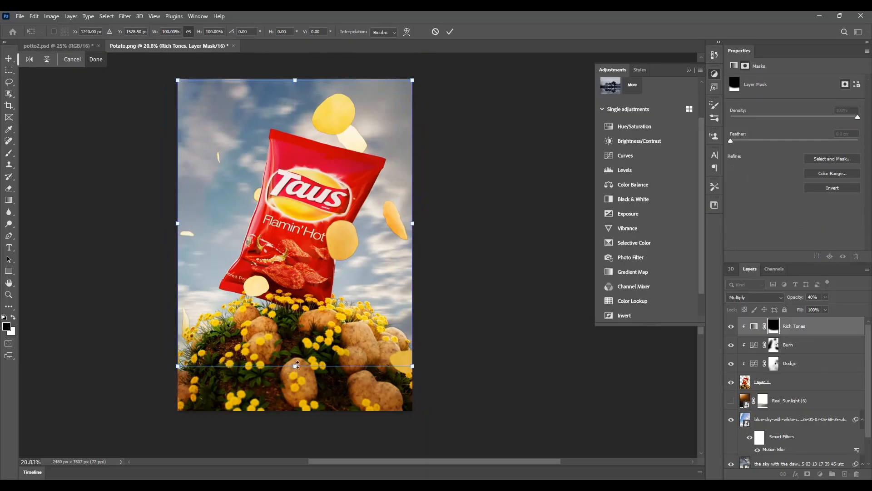
drag(296, 366, 313, 419)
drag(331, 386, 331, 380)
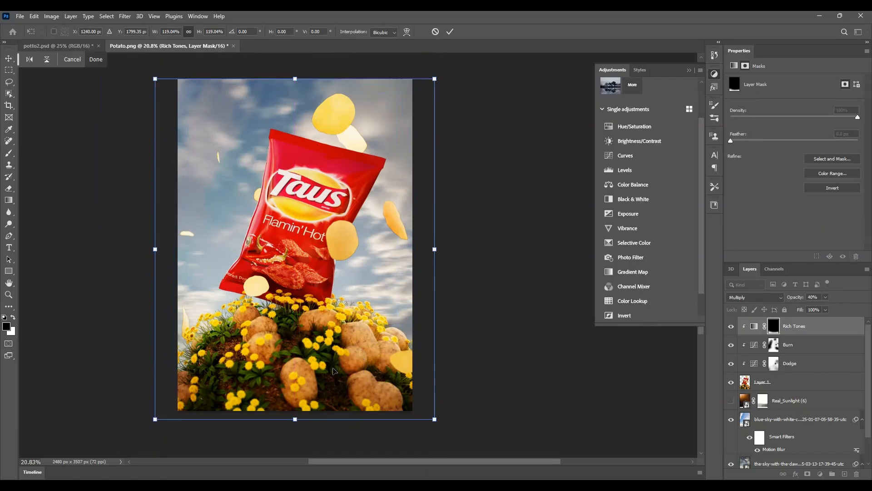
click(453, 34)
Examine the tones on the bag, flowers and potatoes both up close and across the whole poster
alt+scroll(323, 248, up, 3)
alt+scroll(323, 247, down, 3)
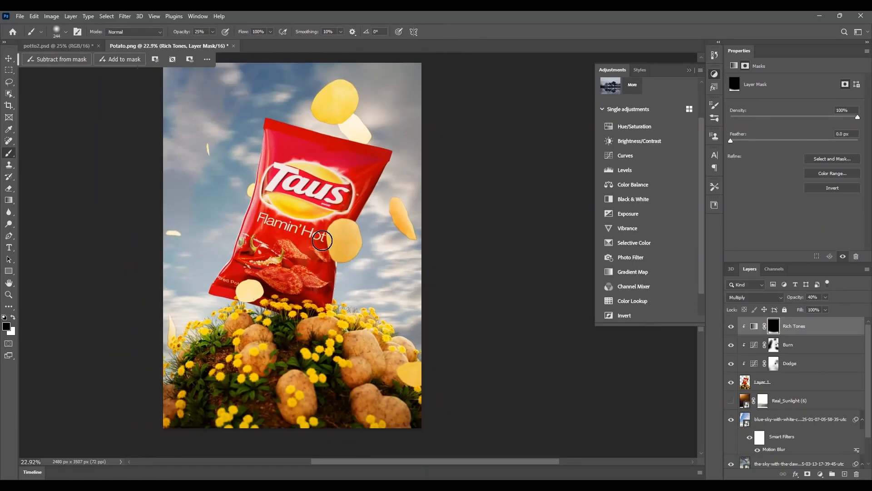
alt+scroll(370, 285, up, 3)
alt+scroll(370, 285, down, 1)
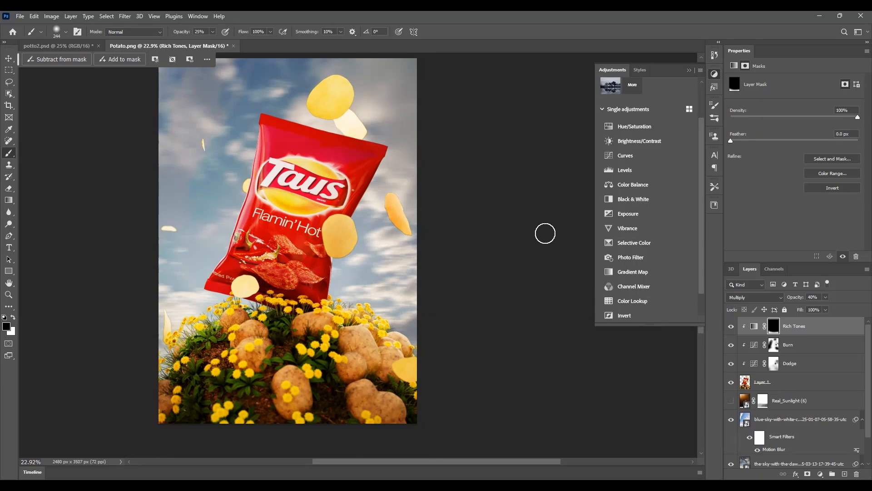
alt+scroll(336, 246, up, 3)
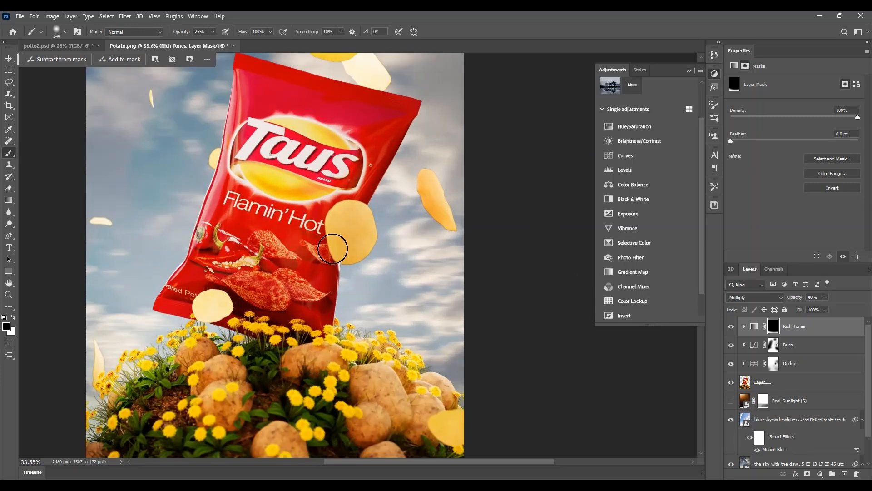
alt+scroll(341, 255, down, 1)
alt+scroll(305, 341, down, 2)
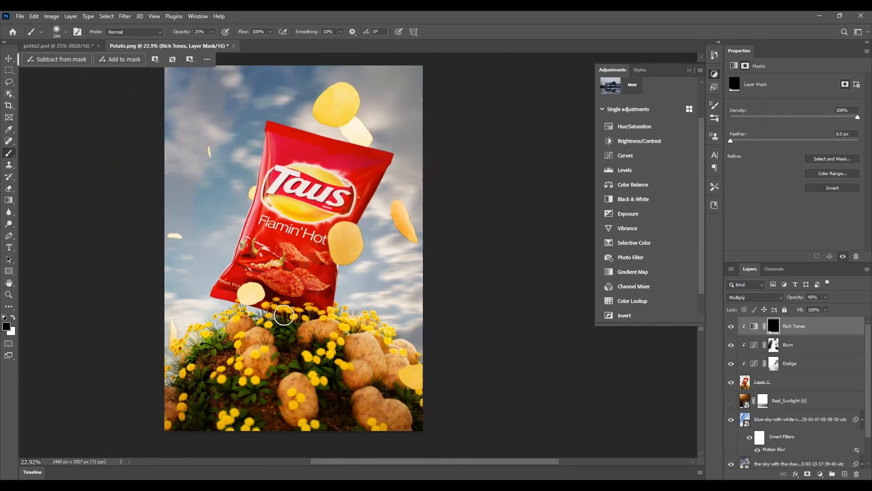
alt+scroll(306, 291, up, 3)
Paint black at 25% opacity on the Dodge layer's mask over the flowers and foliage beneath the bag
click(782, 367)
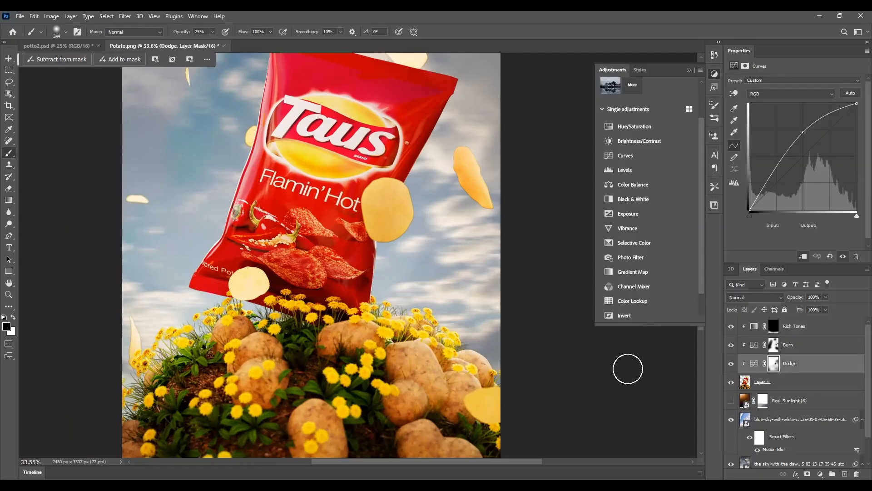
alt+scroll(227, 288, up, 1)
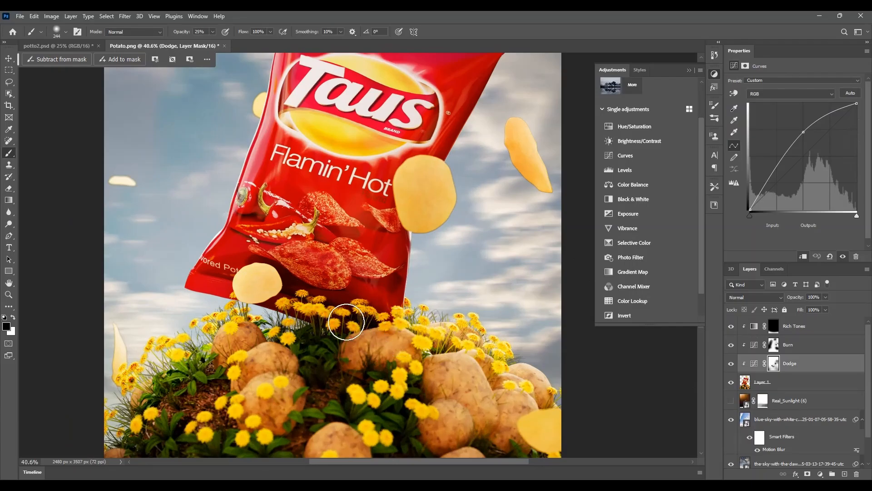
alt+scroll(345, 320, down, 7)
alt+scroll(353, 329, up, 5)
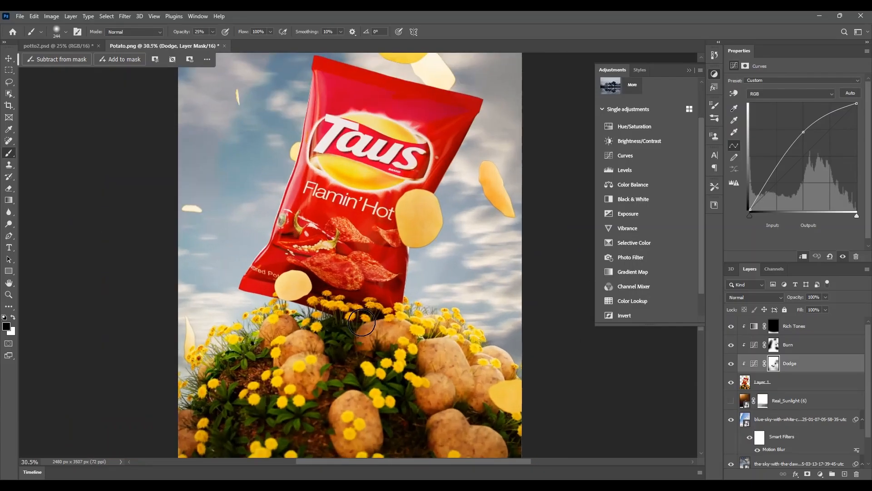
Paint black at 25% opacity on the Burn layer's mask around the lower bag and the flowers beneath it
click(773, 345)
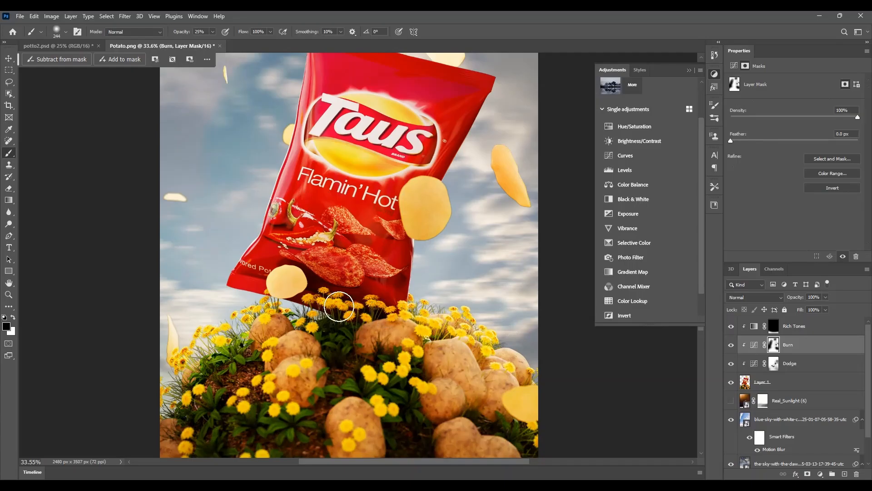
alt+scroll(307, 300, down, 3)
alt+scroll(333, 109, up, 3)
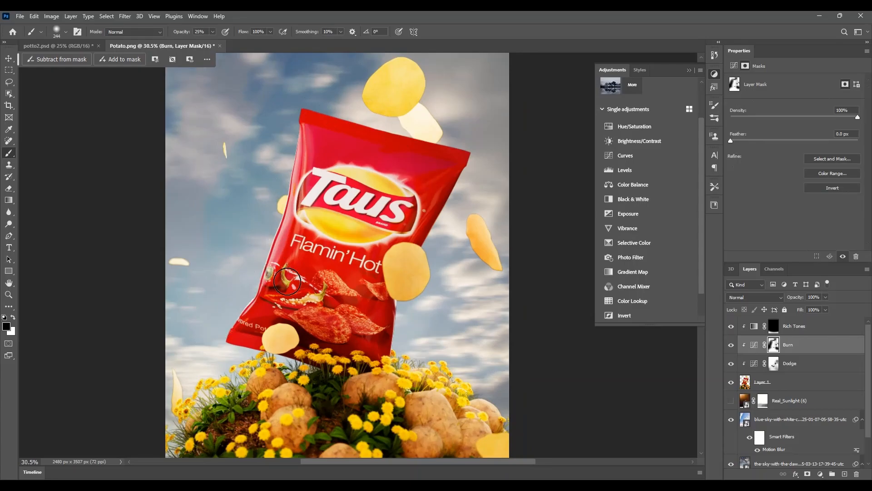
alt+scroll(421, 196, down, 6)
alt+scroll(358, 291, up, 3)
alt+scroll(357, 291, down, 1)
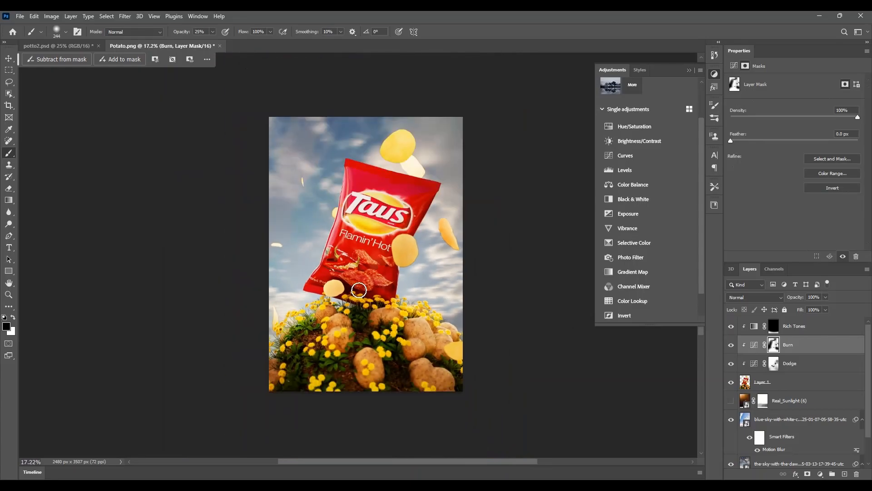
Switch to potto2.psd to inspect its red Layer 5 above the bag layer, and return to Potato.png
click(84, 49)
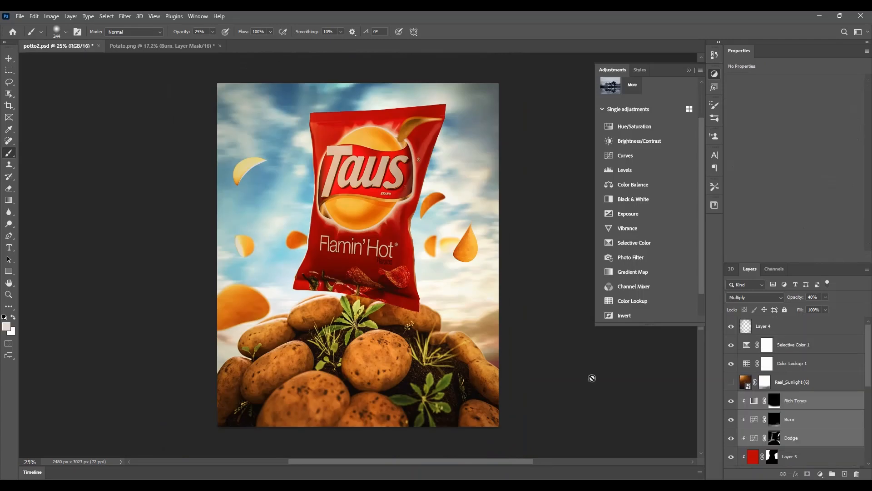
scroll(769, 402, down, 5)
click(807, 346)
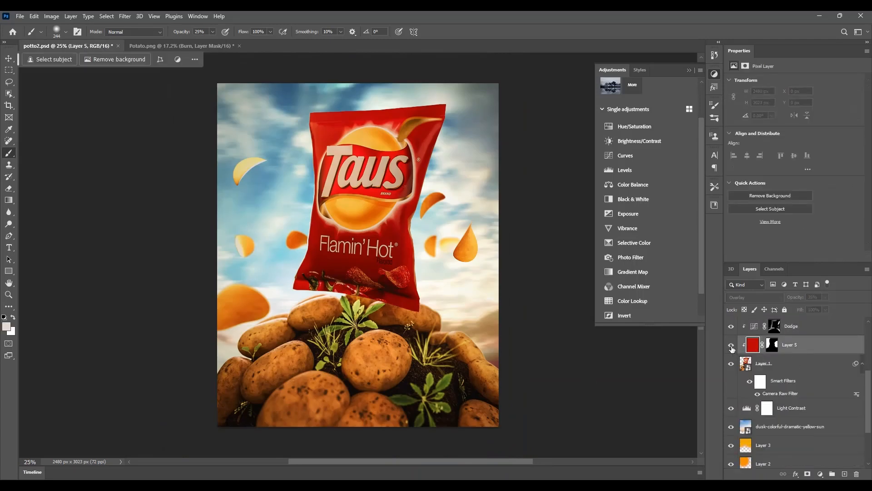
click(180, 46)
scroll(796, 393, up, 1)
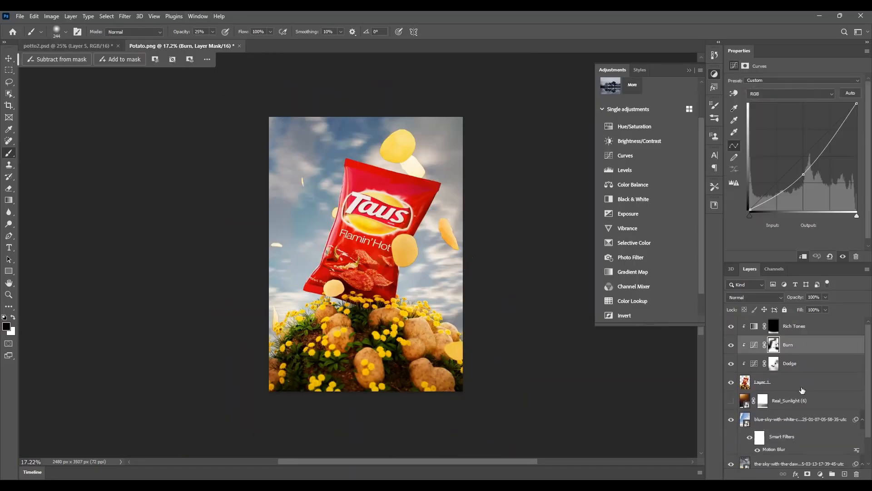
Undo an extra mask on the Burn layer, add a clipped bright red Solid Color fill above it, and select the fill's mask
click(808, 474)
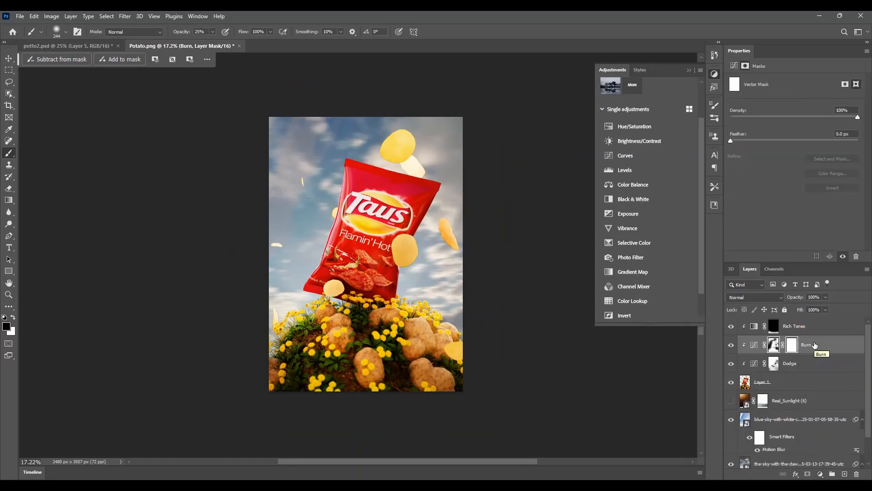
key(ctrl+z)
click(820, 474)
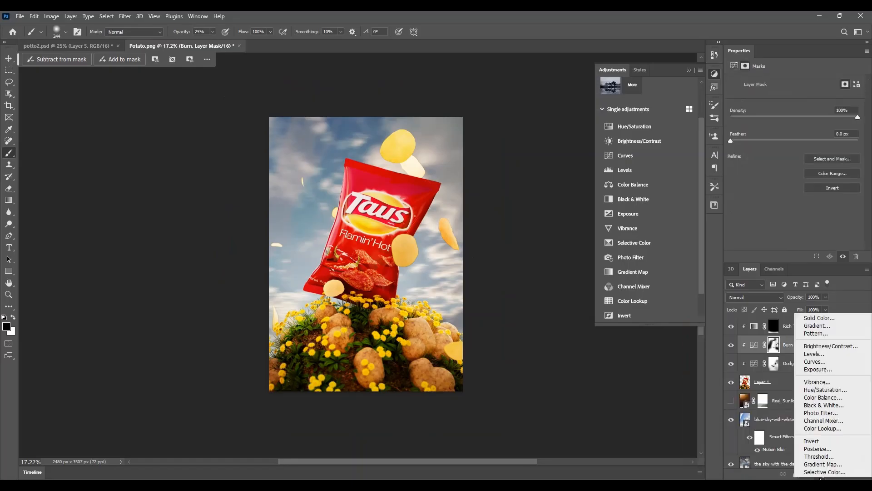
click(806, 318)
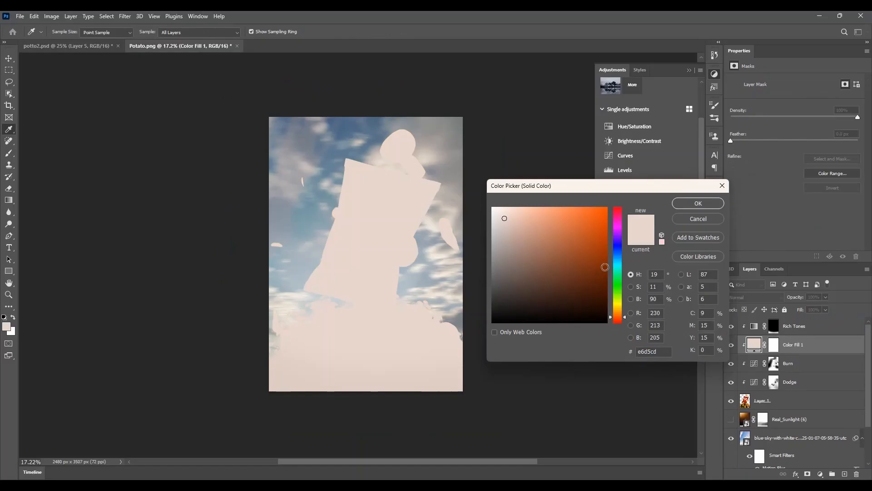
mouse_move(618, 273)
mouse_down()
mouse_move(621, 204)
mouse_move(611, 204)
mouse_up()
click(695, 204)
alt+scroll(355, 305, up, 3)
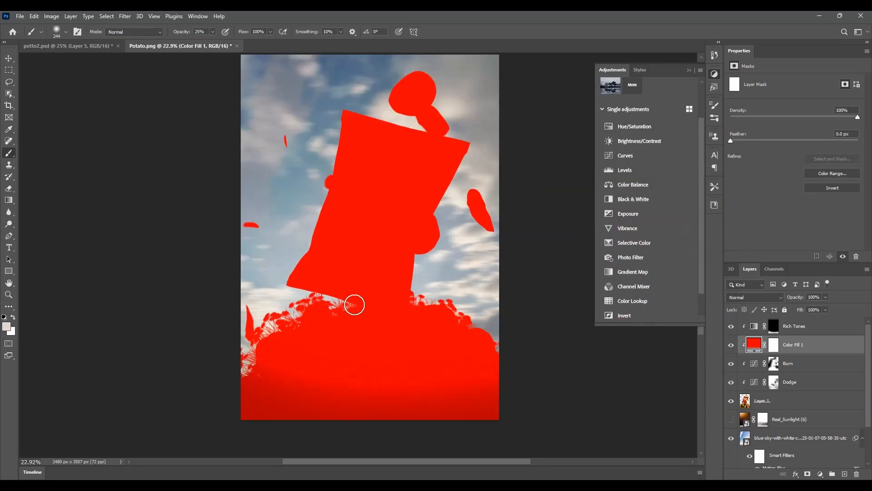
alt+scroll(355, 306, down, 2)
click(772, 346)
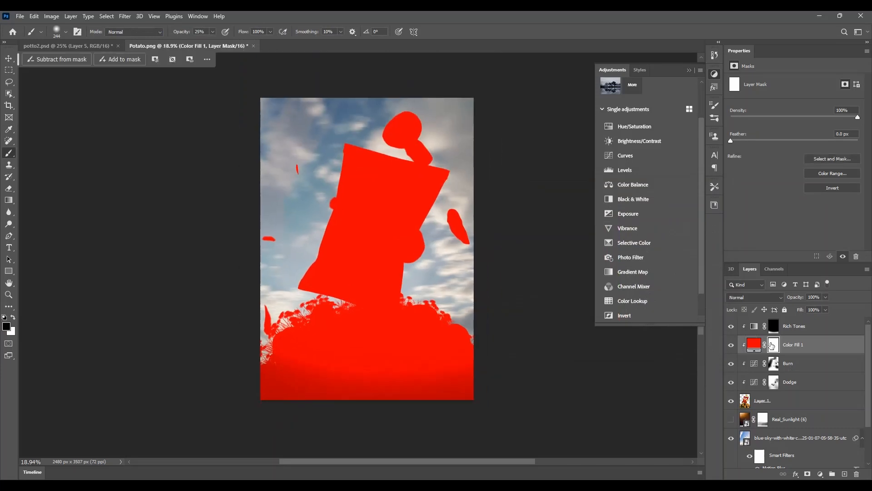
Check the red Layer 5 in potto2.psd and set the fill layer's color in Potato.png to b41212
click(68, 46)
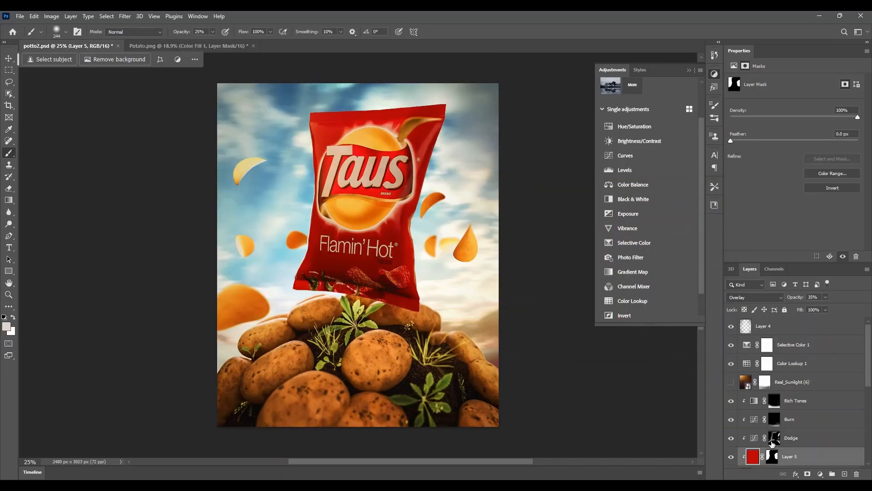
click(755, 459)
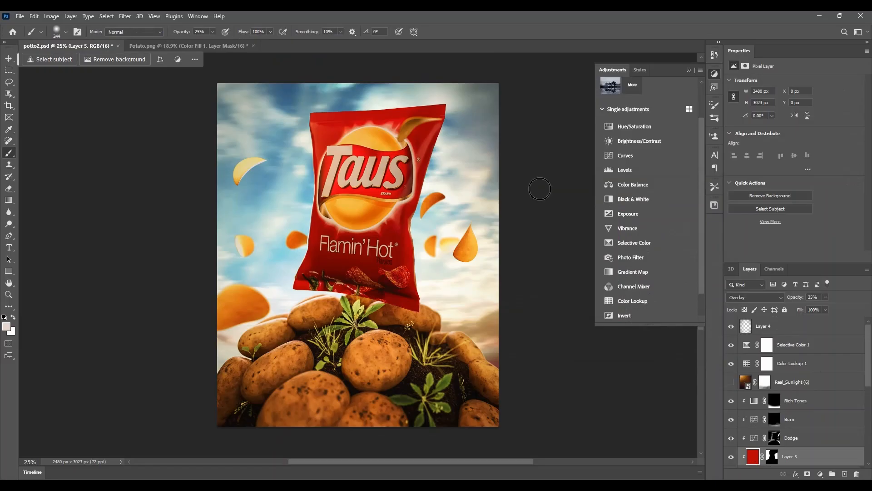
click(188, 46)
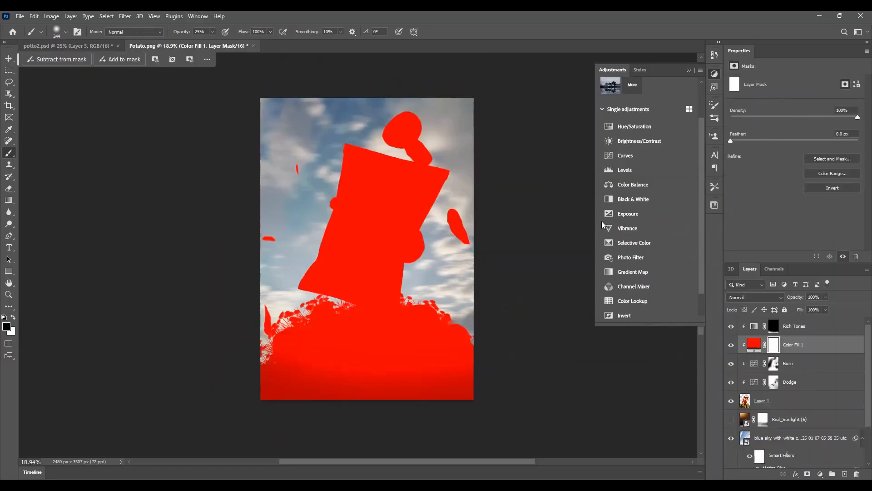
double_click(754, 344)
text(b41212)
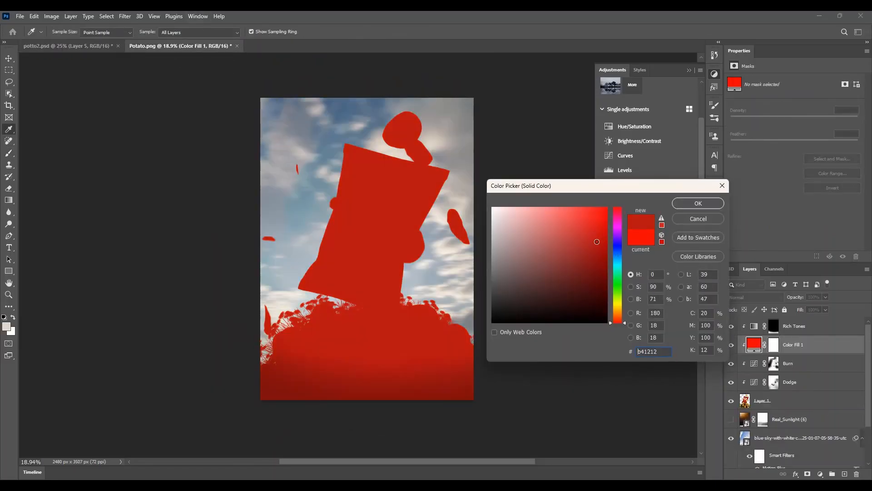
click(696, 205)
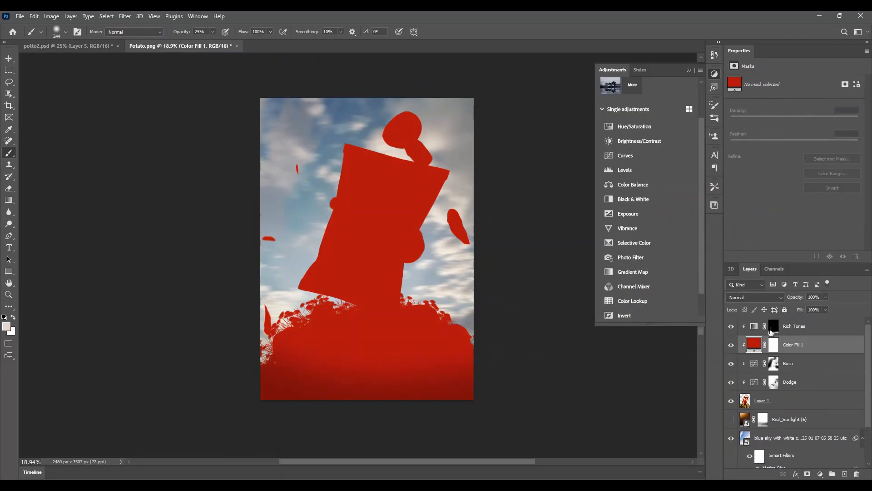
Set the red fill layer's blend mode to Overlay and select its mask
click(773, 298)
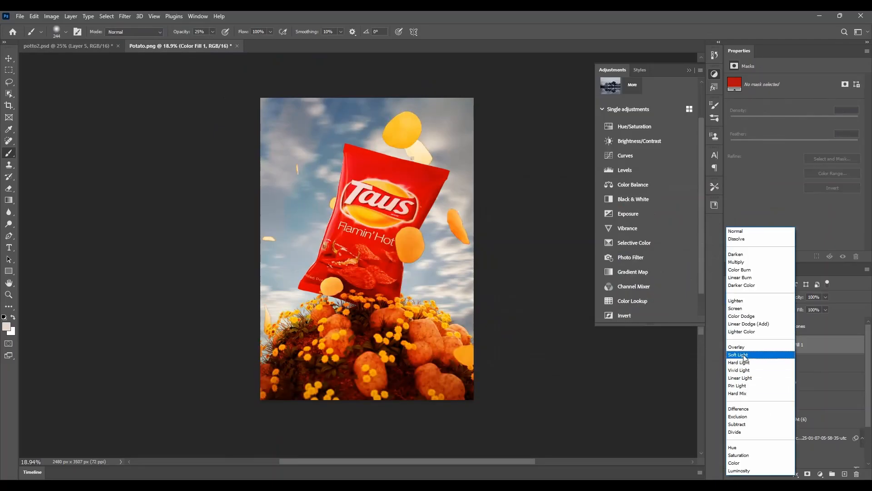
click(745, 347)
click(773, 346)
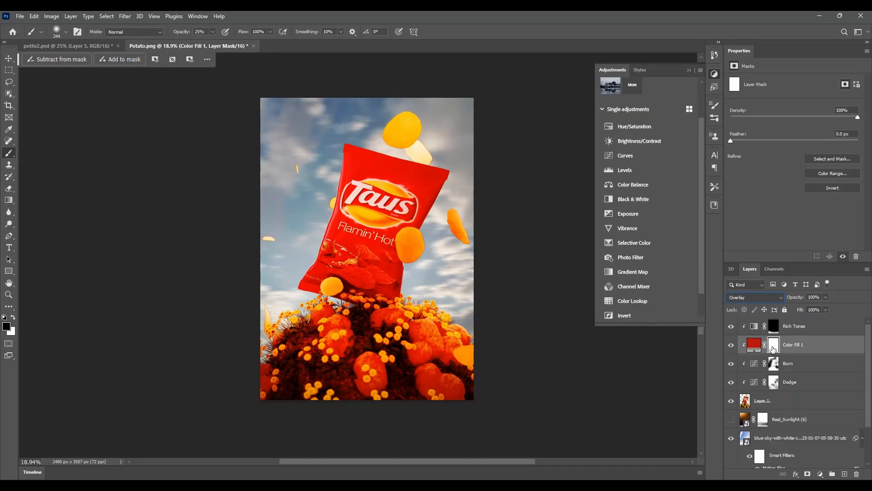
Invert the red fill layer's mask to black and prepare the Brush with white as the foreground color
key(ctrl+i)
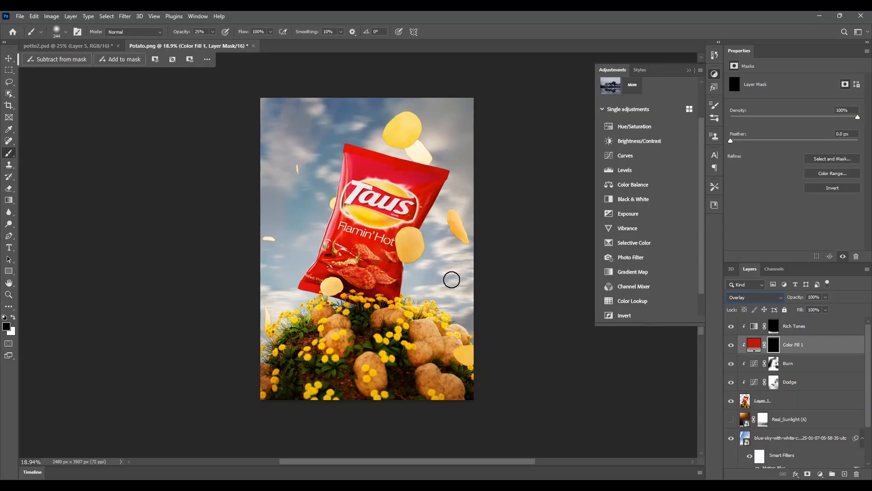
click(8, 58)
alt+scroll(306, 253, up, 3)
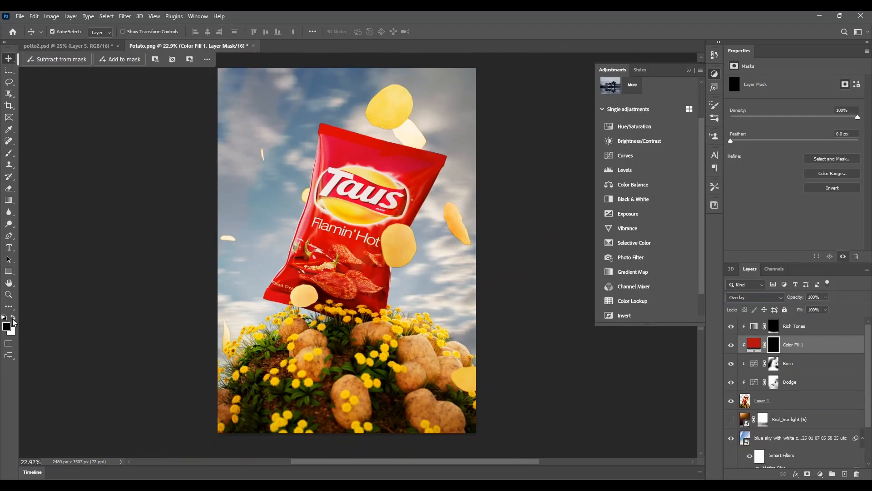
click(13, 318)
click(9, 153)
alt+scroll(324, 308, up, 4)
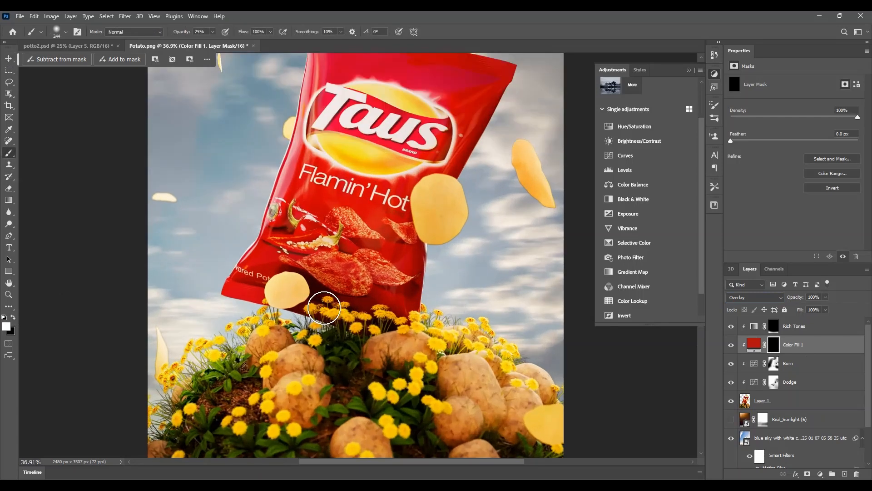
Set the brush size to 291 px and paint the red tint onto the flying chip to the right of the bag
right_click(322, 305)
click(319, 293)
right_click(323, 286)
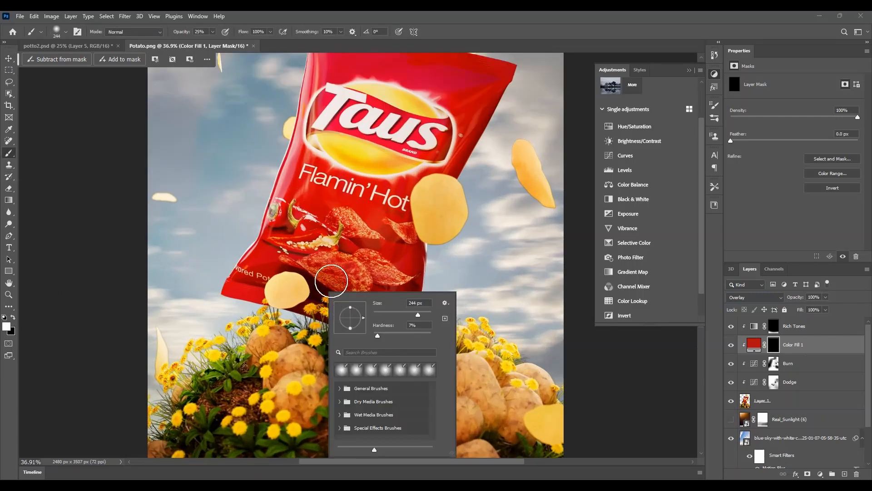
mouse_move(308, 268)
alt+right_down()
mouse_move(336, 287)
mouse_move(352, 286)
alt+right_up()
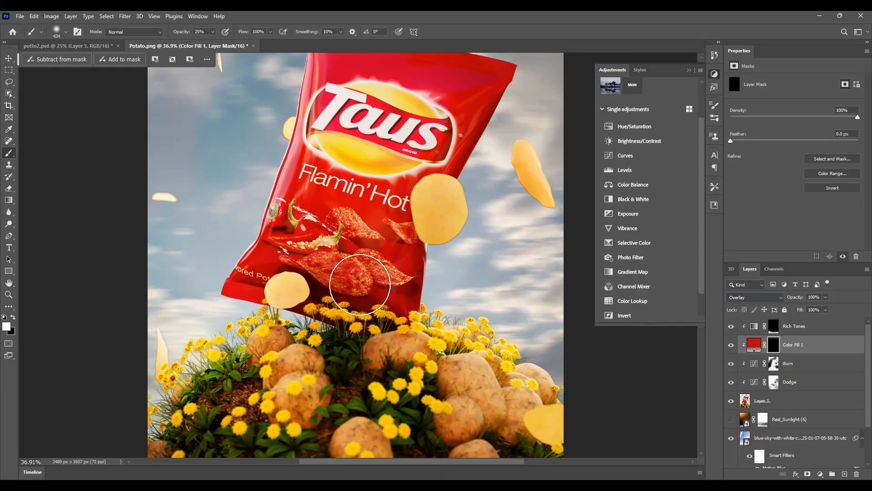
alt+scroll(450, 234, up, 2)
alt+right_drag(453, 224, 426, 234)
click(580, 195)
click(570, 182)
click(537, 130)
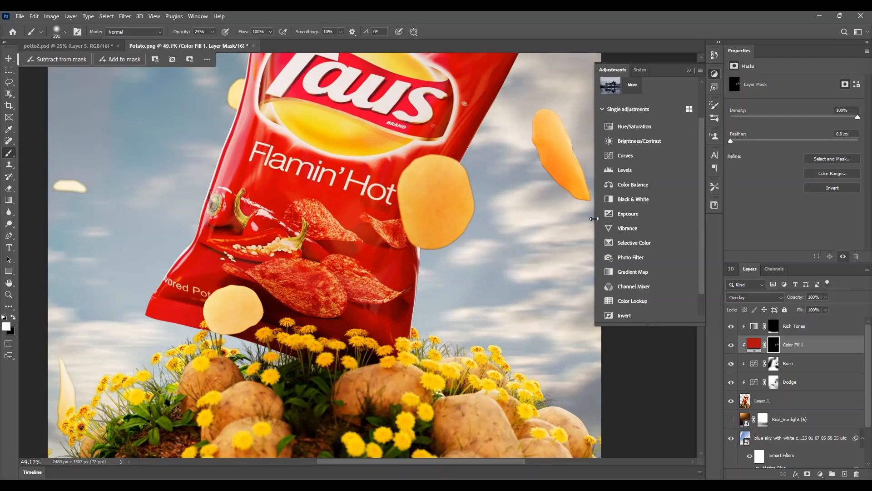
Paint the red tint on the two chips in front of the bag and the small chips along the image's left edge
alt+scroll(414, 244, down, 2)
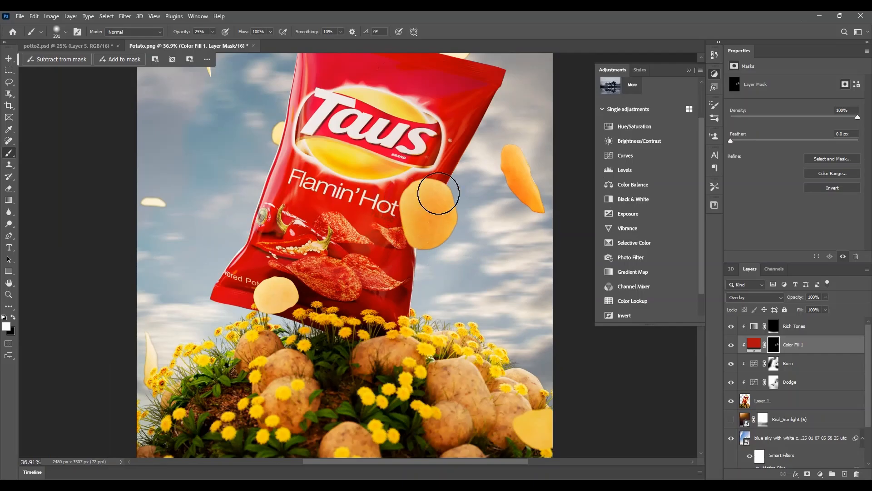
mouse_move(438, 193)
mouse_down()
mouse_move(414, 220)
mouse_move(430, 234)
mouse_move(443, 213)
mouse_up()
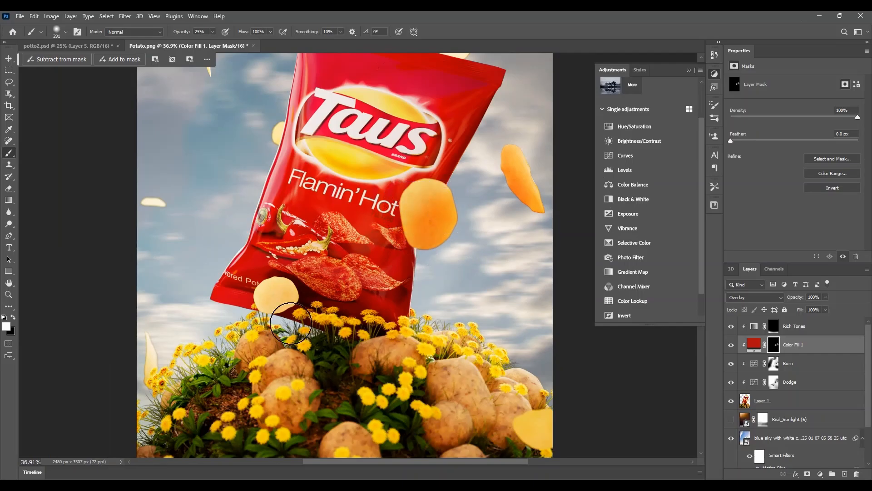
drag(291, 323, 282, 301)
alt+scroll(176, 273, up, 2)
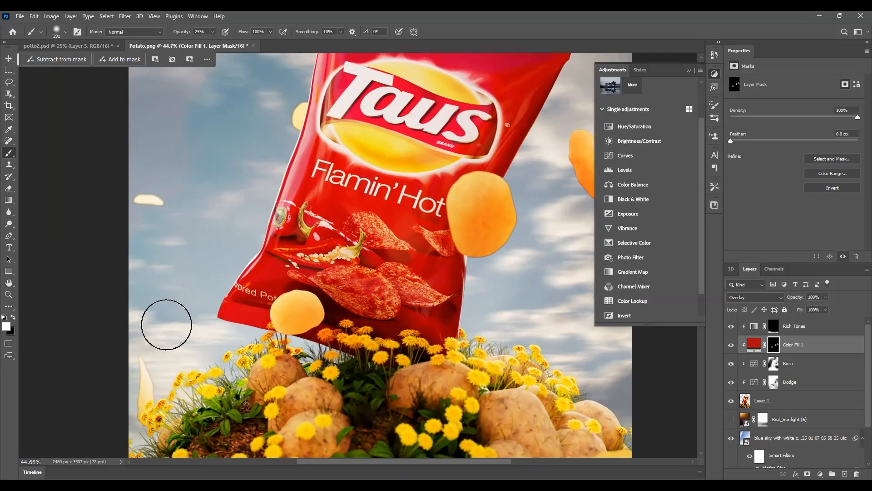
mouse_move(136, 370)
mouse_down()
mouse_move(121, 400)
mouse_move(137, 409)
mouse_move(120, 437)
mouse_up()
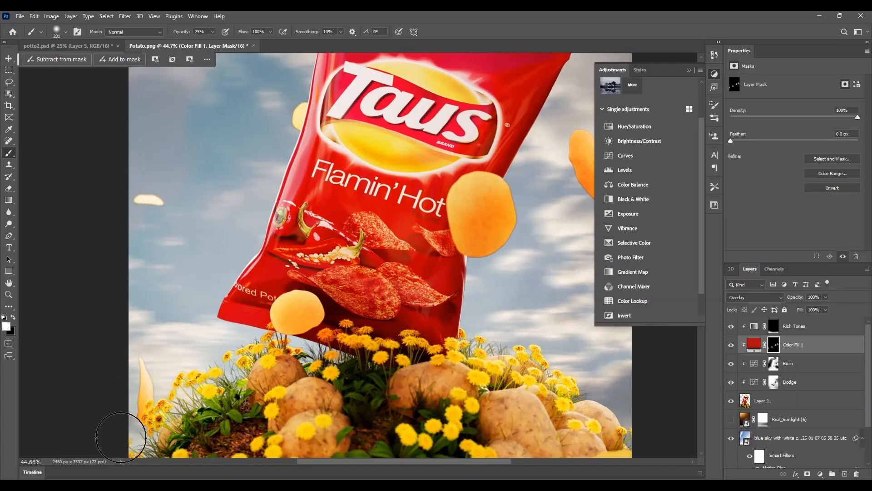
drag(154, 202, 110, 203)
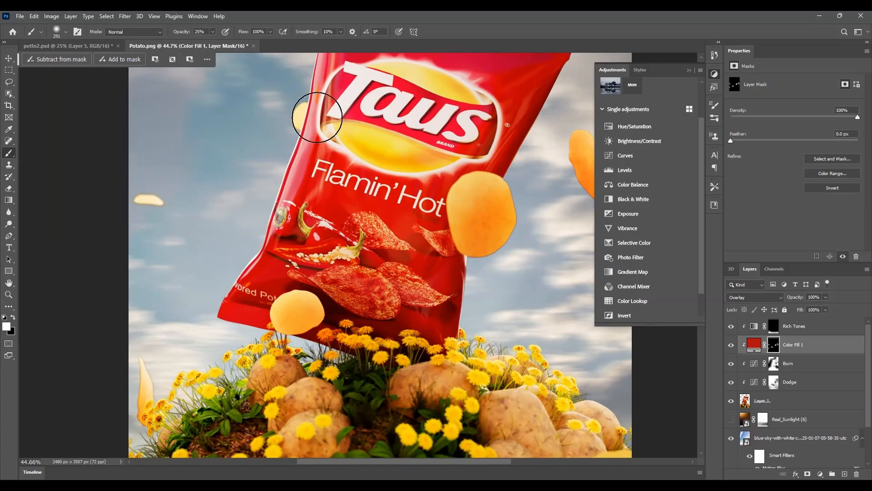
Undo a light tint stroke on the chip above the bag, set brush opacity to 70%, and paint that chip more strongly
alt+scroll(232, 300, down, 8)
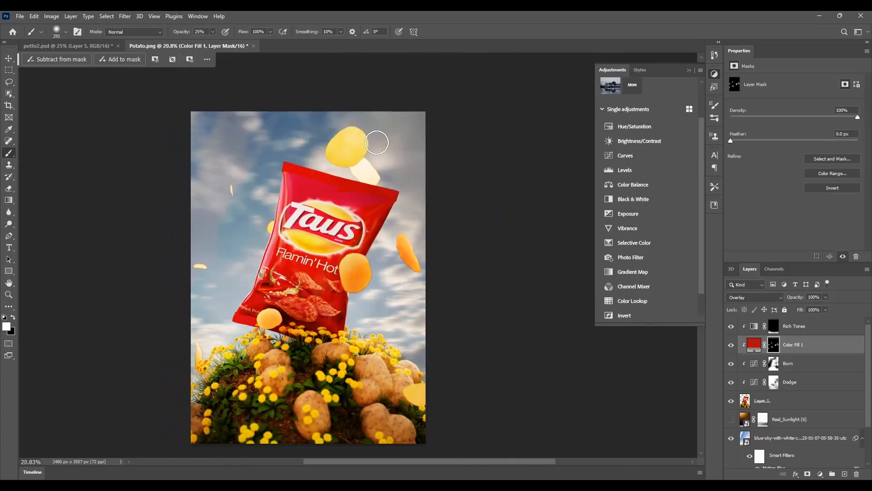
mouse_move(377, 142)
mouse_down()
mouse_move(345, 149)
mouse_move(363, 141)
mouse_up()
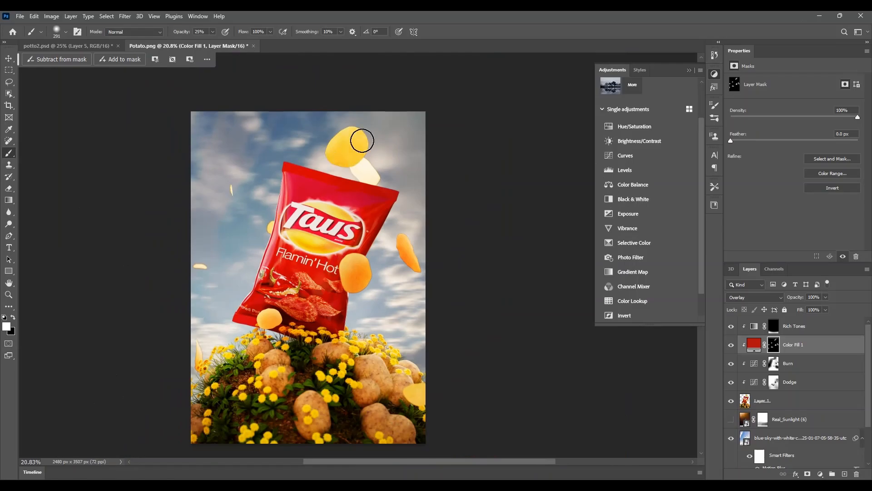
alt+scroll(362, 141, up, 4)
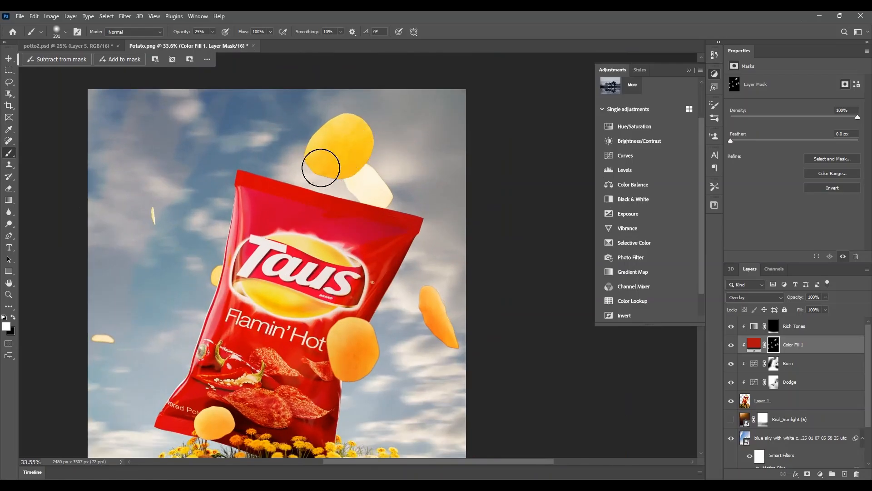
key(ctrl+z)
drag(200, 35, 197, 35)
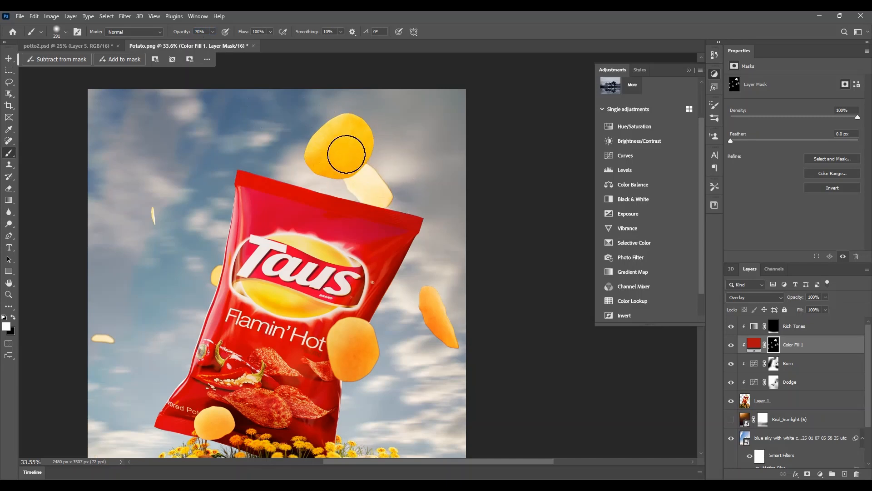
alt+scroll(334, 157, down, 4)
alt+scroll(352, 148, up, 5)
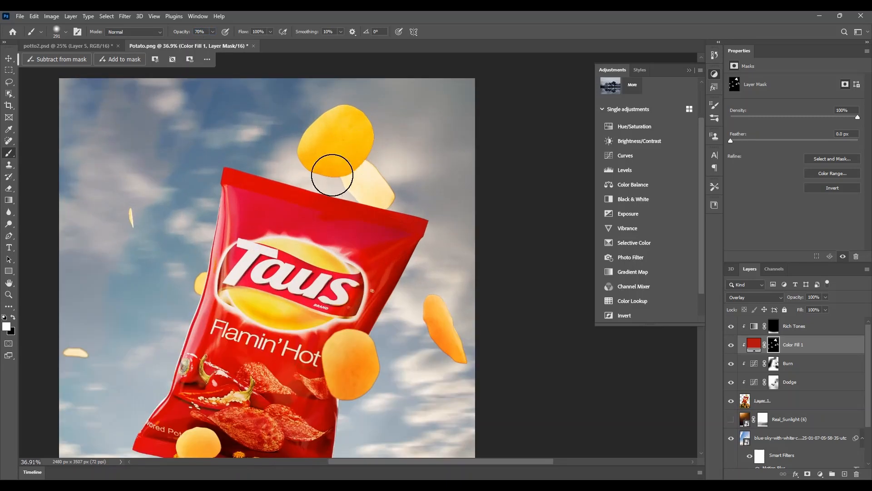
alt+scroll(370, 234, down, 3)
alt+scroll(372, 329, up, 3)
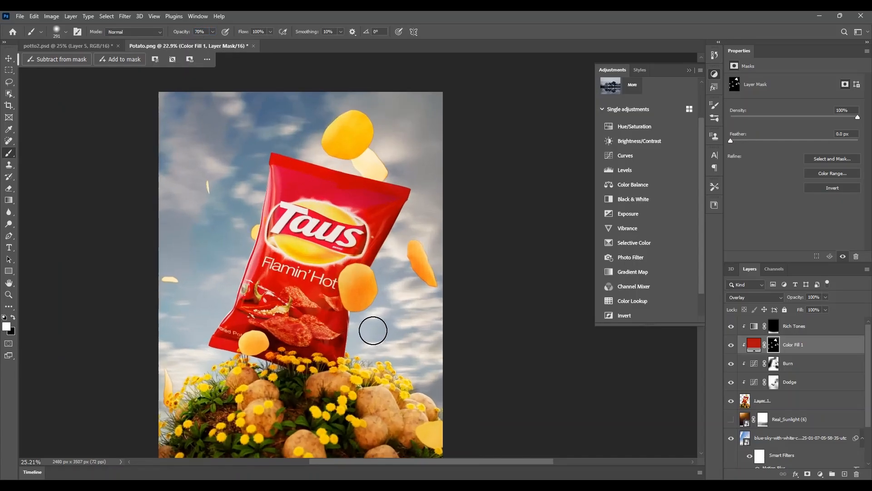
alt+scroll(361, 353, down, 2)
alt+scroll(389, 388, up, 2)
Try painting the red tint over the potatoes at the right of the mound with a 587 px brush
right_click(380, 357)
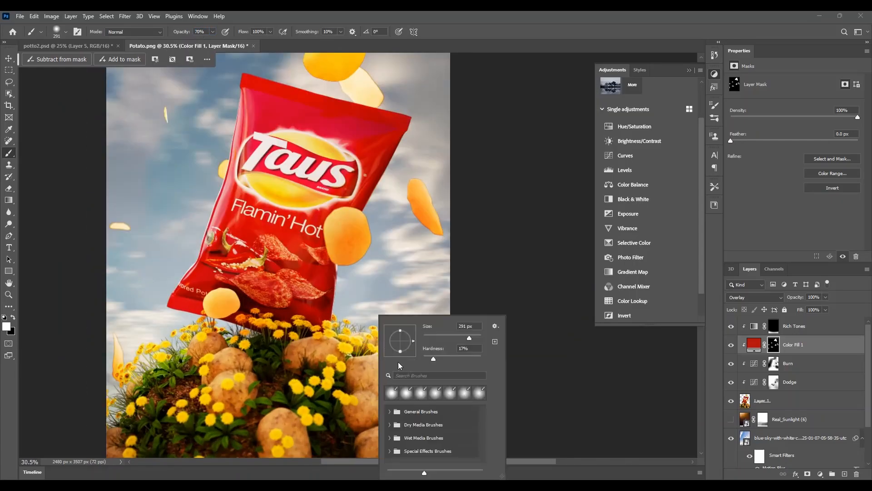
alt+right_drag(350, 344, 372, 345)
click(386, 364)
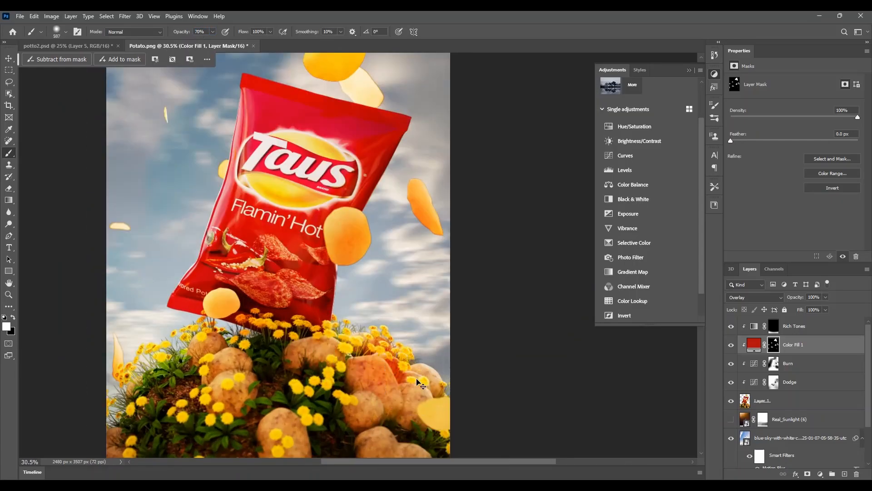
alt+scroll(389, 347, down, 2)
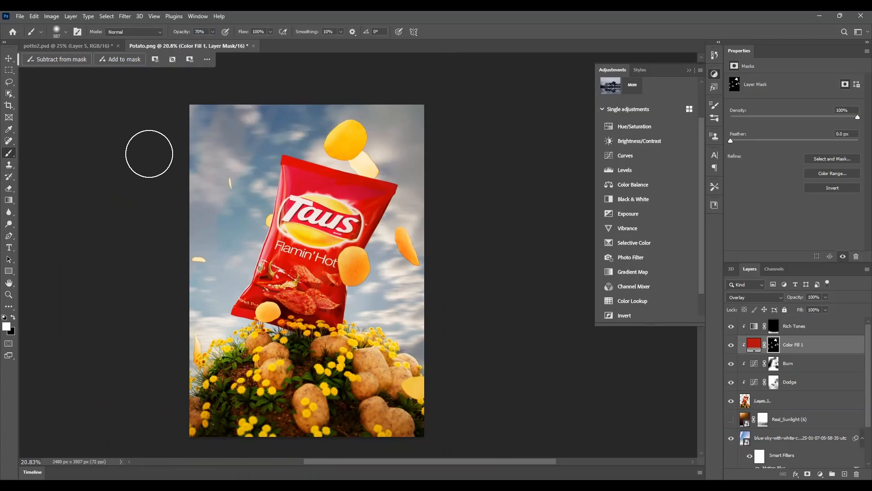
alt+scroll(364, 362, down, 1)
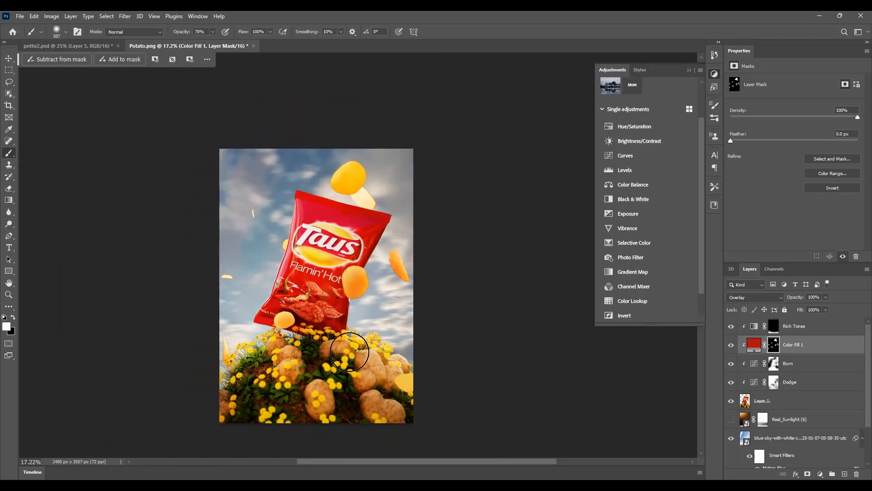
Select the Rich Tones mask and turn on the visibility of the Real_Sunlight (6) layer
click(8, 60)
click(774, 328)
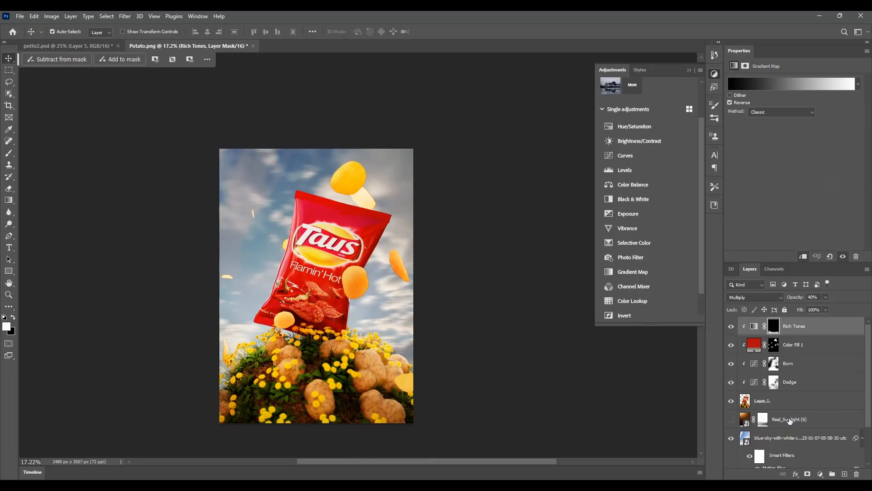
scroll(769, 423, down, 1)
click(731, 402)
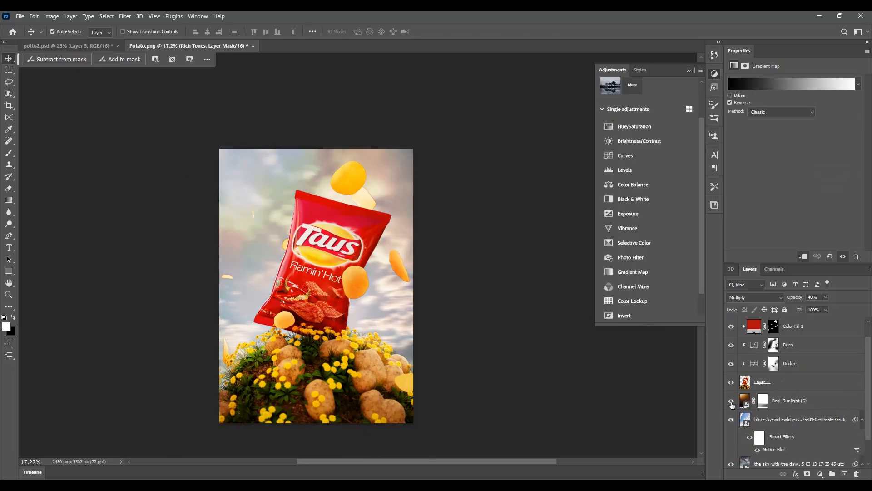
click(731, 402)
click(731, 401)
Set the Real_Sunlight (6) layer's blend mode to Color Dodge and compare the image with that layer hidden and shown
double_click(779, 402)
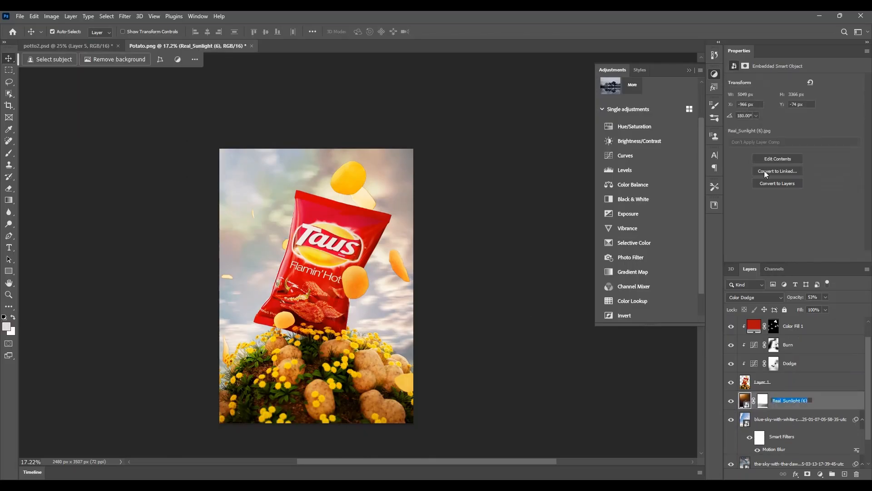
click(760, 300)
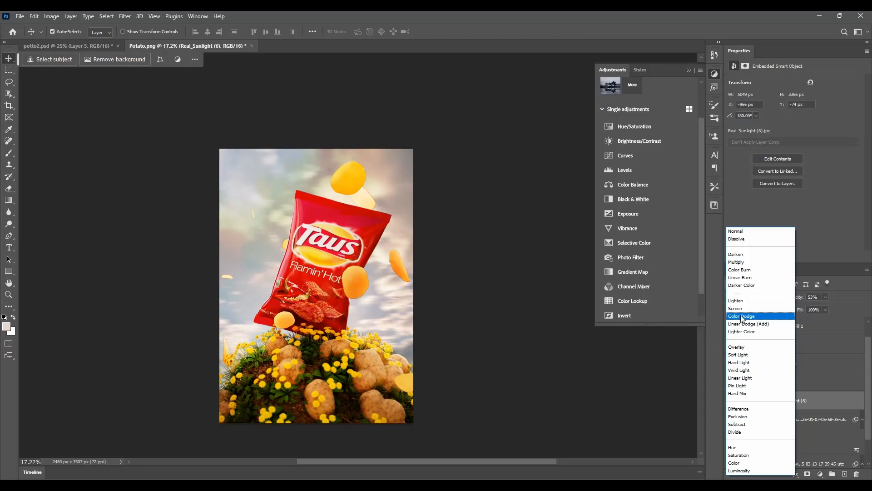
click(741, 316)
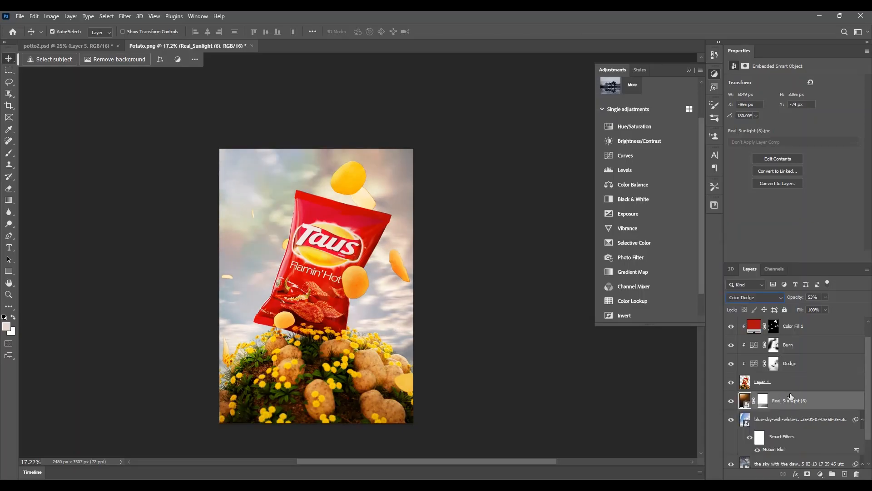
click(730, 402)
click(730, 402)
alt+scroll(325, 268, up, 3)
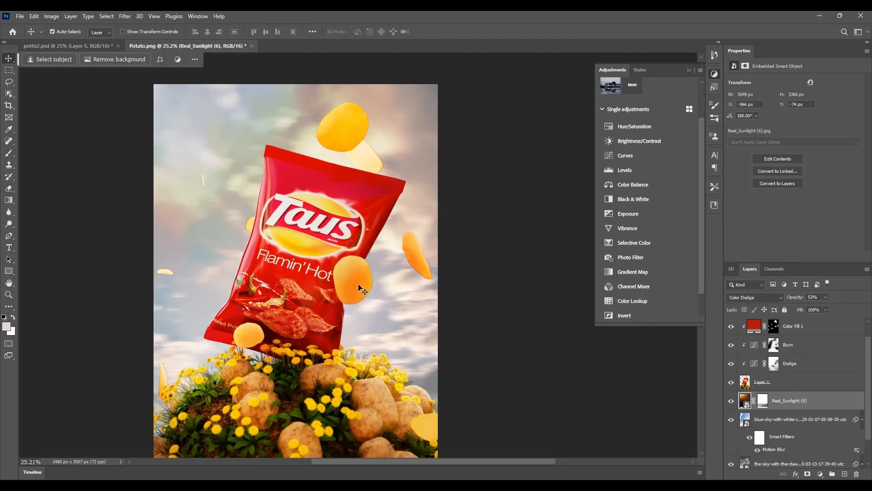
alt+scroll(325, 268, down, 4)
alt+scroll(344, 245, up, 2)
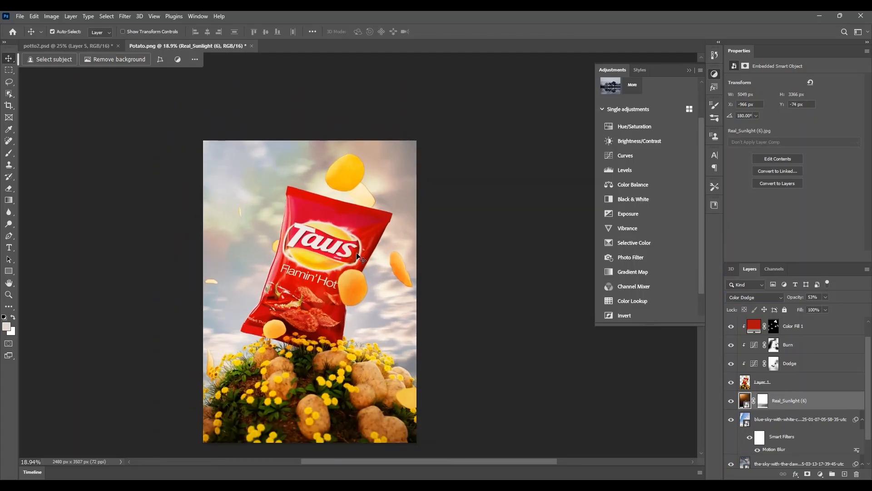
alt+scroll(345, 245, down, 4)
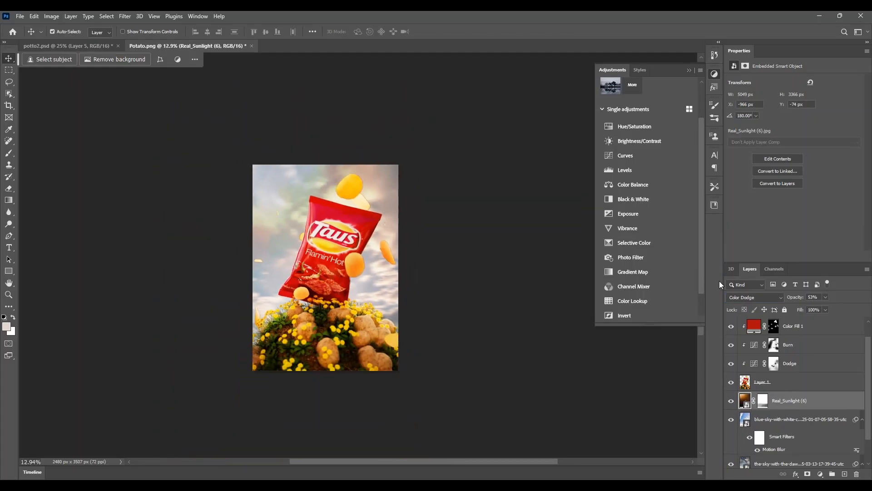
click(759, 297)
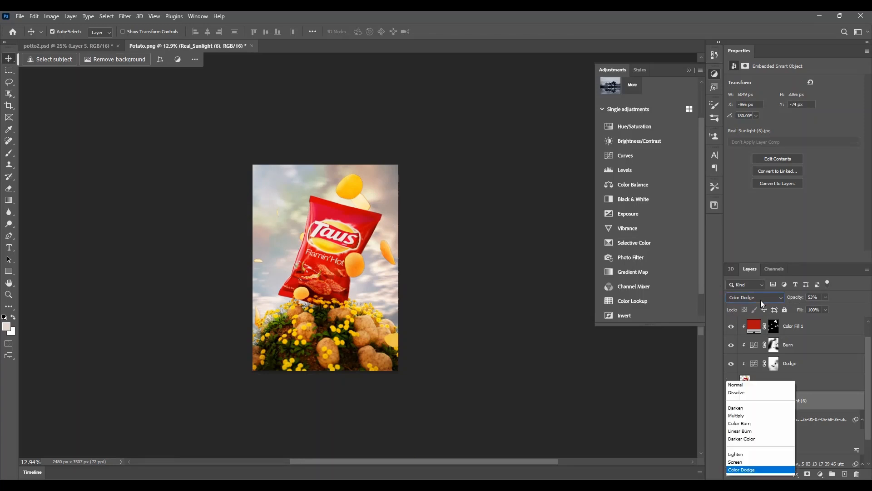
click(810, 236)
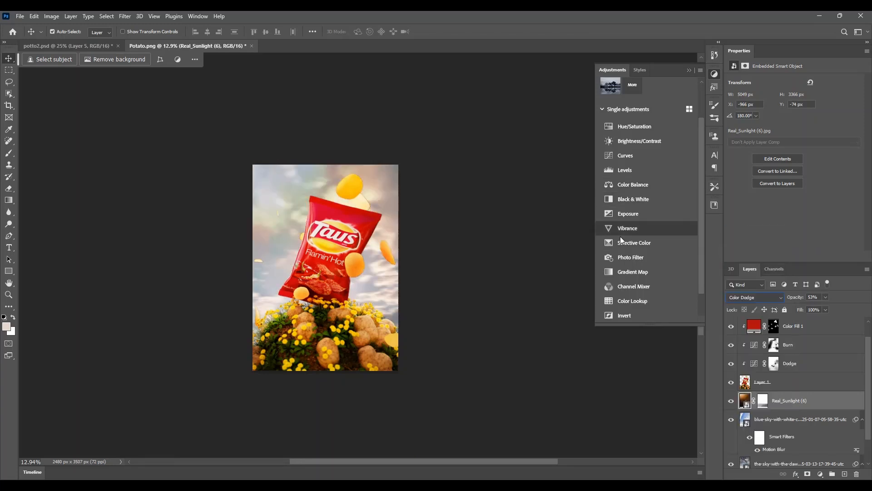
Add a Color Lookup adjustment layer above Real_Sunlight (6) and move it directly above the Color Fill 1 layer
scroll(618, 249, up, 1)
scroll(618, 249, down, 1)
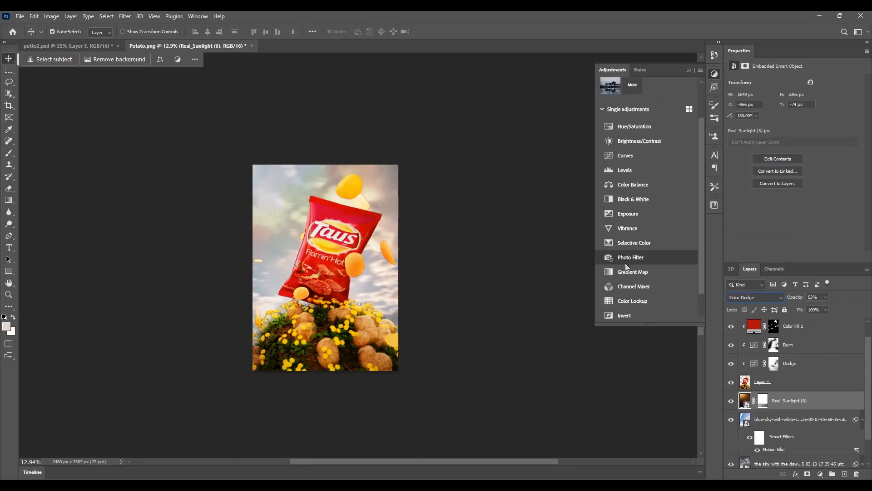
click(642, 301)
drag(789, 402, 796, 322)
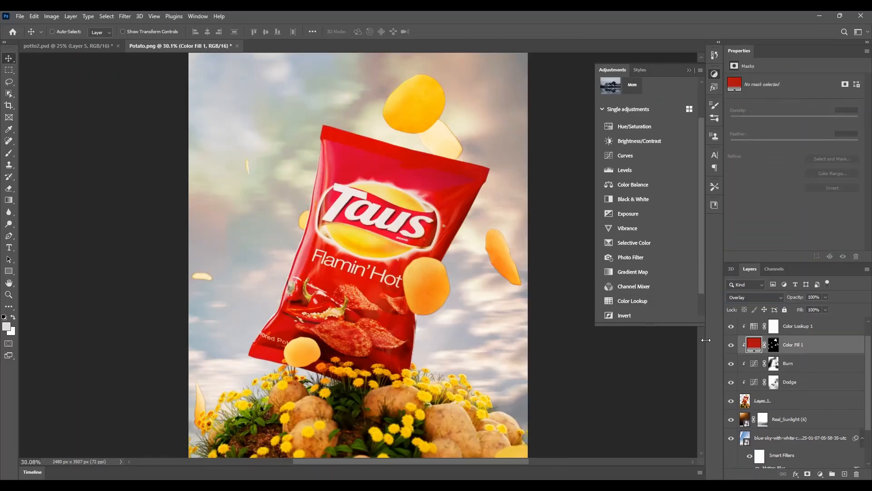
Undo the Color Lookup layer's move and release Color Fill 1 from its clipping mask
key(ctrl+z)
alt+click(756, 335)
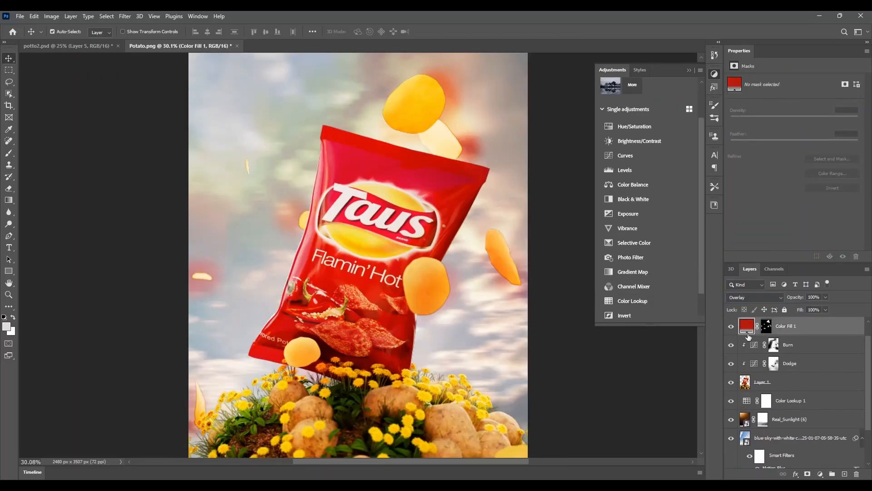
alt+scroll(471, 300, down, 2)
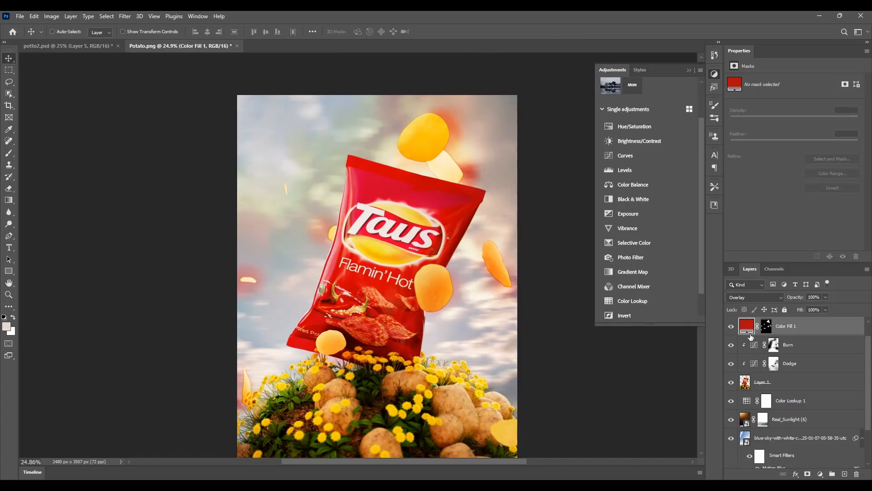
Undo the clipping mask release on Color Fill 1 and the Color Lookup layer added above Real_Sunlight (6)
key(ctrl+z)
key(ctrl+z)
scroll(769, 343, up, 1)
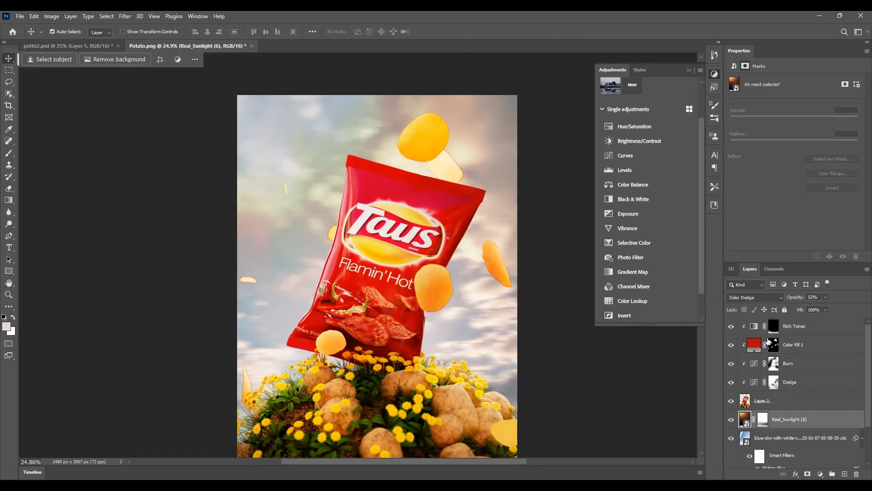
Add a Color Lookup adjustment layer above the Rich Tones layer and select its adjustment thumbnail
click(795, 333)
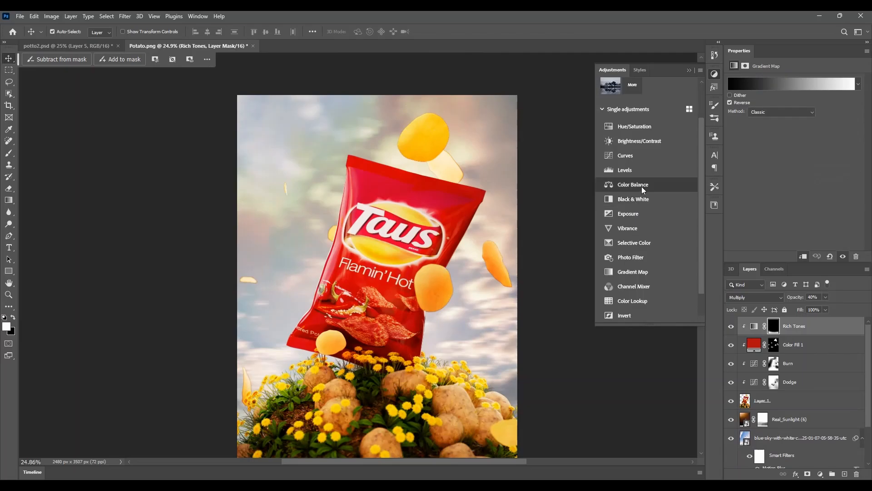
click(637, 301)
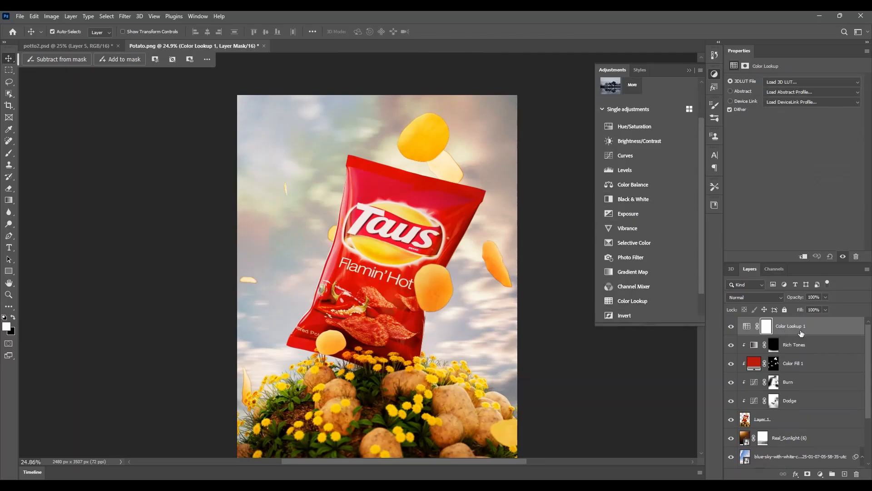
click(748, 327)
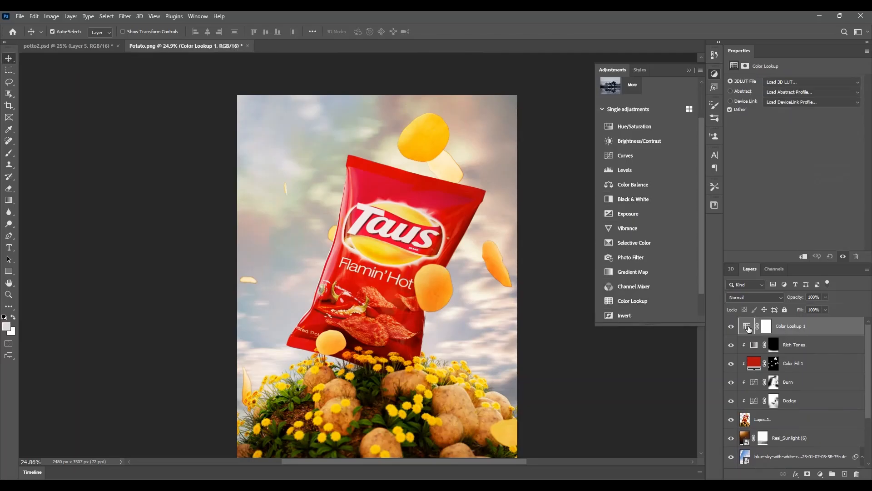
Try the built-in 3D LUTs on the Color Lookup layer one after another, from 2Strip.look to TensionGreen.3DL
click(793, 81)
click(767, 118)
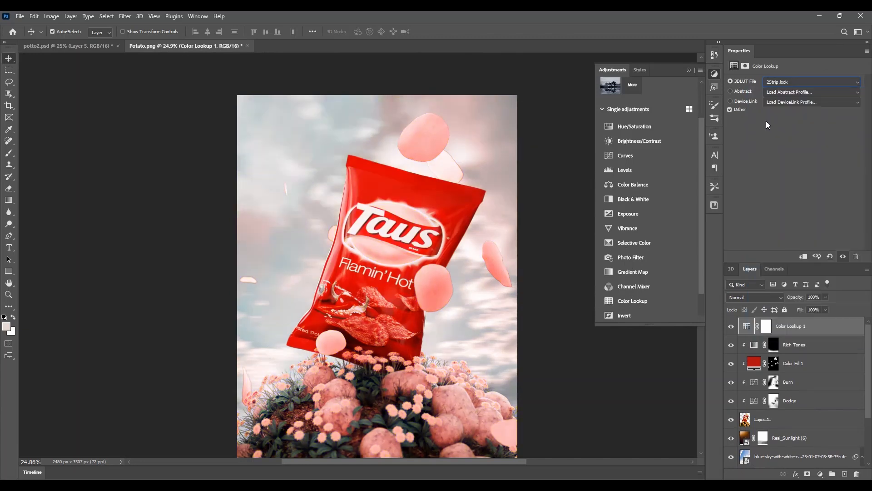
key(Down)
key(Down)
key(Down)
key(Down)
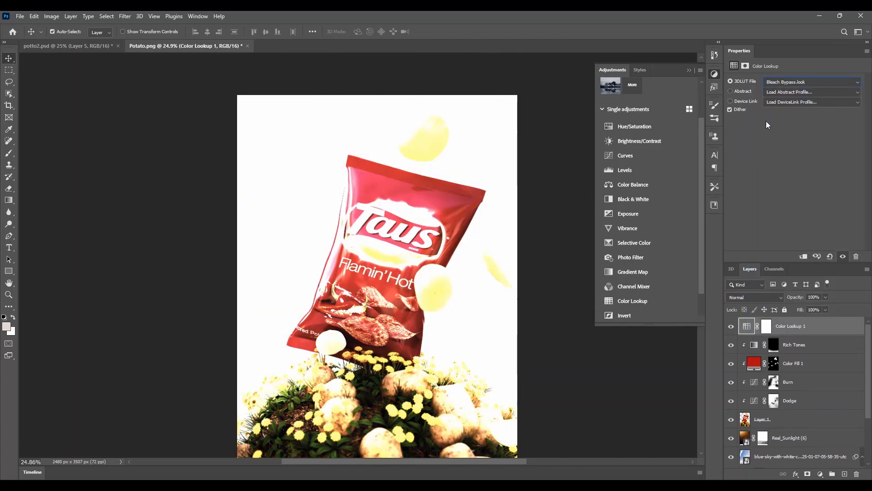
key(Down)
key(Down)
key(Down)
key(Down)
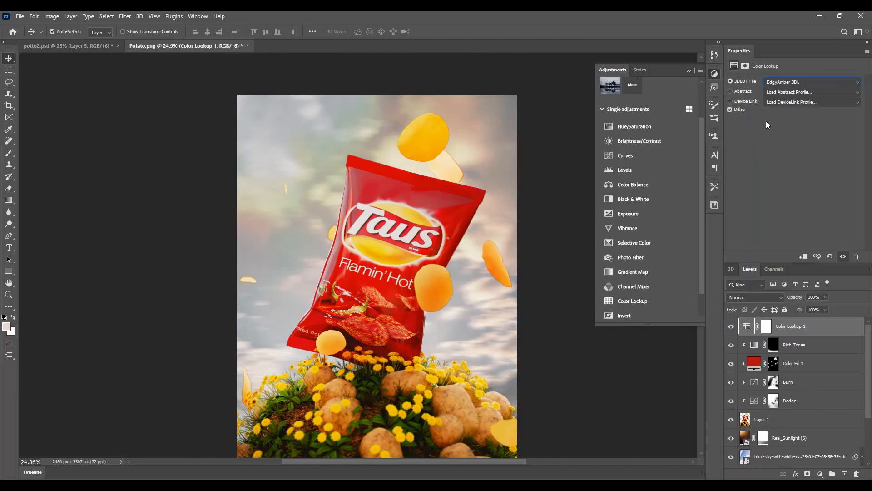
key(Down)
key(Down)
key(Down)
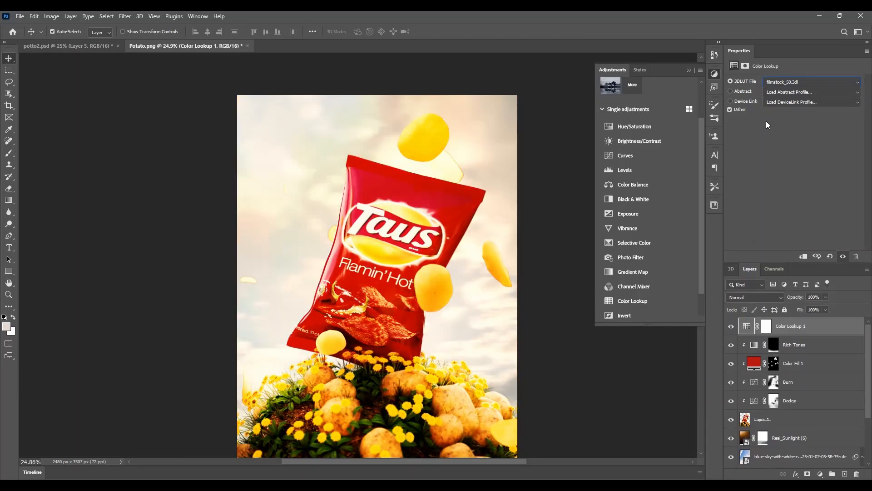
key(Down)
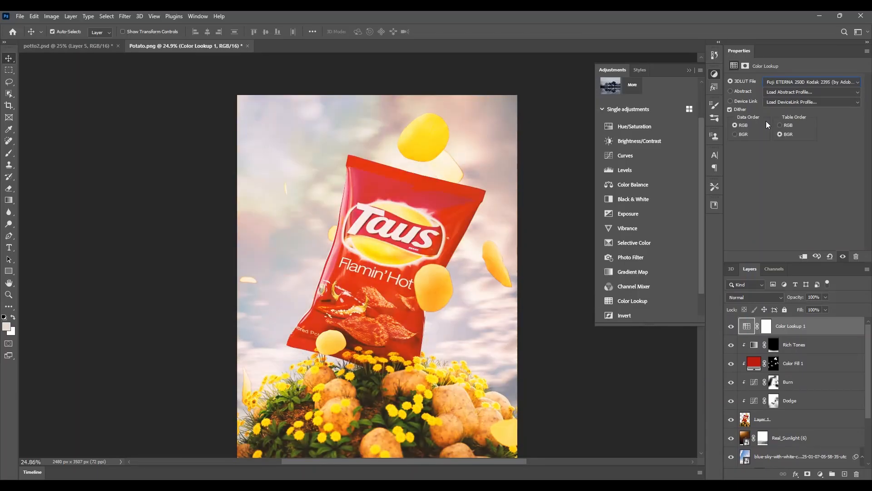
key(Up)
key(Down)
key(Down)
key(Down)
key(Down)
key(Down)
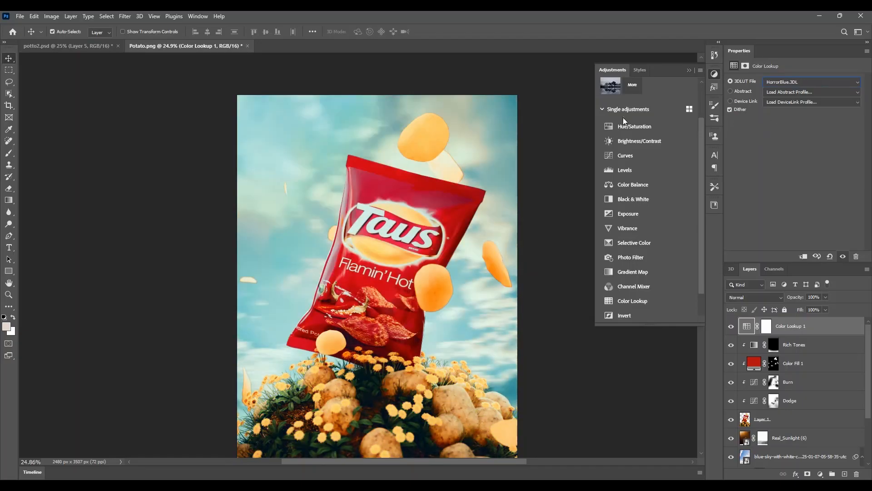
scroll(623, 118, down, 2)
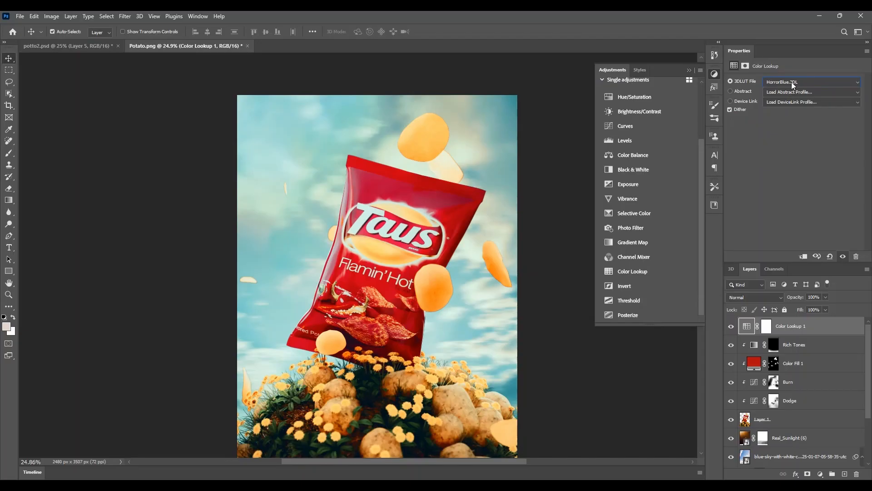
key(Down)
key(Down)
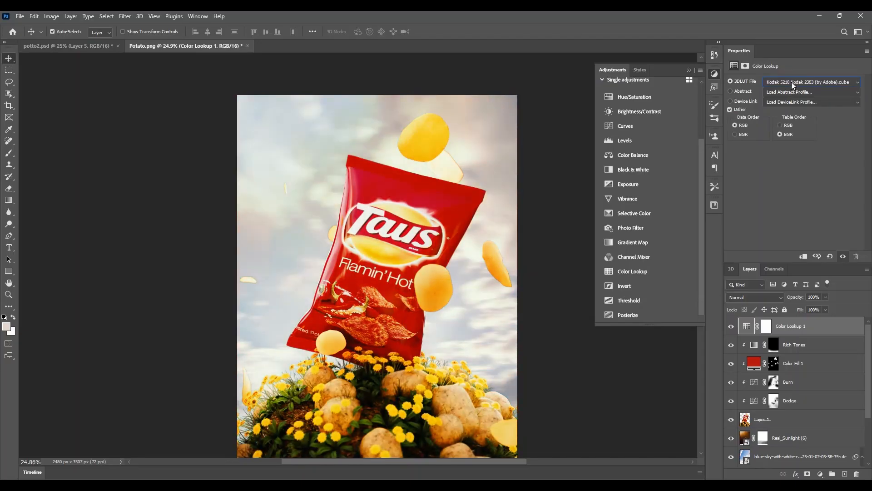
key(Down)
key(Down)
key(Down)
key(Down)
key(Down)
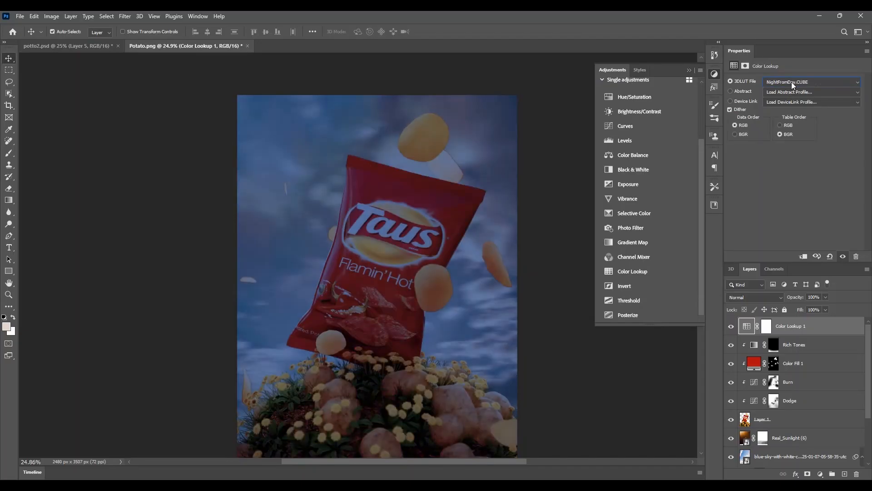
key(Down)
key(Down)
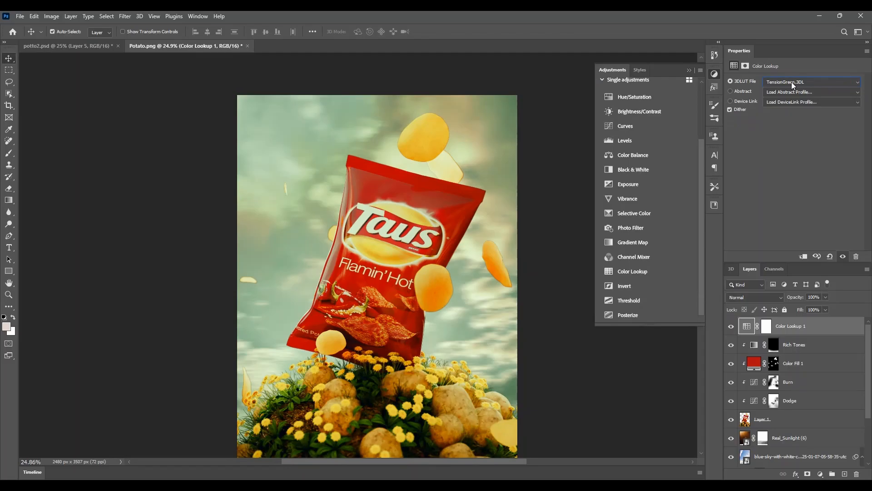
Go back through the built-in 3D LUTs from TensionGreen.3DL to 3Strip.look, previewing each on the image
key(Up)
key(Up)
key(Up)
key(Up)
key(Up)
key(Up)
key(Up)
key(Up)
key(Up)
key(Up)
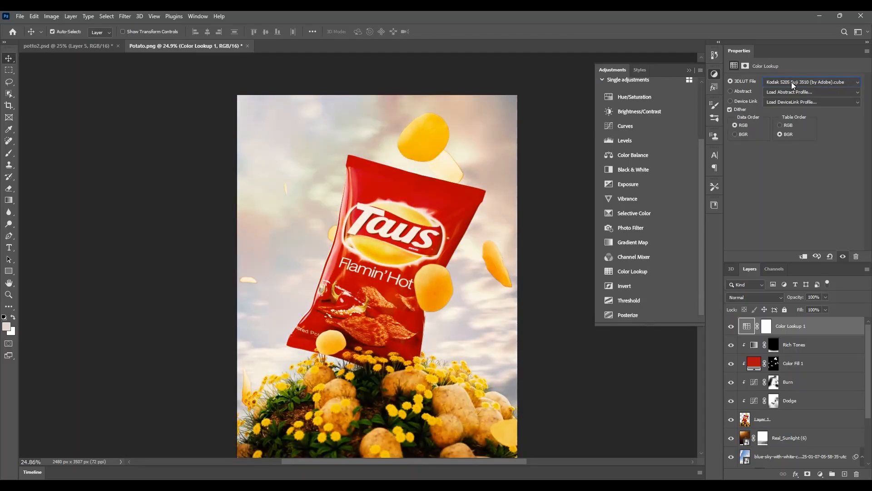
key(Up)
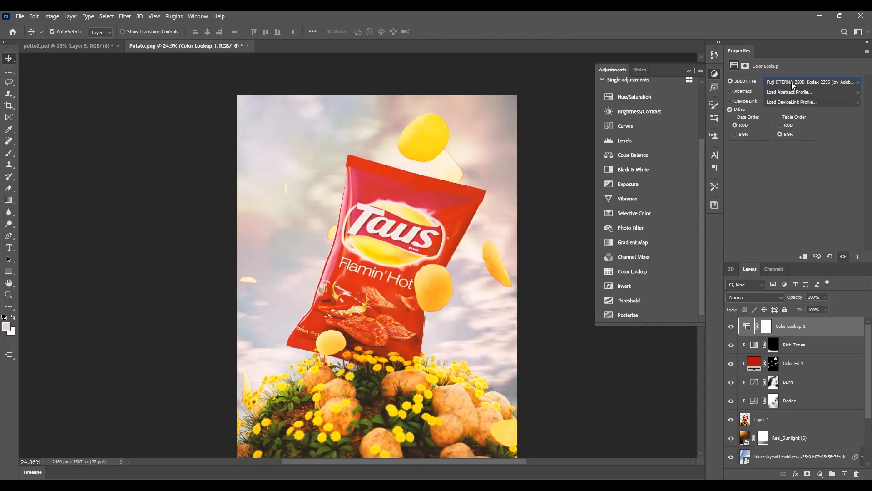
key(Up)
key(Up)
key(Up)
key(Up)
key(Up)
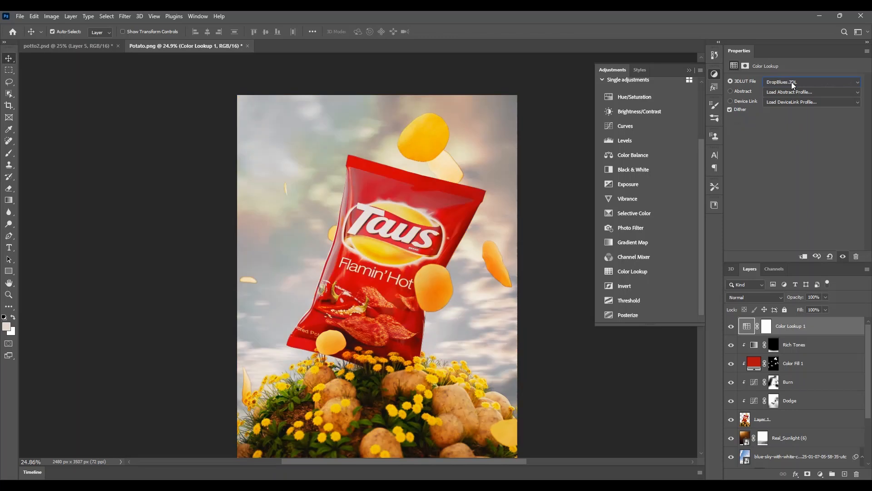
key(Up)
key(Up)
key(Up)
key(Up)
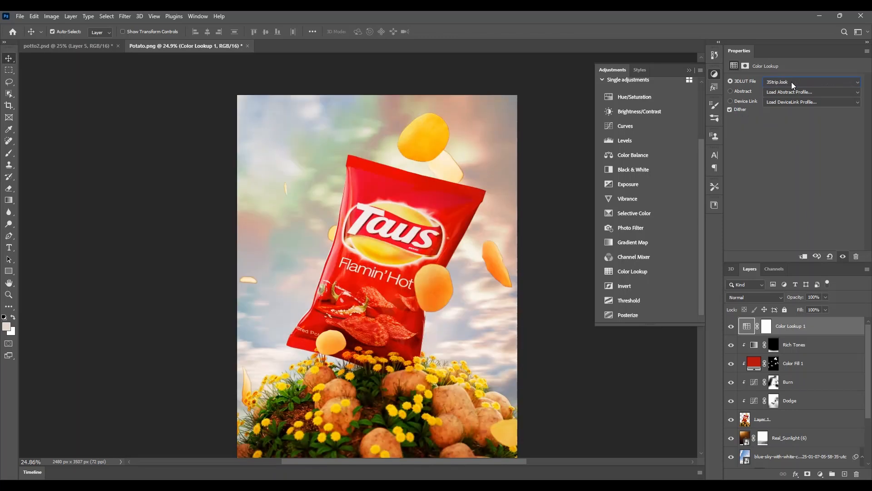
Apply the DropBlues.3DL LUT and compare the image with the Color Lookup layer hidden and shown
key(Down)
key(Down)
key(Down)
key(Down)
key(Down)
key(Down)
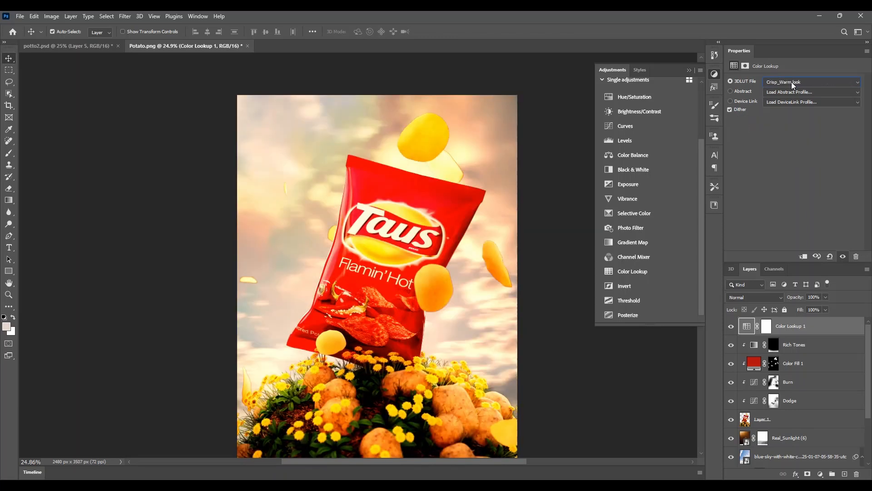
key(Up)
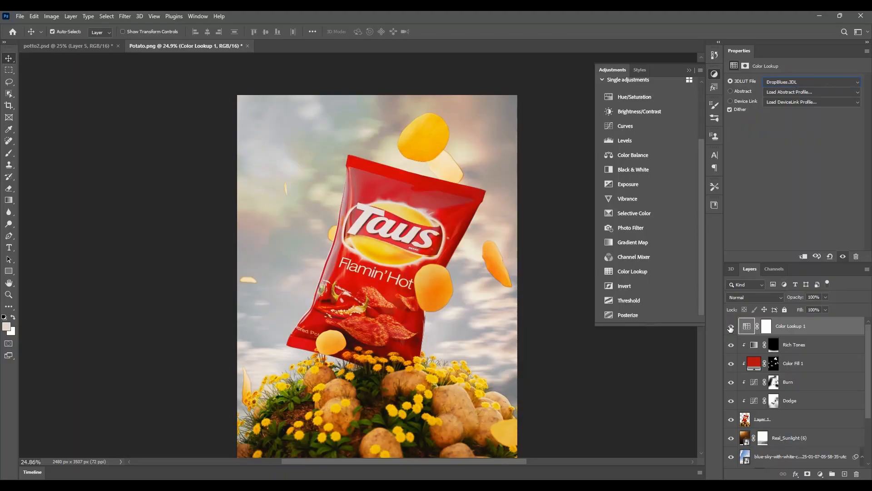
click(731, 326)
click(731, 327)
Load the external LUT file Ochre.cube from the Look LUTs folder into the Color Lookup layer
click(811, 82)
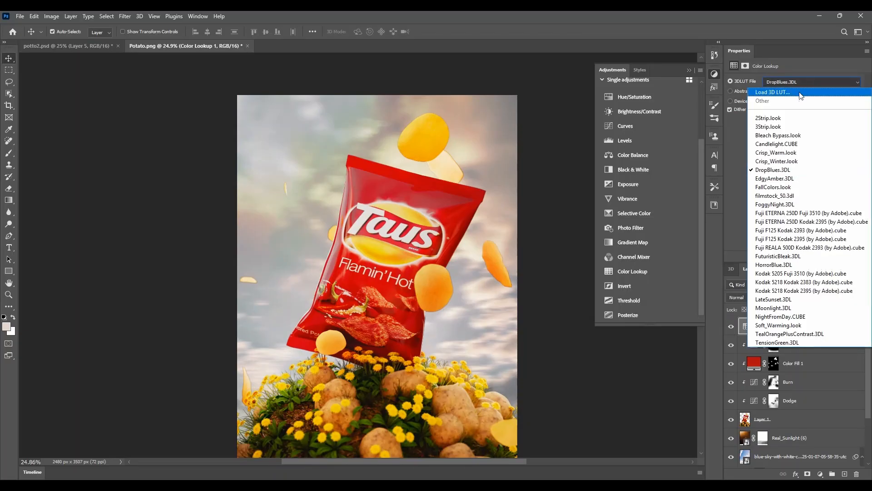
click(799, 92)
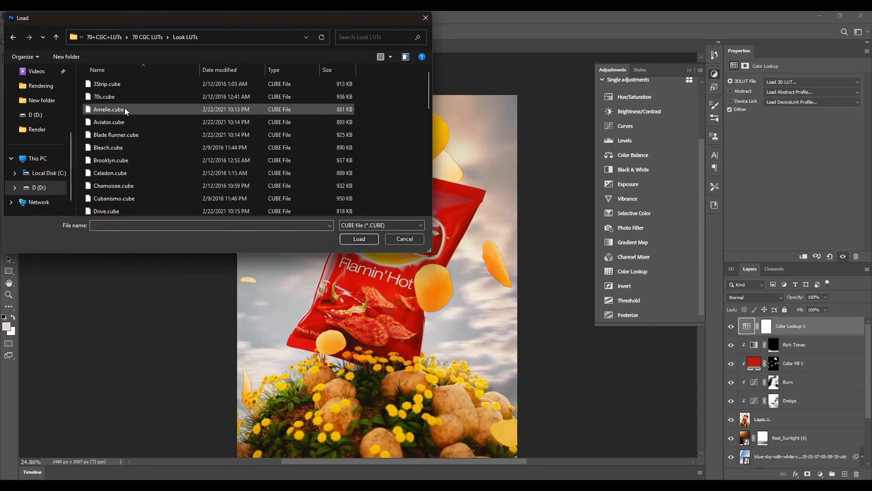
scroll(111, 179, down, 3)
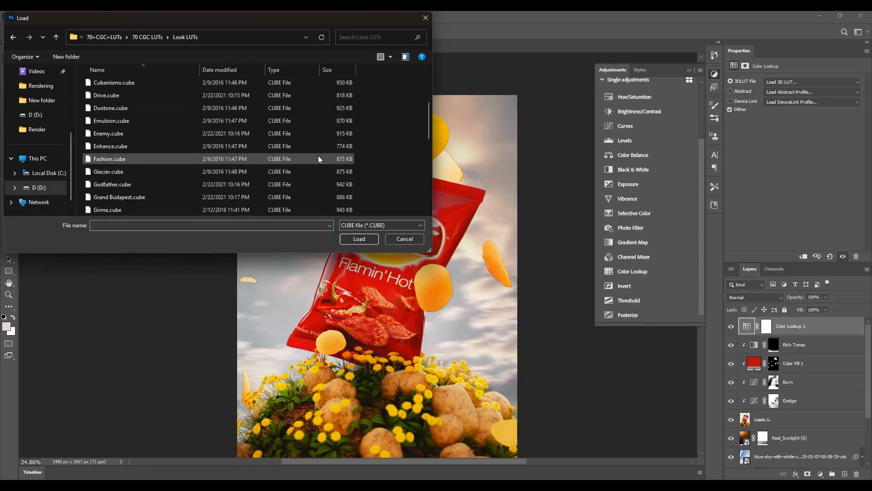
drag(429, 124, 429, 190)
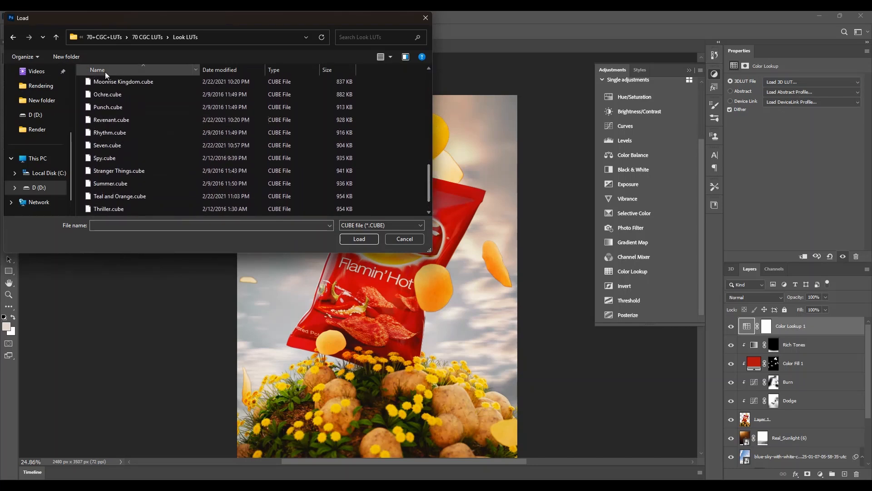
click(112, 94)
click(370, 240)
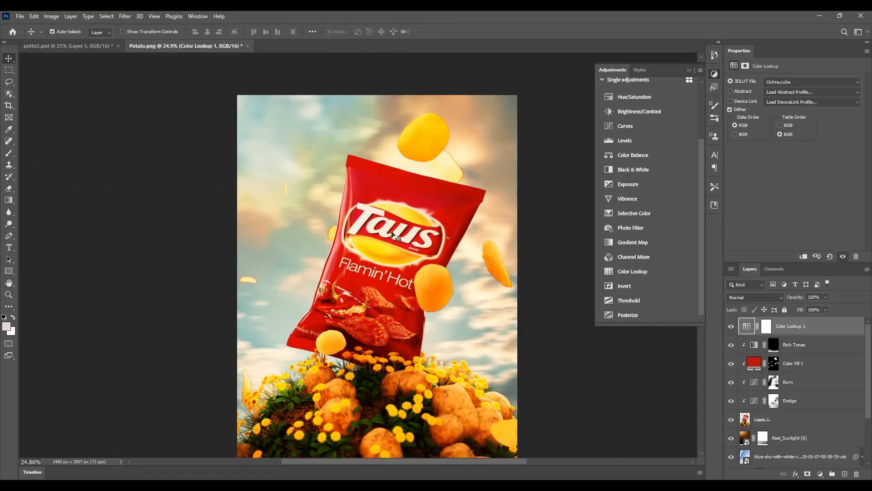
Reduce the Color Lookup 1 layer's opacity to 37%
alt+scroll(378, 251, down, 1)
alt+scroll(378, 253, down, 1)
alt+scroll(345, 246, up, 1)
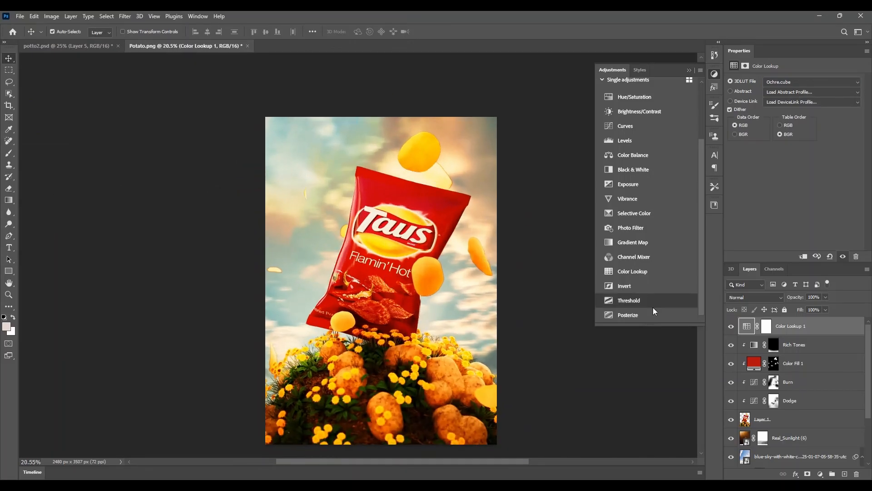
drag(797, 298, 770, 309)
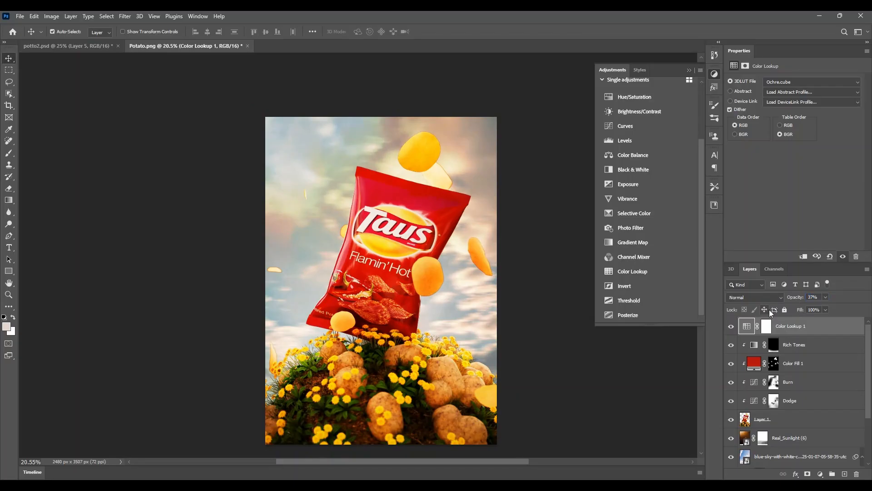
alt+scroll(336, 244, down, 3)
alt+scroll(336, 244, down, 1)
alt+scroll(384, 272, up, 4)
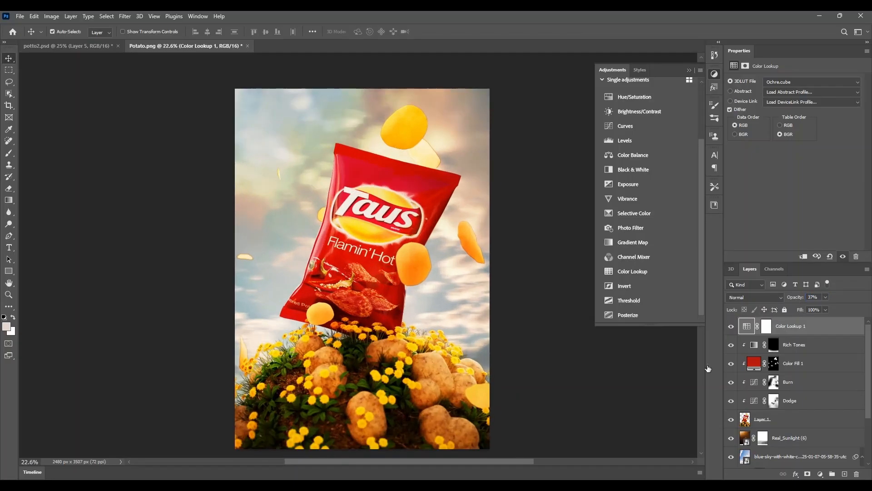
Hide the Real_Sunlight (6) layer and add a Curves adjustment layer directly above the blue-sky image layer
click(731, 438)
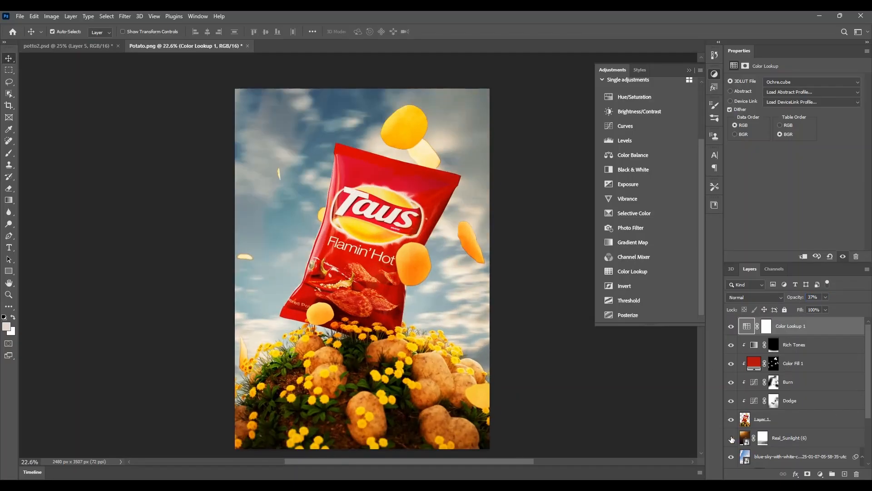
click(784, 427)
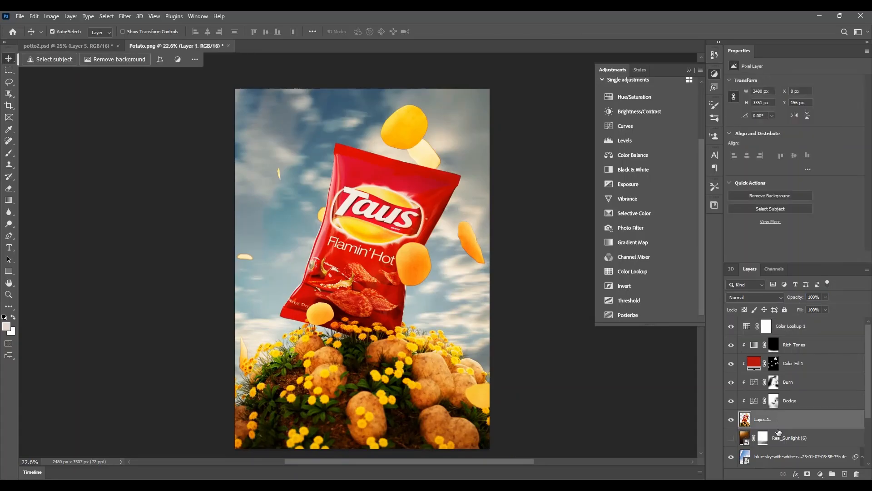
click(779, 457)
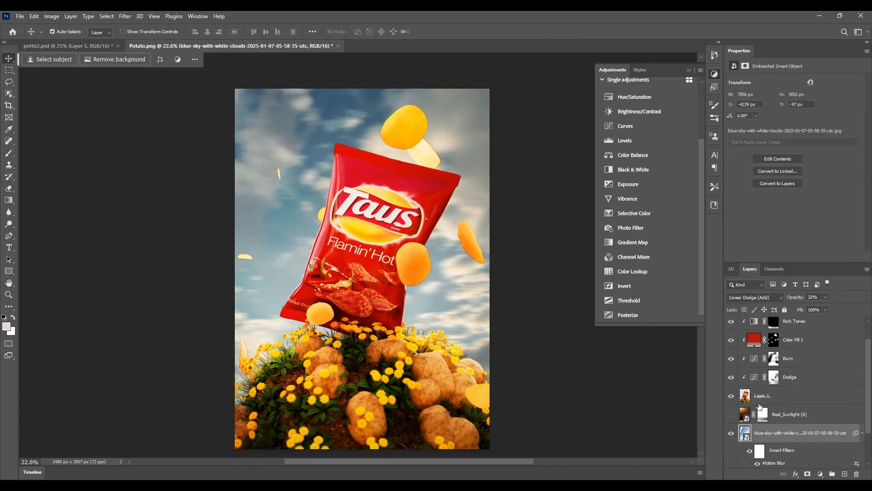
click(637, 127)
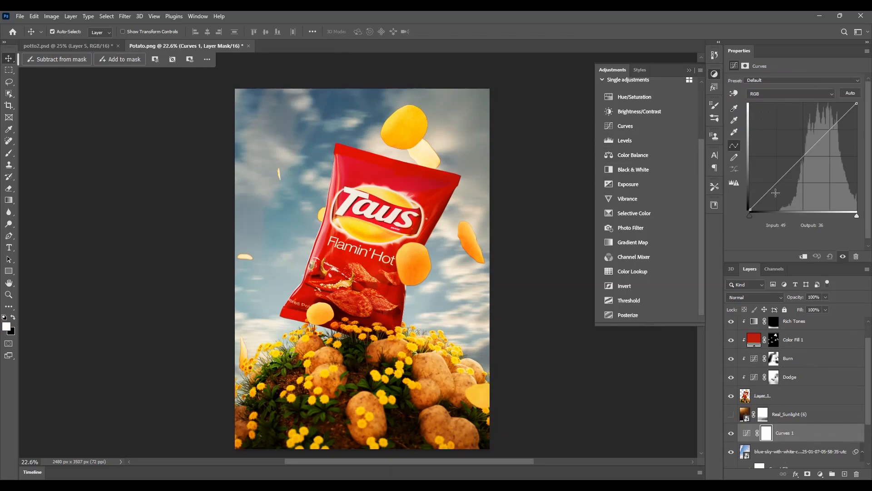
Shape the sky's RGB curve into an S with points at input 164, output 210 and input 84, output 66
drag(787, 174, 787, 161)
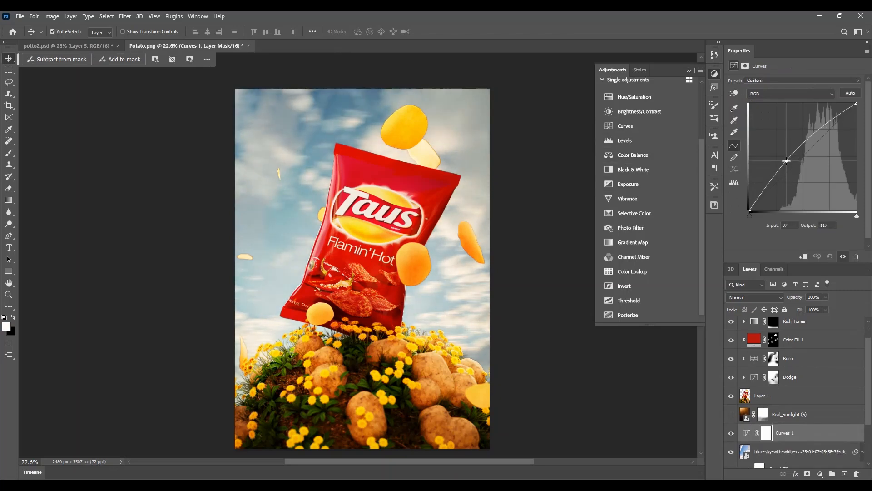
drag(822, 132, 819, 123)
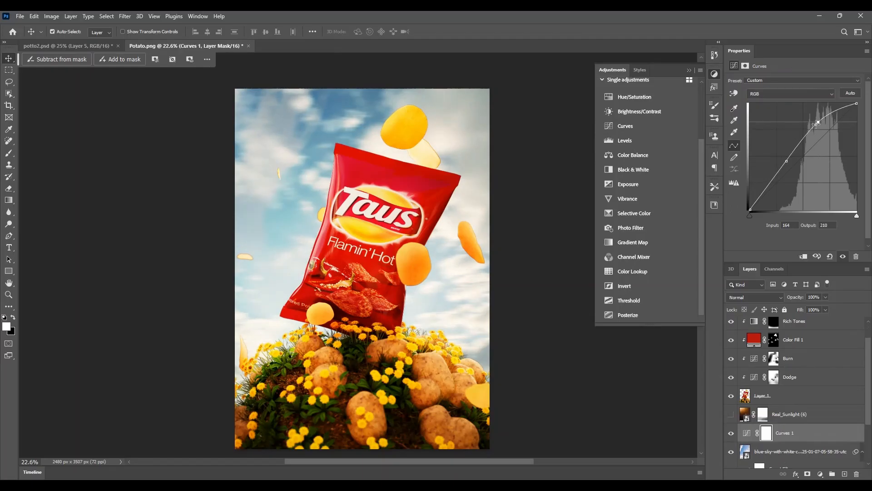
drag(787, 162, 788, 185)
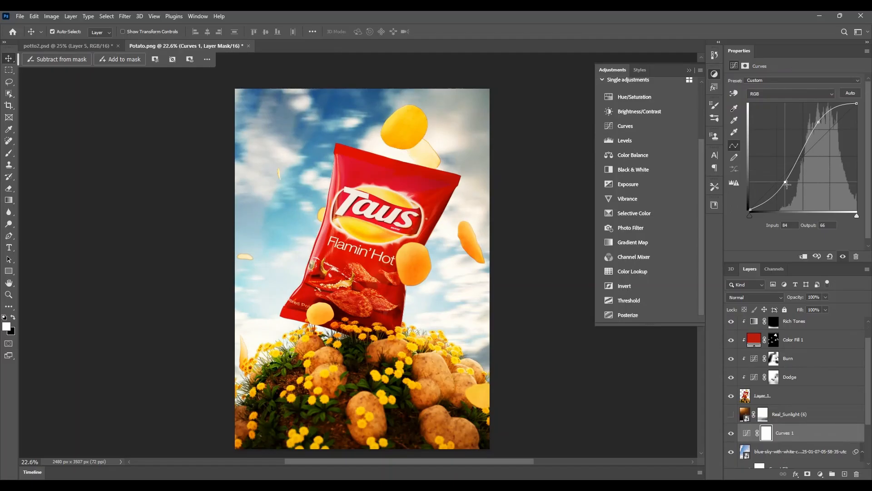
Compare the image with and without the Real_Sunlight (6) layer and delete that layer
alt+scroll(409, 254, down, 1)
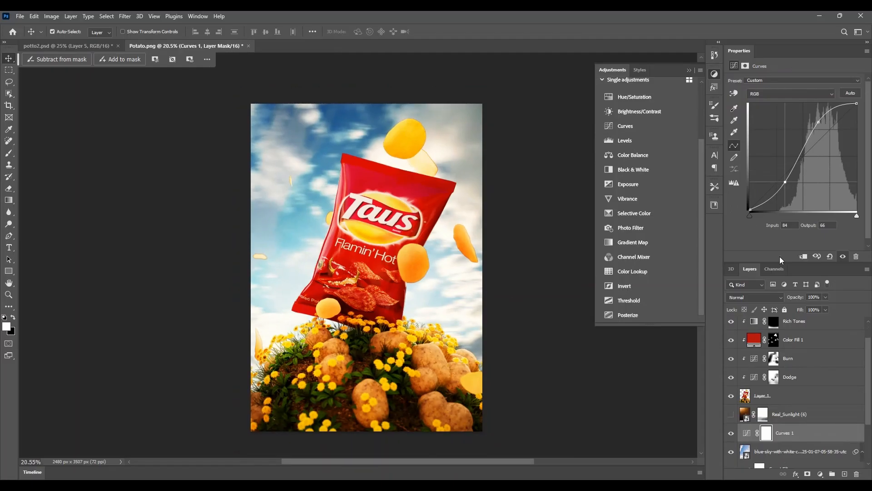
click(730, 416)
click(730, 415)
drag(764, 415, 856, 474)
Examine the full composite at different magnifications, checking how the chip bag and potato mound sit against the adjusted sky
alt+scroll(369, 300, down, 3)
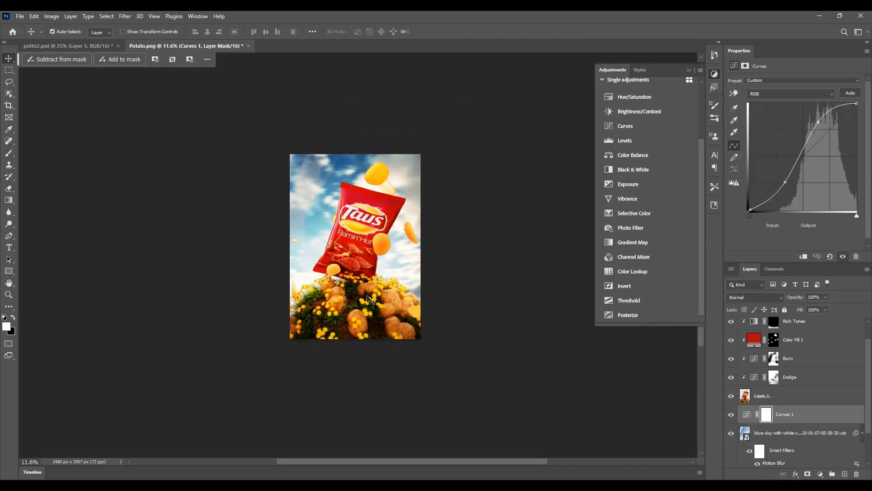
alt+scroll(369, 299, up, 3)
alt+scroll(369, 300, down, 1)
alt+scroll(379, 206, down, 2)
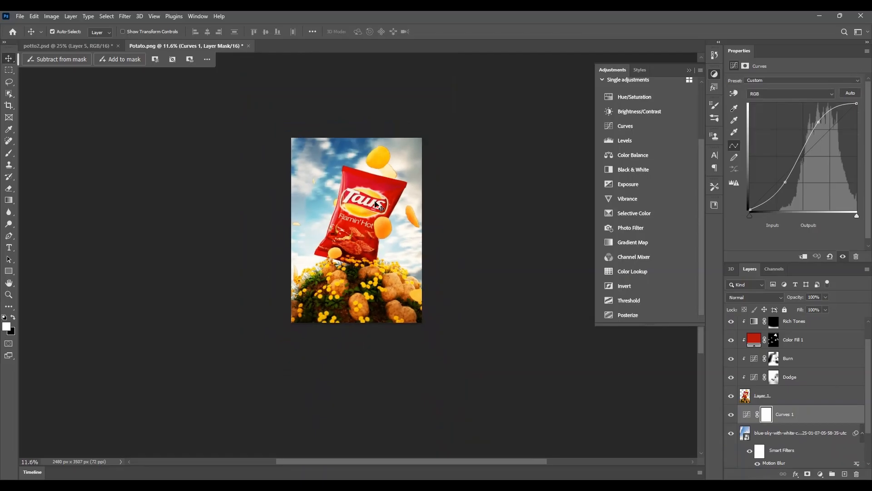
alt+scroll(378, 206, up, 2)
click(450, 173)
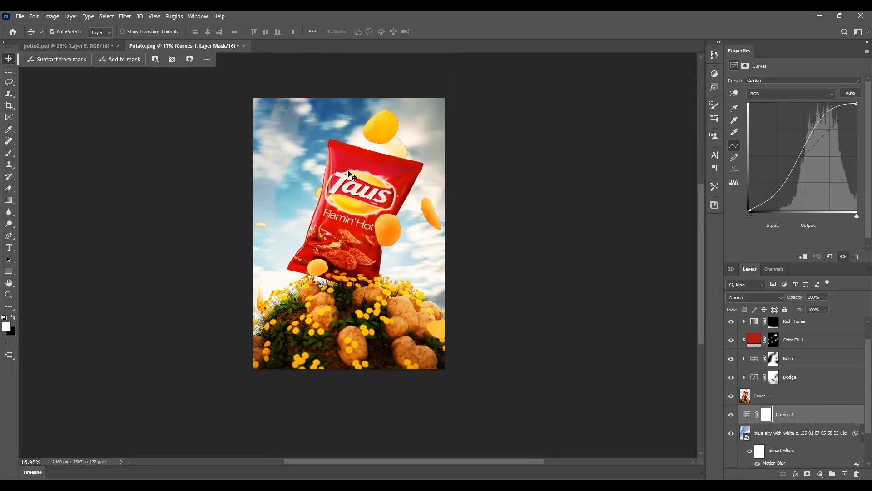
alt+scroll(348, 171, up, 1)
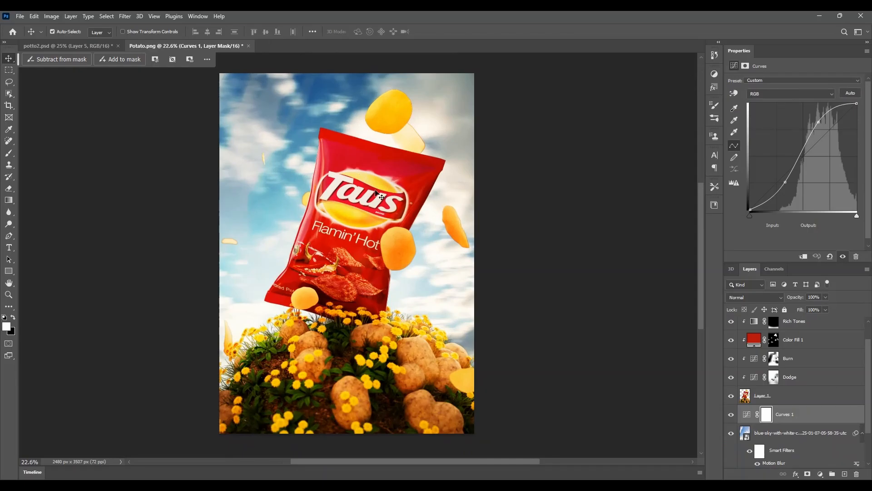
alt+scroll(381, 196, up, 1)
alt+scroll(372, 216, down, 1)
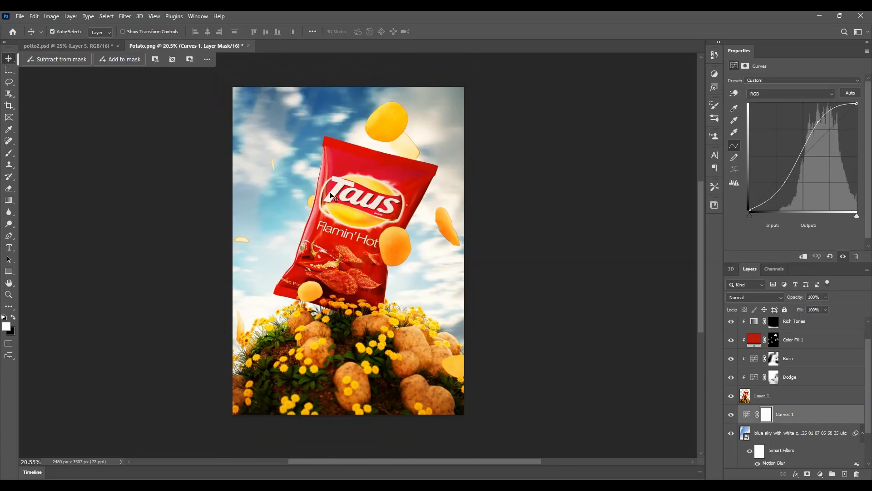
alt+scroll(331, 402, up, 1)
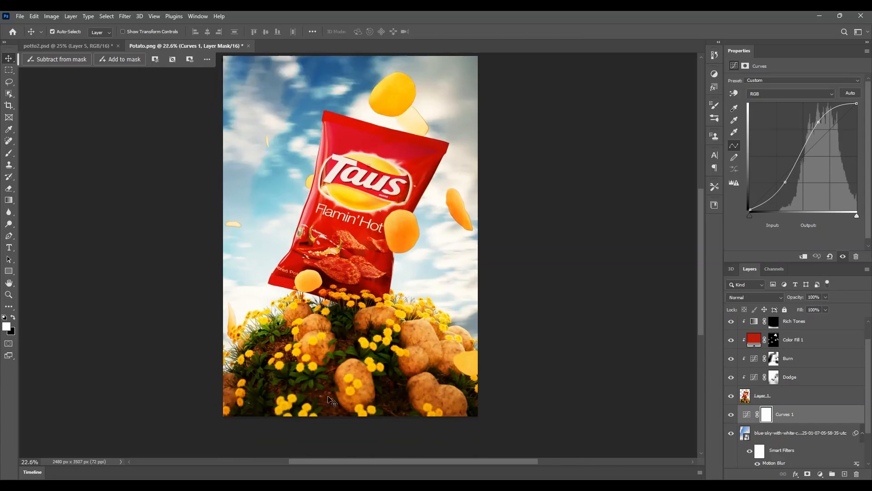